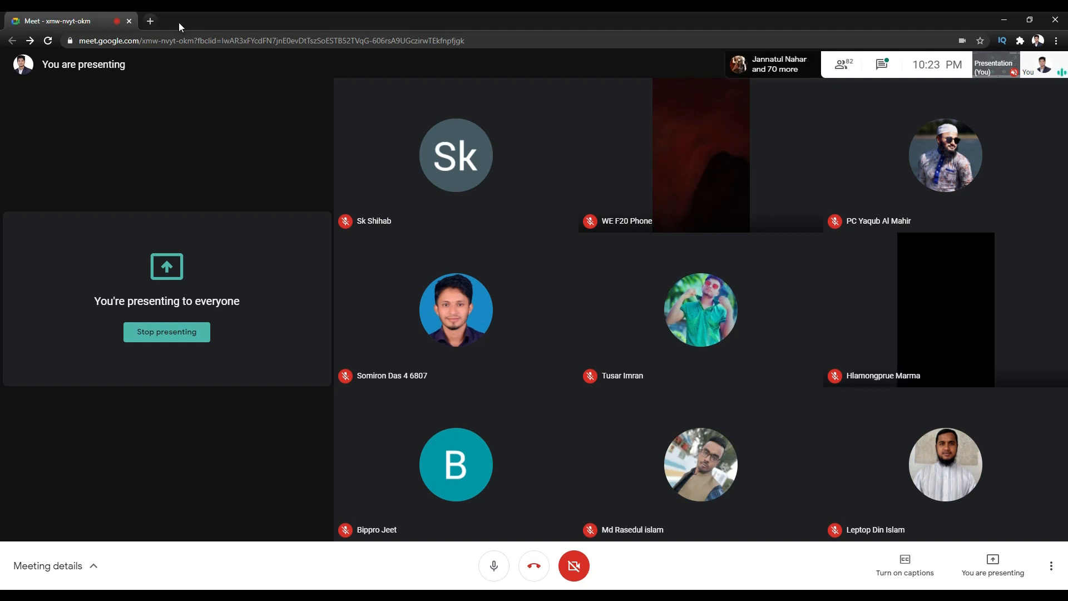
# Open cpagrip.com in a new browser tab and look over its homepage
pyautogui.click(149, 22)
pyautogui.write('cpagrip.com')
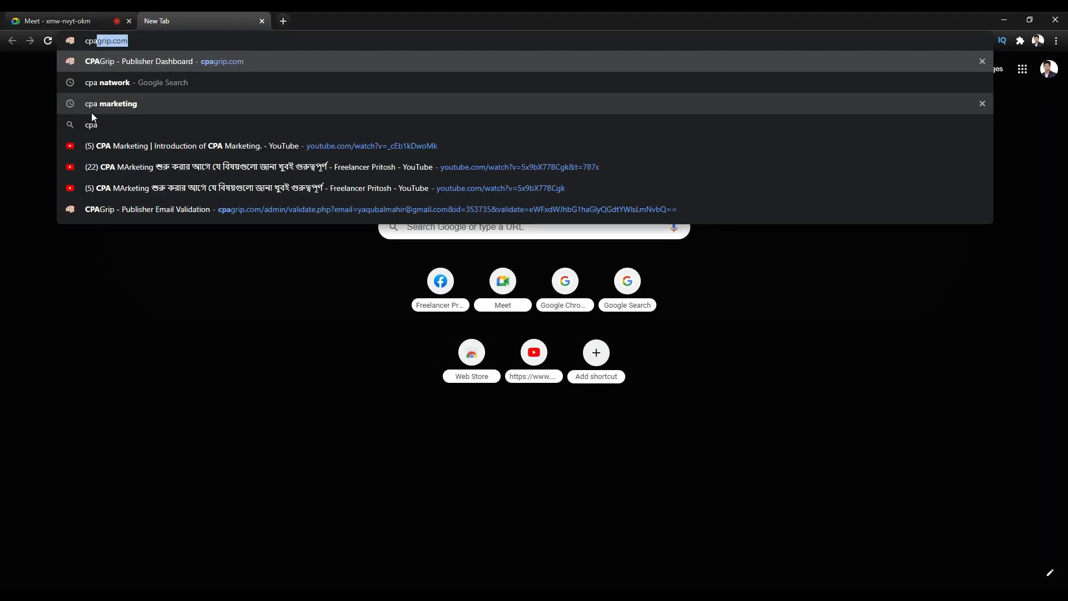
pyautogui.press('Return')
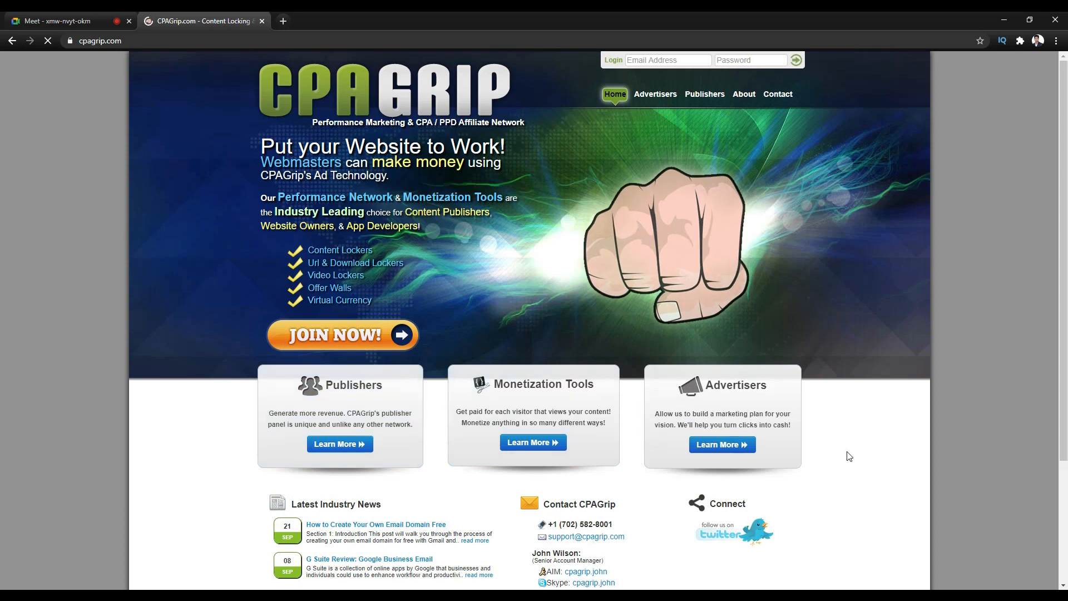
pyautogui.scroll(-3, 914, 451)
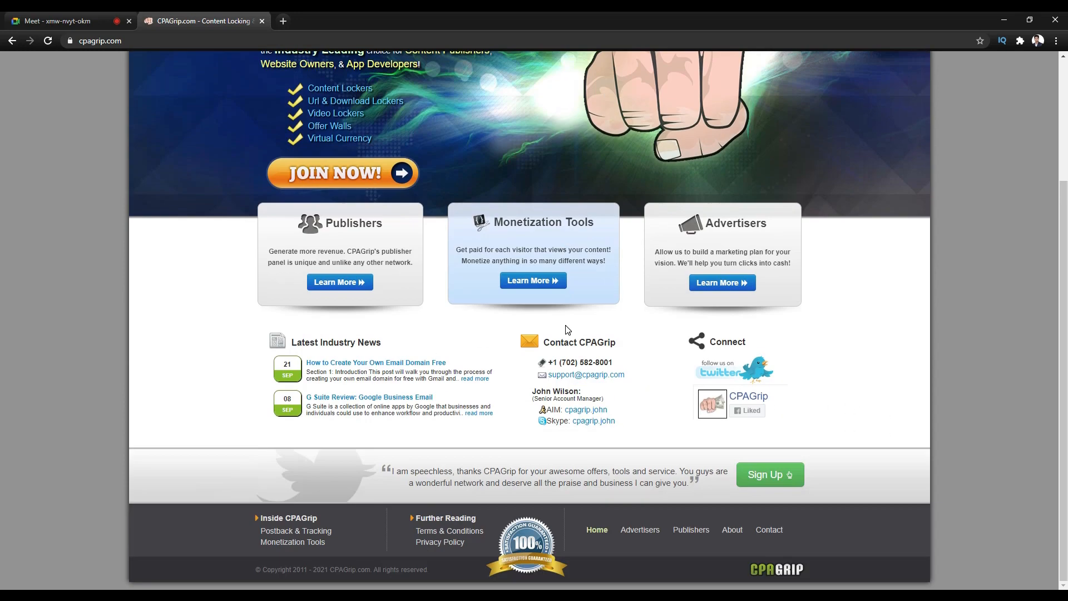
pyautogui.scroll(3, 750, 470)
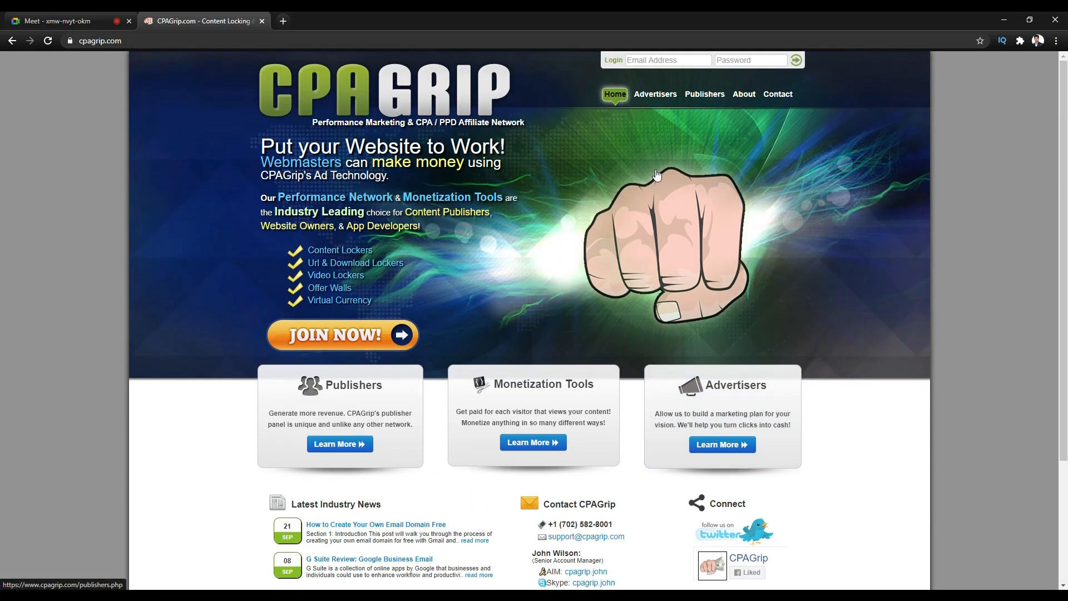
# Log in to the publisher account with the saved account e-mail and the account password
pyautogui.click(636, 60)
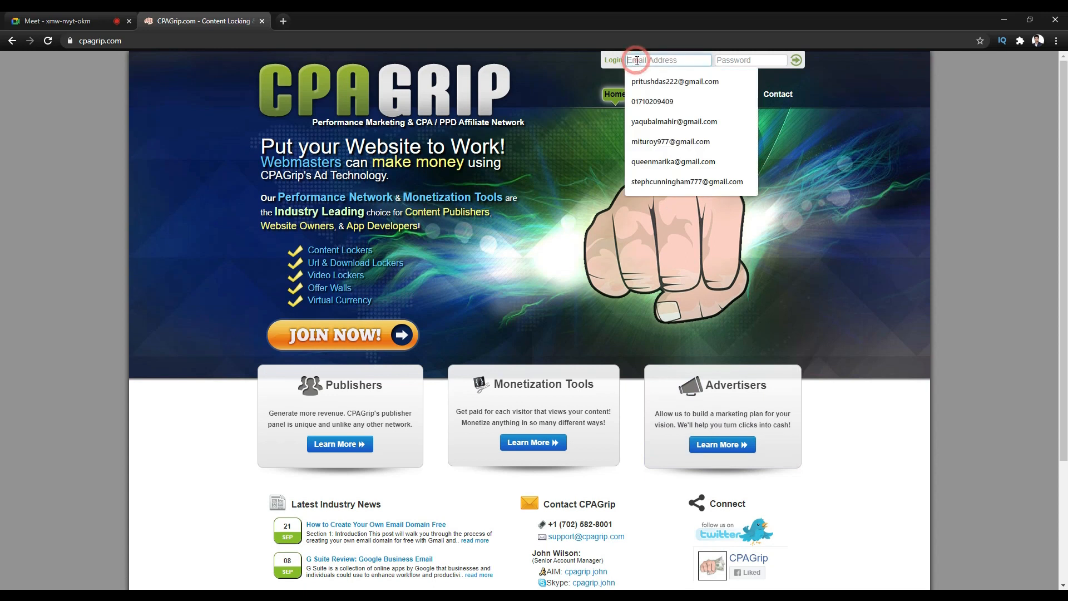
pyautogui.click(657, 121)
pyautogui.click(730, 60)
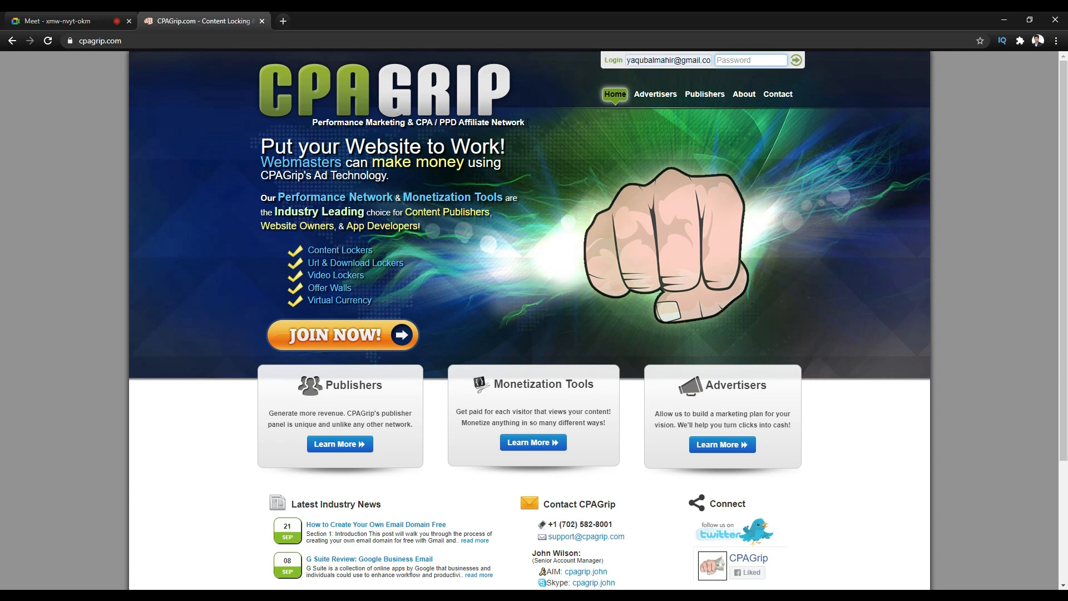
pyautogui.write('a')
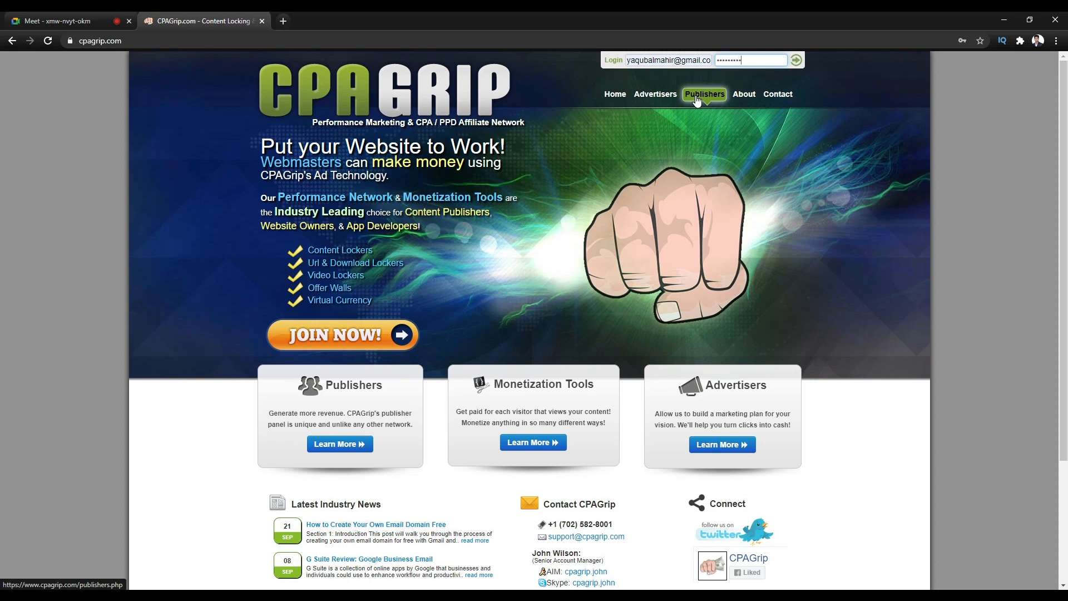
pyautogui.click(697, 96)
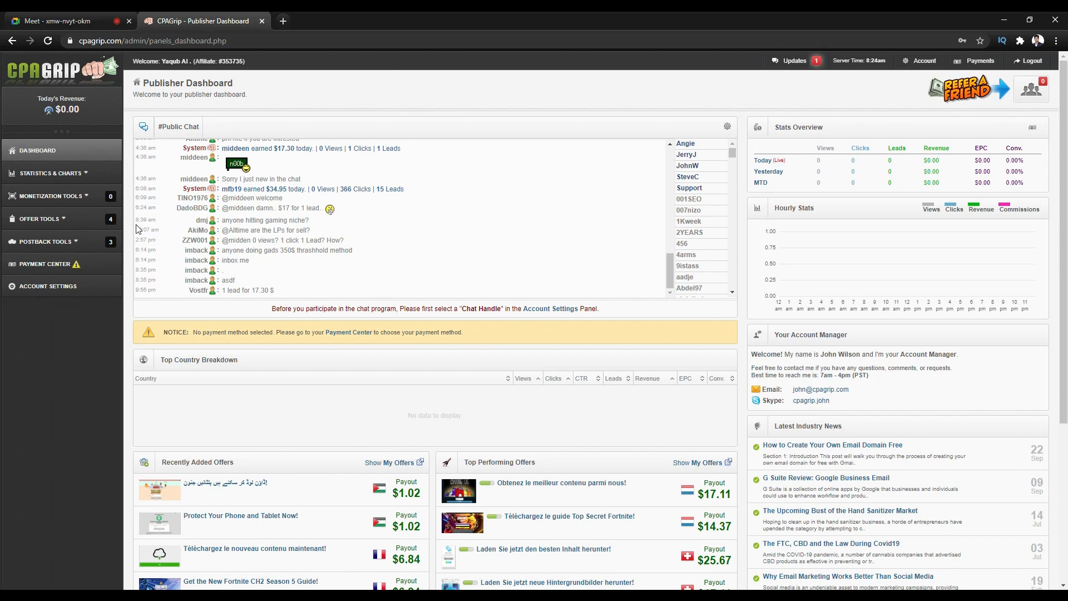
# Enlarge the publisher dashboard page for the audience and check the Google Meet call for participants' feedback
pyautogui.scroll(10, 383, 203)
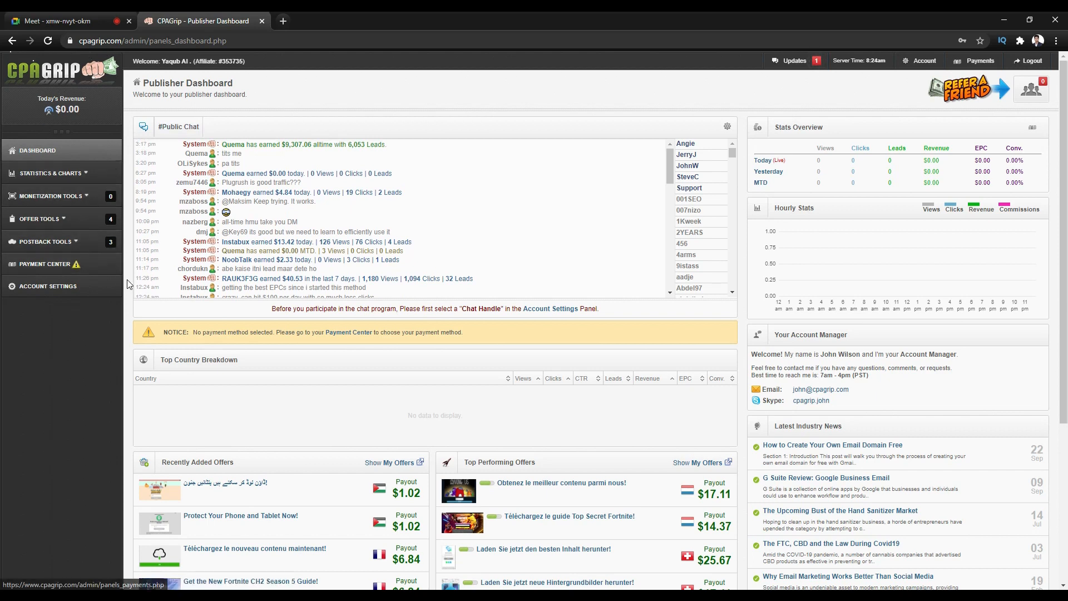
pyautogui.hotkey('ctrl', '+')
pyautogui.hotkey('ctrl', '+')
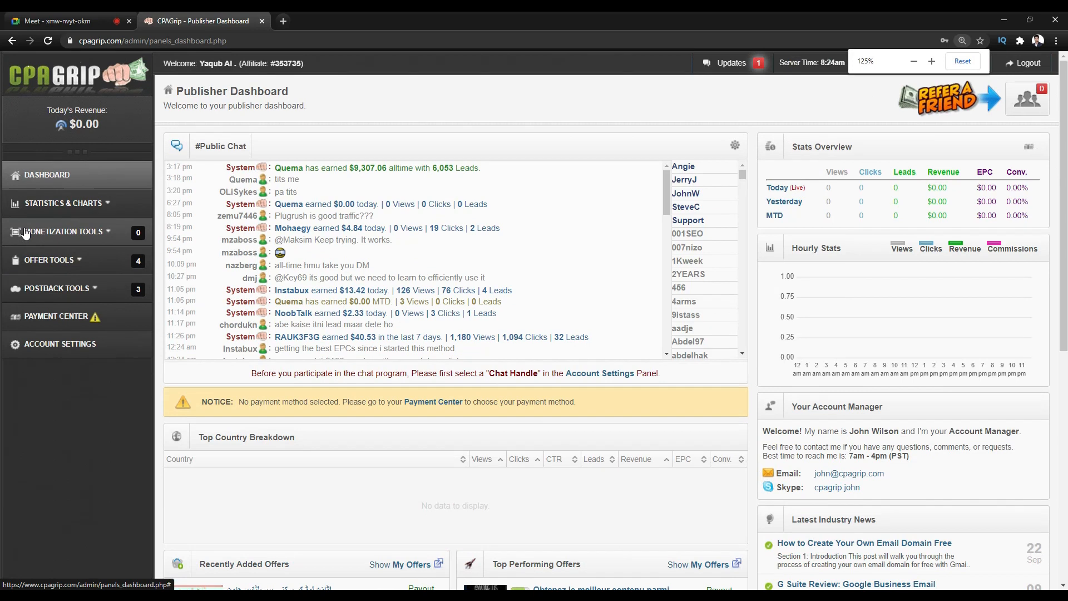
pyautogui.click(53, 259)
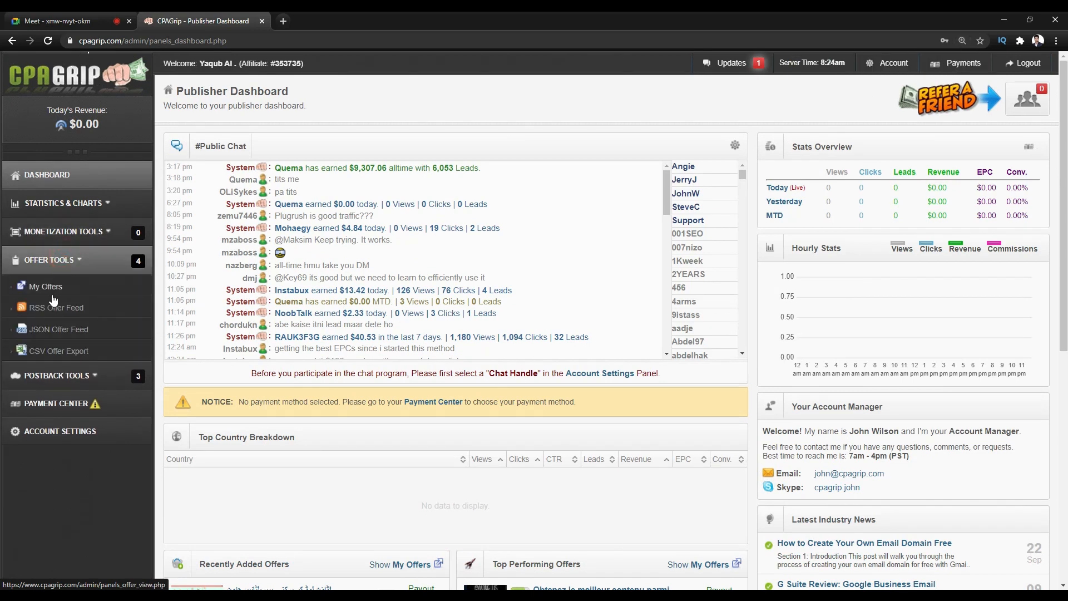
pyautogui.click(83, 14)
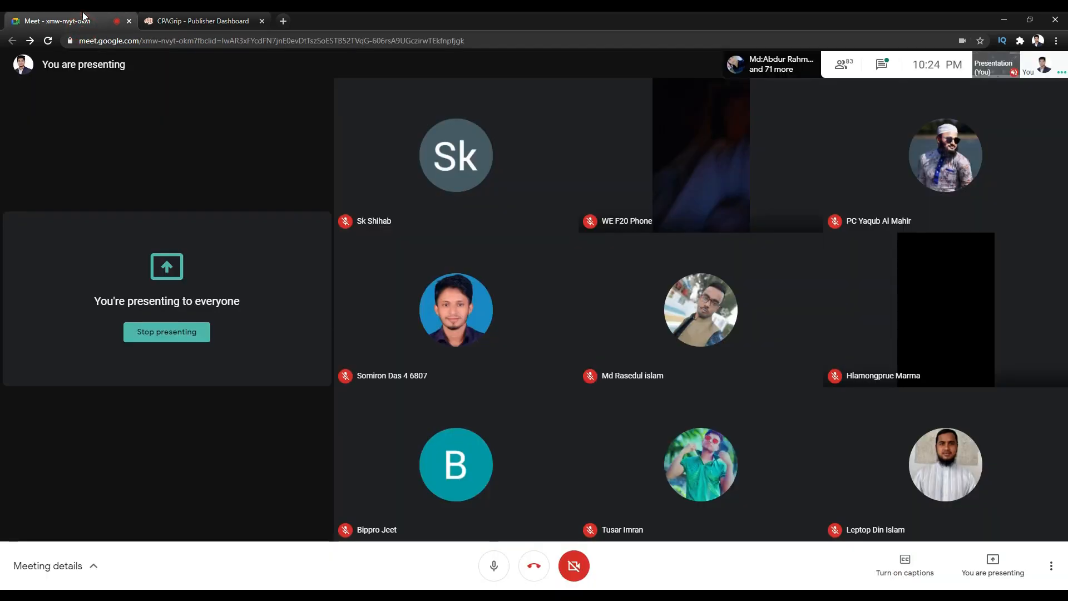
pyautogui.click(205, 14)
pyautogui.hotkey('ctrl', '+')
pyautogui.click(165, 198)
pyautogui.click(73, 21)
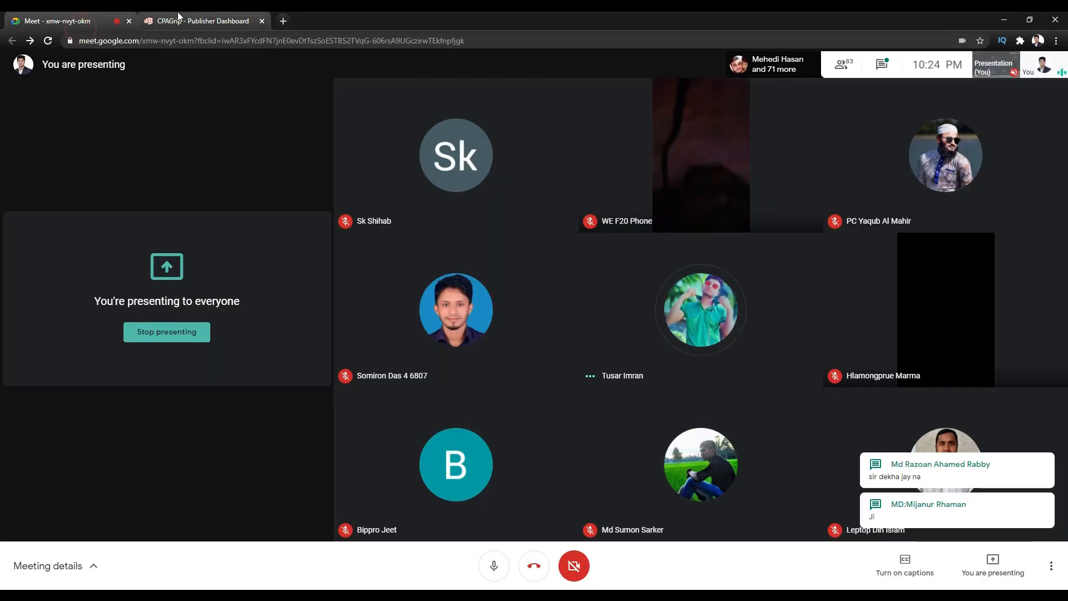
pyautogui.click(178, 17)
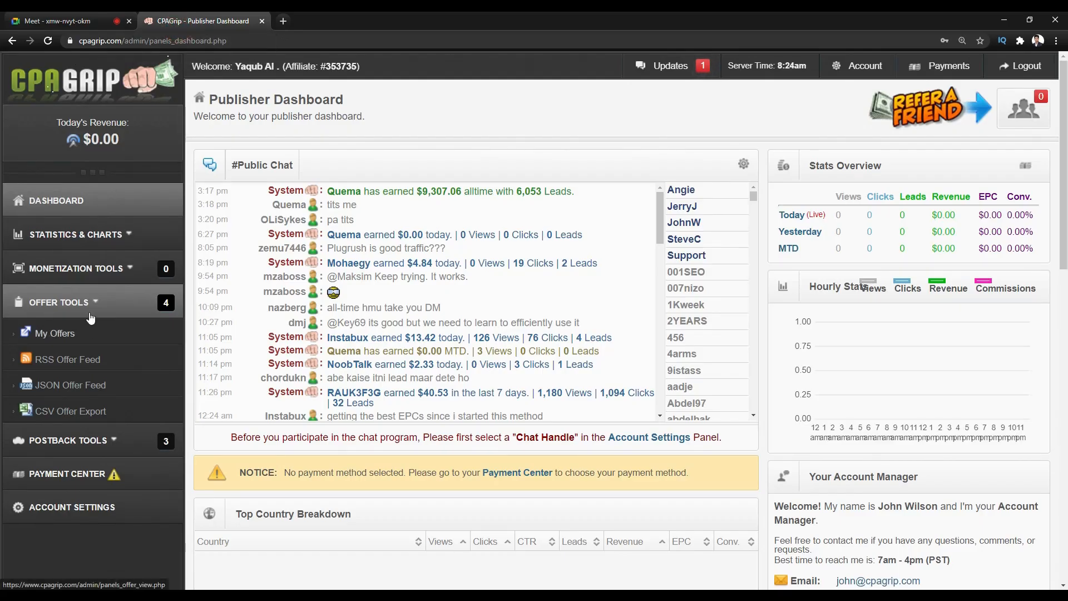
# Open the My Offers page from the offer tools and examine the payout of the Bangladesh offer
pyautogui.click(108, 307)
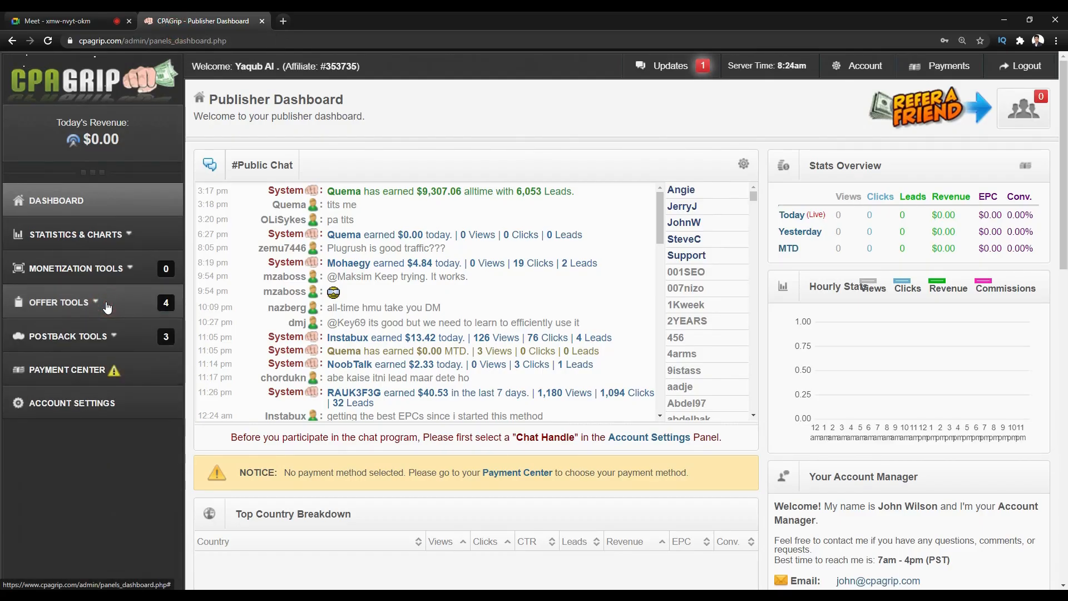
pyautogui.click(107, 303)
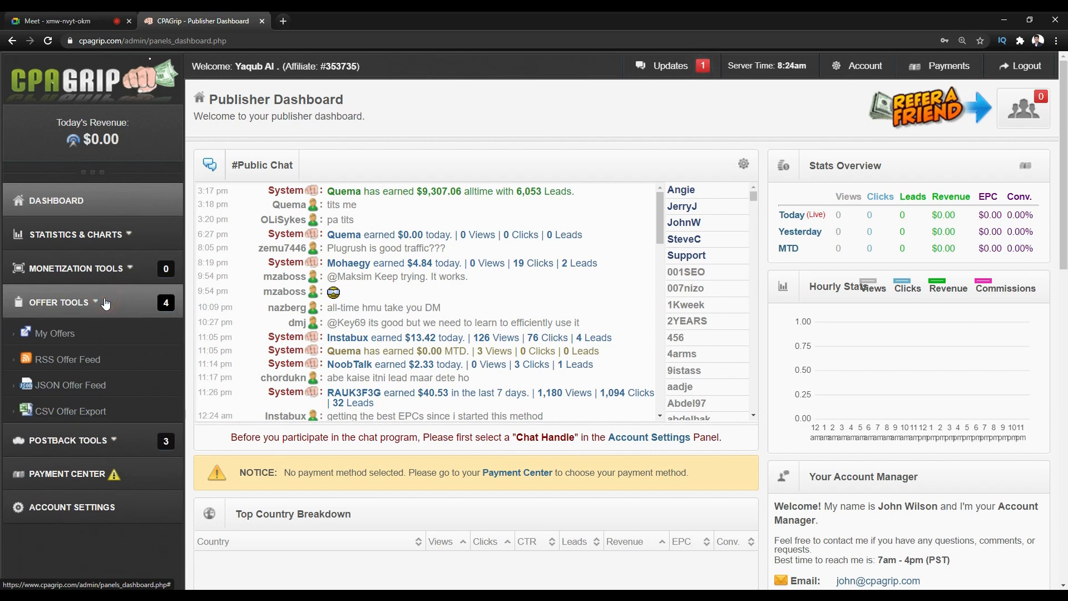
pyautogui.click(90, 311)
pyautogui.click(97, 304)
pyautogui.click(59, 334)
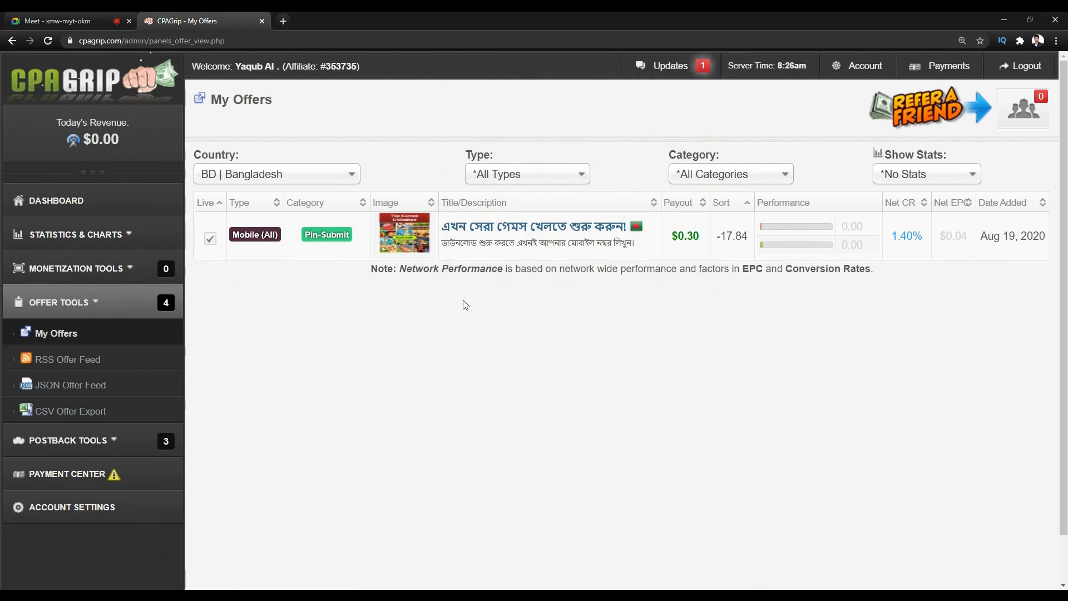
pyautogui.click(691, 240)
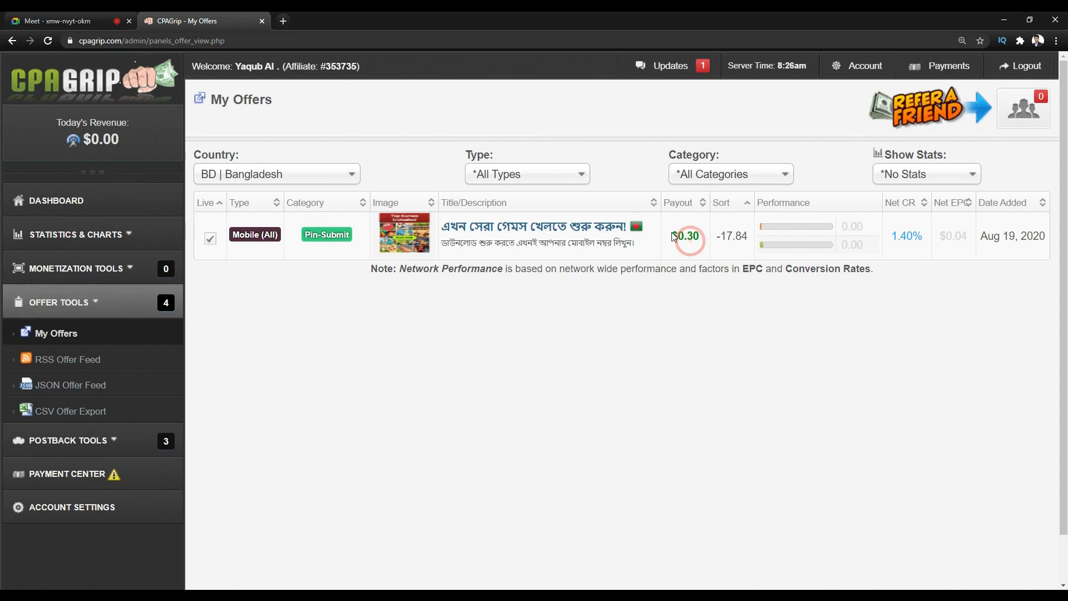
pyautogui.moveTo(701, 236); pyautogui.dragTo(657, 242)
pyautogui.click(674, 236)
# Filter the offers by the country US | United States and look through the whole list
pyautogui.click(294, 176)
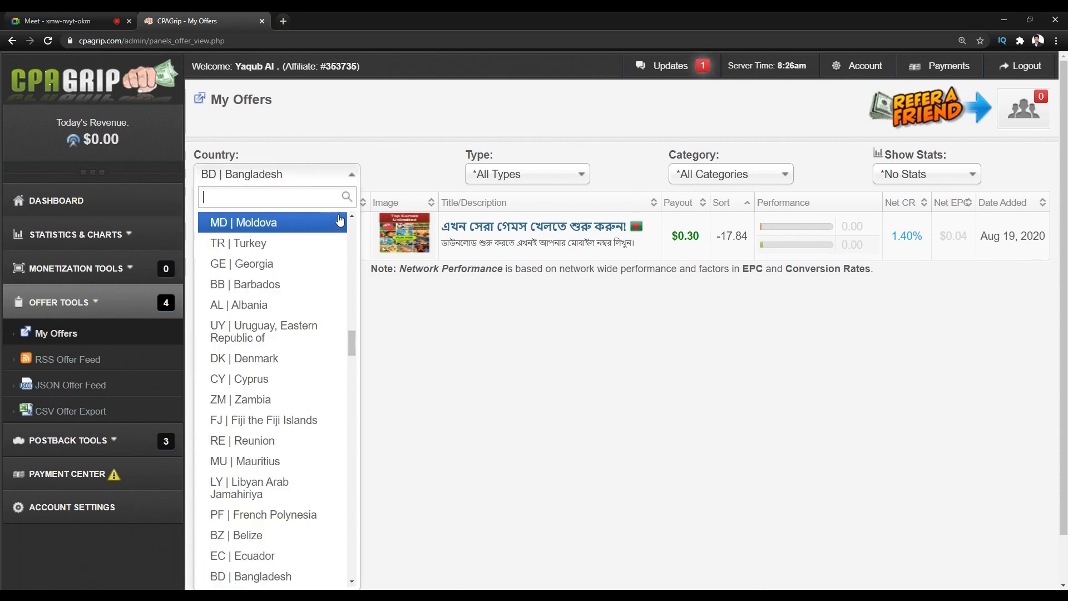
pyautogui.write('un')
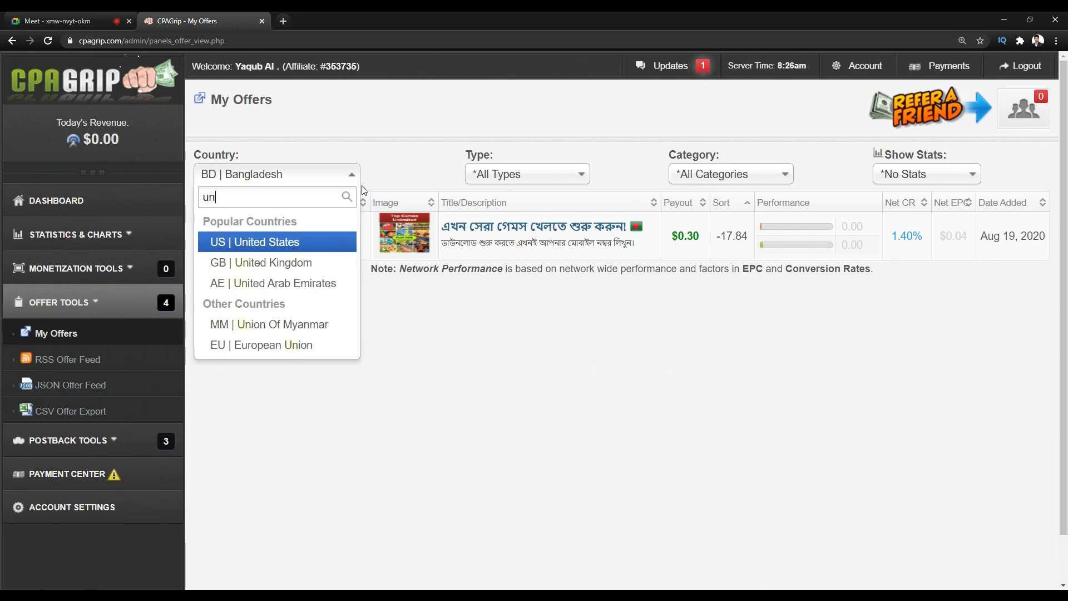
pyautogui.click(318, 240)
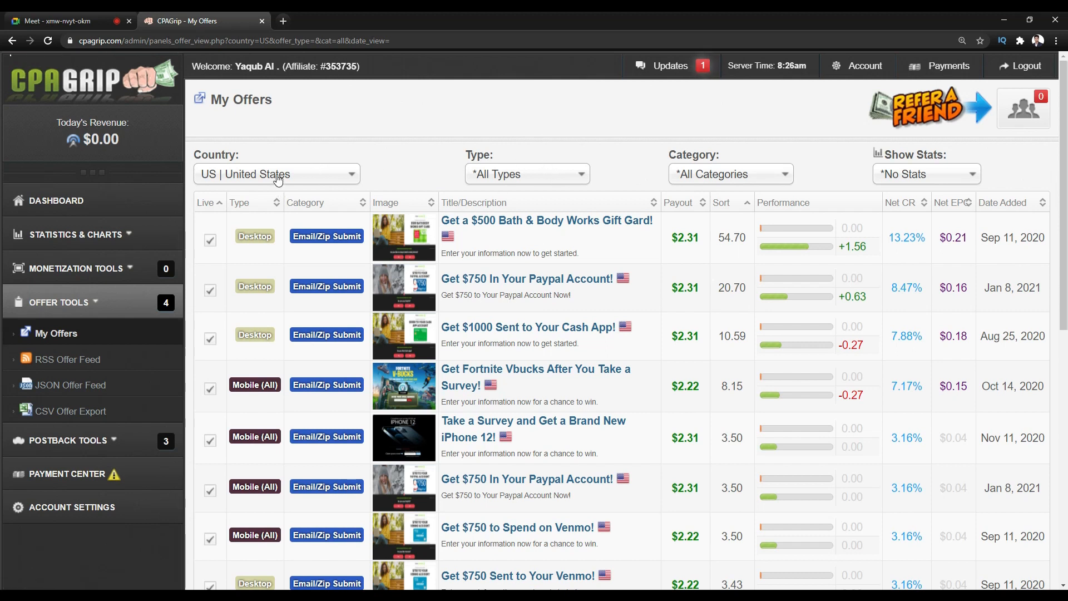
pyautogui.scroll(-10, 503, 251)
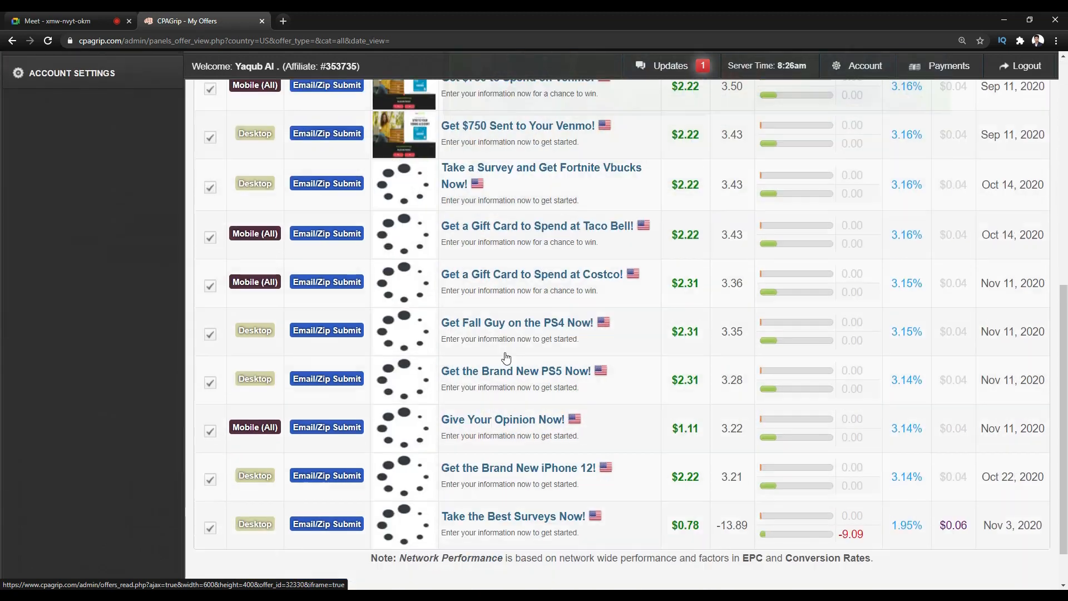
pyautogui.scroll(10, 506, 349)
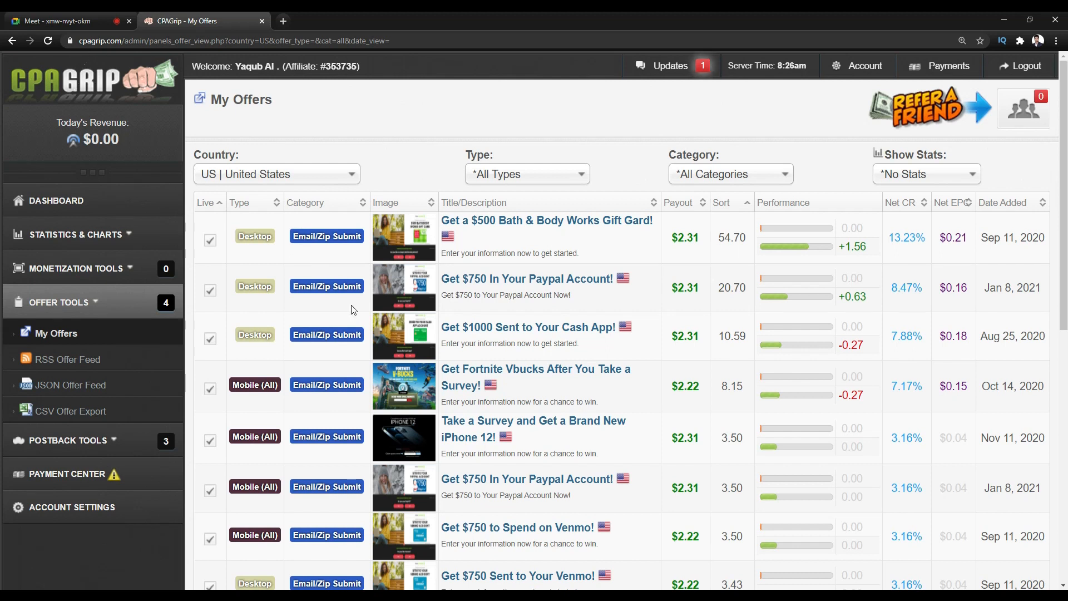
pyautogui.scroll(-10, 347, 293)
pyautogui.scroll(10, 341, 381)
pyautogui.scroll(-2, 267, 476)
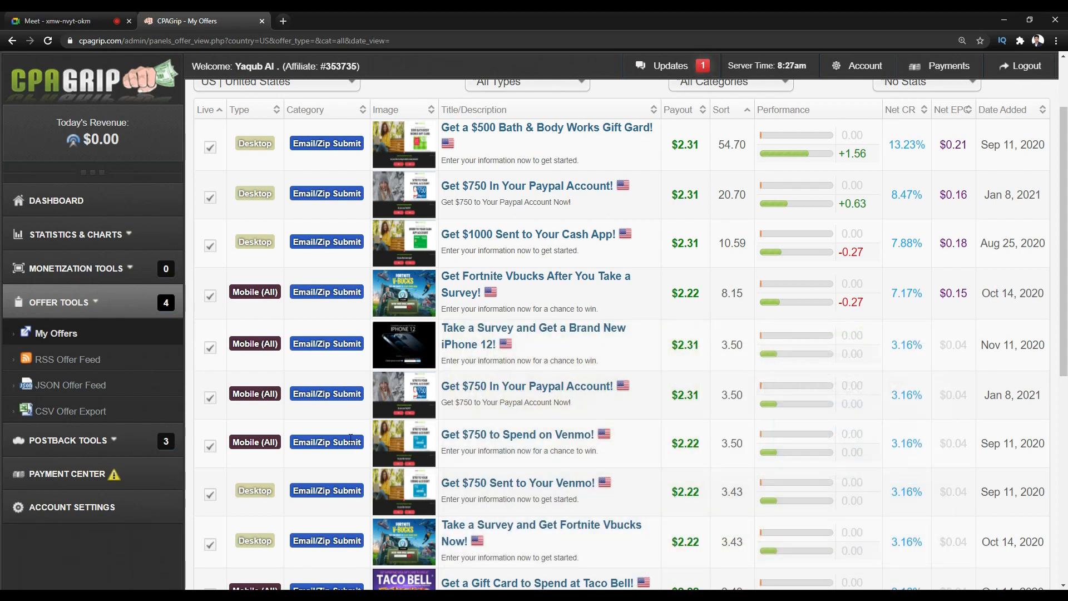
pyautogui.scroll(3, 350, 436)
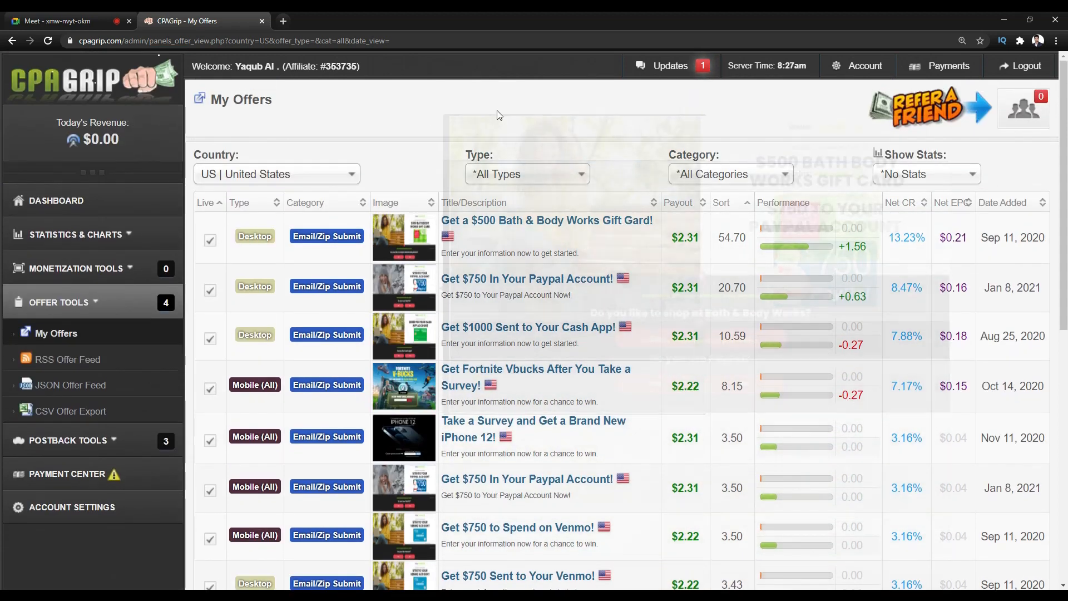
# Filter the United States offers to the Desktop type and look through them
pyautogui.click(495, 174)
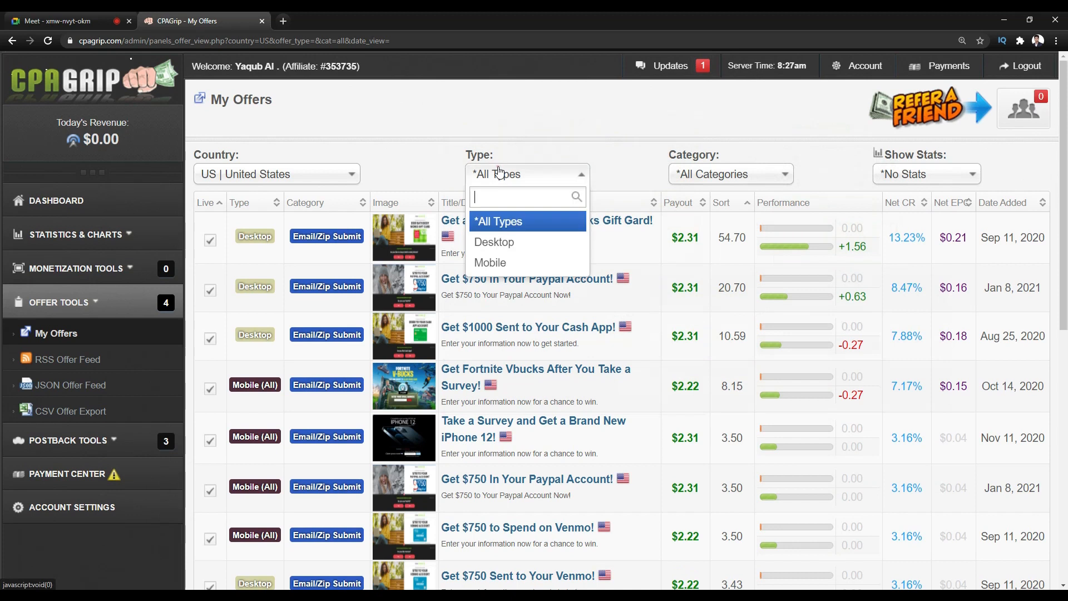
pyautogui.click(494, 242)
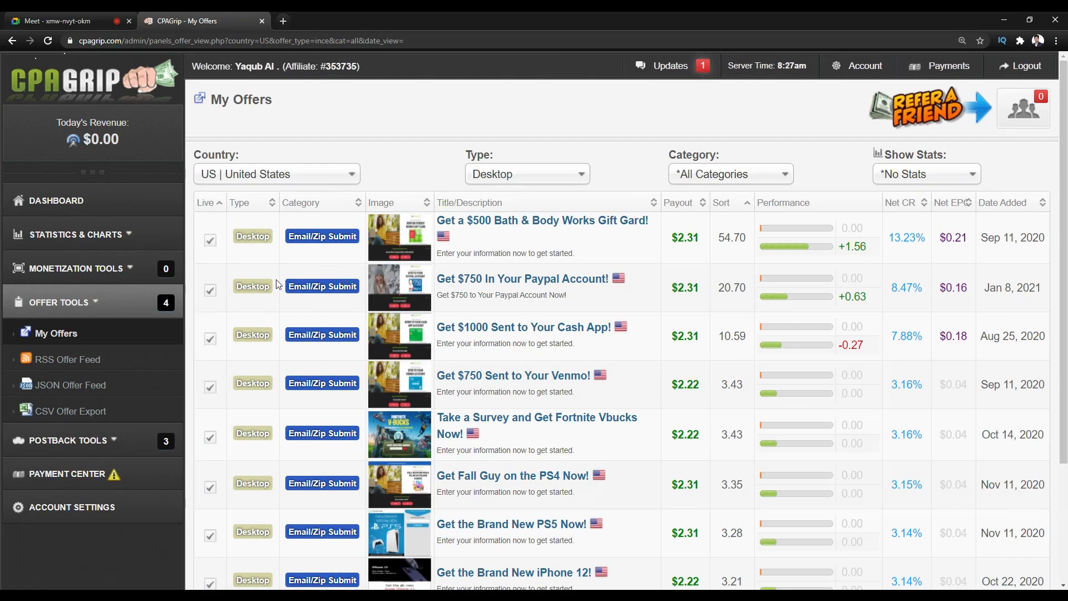
pyautogui.scroll(-5, 318, 469)
pyautogui.scroll(3, 319, 469)
# Filter the offers to the Mobile type and the Email/Zip Submit category
pyautogui.click(504, 174)
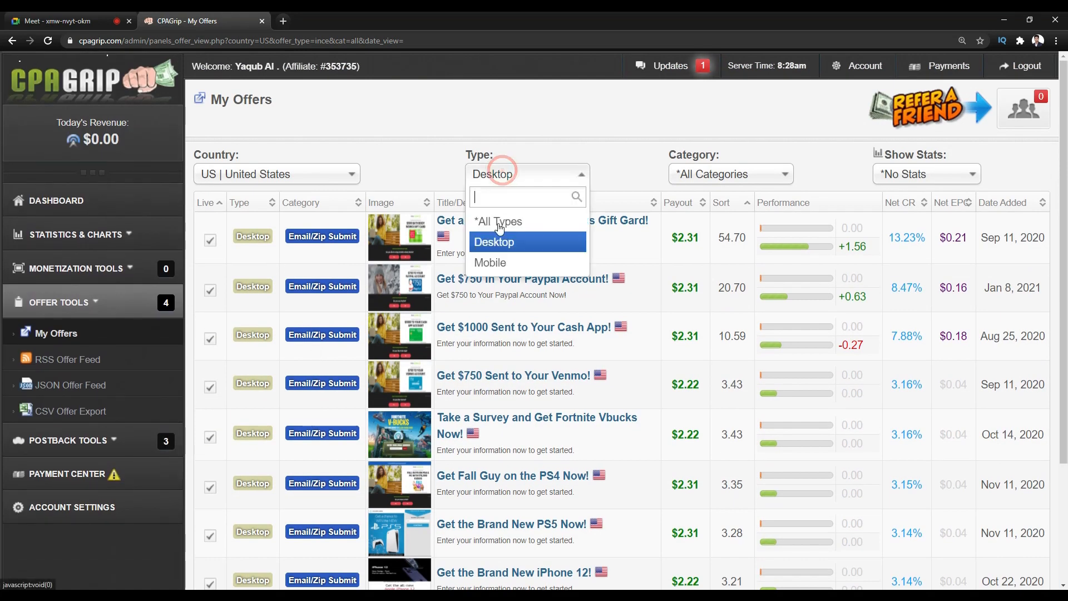
pyautogui.click(505, 260)
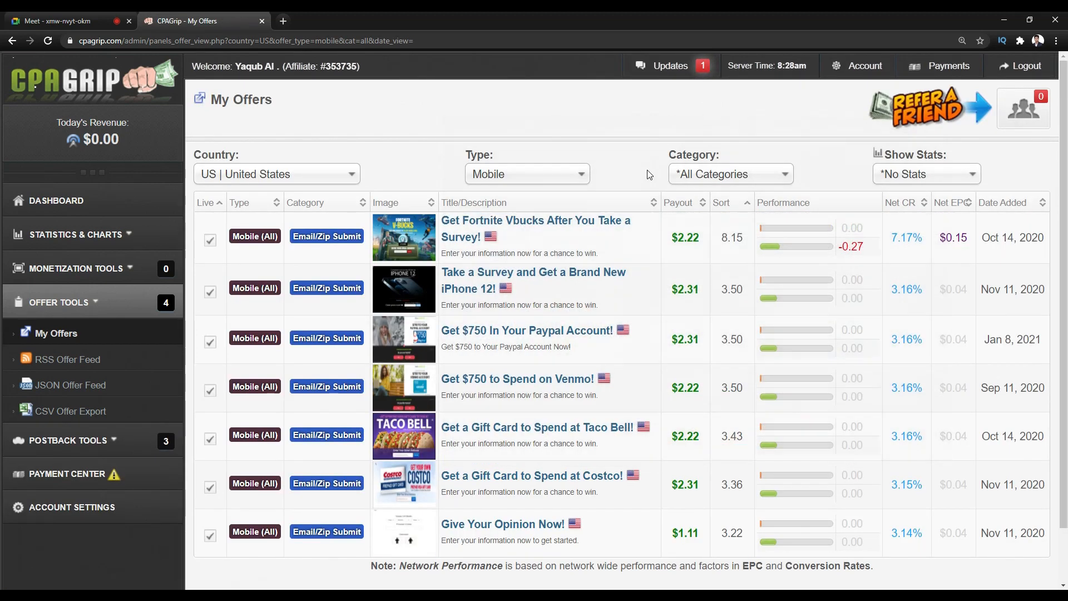
pyautogui.click(703, 175)
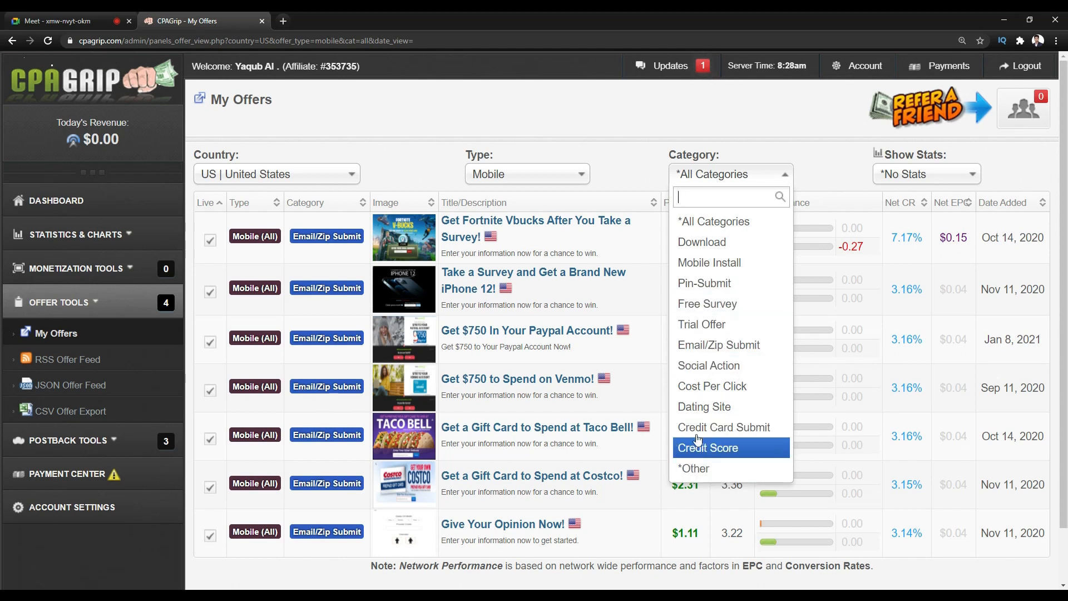
pyautogui.click(745, 344)
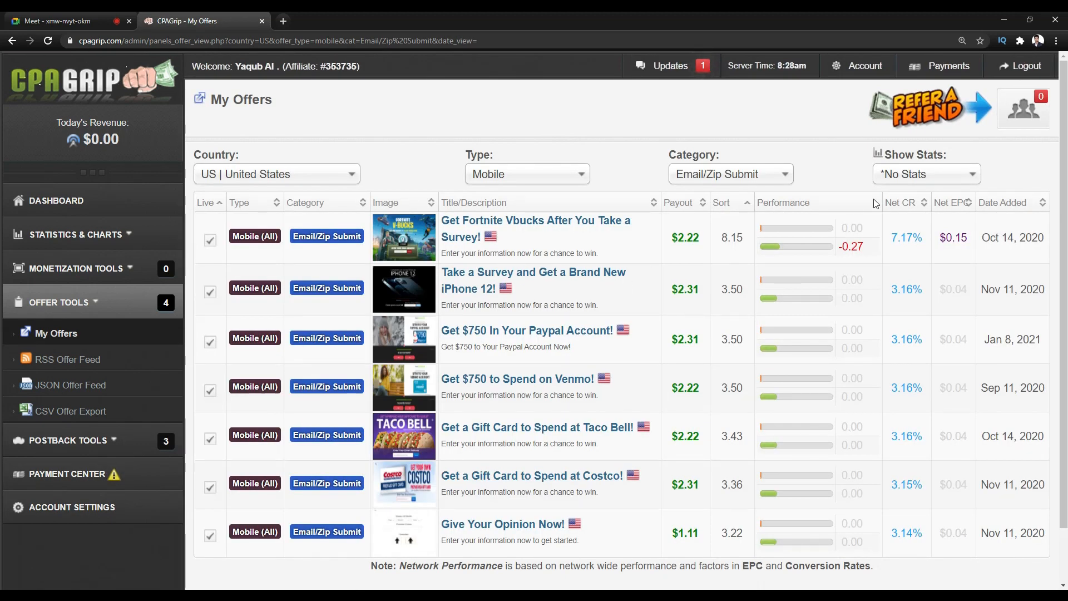
# Examine the available Show Stats periods and preview the image of the Fortnite Vbucks survey offer
pyautogui.click(888, 176)
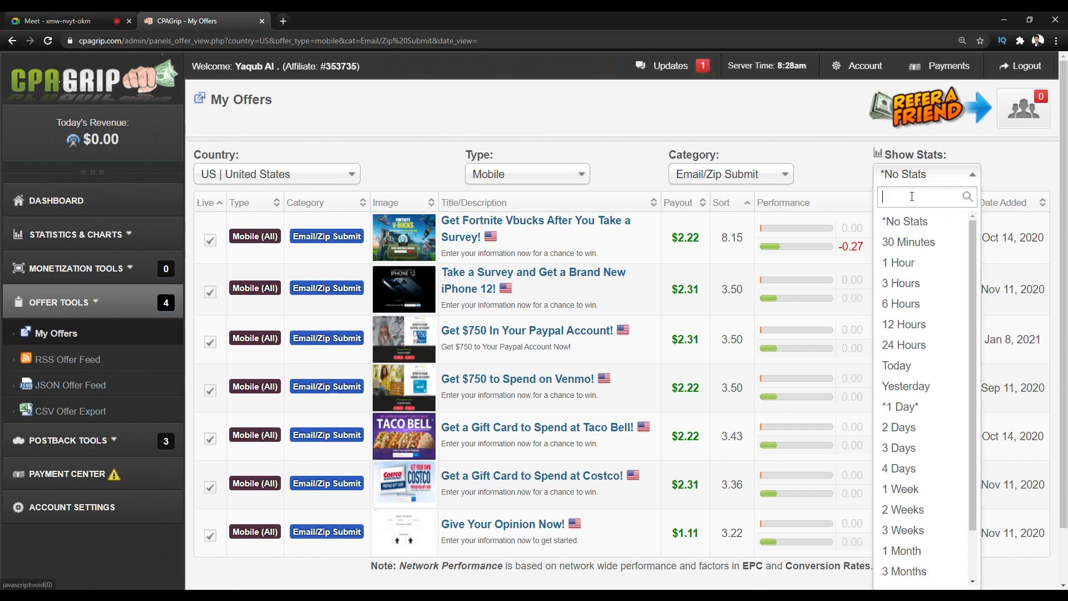
pyautogui.click(849, 187)
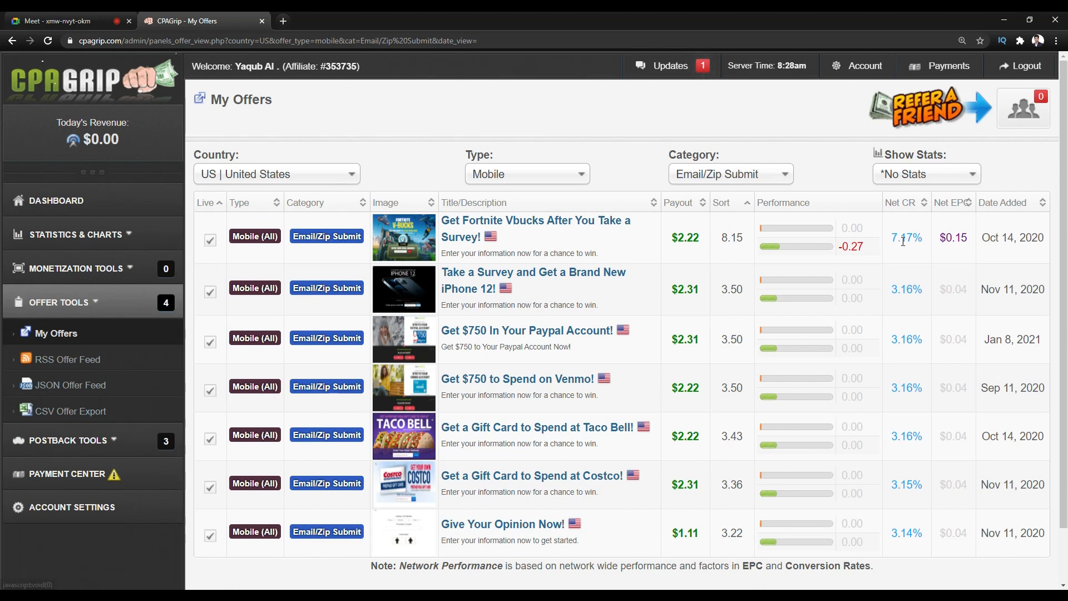
pyautogui.click(895, 178)
pyautogui.doubleClick(866, 165)
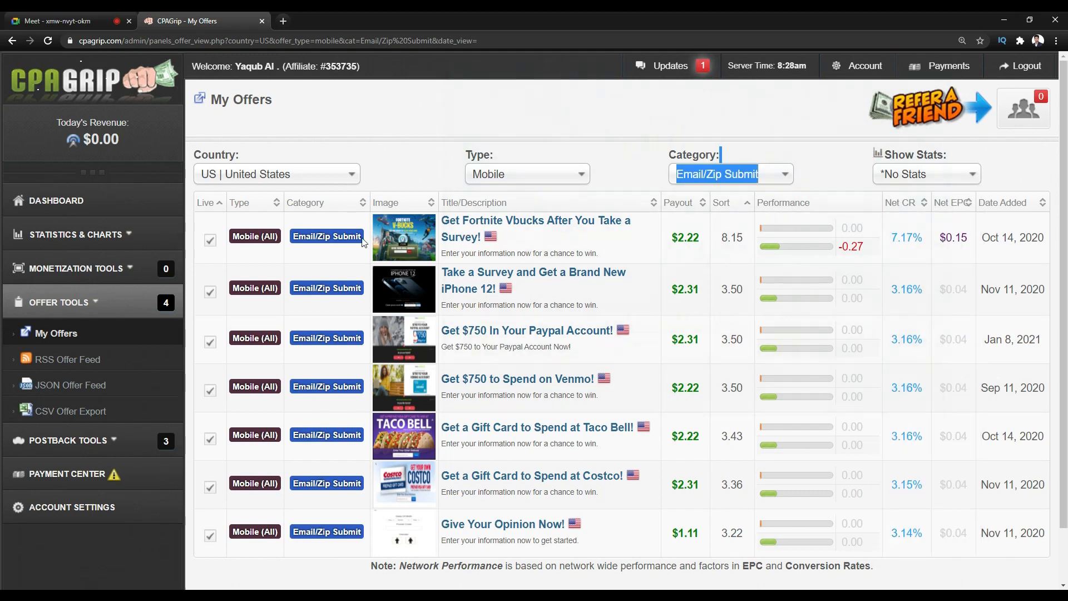
pyautogui.moveTo(400, 231)
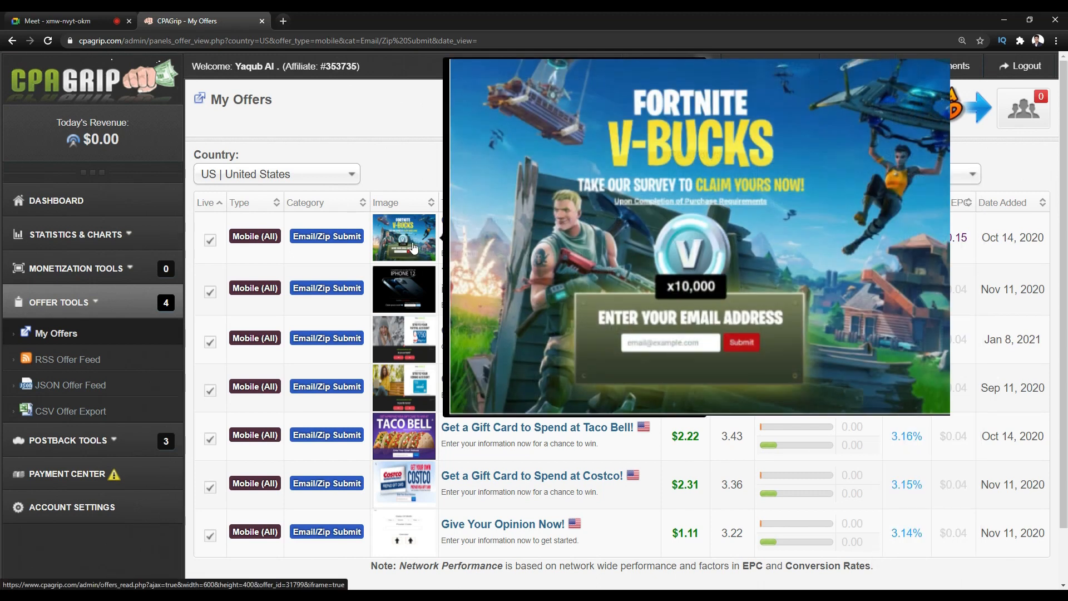
# View the details of the Fortnite Vbucks survey offer and close them
pyautogui.click(410, 242)
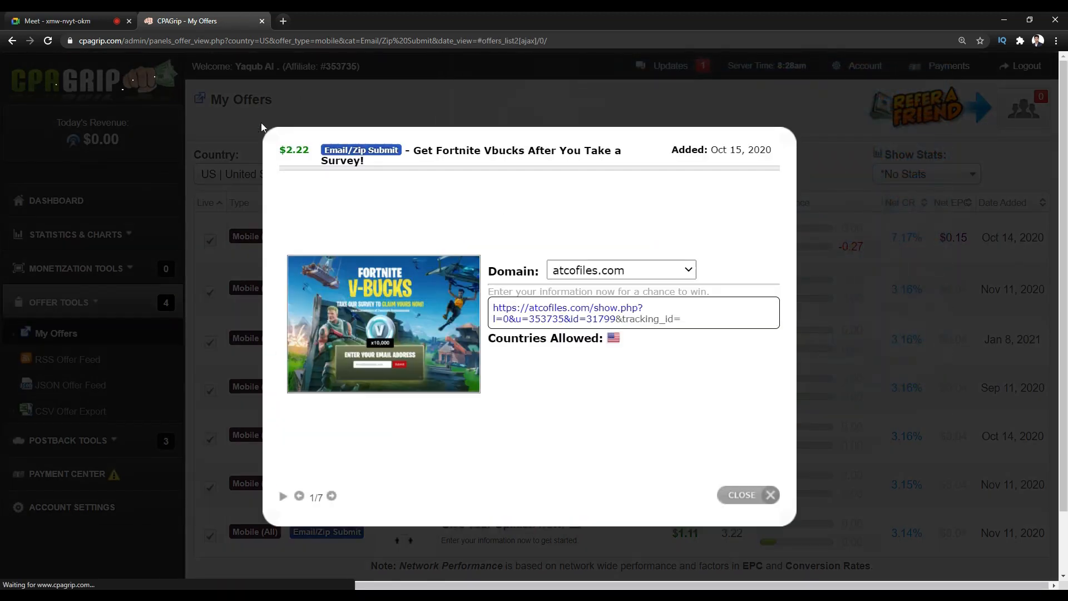
pyautogui.click(770, 495)
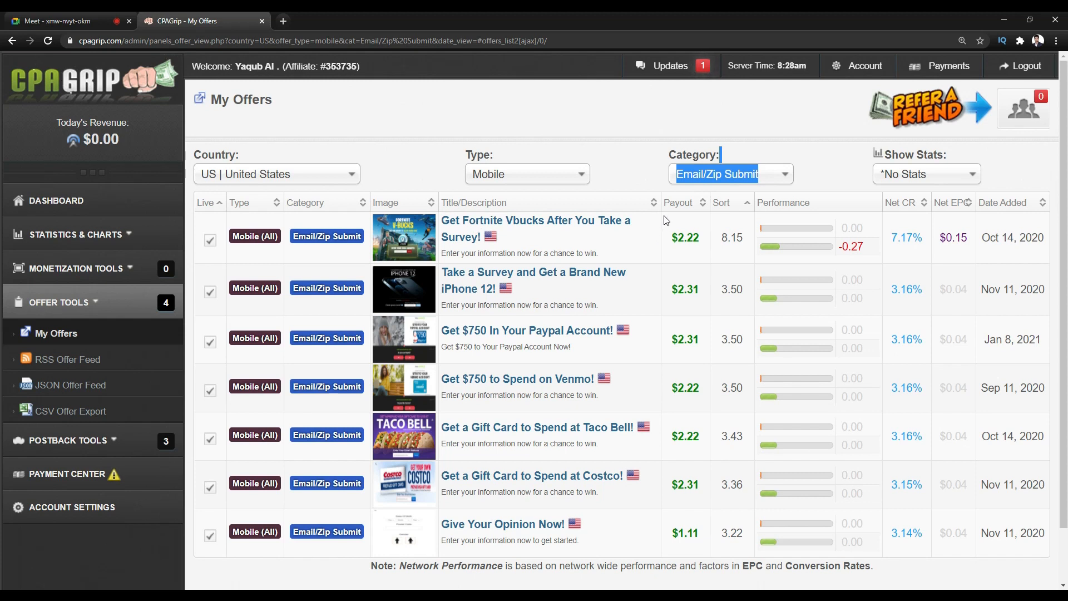
pyautogui.click(330, 262)
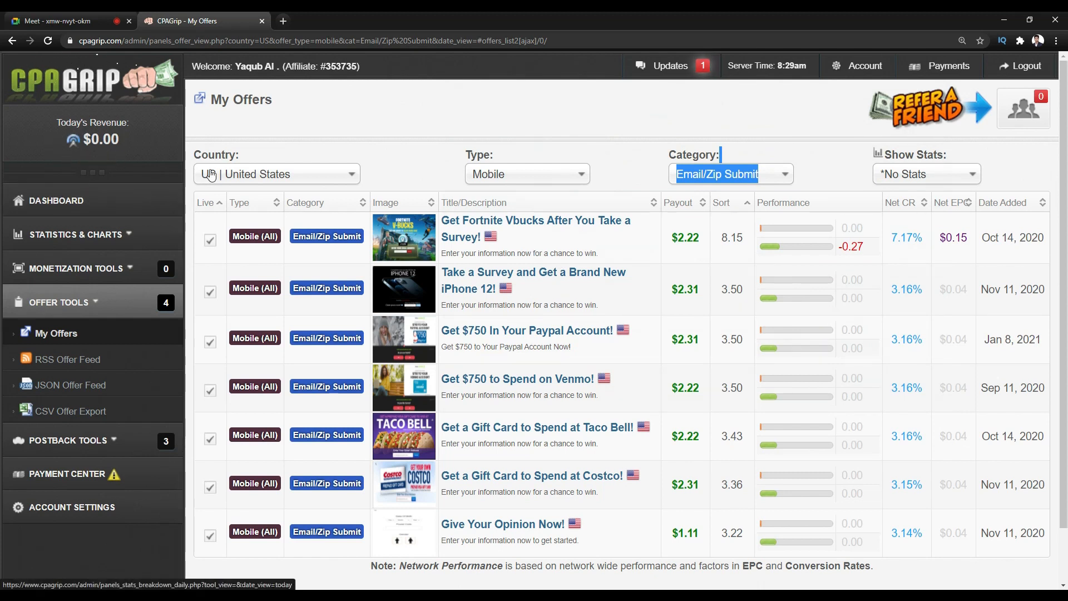
# Examine the performance bars and conversion figures of the listed mobile offers and preview the offers' images
pyautogui.moveTo(389, 287)
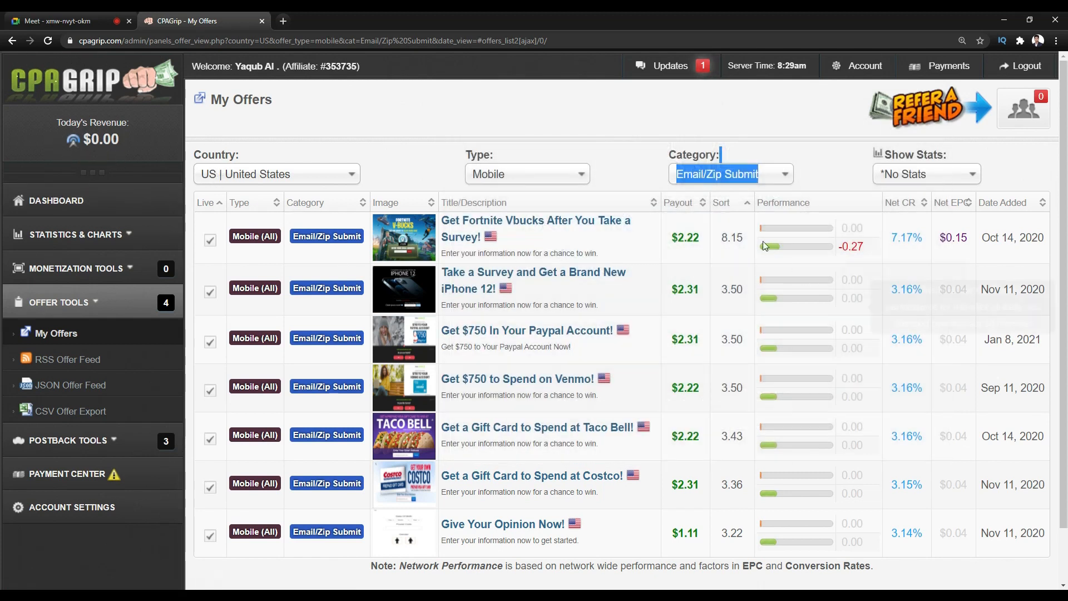
pyautogui.moveTo(765, 243)
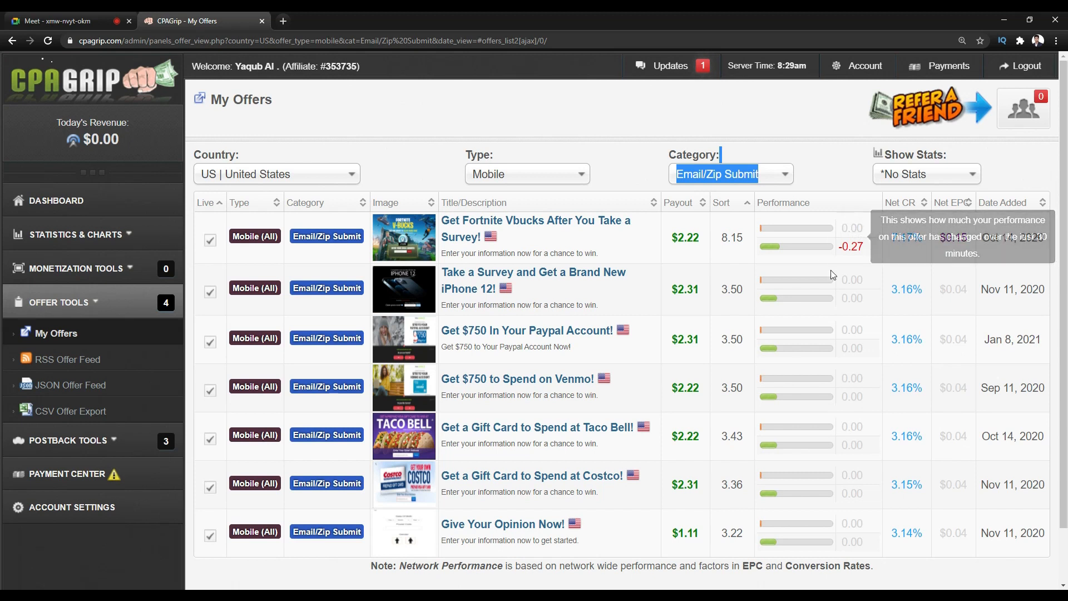
pyautogui.moveTo(819, 286)
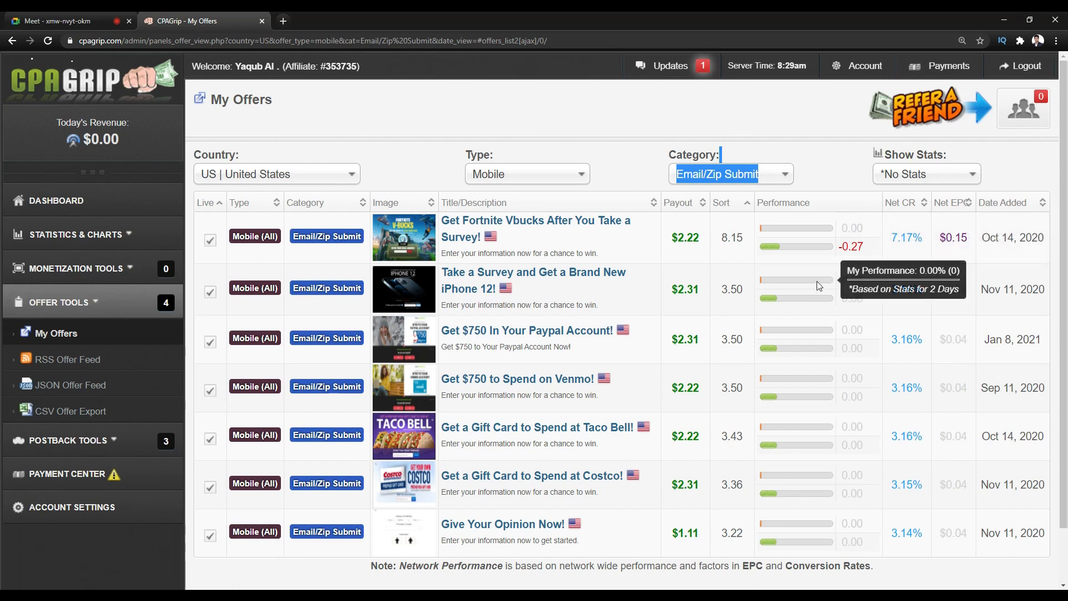
pyautogui.moveTo(792, 228)
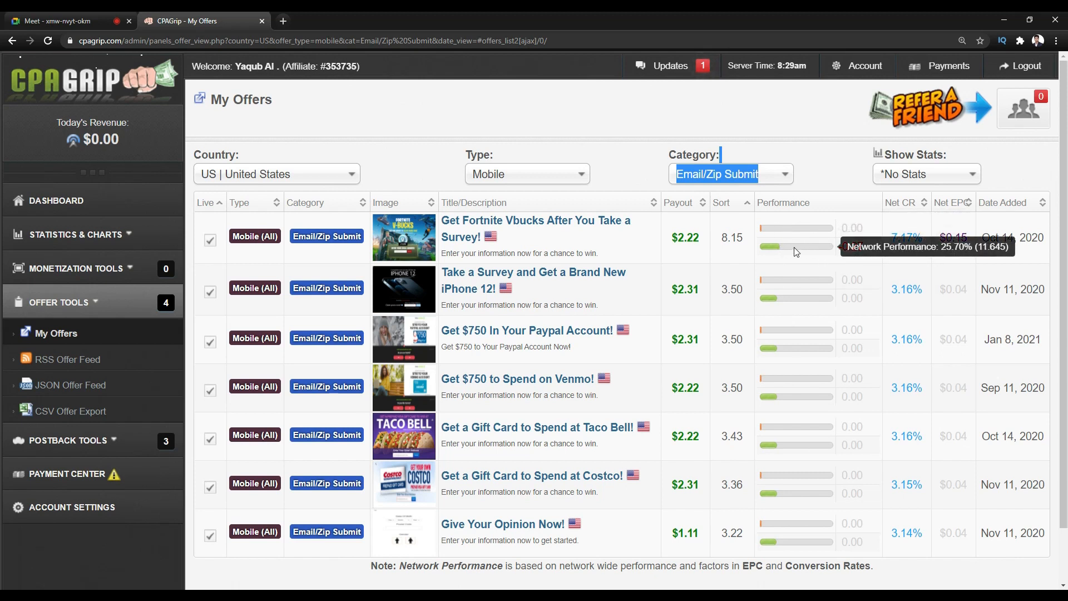
pyautogui.moveTo(839, 250)
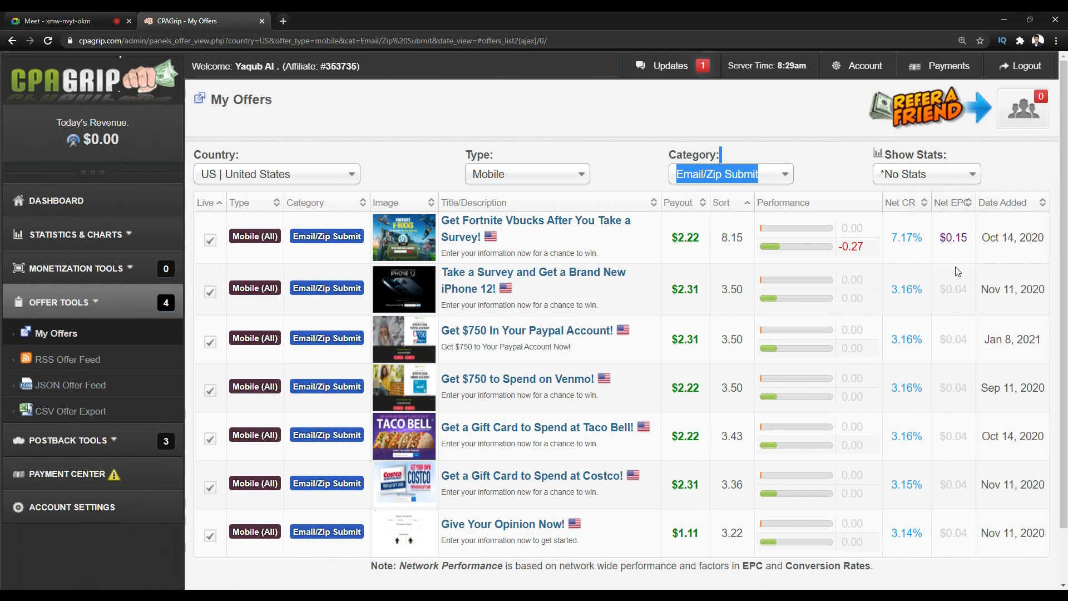
pyautogui.moveTo(415, 236)
pyautogui.moveTo(409, 290)
pyautogui.scroll(-2, 993, 241)
pyautogui.scroll(2, 973, 267)
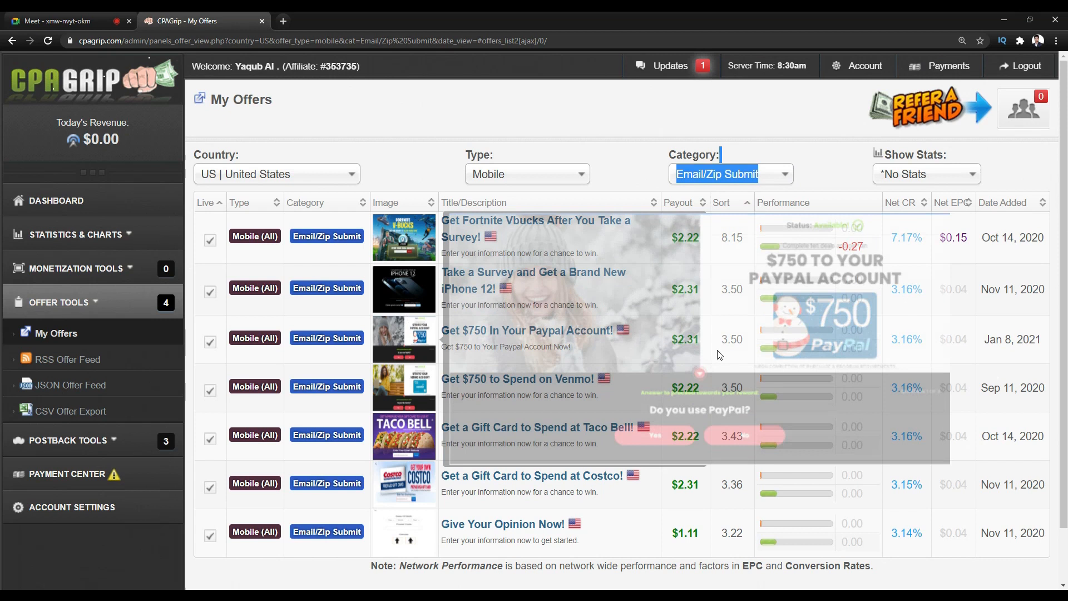
# Look at the available countries and set the offer type filter to *All Types
pyautogui.click(268, 175)
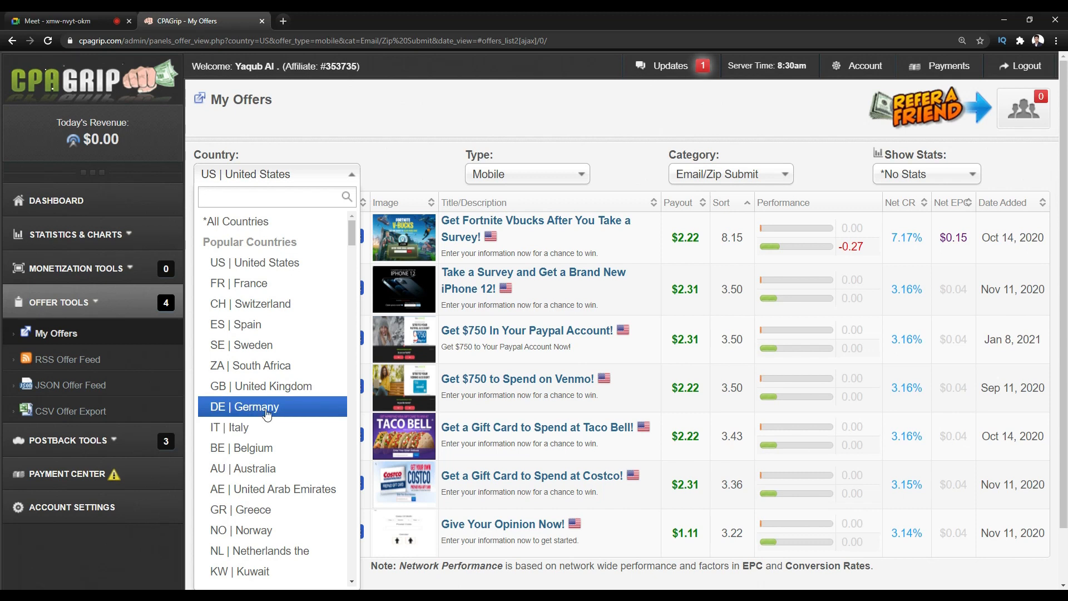
pyautogui.click(393, 146)
pyautogui.click(491, 184)
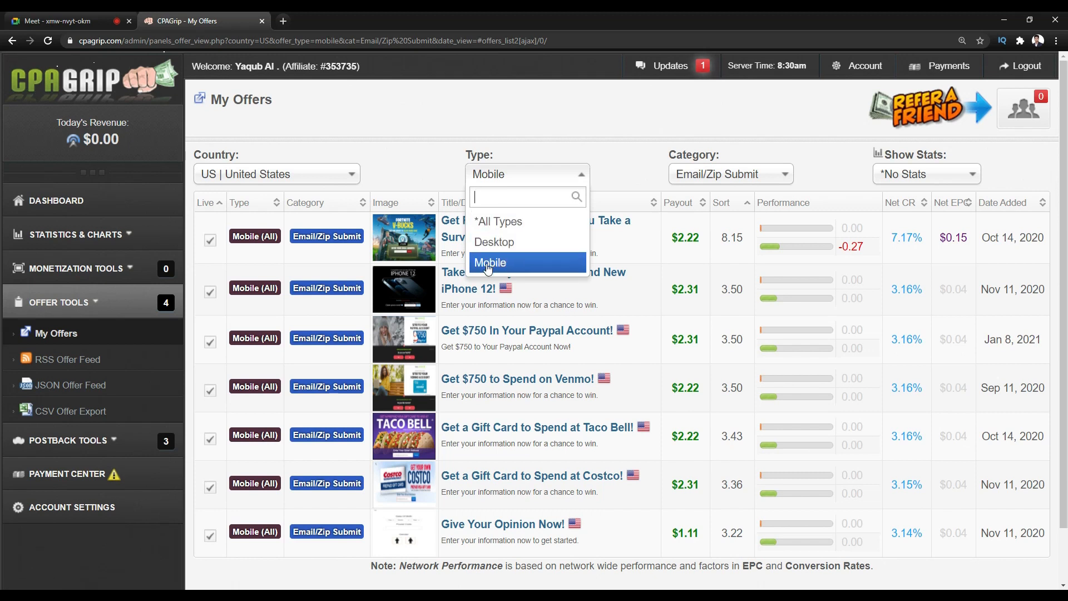
pyautogui.click(513, 223)
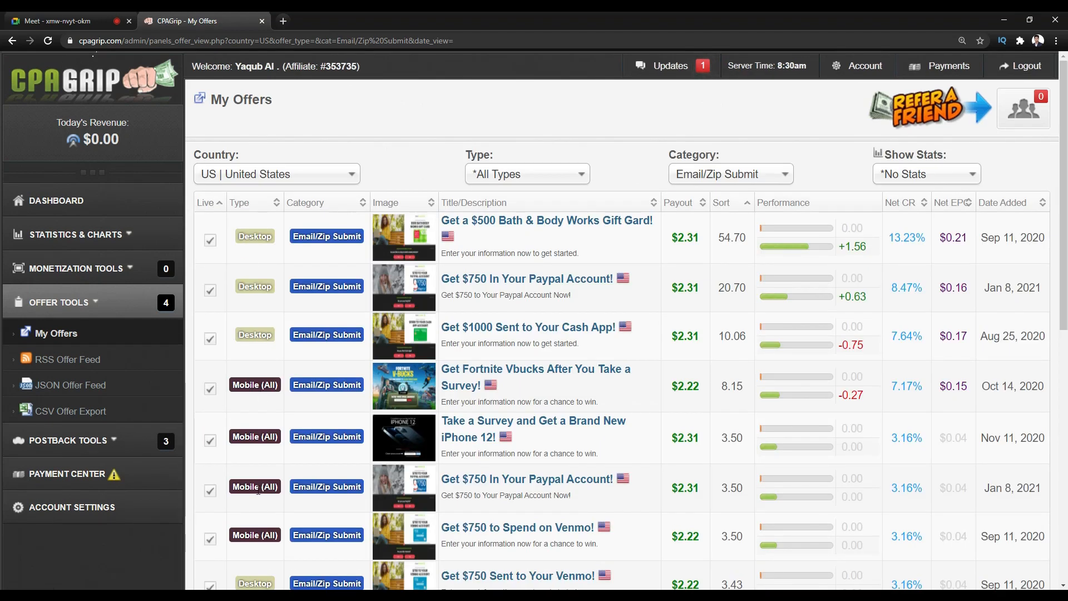
# Review the category choices, keep Email/Zip Submit and filter the offers to the Desktop type
pyautogui.click(710, 174)
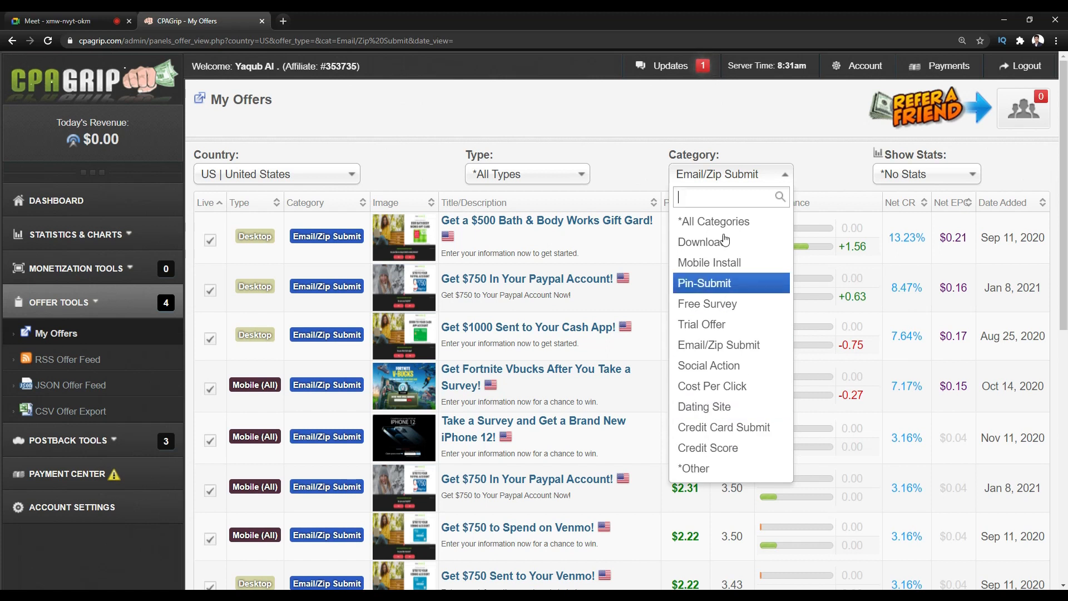
pyautogui.click(780, 139)
pyautogui.click(700, 177)
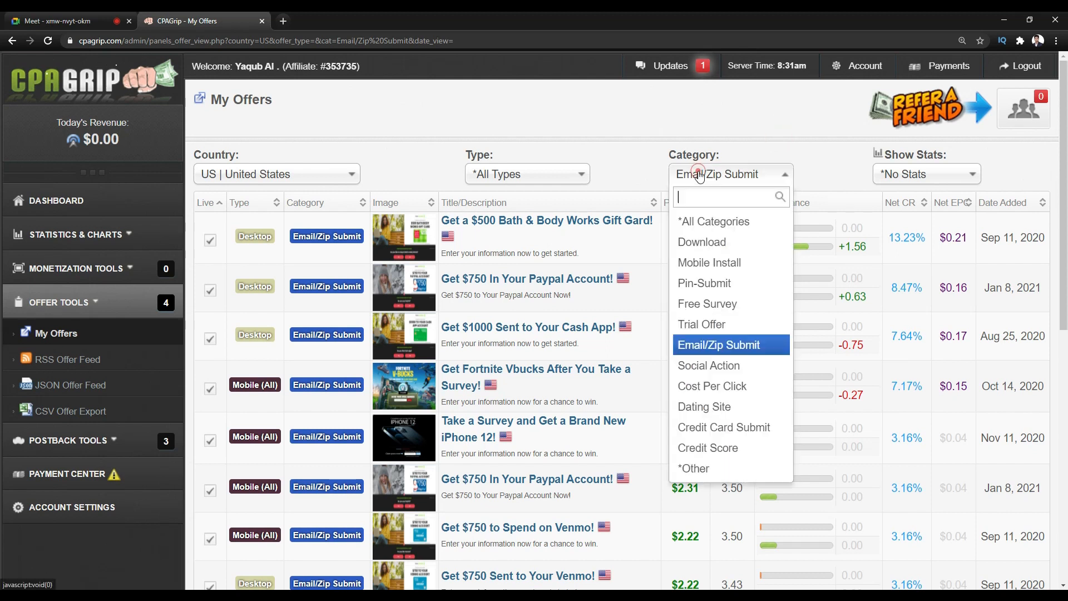
pyautogui.click(715, 344)
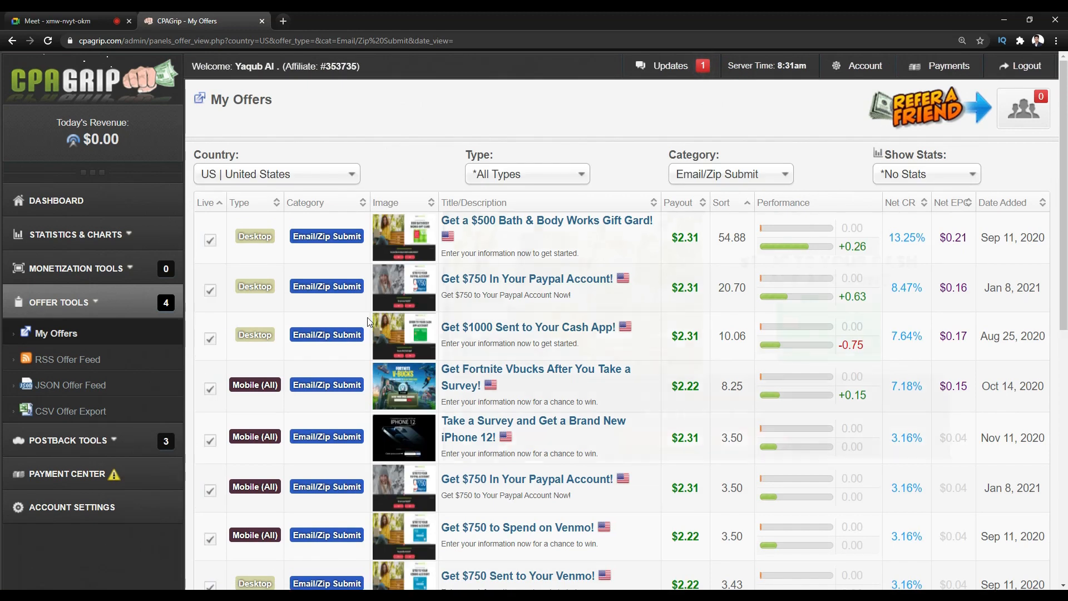
pyautogui.click(525, 172)
pyautogui.click(490, 242)
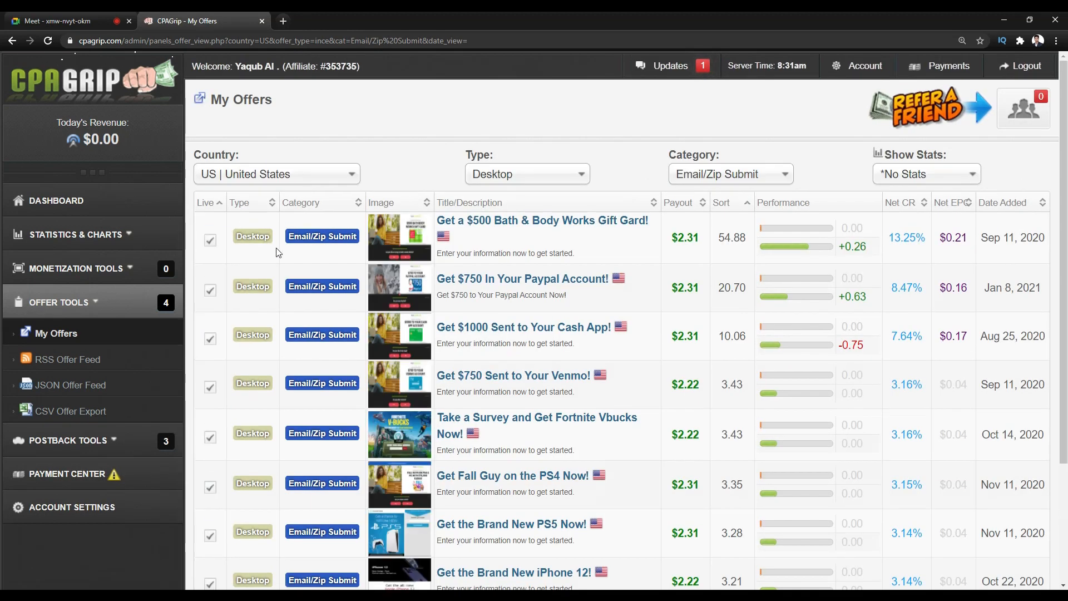
# Look through the Desktop offers and preview the images of the Cash App and Bath & Body Works offers
pyautogui.scroll(-2, 390, 484)
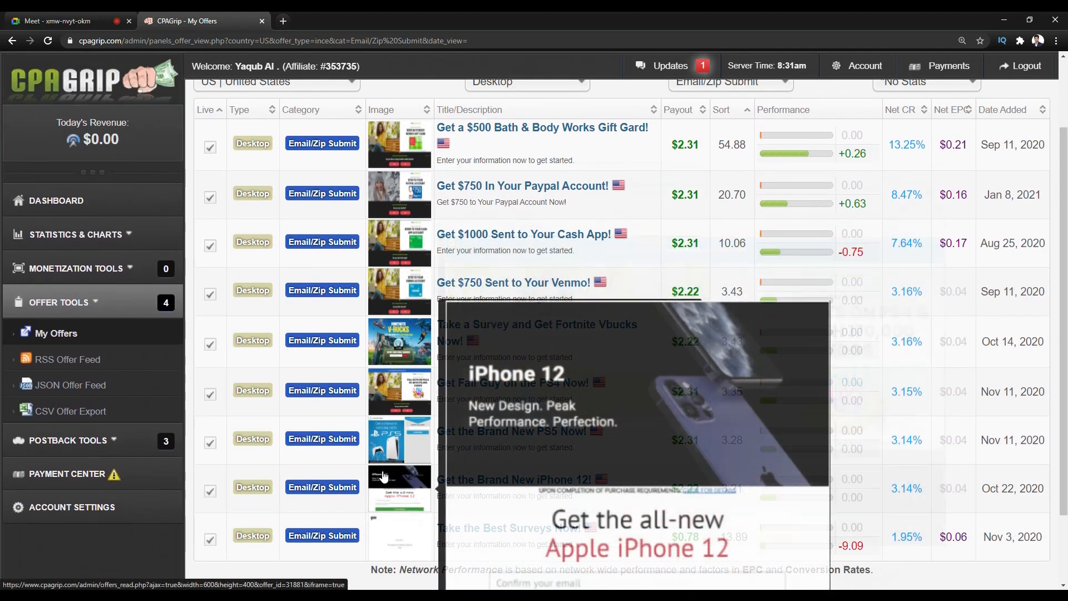
pyautogui.moveTo(416, 243)
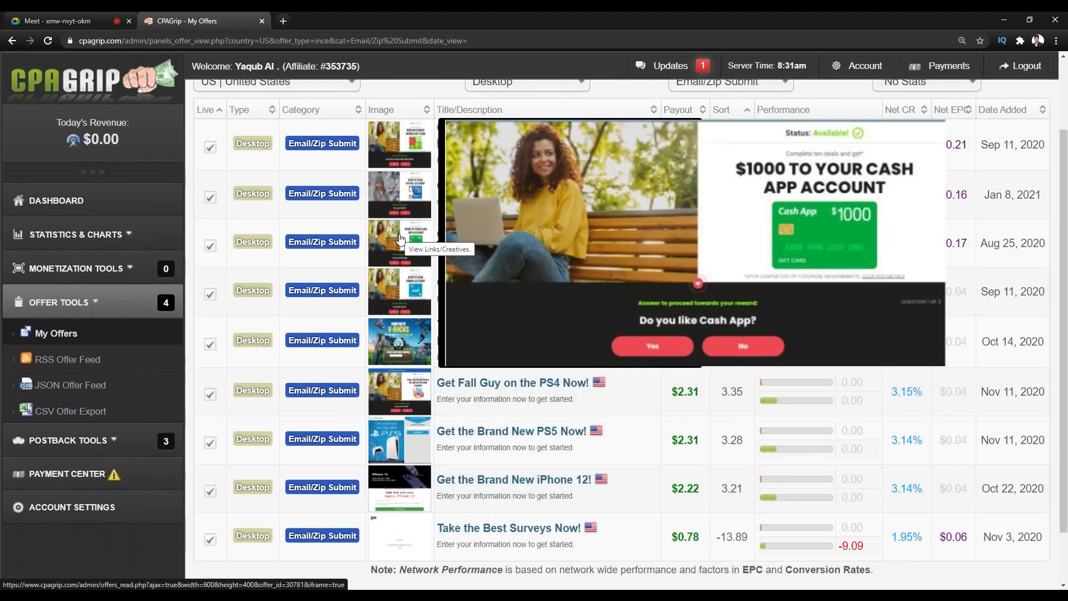
pyautogui.scroll(2, 402, 239)
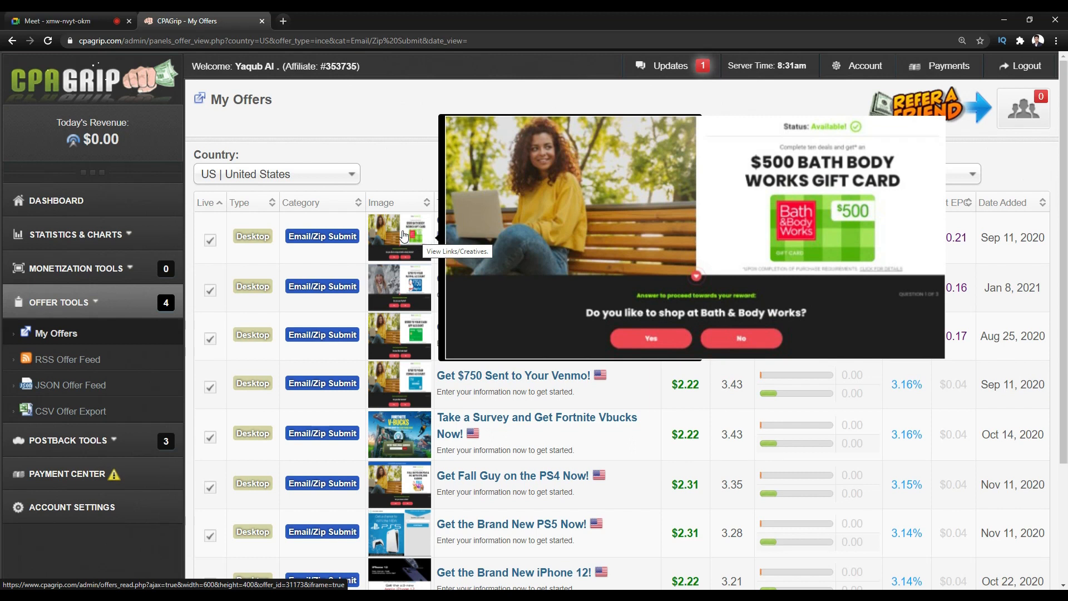
pyautogui.moveTo(391, 292)
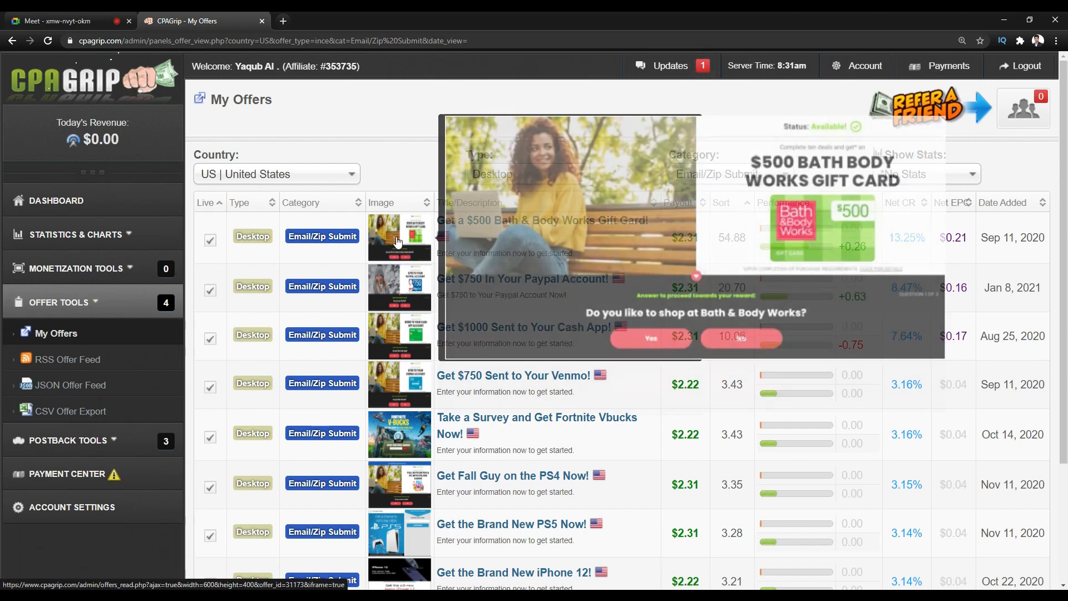
# View the details of the $500 Bath & Body Works gift card offer, both in the pop-up and in a separate browser tab
pyautogui.click(402, 228)
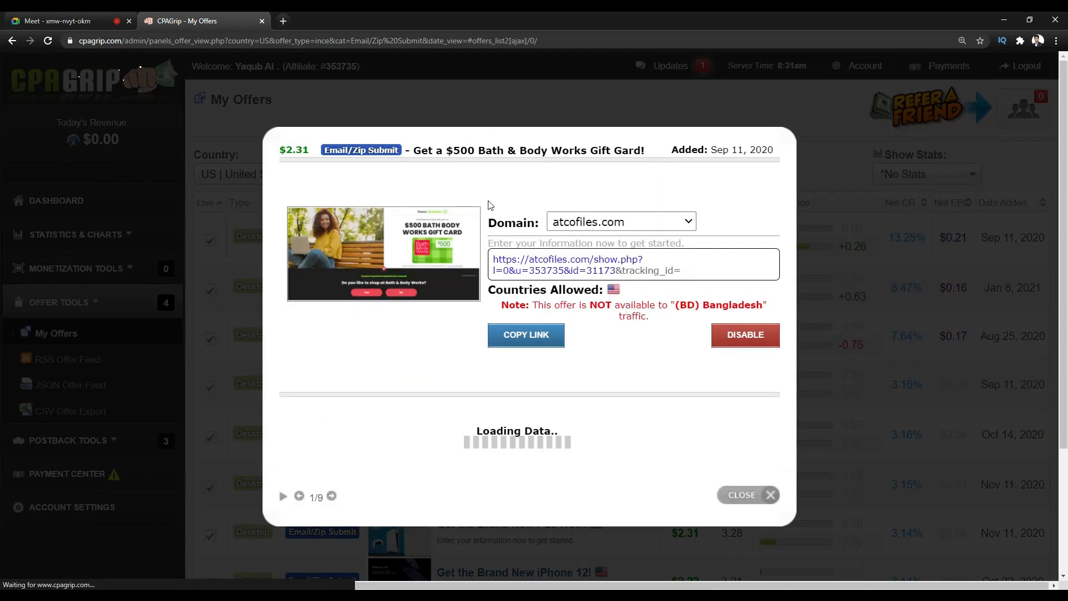
pyautogui.click(762, 500)
pyautogui.rightClick(406, 246)
pyautogui.click(423, 253)
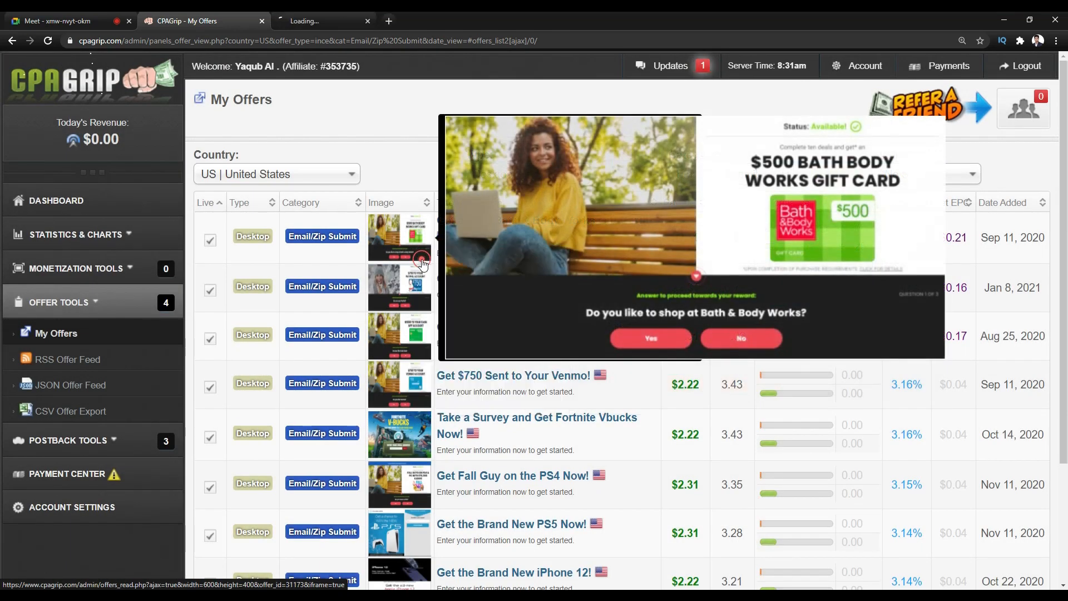
pyautogui.click(331, 21)
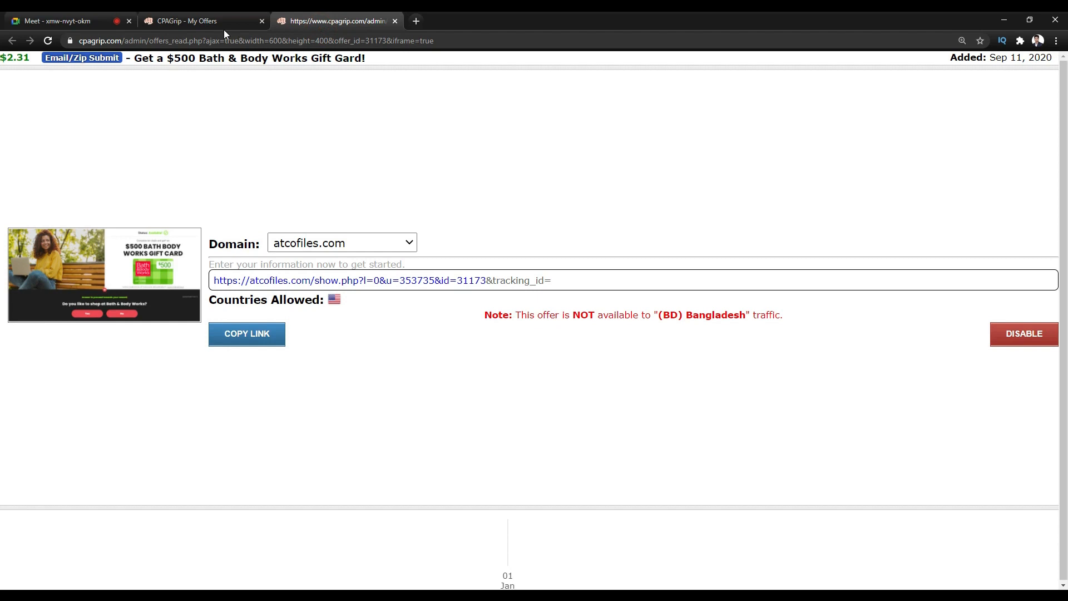
pyautogui.click(224, 29)
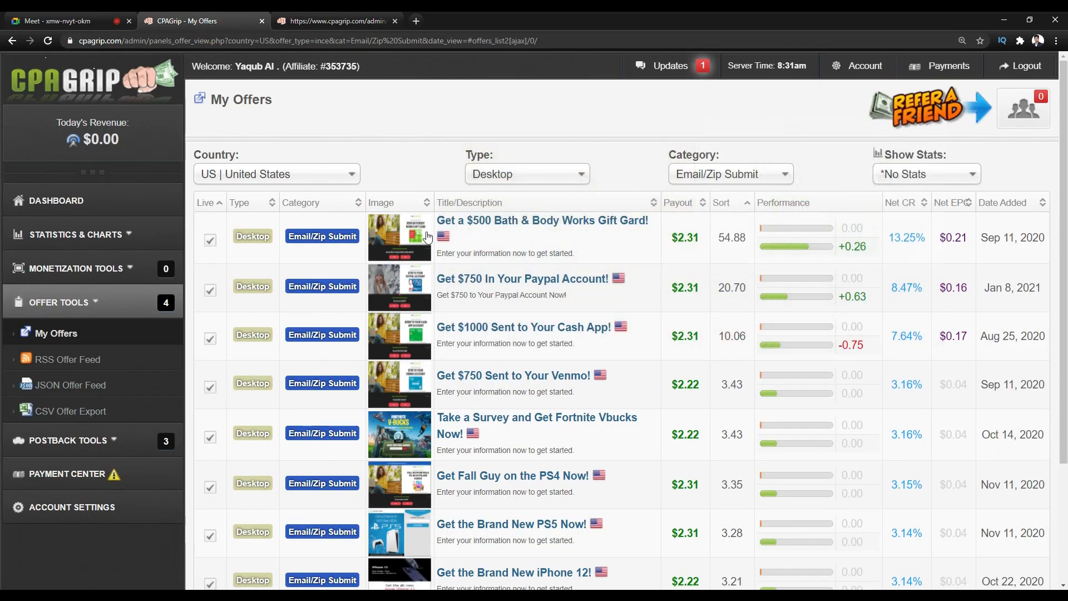
# Open the Bath & Body Works offer's image in its own browser tab, close the offer-detail tabs and return to My Offers
pyautogui.rightClick(427, 238)
pyautogui.click(435, 238)
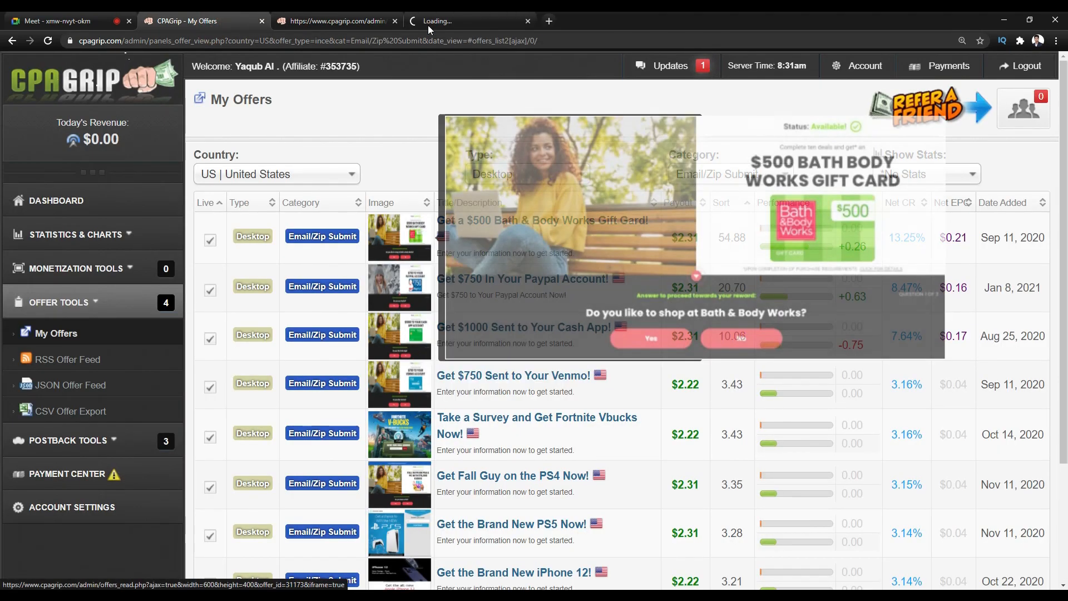
pyautogui.click(428, 23)
pyautogui.rightClick(121, 252)
pyautogui.click(167, 257)
pyautogui.click(598, 20)
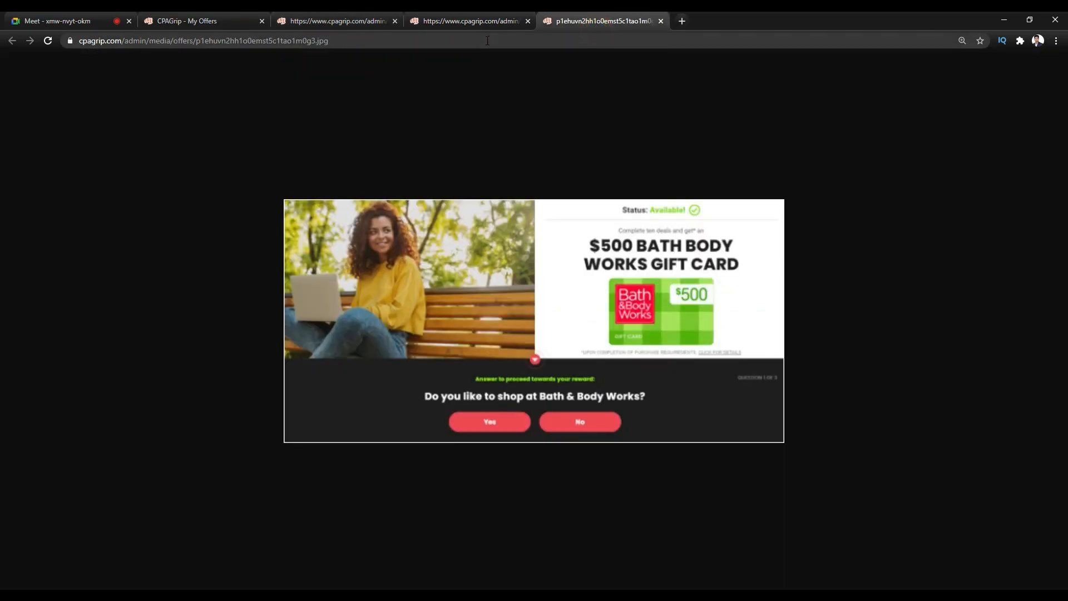
pyautogui.click(395, 22)
pyautogui.click(395, 21)
pyautogui.click(198, 17)
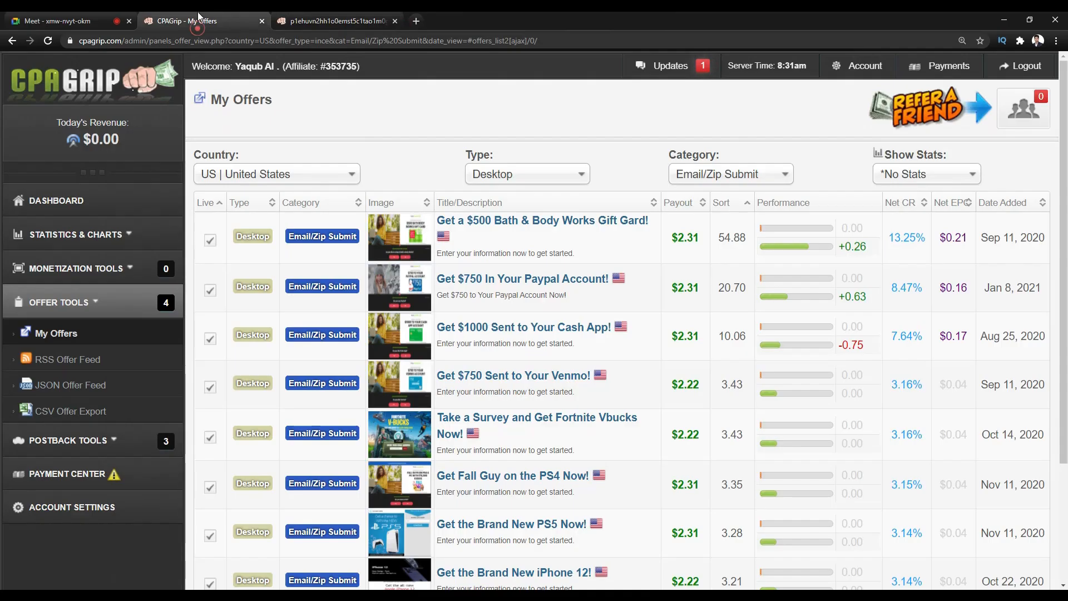
# Bring up the Bath & Body Works offer's details and check the participants in the Google Meet call
pyautogui.click(397, 220)
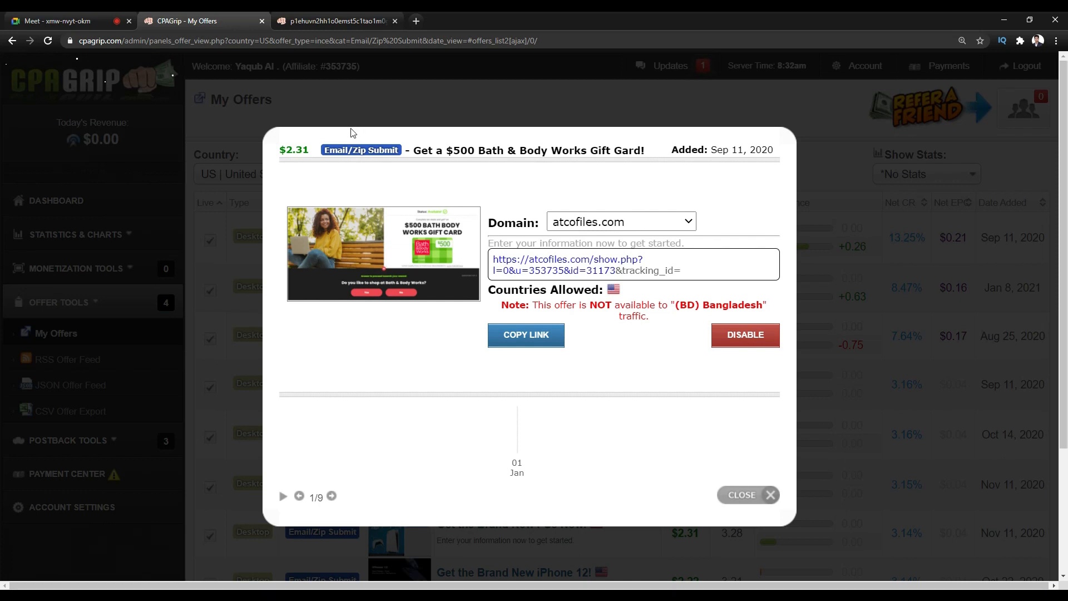
pyautogui.click(81, 17)
pyautogui.moveTo(735, 324)
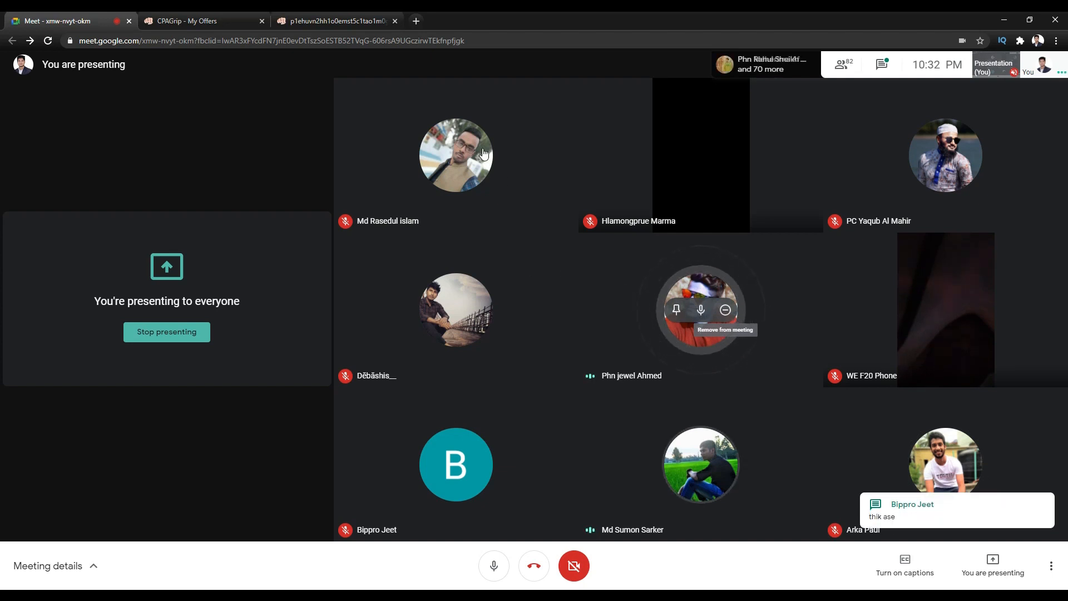
pyautogui.click(336, 12)
pyautogui.click(218, 13)
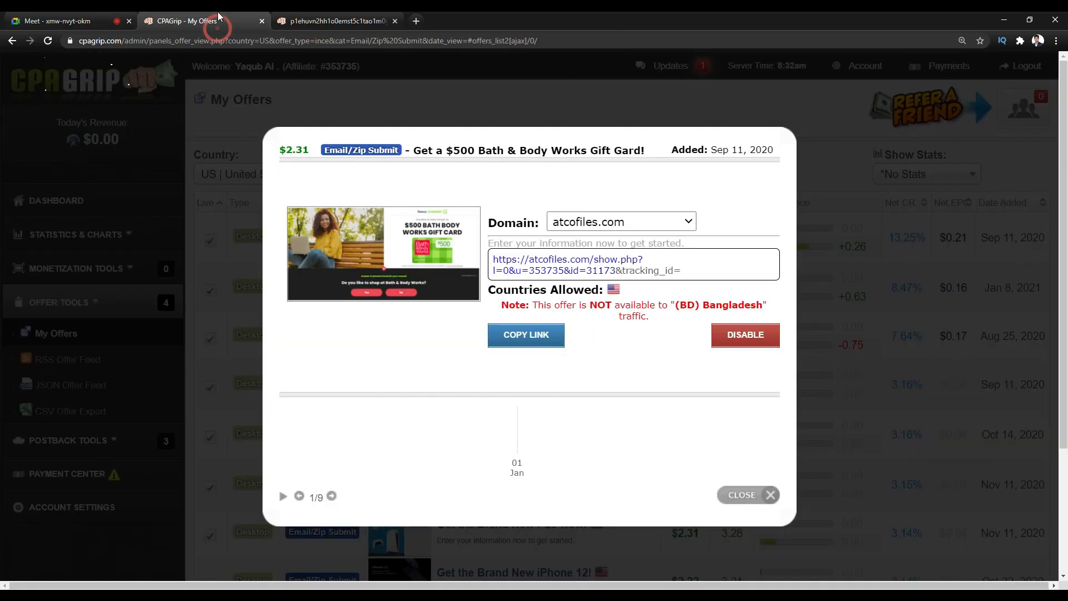
pyautogui.click(55, 20)
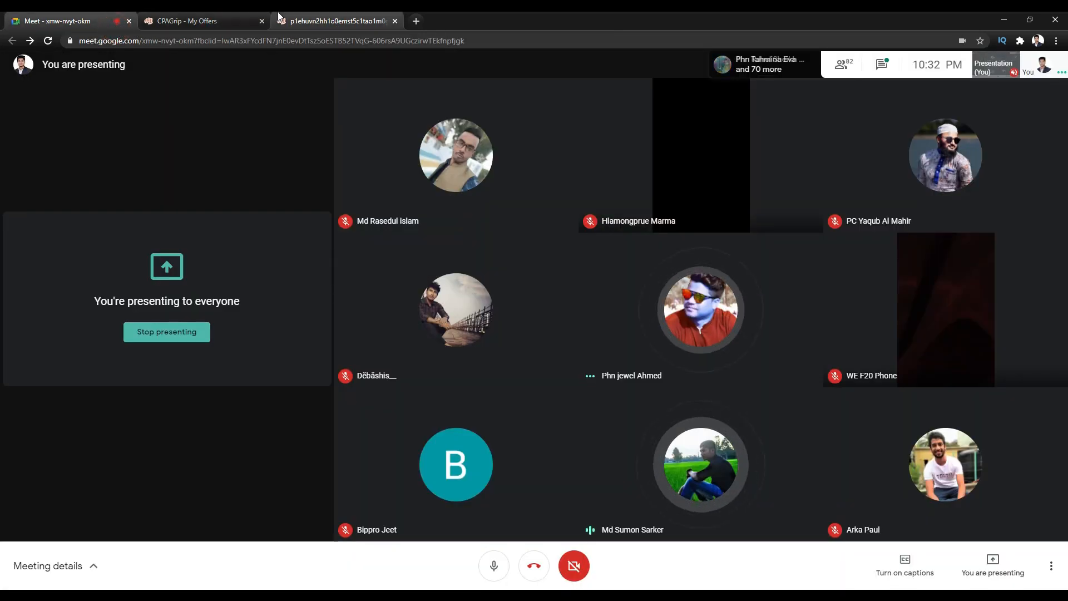
# Close the Bath & Body Works offer's details and view its full-size image in the separate browser tab
pyautogui.click(331, 23)
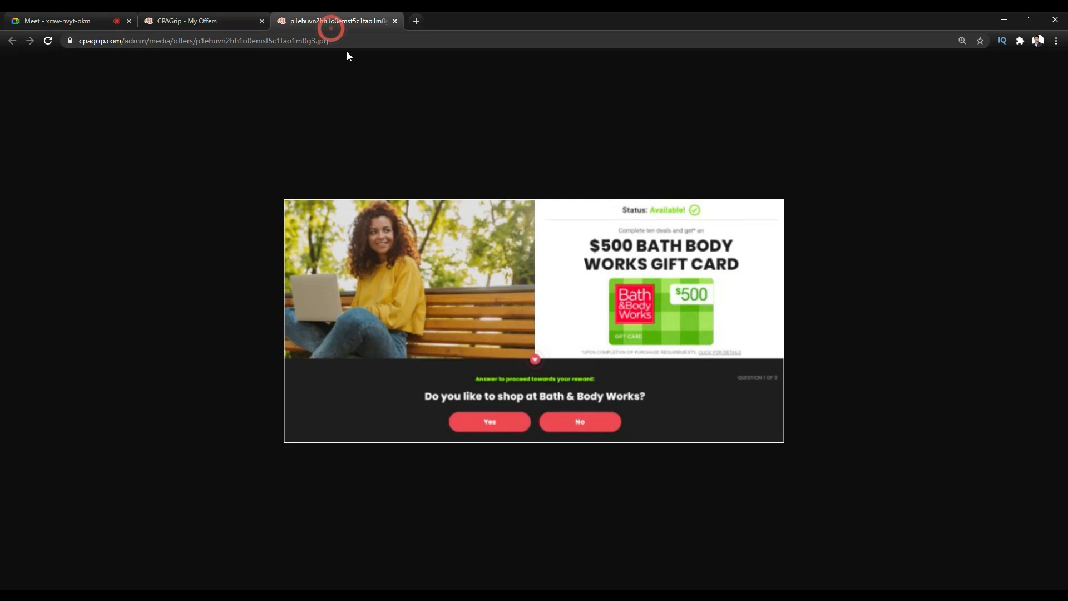
pyautogui.click(223, 13)
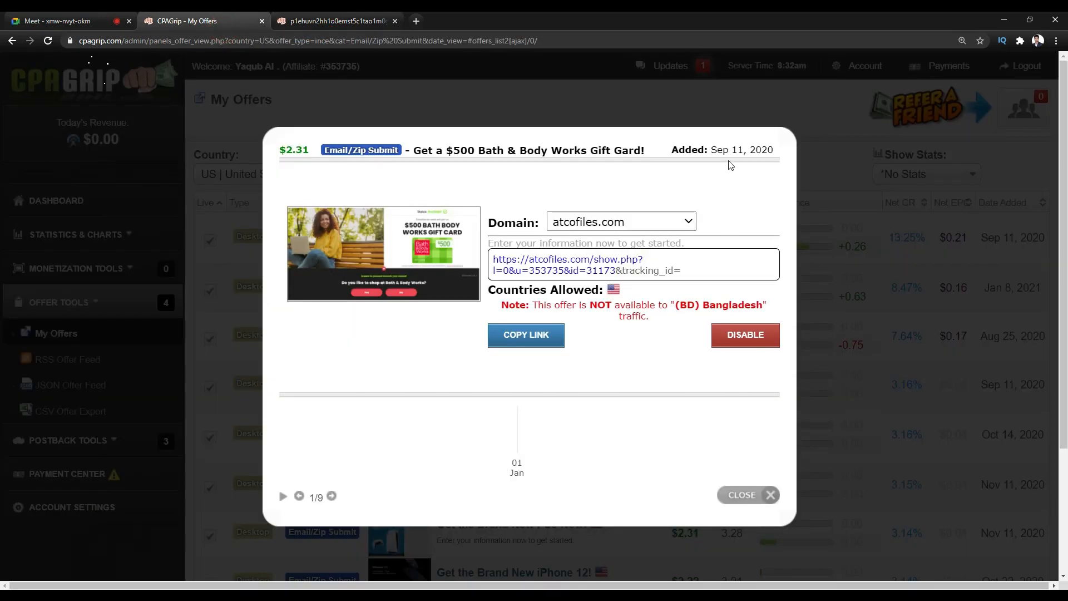
pyautogui.click(769, 496)
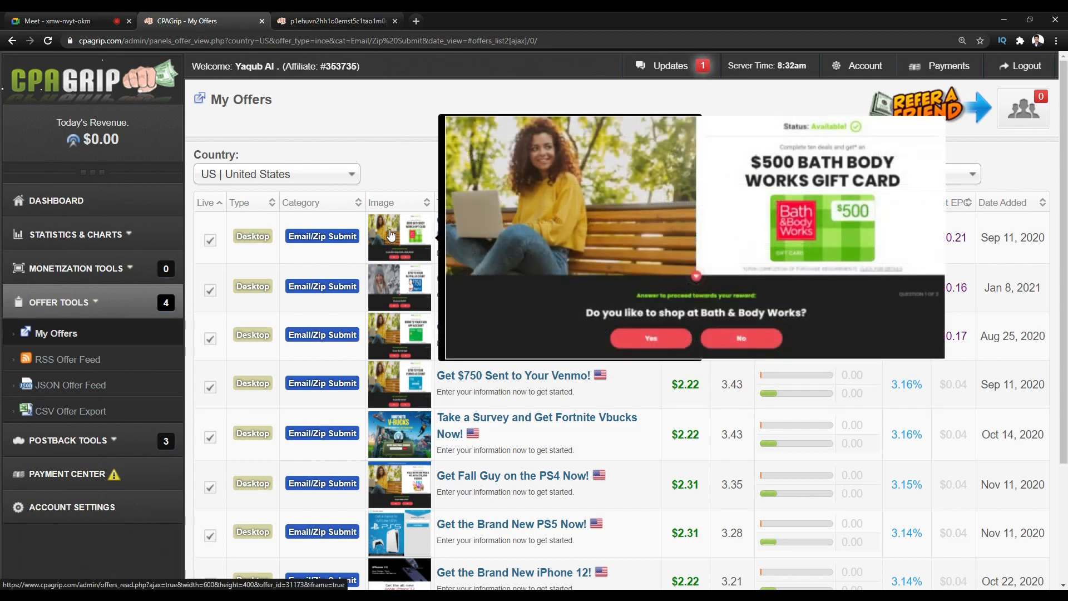
pyautogui.click(422, 237)
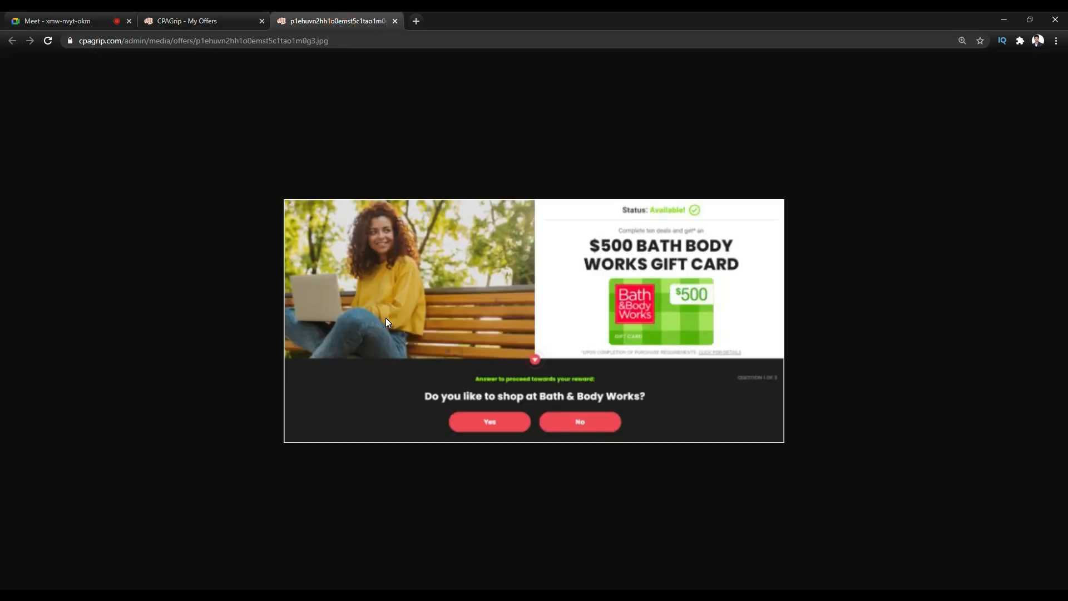
# Reopen the Bath & Body Works offer's details, open its image in a separate tab and keep only one image tab
pyautogui.click(224, 17)
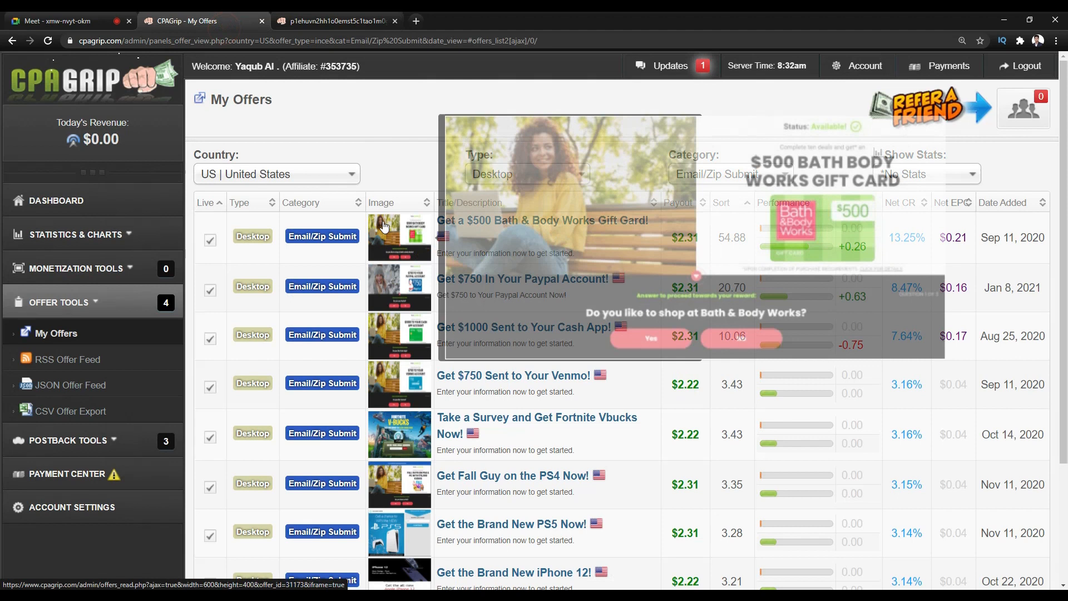
pyautogui.click(386, 222)
pyautogui.rightClick(351, 267)
pyautogui.click(376, 274)
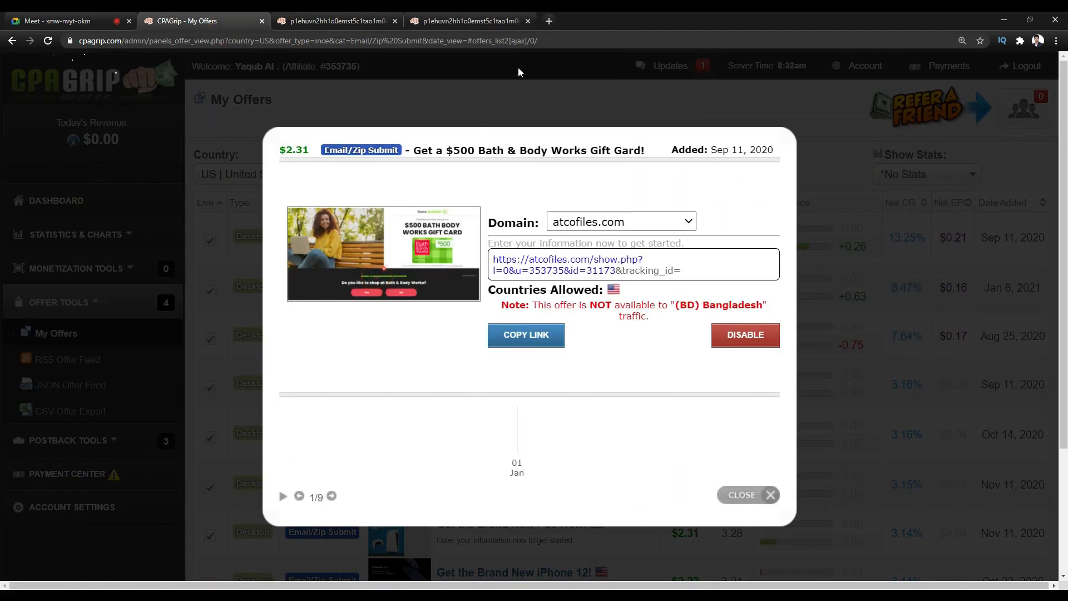
pyautogui.click(528, 21)
pyautogui.click(334, 20)
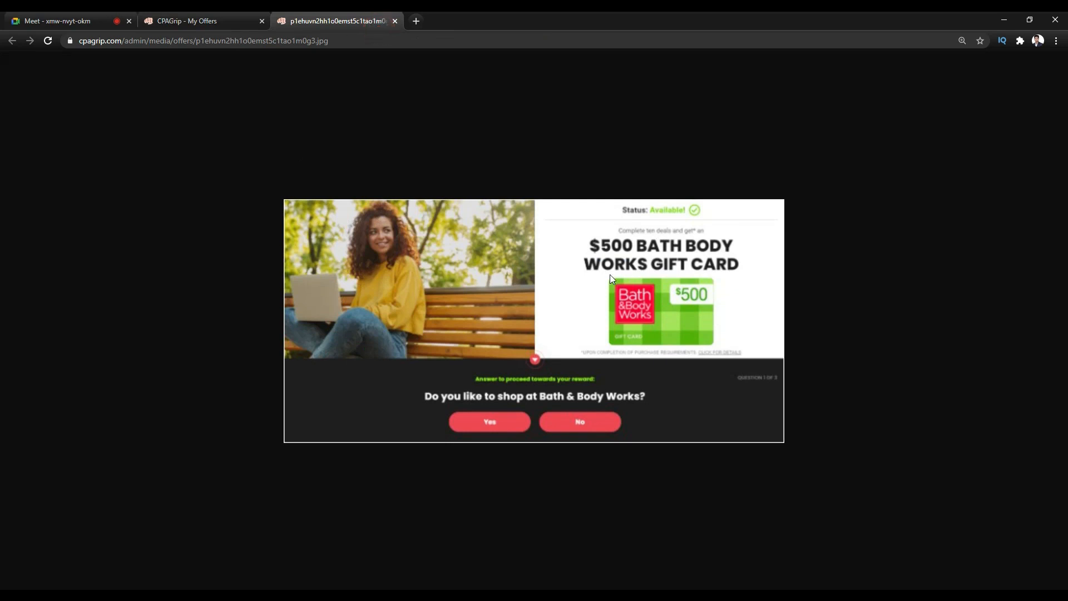
# Compare the Bath & Body Works offer's details, including its link and allowed countries, with its full-size landing page image
pyautogui.click(203, 20)
pyautogui.click(338, 21)
pyautogui.click(222, 21)
pyautogui.click(531, 339)
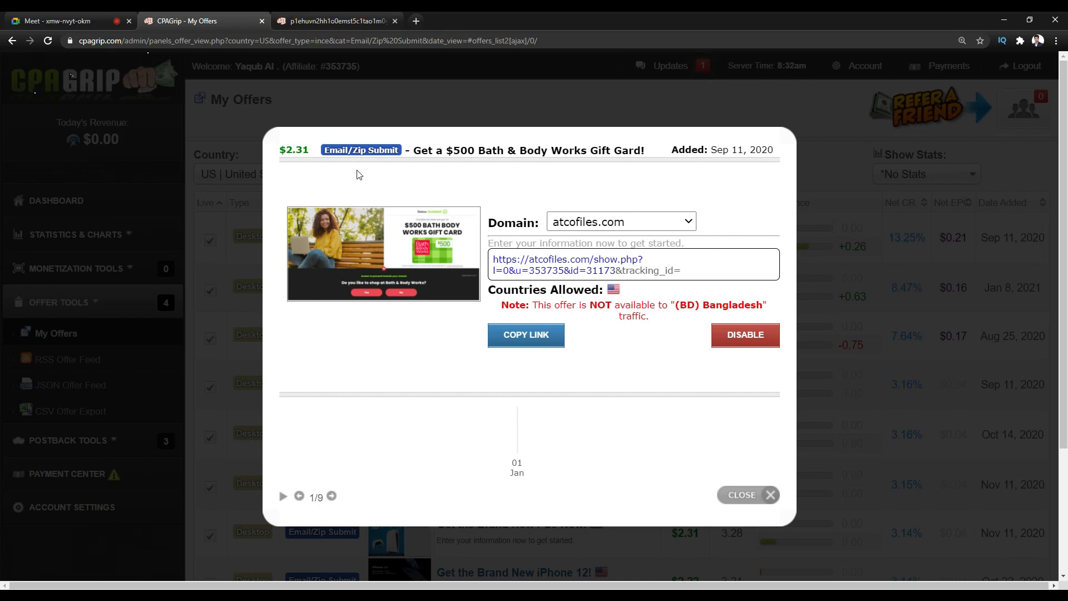
pyautogui.click(338, 20)
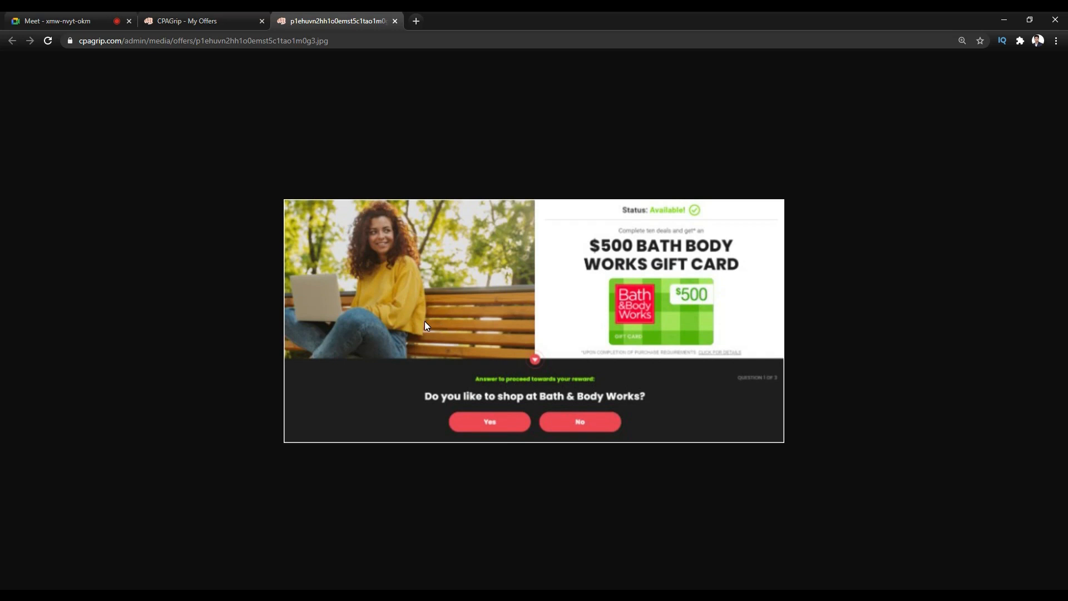
pyautogui.click(225, 15)
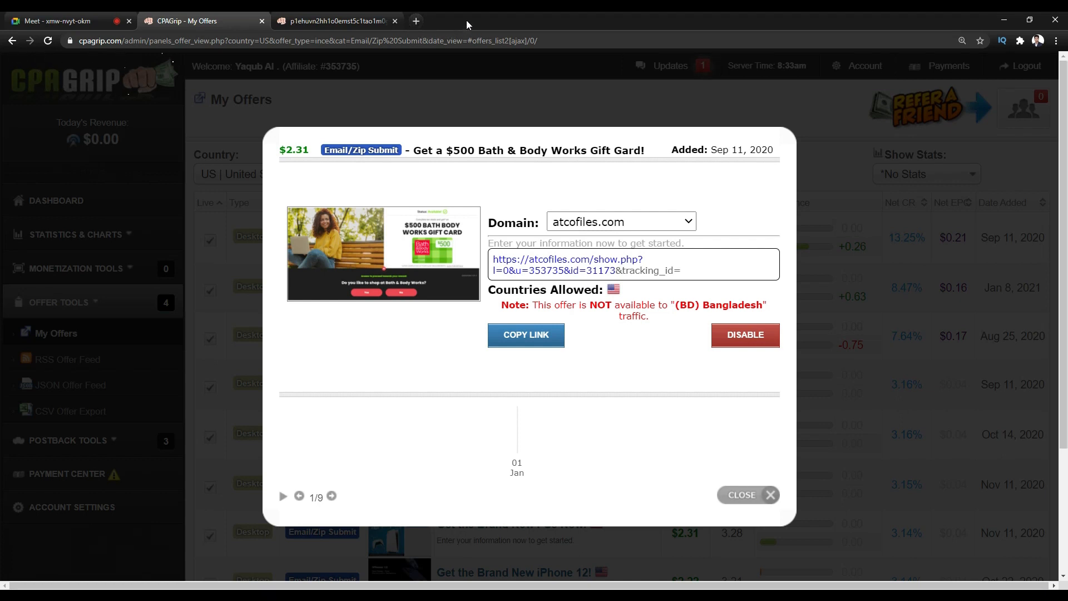
pyautogui.click(420, 22)
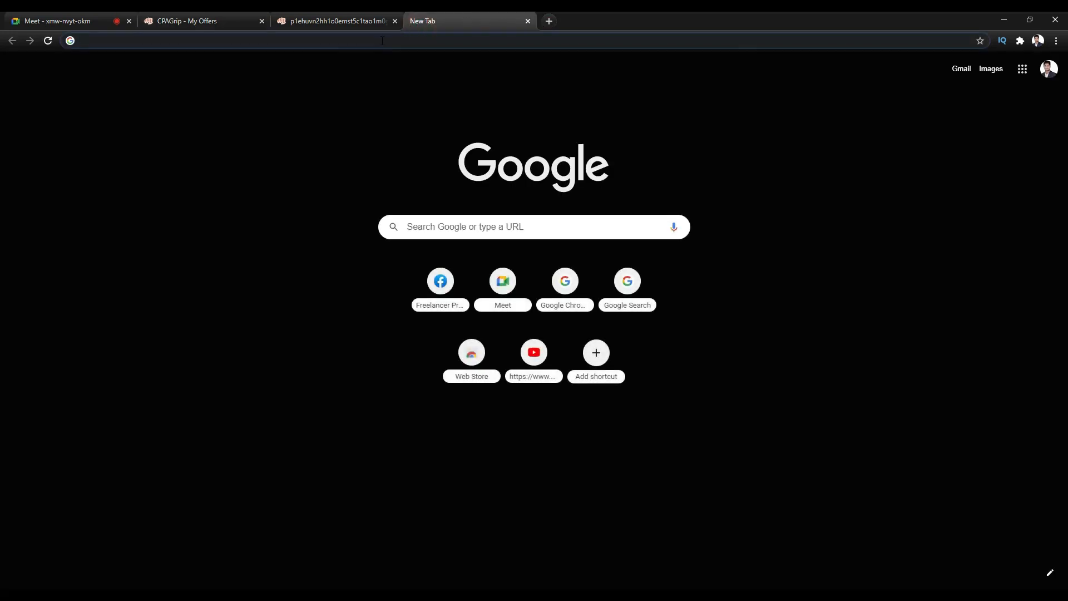
pyautogui.click(1049, 69)
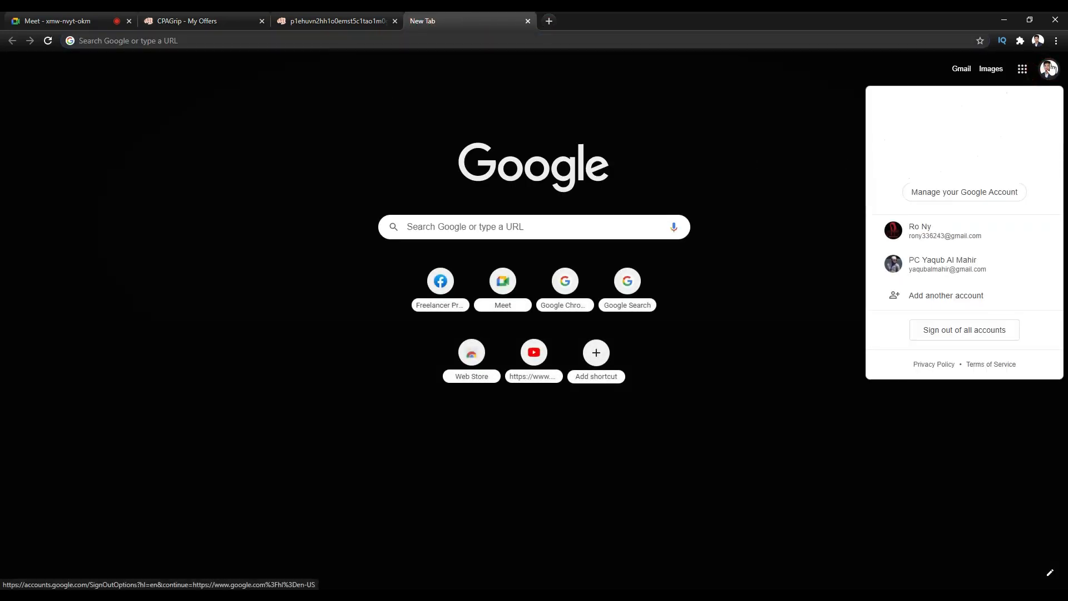
pyautogui.click(965, 270)
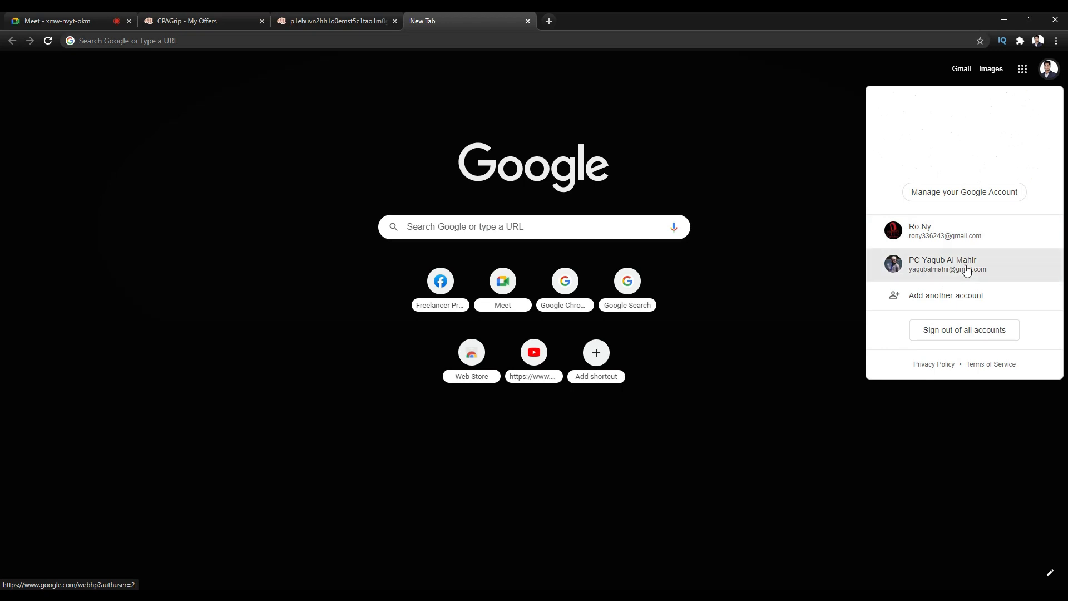
# Replace the Google tab with a fresh one, search for blogger and open Blogger.com
pyautogui.click(549, 20)
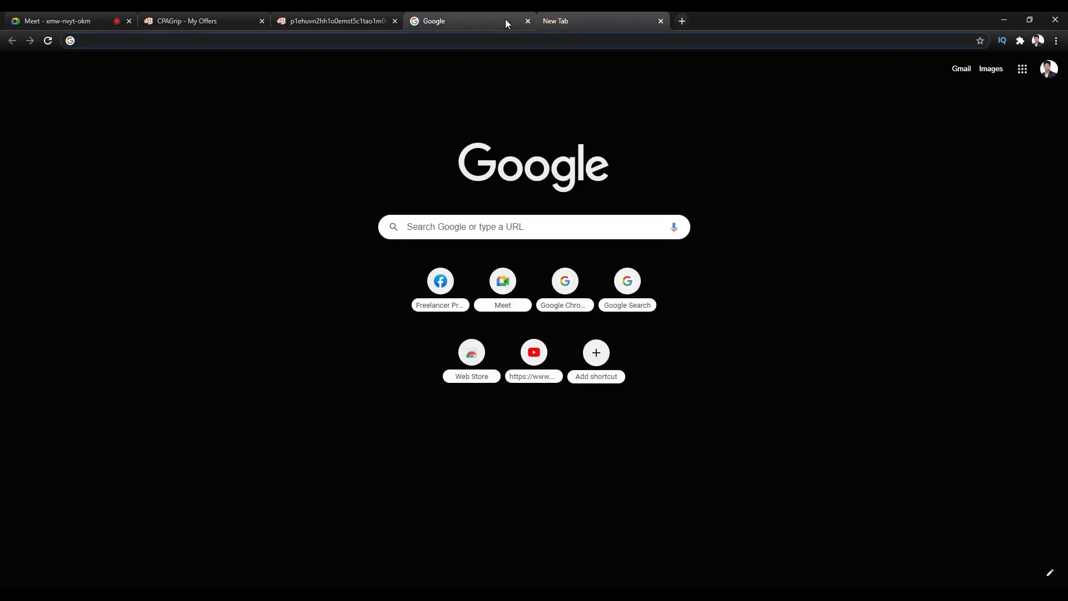
pyautogui.click(527, 21)
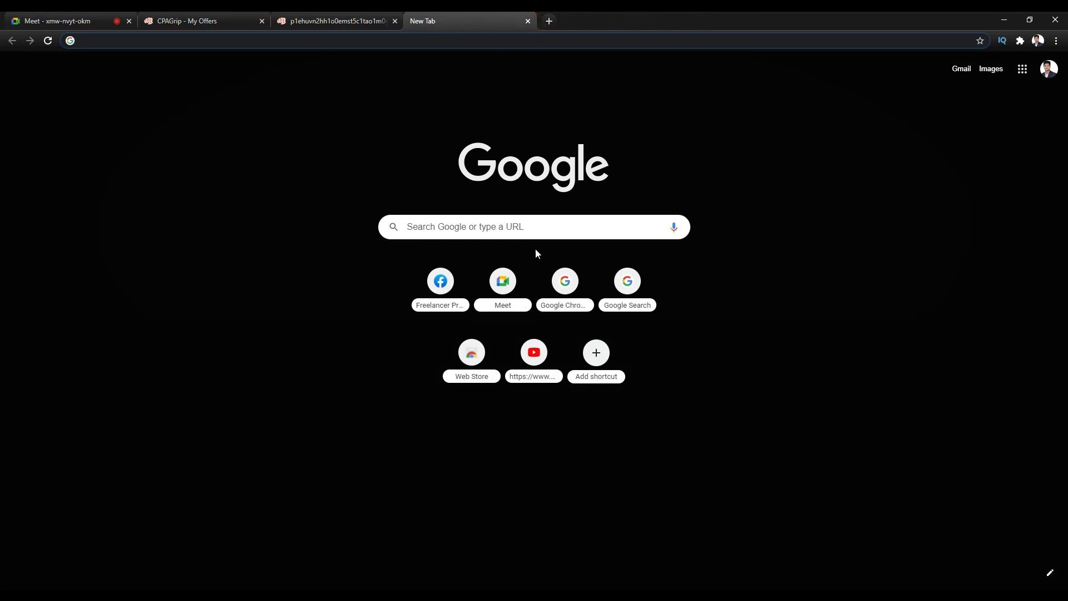
pyautogui.write('blo')
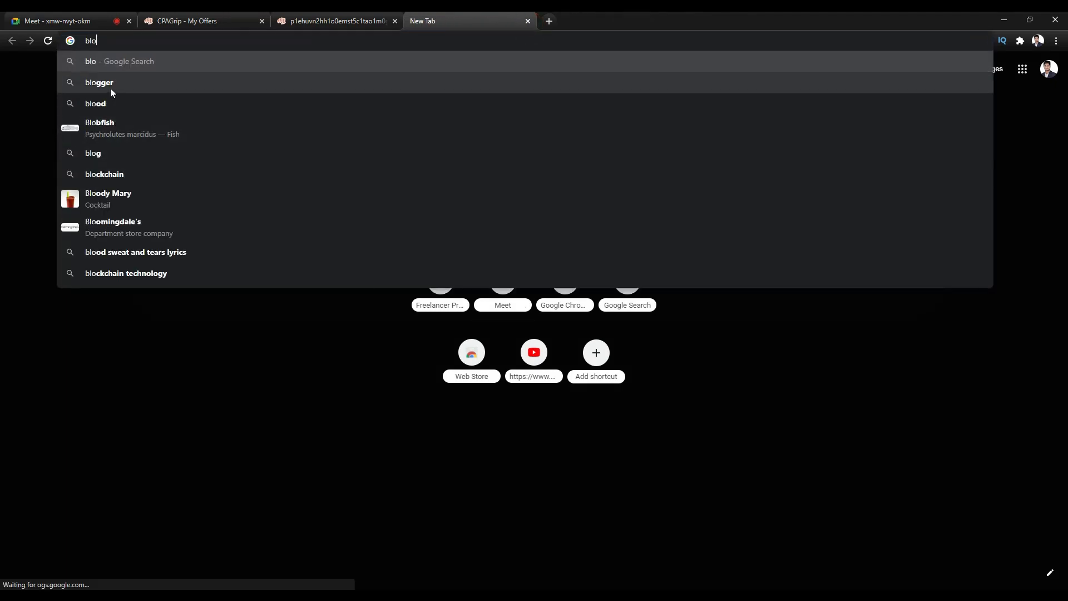
pyautogui.click(110, 88)
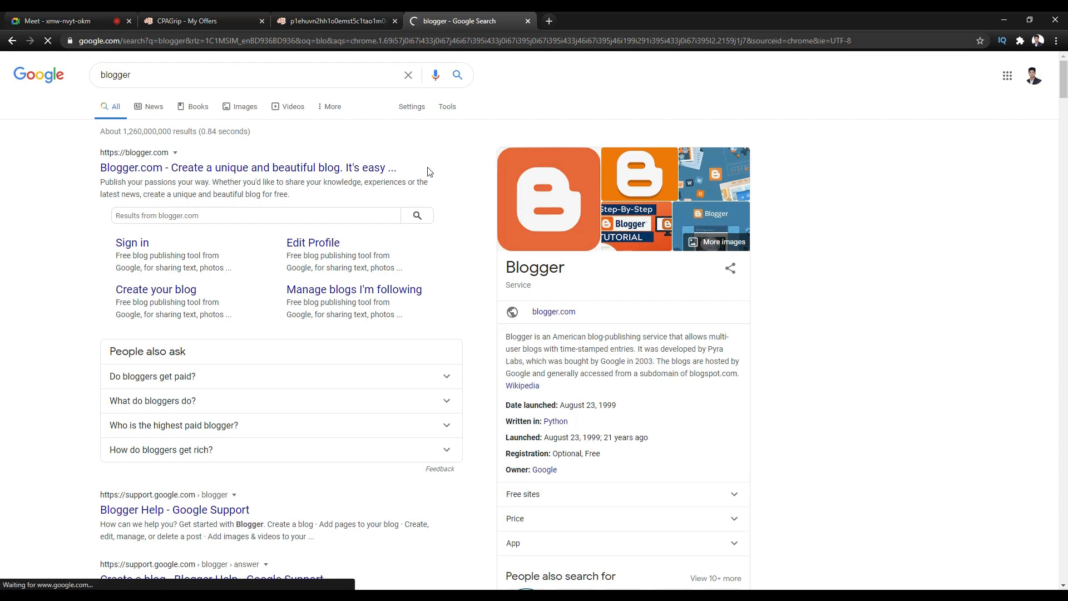
pyautogui.click(153, 166)
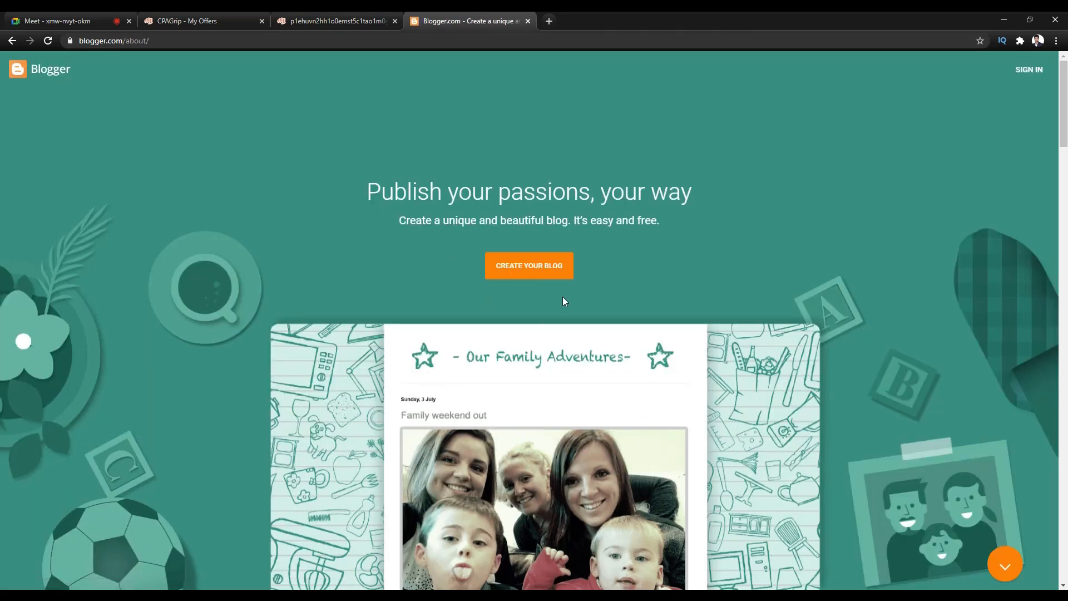
# Start creating a blog in Blogger, signing in with the last listed Google account
pyautogui.click(522, 271)
pyautogui.click(522, 268)
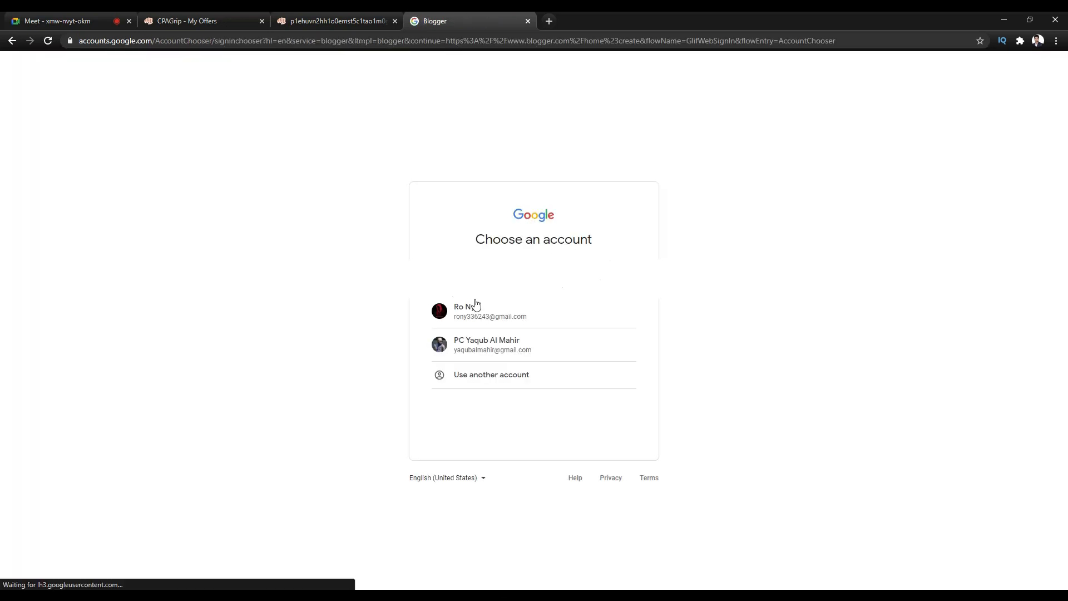
pyautogui.click(502, 338)
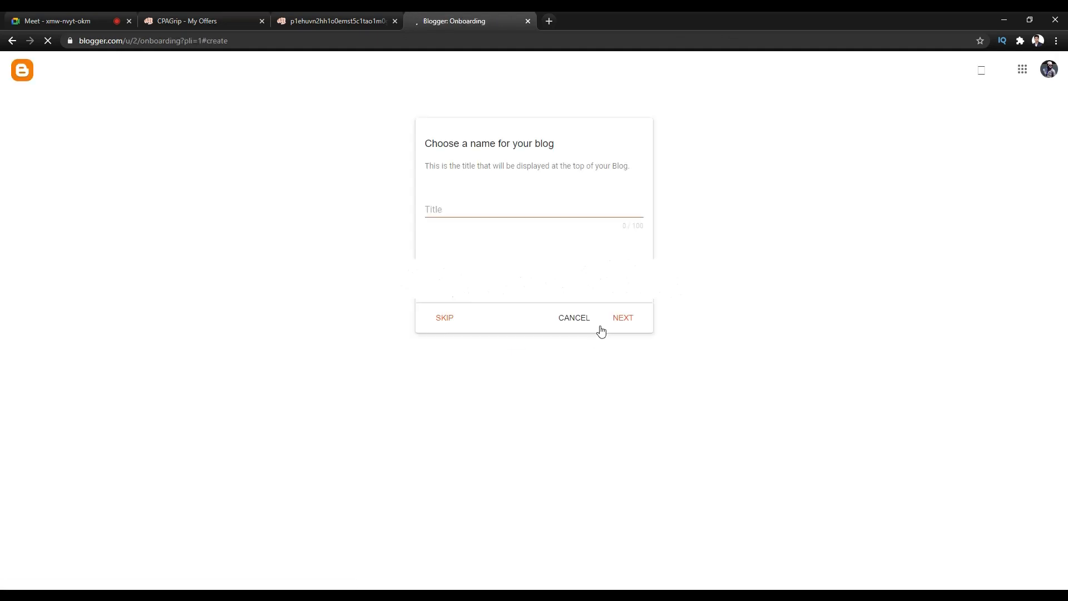
# Use the CPAGrip offer's title, "Get a $500 Bath & Body Works Gift Gard!", as the blog title and proceed to the address
pyautogui.click(439, 206)
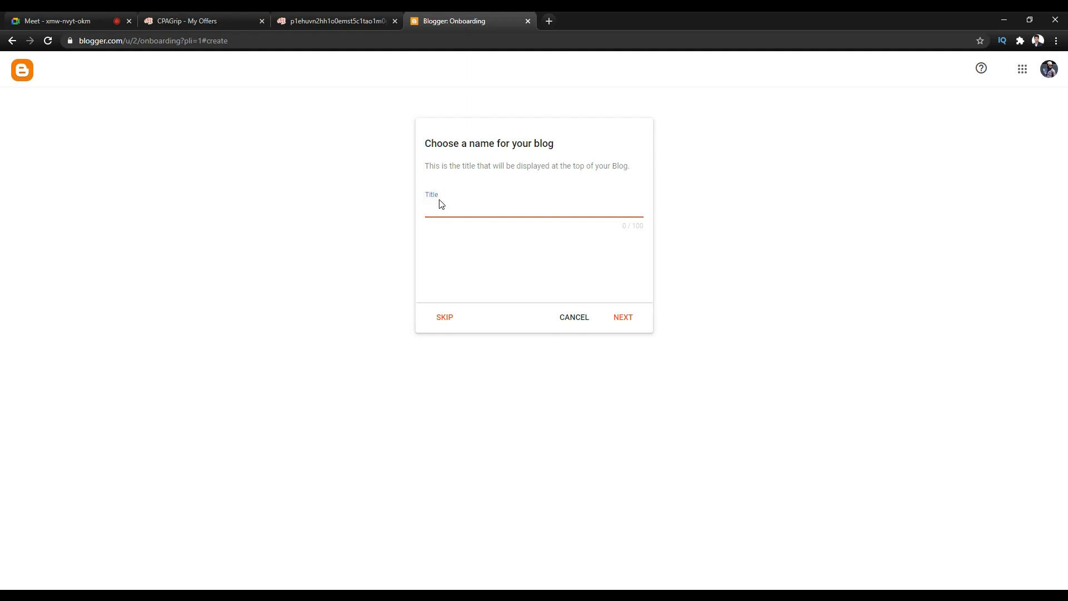
pyautogui.click(340, 21)
pyautogui.click(211, 22)
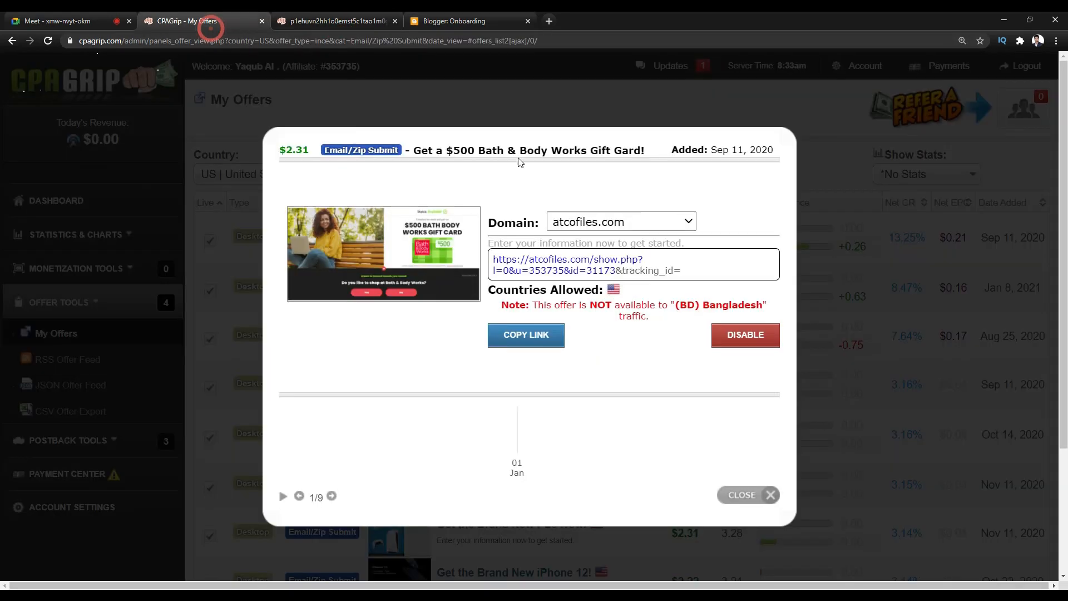
pyautogui.moveTo(405, 155); pyautogui.dragTo(649, 158)
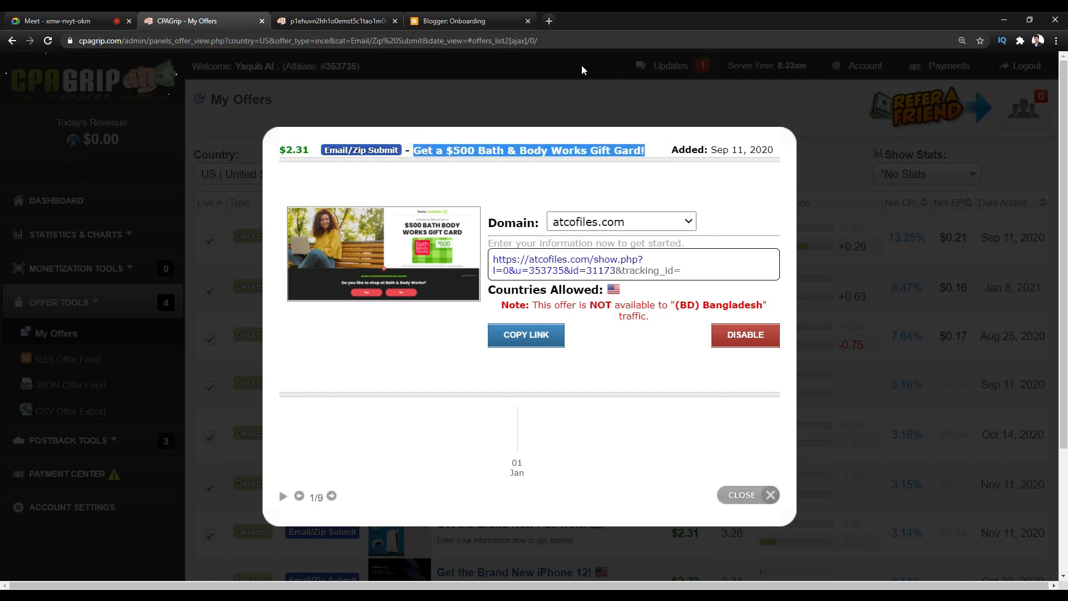
pyautogui.click(493, 24)
pyautogui.hotkey('ctrl', 'v')
pyautogui.click(621, 329)
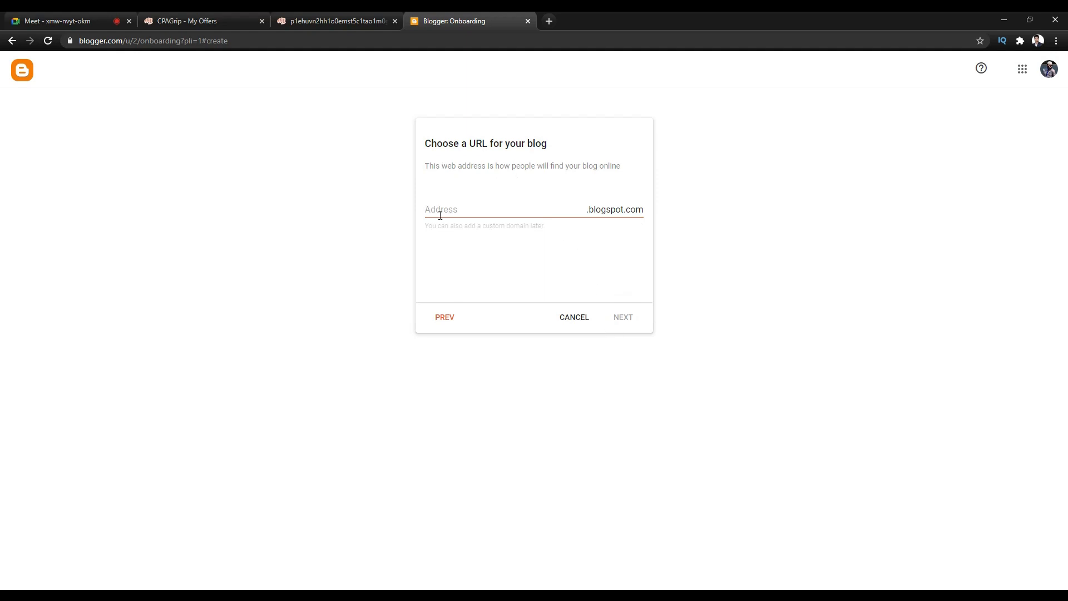
pyautogui.click(442, 209)
pyautogui.click(589, 210)
pyautogui.click(436, 208)
# Copy "Bath & Body Works Gift Gard" from the CPAGrip offer's title and return to the Blogger setup
pyautogui.click(204, 20)
pyautogui.click(456, 150)
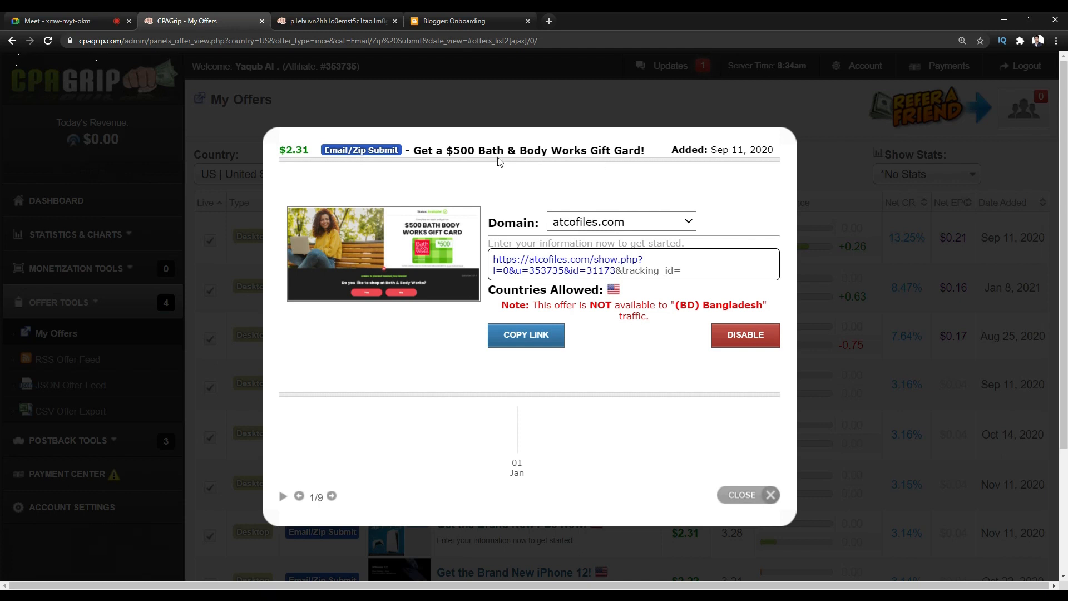
pyautogui.moveTo(474, 150); pyautogui.dragTo(642, 151)
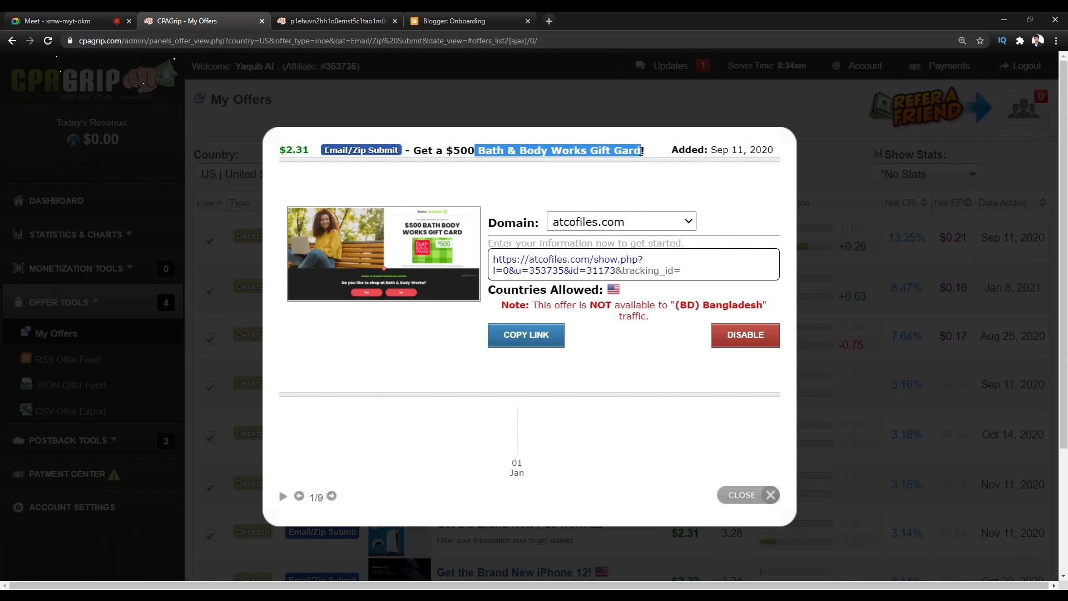
pyautogui.rightClick(635, 150)
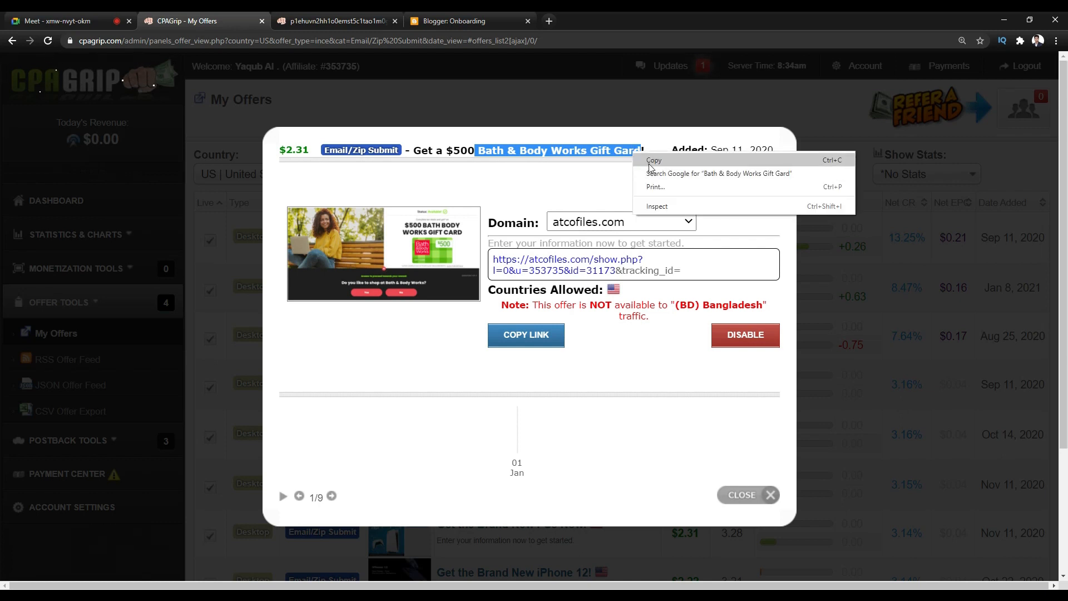
pyautogui.click(649, 162)
pyautogui.click(552, 156)
pyautogui.moveTo(477, 150); pyautogui.dragTo(625, 145)
pyautogui.rightClick(625, 146)
pyautogui.click(639, 156)
pyautogui.click(508, 29)
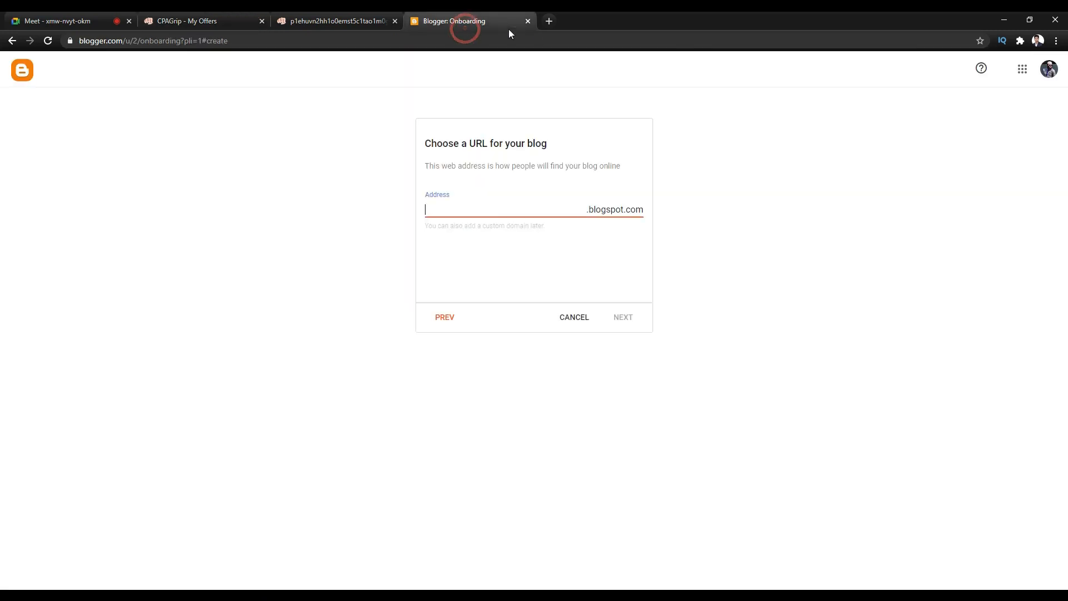
# Search for blogger in a new browser tab and open the Blogger.com site
pyautogui.click(544, 22)
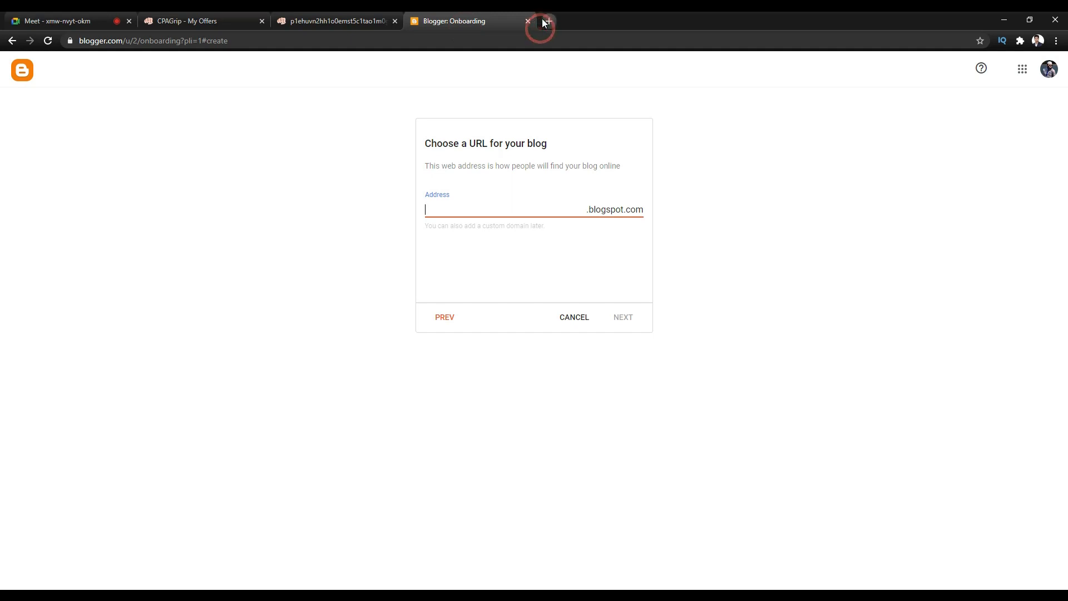
pyautogui.write('b')
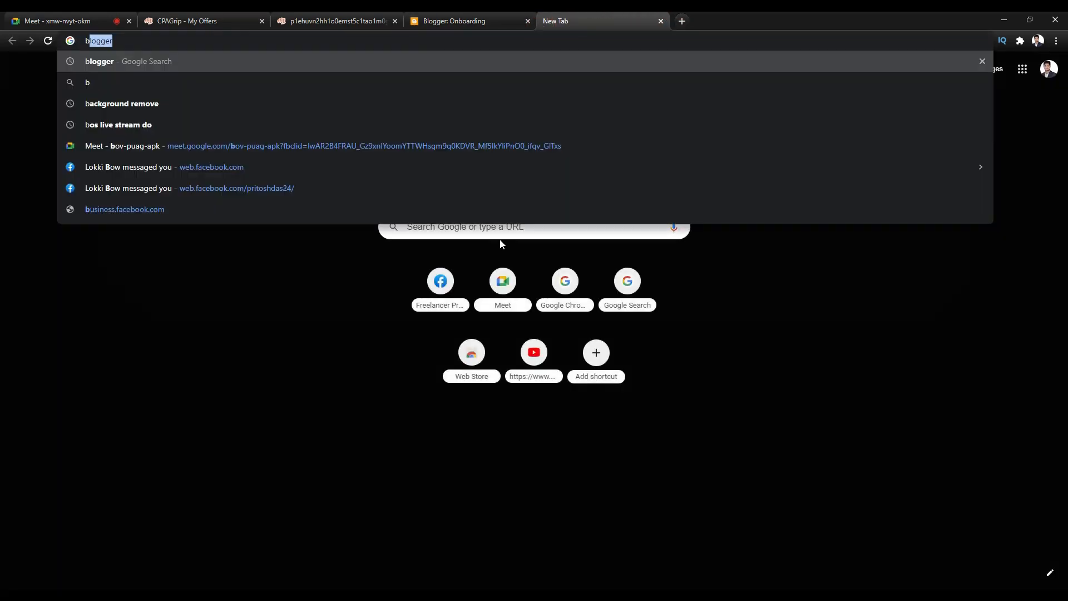
pyautogui.write('logger')
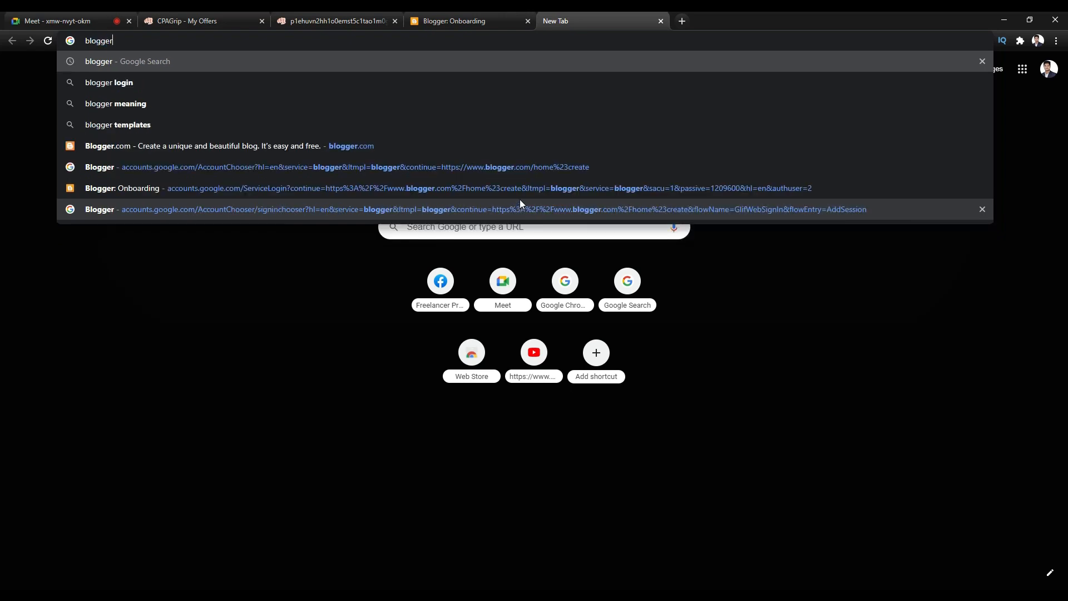
pyautogui.press('Return')
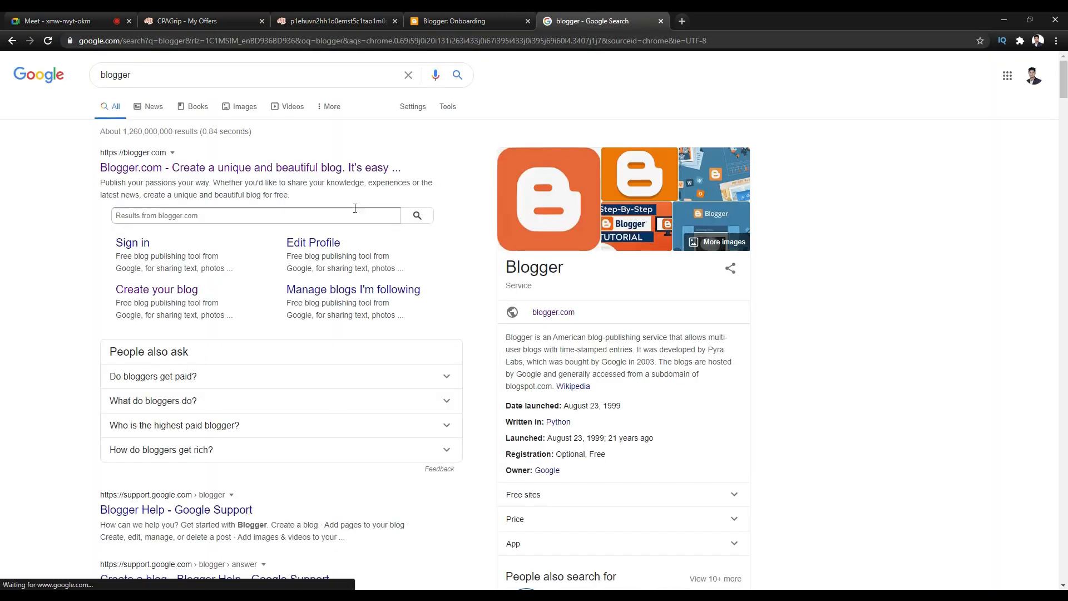
pyautogui.click(144, 170)
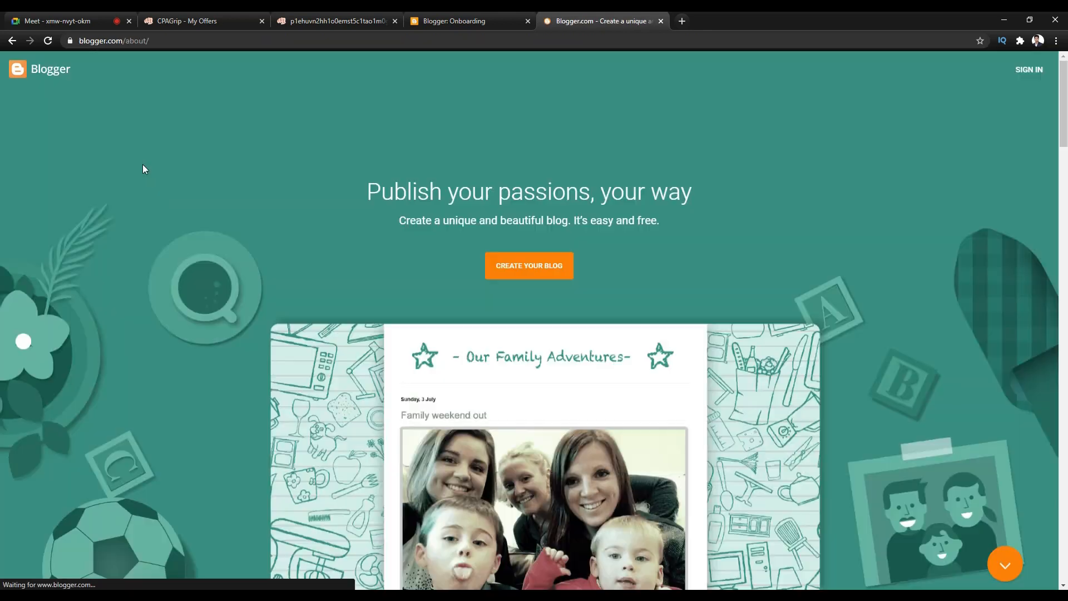
# Start a new blog with the last listed Google account, closing the older Blogger setup tab
pyautogui.click(526, 273)
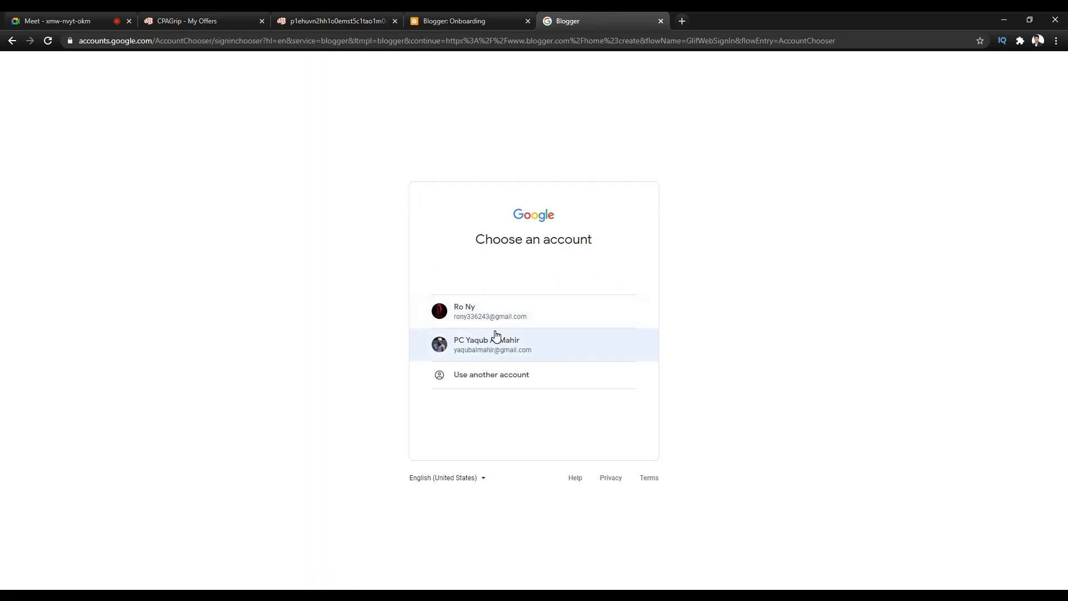
pyautogui.click(527, 22)
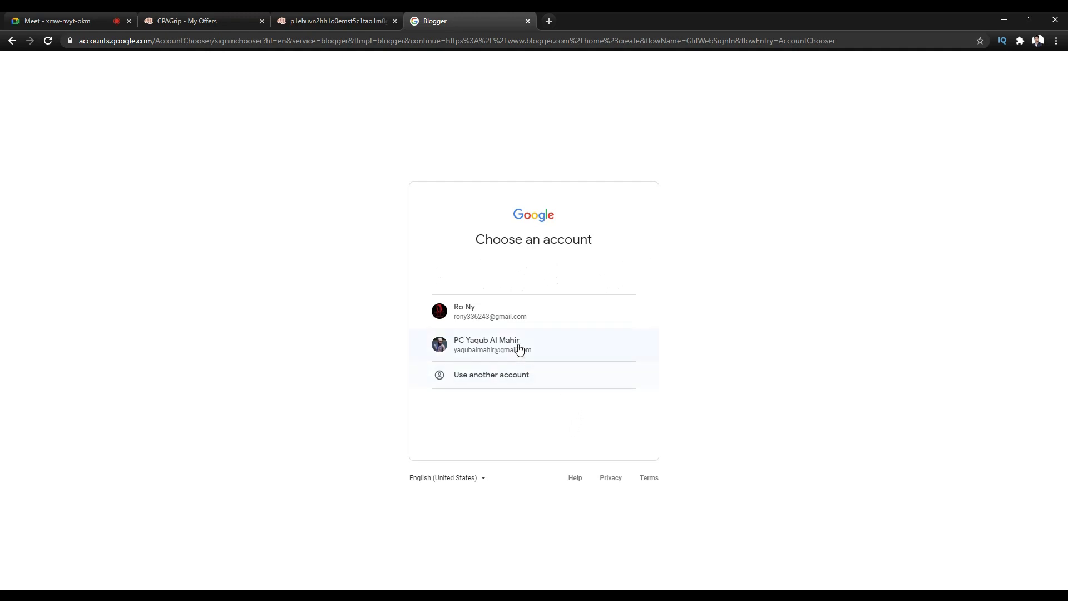
pyautogui.click(488, 356)
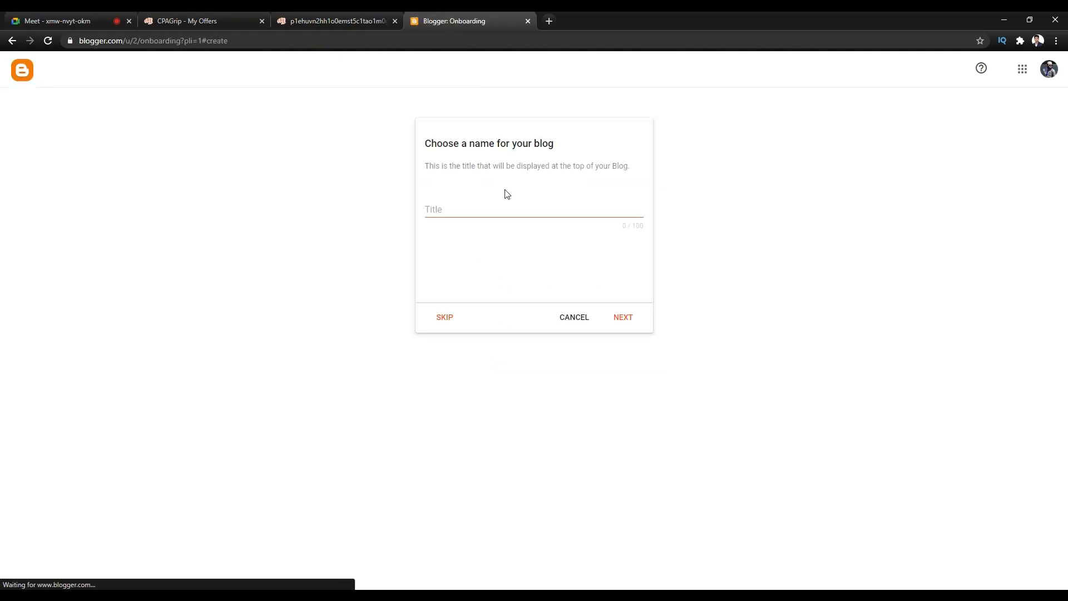
# Paste the copied "Bath & Body Works Gift Gard" as the blog title and proceed to the address
pyautogui.rightClick(453, 211)
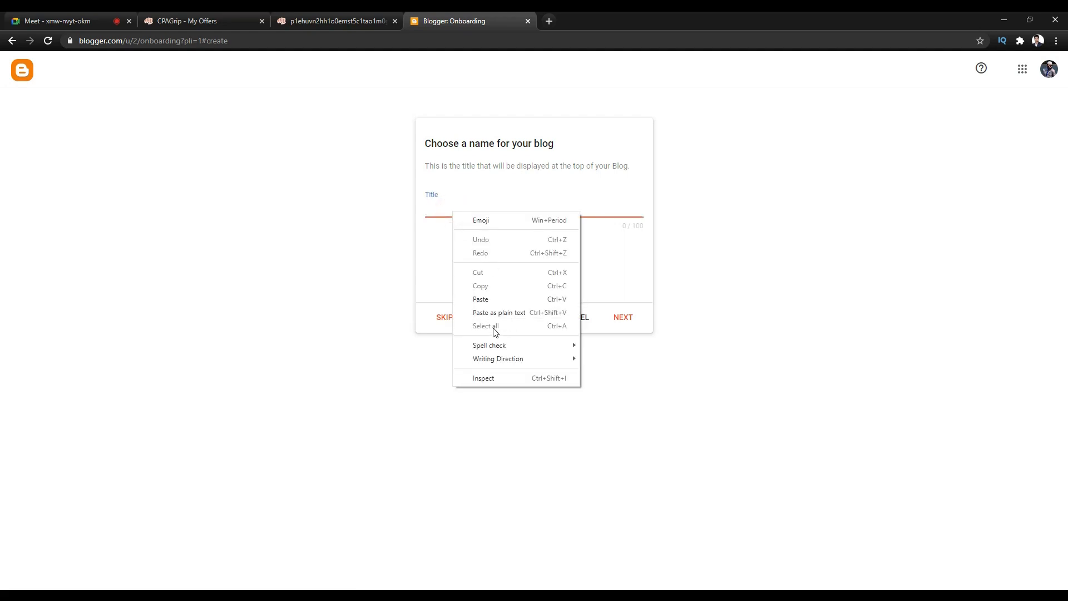
pyautogui.click(480, 299)
pyautogui.click(612, 326)
# Paste "Bath & Body Works Gift Gard" as the blog address and merge its last two words into "Giftgard"
pyautogui.click(438, 211)
pyautogui.rightClick(439, 212)
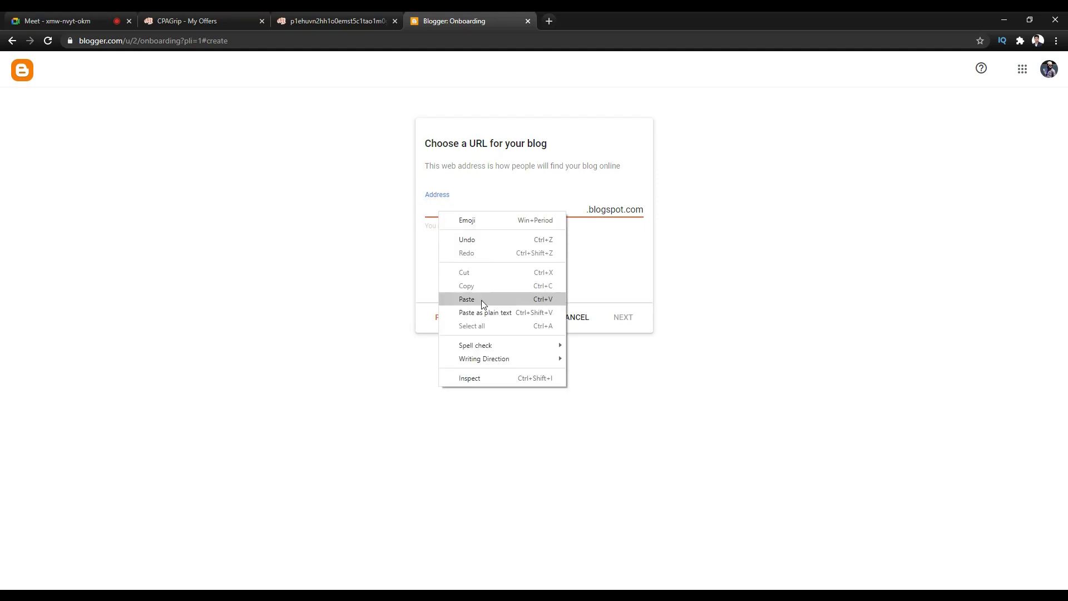
pyautogui.click(574, 206)
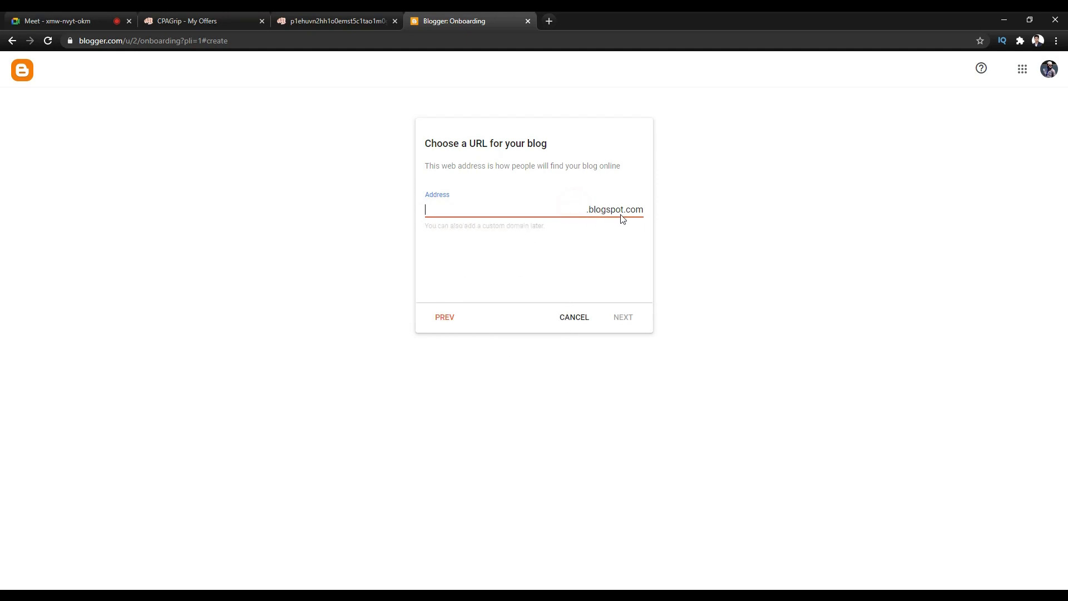
pyautogui.click(446, 210)
pyautogui.hotkey('ctrl', 'v')
pyautogui.press('Left')
pyautogui.press('Left')
pyautogui.press('Left')
pyautogui.press('BackSpace')
pyautogui.press('BackSpace')
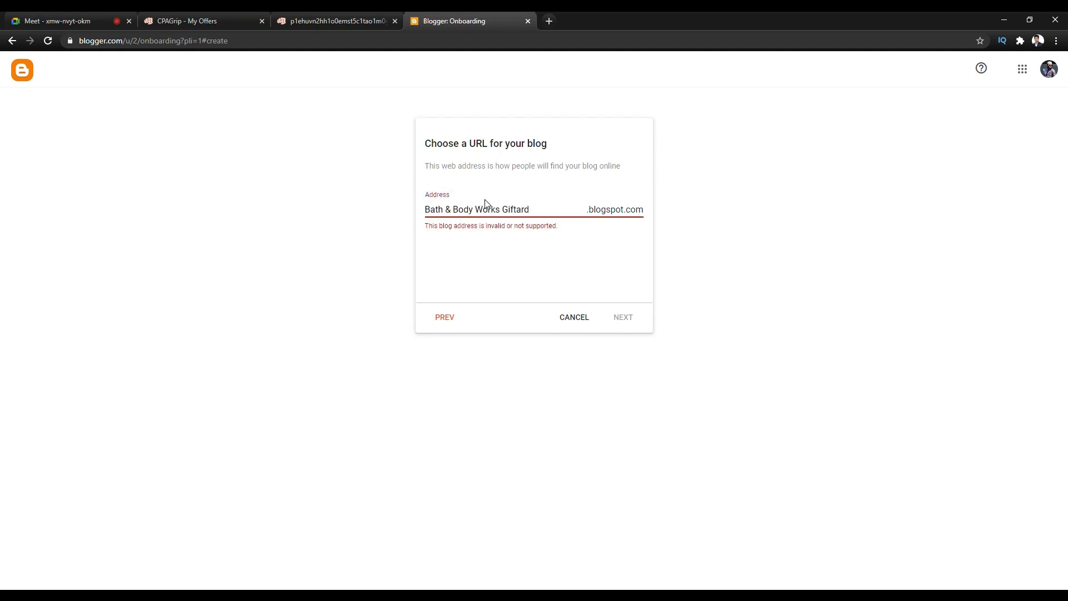
pyautogui.write('g')
# Join "Body Works Giftgard" in the address into one word, with lowercase "w" and "g"
pyautogui.press('Left')
pyautogui.press('Left')
pyautogui.press('Left')
pyautogui.press('Left')
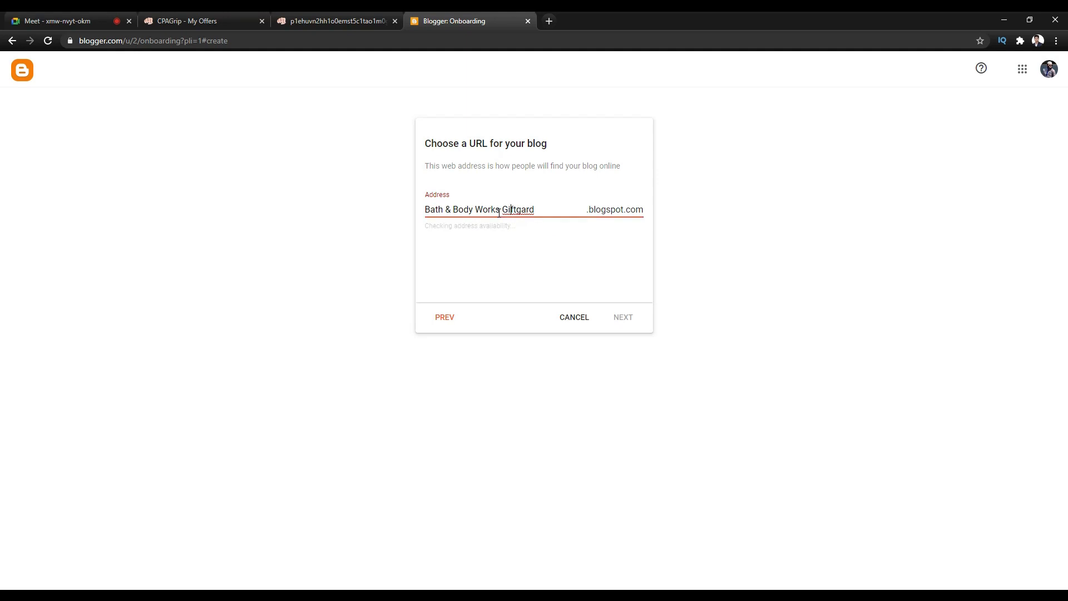
pyautogui.press('BackSpace')
pyautogui.press('BackSpace')
pyautogui.write('g')
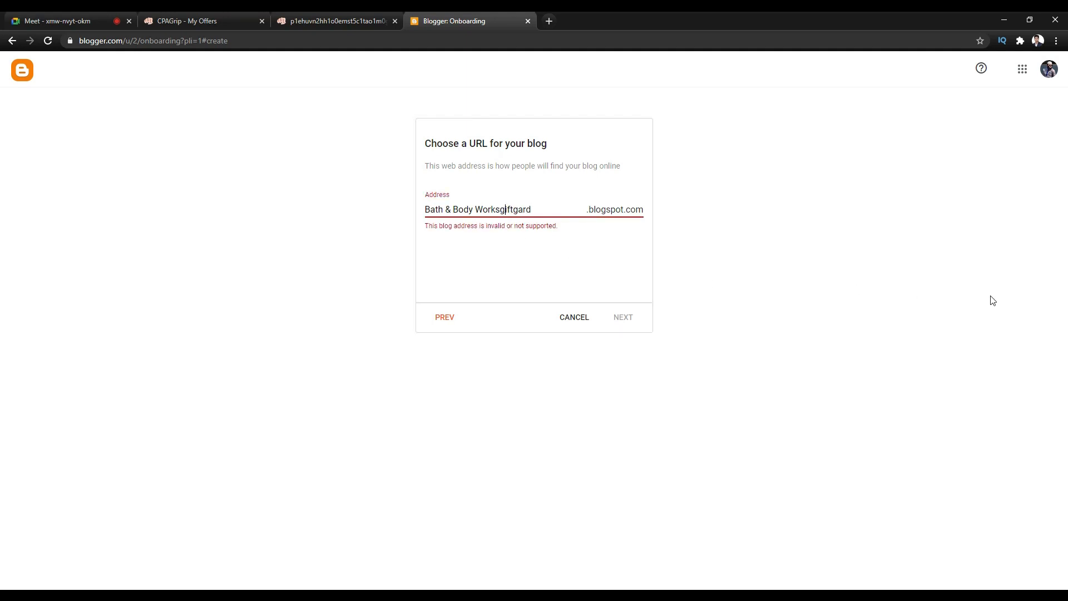
pyautogui.press('Left')
pyautogui.press('Left')
pyautogui.press('Left')
pyautogui.press('BackSpace')
pyautogui.press('BackSpace')
pyautogui.press('BackSpace')
pyautogui.write('w')
# Remove the remaining spaces and capitals from the blog address so it reads "bath&bodyworksgiftgard"
pyautogui.press('Left')
pyautogui.press('Left')
pyautogui.press('Left')
pyautogui.press('Left')
pyautogui.press('BackSpace')
pyautogui.press('BackSpace')
pyautogui.write('b')
pyautogui.press('Left')
pyautogui.press('Left')
pyautogui.press('BackSpace')
pyautogui.press('BackSpace')
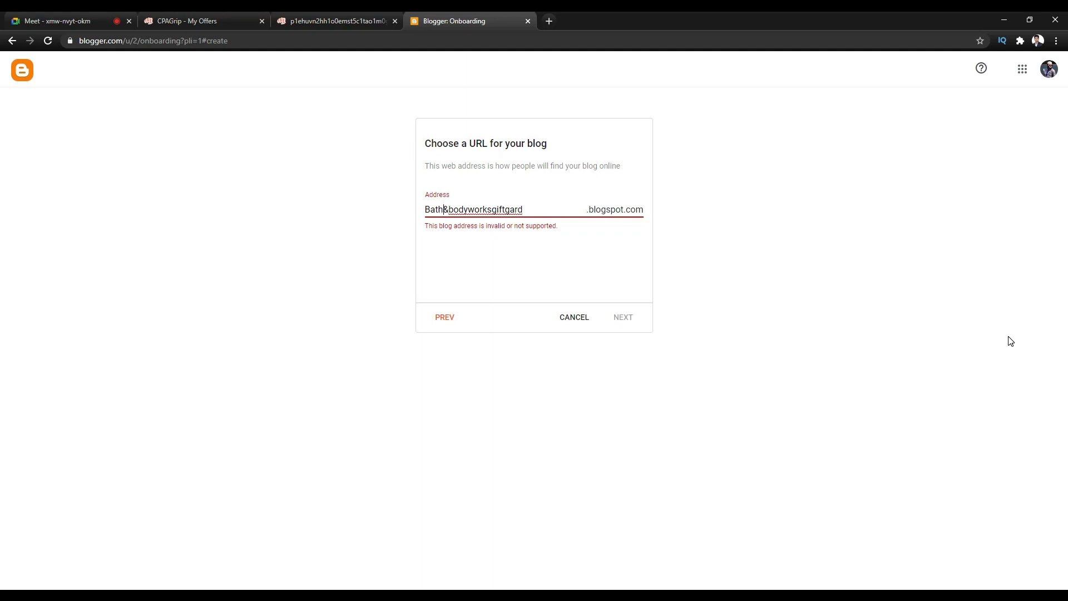
pyautogui.write('h')
pyautogui.press('BackSpace')
pyautogui.press('Home')
pyautogui.press('Delete')
pyautogui.write('b')
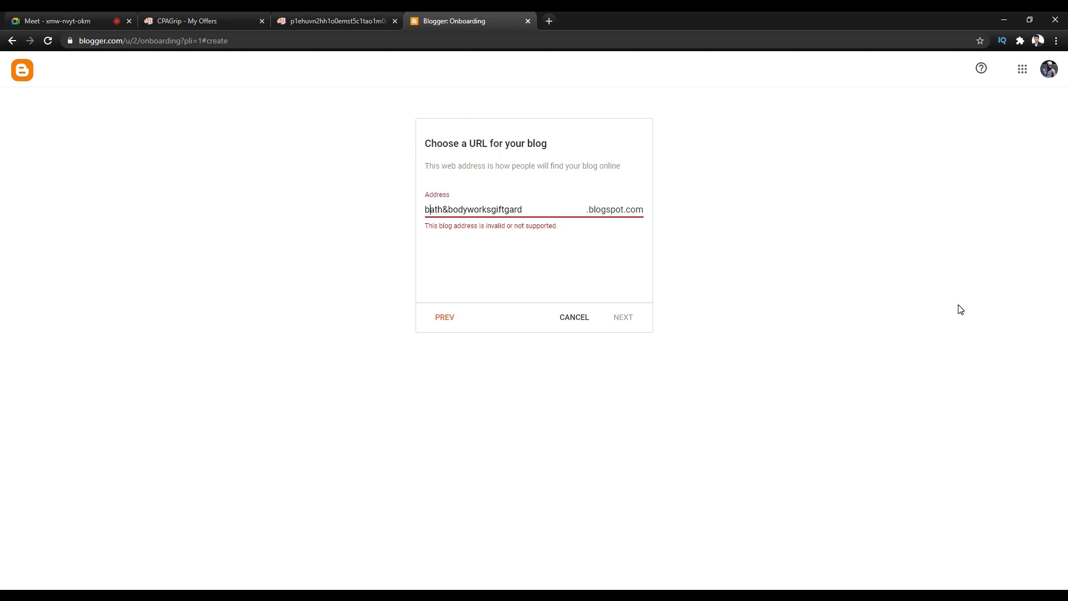
# Try the suffix 12 on the blog address and delete the ampersand between "bath" and "body"
pyautogui.click(534, 228)
pyautogui.click(543, 204)
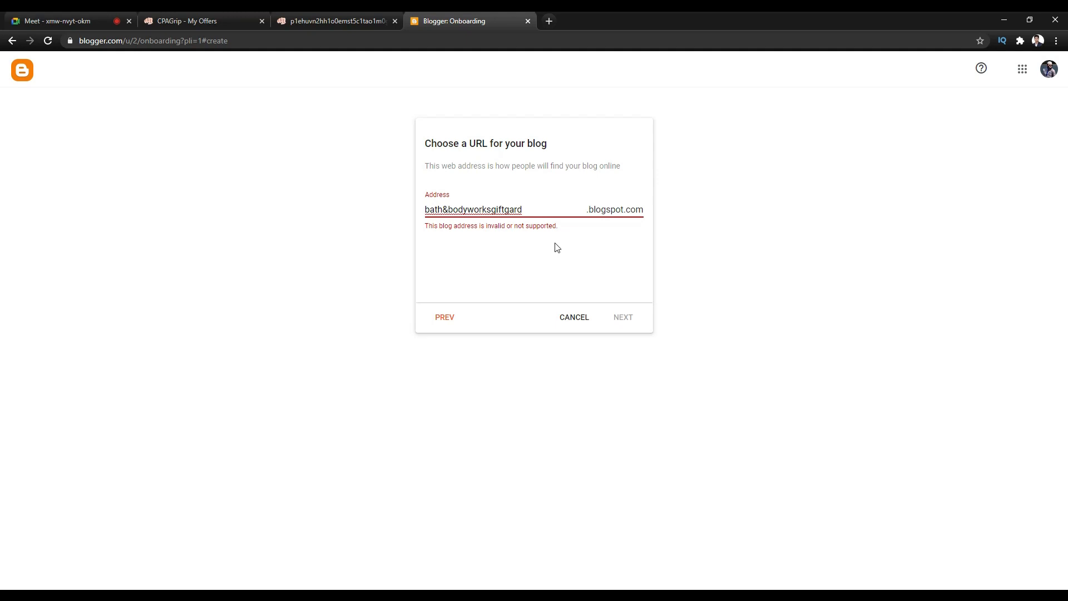
pyautogui.write('12')
pyautogui.click(556, 210)
pyautogui.click(447, 210)
pyautogui.press('BackSpace')
# Test the availability of the blog address with number suffixes such as 755 and 4, removing them again
pyautogui.click(540, 207)
pyautogui.write('4')
pyautogui.click(488, 259)
pyautogui.click(545, 203)
pyautogui.press('BackSpace')
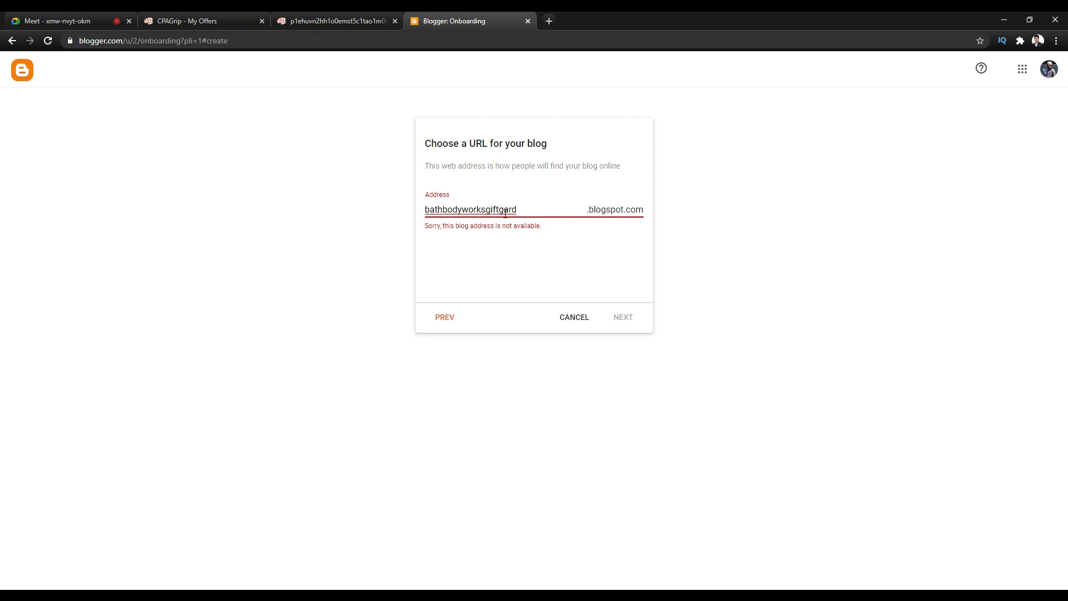
pyautogui.write('55')
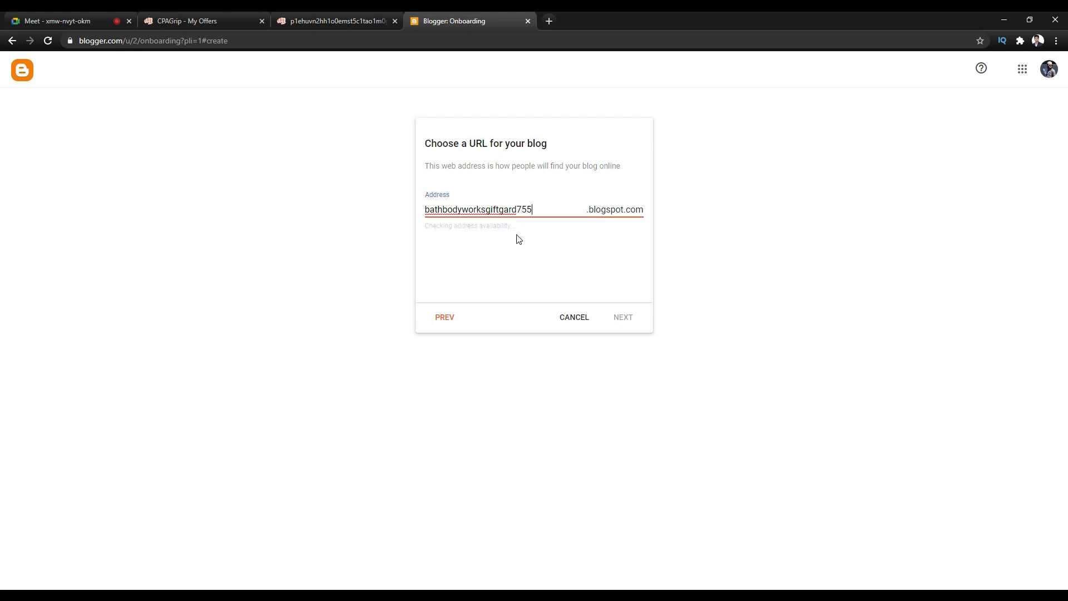
pyautogui.press('BackSpace')
pyautogui.press('BackSpace')
pyautogui.write('4')
pyautogui.press('BackSpace')
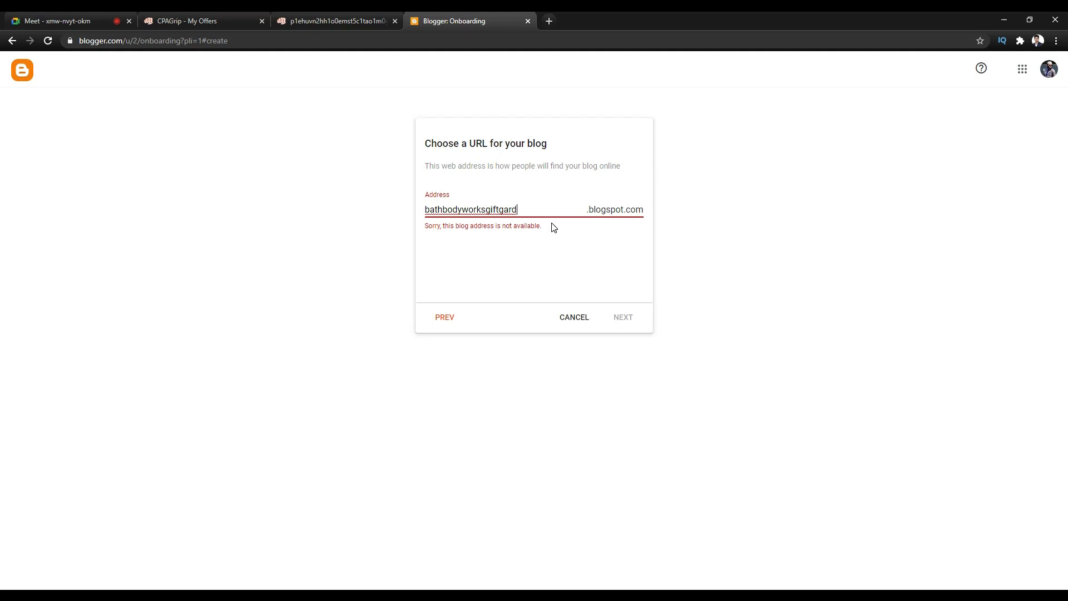
pyautogui.write('4')
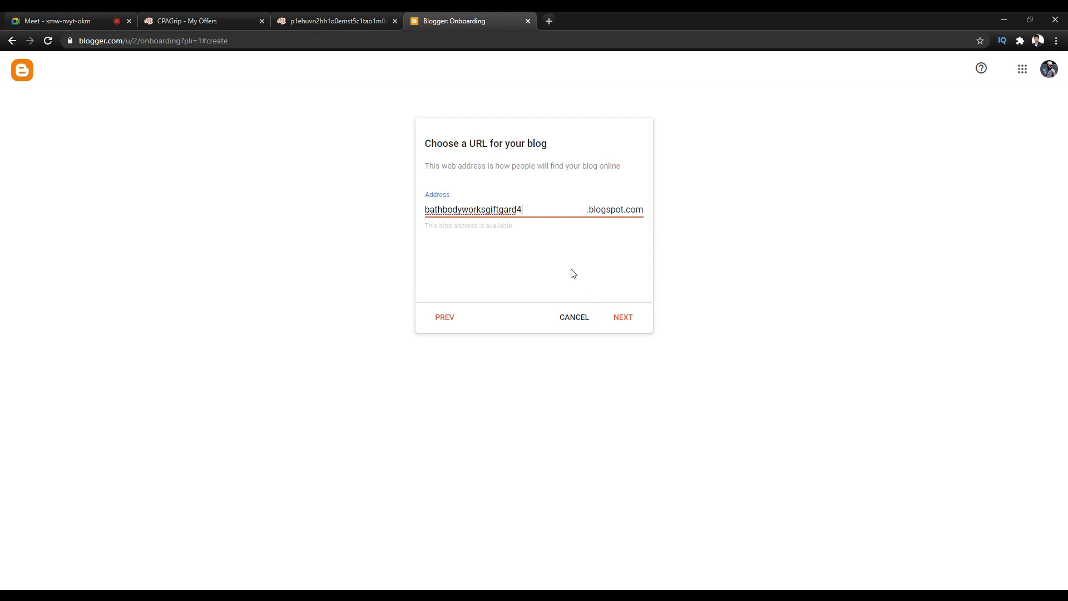
pyautogui.press('BackSpace')
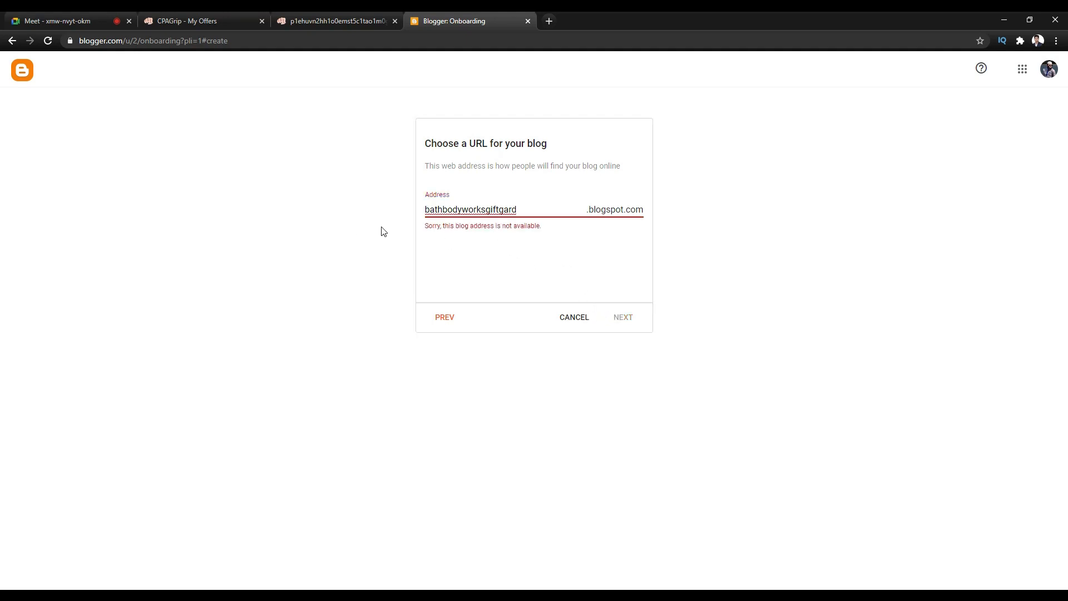
pyautogui.click(66, 21)
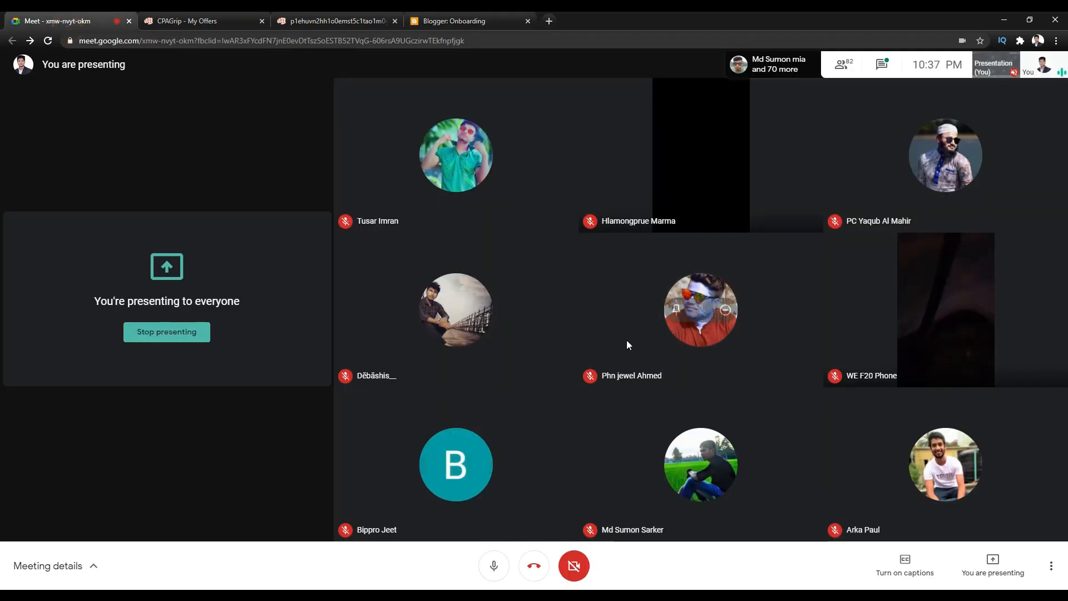
pyautogui.click(496, 22)
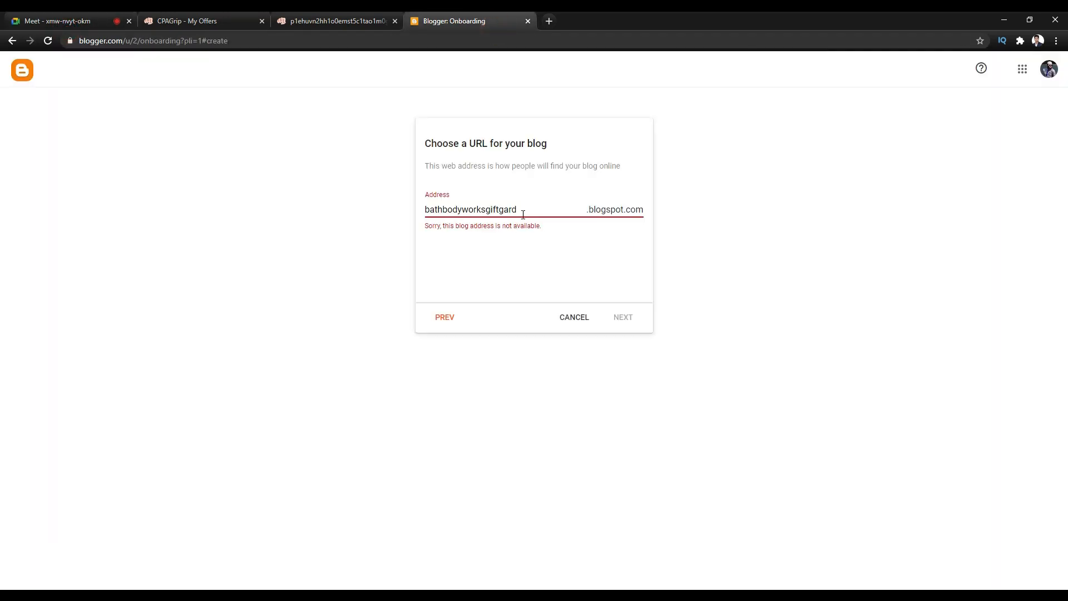
pyautogui.click(42, 19)
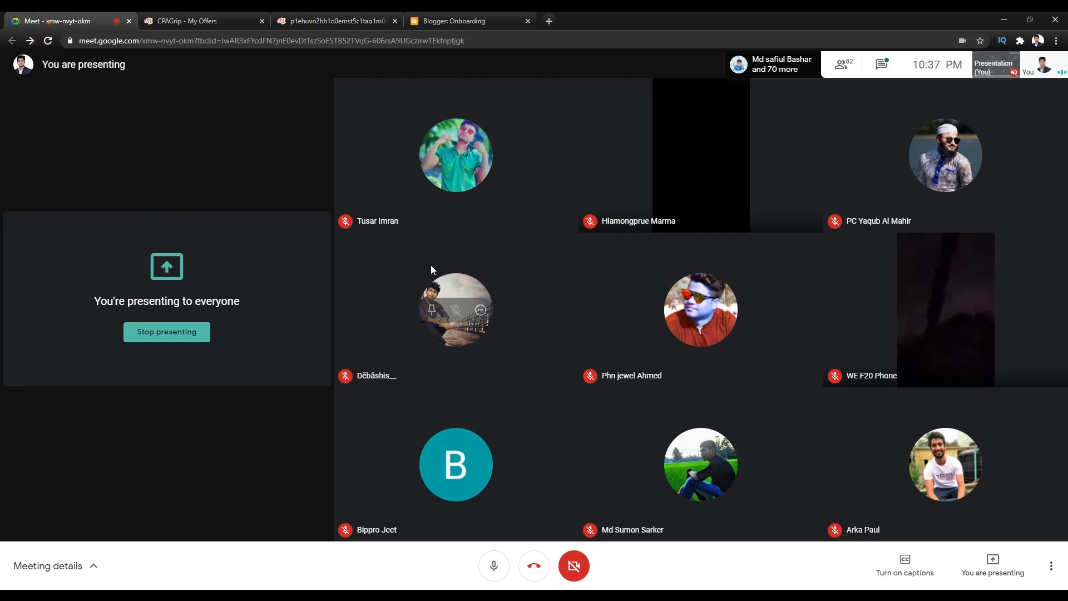
pyautogui.click(484, 15)
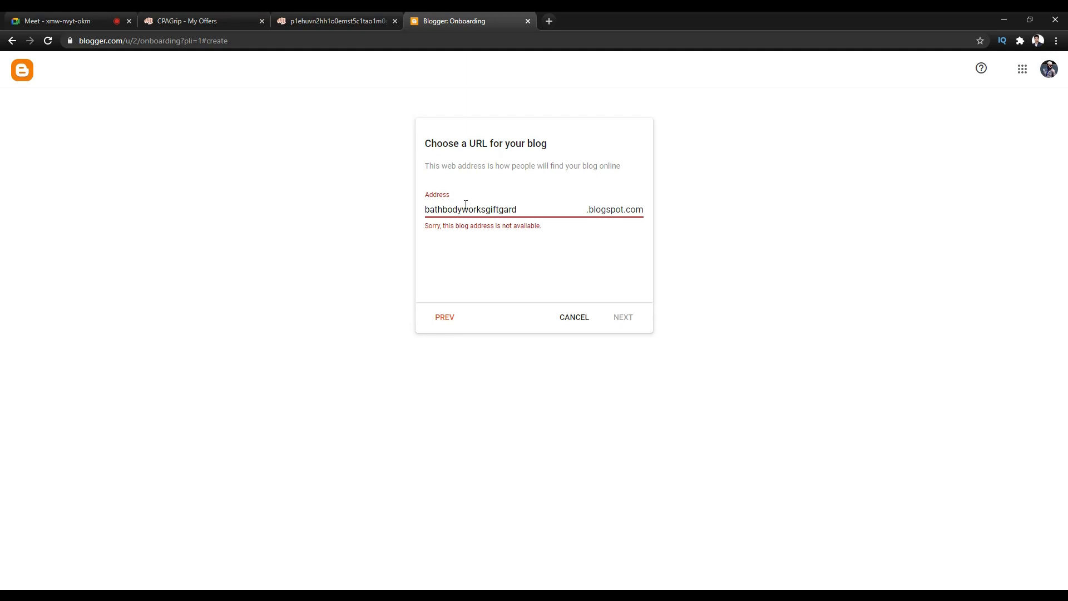
pyautogui.click(585, 206)
pyautogui.click(178, 21)
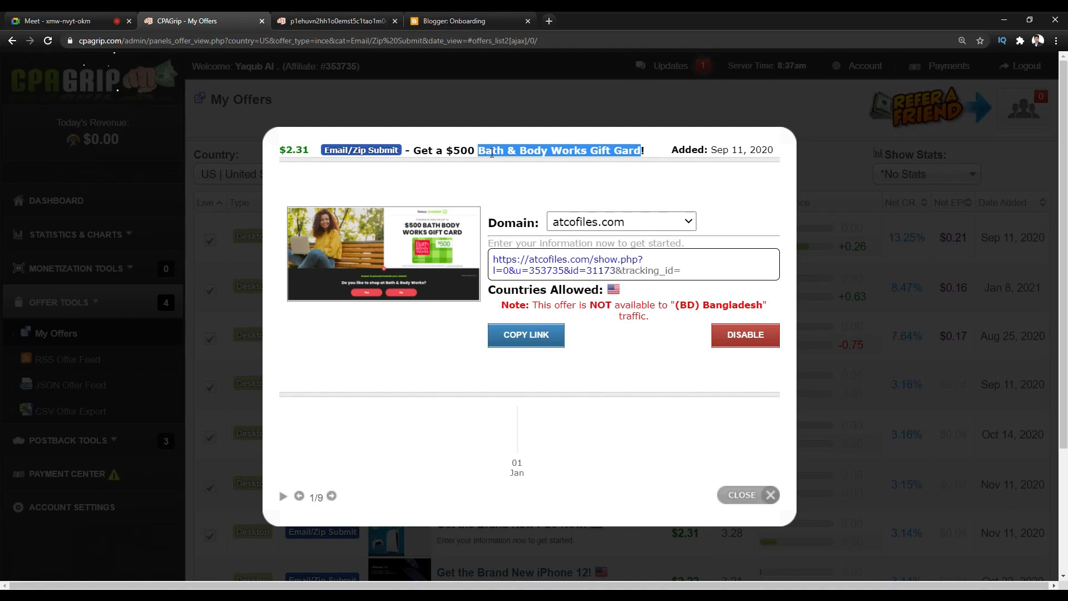
pyautogui.click(437, 22)
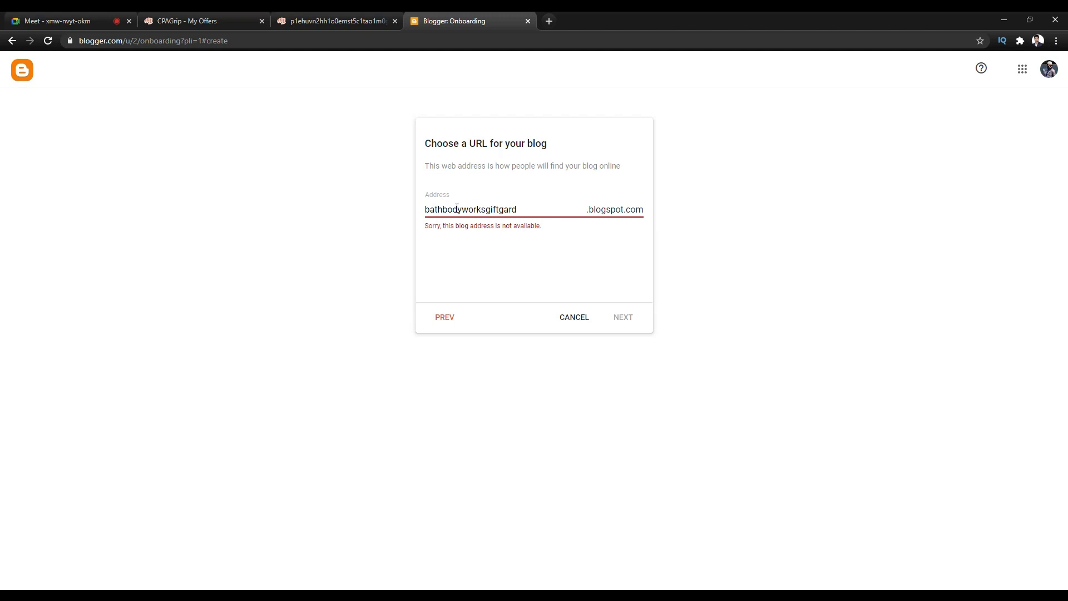
pyautogui.click(493, 207)
pyautogui.click(527, 208)
pyautogui.click(529, 231)
pyautogui.click(485, 208)
pyautogui.moveTo(529, 207); pyautogui.dragTo(424, 216)
pyautogui.click(464, 209)
# Try "bathbodyworksgiftgard1" as the blog address
pyautogui.hotkey('ctrl', '+')
pyautogui.hotkey('ctrl', '+')
pyautogui.hotkey('ctrl', '+')
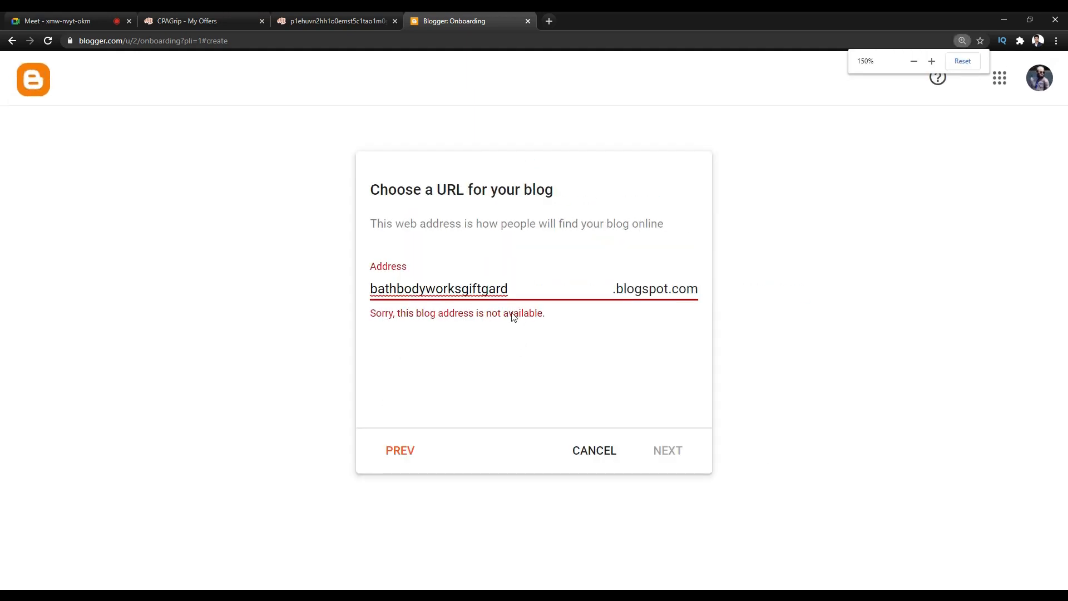
pyautogui.click(522, 285)
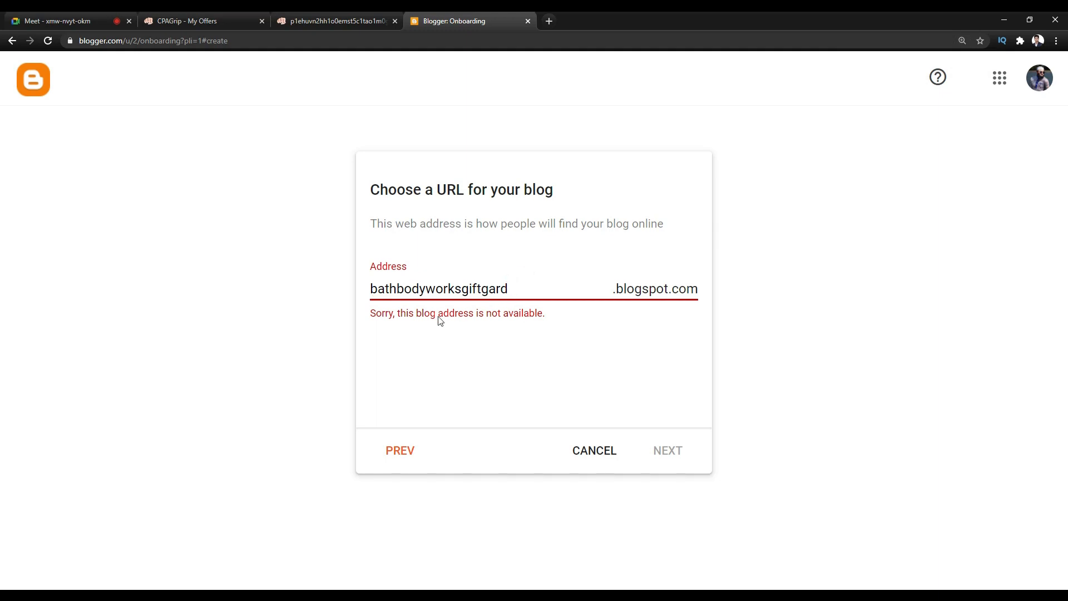
pyautogui.write('1')
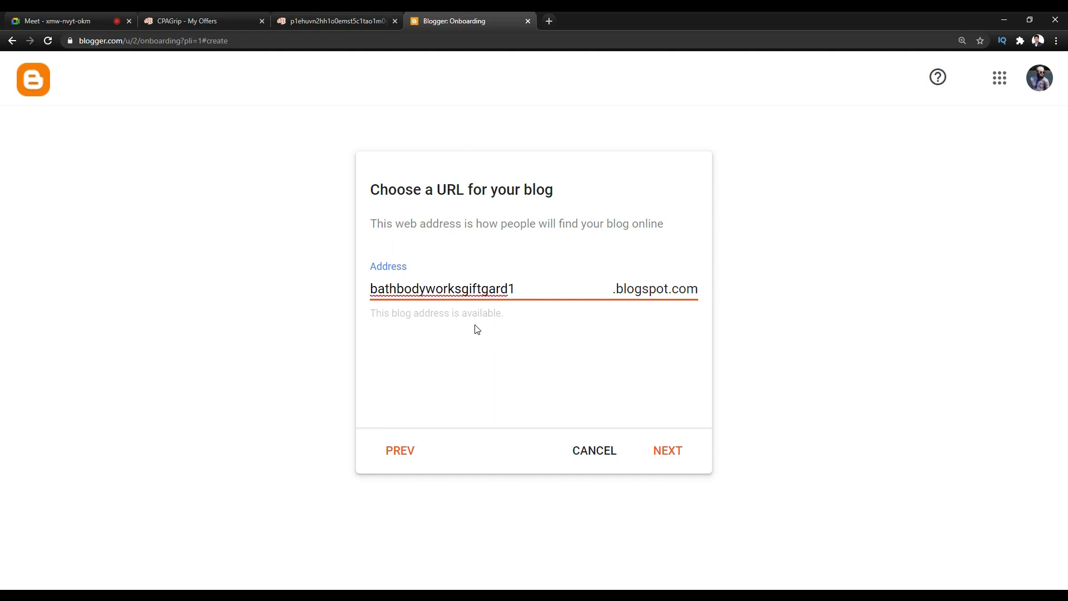
# Replace the number at the end of the blog address with 45, making it "bathbodyworksgiftgard45"
pyautogui.click(502, 312)
pyautogui.click(386, 312)
pyautogui.click(528, 282)
pyautogui.press('BackSpace')
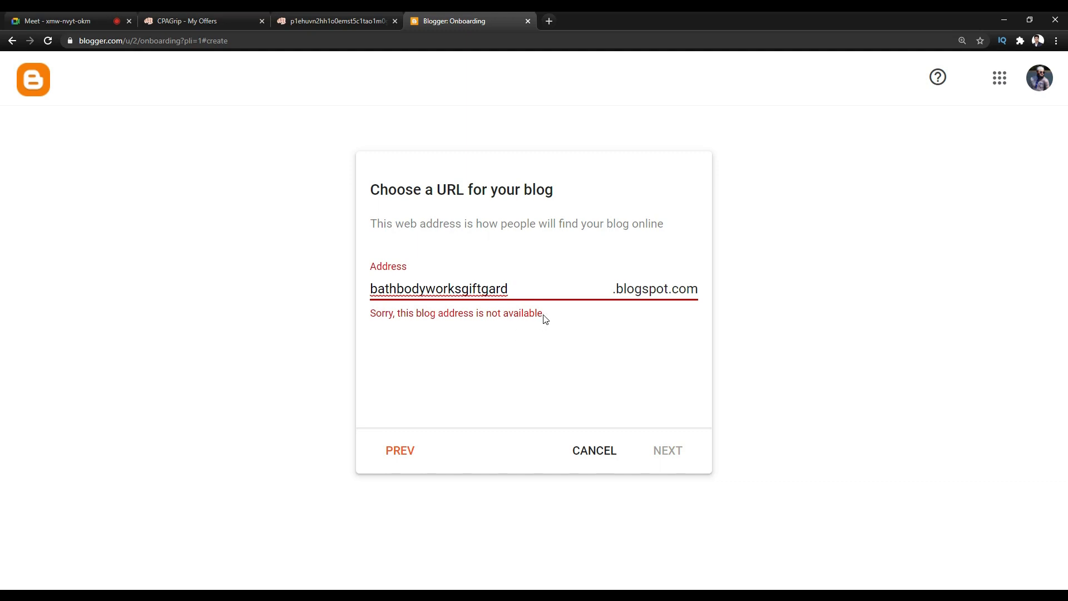
pyautogui.write('45')
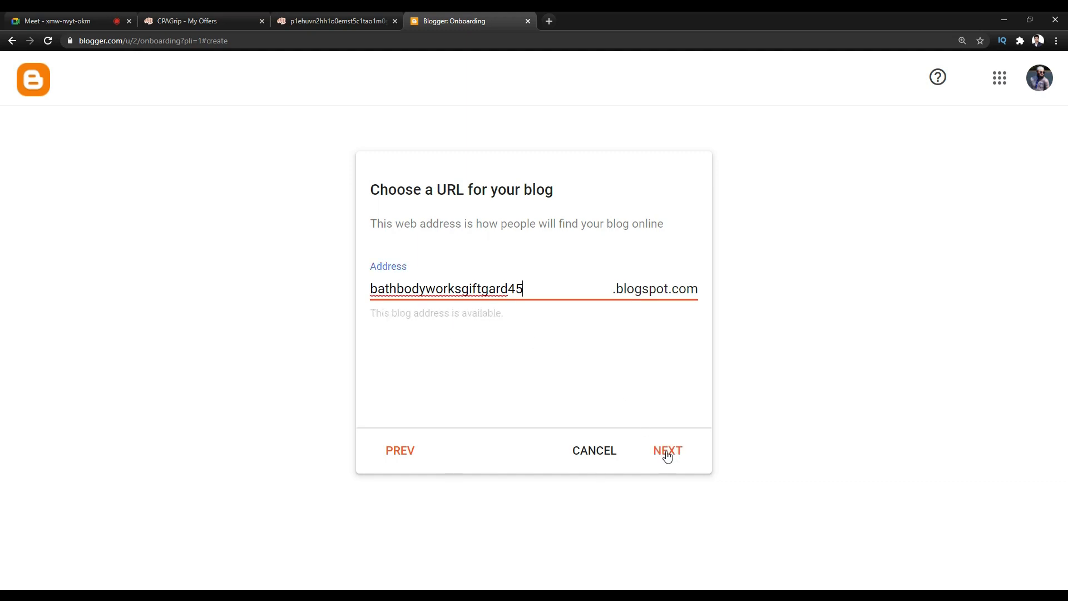
pyautogui.click(667, 453)
pyautogui.click(73, 16)
pyautogui.click(491, 15)
pyautogui.click(88, 25)
pyautogui.click(485, 17)
pyautogui.click(111, 22)
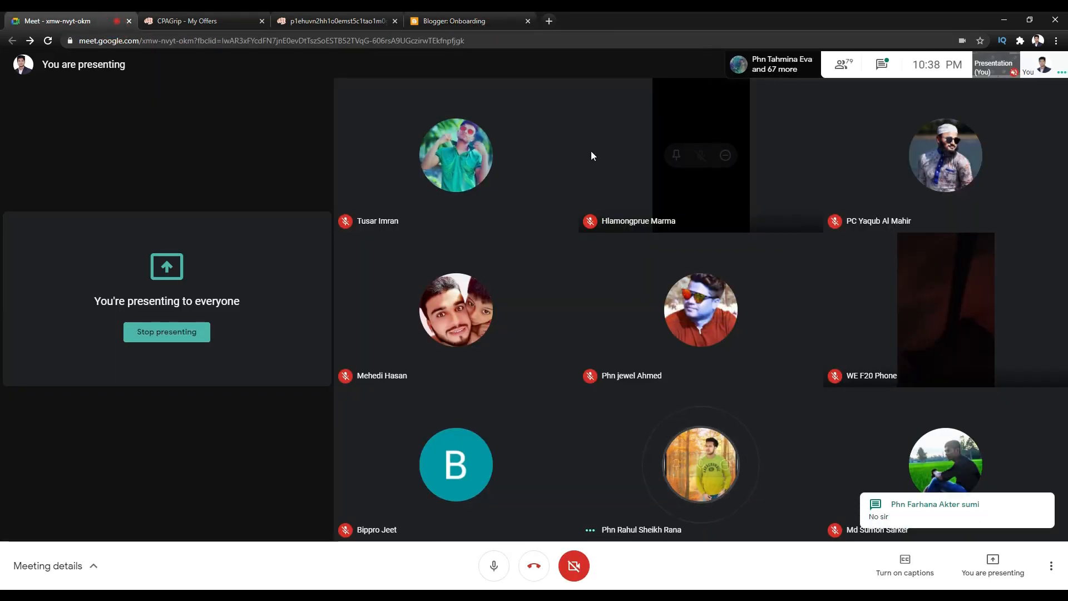
pyautogui.click(478, 13)
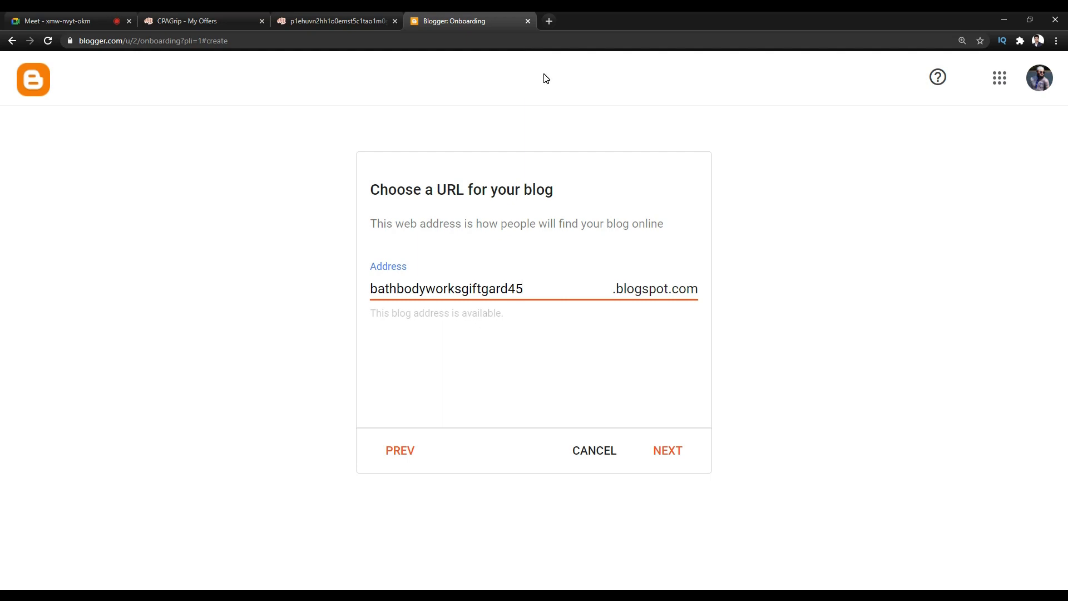
# Accept the blog address, paste "Bath & Body Works Gift Gard" as the display name and finish creating the blog
pyautogui.click(666, 452)
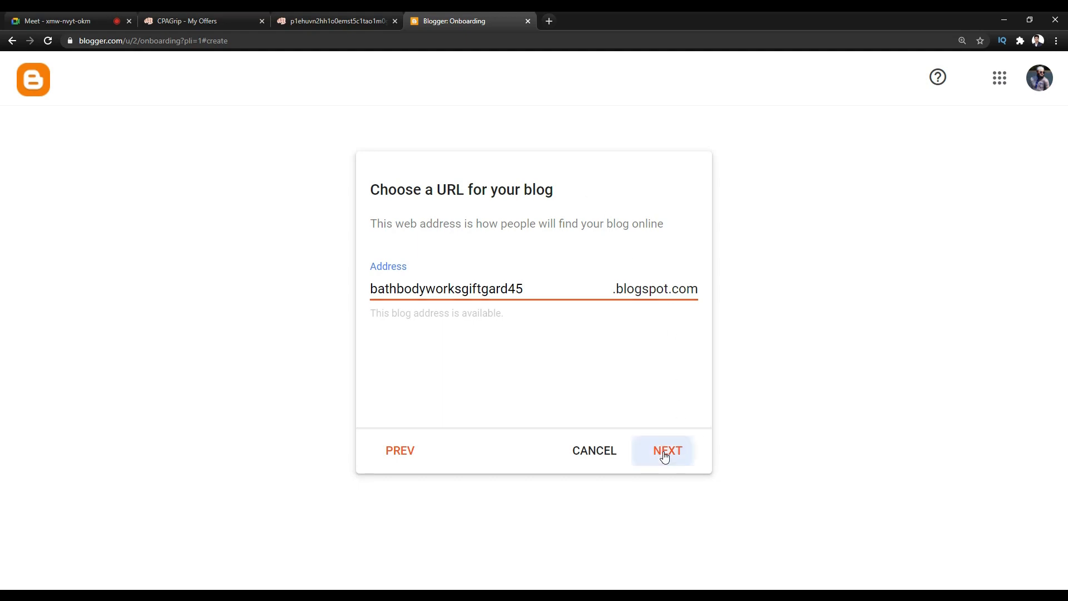
pyautogui.click(430, 292)
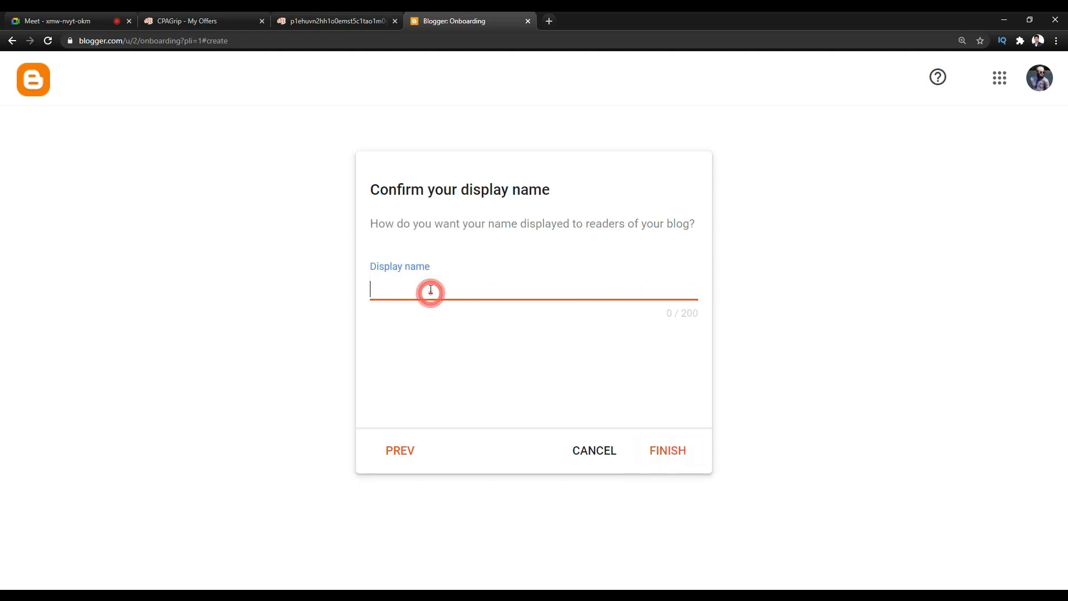
pyautogui.rightClick(429, 289)
pyautogui.click(467, 375)
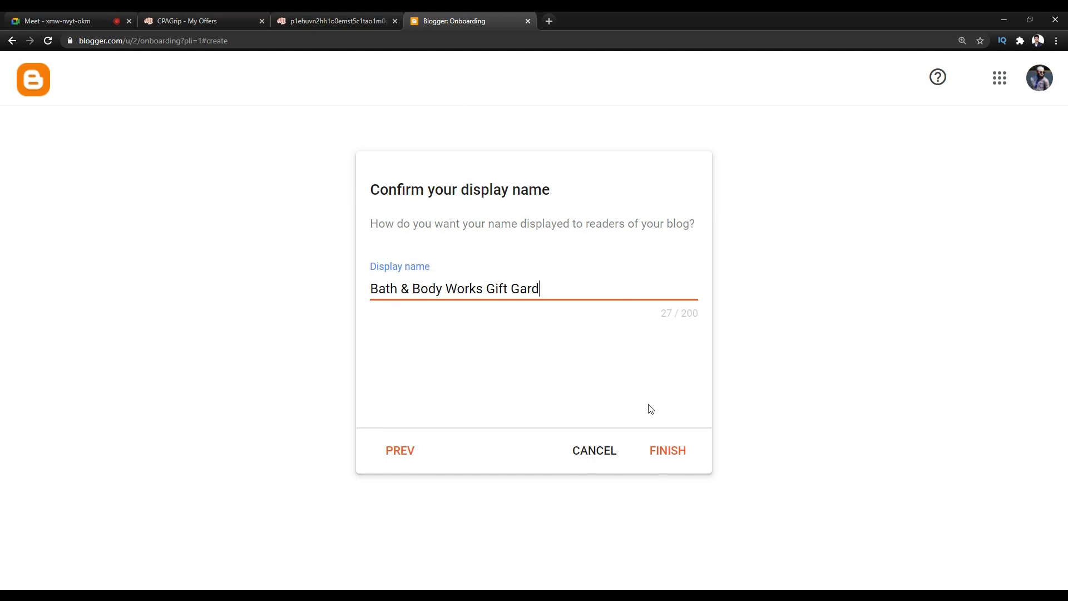
pyautogui.click(665, 449)
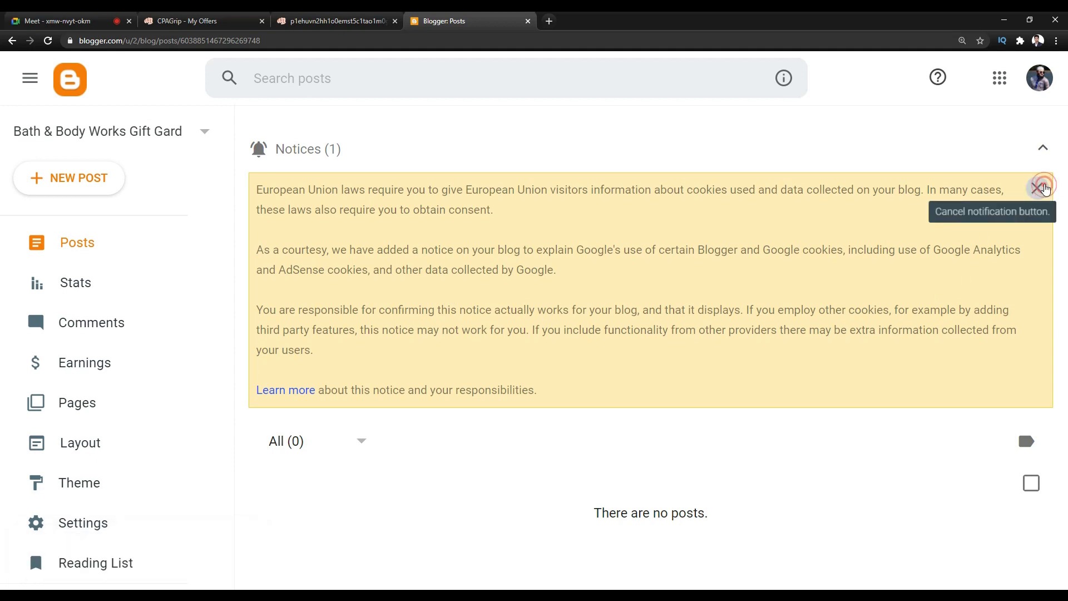
# Dismiss the European Union cookie notice and start a new post in the Bath & Body Works Gift Gard blog
pyautogui.click(1038, 189)
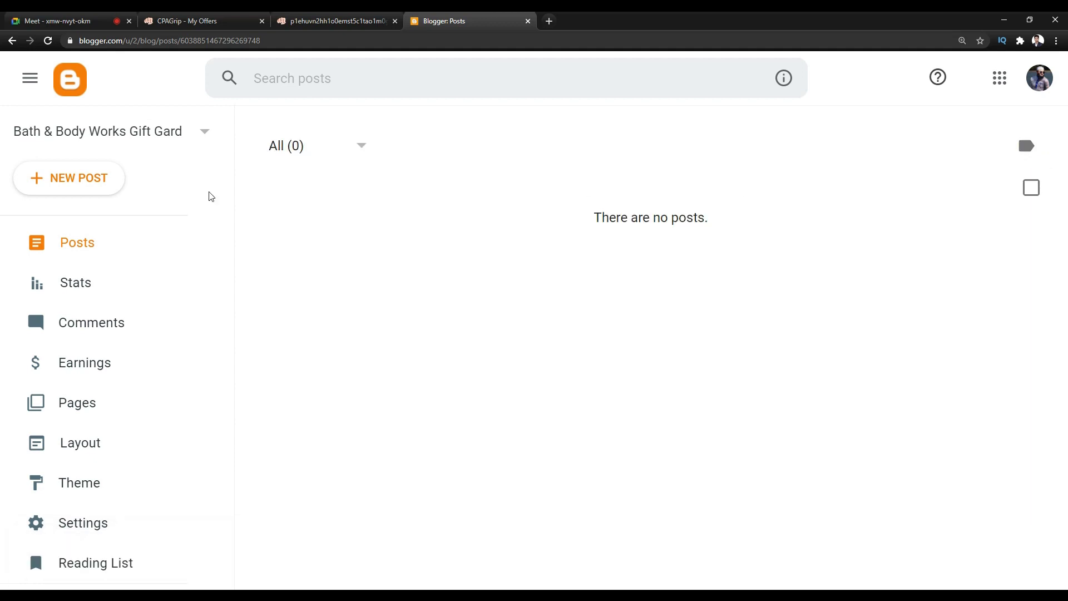
pyautogui.click(31, 139)
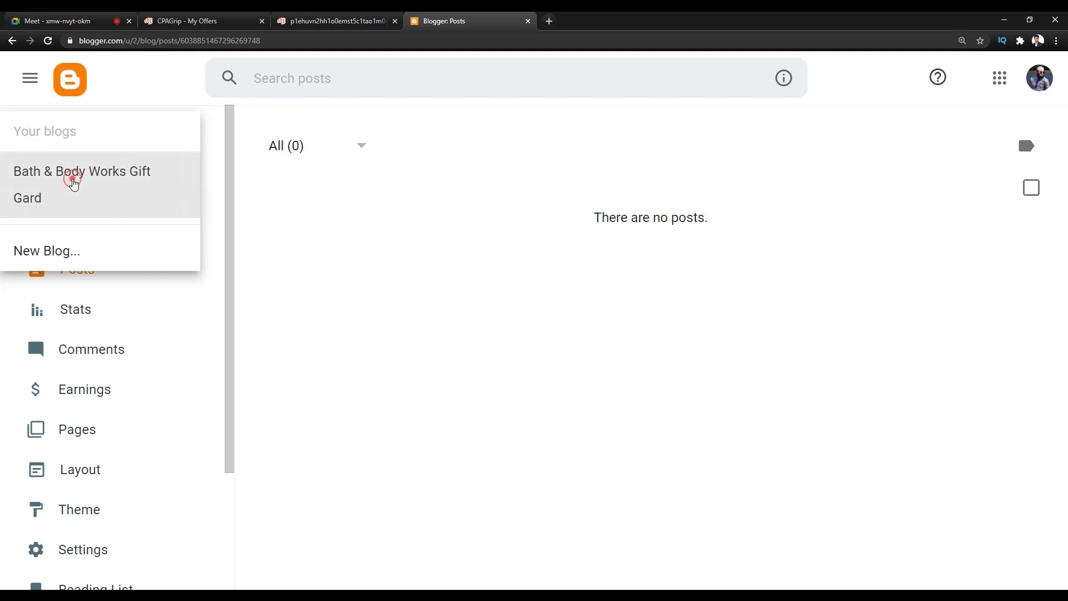
pyautogui.click(72, 179)
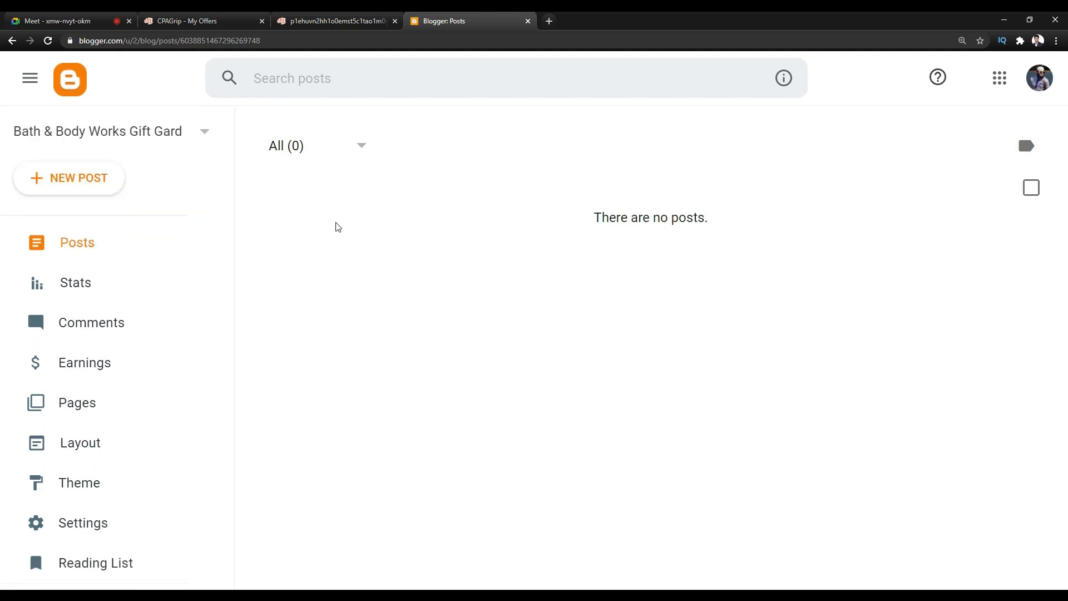
pyautogui.click(69, 264)
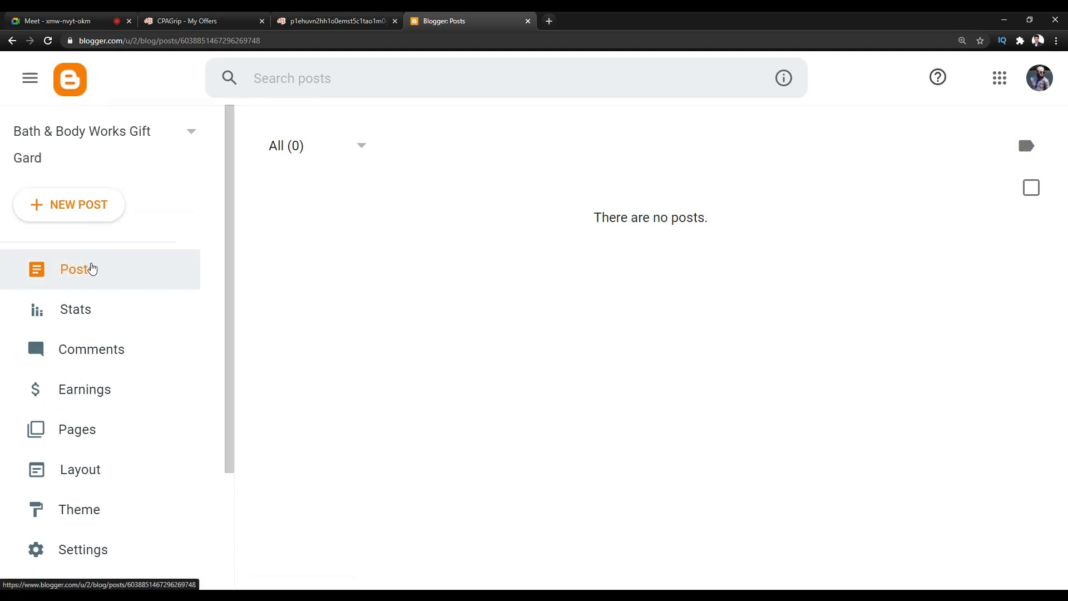
pyautogui.click(87, 209)
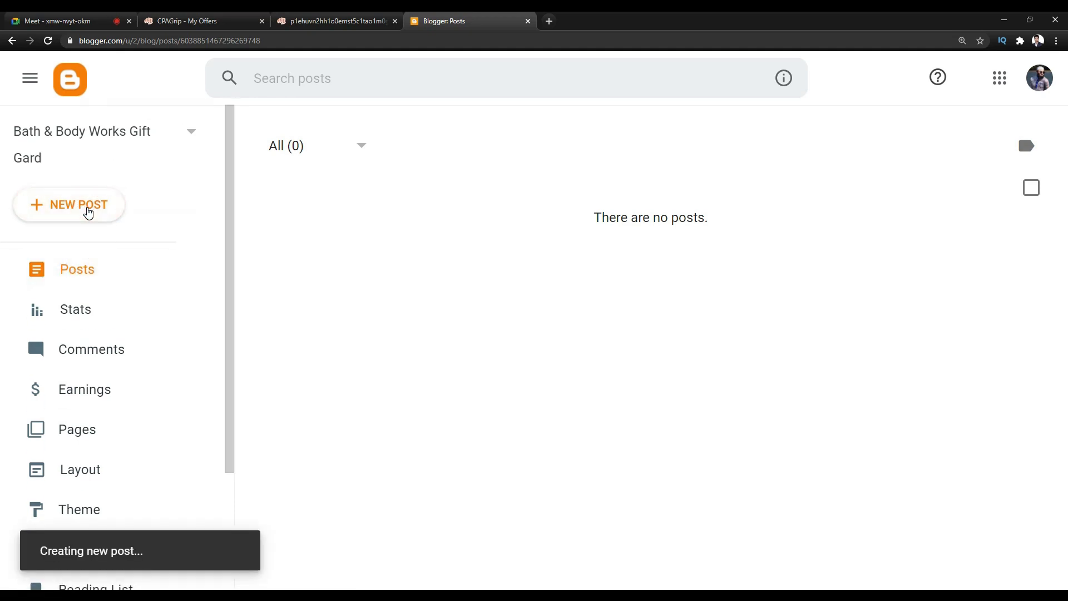
# Open the untitled draft post of the Bath & Body Works Gift Gard blog and start editing its body
pyautogui.click(30, 78)
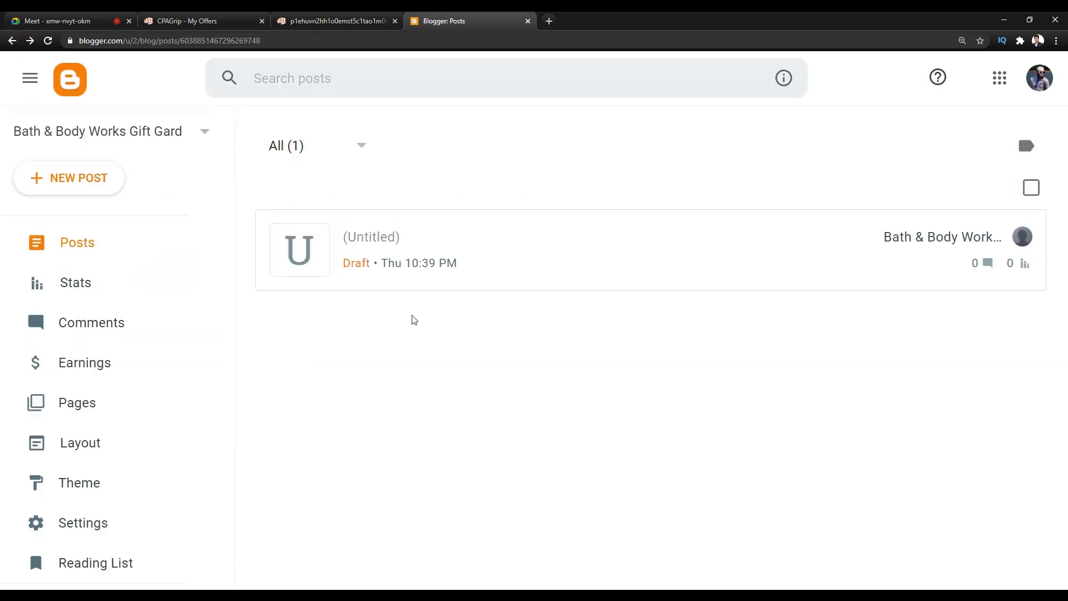
pyautogui.click(92, 136)
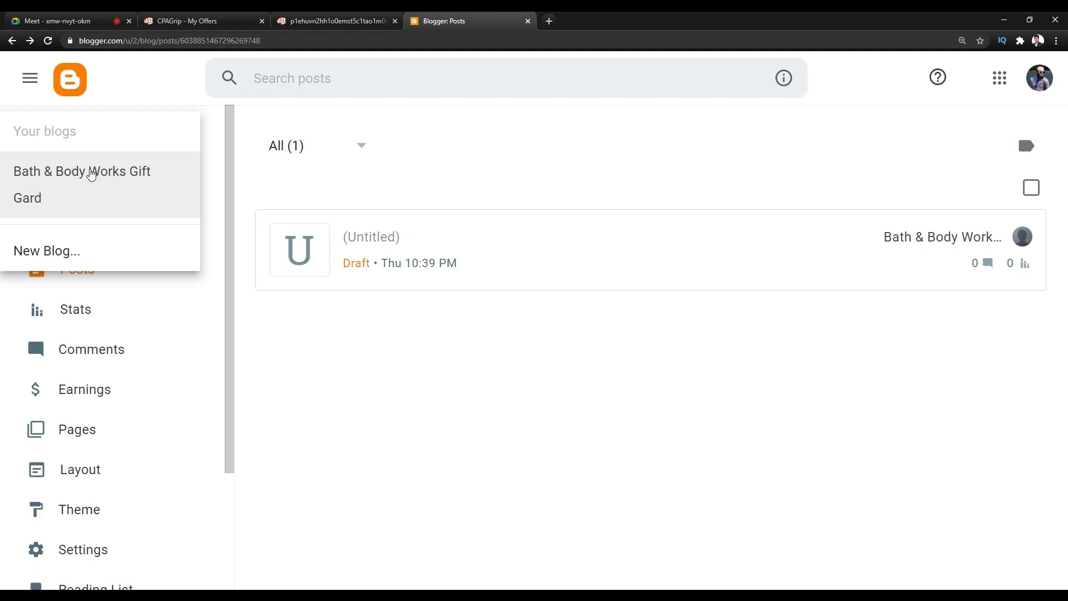
pyautogui.click(87, 183)
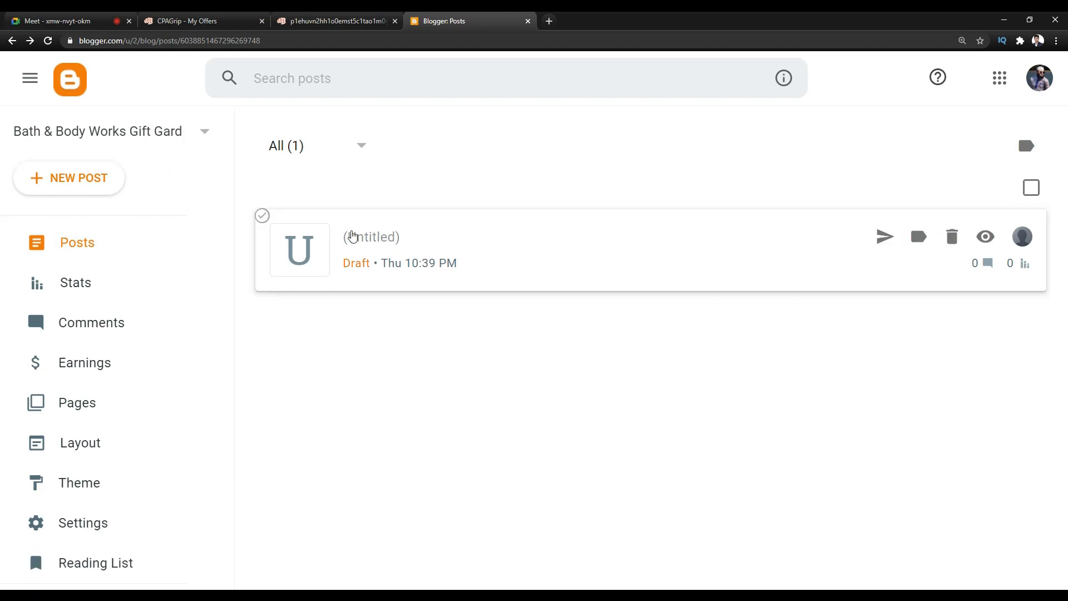
pyautogui.click(434, 237)
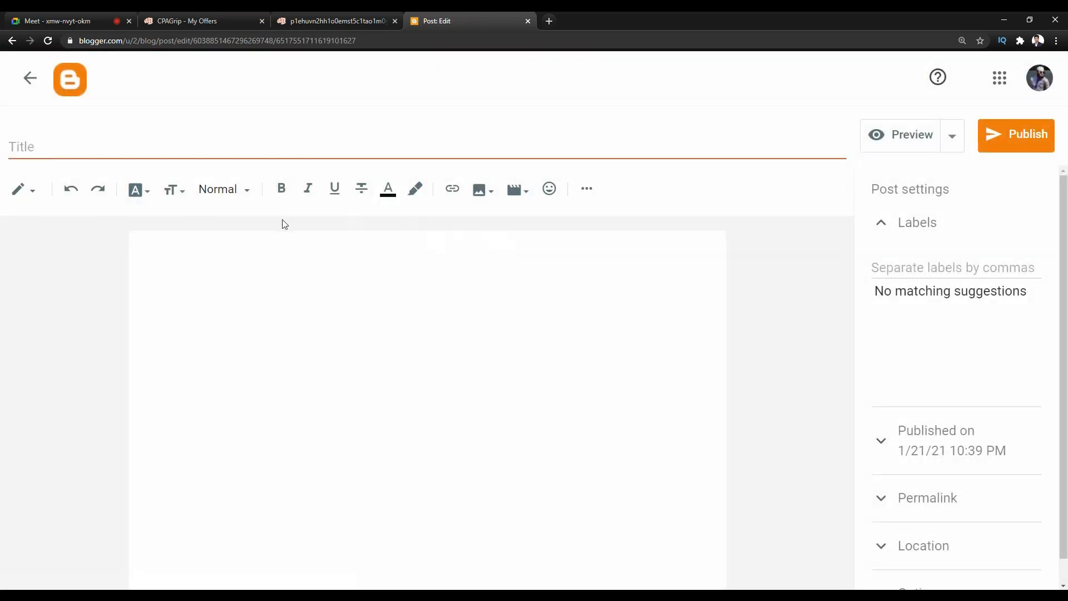
pyautogui.click(277, 289)
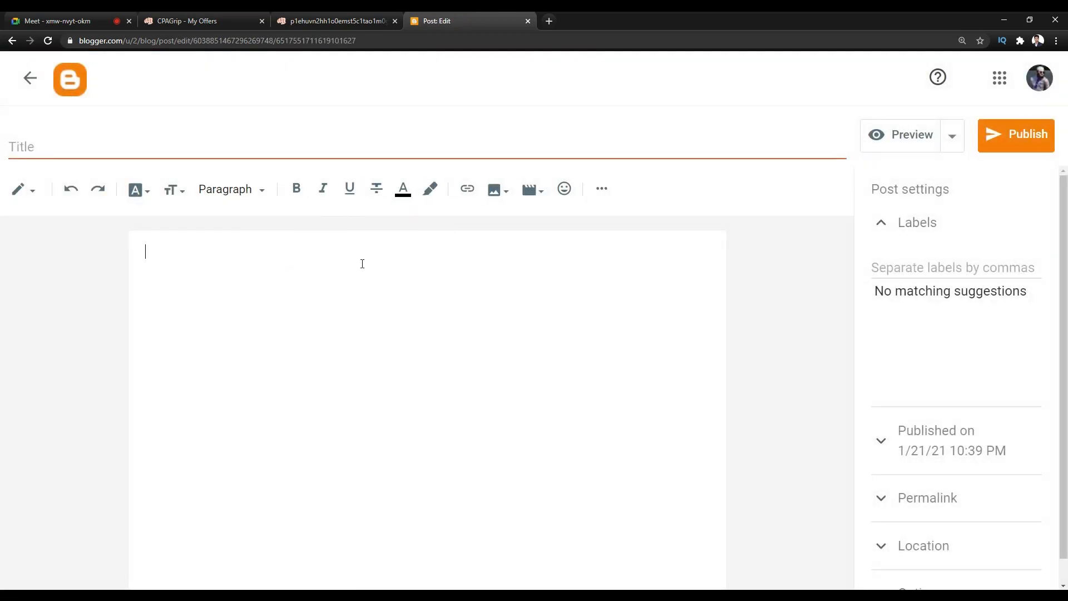
# Review the Bath & Body Works offer details and its full-size picture on CPAGrip alongside the empty Blogger post
pyautogui.click(238, 19)
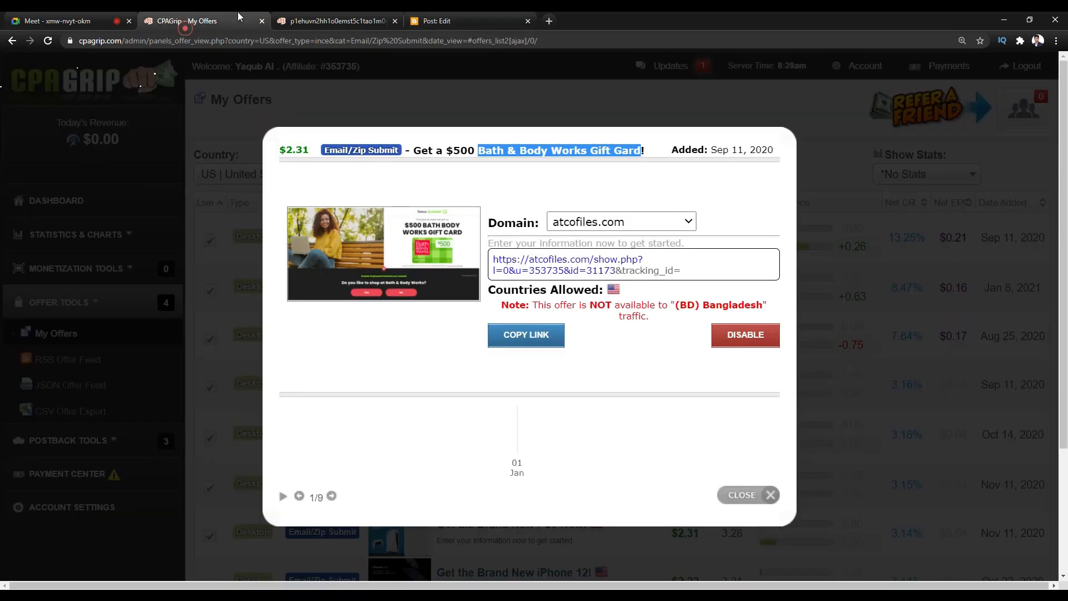
pyautogui.click(328, 21)
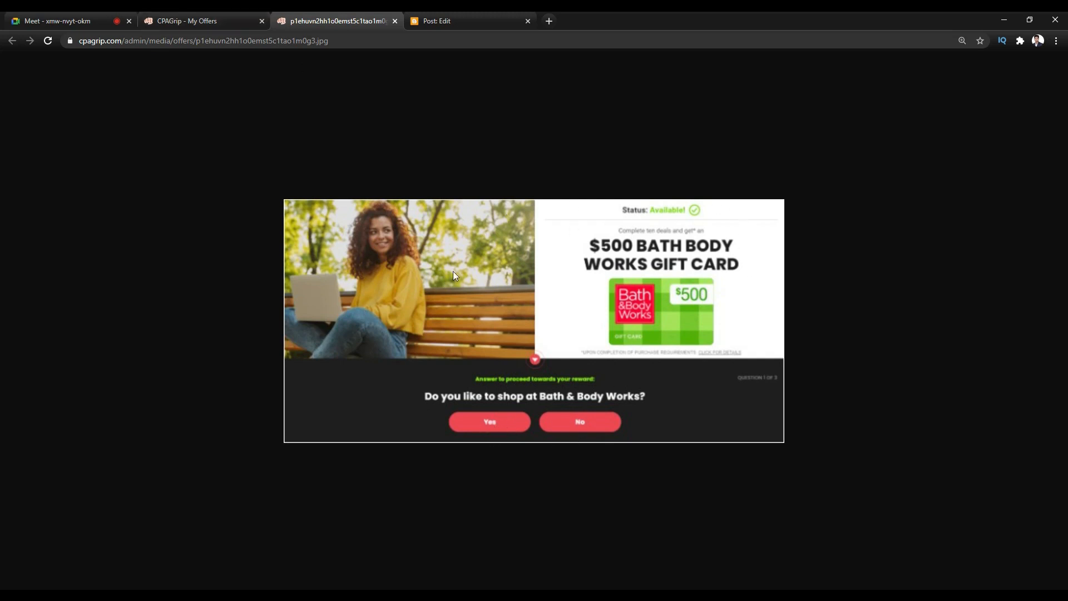
pyautogui.click(247, 14)
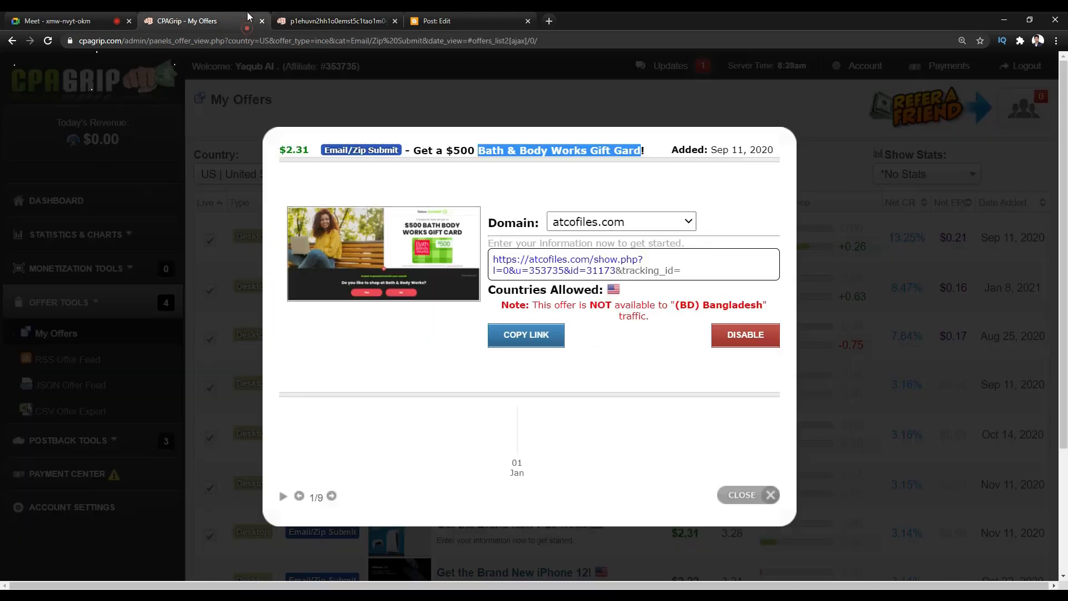
pyautogui.click(328, 13)
pyautogui.click(436, 20)
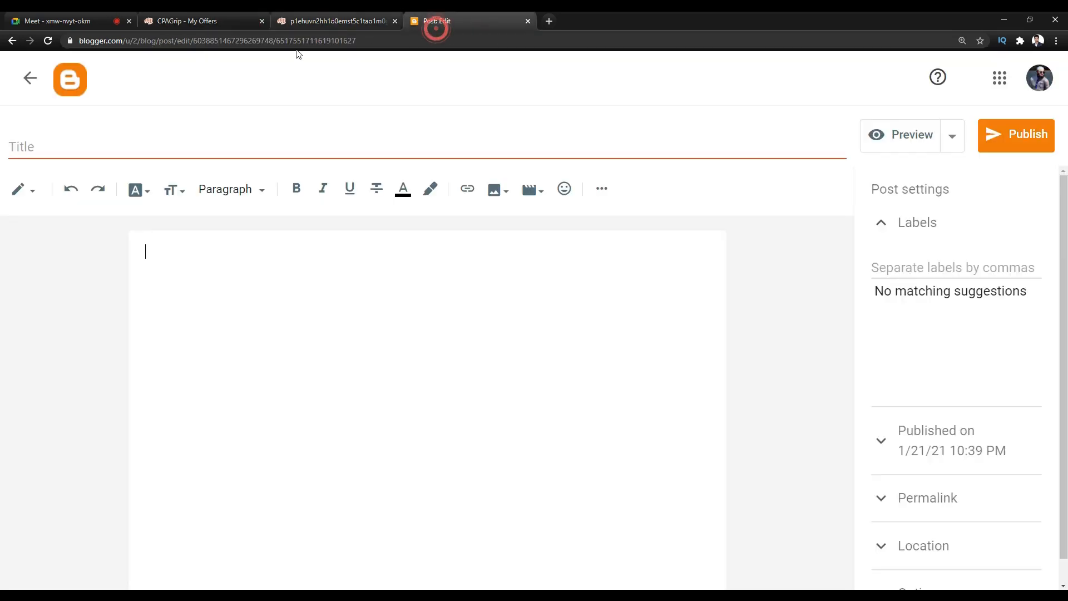
pyautogui.click(301, 311)
pyautogui.click(301, 21)
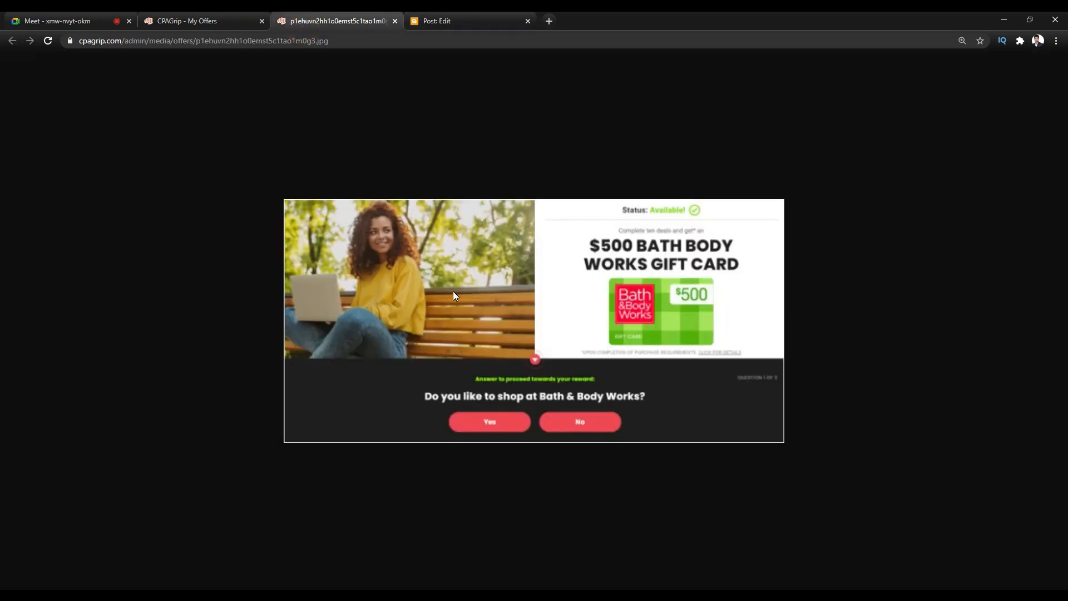
pyautogui.click(67, 21)
pyautogui.click(189, 20)
pyautogui.click(66, 16)
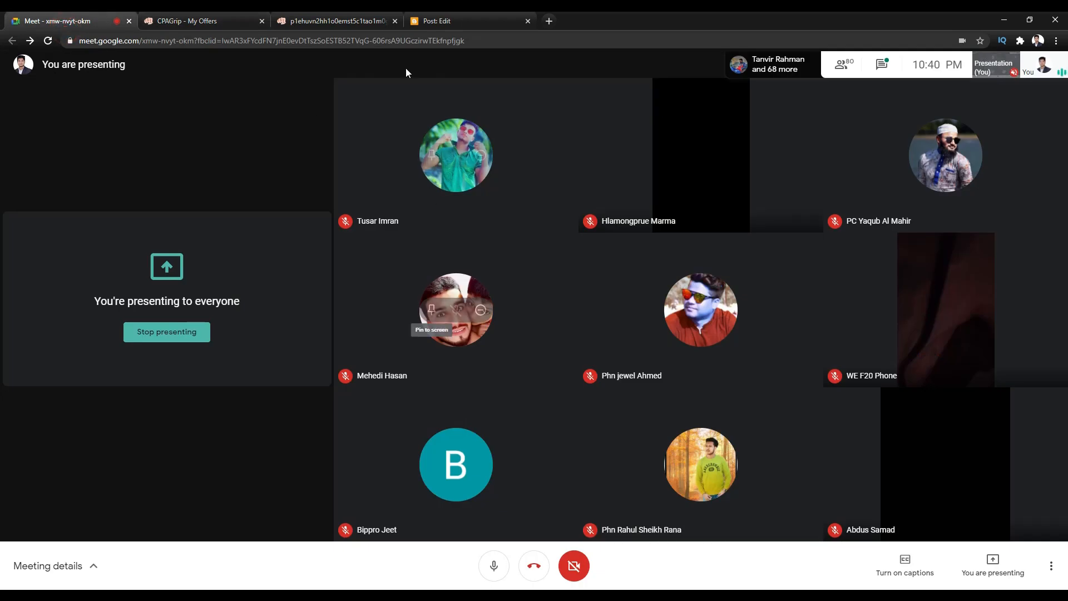
pyautogui.click(347, 12)
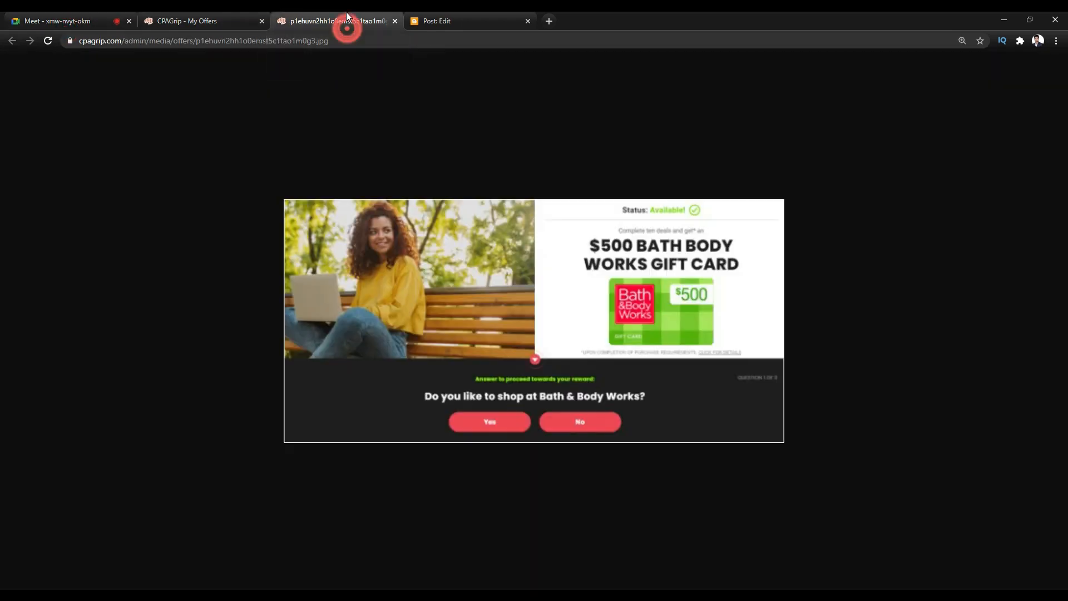
pyautogui.click(82, 11)
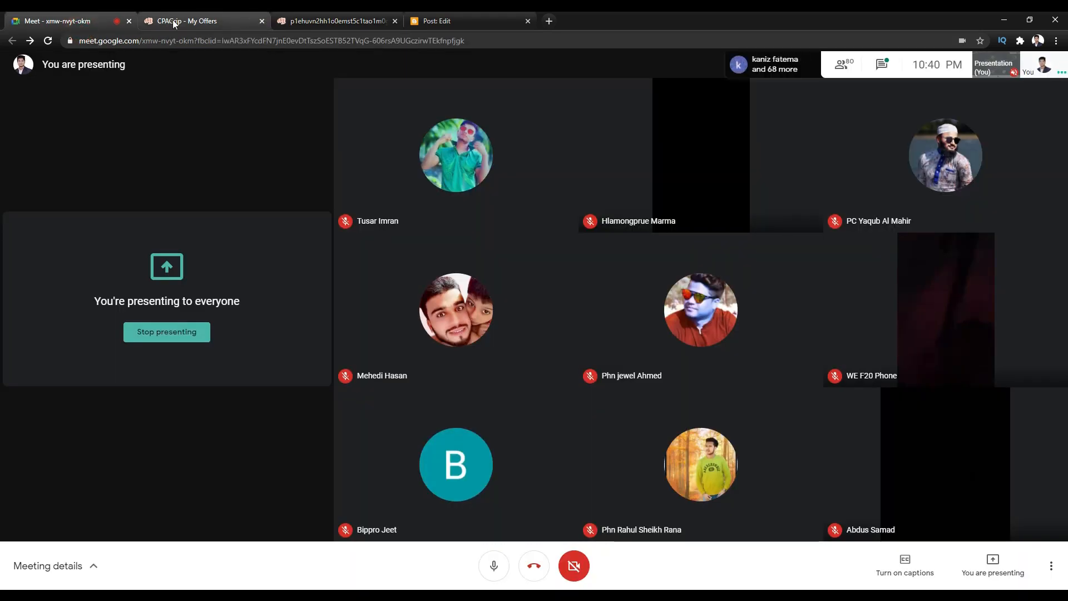
pyautogui.click(383, 27)
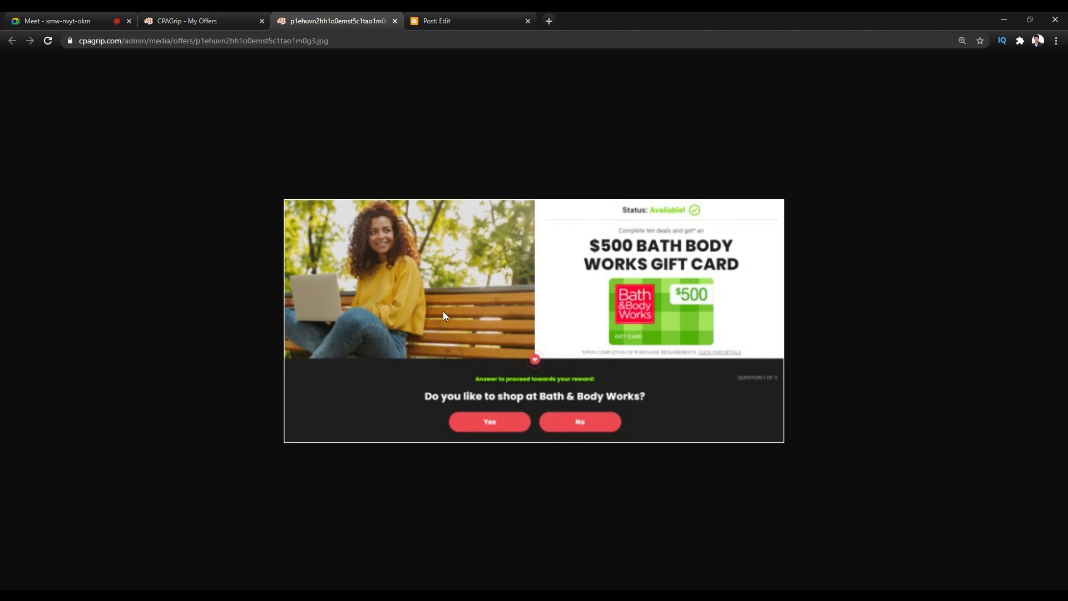
pyautogui.click(62, 21)
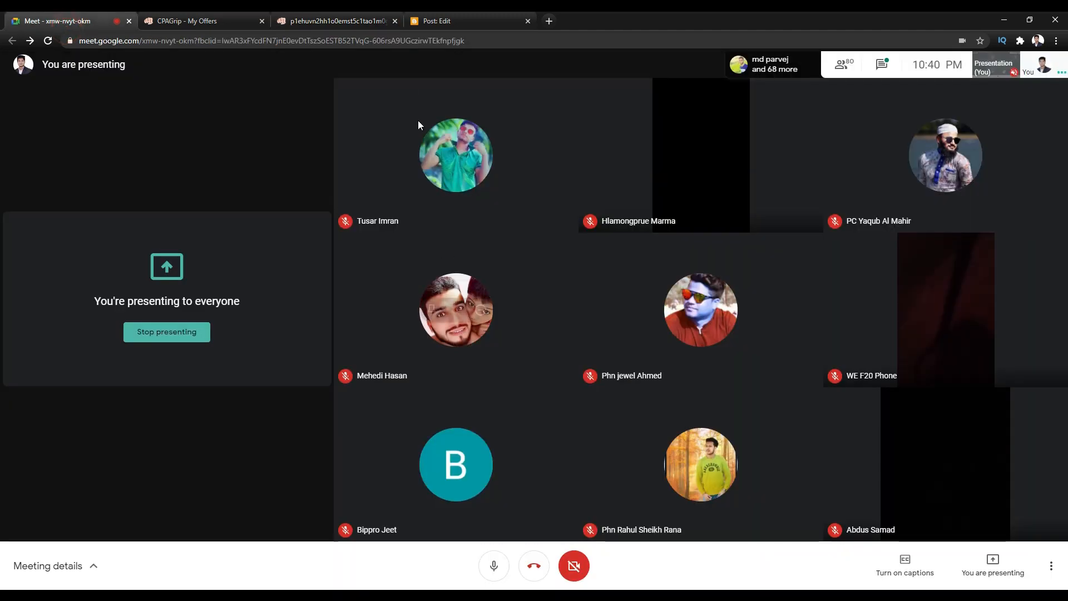
pyautogui.click(365, 21)
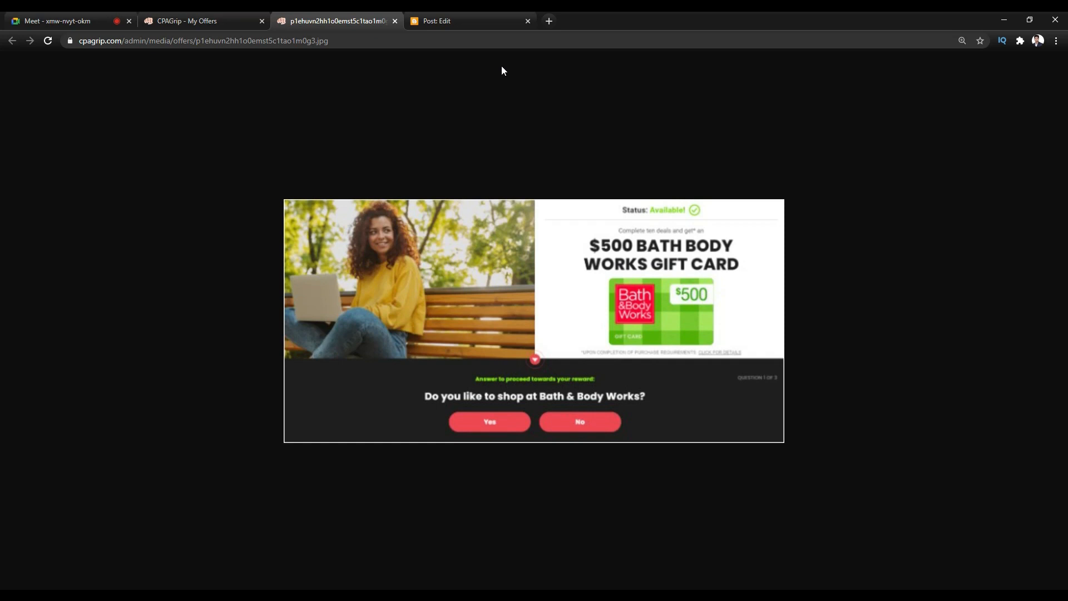
pyautogui.click(459, 13)
pyautogui.click(447, 21)
pyautogui.click(432, 268)
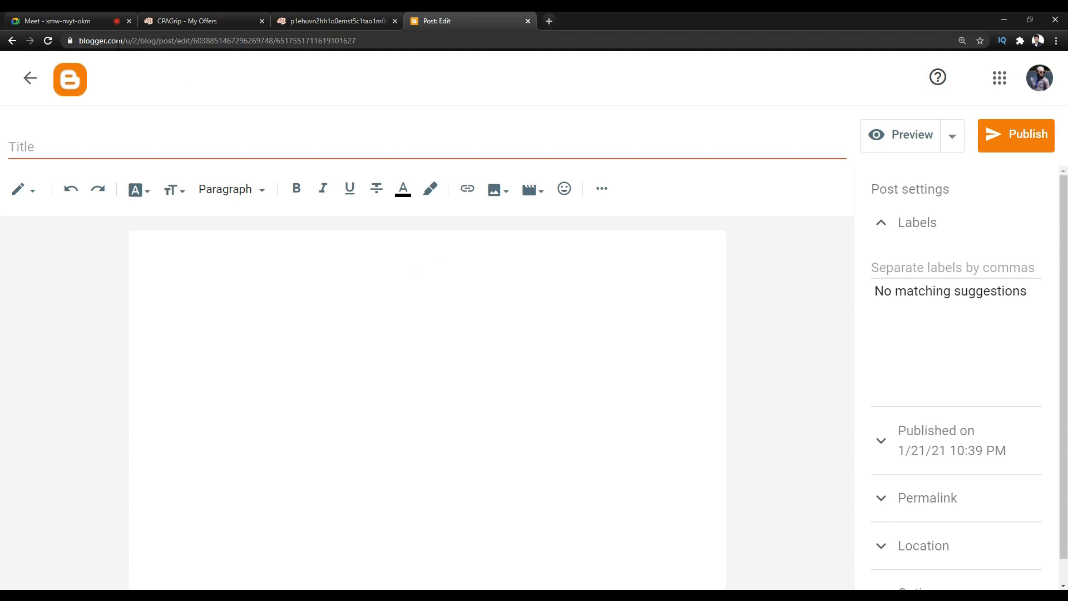
pyautogui.click(37, 20)
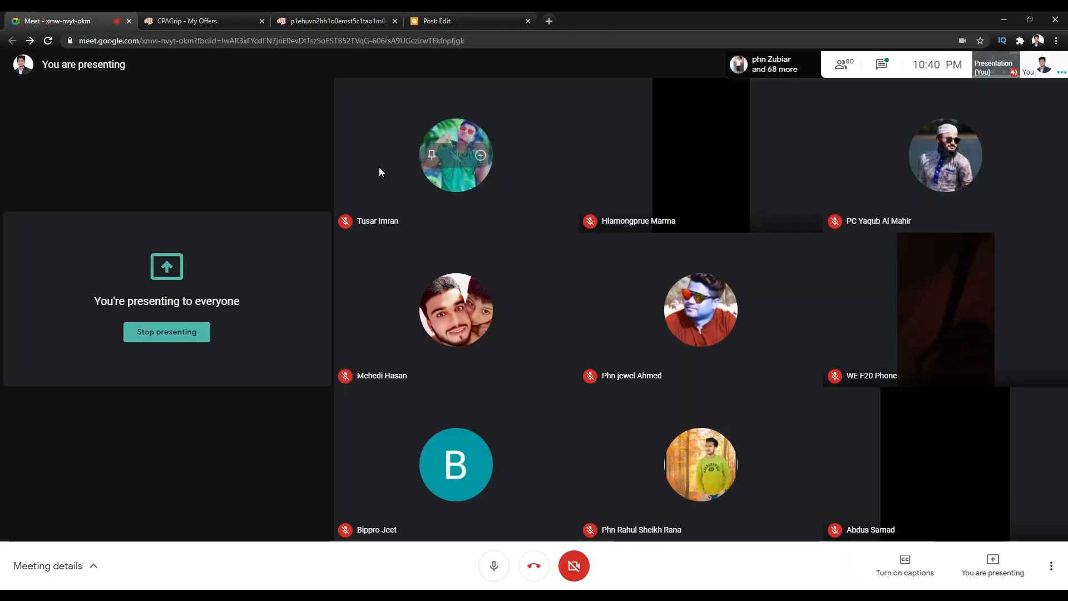
pyautogui.click(321, 13)
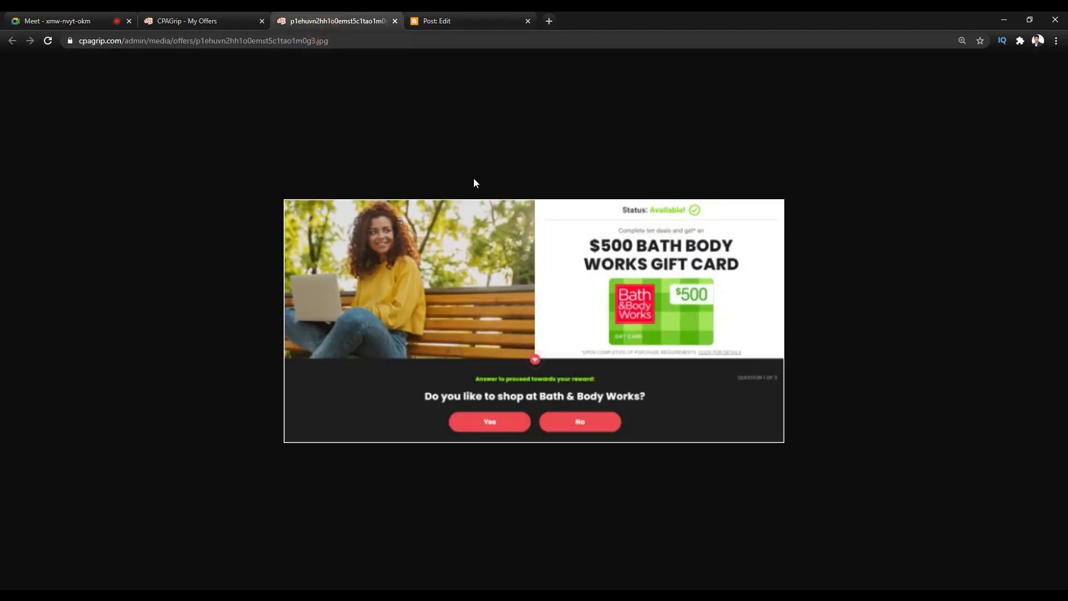
pyautogui.click(249, 16)
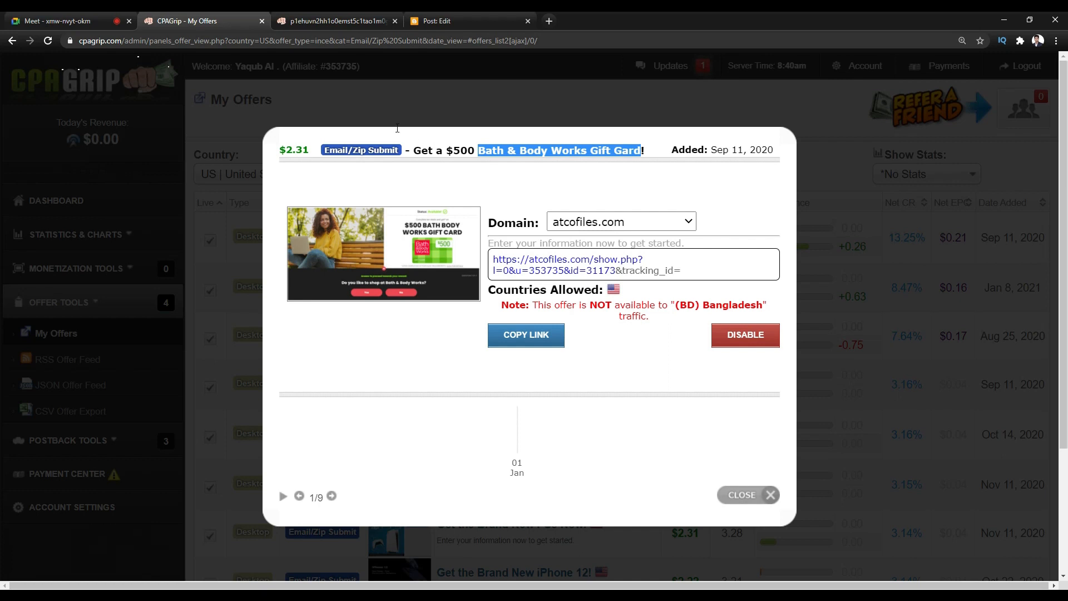
pyautogui.click(72, 25)
pyautogui.click(648, 119)
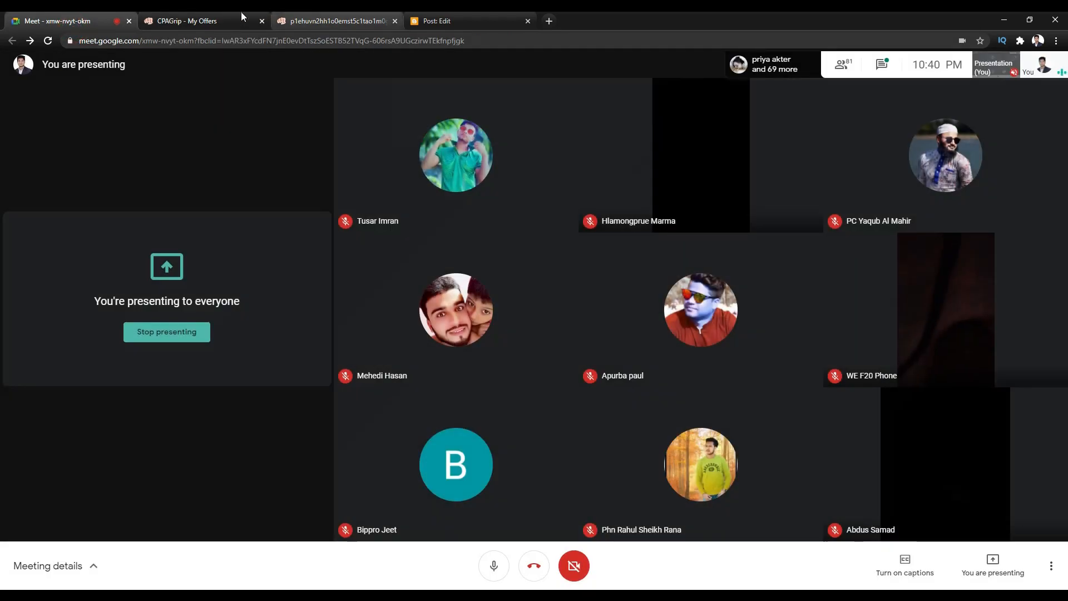
# Copy the offer title "Get a $500 Bath & Body Works Gift Gard!" from the offer details on CPAGrip
pyautogui.click(328, 21)
pyautogui.click(209, 22)
pyautogui.moveTo(417, 147); pyautogui.dragTo(644, 153)
pyautogui.rightClick(639, 154)
pyautogui.click(650, 159)
# Search Google Images in a new browser tab for the copied title "Get a $500 Bath & Body Works Gift Gard!"
pyautogui.click(548, 21)
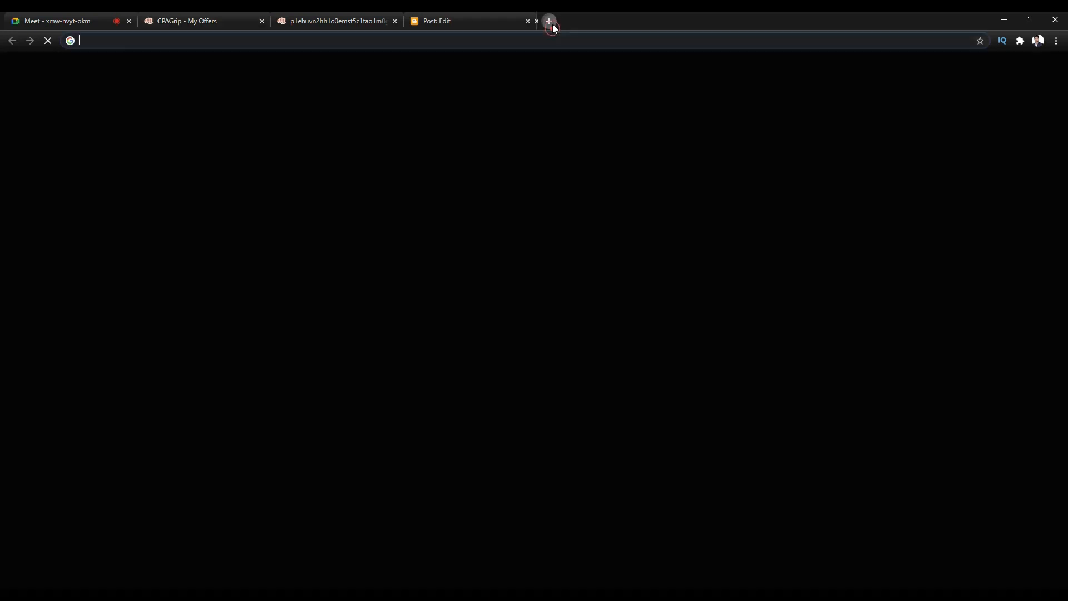
pyautogui.rightClick(504, 41)
pyautogui.click(531, 118)
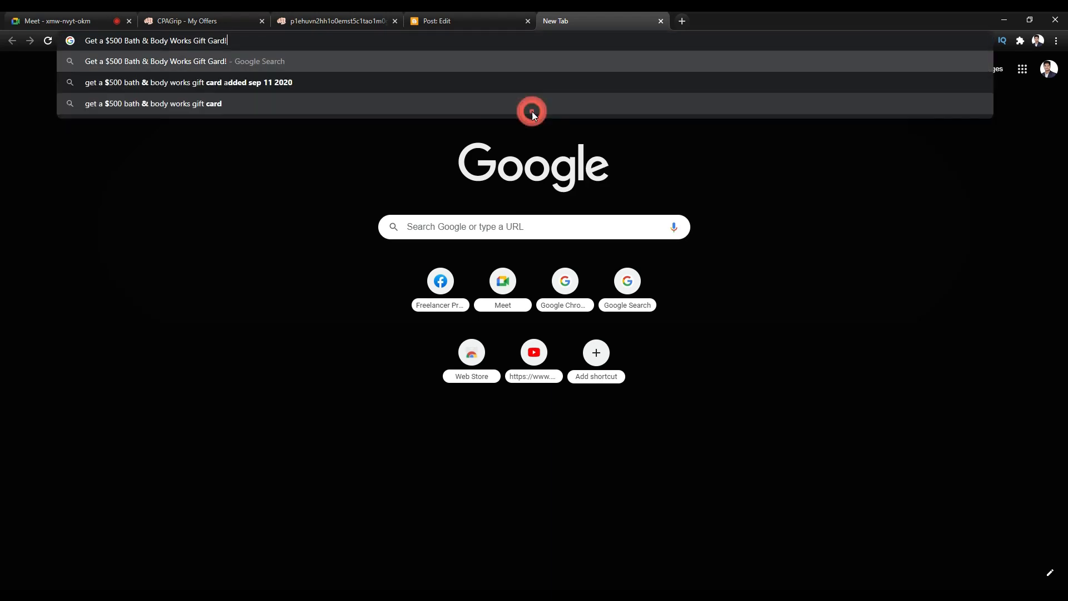
pyautogui.press('Return')
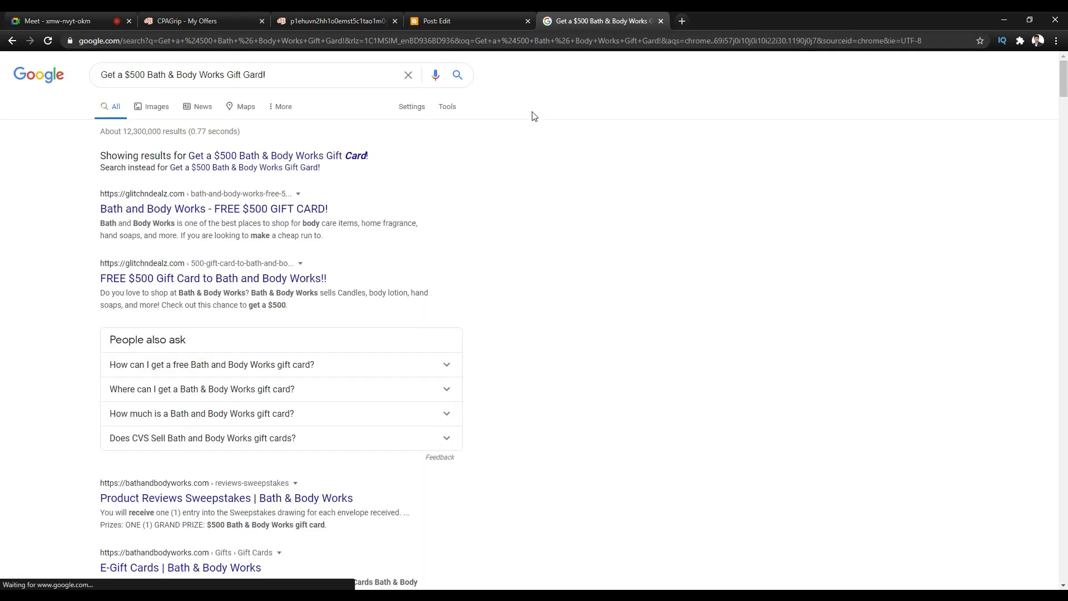
pyautogui.click(151, 107)
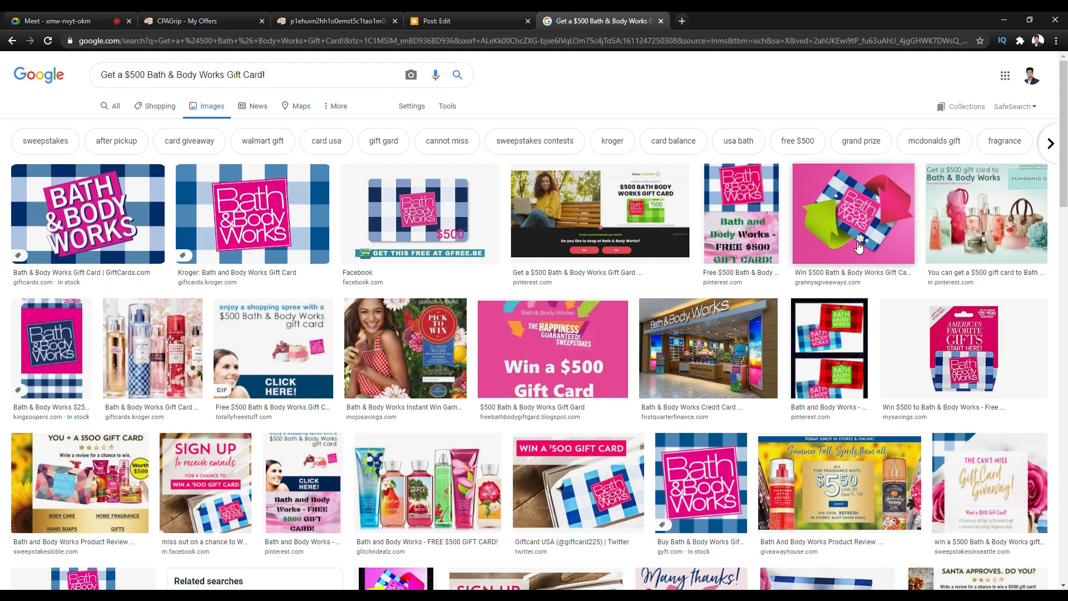
# Browse the image results and open the preview of the green $500 Bath & Body Works gift card from Coupon City
pyautogui.click(687, 217)
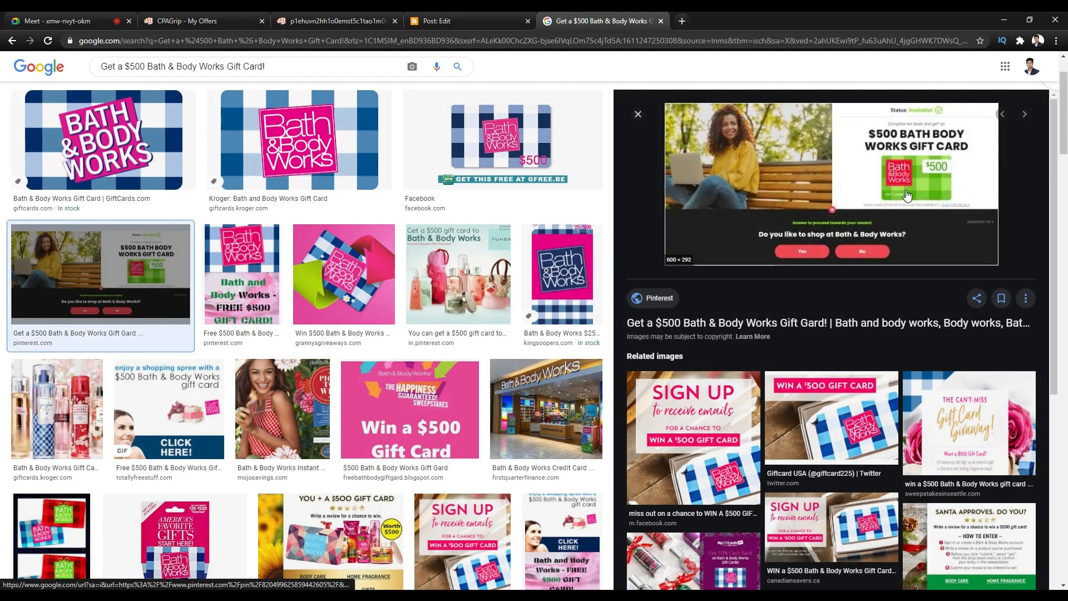
pyautogui.scroll(-10, 477, 453)
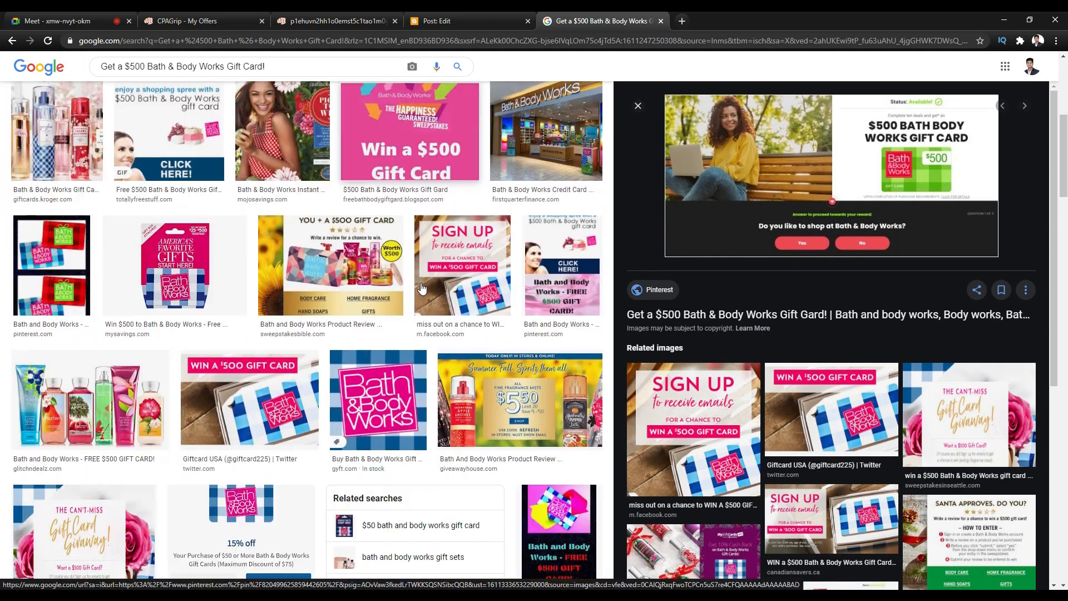
pyautogui.scroll(-7, 477, 453)
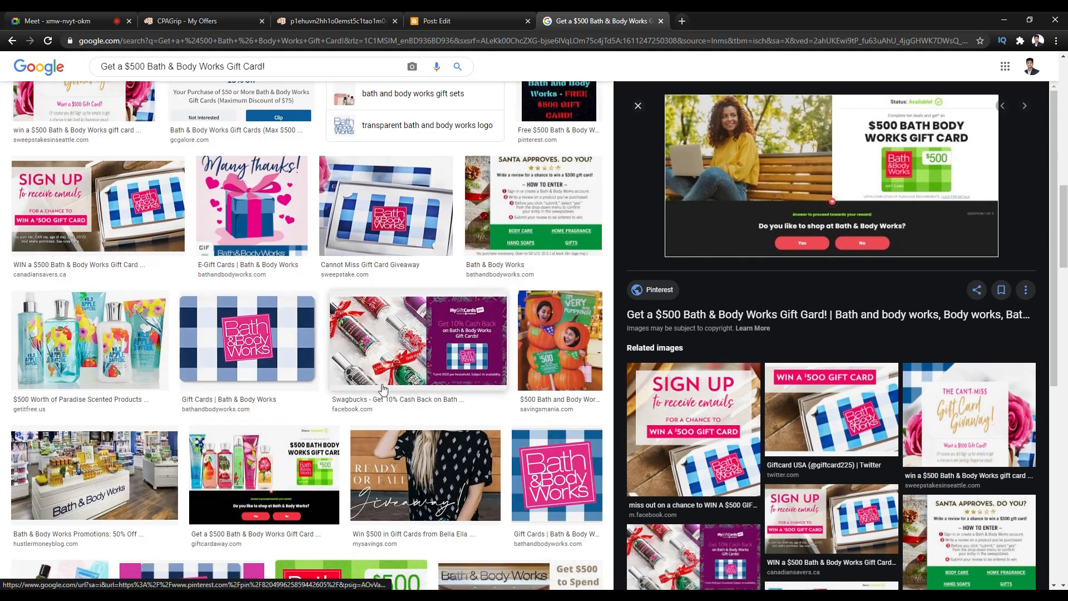
pyautogui.click(367, 401)
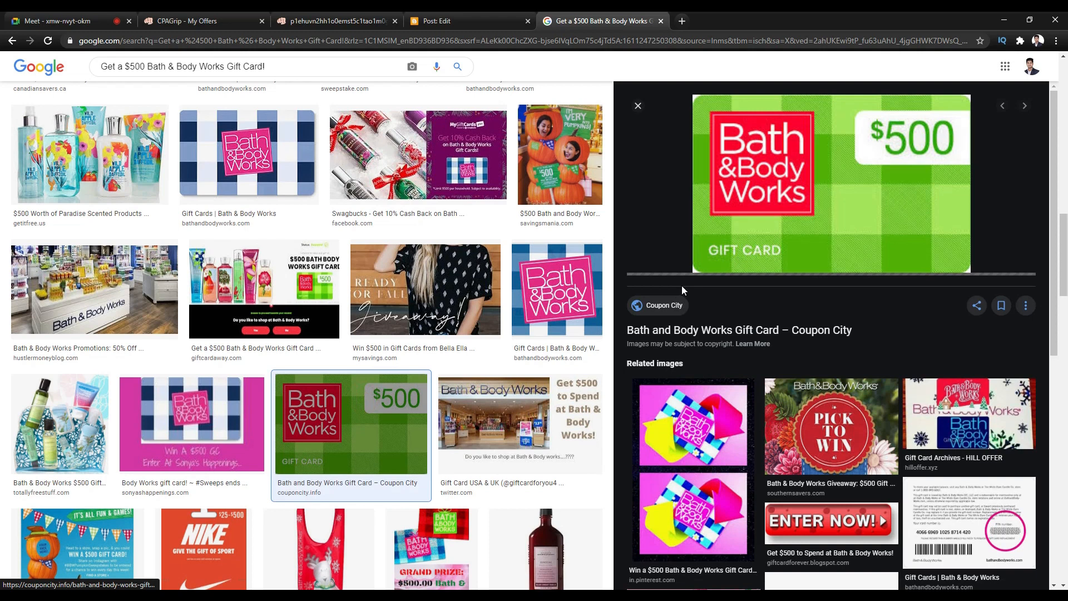
pyautogui.scroll(-1, 813, 436)
pyautogui.scroll(-5, 812, 437)
pyautogui.scroll(6, 812, 389)
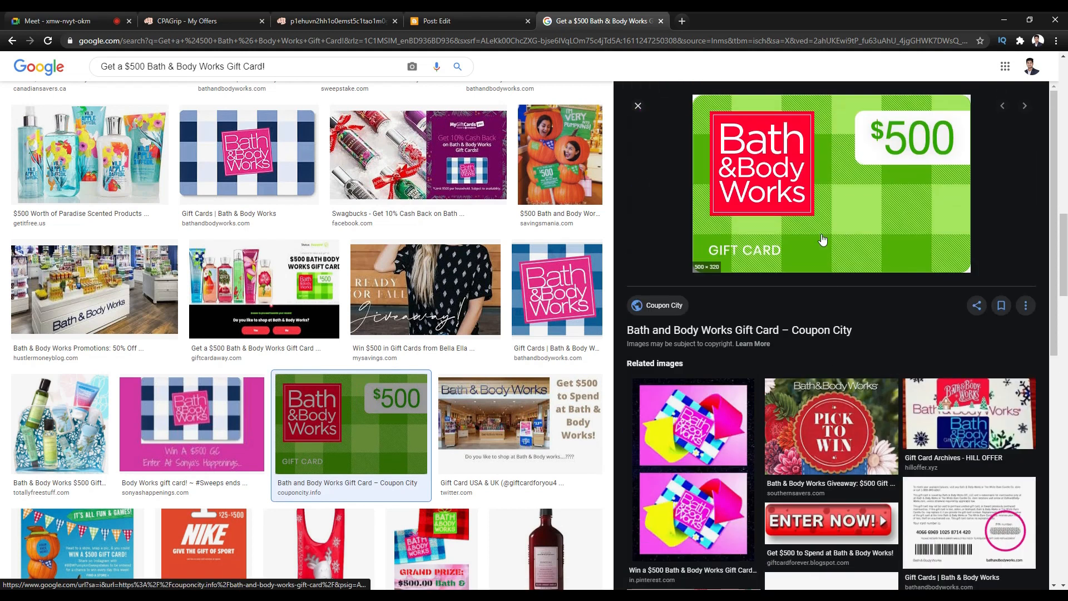
# Save the green $500 gift card picture as the PNG image bathbodyworks500 in the Downloads folder
pyautogui.rightClick(773, 143)
pyautogui.click(809, 243)
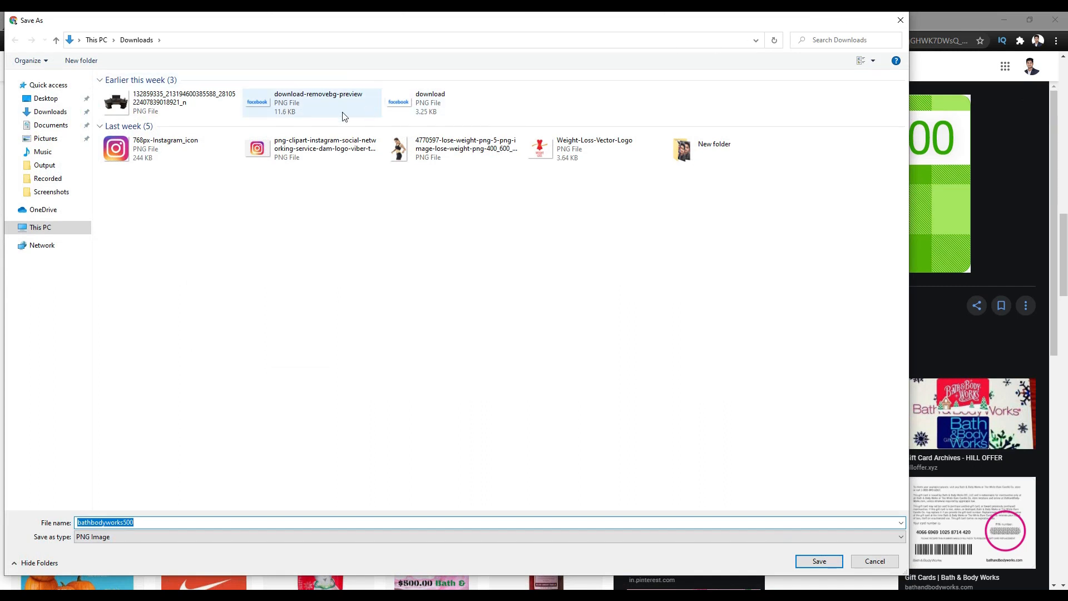
pyautogui.click(46, 112)
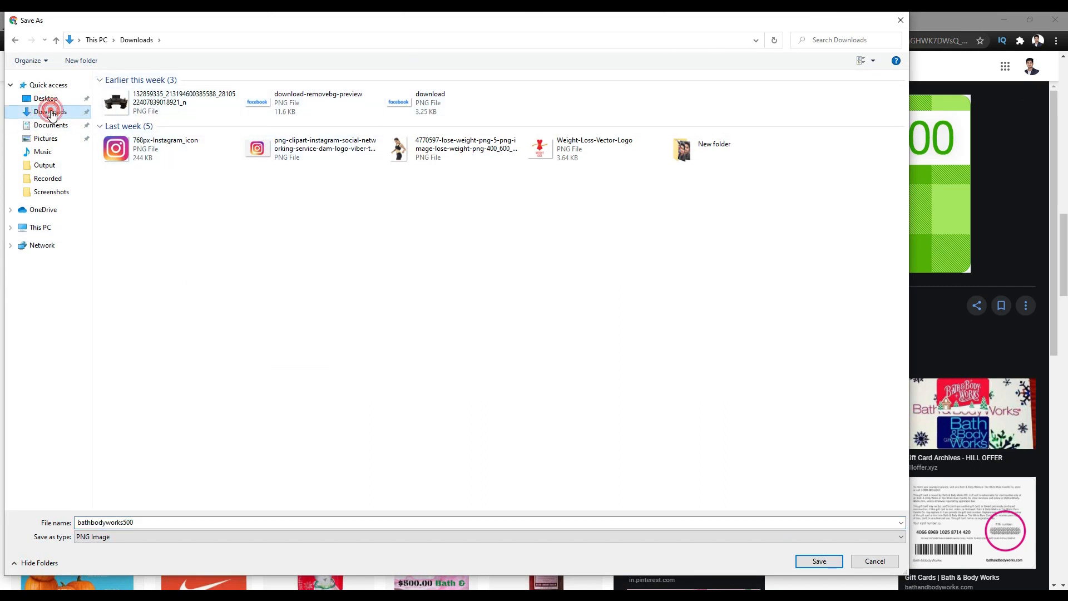
pyautogui.click(818, 561)
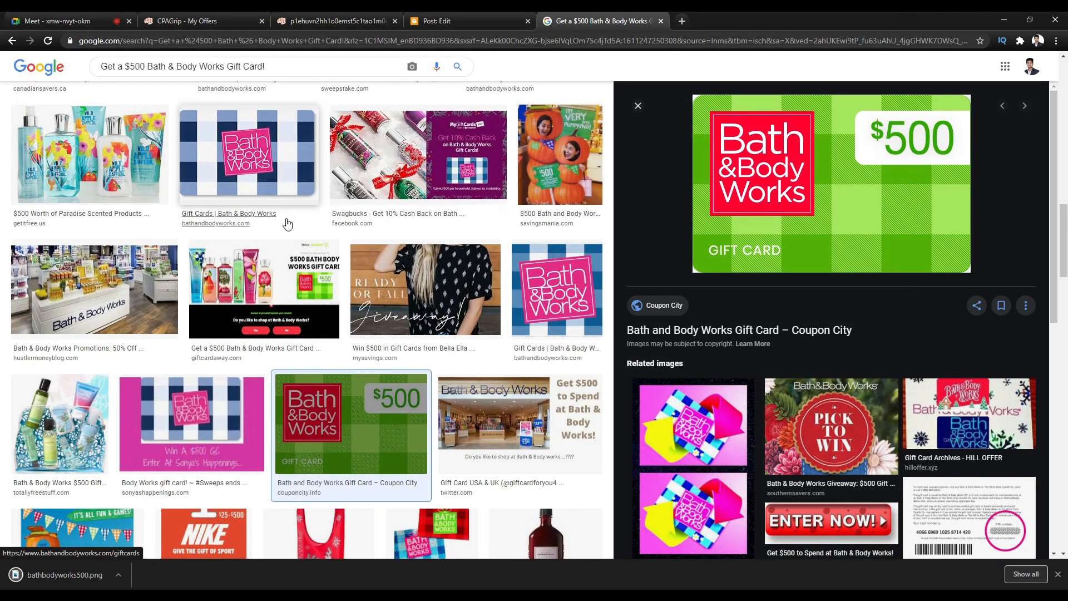
pyautogui.click(56, 21)
pyautogui.click(648, 117)
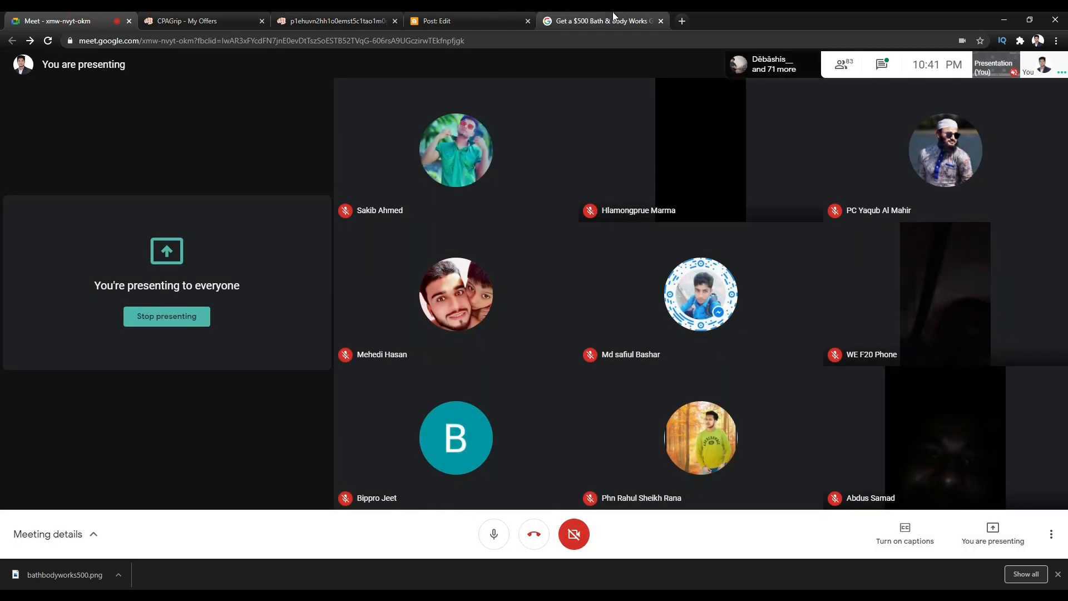
pyautogui.click(600, 21)
# Browse the image results and open the Newegg preview of the blue checkered Bath & Body Works $25 gift card
pyautogui.scroll(-3, 437, 314)
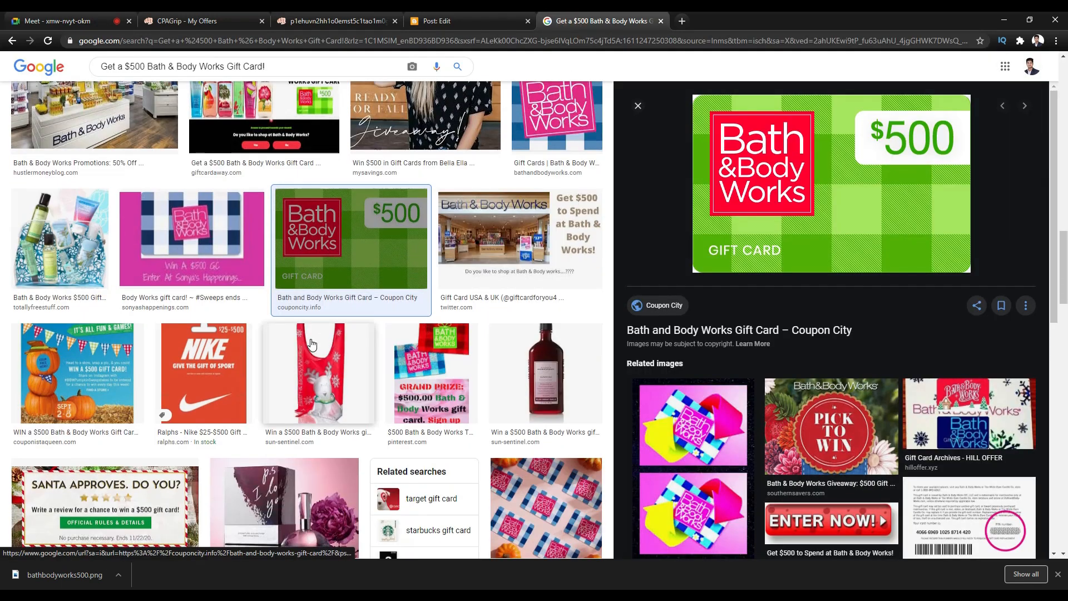
pyautogui.scroll(5, 245, 259)
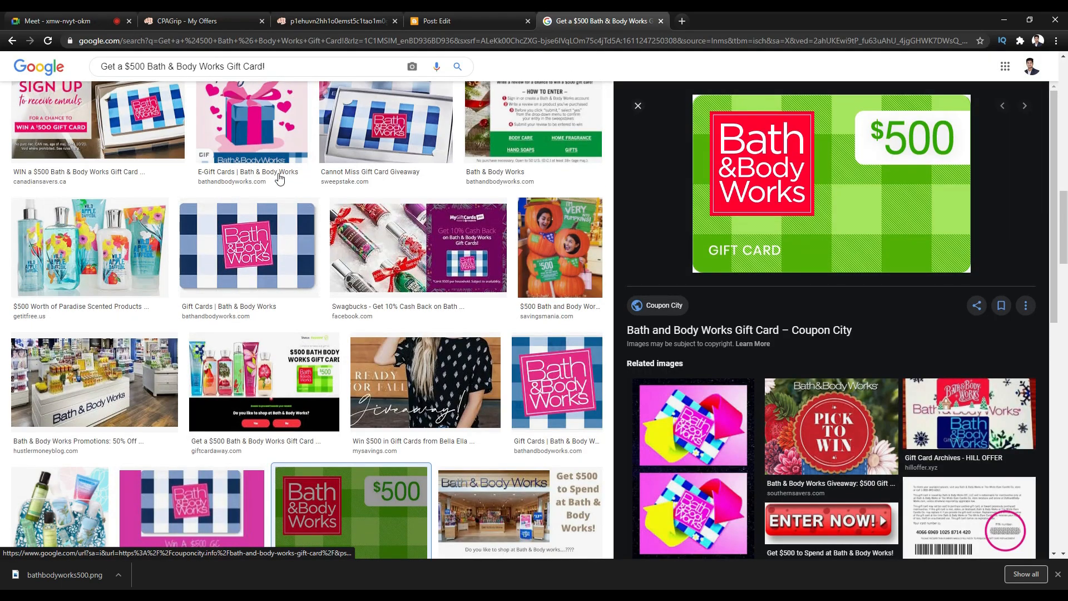
pyautogui.scroll(2, 239, 255)
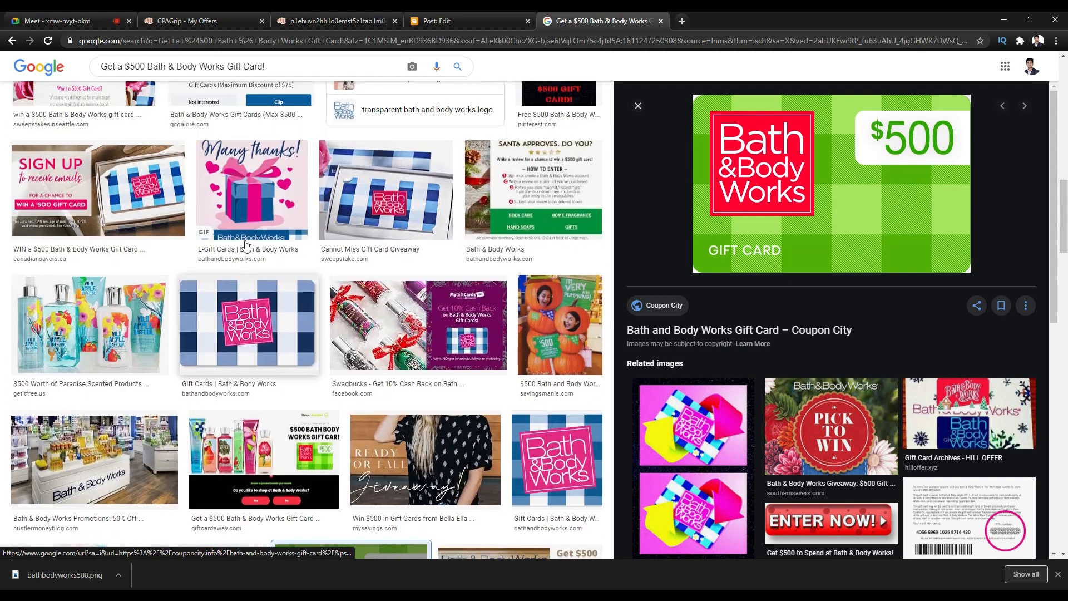
pyautogui.click(243, 338)
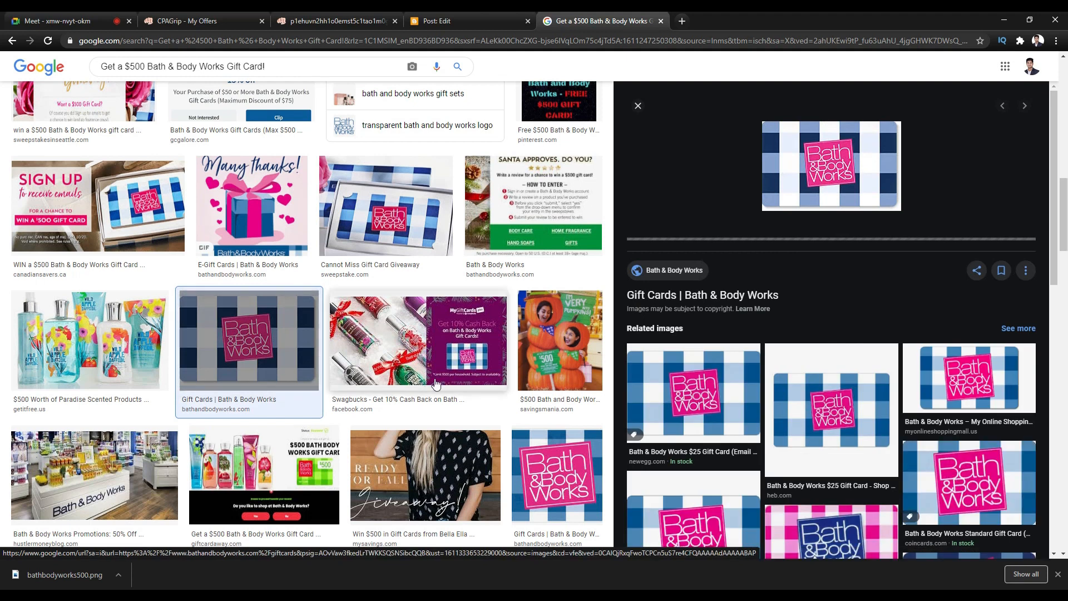
pyautogui.click(703, 374)
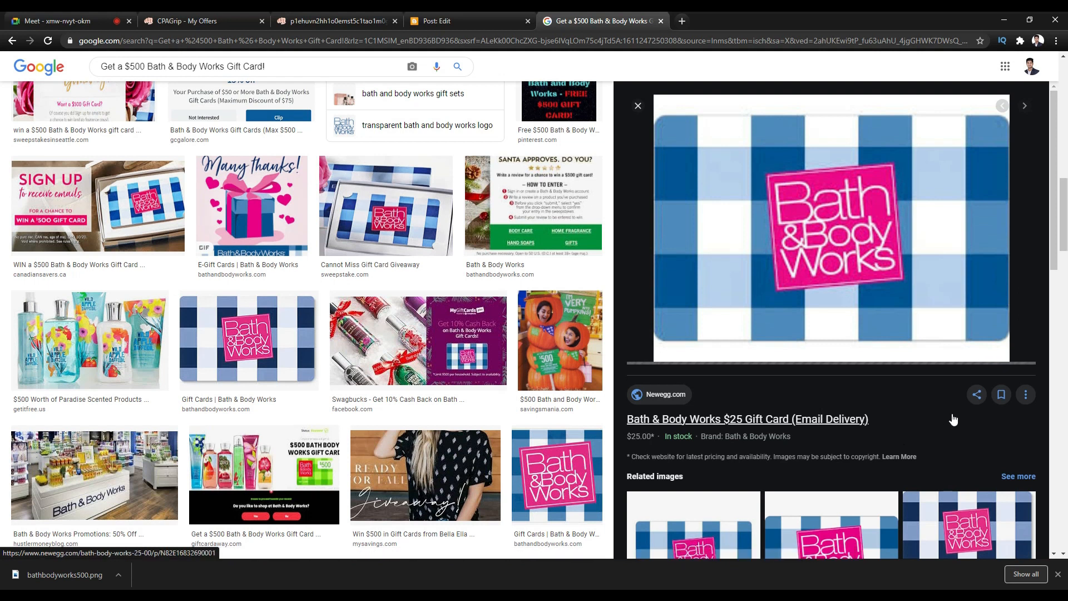
# Save the blue checkered gift card picture as the JPEG image 32-690-001-S02 in the Downloads folder
pyautogui.rightClick(801, 254)
pyautogui.click(840, 359)
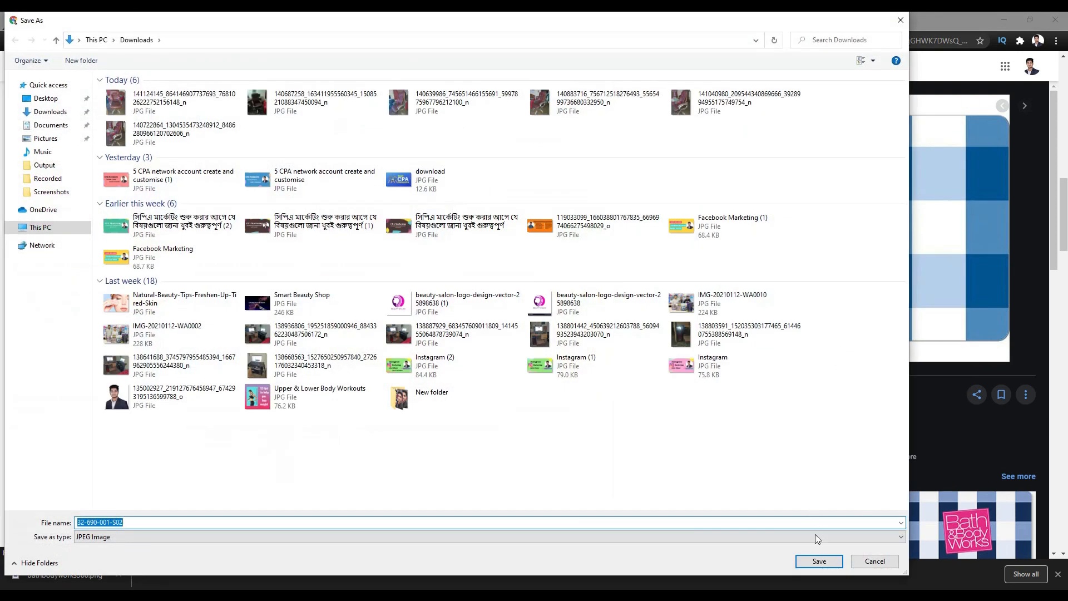
pyautogui.write('32-6')
pyautogui.click(818, 560)
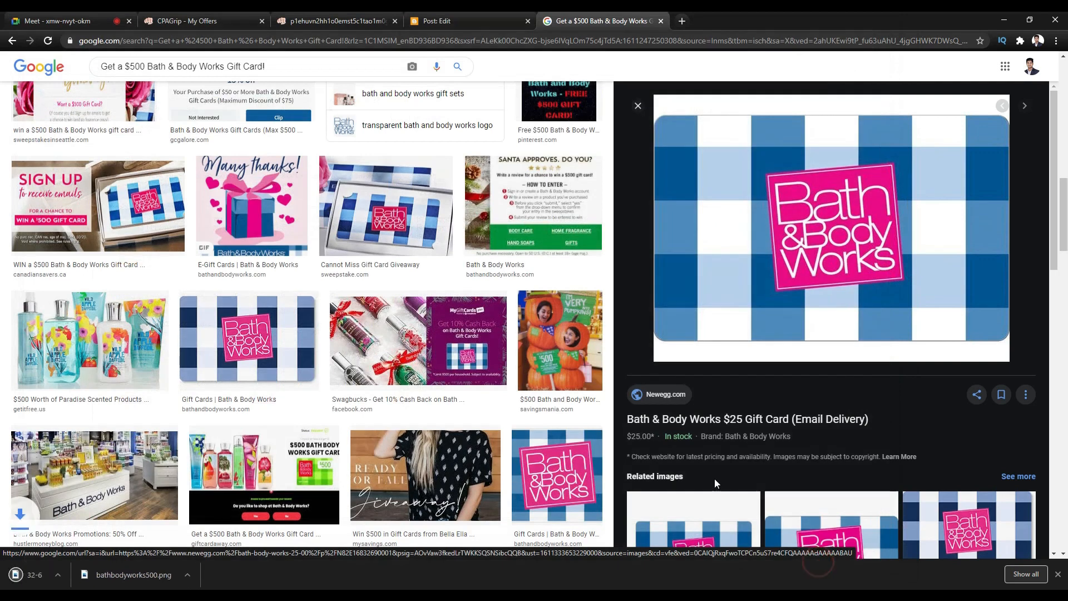
pyautogui.scroll(10, 328, 287)
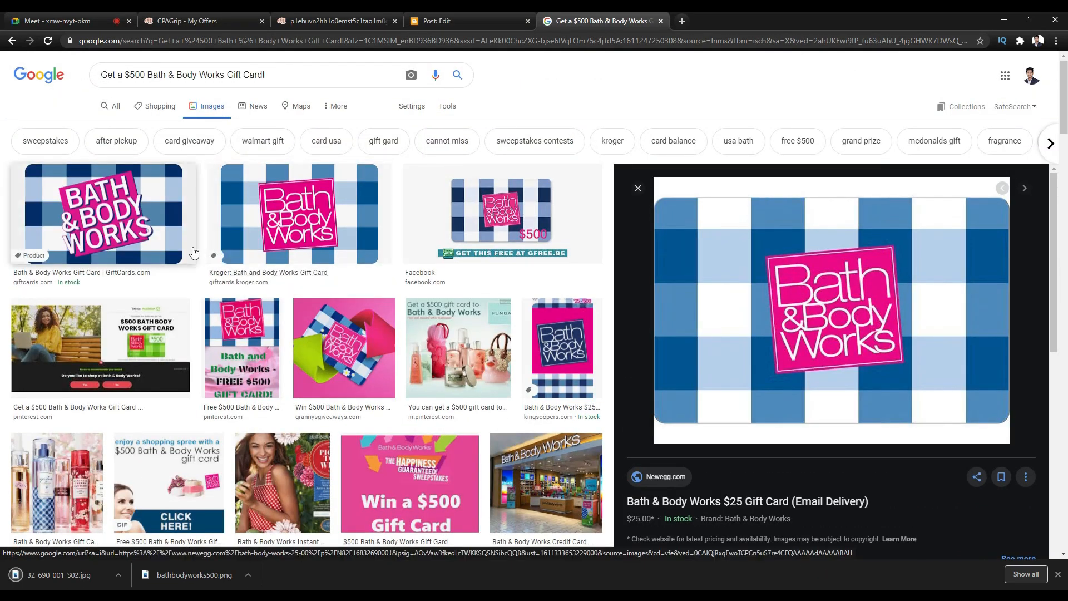
# Examine the CPAGrip offer picture against the image results and the blank Blogger post, and dismiss the downloads bar
pyautogui.click(341, 21)
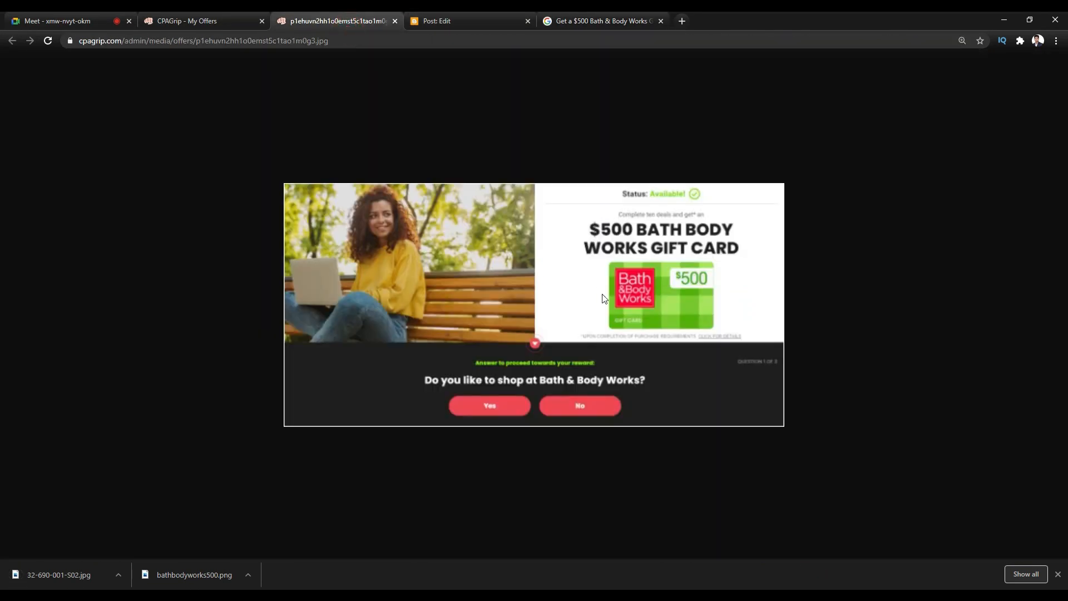
pyautogui.click(612, 21)
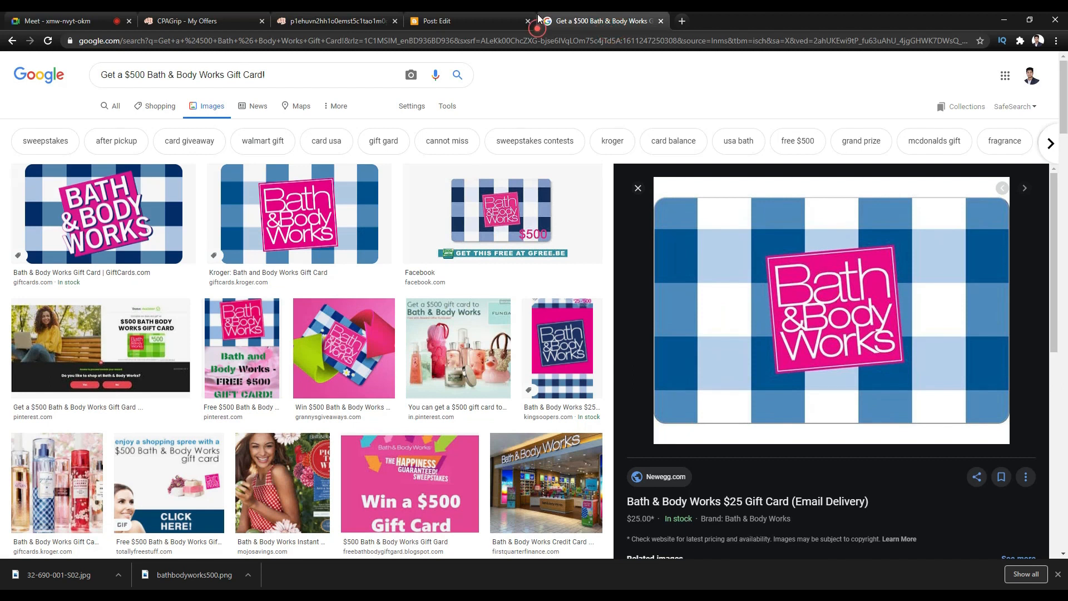
pyautogui.click(499, 18)
pyautogui.click(362, 17)
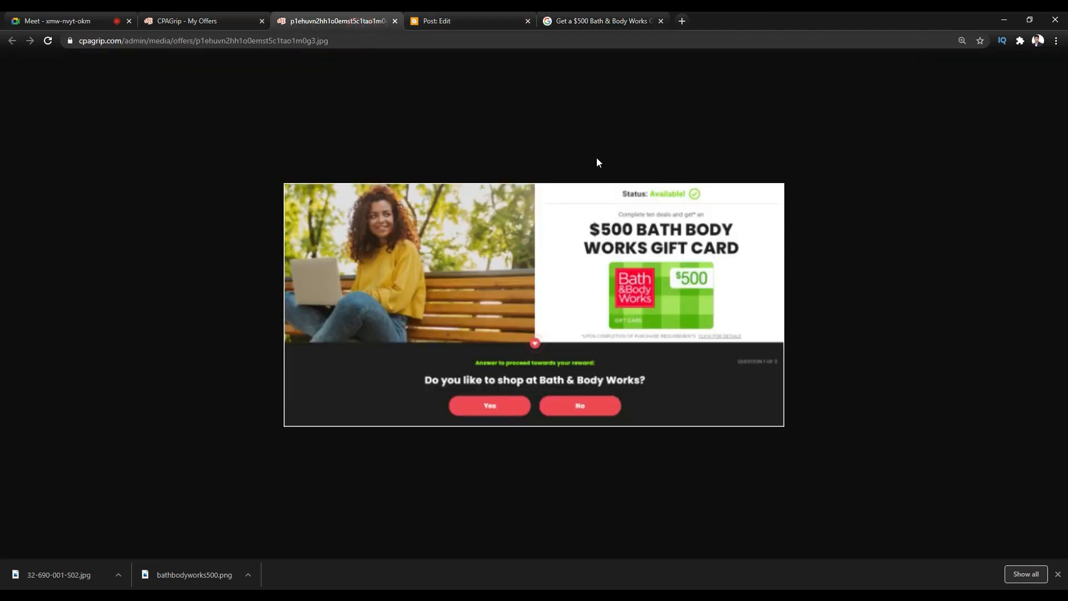
pyautogui.click(590, 20)
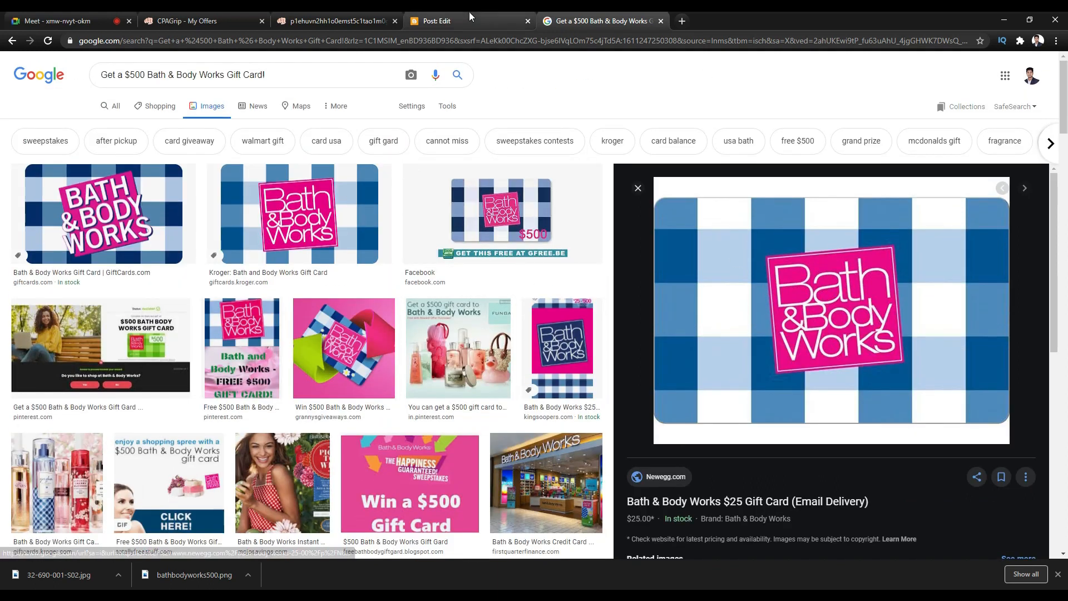
pyautogui.click(468, 16)
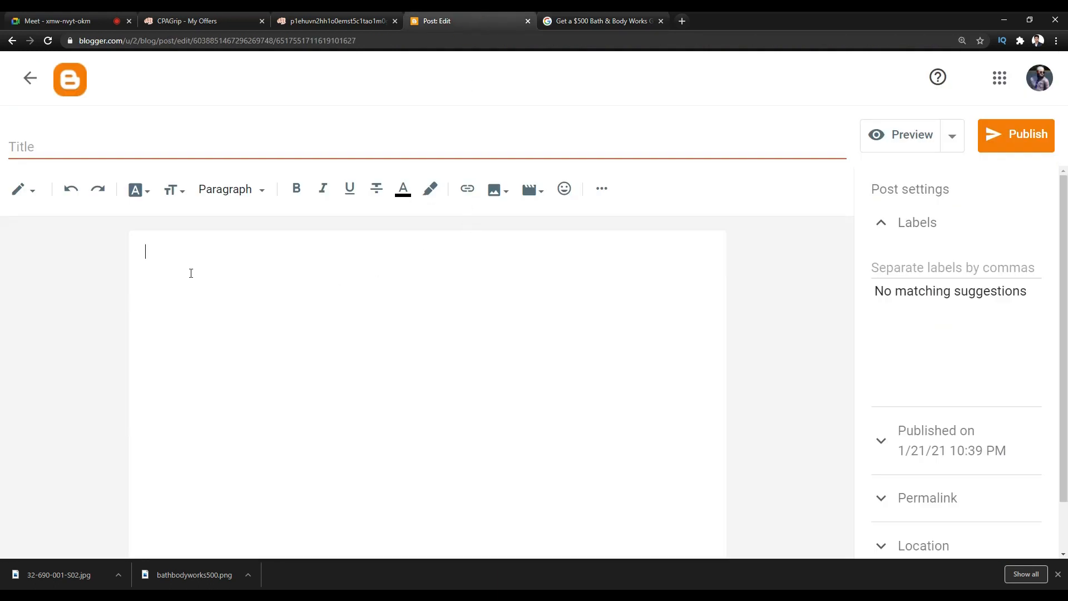
pyautogui.click(290, 14)
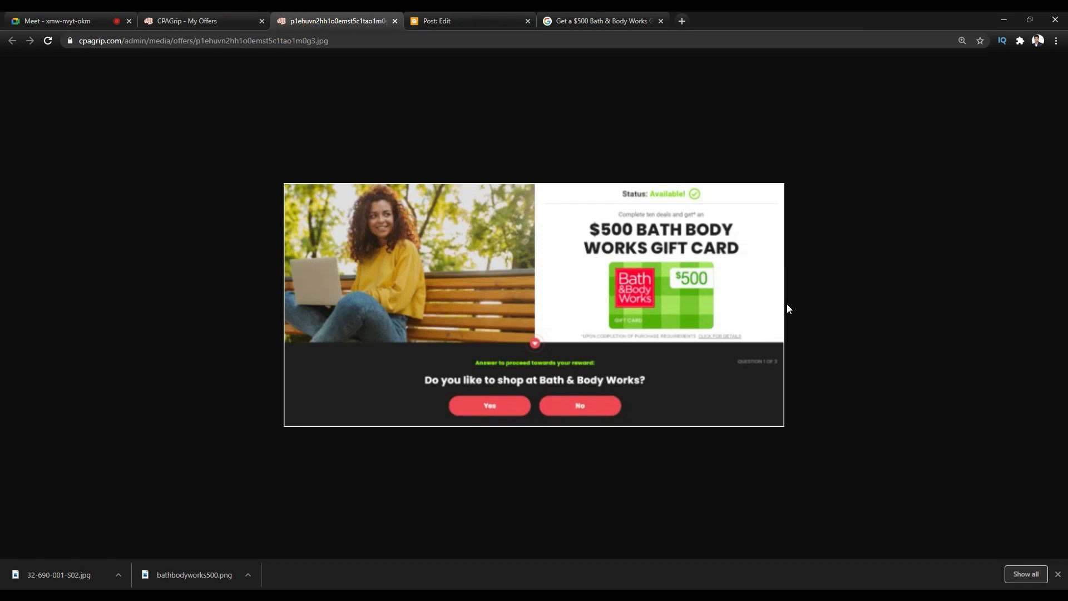
pyautogui.click(1057, 574)
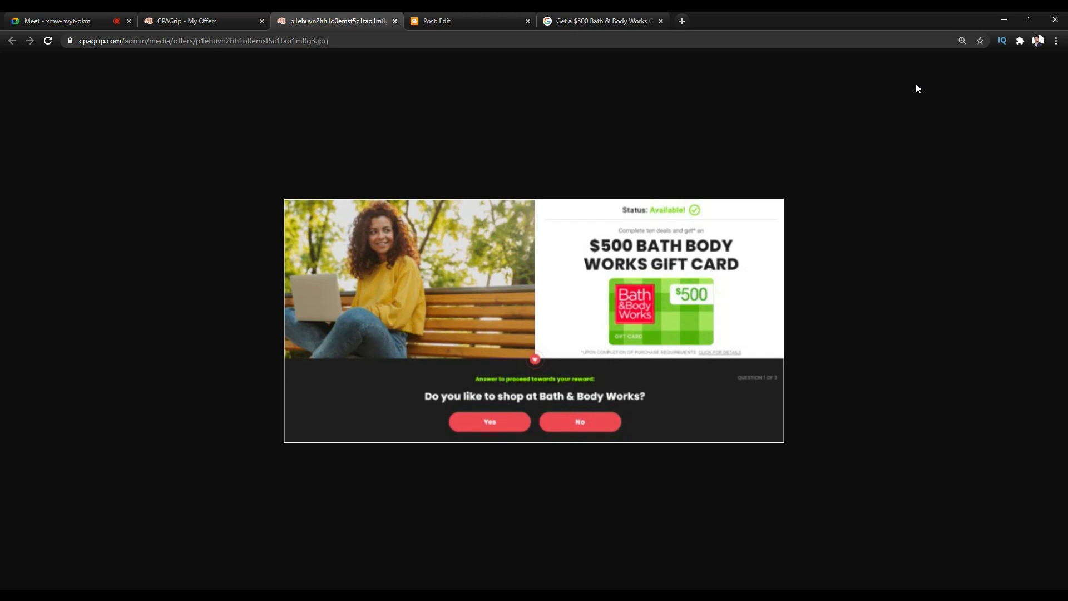
# Write "Status : Available" in the find bar beside the offer picture and copy it into the Blogger post body
pyautogui.hotkey('ctrl', 'f')
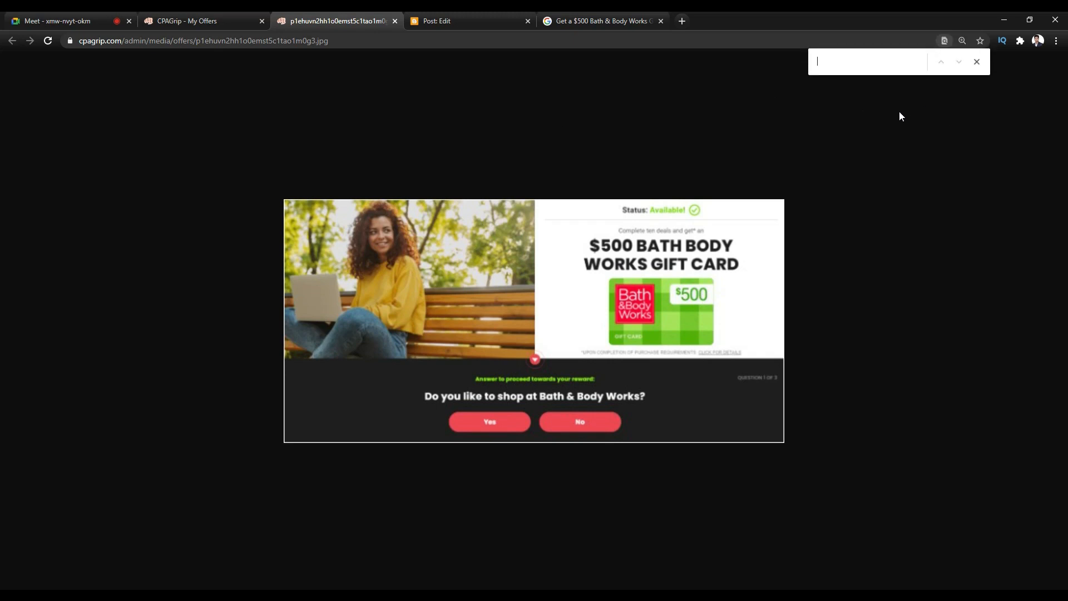
pyautogui.write('status :Available')
pyautogui.press('BackSpace')
pyautogui.hotkey('ctrl', 'a')
pyautogui.hotkey('ctrl', 'c')
pyautogui.click(512, 16)
pyautogui.hotkey('ctrl', 'v')
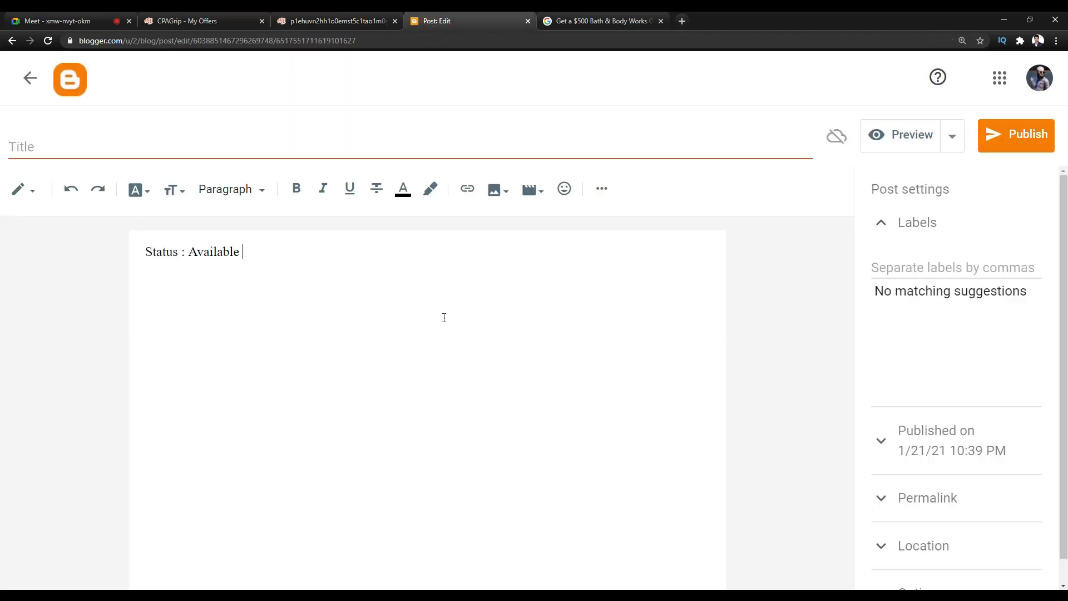
# Try the Minor Heading style on the "Status : Available" line and undo it
pyautogui.moveTo(242, 253); pyautogui.dragTo(127, 258)
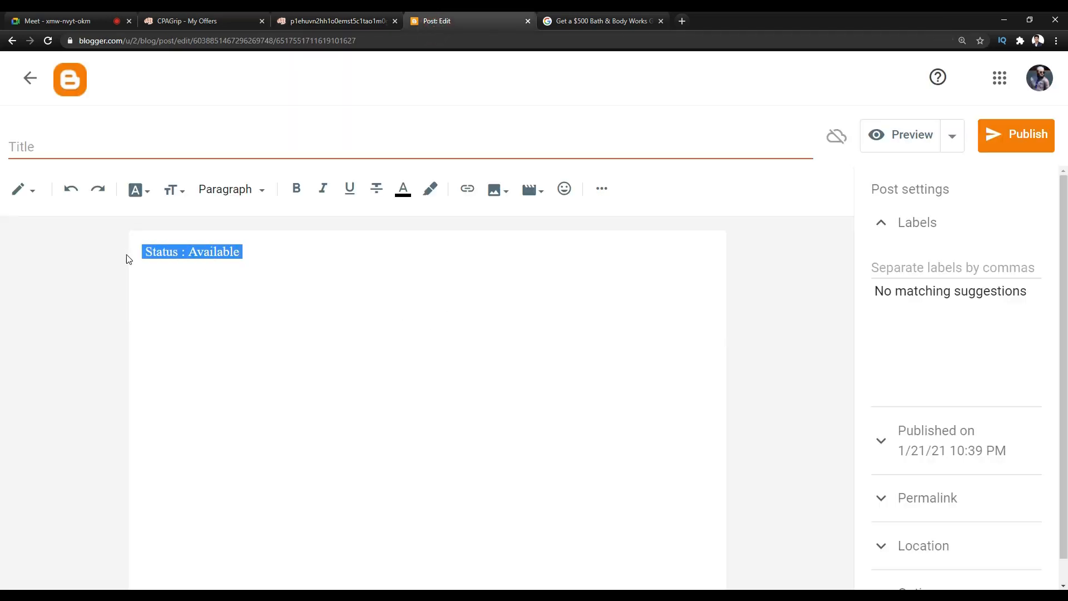
pyautogui.click(231, 190)
pyautogui.click(279, 342)
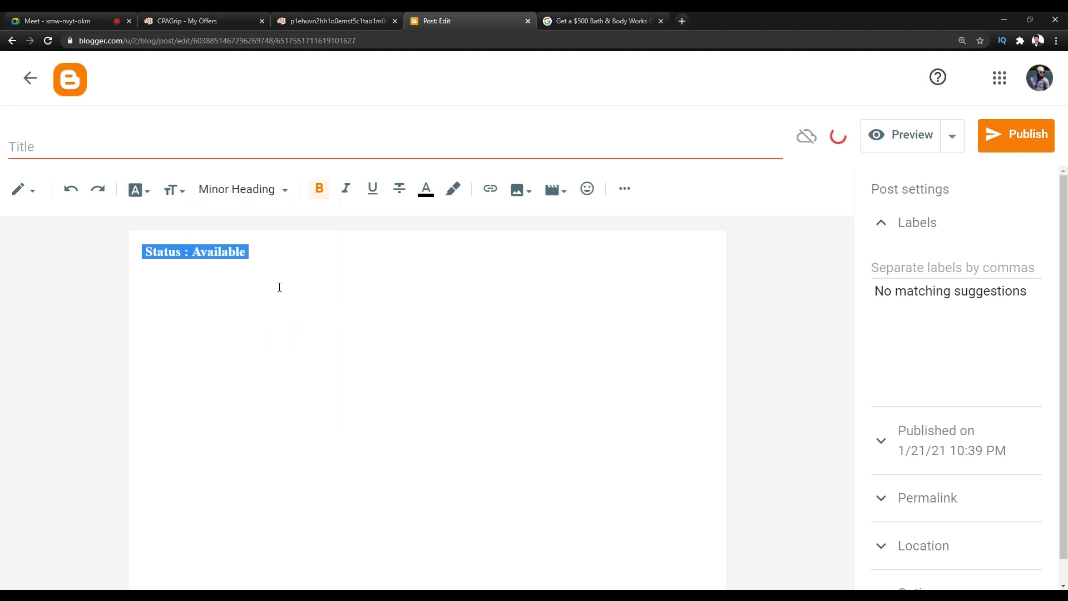
pyautogui.hotkey('ctrl', 'z')
# Insert several blank lines above the "Status : Available" line in the post body
pyautogui.click(254, 250)
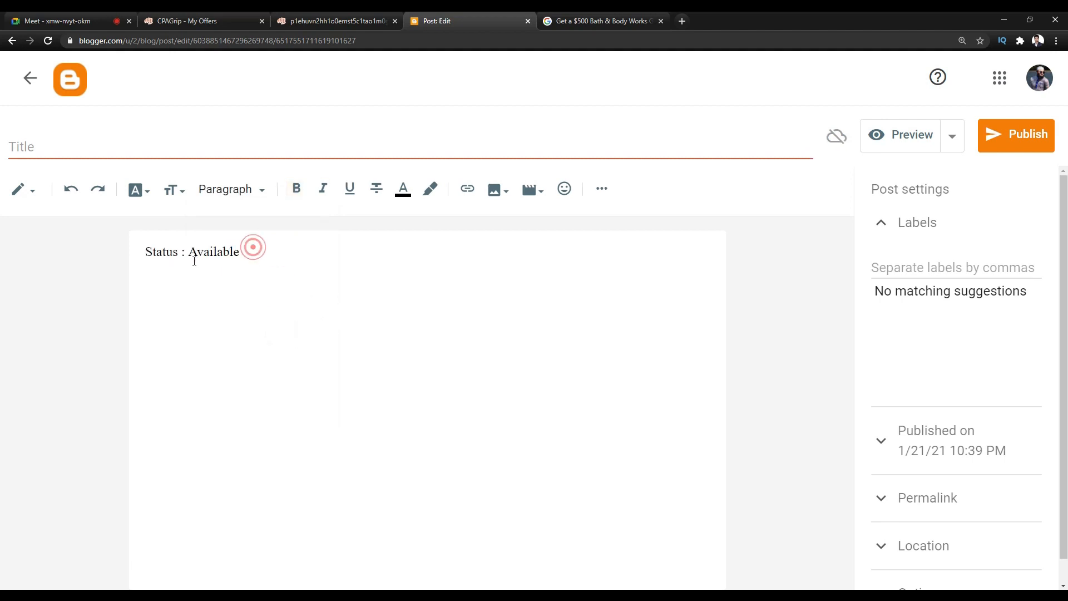
pyautogui.press('Return')
pyautogui.press('Return')
pyautogui.press('Return')
pyautogui.press('Return')
pyautogui.press('Return')
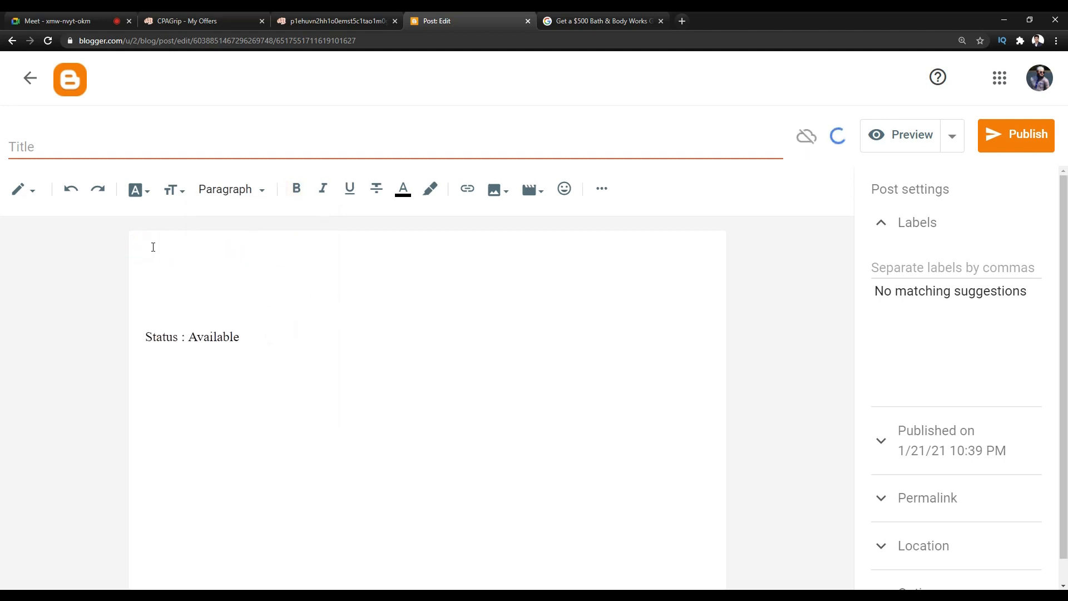
# Put the CPAGrip offer title "Get a $500 Bath & Body Works Gift Gard!" on the first line of the post body
pyautogui.click(313, 11)
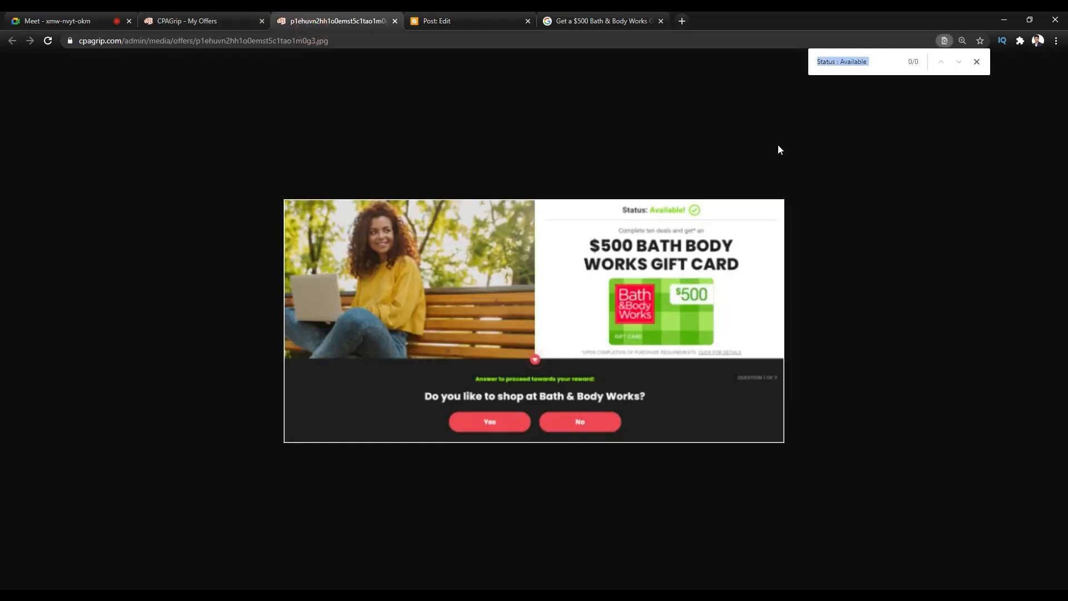
pyautogui.press('BackSpace')
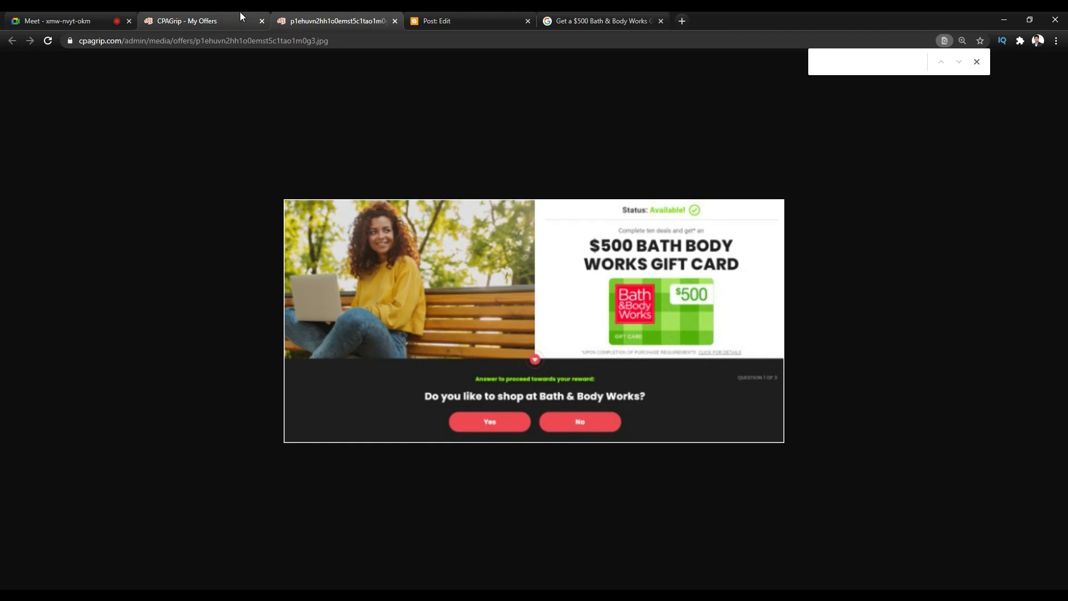
pyautogui.click(211, 11)
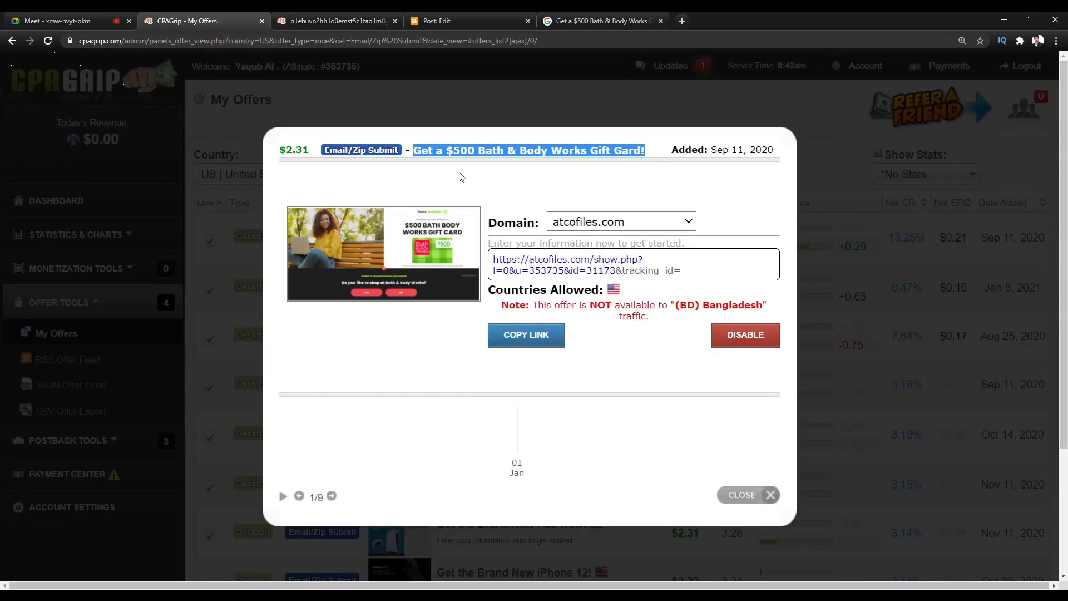
pyautogui.click(485, 21)
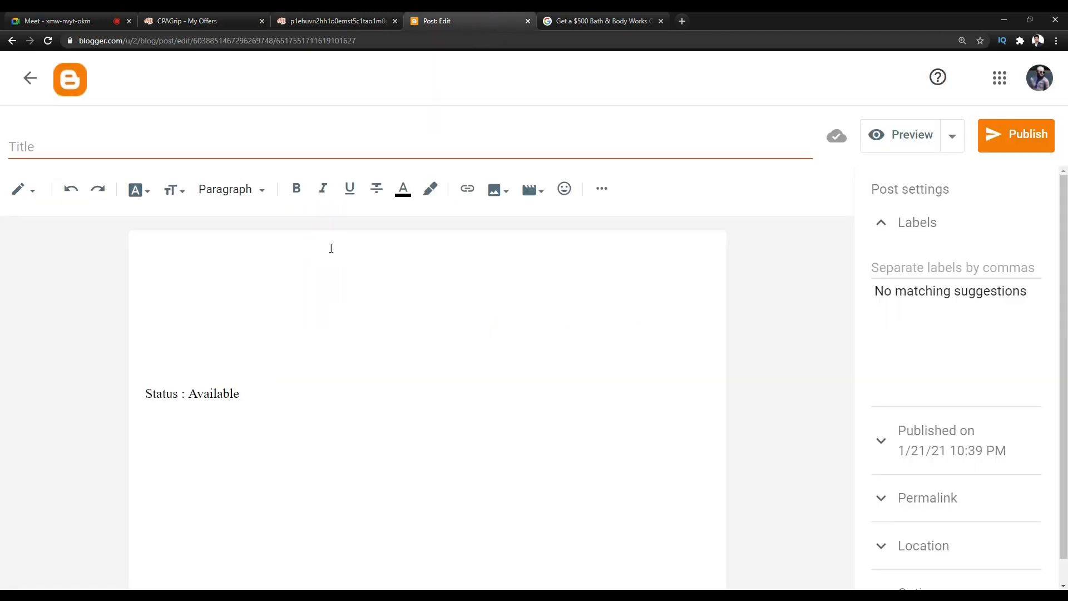
pyautogui.write('Get a $500 Bath & Body Works Gift Gard!')
# Format the offer title line in the post body as a Heading with the Largest text size
pyautogui.moveTo(403, 249); pyautogui.dragTo(133, 249)
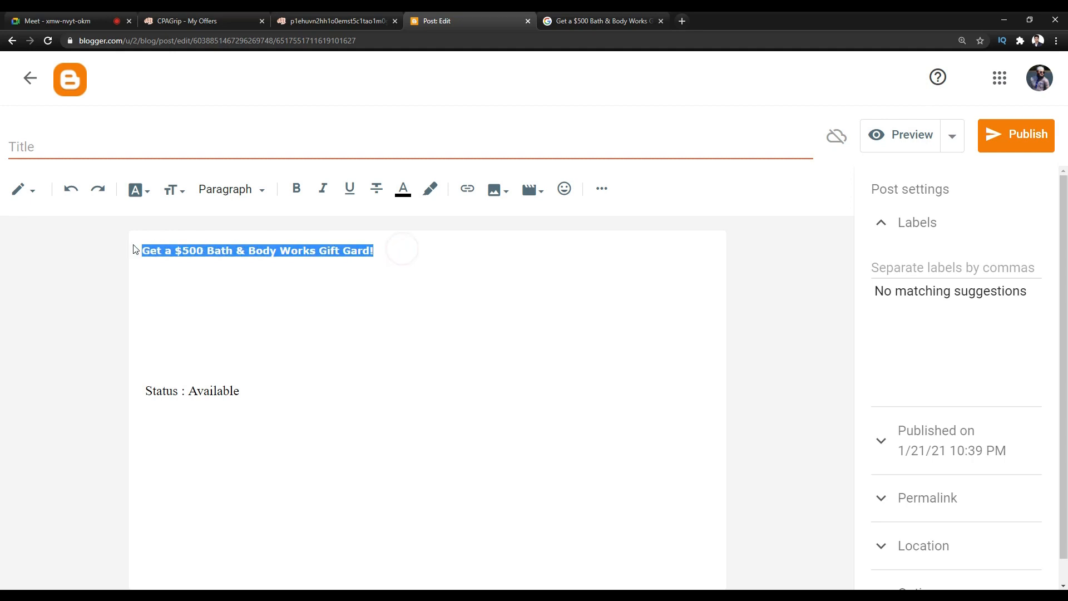
pyautogui.click(238, 189)
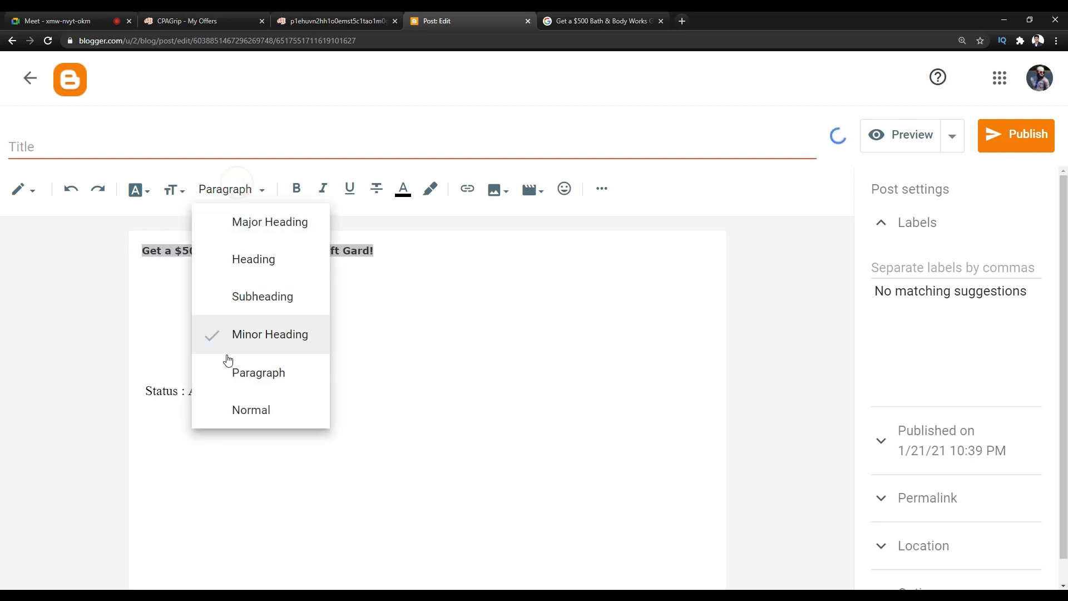
pyautogui.click(260, 270)
pyautogui.click(173, 189)
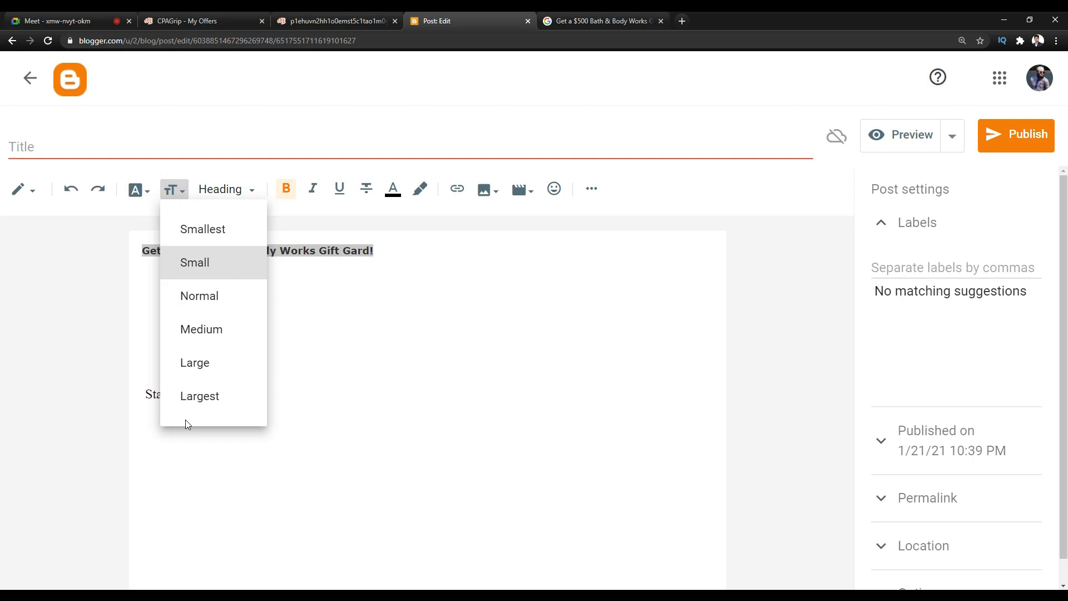
pyautogui.click(192, 403)
# Set the offer title line's font to Verdana
pyautogui.click(138, 191)
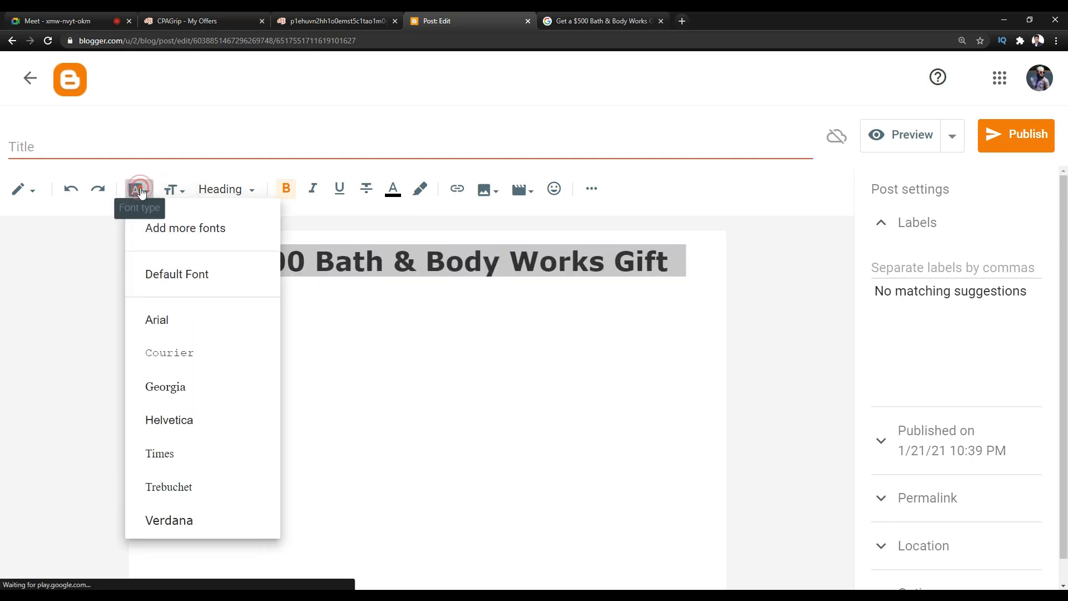
pyautogui.click(173, 527)
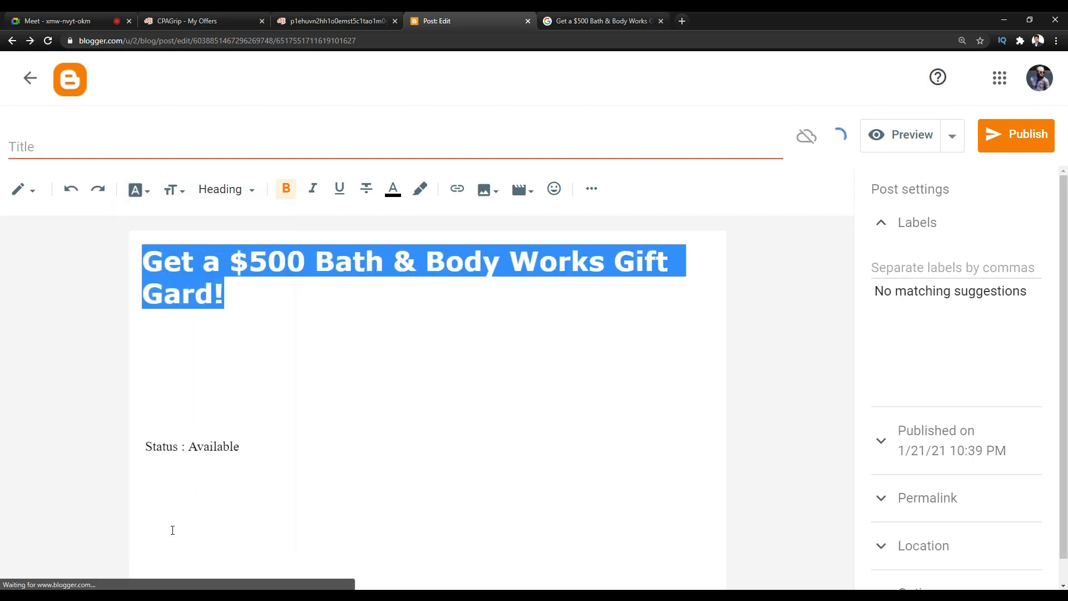
pyautogui.click(146, 189)
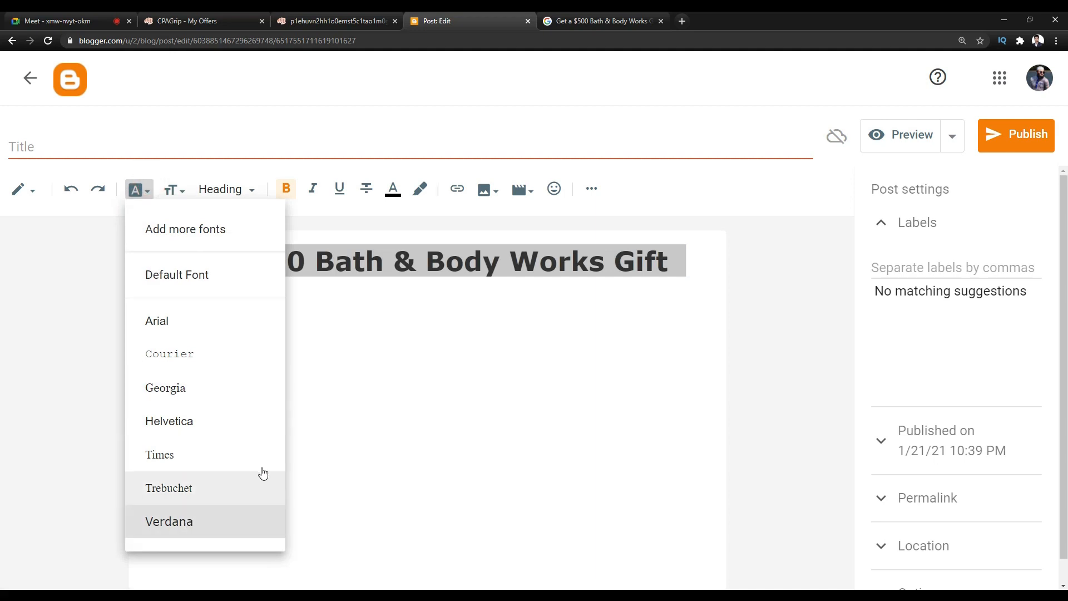
pyautogui.click(331, 410)
# Reduce the offer title line's text size to Large
pyautogui.hotkey('ctrl', '+')
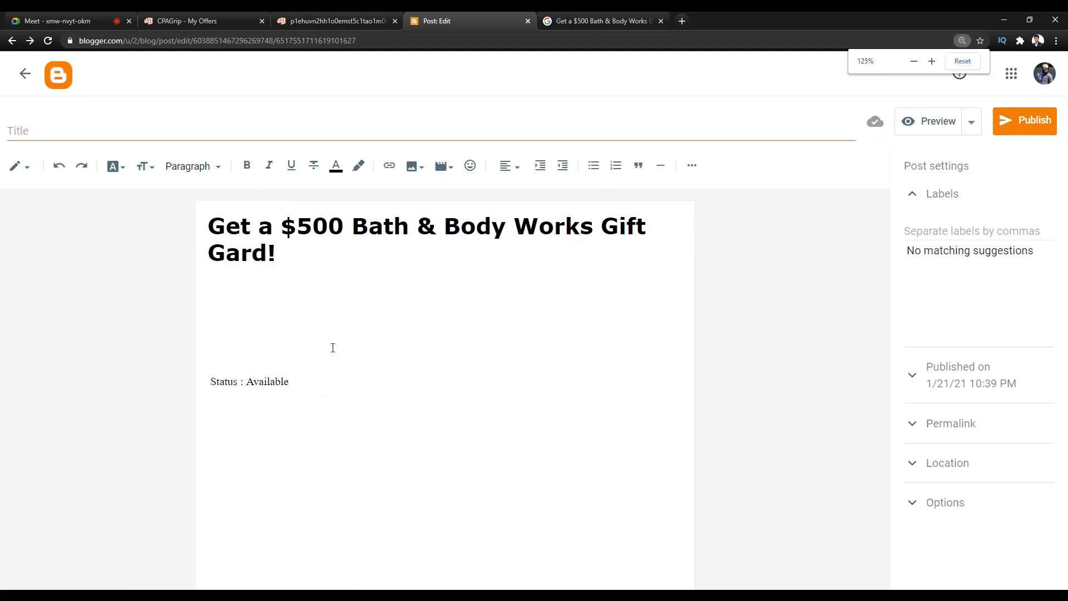
pyautogui.moveTo(306, 255)
pyautogui.mouseDown()
pyautogui.moveTo(298, 241)
pyautogui.moveTo(191, 214)
pyautogui.moveTo(291, 250)
pyautogui.mouseUp()
pyautogui.click(227, 229)
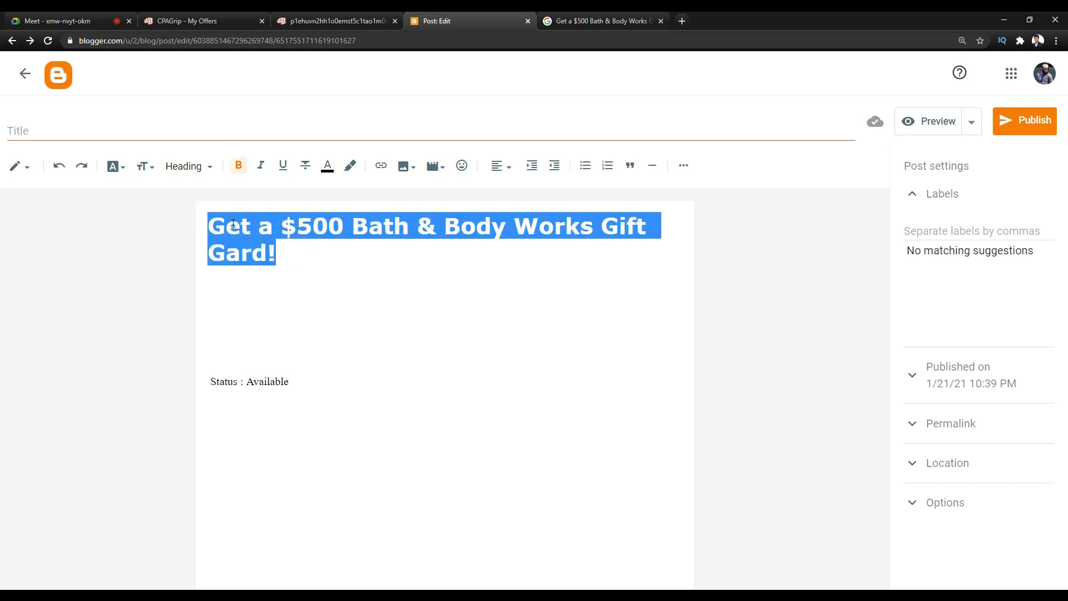
pyautogui.click(305, 265)
pyautogui.moveTo(211, 225); pyautogui.dragTo(298, 248)
pyautogui.click(208, 165)
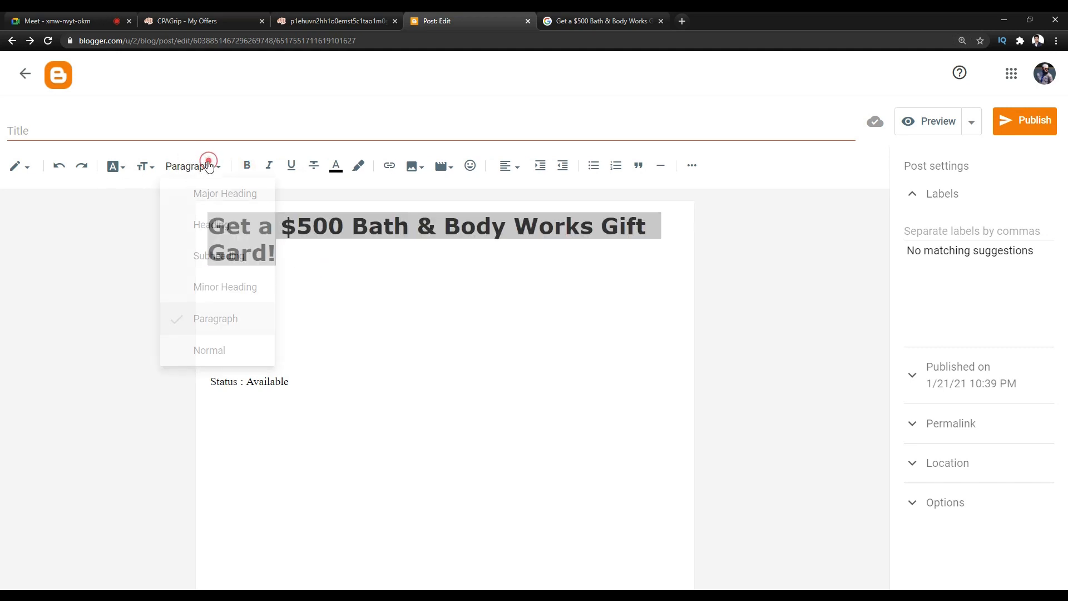
pyautogui.click(201, 165)
pyautogui.click(146, 166)
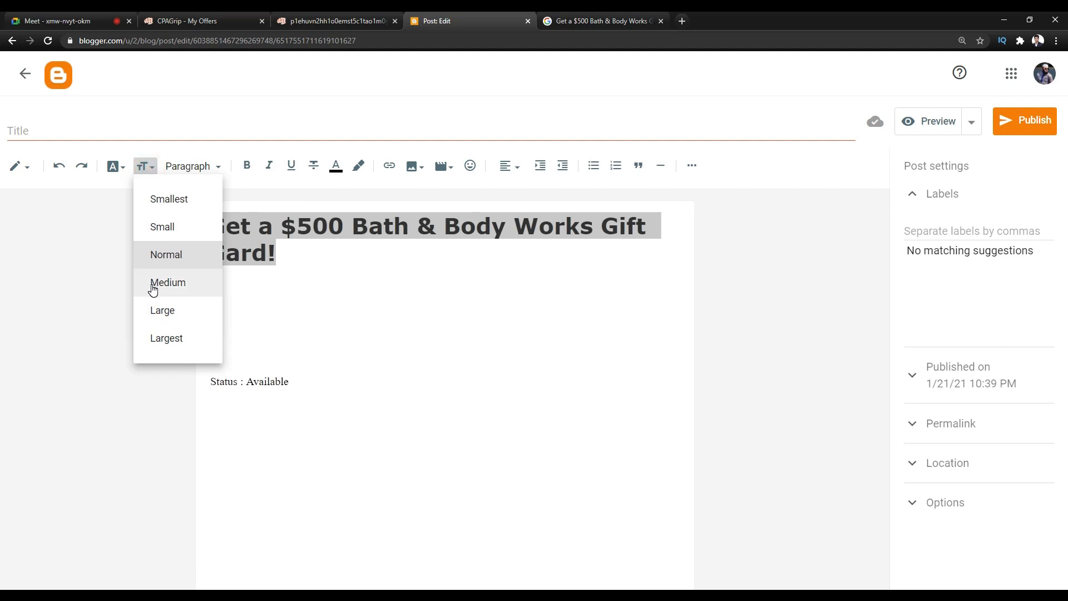
pyautogui.click(152, 287)
pyautogui.click(140, 163)
pyautogui.click(159, 306)
pyautogui.click(370, 289)
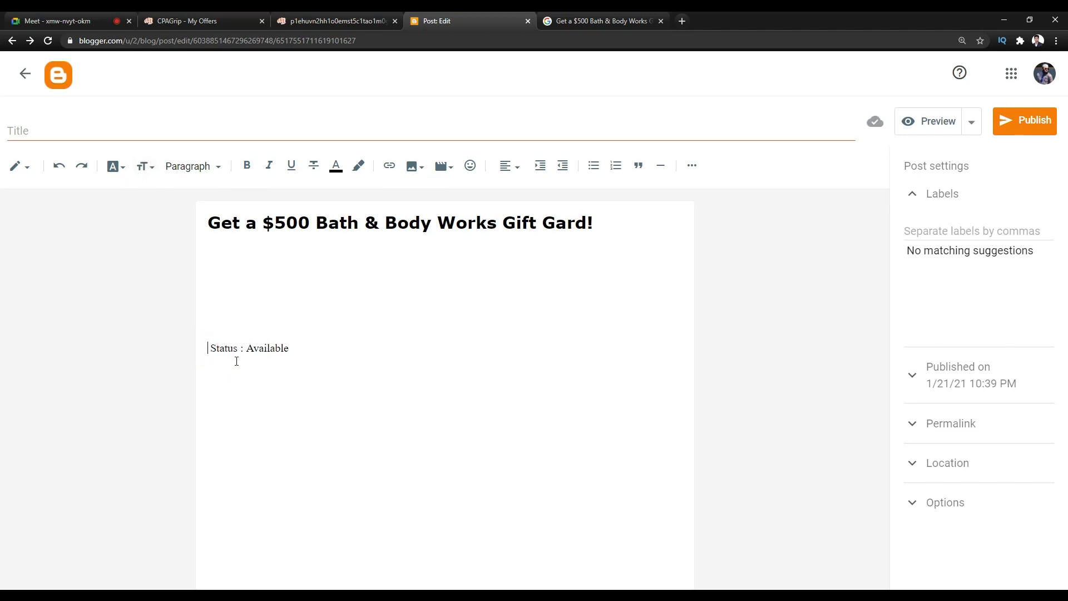
# Remove the blank lines between the offer title and the "Status : Available" line, keeping the status directly below the title
pyautogui.press('BackSpace')
pyautogui.press('BackSpace')
pyautogui.press('BackSpace')
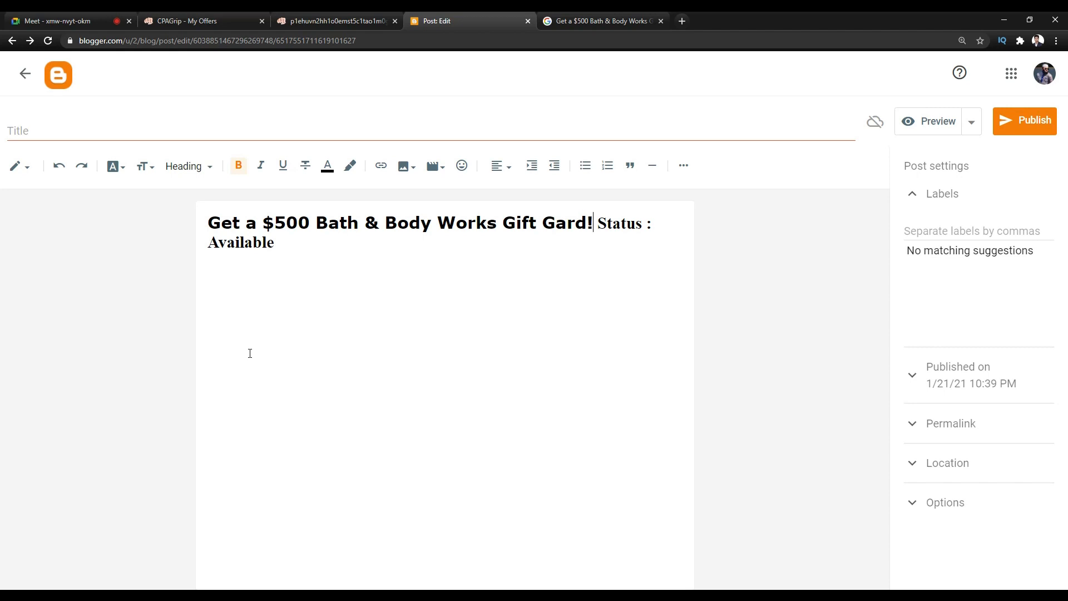
pyautogui.press('Return')
# Center-align the offer title and the "Status : Available" line
pyautogui.moveTo(221, 254); pyautogui.dragTo(207, 221)
pyautogui.click(490, 164)
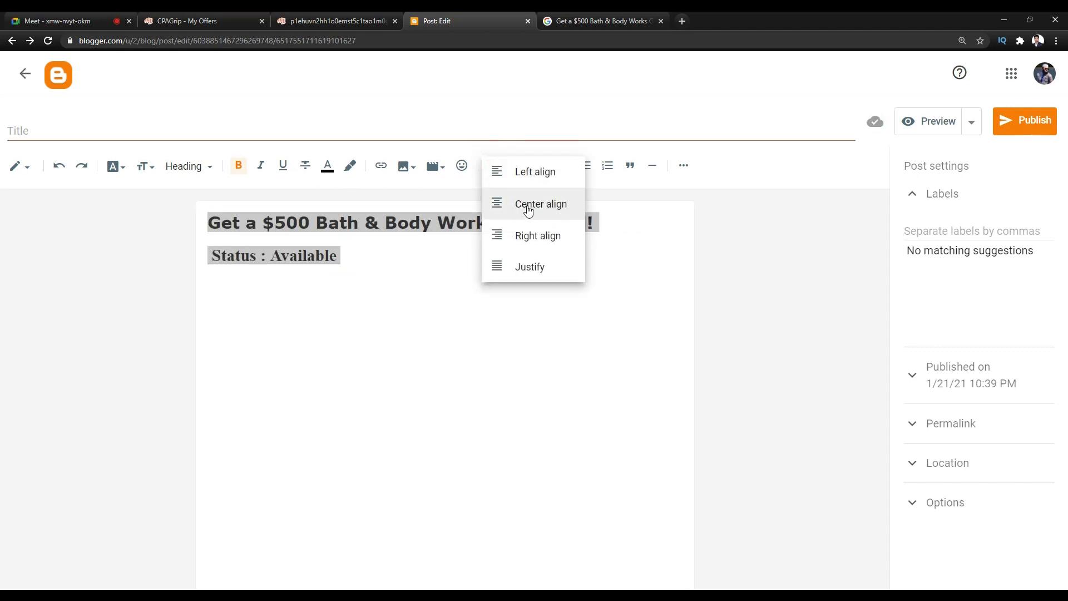
pyautogui.click(525, 205)
pyautogui.click(498, 308)
pyautogui.click(520, 258)
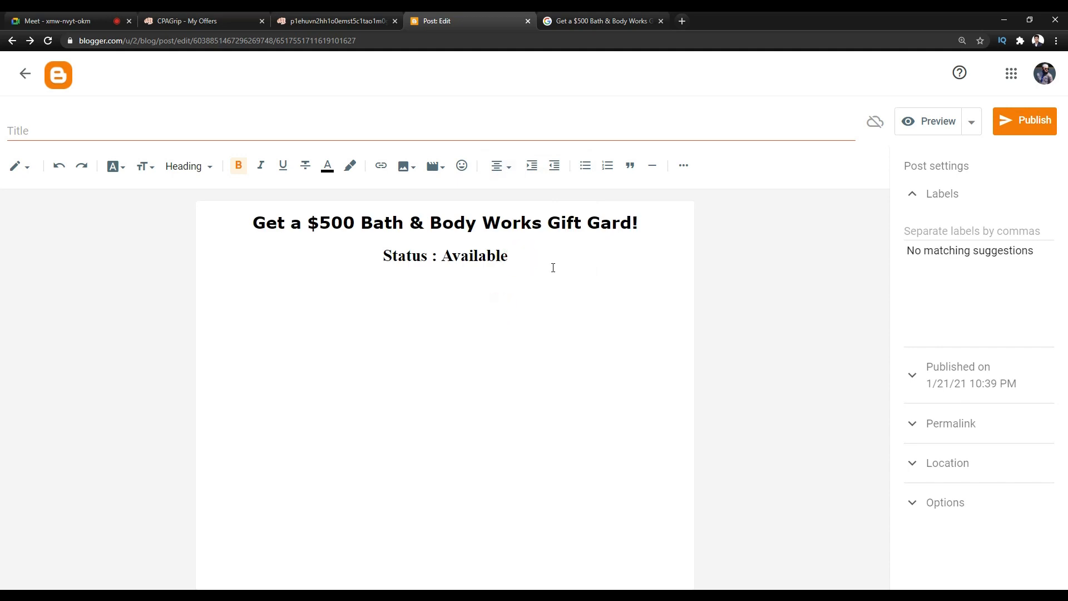
# Add a new line below "Status : Available" in the post body and consult the CPAGrip offer image for the layout
pyautogui.press('Return')
pyautogui.click(301, 21)
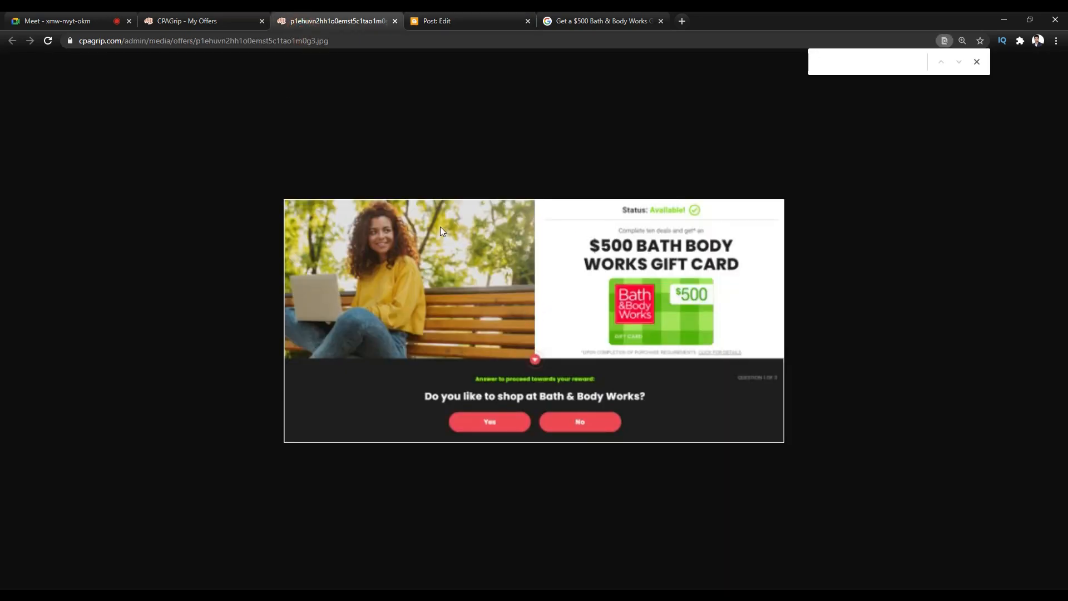
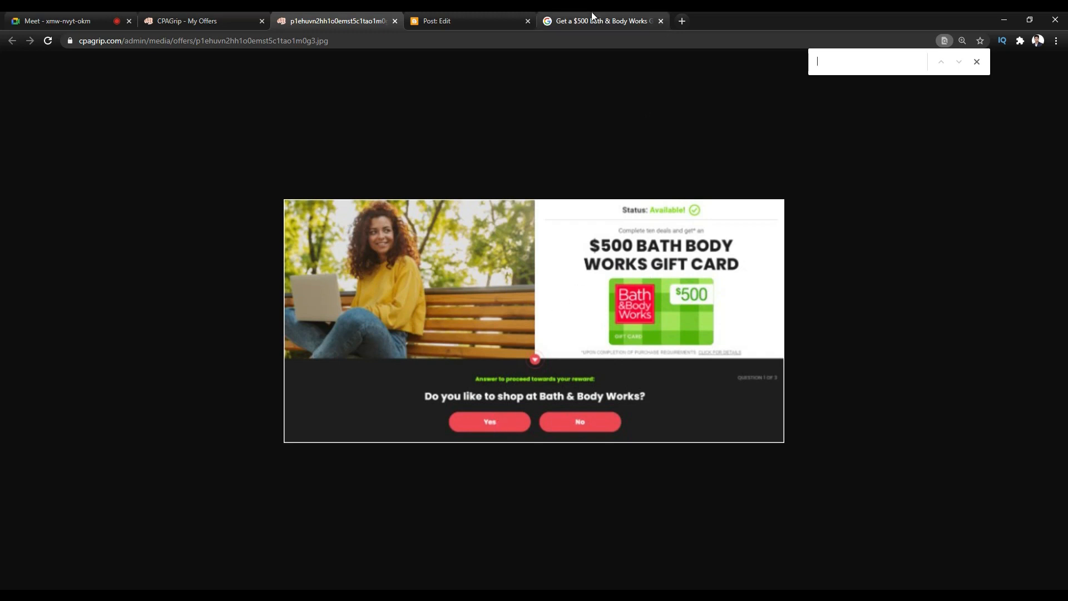
pyautogui.click(484, 22)
pyautogui.click(507, 259)
pyautogui.click(536, 307)
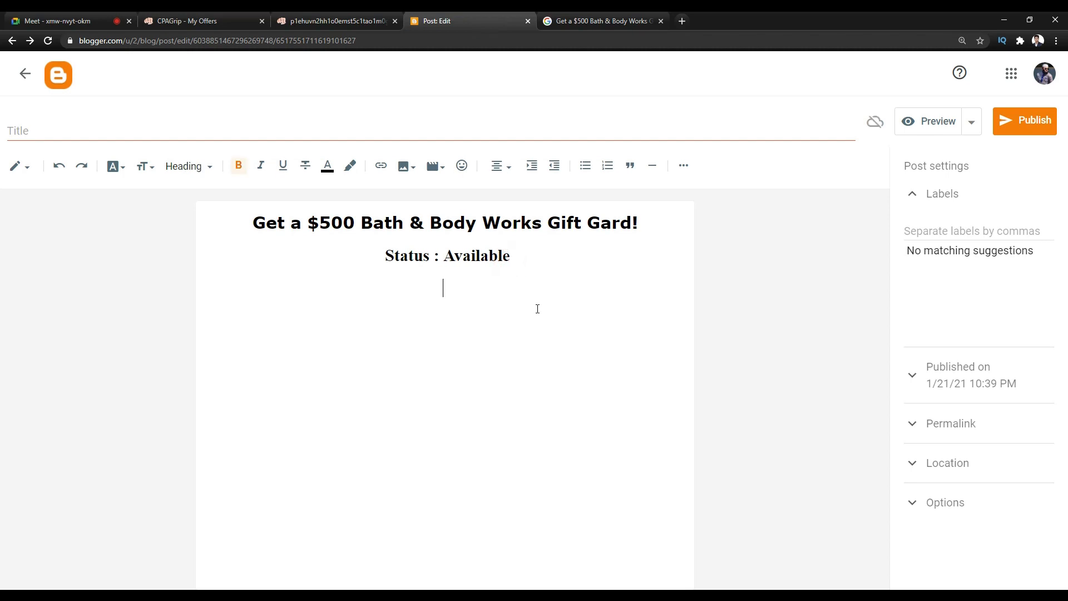
# Upload the bathbodyworks500 PNG gift card image from Downloads and insert it below the status line
pyautogui.click(405, 165)
pyautogui.click(460, 211)
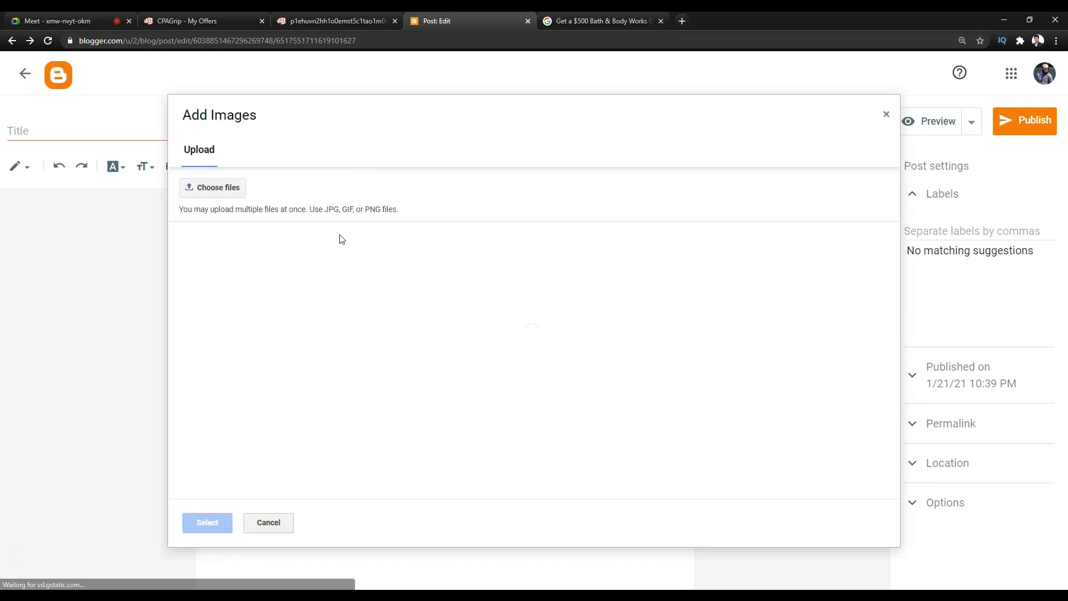
pyautogui.click(216, 184)
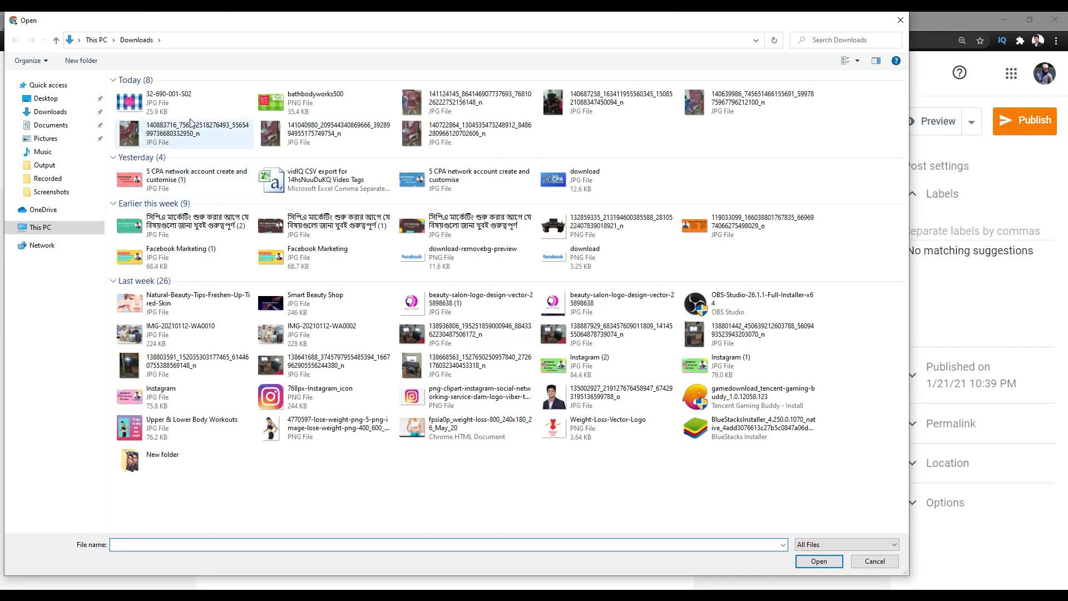
pyautogui.doubleClick(289, 99)
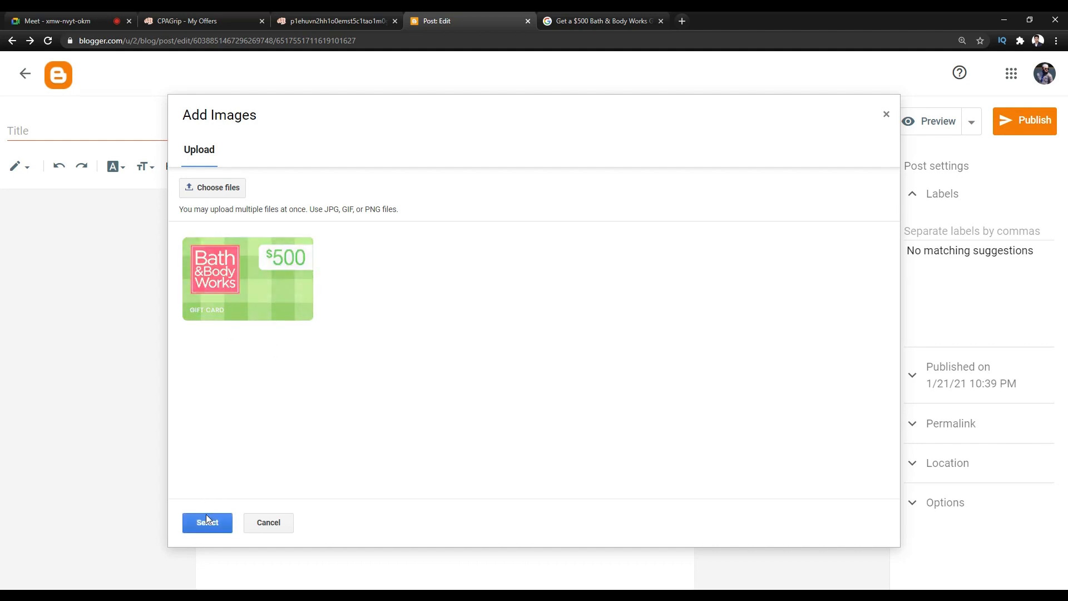
pyautogui.click(205, 517)
pyautogui.click(617, 371)
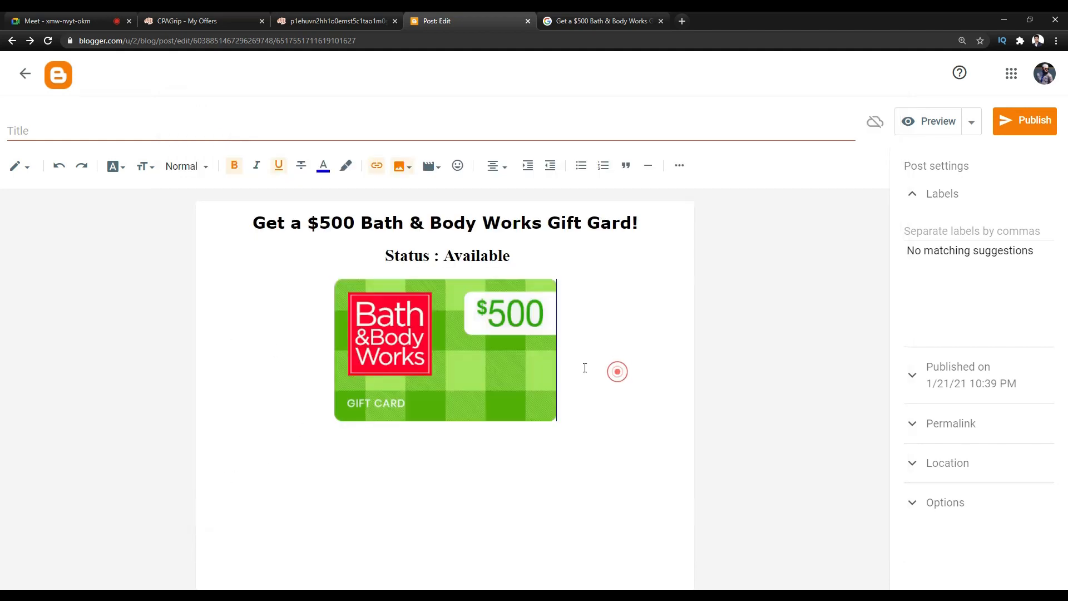
pyautogui.click(520, 356)
pyautogui.click(608, 410)
pyautogui.click(616, 420)
# Cut the offer title and status lines from the post body
pyautogui.moveTo(523, 254); pyautogui.dragTo(231, 206)
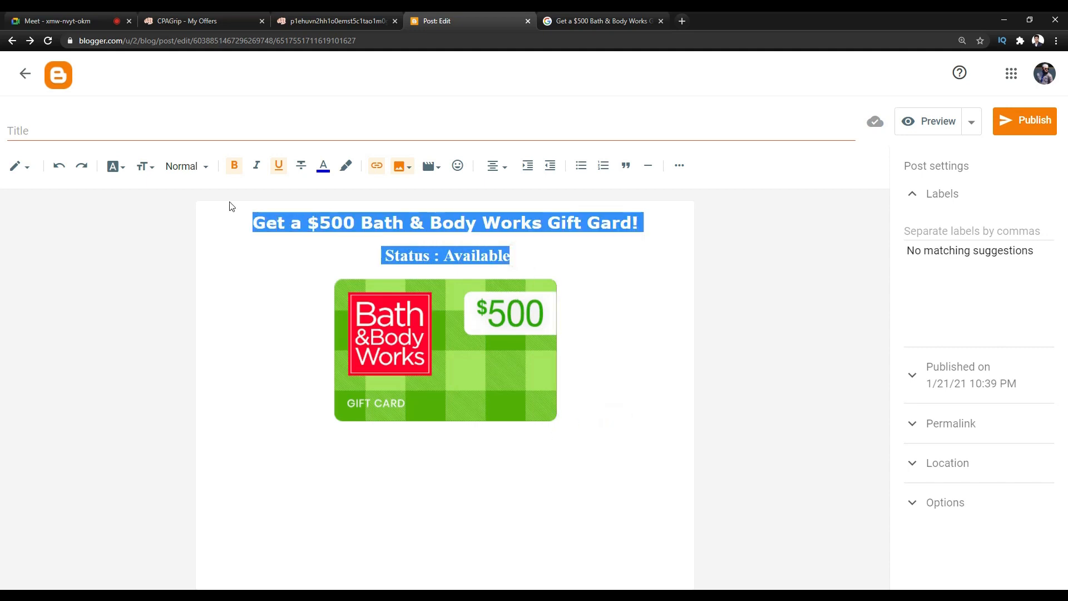
pyautogui.rightClick(368, 221)
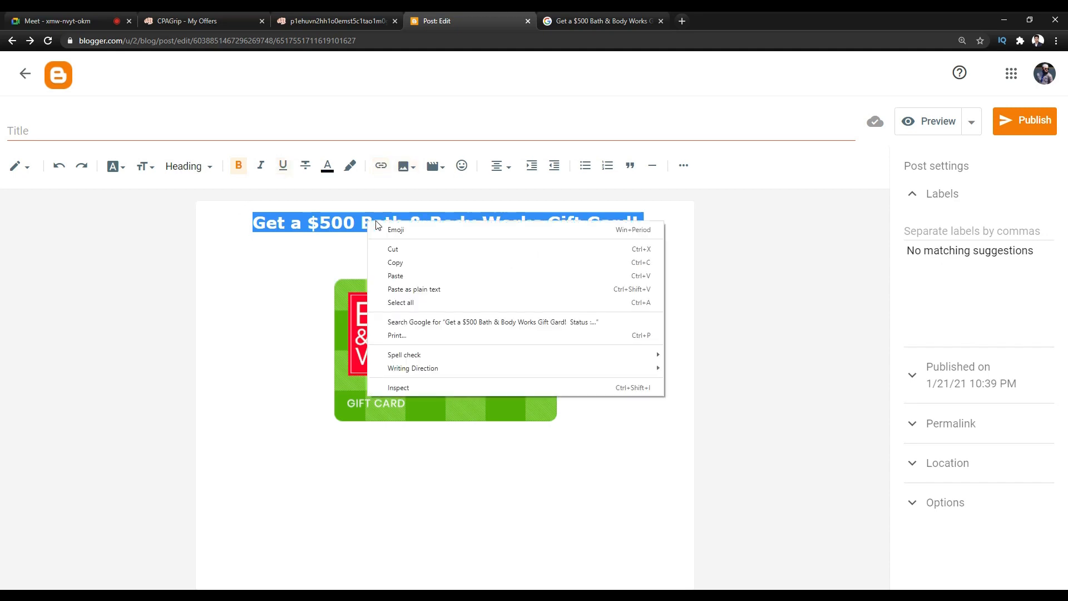
pyautogui.click(397, 248)
# Create a new text document on the desktop, open it in Notepad and paste the cut title and status lines
pyautogui.click(1004, 19)
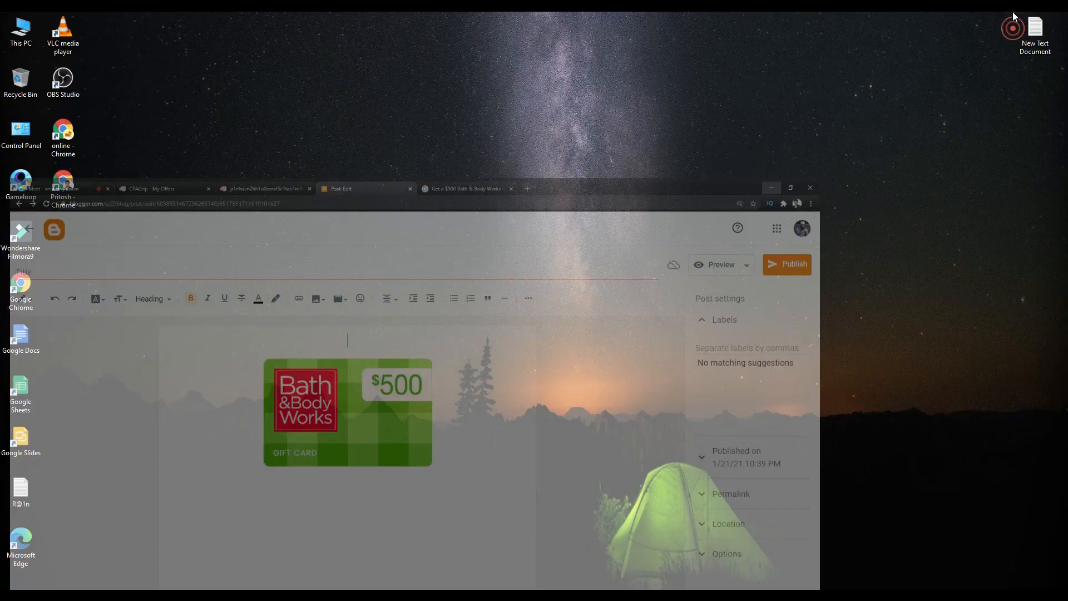
pyautogui.rightClick(707, 99)
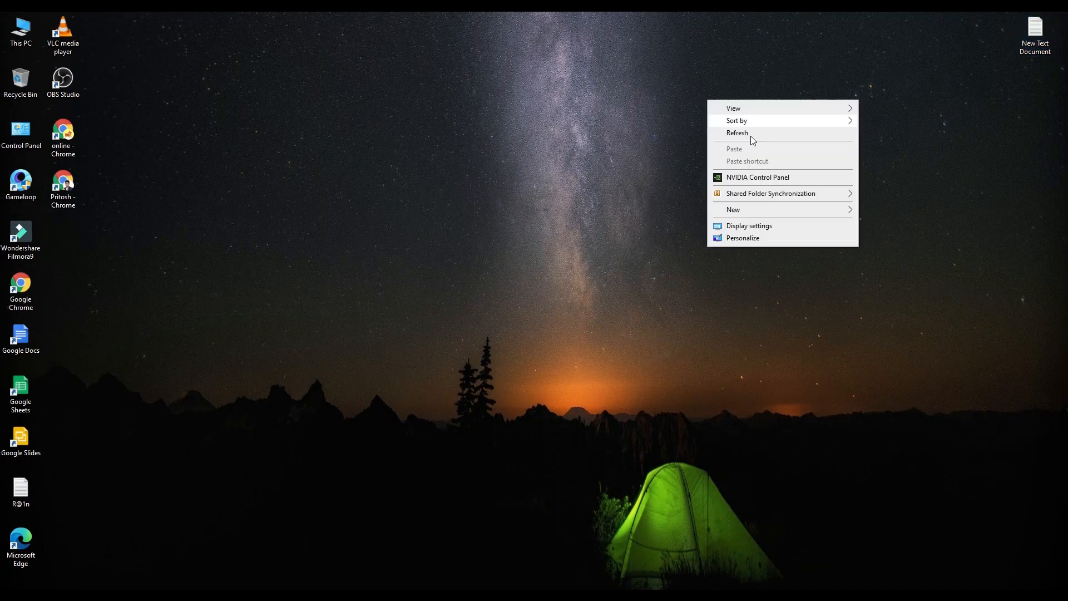
pyautogui.click(387, 275)
pyautogui.rightClick(457, 268)
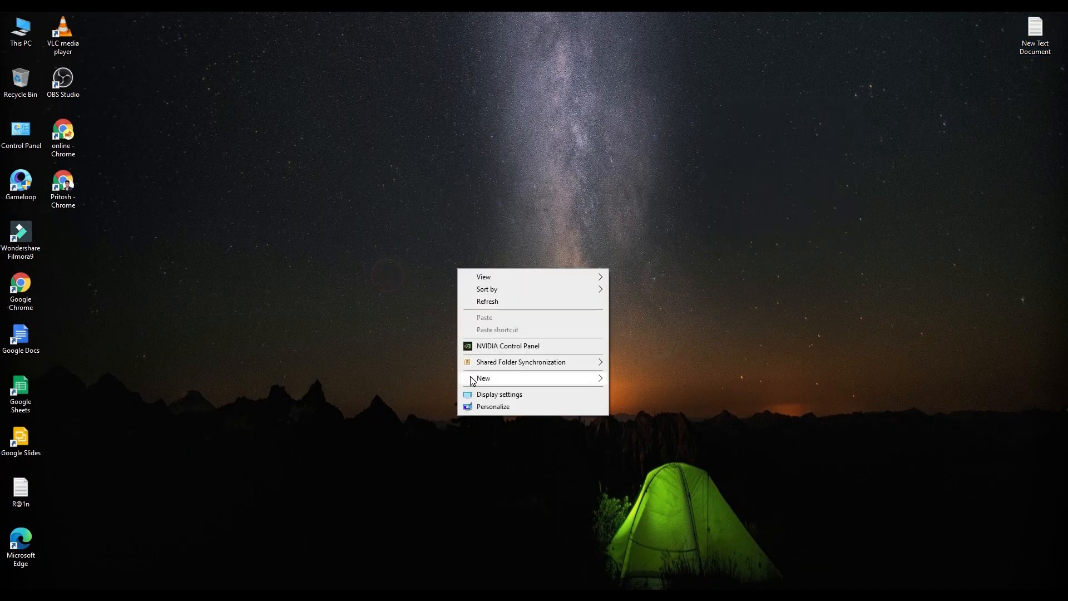
pyautogui.moveTo(478, 378)
pyautogui.click(646, 469)
pyautogui.press('Return')
pyautogui.doubleClick(496, 283)
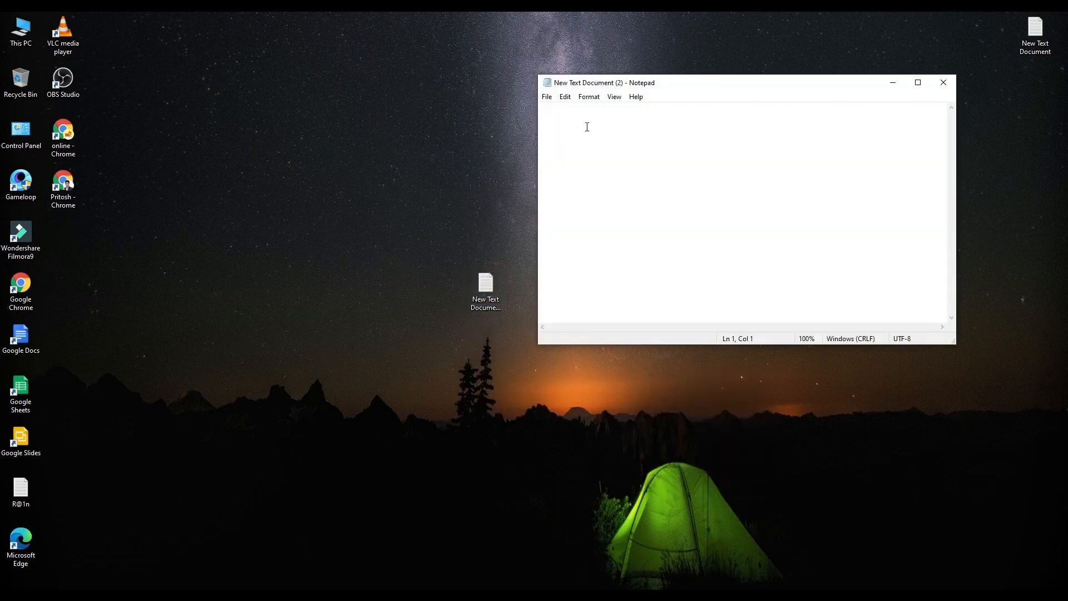
pyautogui.hotkey('ctrl', 'v')
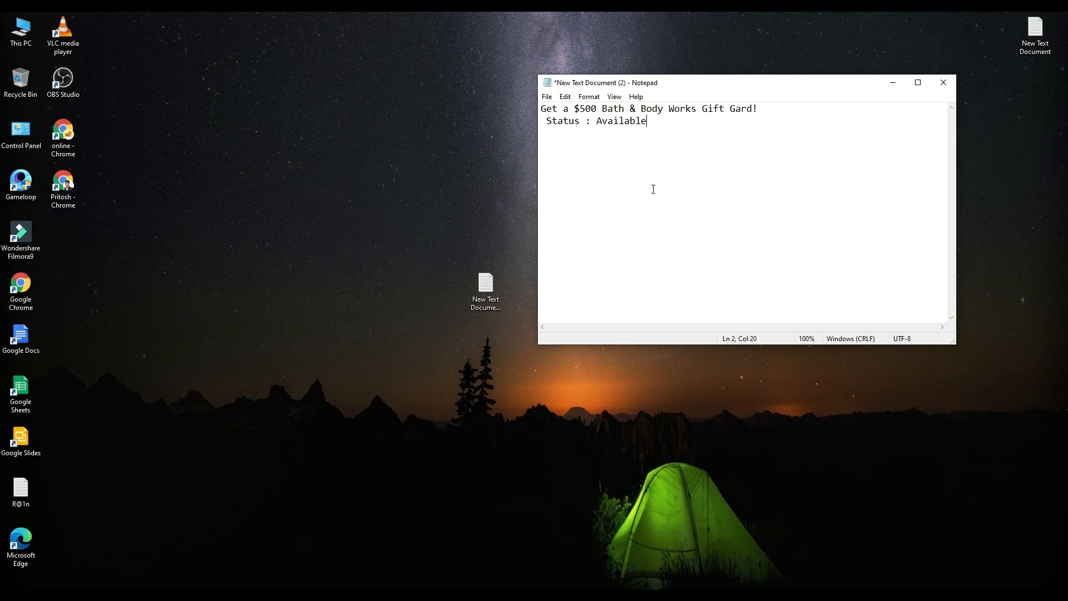
# Copy all the text from Notepad and paste it back above the gift card image in the Blogger post
pyautogui.hotkey('ctrl', 'a')
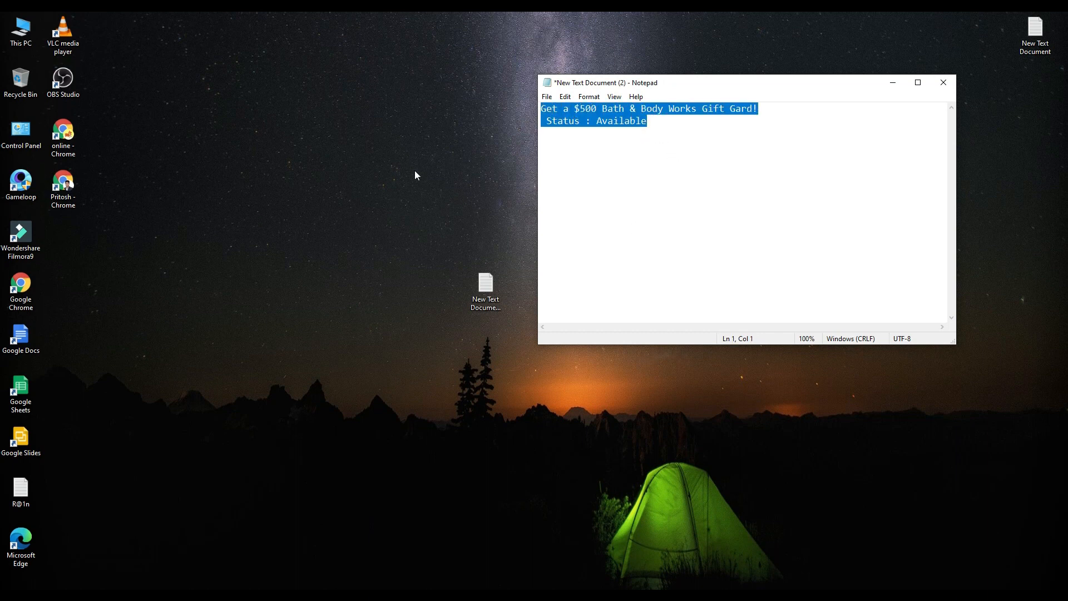
pyautogui.click(95, 595)
pyautogui.click(69, 548)
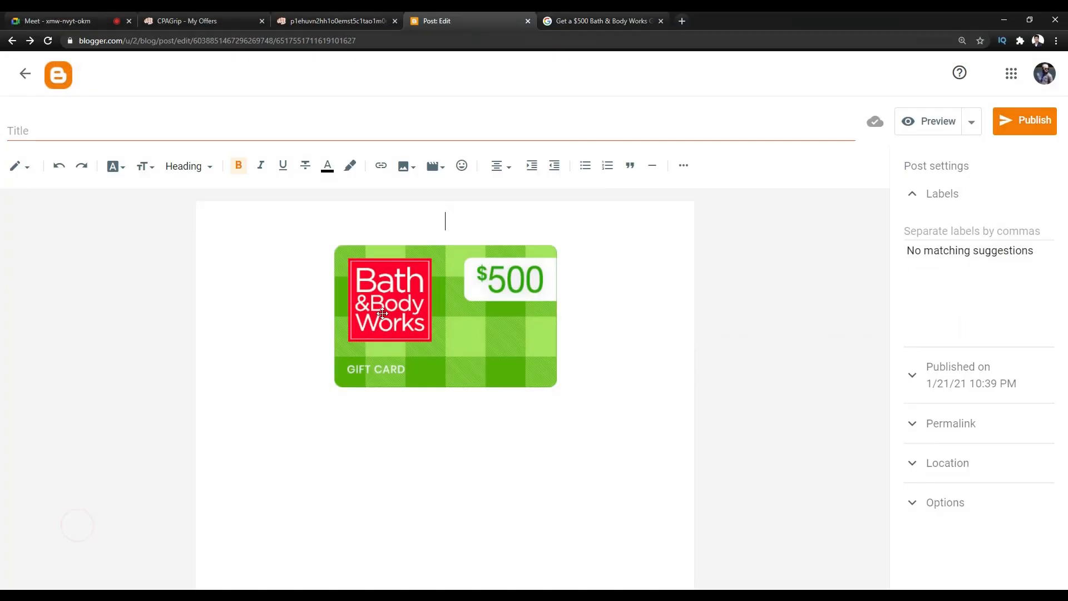
pyautogui.hotkey('ctrl', 'v')
pyautogui.moveTo(547, 256)
pyautogui.mouseDown()
pyautogui.moveTo(457, 258)
pyautogui.moveTo(530, 259)
pyautogui.mouseUp()
pyautogui.click(528, 259)
# Compare the post's layout with the CPAGrip offer image
pyautogui.click(576, 298)
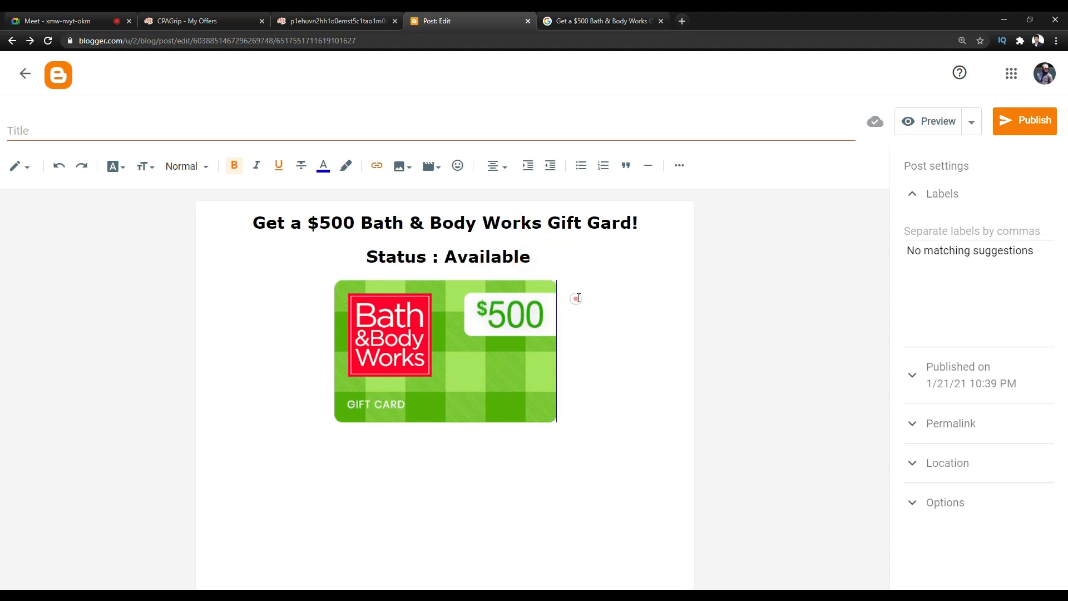
pyautogui.click(621, 347)
pyautogui.click(332, 12)
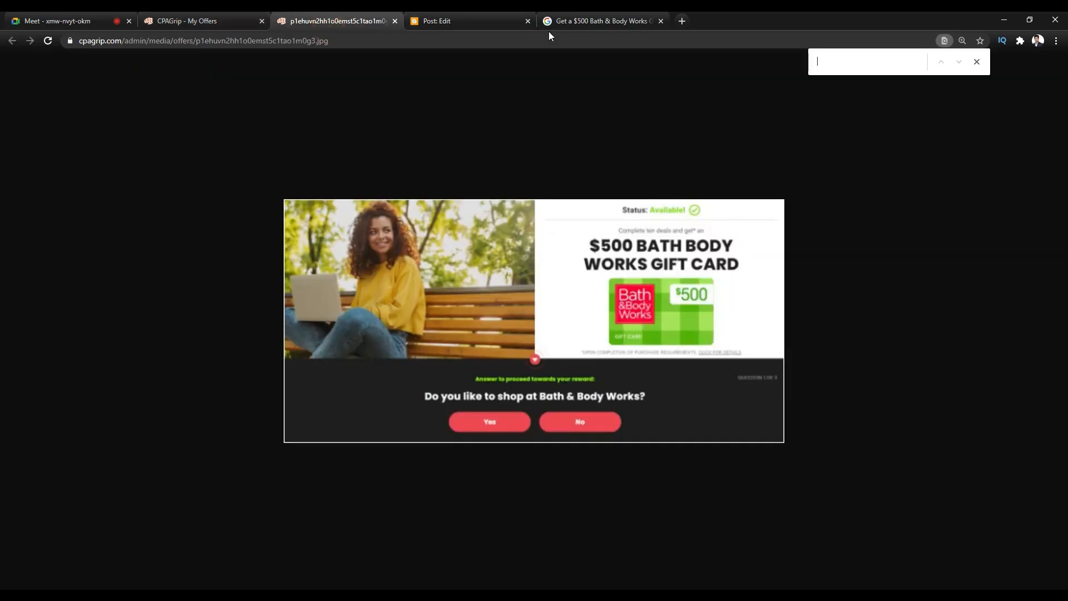
pyautogui.click(484, 12)
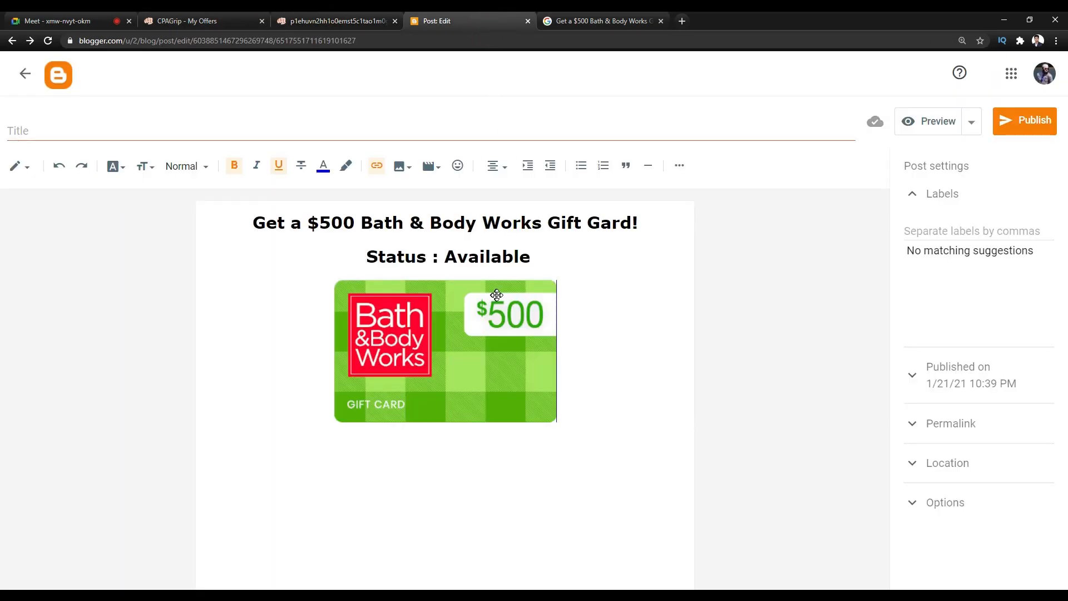
pyautogui.click(474, 342)
pyautogui.click(579, 351)
# Write "Do you like to shop at bath & body works?" in the offer image page's find field and copy it
pyautogui.click(353, 13)
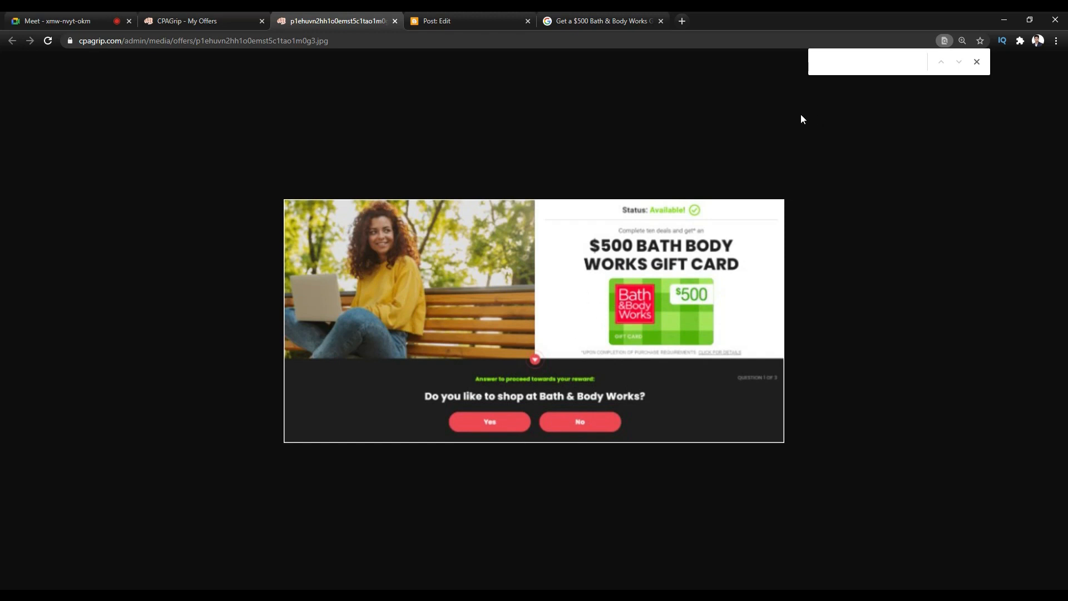
pyautogui.write('Do y')
pyautogui.write('ou l')
pyautogui.write('ike to ')
pyautogui.write('shop')
pyautogui.write(' at bath &')
pyautogui.write(' bod')
pyautogui.write('y ')
pyautogui.write('w')
pyautogui.write('or')
pyautogui.write('ke')
pyautogui.press('BackSpace')
pyautogui.write('s?')
pyautogui.hotkey('ctrl', 'a')
# Paste the copied question below the gift card image in the Blogger post
pyautogui.click(435, 20)
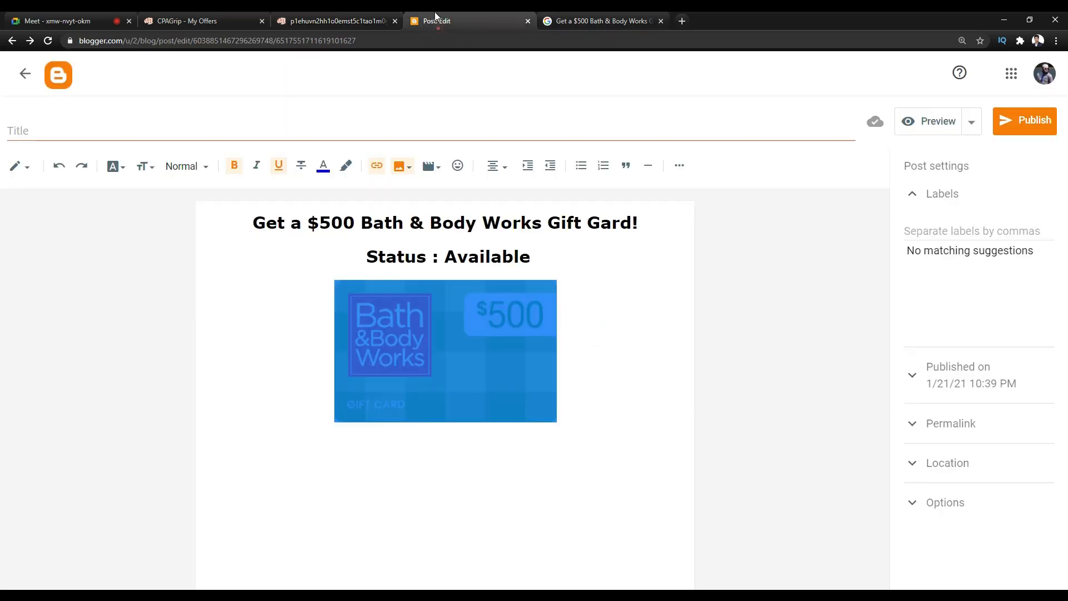
pyautogui.click(412, 462)
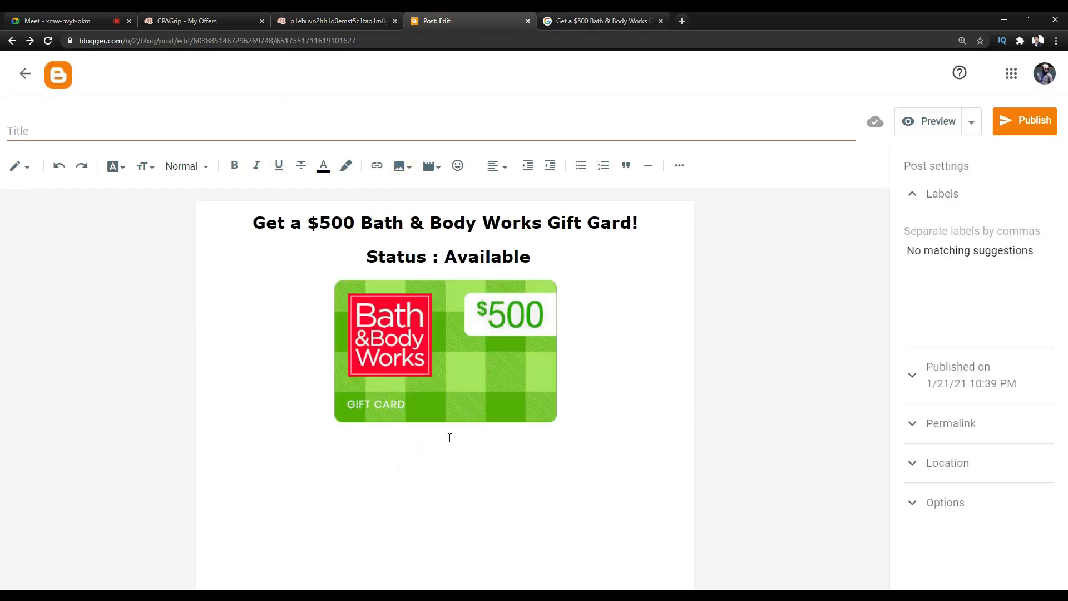
pyautogui.hotkey('ctrl', 'v')
# Cut the question line from the post and paste it into the Notepad document, replacing all its text
pyautogui.moveTo(398, 480); pyautogui.dragTo(192, 490)
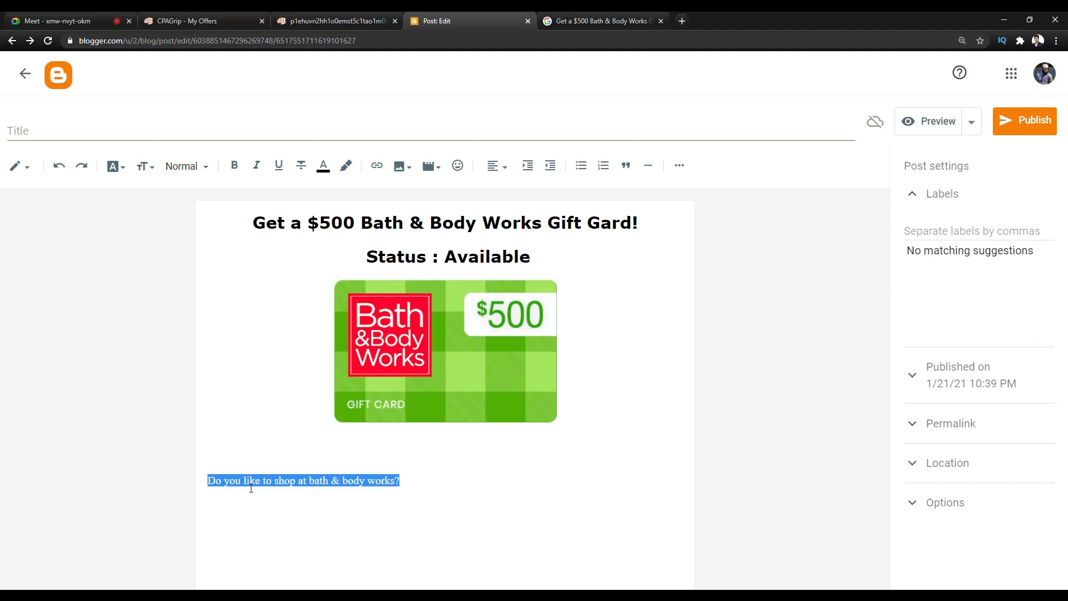
pyautogui.rightClick(285, 482)
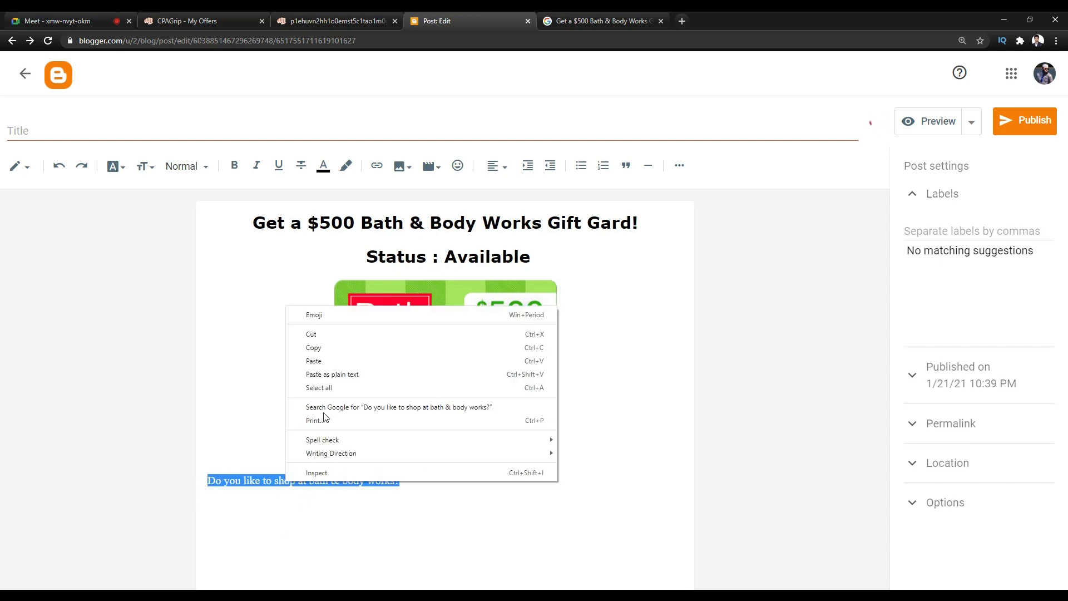
pyautogui.click(318, 333)
pyautogui.hotkey('alt', 'Tab')
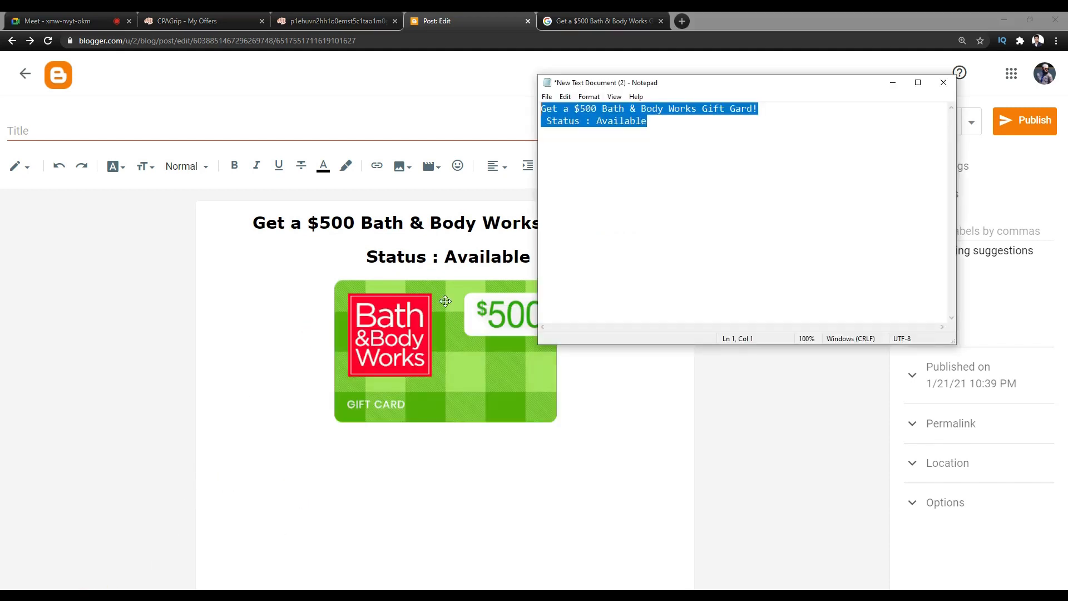
pyautogui.hotkey('ctrl', 'v')
# Copy the question "Do you like to shop at bath & body works?" from Notepad and paste it below the gift card image in the post
pyautogui.click(649, 102)
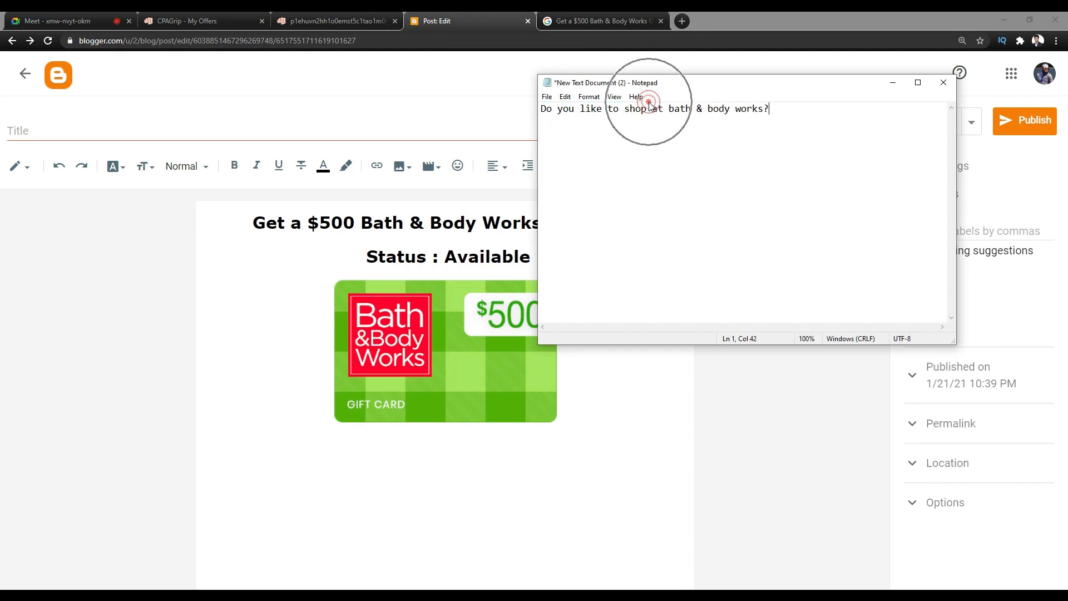
pyautogui.click(646, 118)
pyautogui.hotkey('ctrl', 'a')
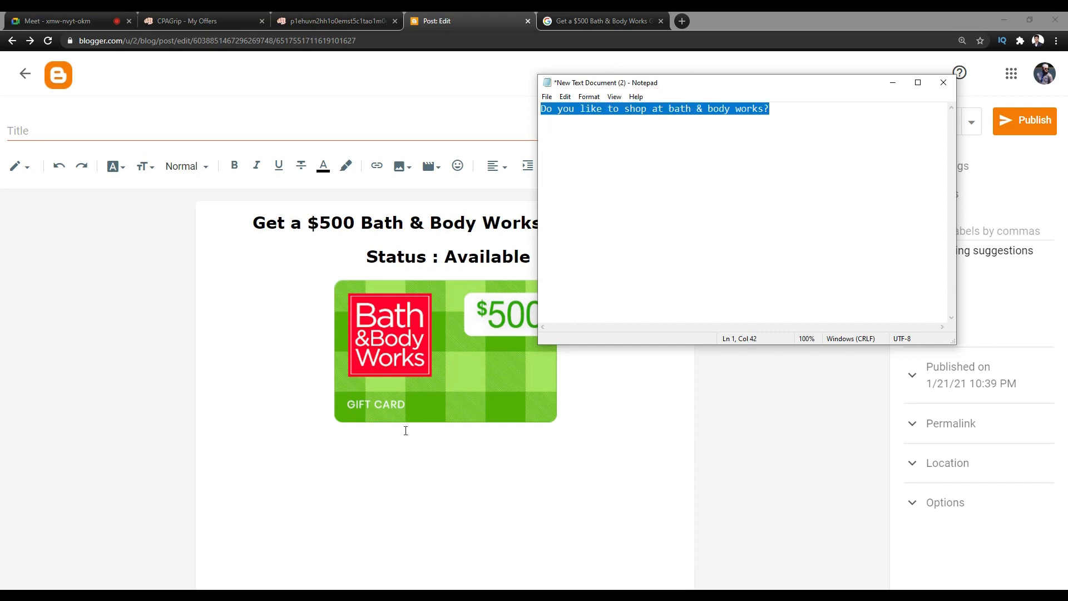
pyautogui.click(396, 458)
pyautogui.hotkey('ctrl', 'v')
pyautogui.click(590, 404)
pyautogui.press('Return')
pyautogui.click(489, 472)
pyautogui.click(606, 451)
# Check the CPAGrip offer image, and add several blank lines between the gift card image and the question in the post
pyautogui.click(336, 21)
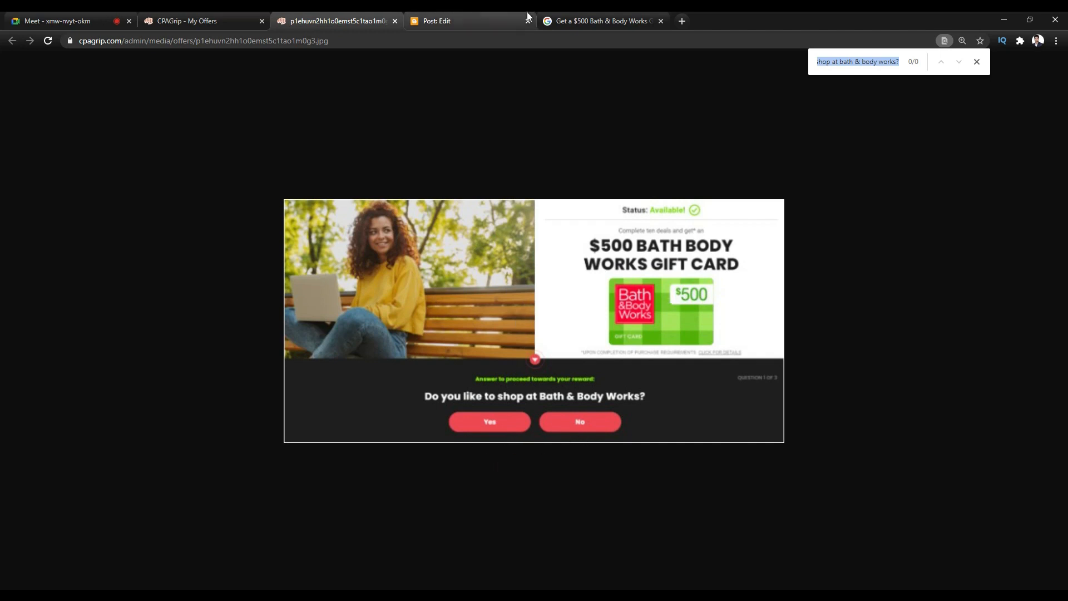
pyautogui.click(472, 13)
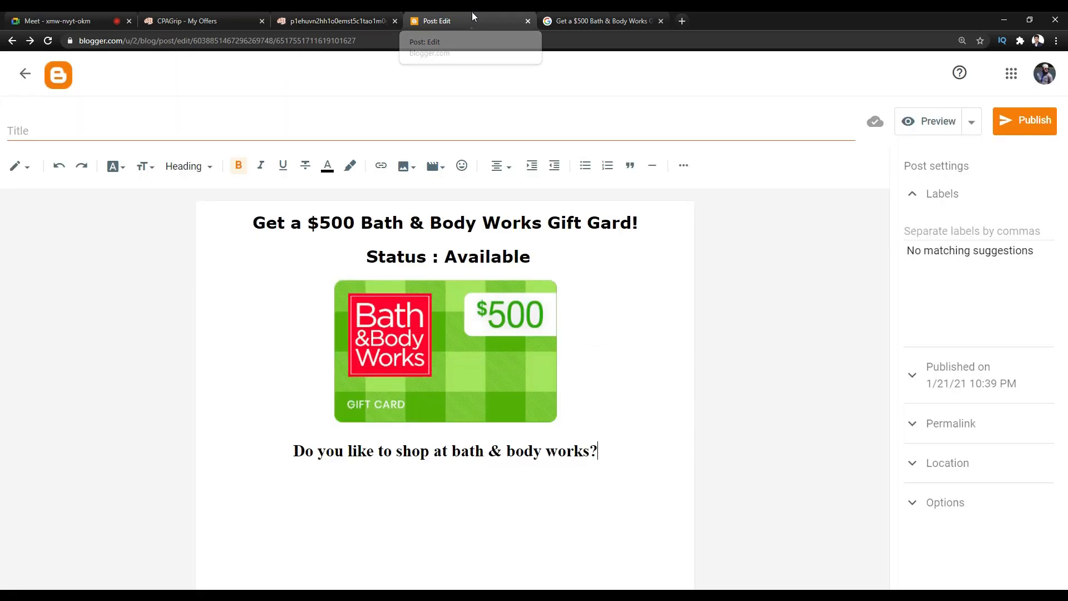
pyautogui.click(608, 341)
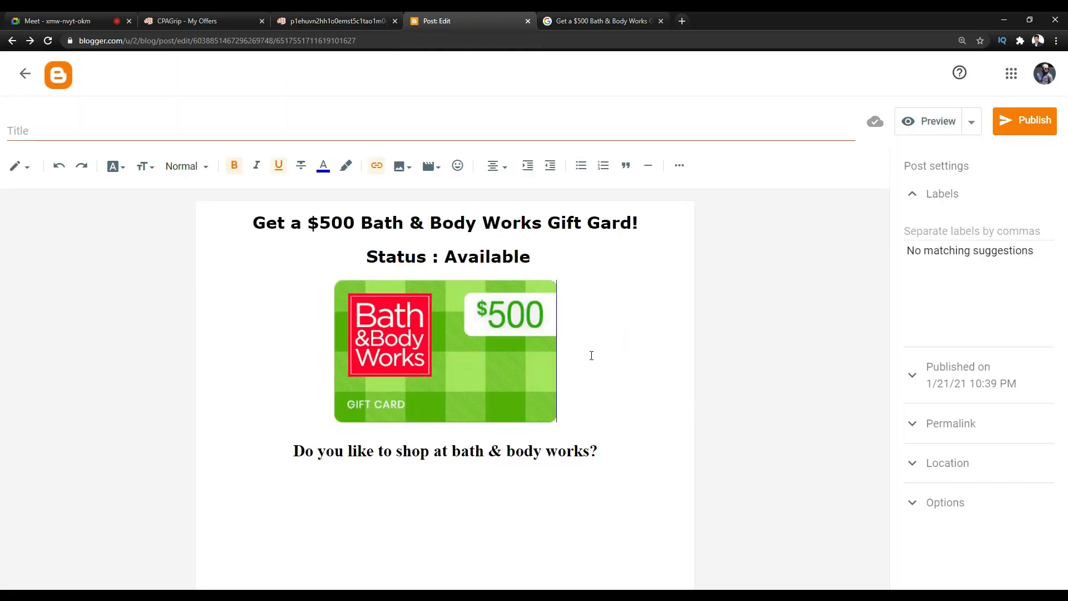
pyautogui.press('Return')
pyautogui.press('Return')
pyautogui.press('Return')
pyautogui.press('Return')
pyautogui.press('Return')
pyautogui.press('Return')
pyautogui.press('Return')
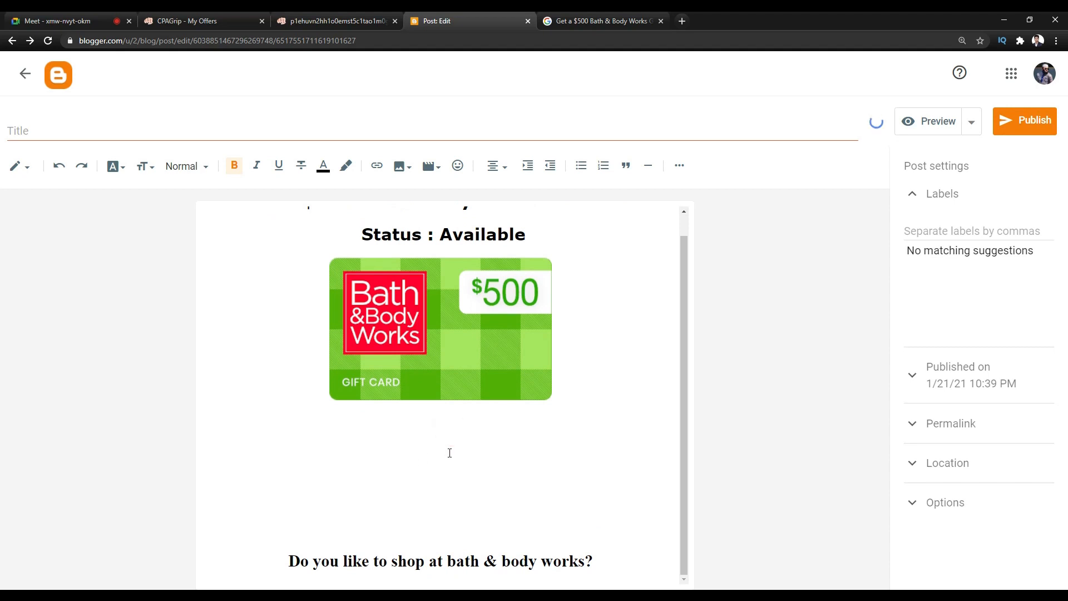
# Upload 32-690-001-S02.jpg from Downloads and insert it below the green gift card image
pyautogui.click(399, 165)
pyautogui.click(445, 197)
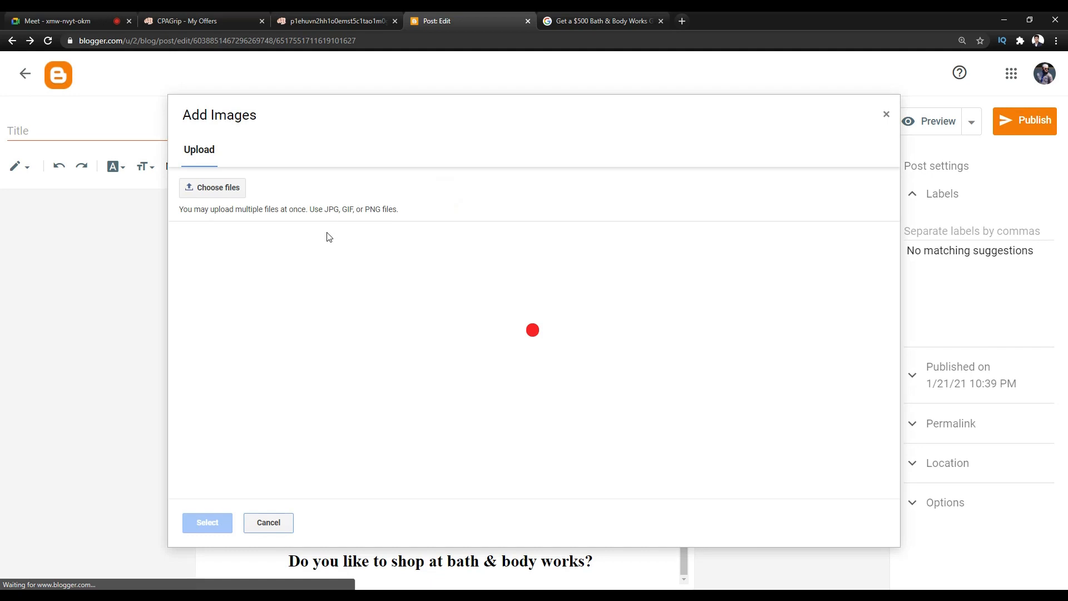
pyautogui.click(200, 185)
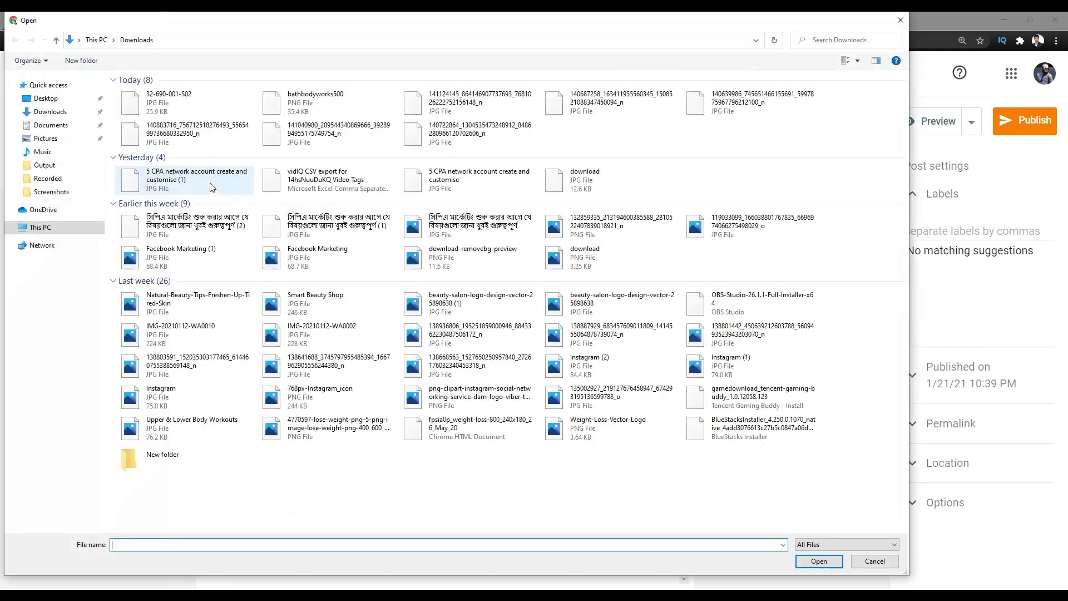
pyautogui.doubleClick(167, 108)
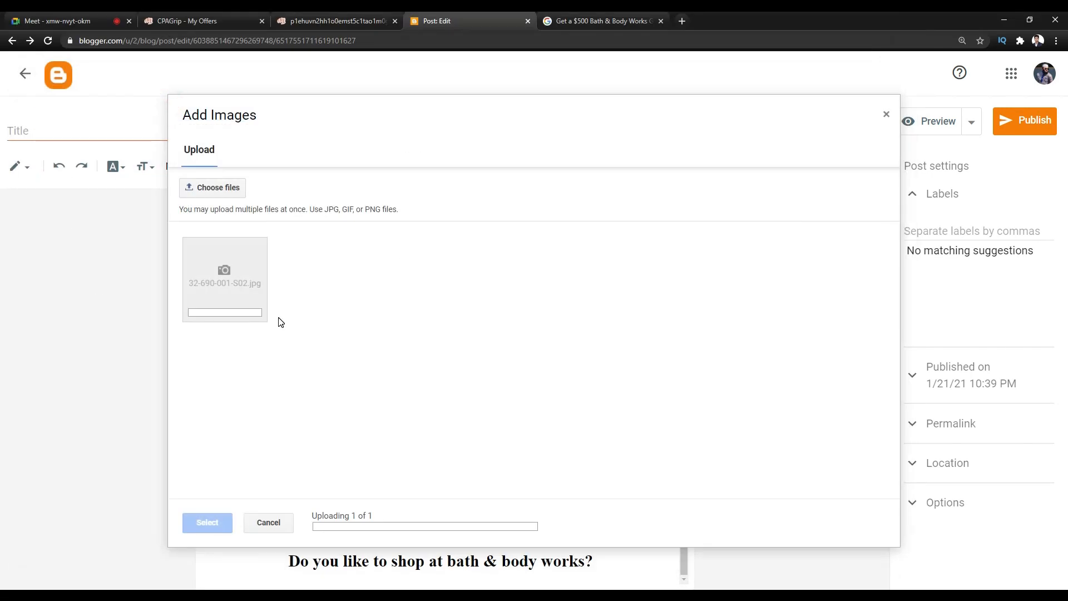
pyautogui.click(328, 21)
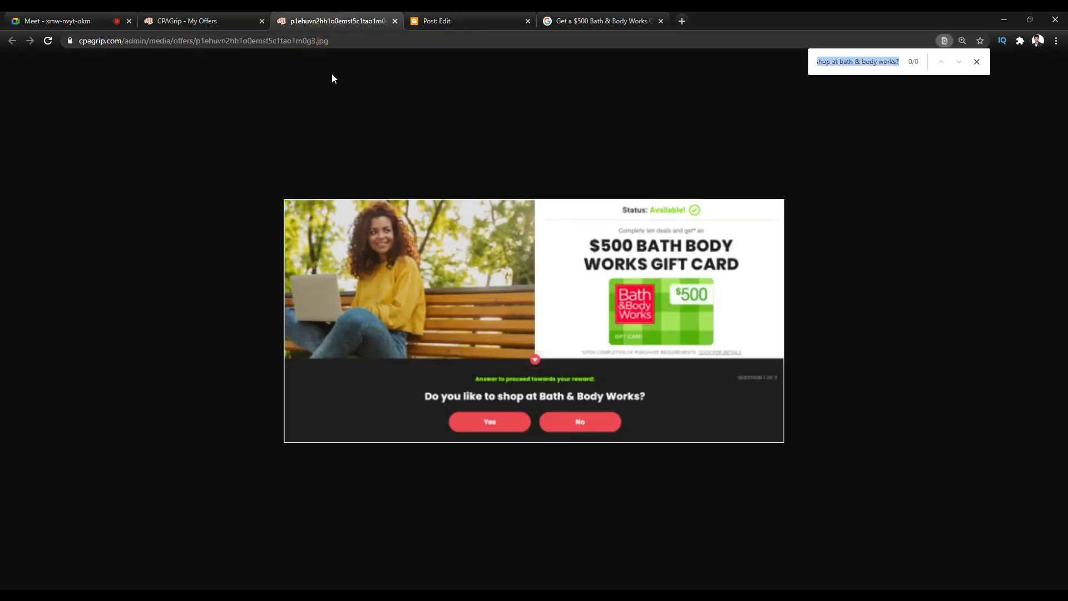
pyautogui.click(500, 17)
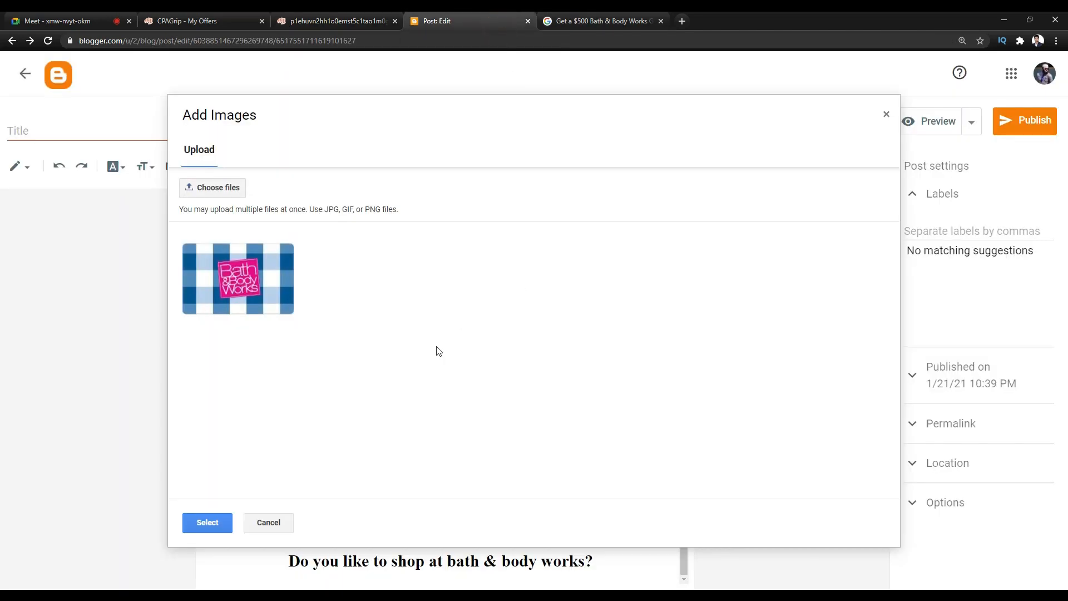
pyautogui.click(222, 520)
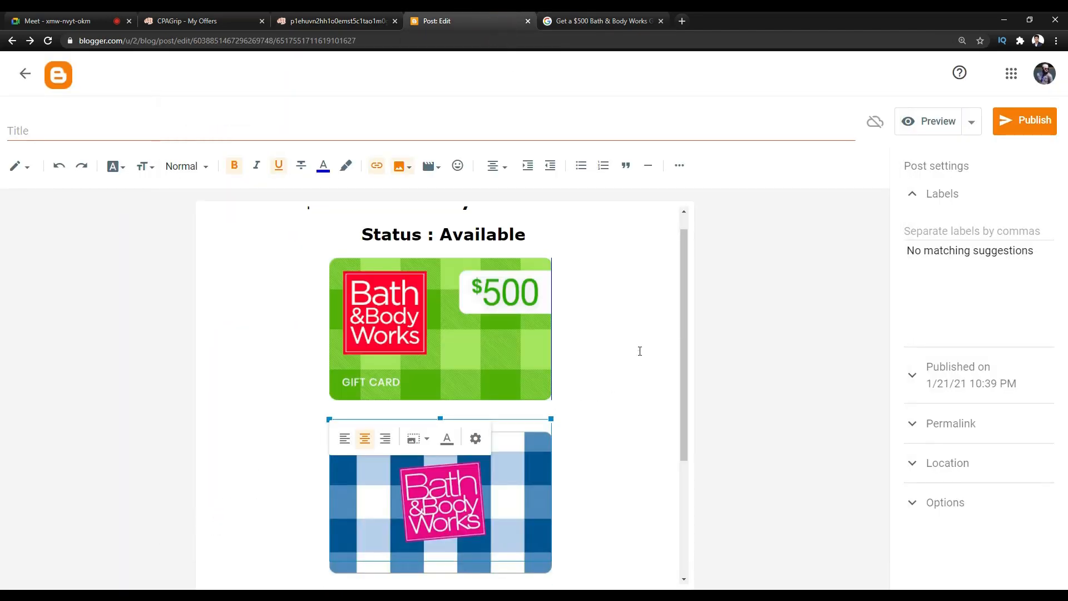
# Delete the blue gift card image from the post
pyautogui.click(639, 351)
pyautogui.scroll(-2, 585, 327)
pyautogui.scroll(3, 585, 326)
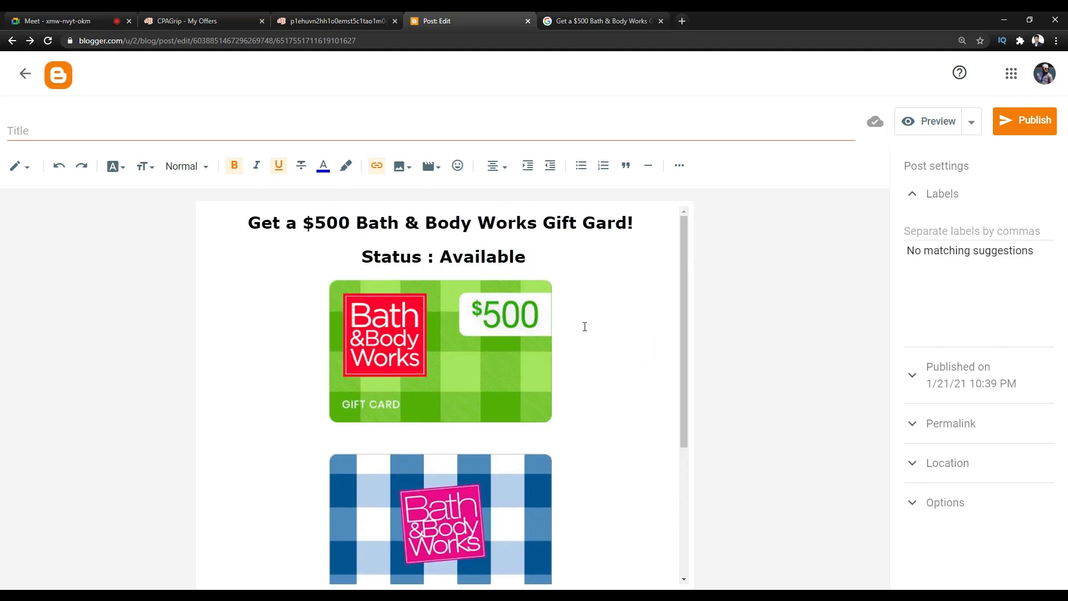
pyautogui.scroll(-3, 585, 326)
pyautogui.click(482, 351)
pyautogui.press('Delete')
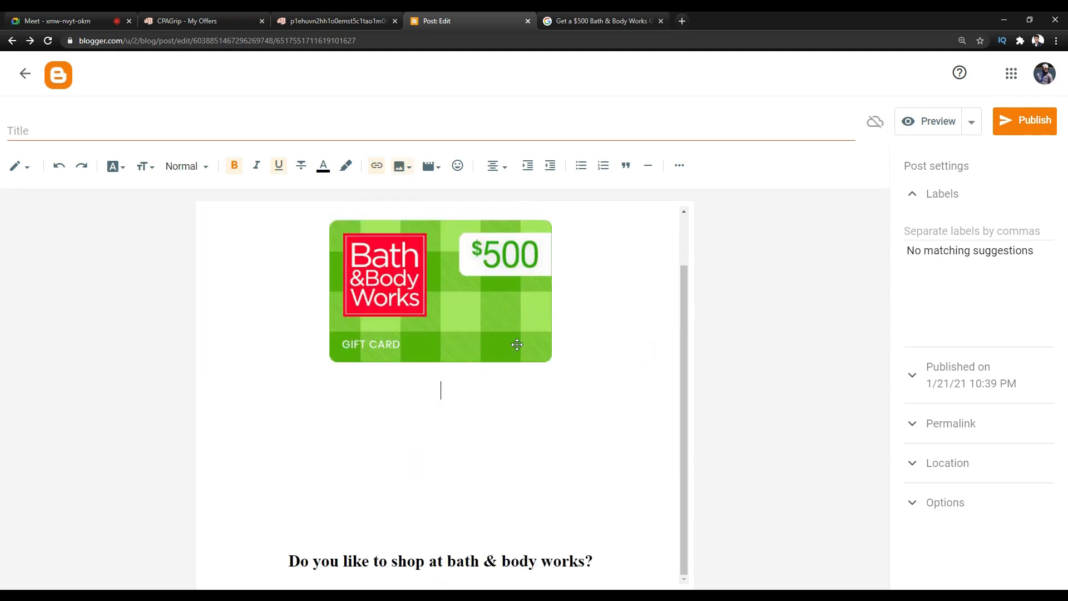
# Remove the extra blank lines between the green gift card image and the question
pyautogui.scroll(1, 529, 383)
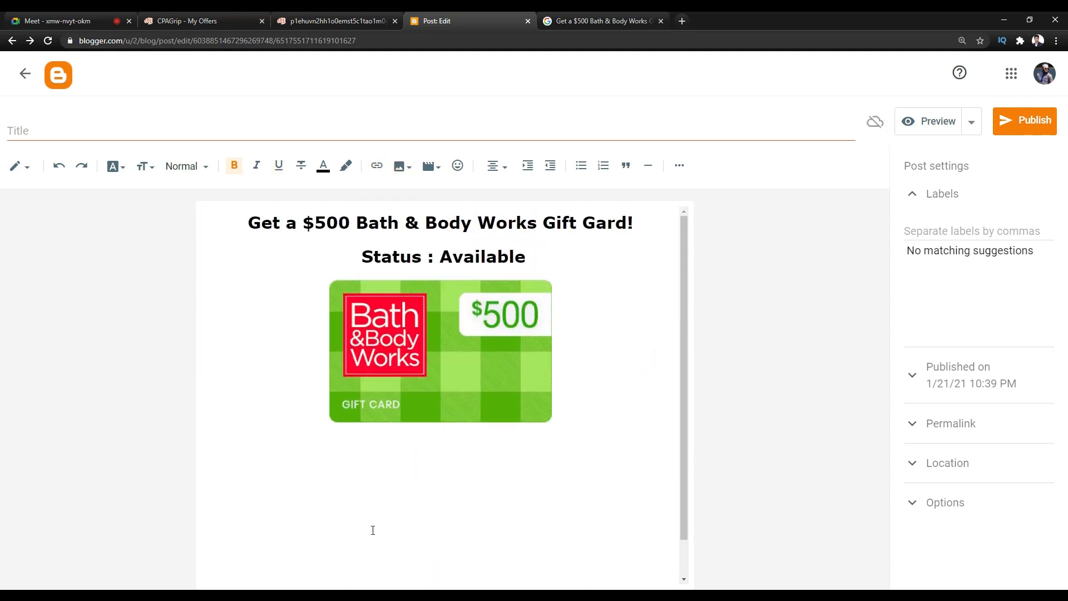
pyautogui.scroll(-1, 439, 407)
pyautogui.click(439, 489)
pyautogui.click(494, 488)
pyautogui.press('BackSpace')
pyautogui.press('BackSpace')
pyautogui.press('BackSpace')
pyautogui.click(445, 490)
pyautogui.click(452, 462)
pyautogui.press('BackSpace')
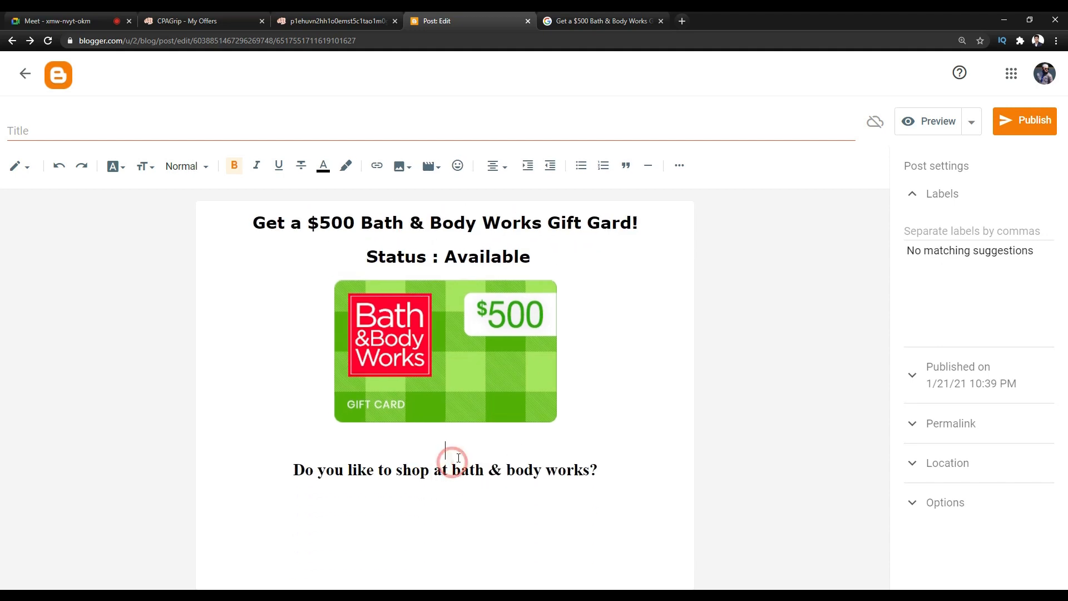
pyautogui.press('BackSpace')
# Write the answer choices "Yes" and "No" on a new line below the question, separated by a wide gap
pyautogui.click(602, 448)
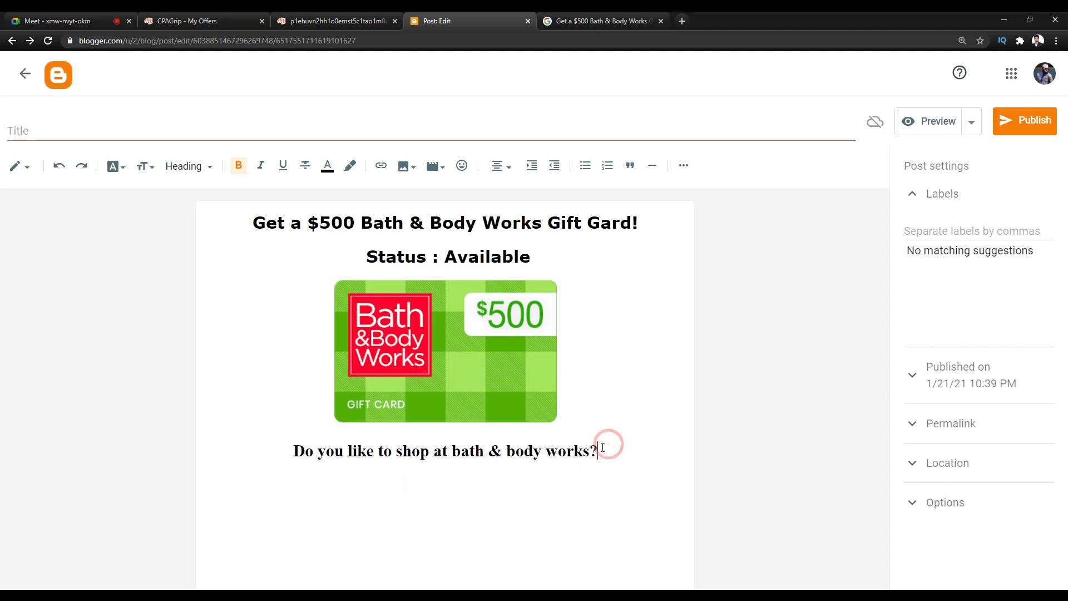
pyautogui.press('Return')
pyautogui.click(336, 20)
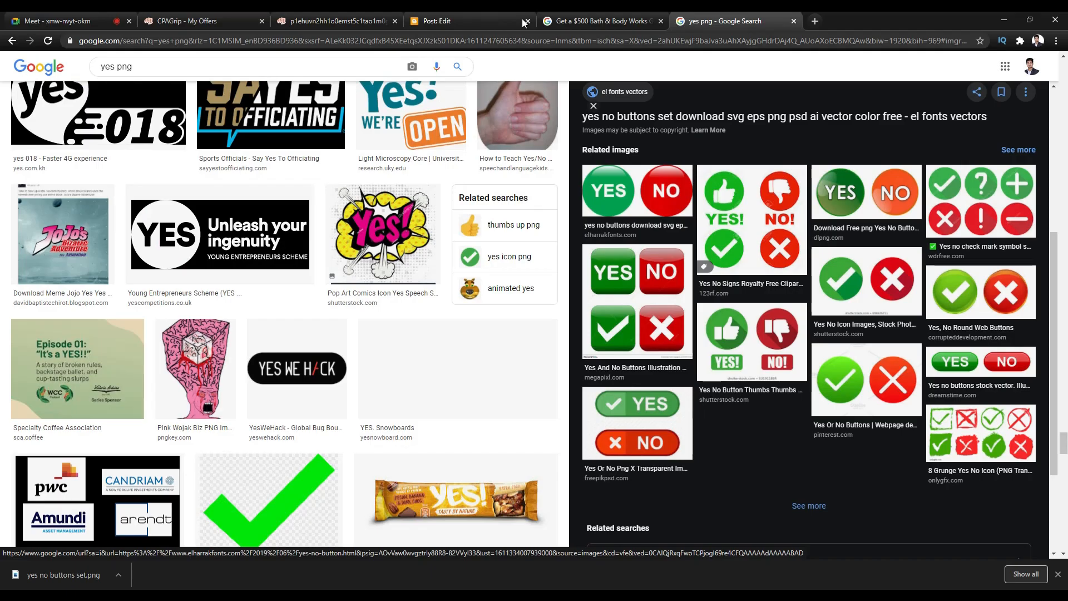
pyautogui.click(462, 16)
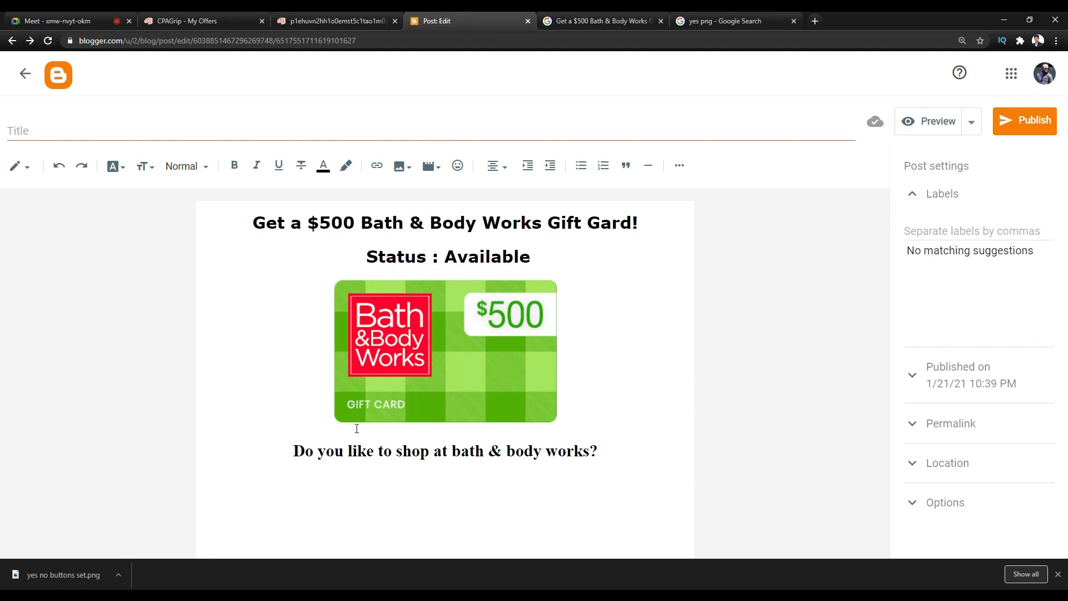
pyautogui.write('Yes No')
pyautogui.click(447, 481)
pyautogui.press('BackSpace')
pyautogui.press('BackSpace')
pyautogui.press('BackSpace')
pyautogui.press('BackSpace')
pyautogui.press('BackSpace')
pyautogui.press('BackSpace')
pyautogui.click(539, 505)
pyautogui.click(393, 480)
# Format the Yes/No line as a bold Heading with the Largest font size
pyautogui.moveTo(521, 480); pyautogui.dragTo(346, 475)
pyautogui.click(234, 165)
pyautogui.click(178, 165)
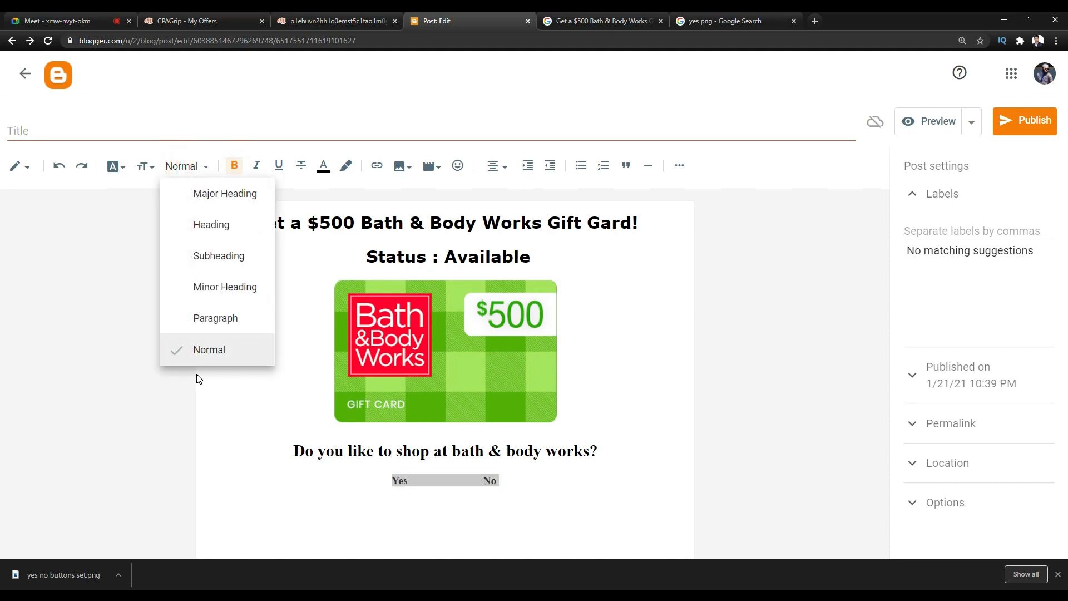
pyautogui.click(210, 259)
pyautogui.click(218, 238)
pyautogui.click(218, 237)
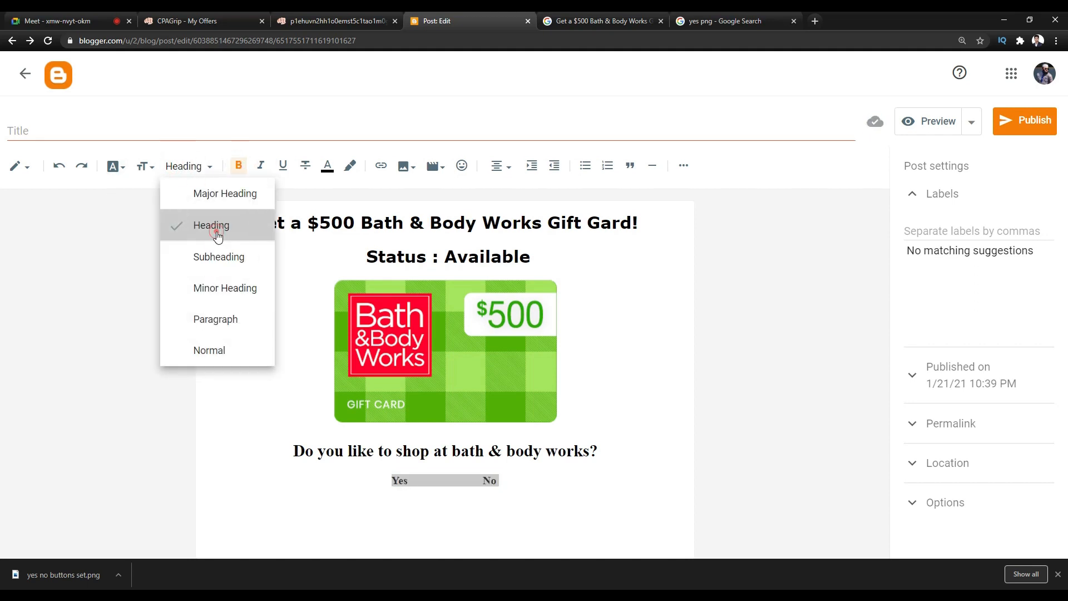
pyautogui.click(145, 165)
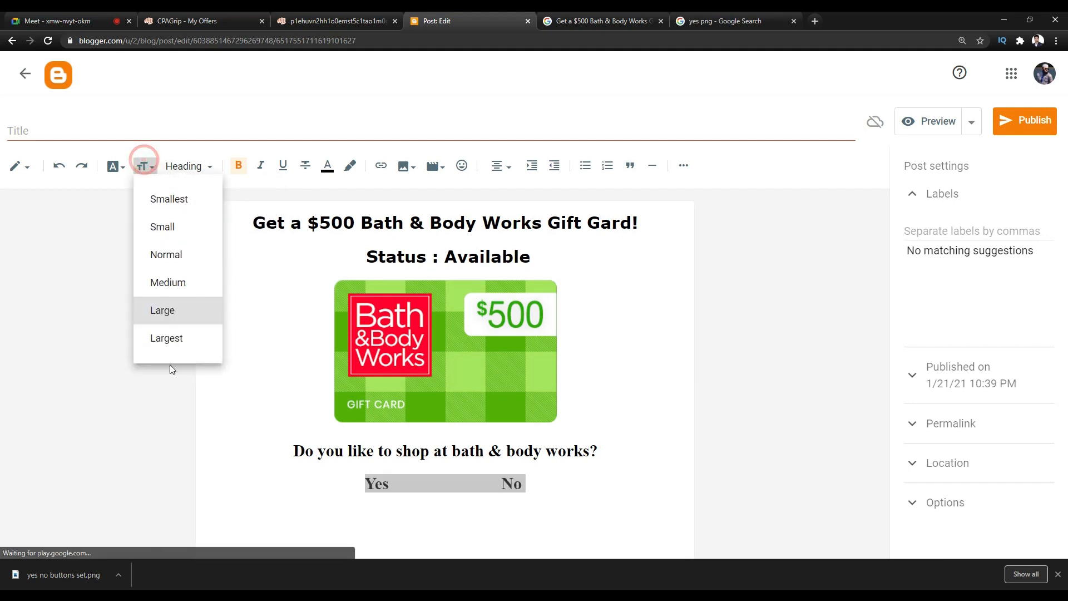
pyautogui.click(162, 335)
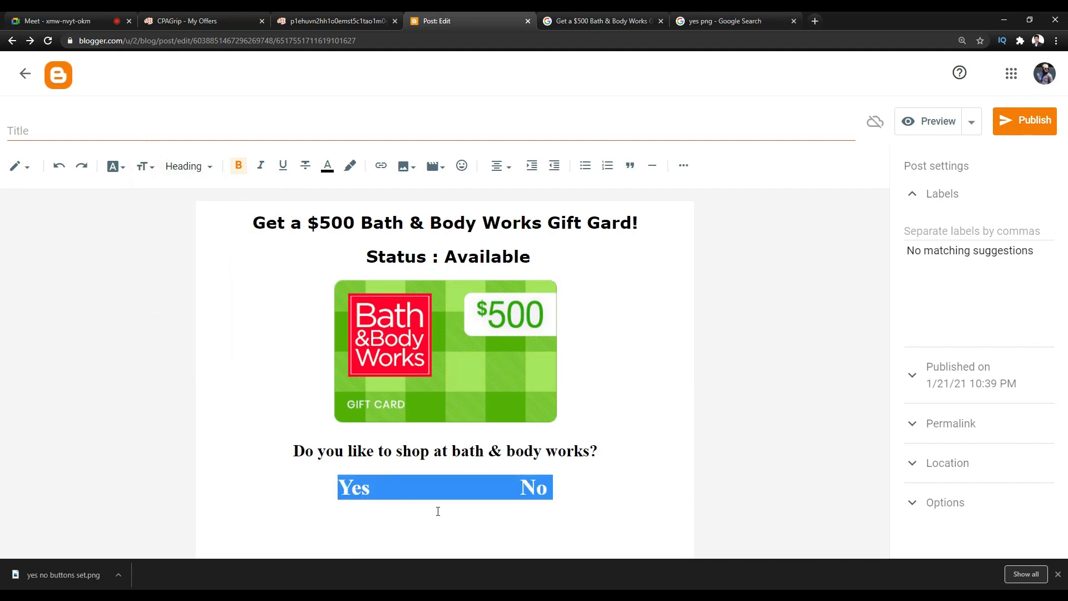
# Narrow the gap between "Yes" and "No" by deleting spaces between them
pyautogui.click(455, 515)
pyautogui.click(455, 486)
pyautogui.press('BackSpace')
pyautogui.press('BackSpace')
pyautogui.press('BackSpace')
pyautogui.press('BackSpace')
pyautogui.press('BackSpace')
pyautogui.press('BackSpace')
pyautogui.press('BackSpace')
pyautogui.press('BackSpace')
pyautogui.press('BackSpace')
pyautogui.press('BackSpace')
pyautogui.press('BackSpace')
pyautogui.click(586, 494)
pyautogui.click(602, 328)
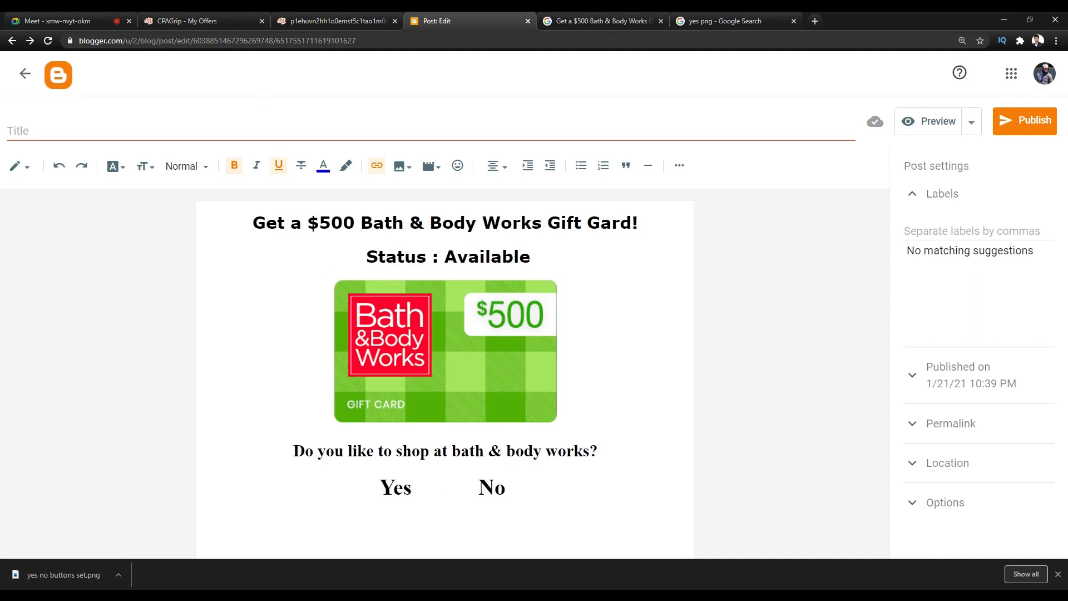
# Minimize Notepad and compare the yes/no button search results and the CPAGrip offer image with the post
pyautogui.hotkey('alt', 'Tab')
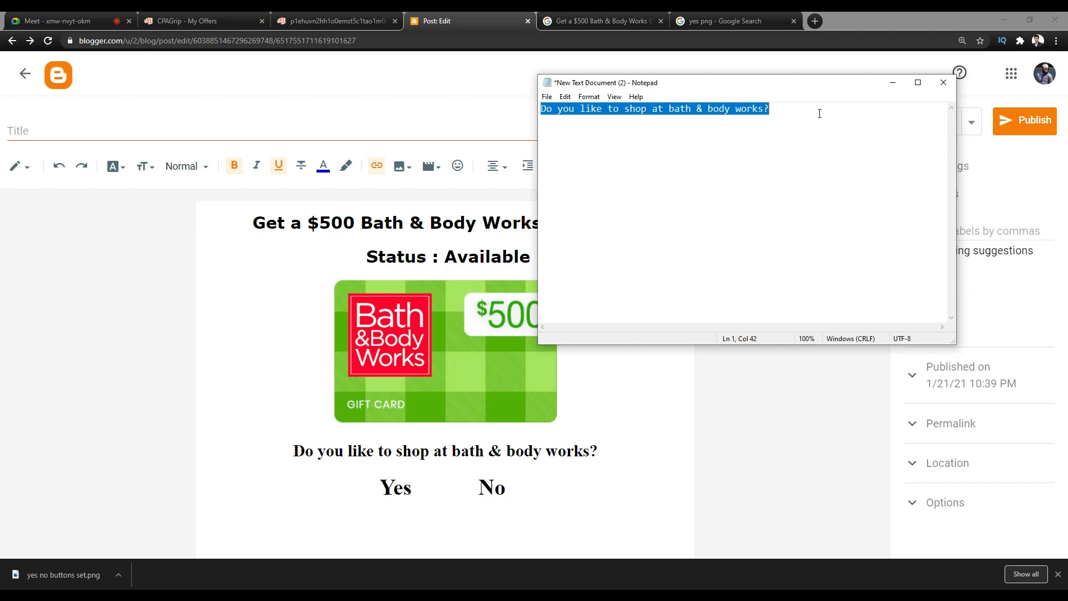
pyautogui.click(892, 83)
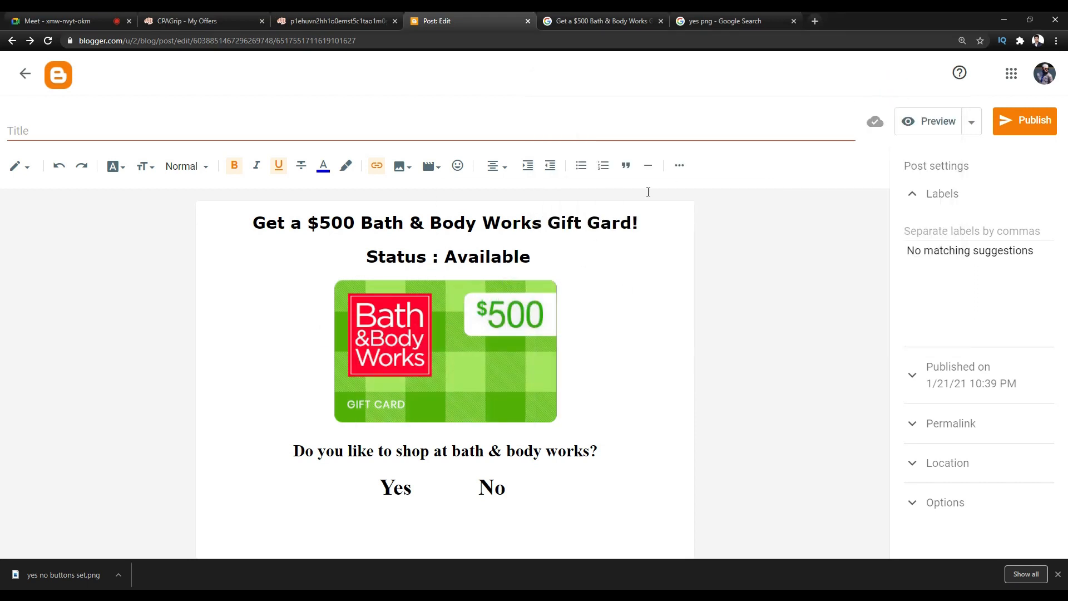
pyautogui.click(713, 13)
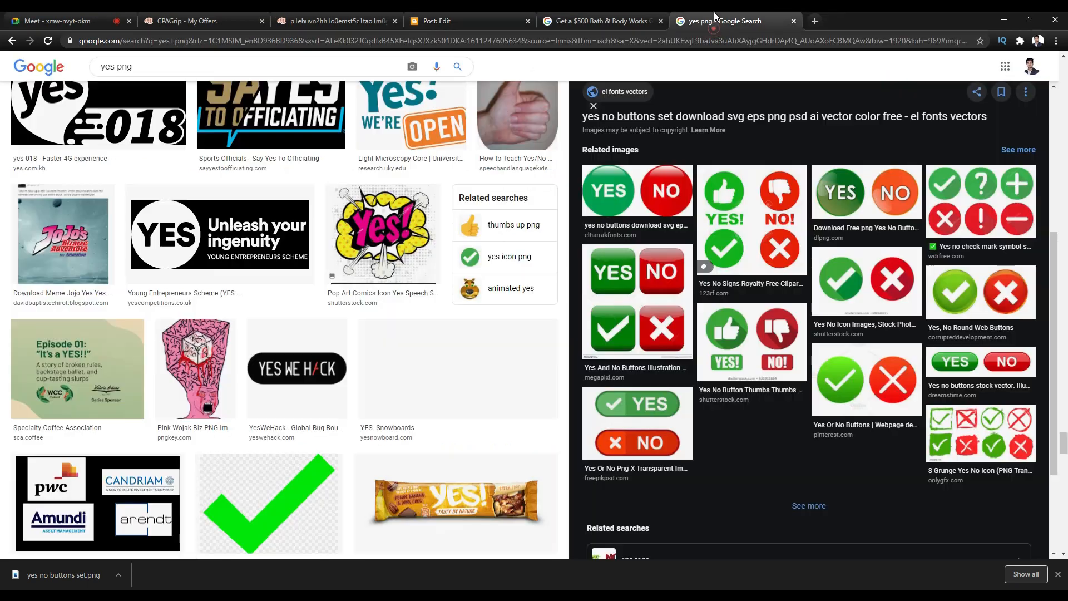
pyautogui.click(339, 16)
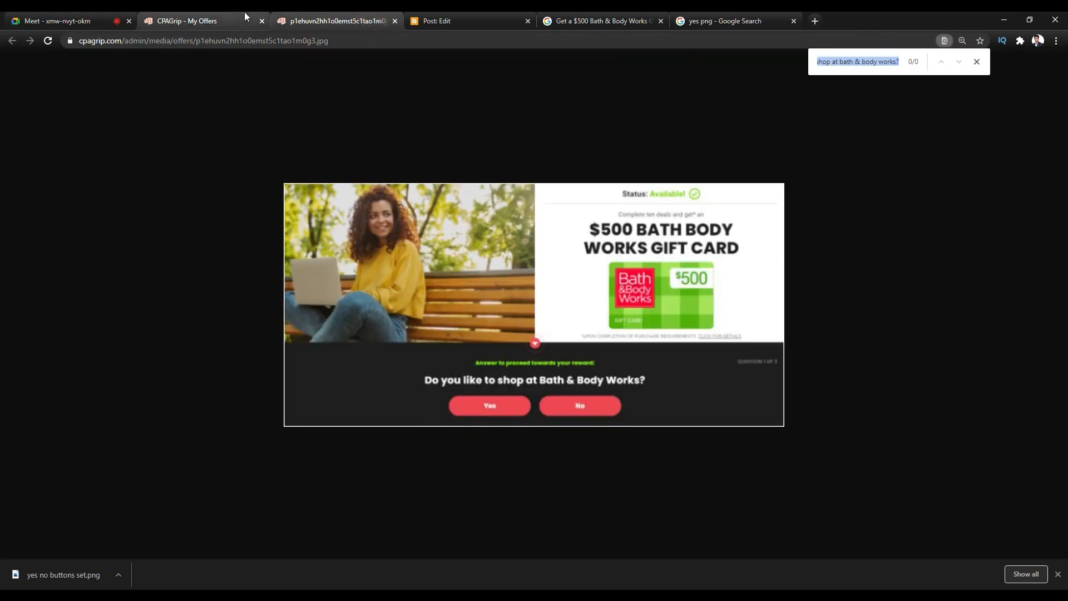
pyautogui.click(427, 20)
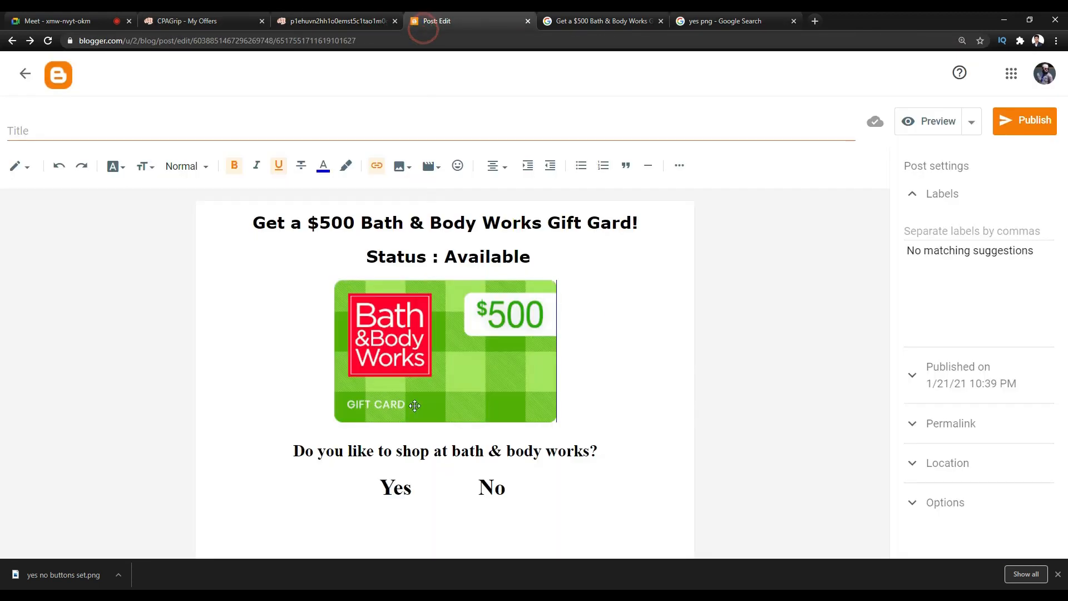
# Enlarge the gift card image in the post slightly, keeping it centered above the question
pyautogui.click(481, 341)
pyautogui.moveTo(557, 421); pyautogui.dragTo(599, 448)
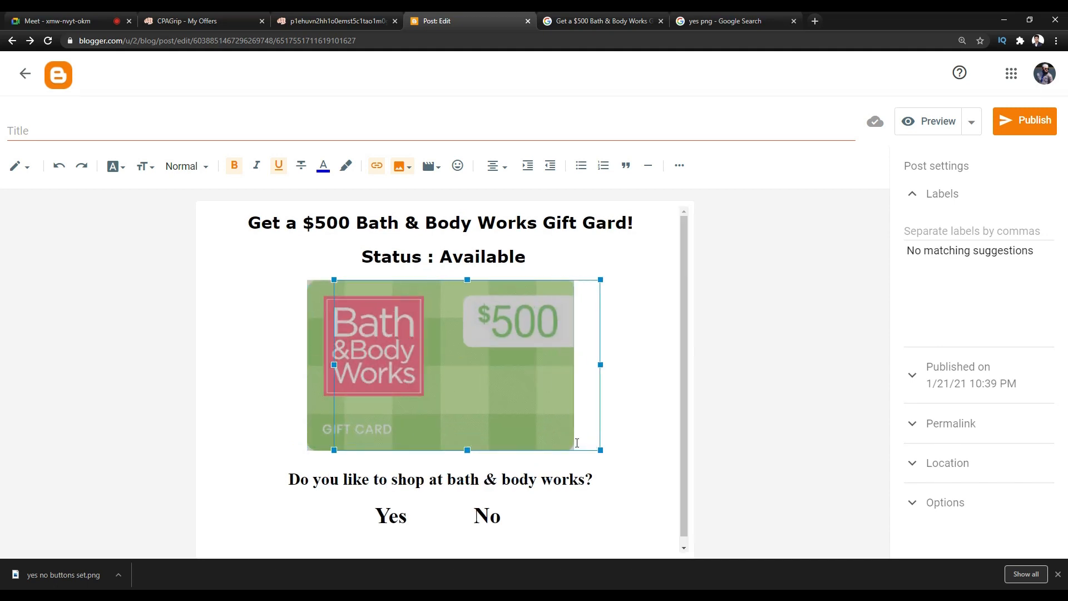
pyautogui.click(619, 424)
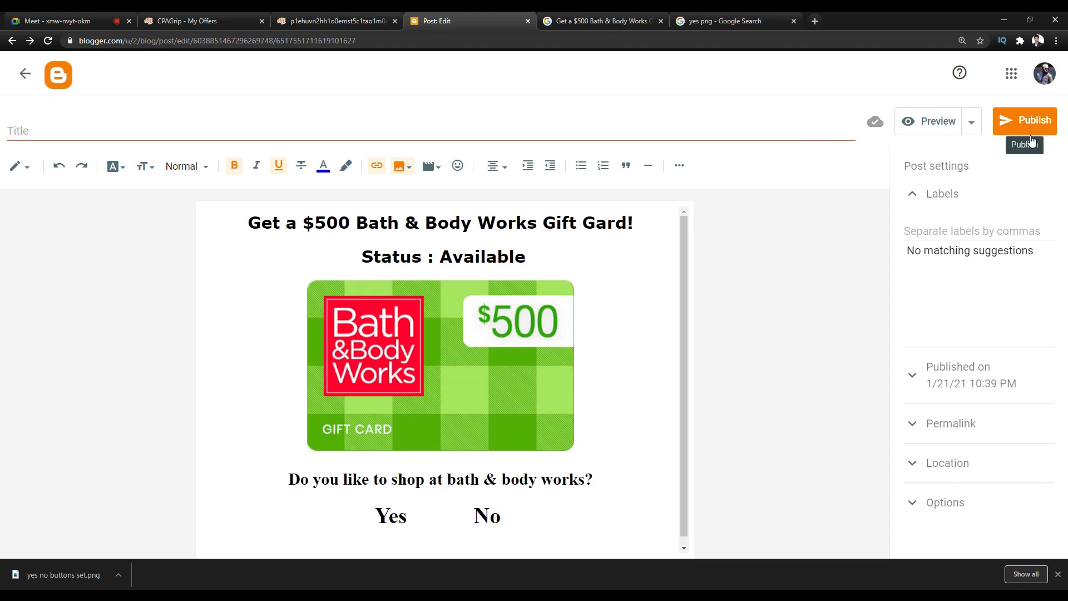
pyautogui.click(626, 324)
pyautogui.click(384, 217)
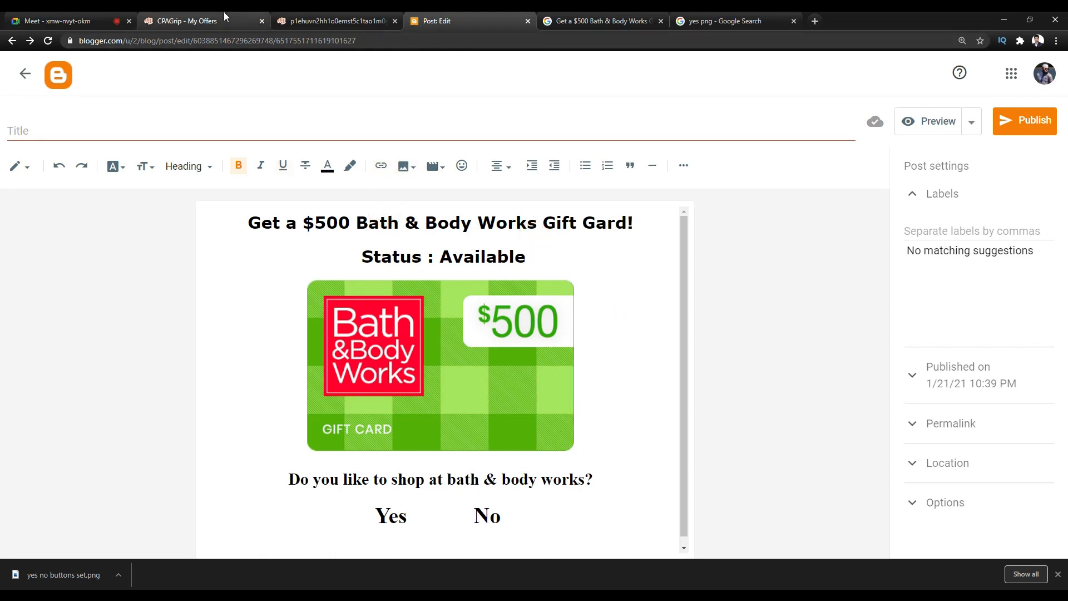
# Switch to CPAGrip, copy the Bath & Body Works gift card offer link, and return to the Blogger post
pyautogui.click(239, 21)
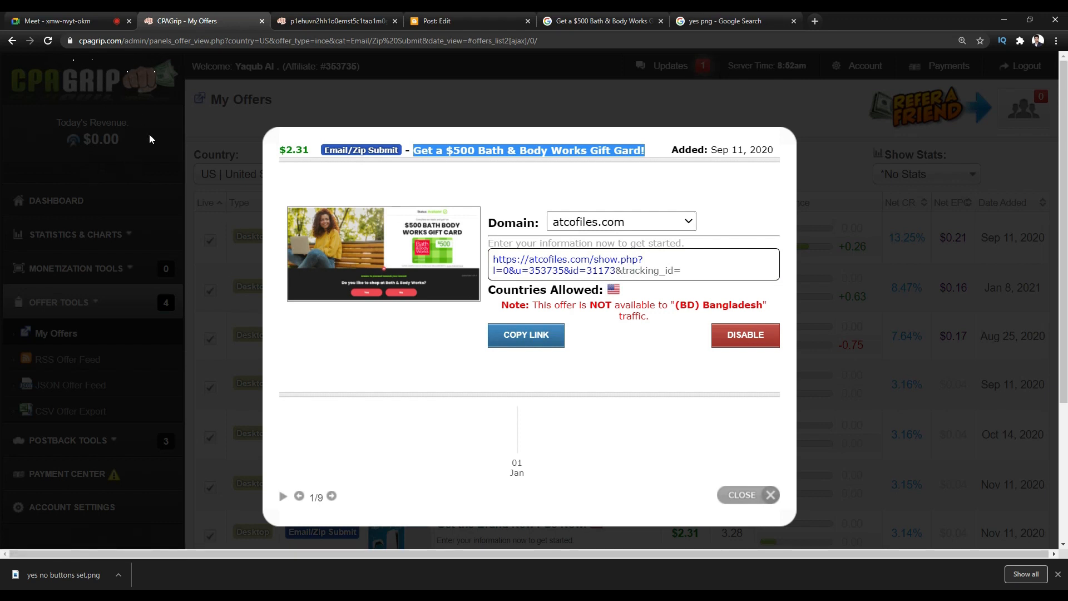
pyautogui.click(515, 337)
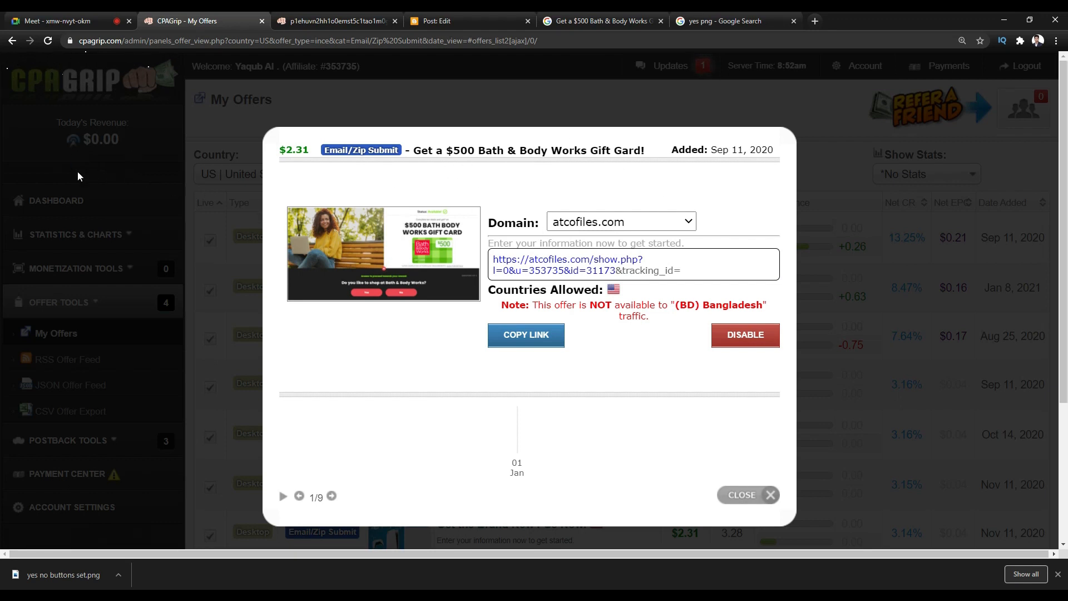
pyautogui.click(469, 17)
pyautogui.scroll(-1, 431, 510)
pyautogui.doubleClick(419, 509)
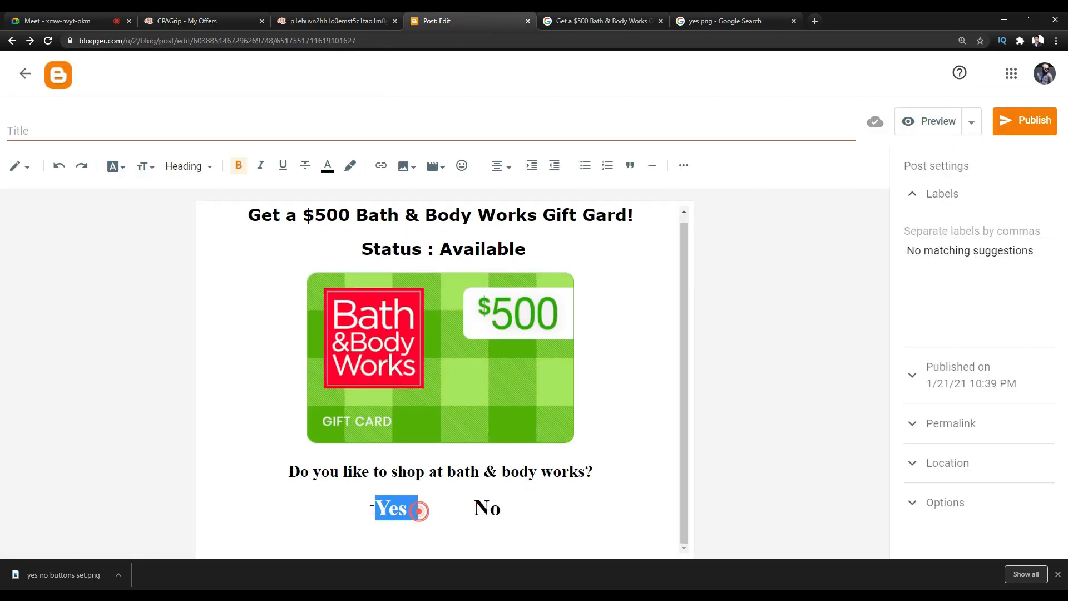
pyautogui.click(484, 509)
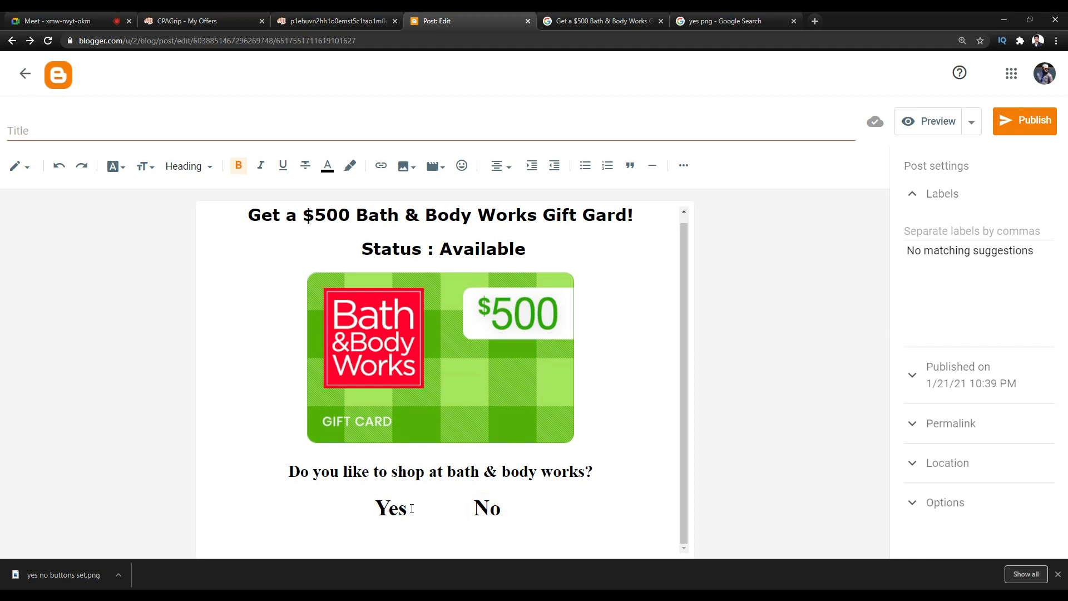
pyautogui.doubleClick(405, 507)
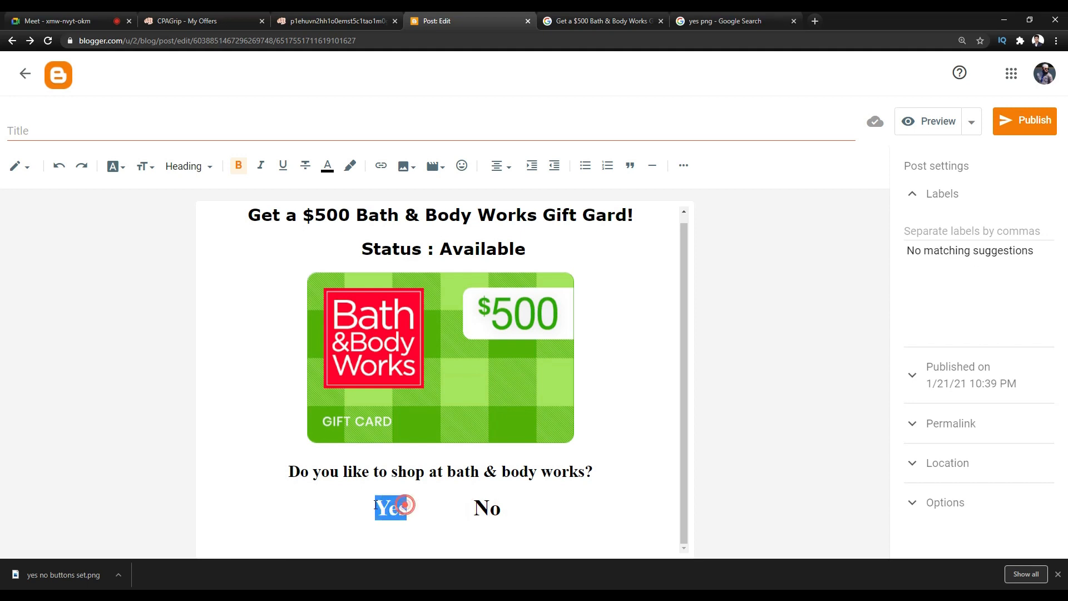
pyautogui.click(217, 21)
pyautogui.click(506, 334)
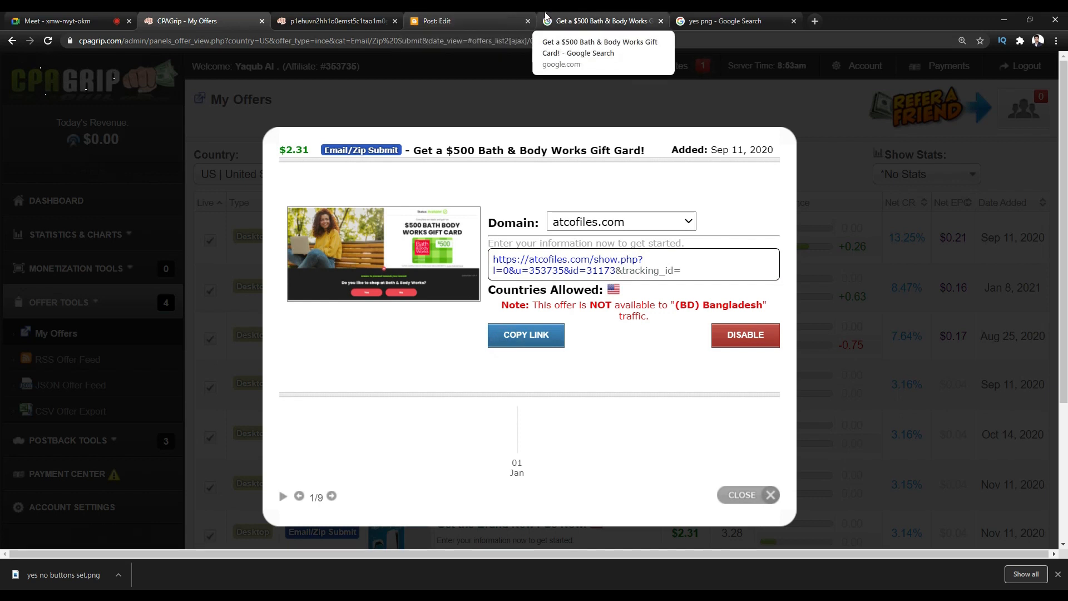
pyautogui.click(503, 23)
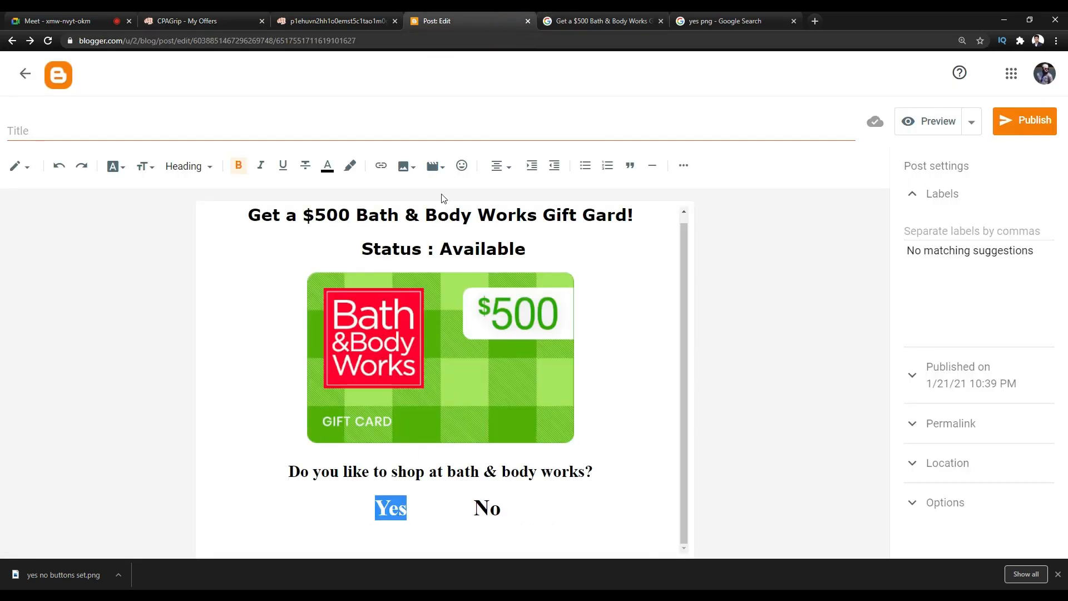
# Start a link on the word "Yes" with the copied offer URL, set to open in a new window
pyautogui.tripleClick(382, 506)
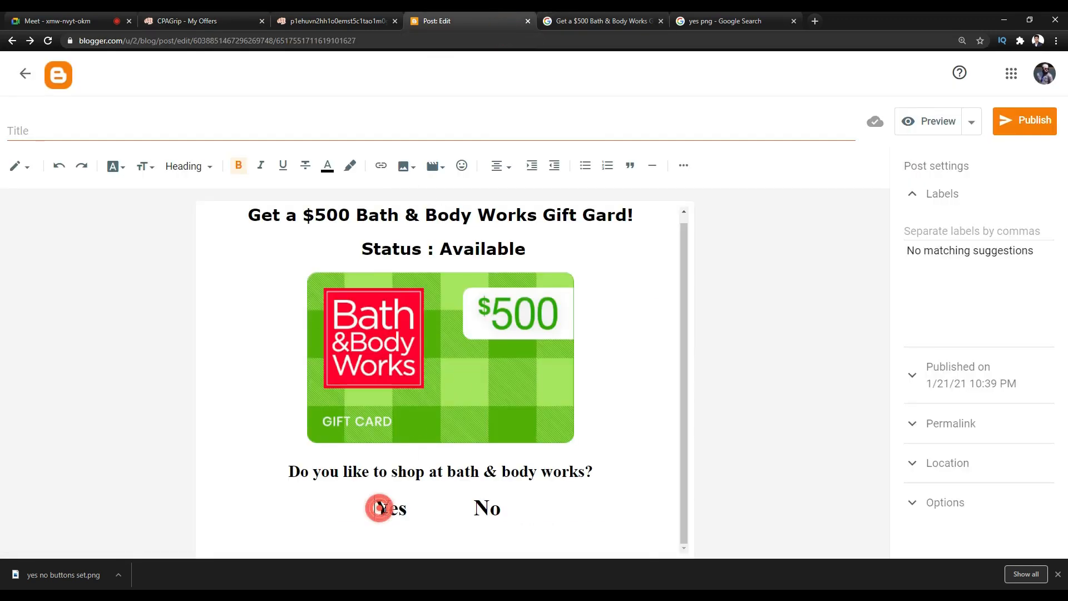
pyautogui.doubleClick(404, 507)
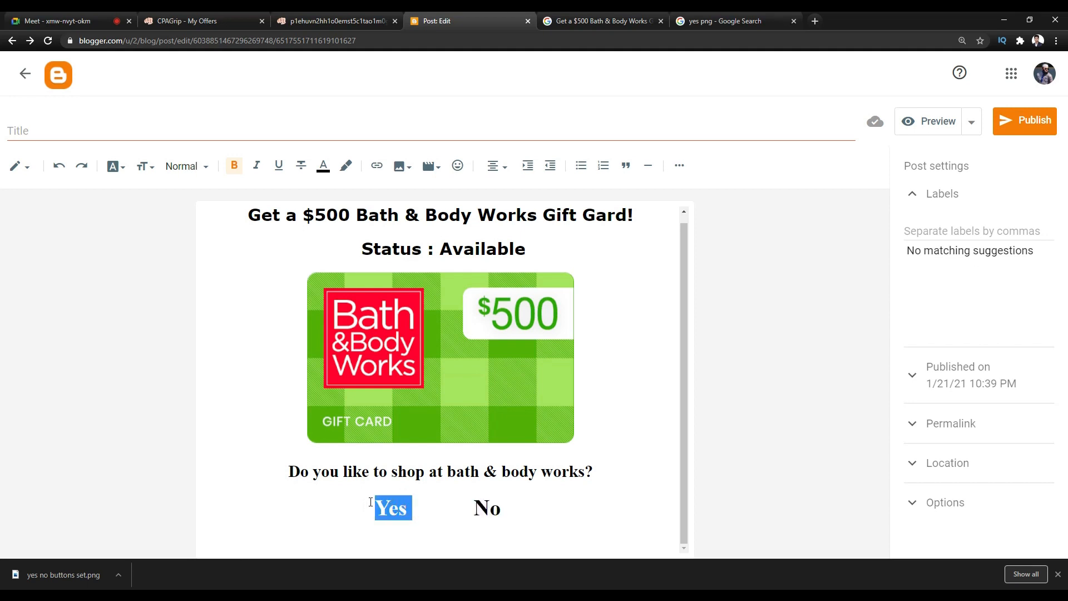
pyautogui.click(382, 166)
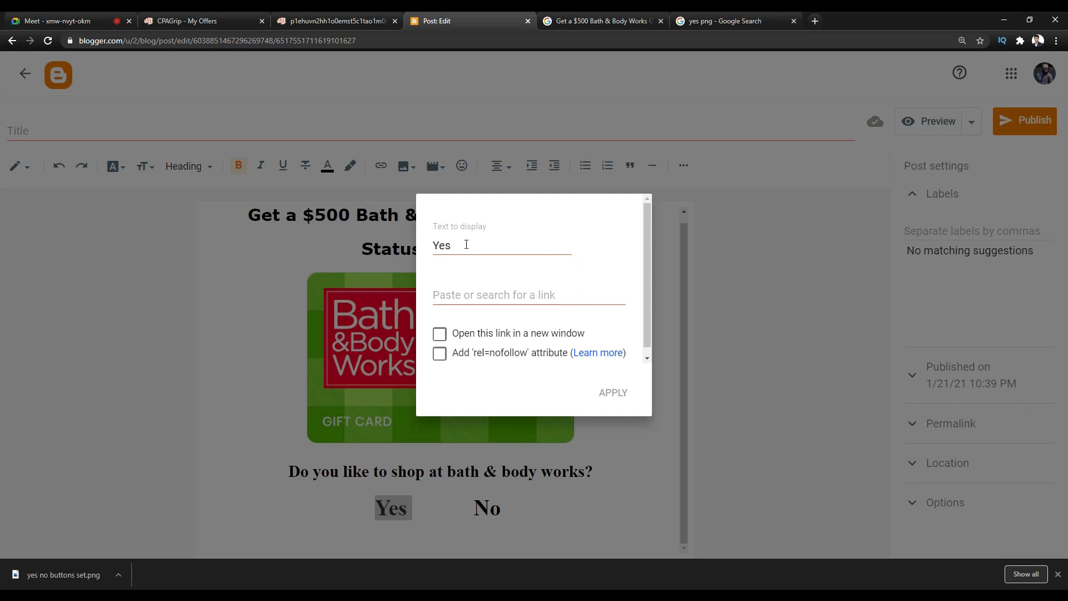
pyautogui.click(453, 294)
pyautogui.rightClick(453, 295)
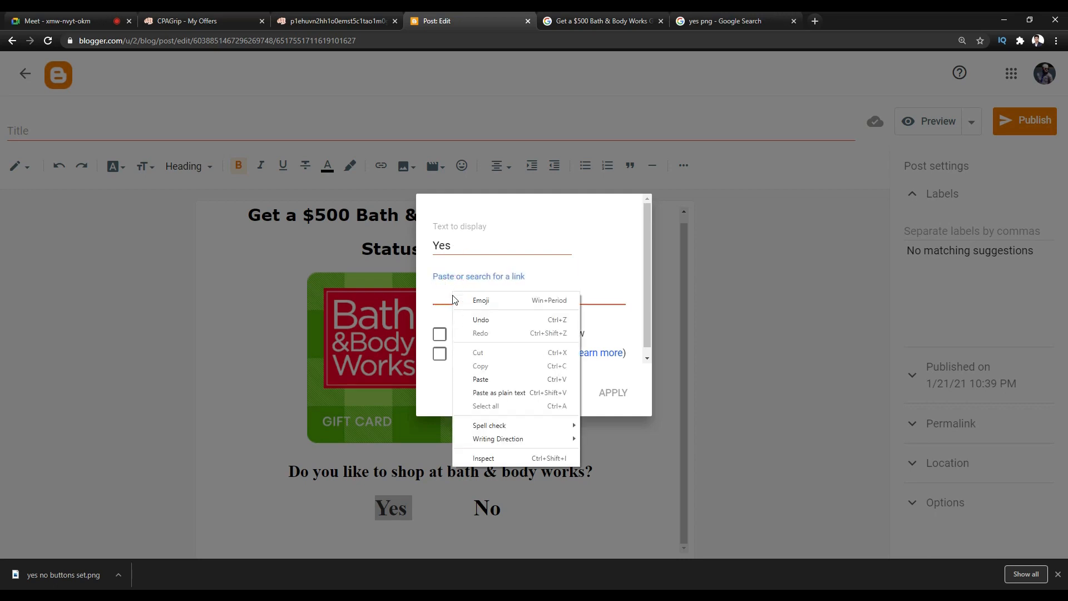
pyautogui.click(468, 378)
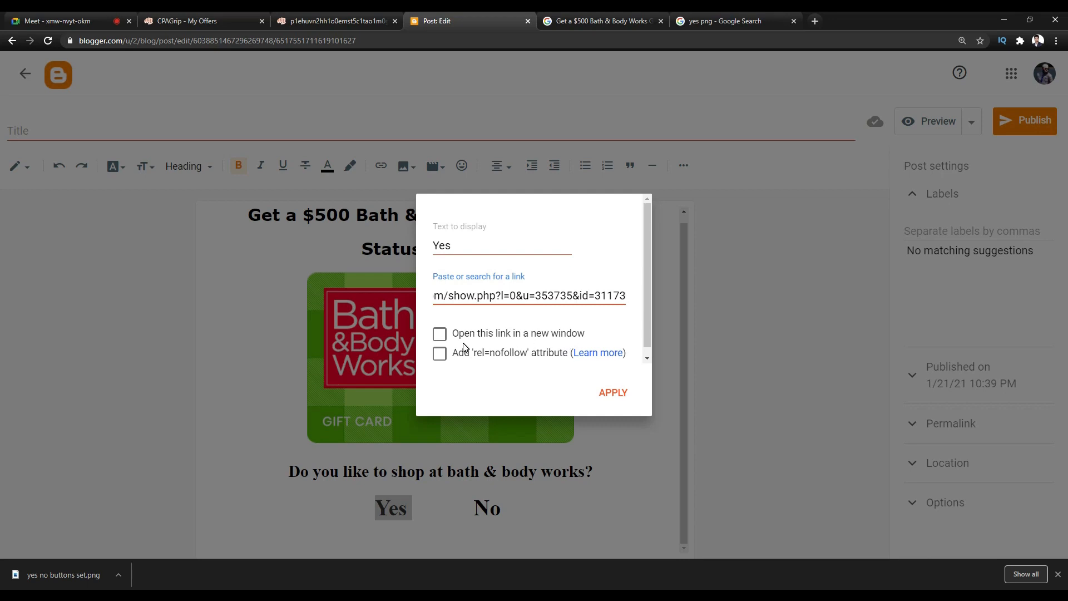
pyautogui.click(447, 341)
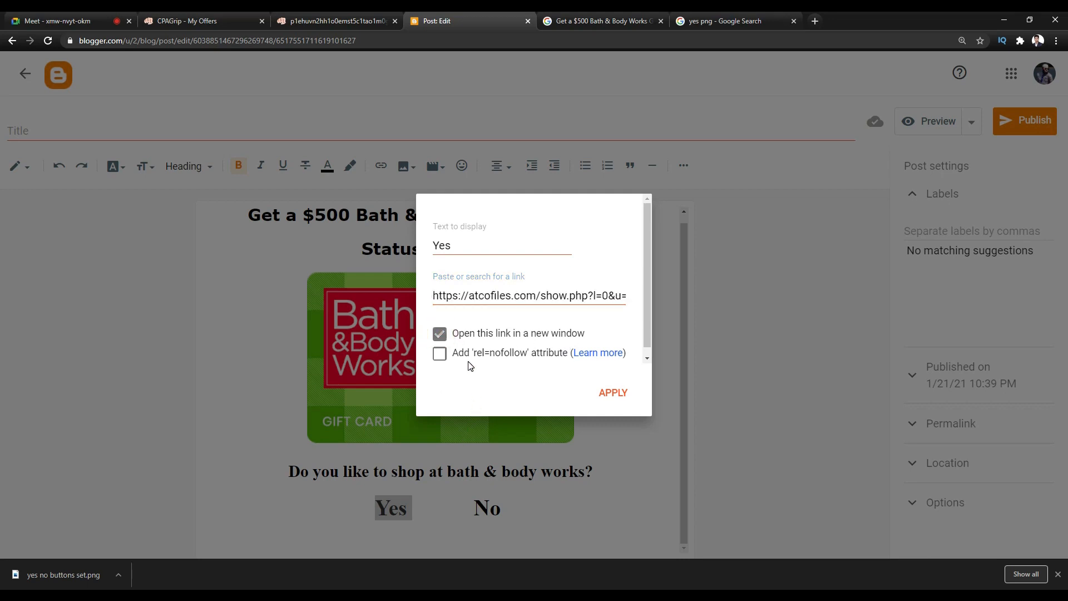
# Switch to the Google image results, open the selected gift card's source page in a new tab, close it and return to the post
pyautogui.click(558, 16)
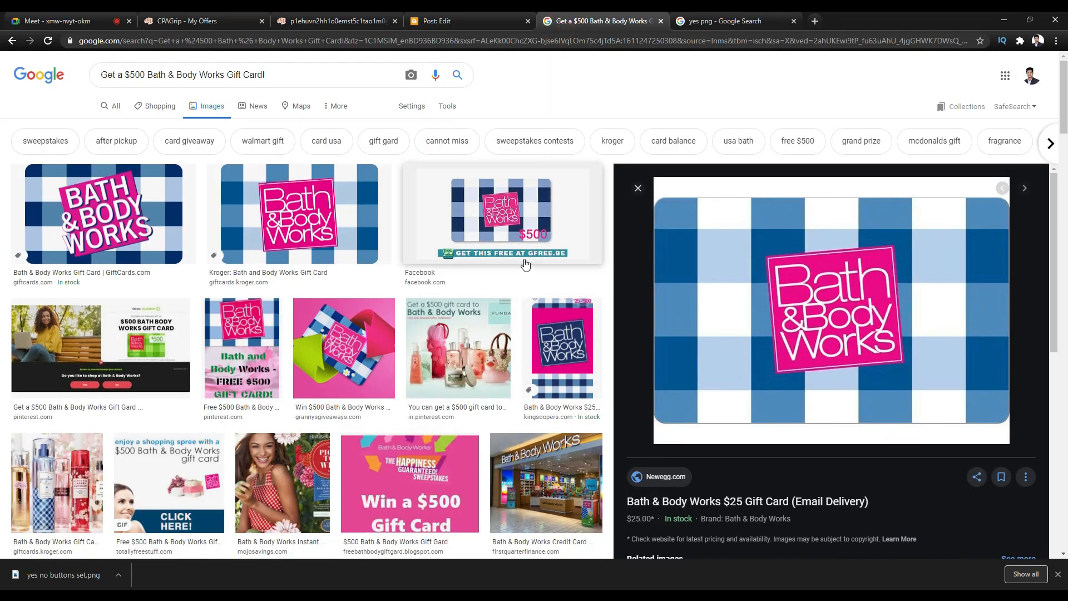
pyautogui.click(768, 301)
pyautogui.click(634, 21)
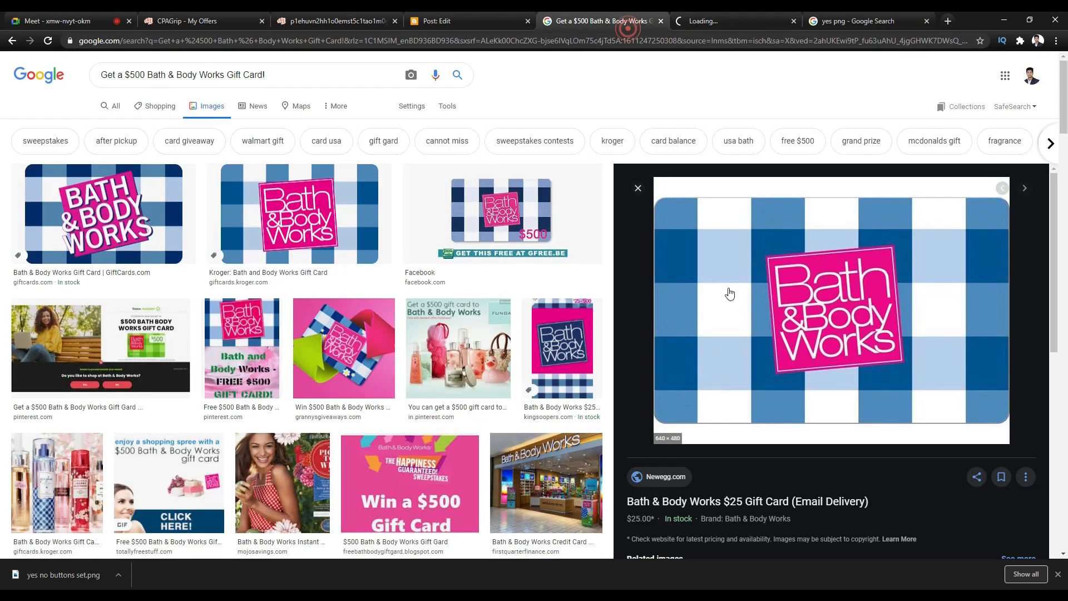
pyautogui.click(675, 301)
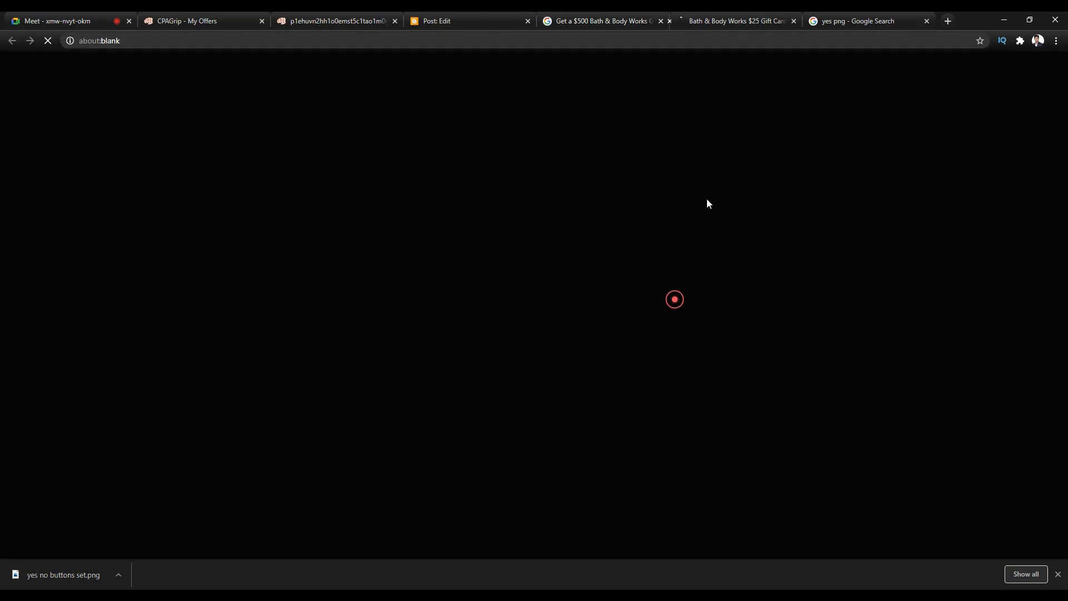
pyautogui.click(700, 20)
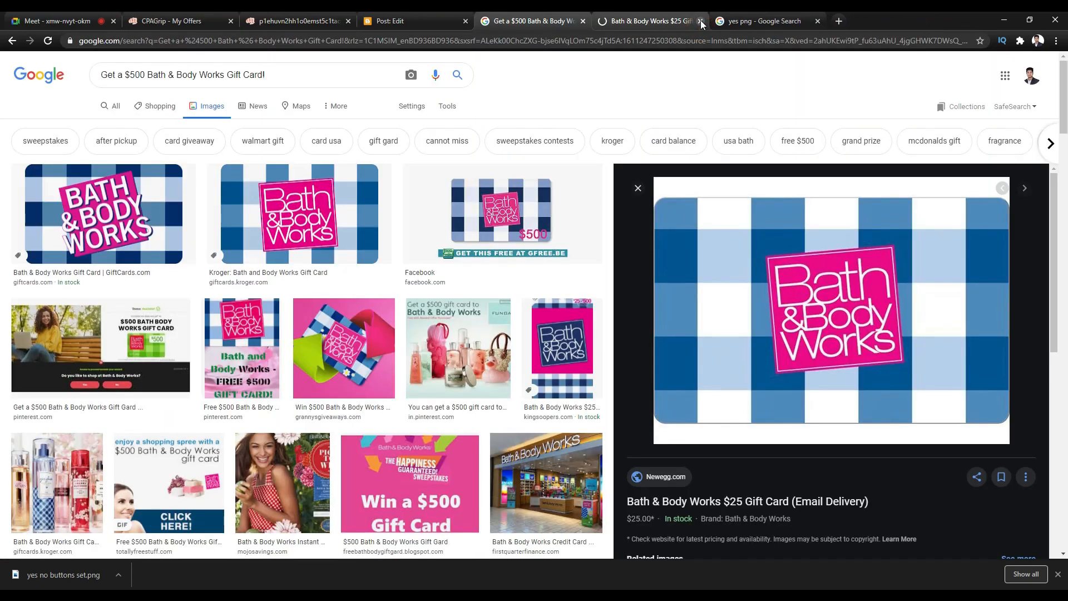
pyautogui.click(699, 20)
pyautogui.click(414, 12)
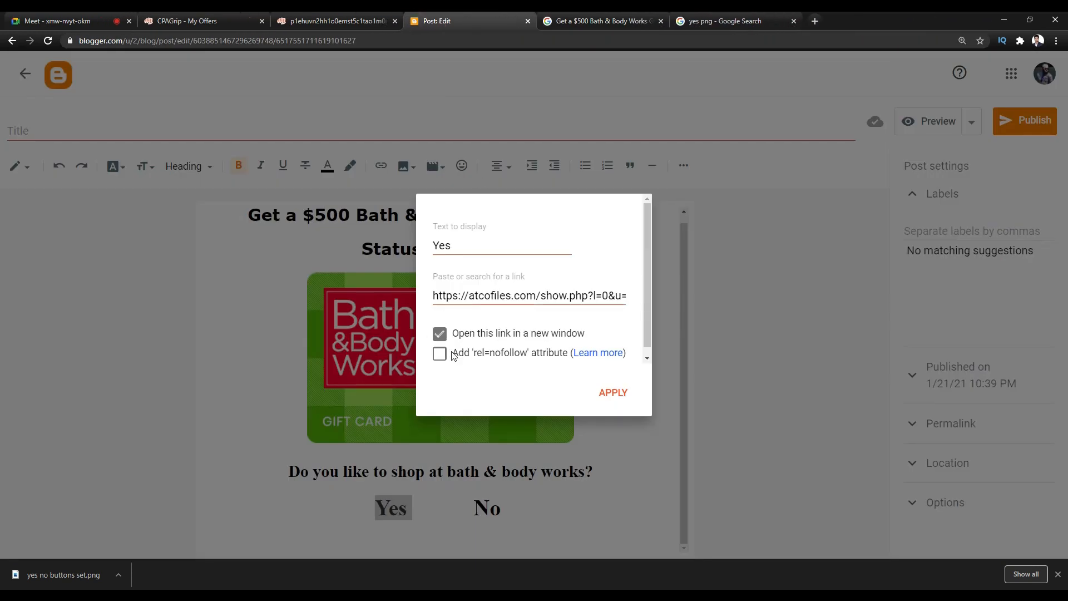
# Turn off opening in a new window and apply the offer link to "Yes"
pyautogui.click(440, 336)
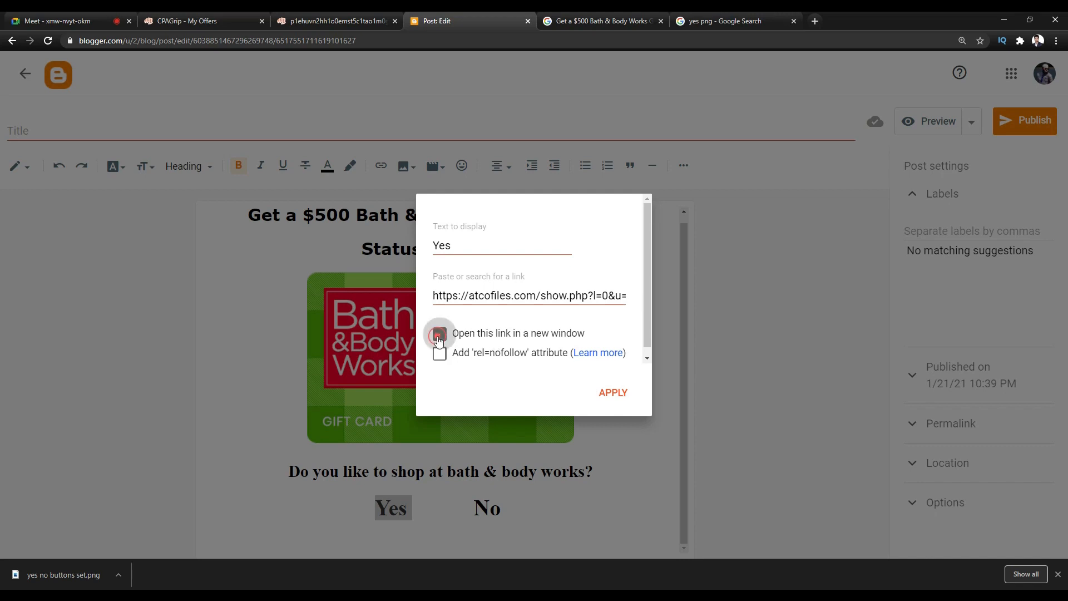
pyautogui.click(612, 393)
pyautogui.click(459, 503)
pyautogui.doubleClick(378, 507)
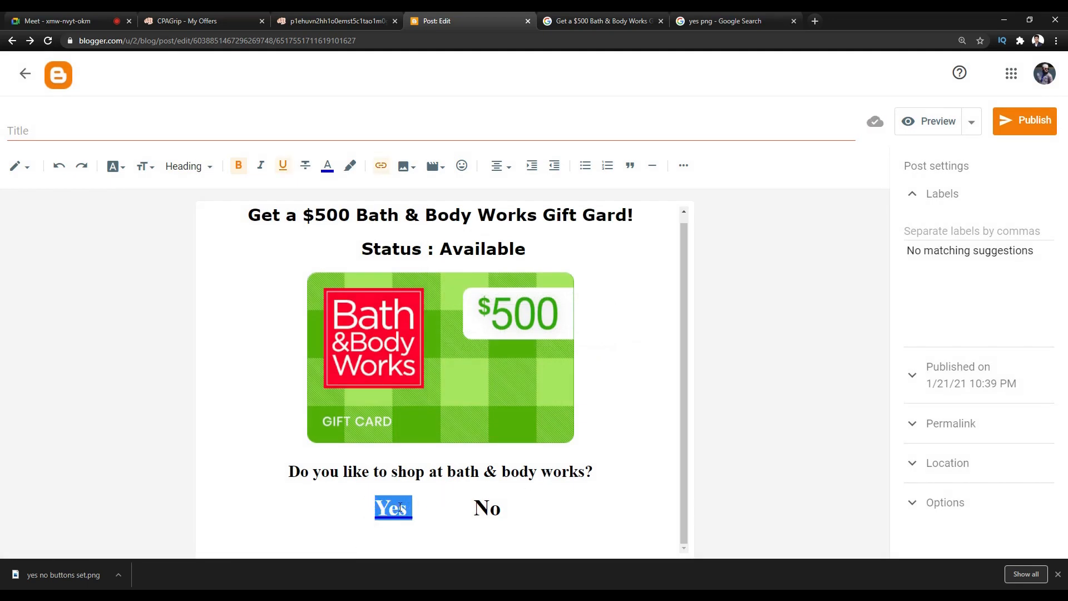
pyautogui.click(400, 507)
# Link the word "No" to the same copied offer URL
pyautogui.click(459, 512)
pyautogui.doubleClick(488, 511)
pyautogui.click(504, 510)
pyautogui.moveTo(496, 508); pyautogui.dragTo(479, 505)
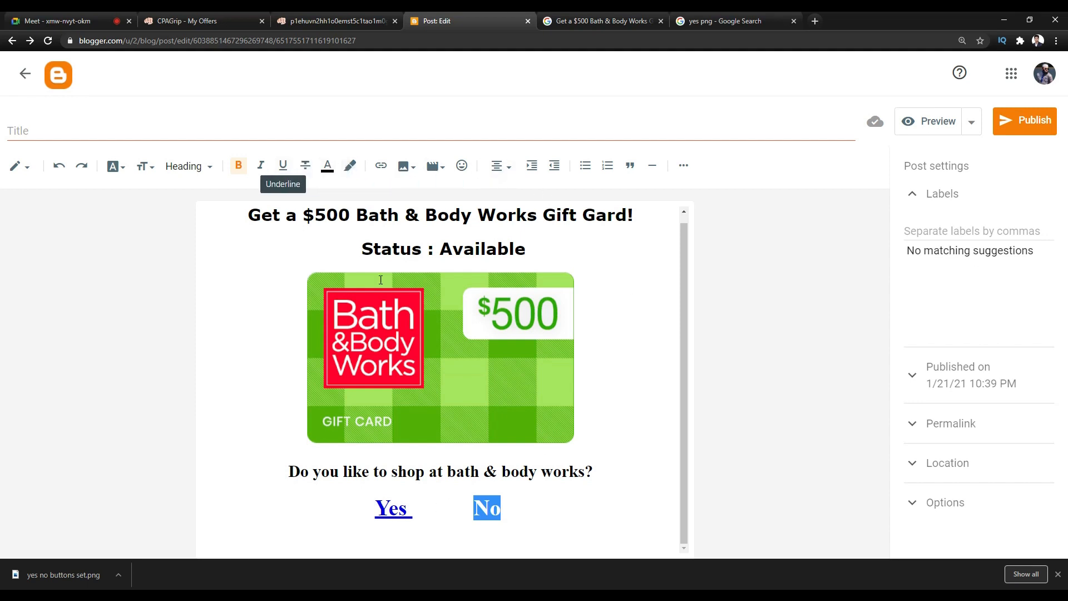
pyautogui.click(381, 165)
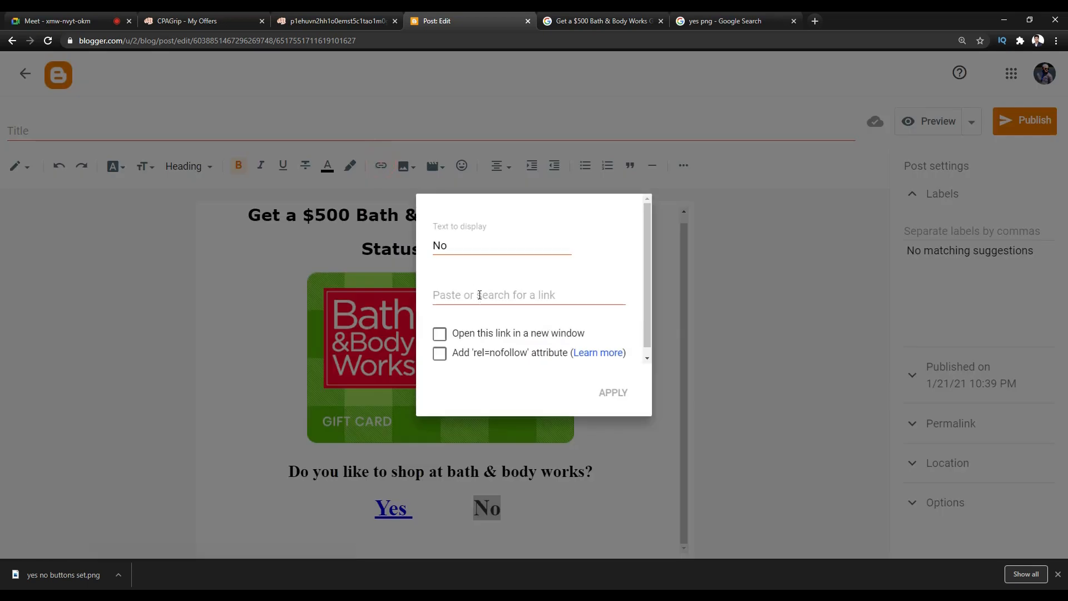
pyautogui.click(476, 289)
pyautogui.rightClick(476, 291)
pyautogui.click(500, 381)
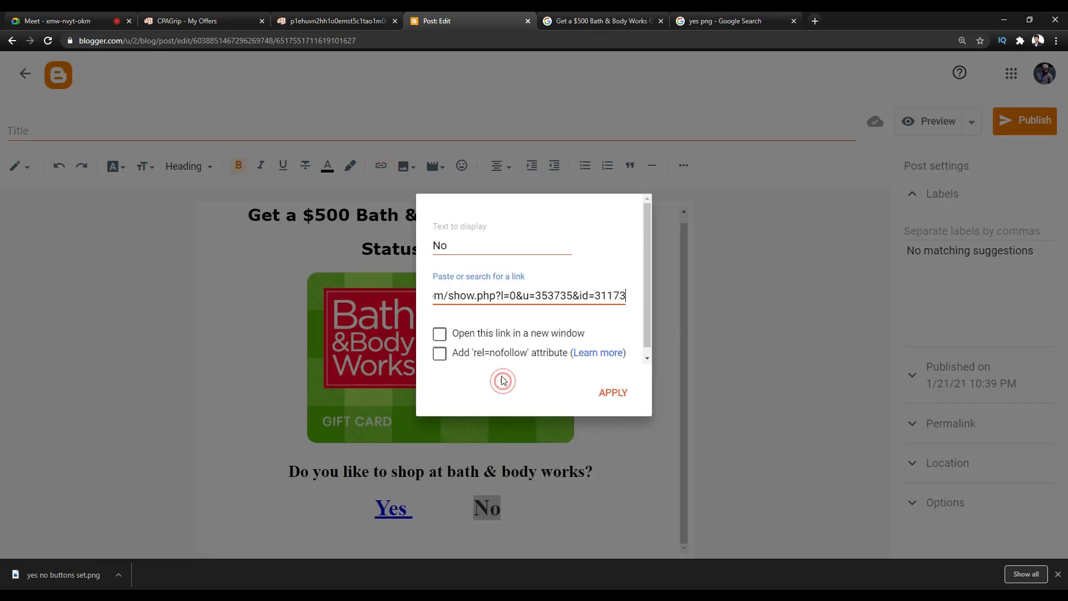
pyautogui.click(612, 393)
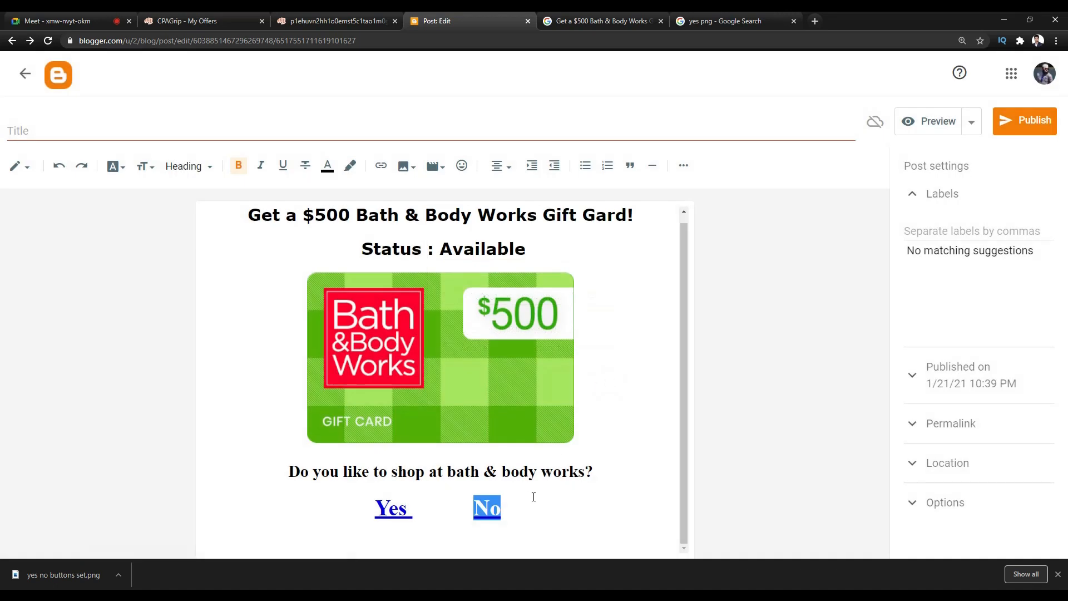
pyautogui.click(509, 514)
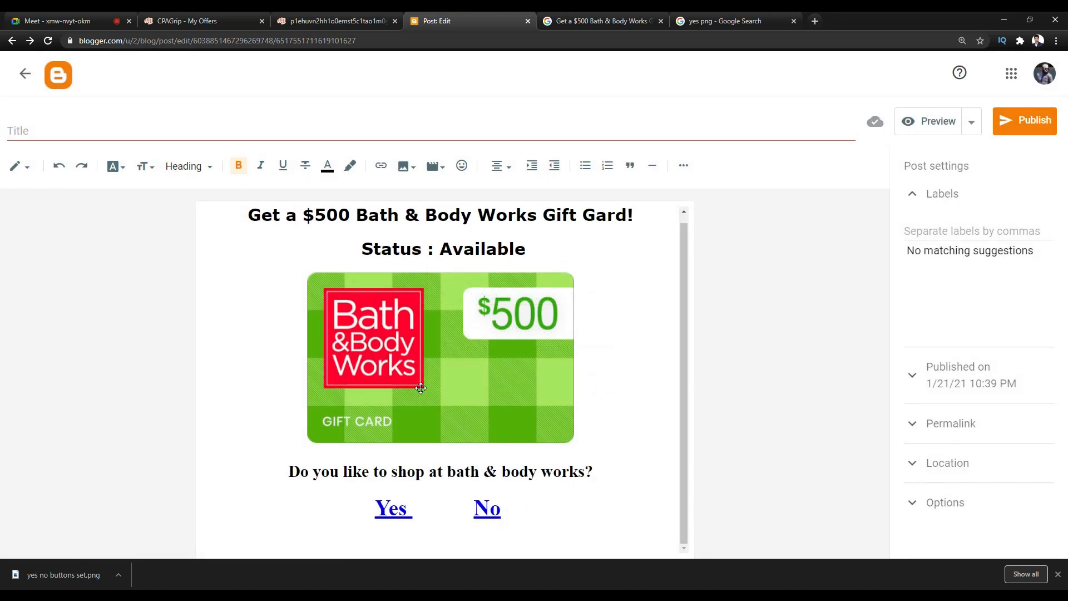
# Open the link settings of the gift card image and clear its existing address
pyautogui.click(460, 304)
pyautogui.click(602, 309)
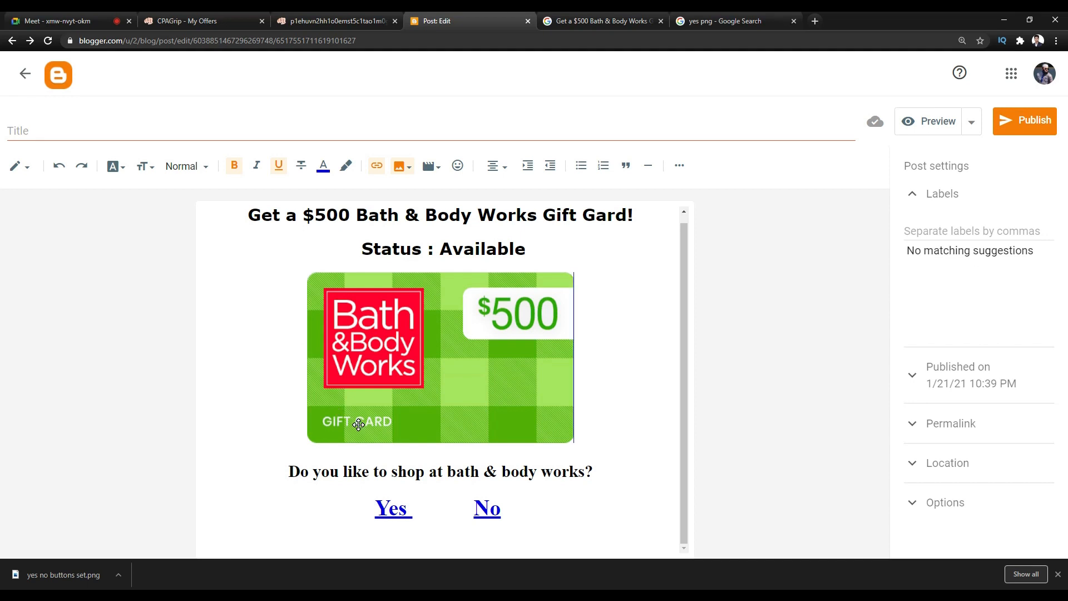
pyautogui.click(413, 345)
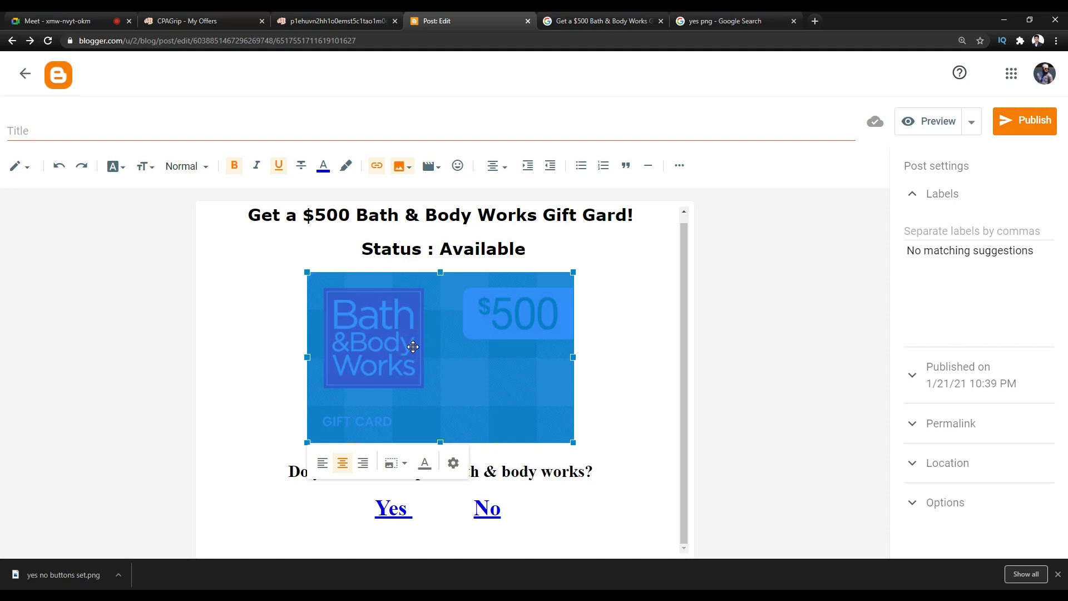
pyautogui.click(378, 167)
pyautogui.click(485, 277)
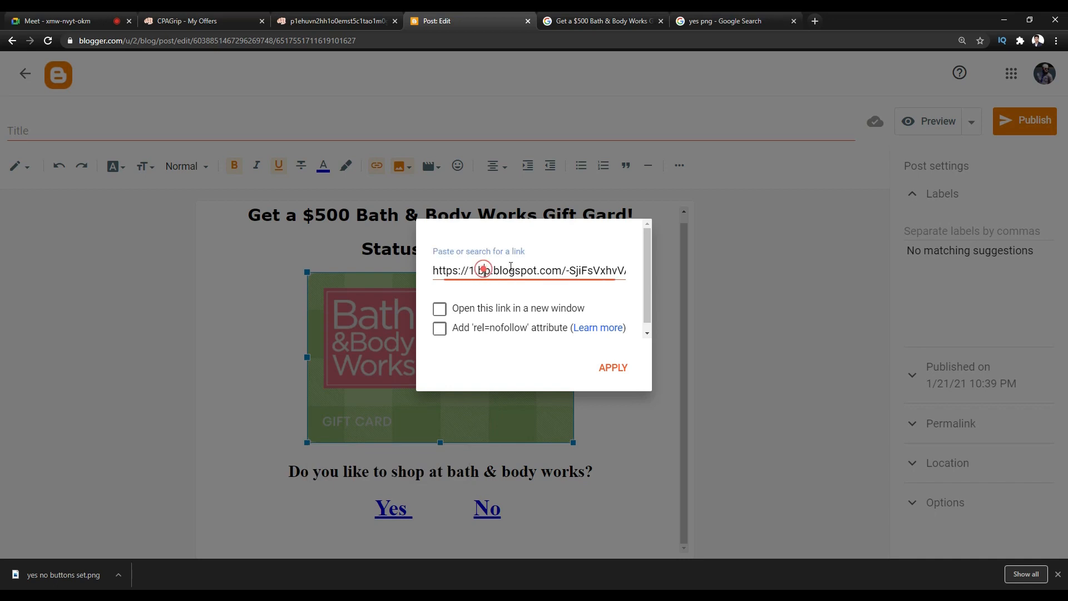
pyautogui.moveTo(562, 270); pyautogui.dragTo(580, 284)
pyautogui.hotkey('ctrl', 'a')
pyautogui.press('BackSpace')
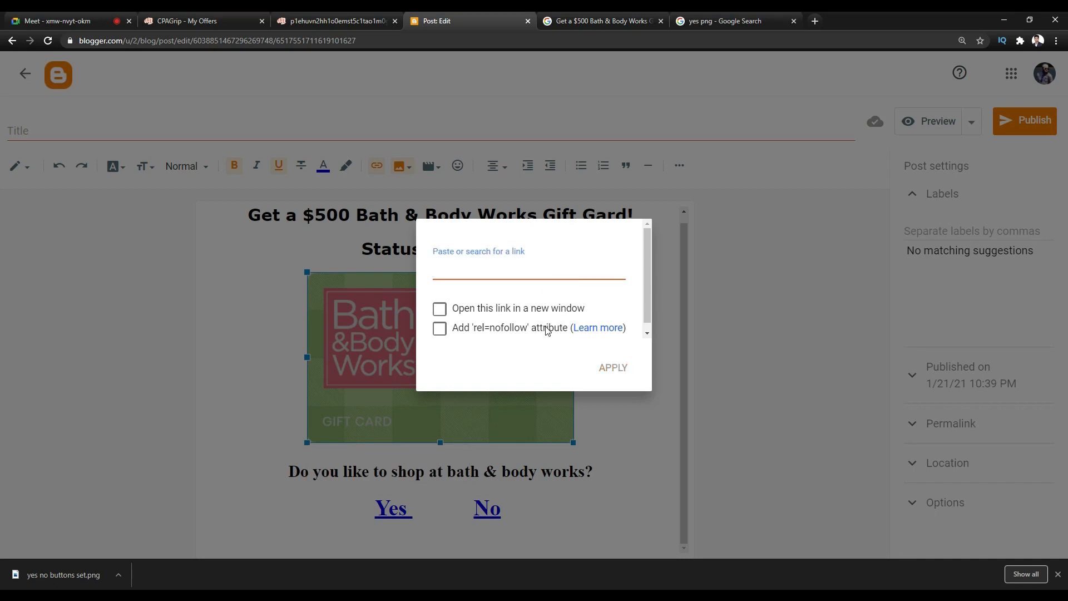
# Copy the offer link again from CPAGrip and apply it as the gift card image's link in Blogger
pyautogui.click(186, 21)
pyautogui.click(514, 334)
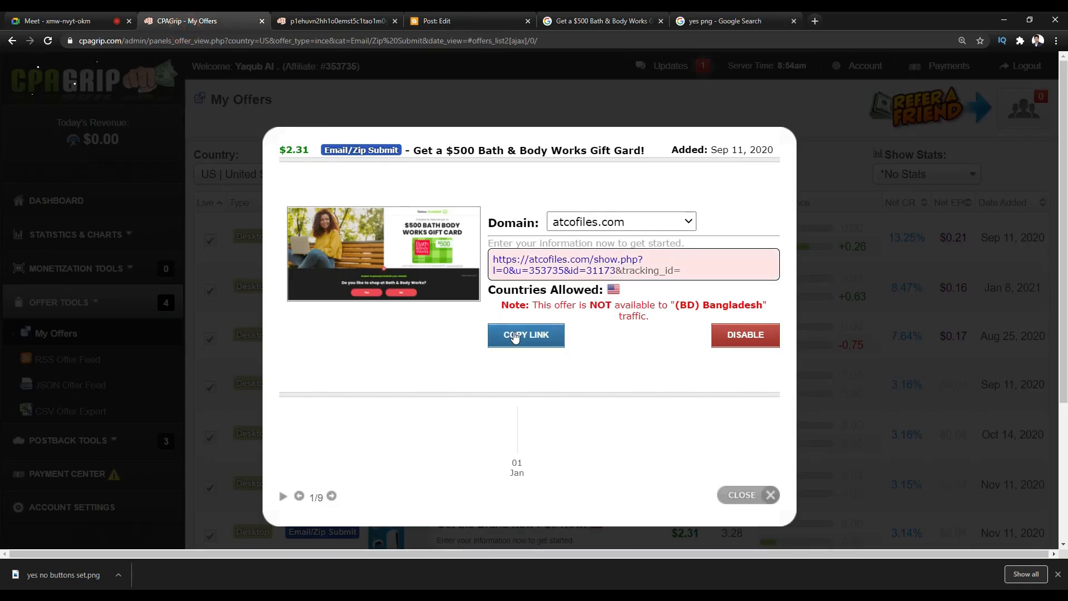
pyautogui.click(456, 17)
pyautogui.rightClick(498, 267)
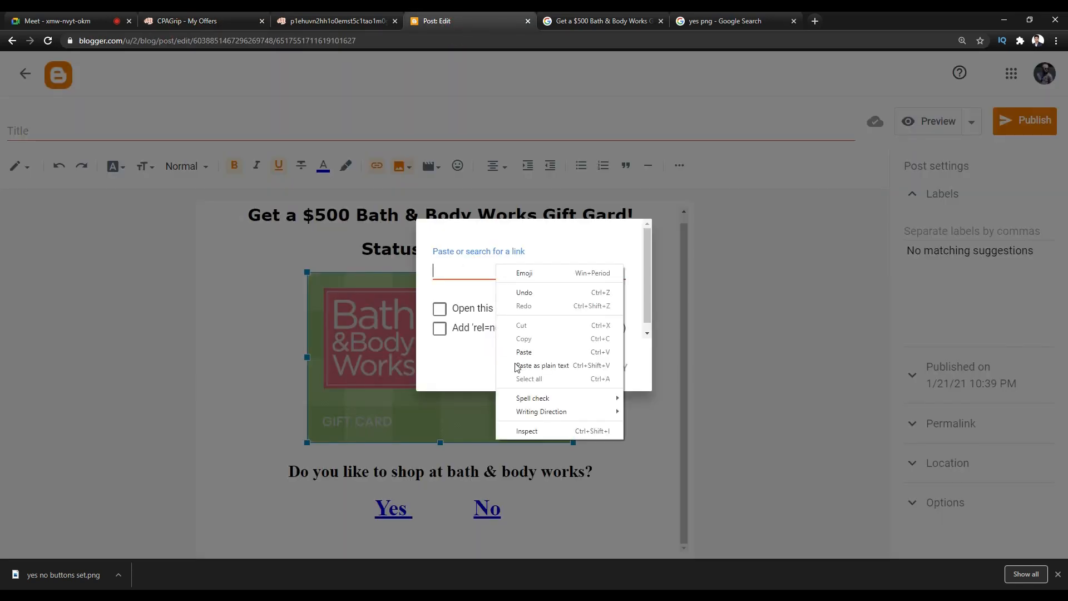
pyautogui.click(519, 362)
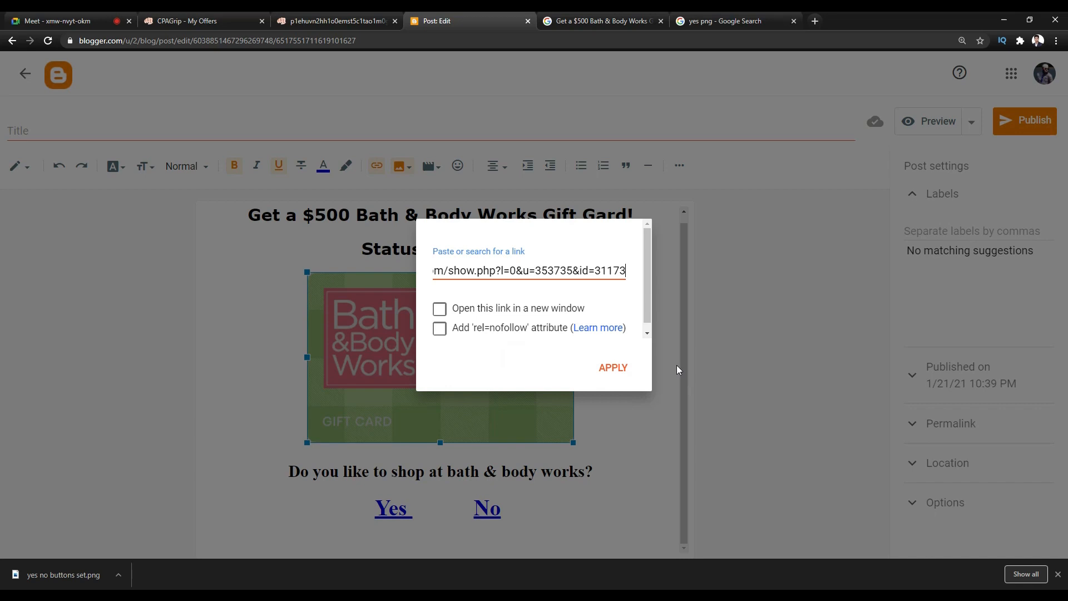
pyautogui.click(626, 376)
pyautogui.click(611, 365)
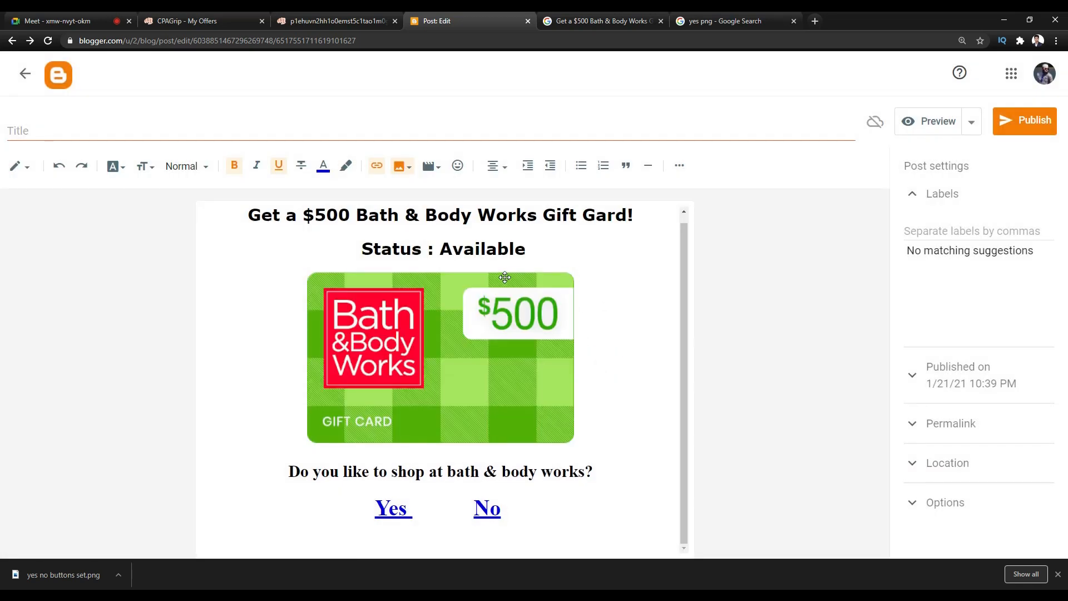
# Try a medium green text colour on the "Get a $500 Bath & Body Works Gift Gard!" headline
pyautogui.moveTo(640, 222); pyautogui.dragTo(238, 212)
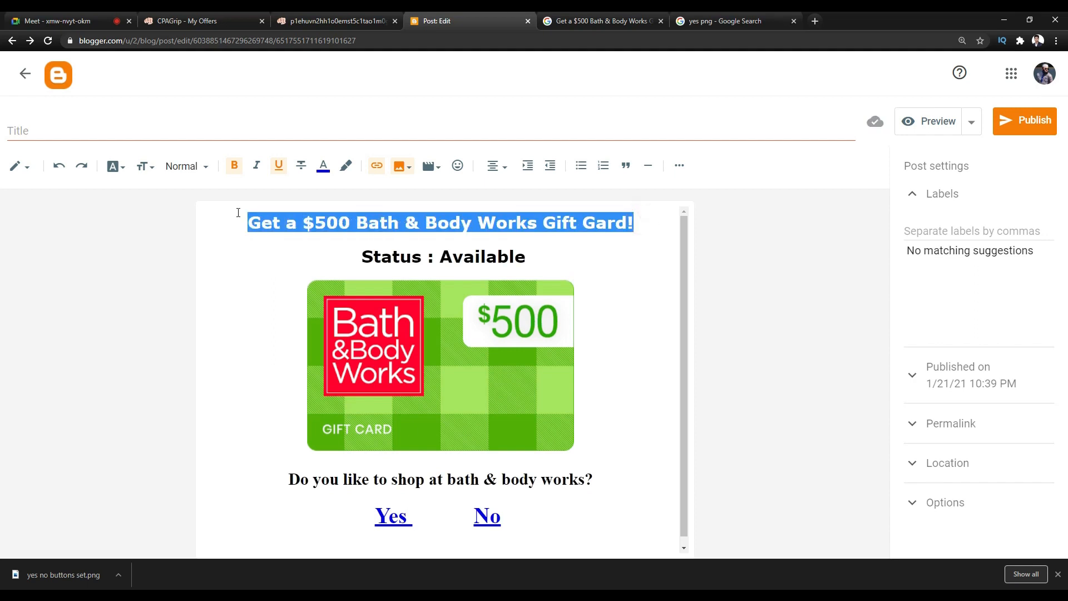
pyautogui.click(328, 165)
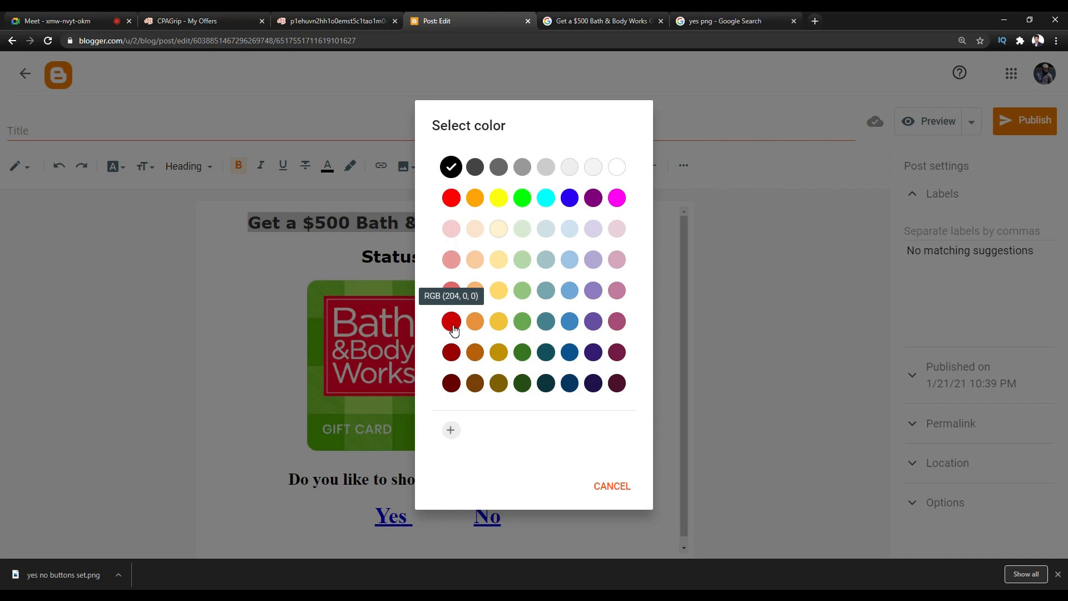
pyautogui.click(521, 321)
pyautogui.click(597, 230)
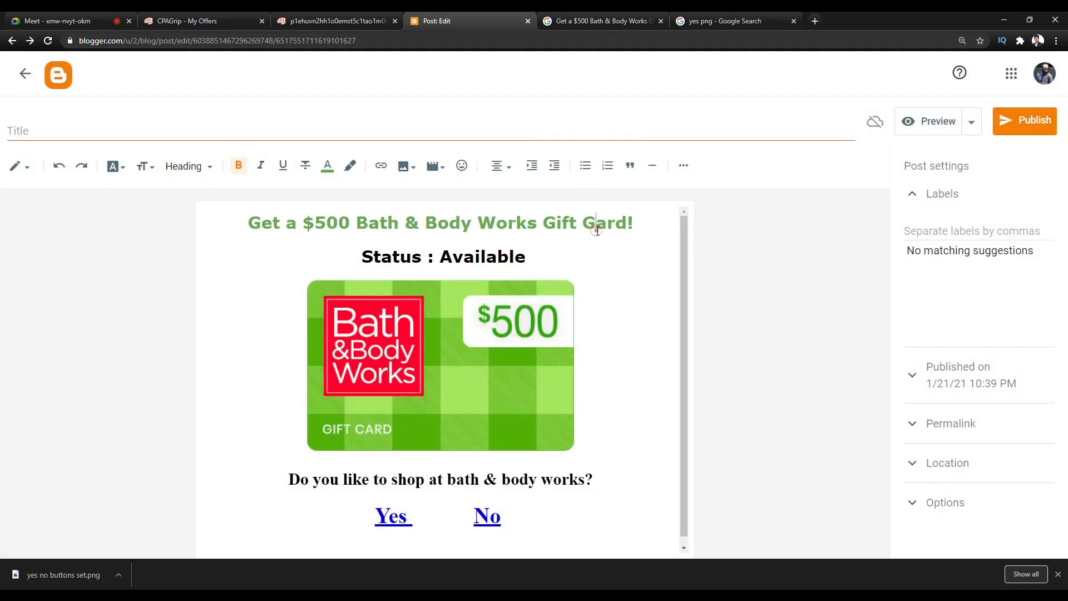
# Try a light golden yellow as the text colour of the gift card headline
pyautogui.moveTo(639, 224); pyautogui.dragTo(250, 209)
pyautogui.click(327, 166)
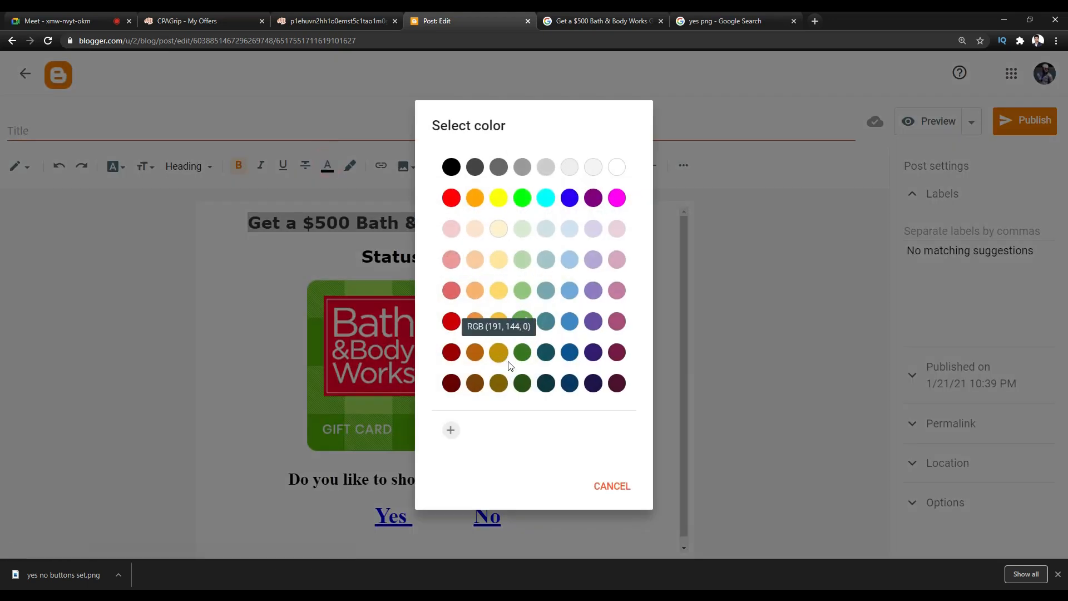
pyautogui.click(500, 291)
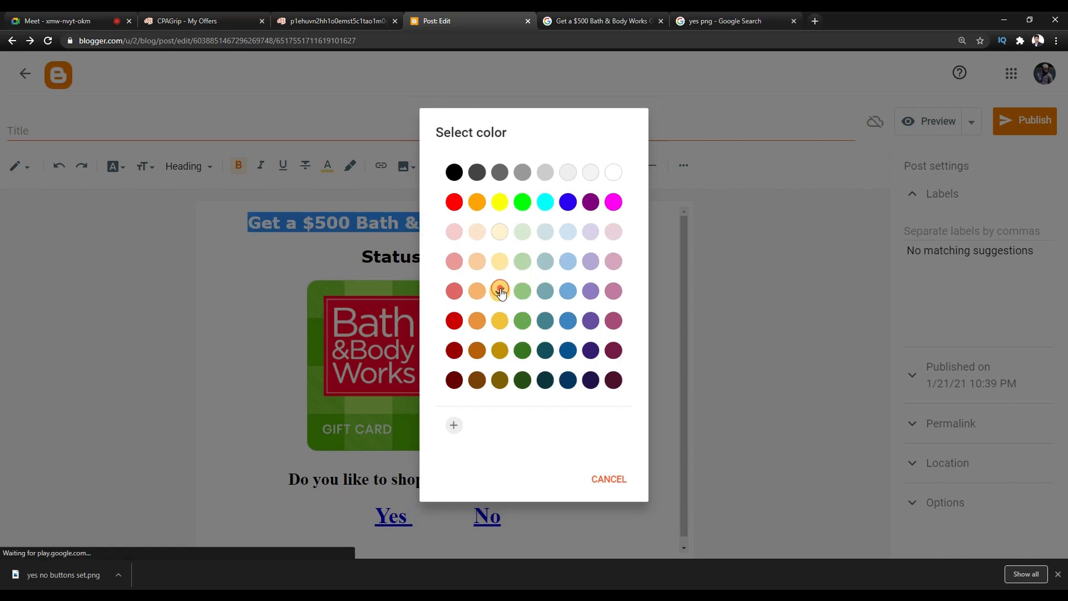
pyautogui.click(494, 214)
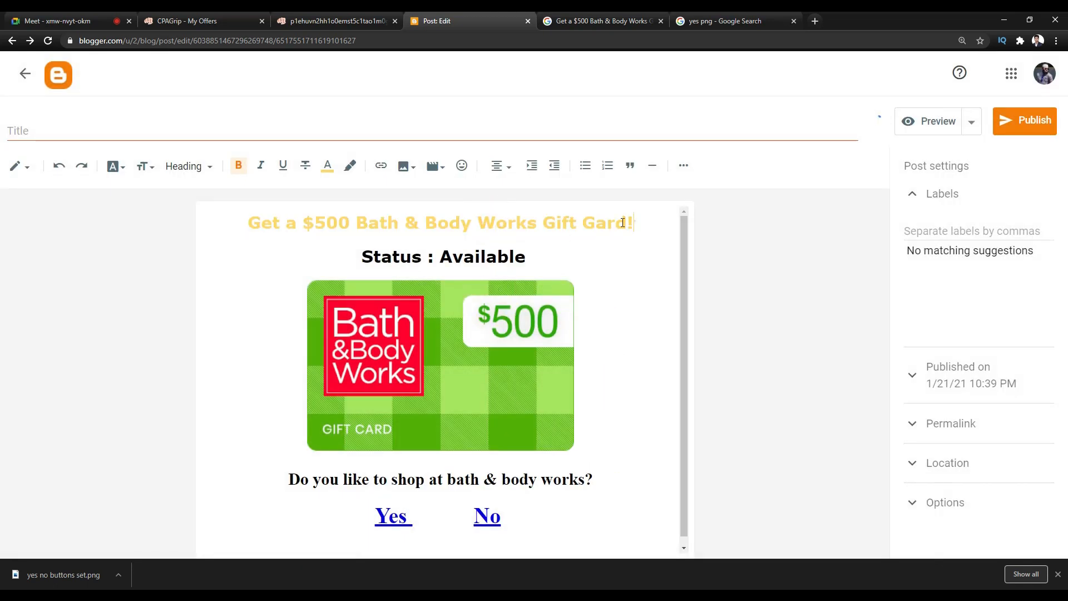
# Try a muted magenta as the headline's text colour
pyautogui.moveTo(622, 223); pyautogui.dragTo(246, 220)
pyautogui.click(328, 165)
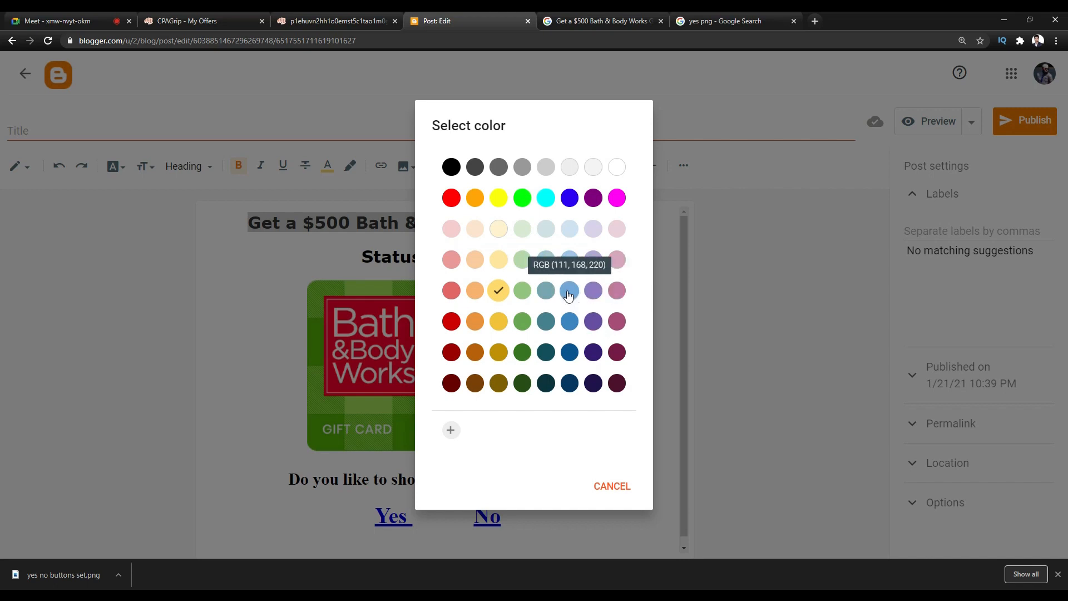
pyautogui.click(619, 318)
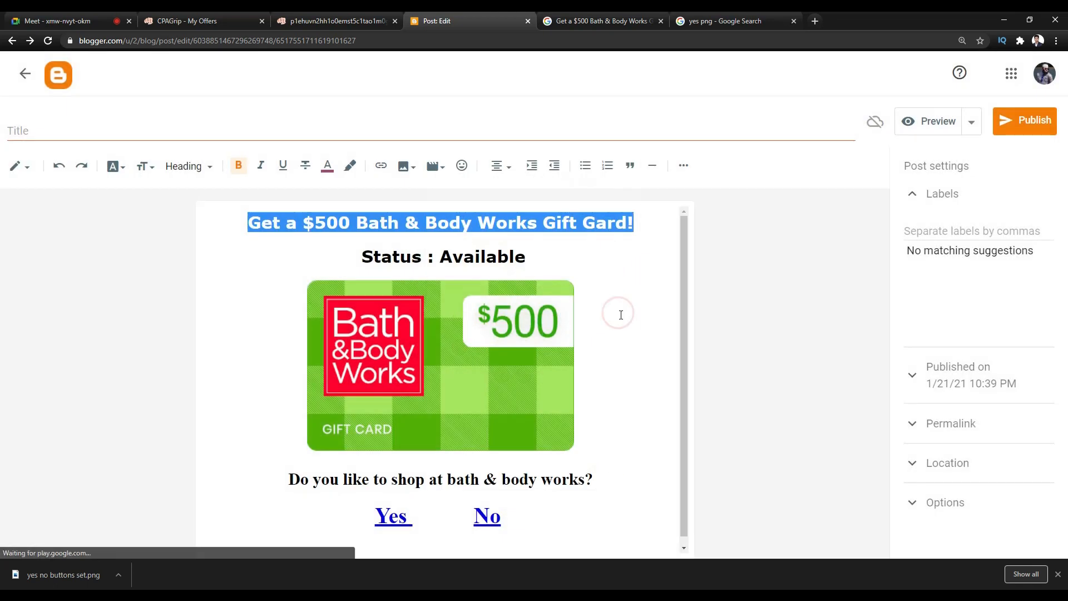
# Mix a custom light red colour and try it on the headline text
pyautogui.moveTo(648, 226); pyautogui.dragTo(247, 223)
pyautogui.click(327, 166)
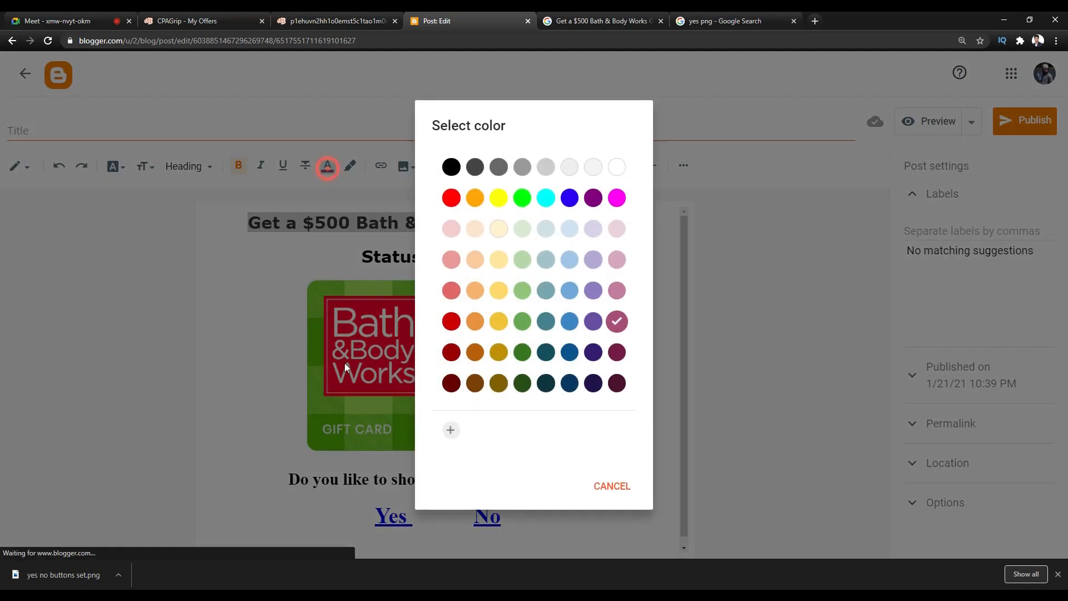
pyautogui.click(450, 437)
pyautogui.moveTo(575, 238)
pyautogui.mouseDown()
pyautogui.moveTo(535, 208)
pyautogui.moveTo(541, 201)
pyautogui.mouseUp()
pyautogui.click(567, 404)
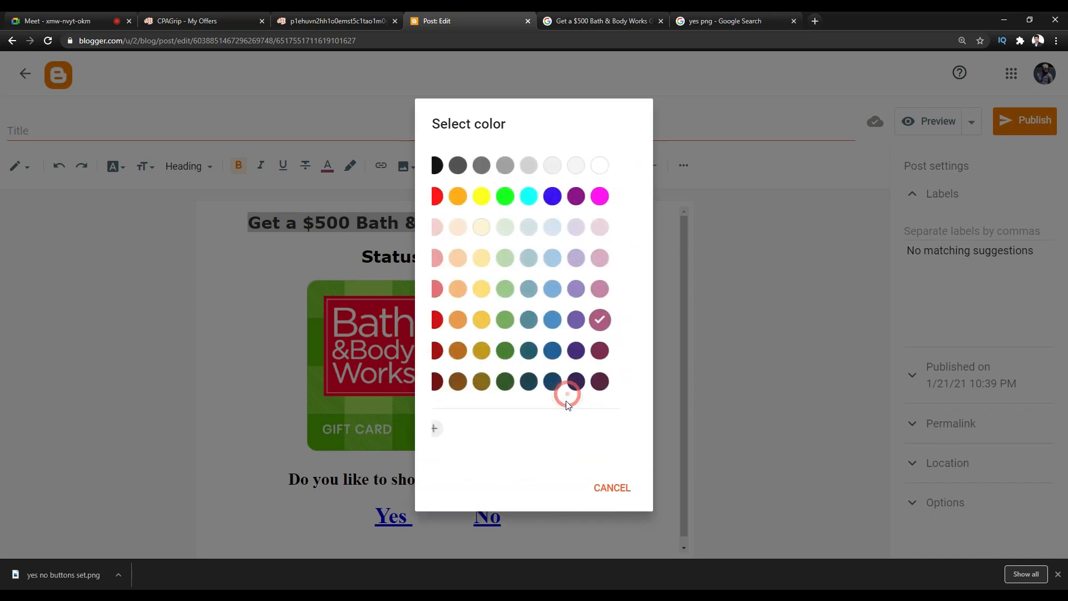
pyautogui.click(618, 324)
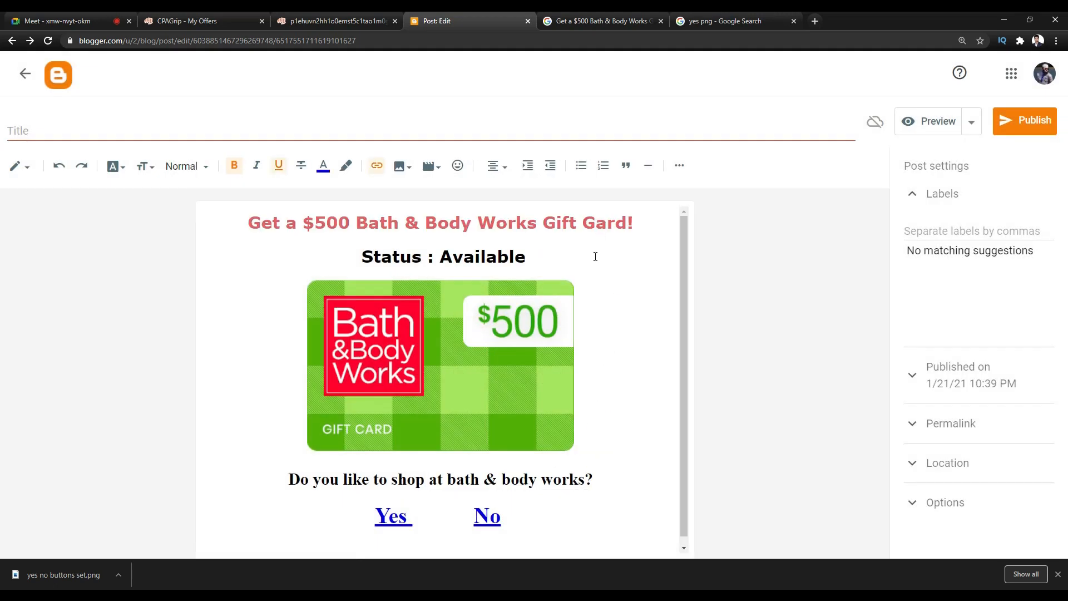
pyautogui.click(547, 257)
# Try a muted teal background highlight behind the headline text
pyautogui.moveTo(646, 227); pyautogui.dragTo(253, 223)
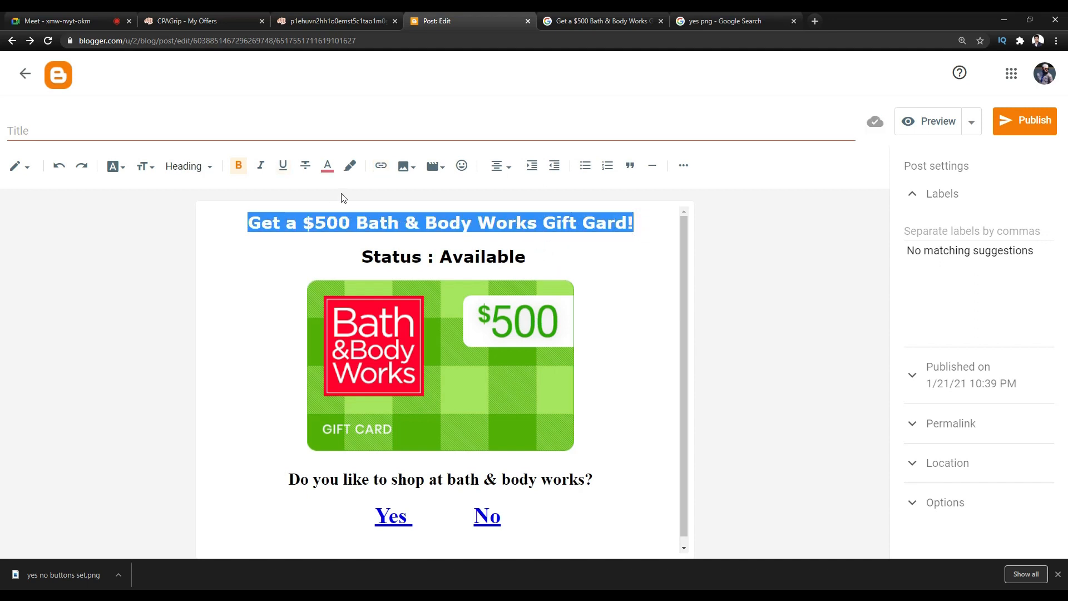
pyautogui.click(352, 166)
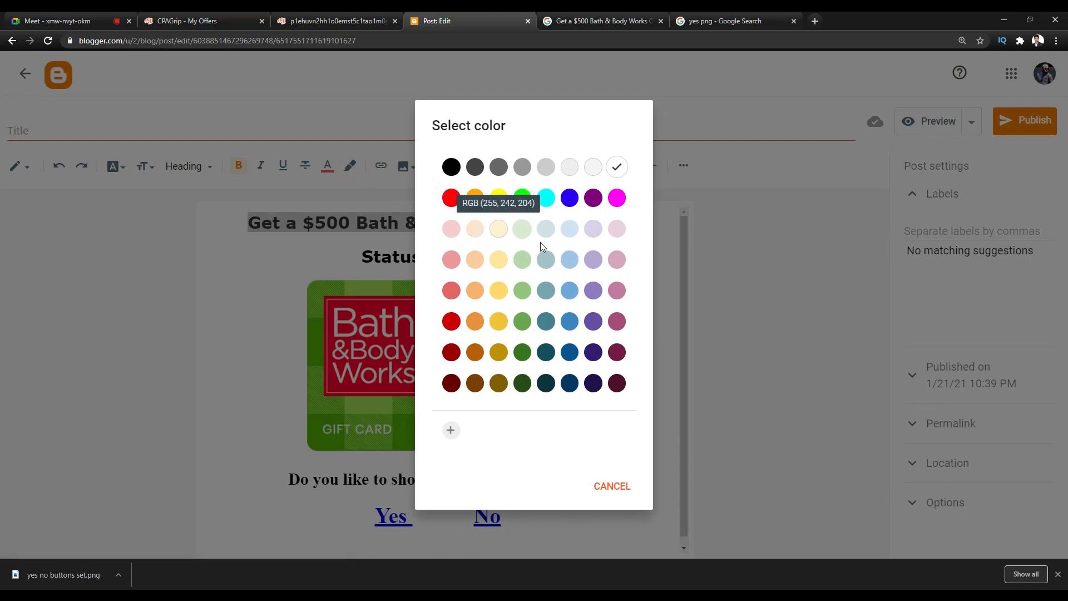
pyautogui.click(545, 228)
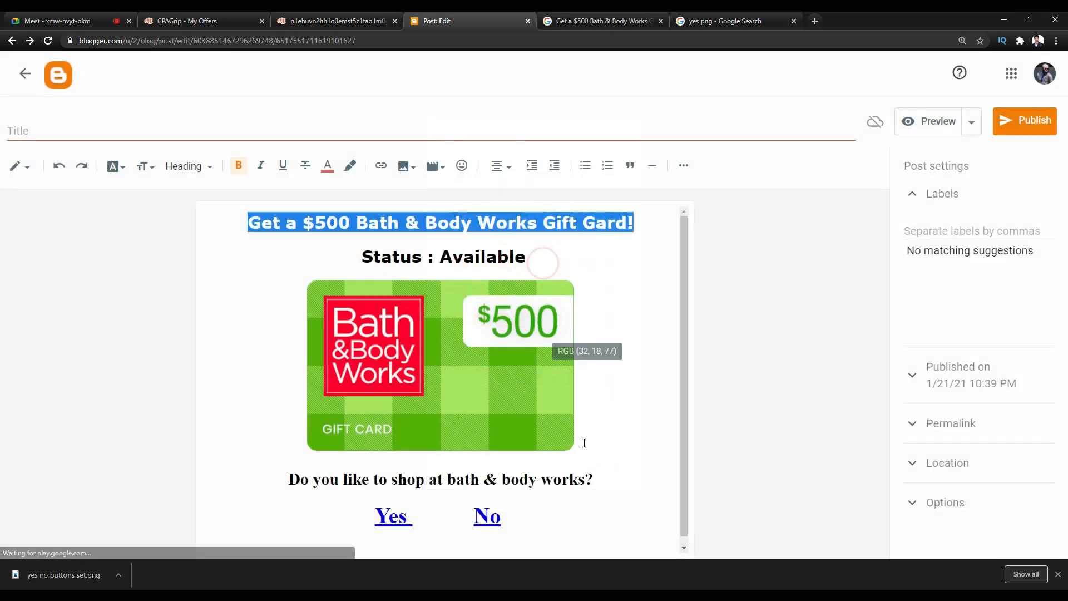
# Select only the headline line and try a pale pink text colour on it
pyautogui.moveTo(560, 260); pyautogui.dragTo(229, 209)
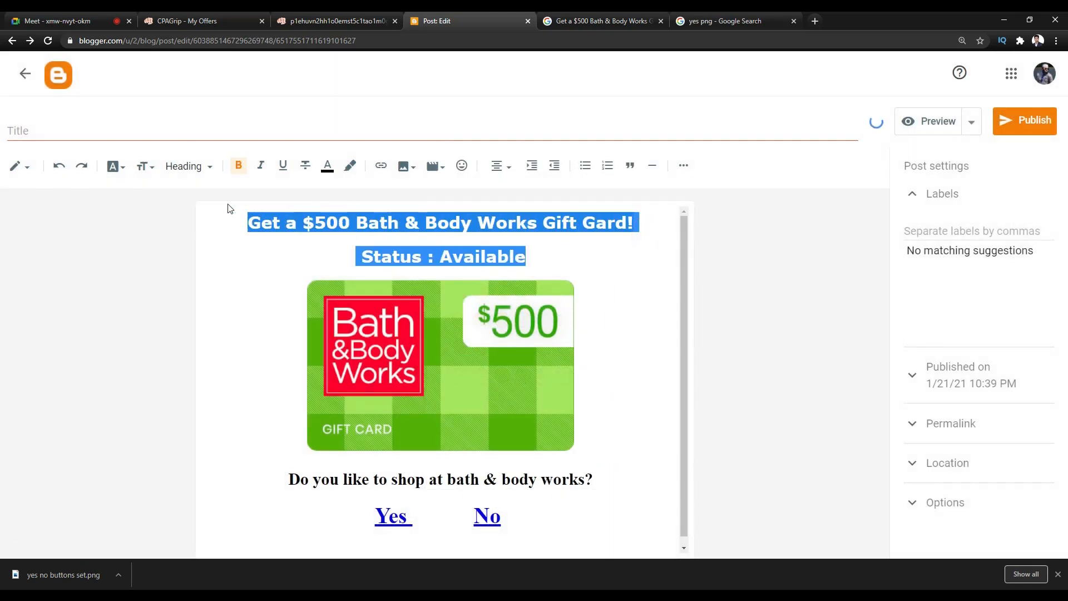
pyautogui.click(354, 238)
pyautogui.tripleClick(351, 222)
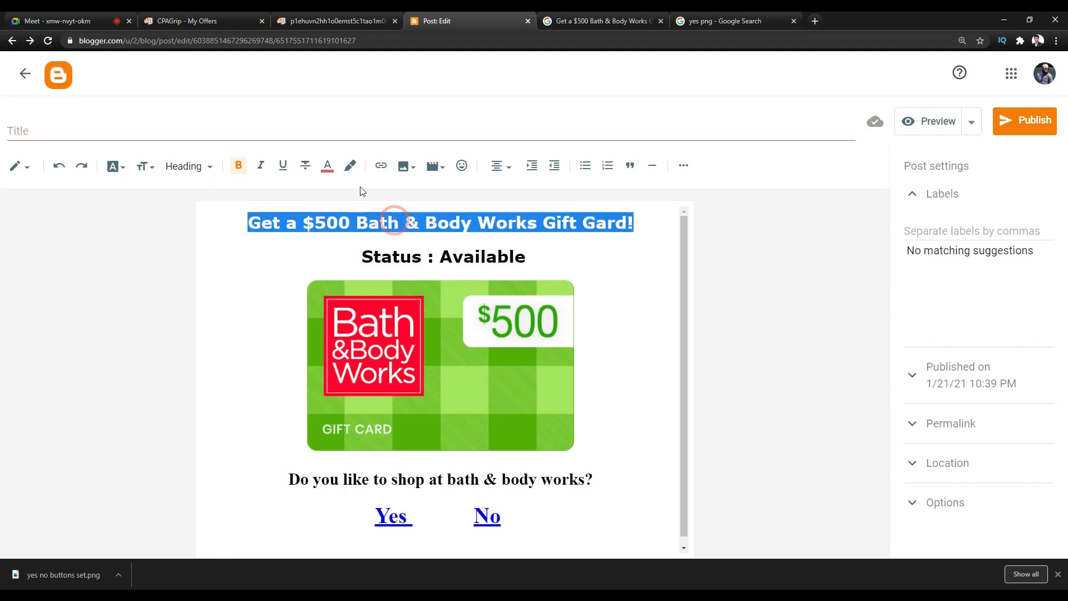
pyautogui.click(329, 166)
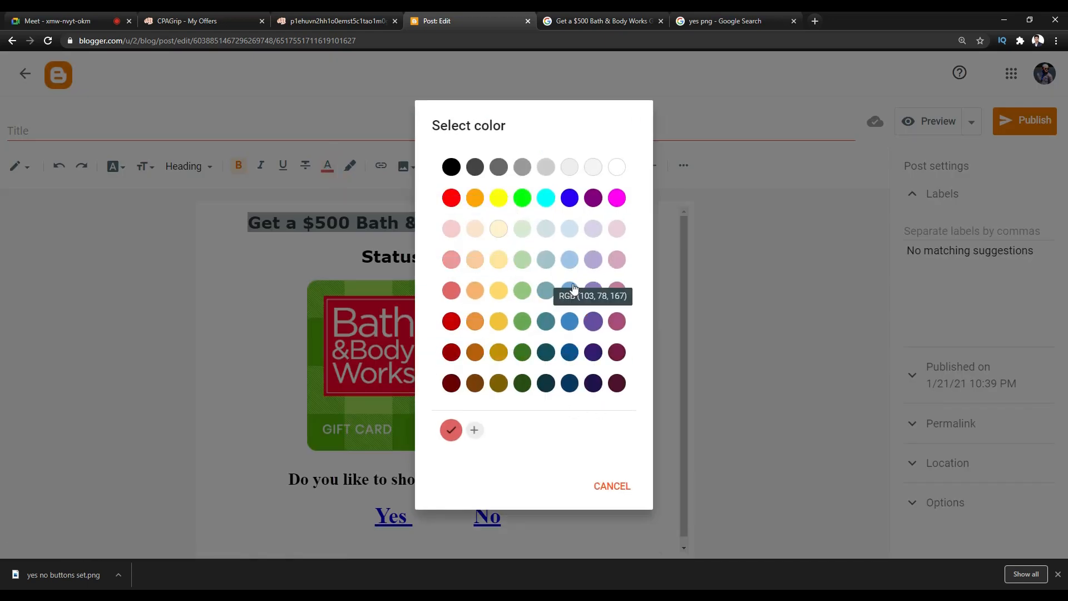
pyautogui.click(452, 238)
# Try a dark green text colour on the gift card headline
pyautogui.moveTo(641, 219); pyautogui.dragTo(249, 205)
pyautogui.click(329, 167)
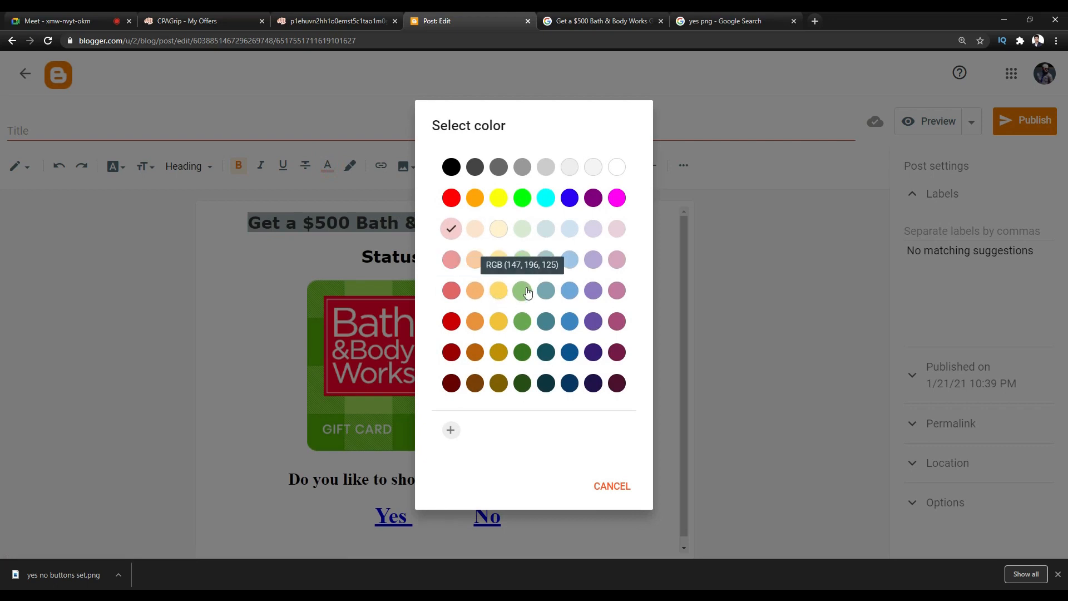
pyautogui.click(473, 227)
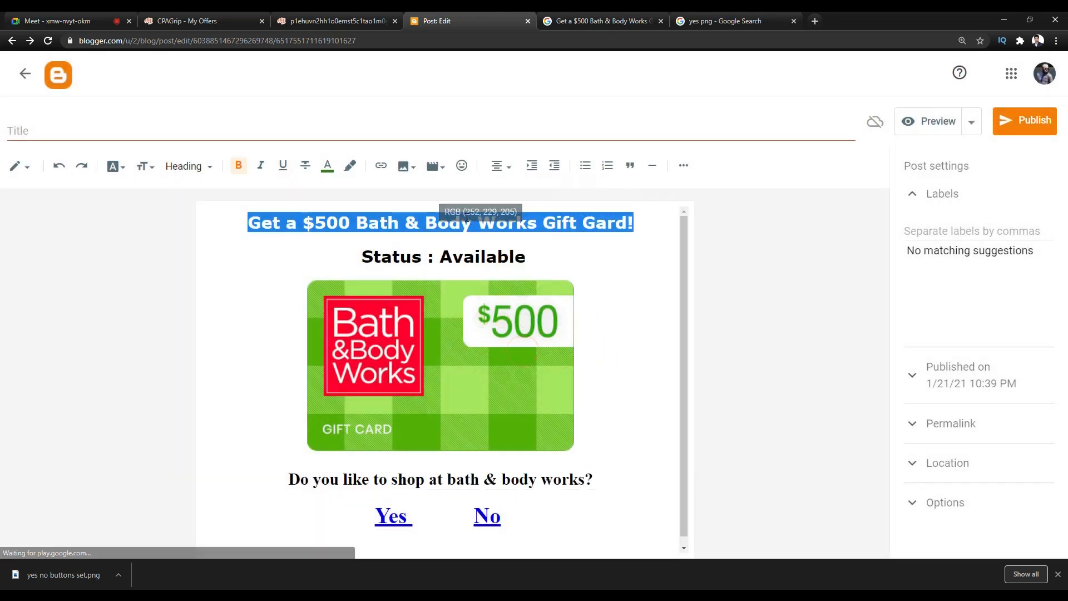
pyautogui.click(473, 228)
# Set the text colour of the "Get a $500 Bath & Body Works Gift Gard!" headline to bright red
pyautogui.moveTo(634, 222); pyautogui.dragTo(248, 201)
pyautogui.click(334, 168)
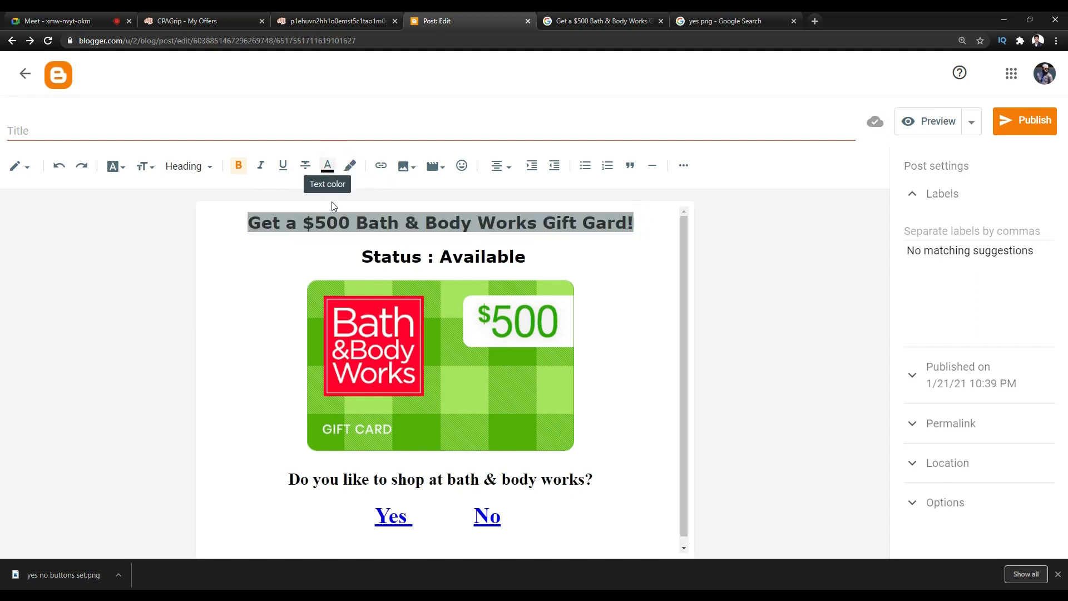
pyautogui.click(496, 236)
pyautogui.tripleClick(496, 220)
pyautogui.click(327, 166)
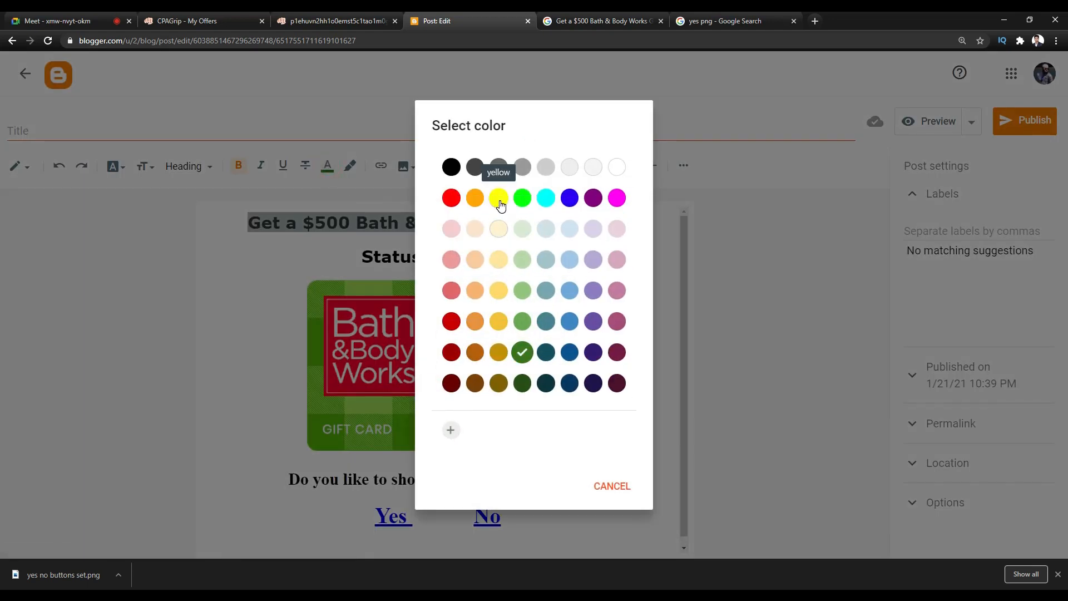
pyautogui.click(451, 198)
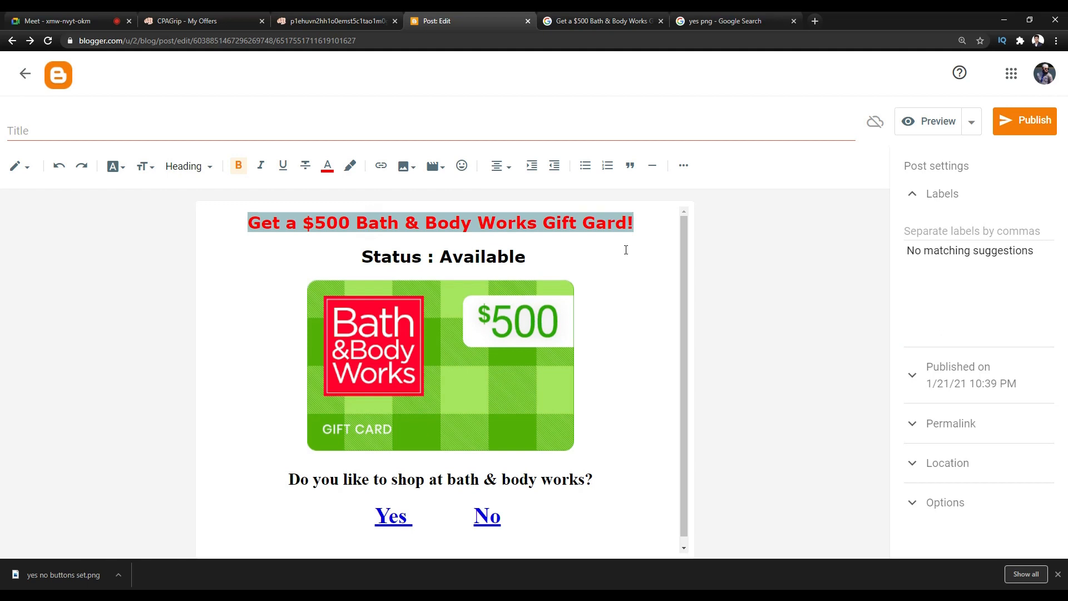
# Change the headline's background highlight to golden yellow
pyautogui.moveTo(633, 222); pyautogui.dragTo(247, 222)
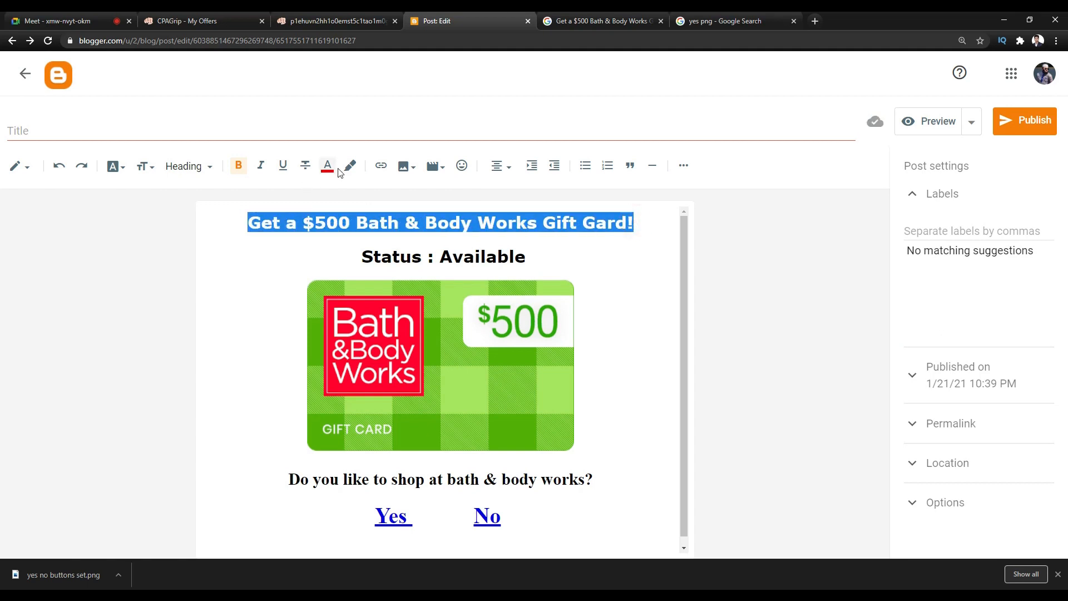
pyautogui.click(345, 165)
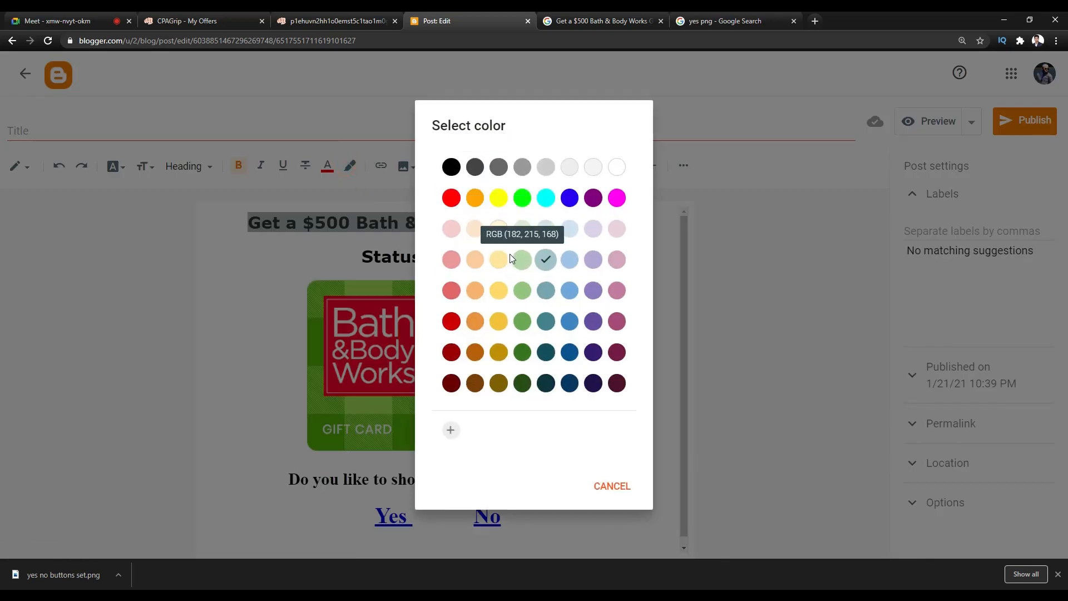
pyautogui.click(496, 330)
pyautogui.click(439, 239)
pyautogui.click(604, 239)
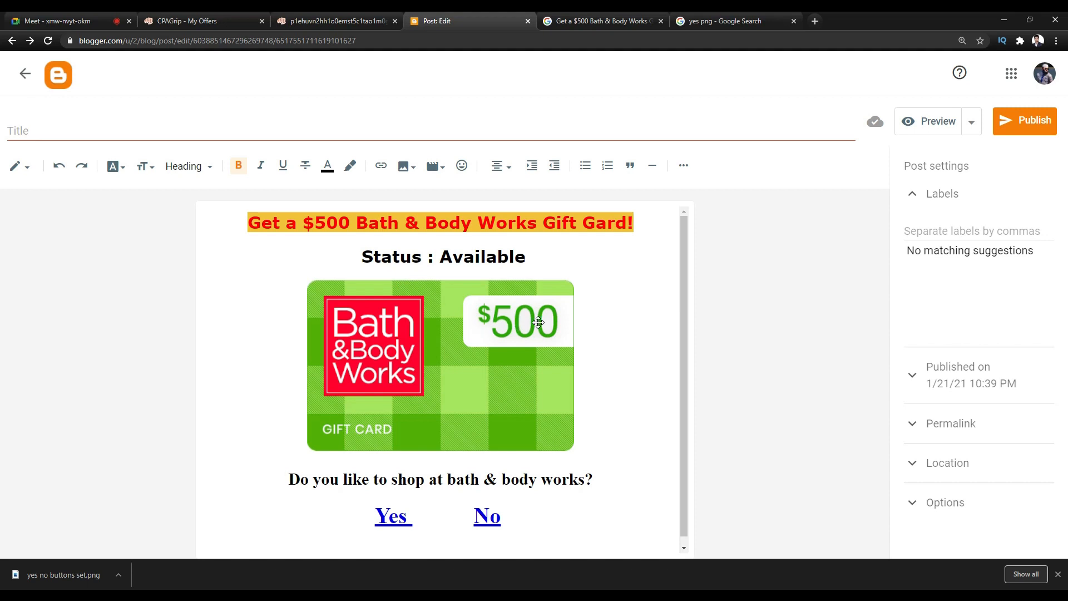
# Check the offer URL in the gift card image's link settings and reapply it without opening in a new window
pyautogui.scroll(-1, 389, 458)
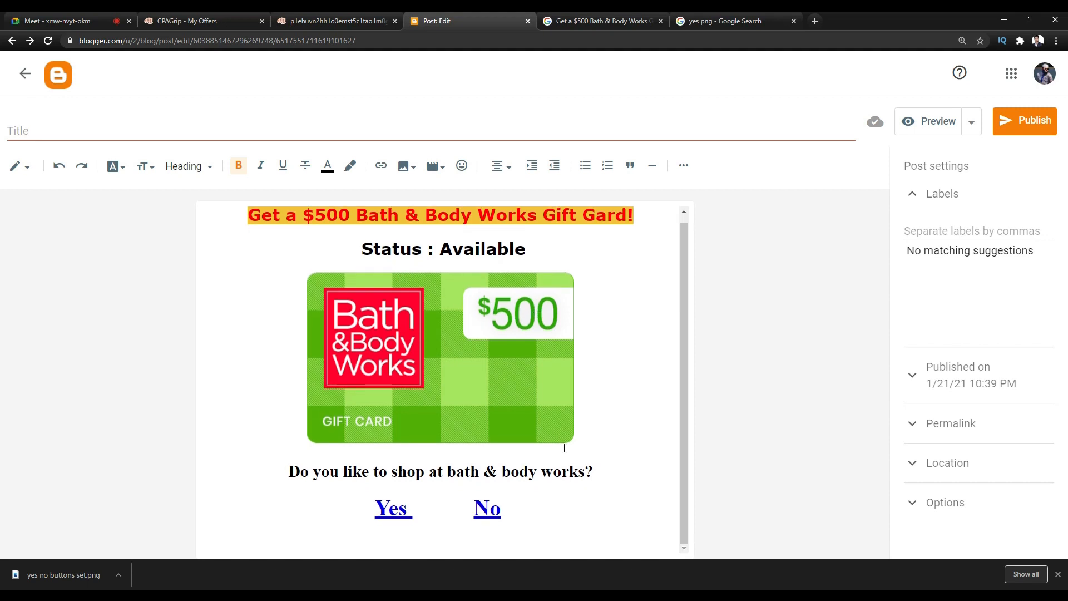
pyautogui.click(478, 384)
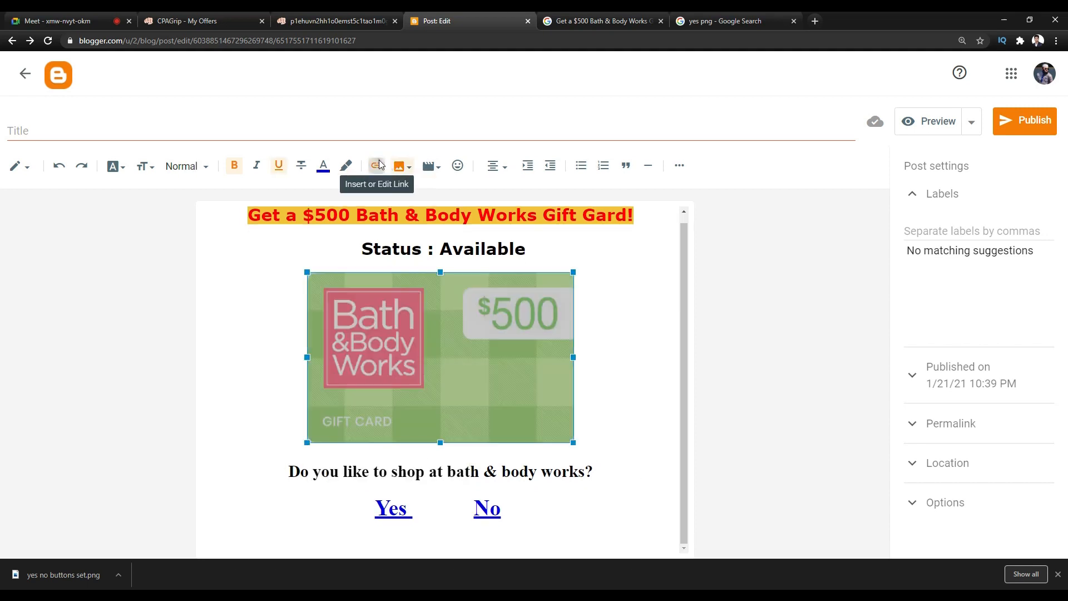
pyautogui.click(377, 165)
pyautogui.moveTo(433, 270); pyautogui.dragTo(653, 288)
pyautogui.click(543, 266)
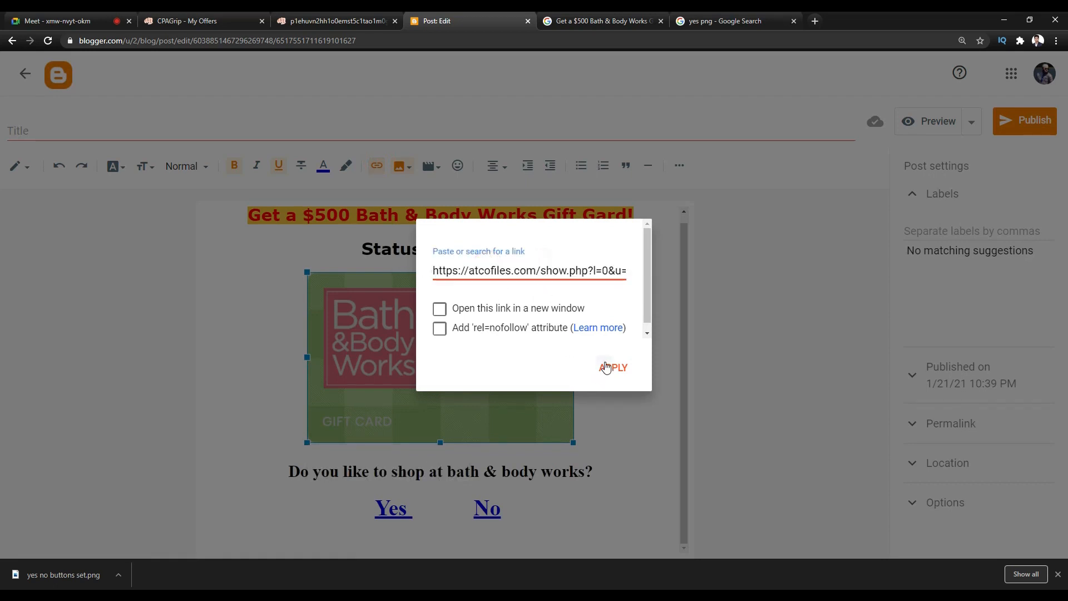
pyautogui.click(609, 367)
pyautogui.click(629, 359)
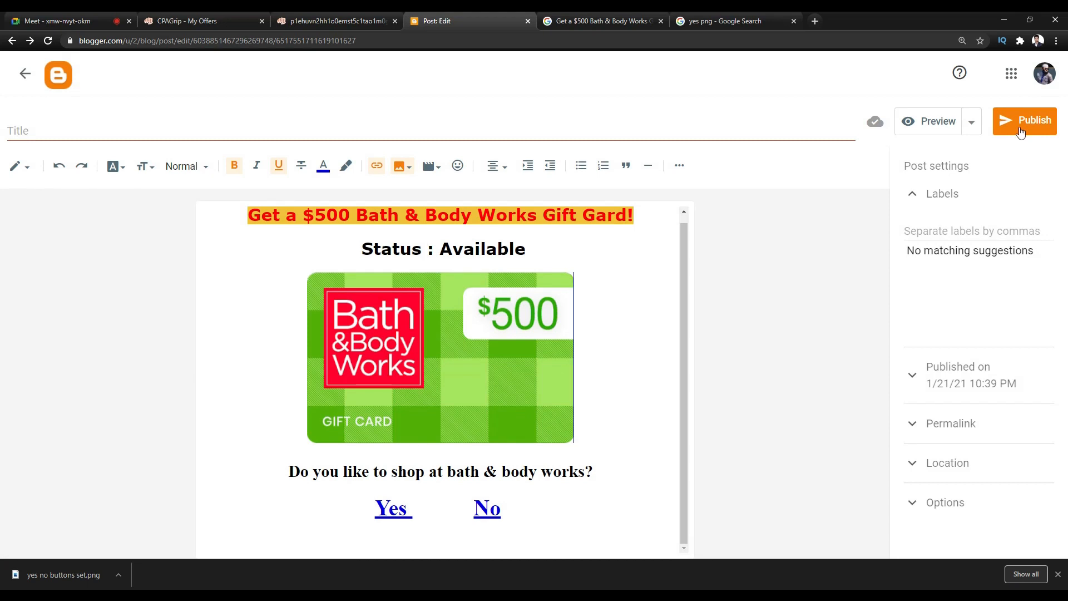
# Publish the $500 Bath & Body Works gift card post and open it on the live blog
pyautogui.click(1001, 115)
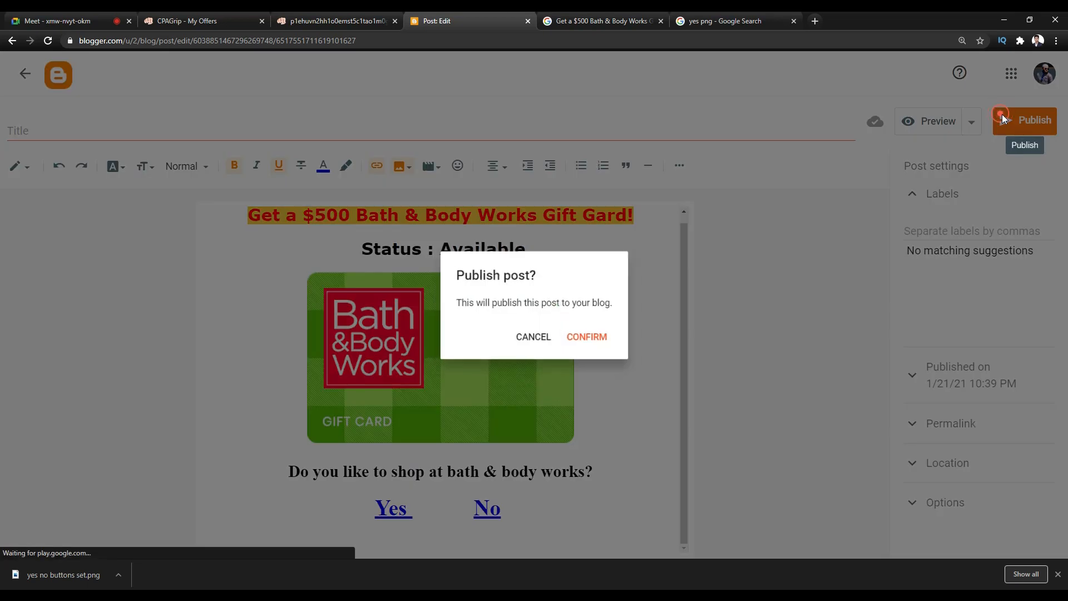
pyautogui.click(590, 339)
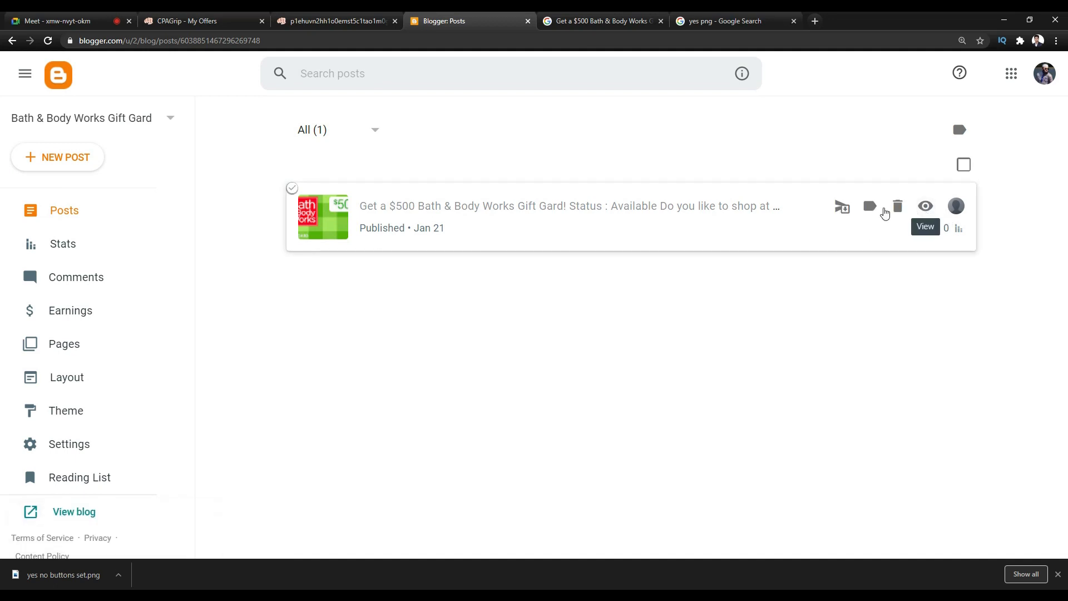
pyautogui.click(925, 208)
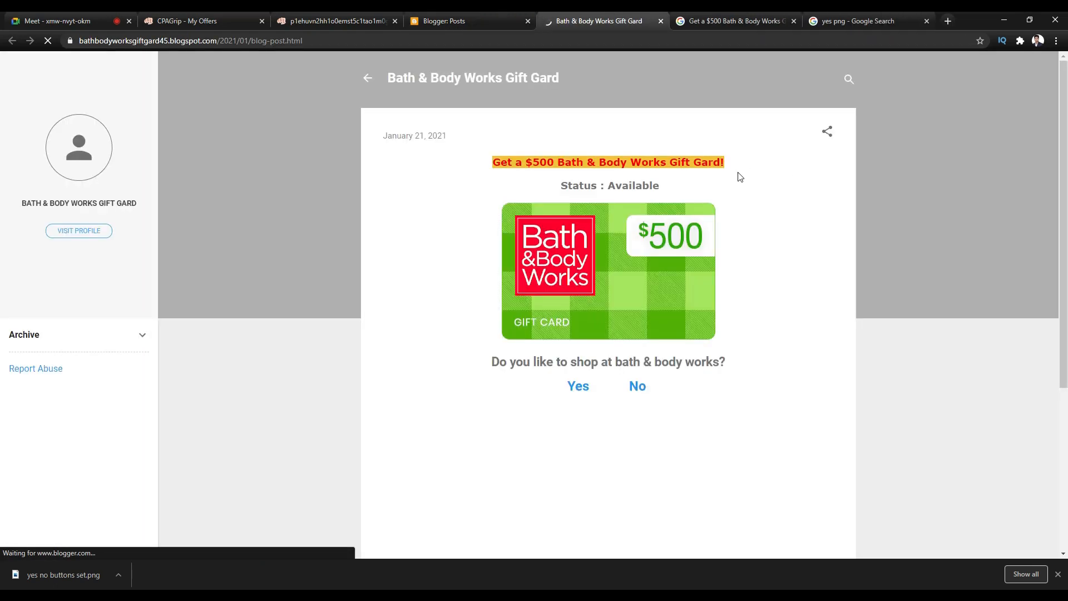
# Test the Yes link in the published post and check the offer's country restrictions in CPAGrip
pyautogui.click(578, 387)
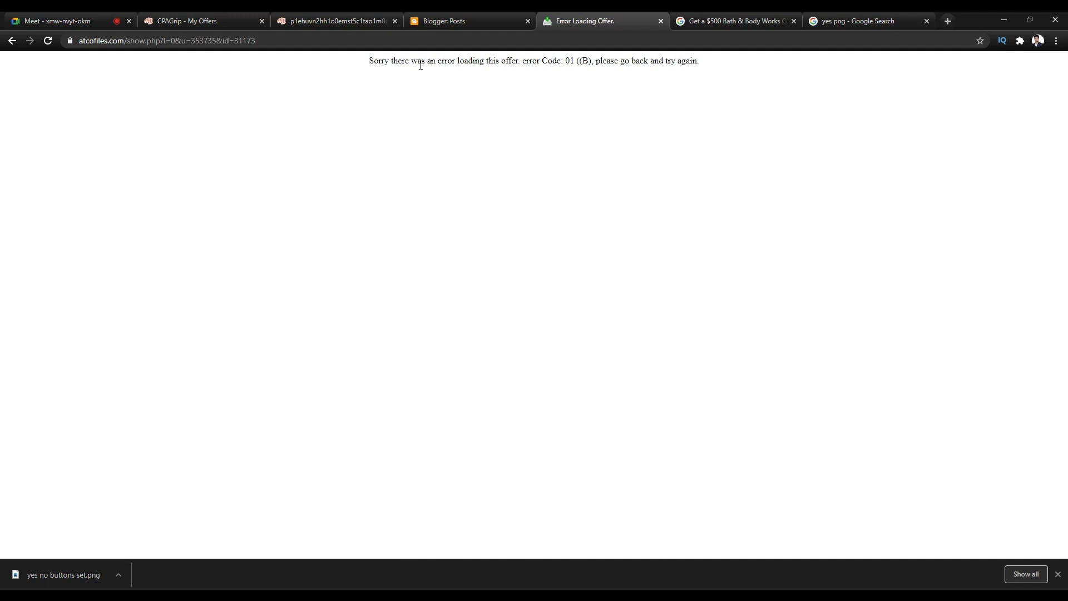
pyautogui.click(13, 41)
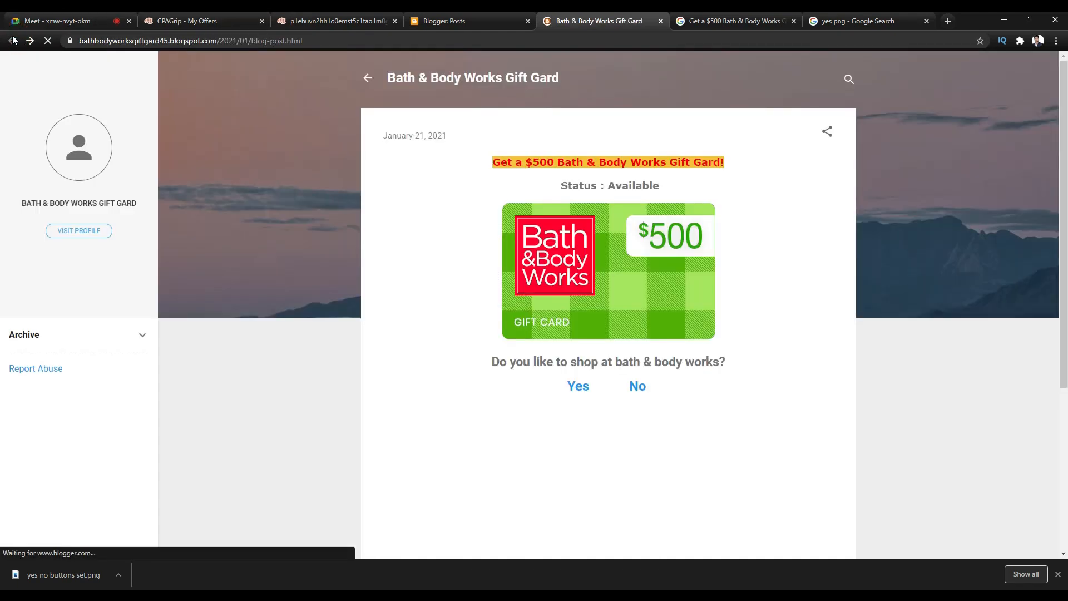
pyautogui.click(95, 17)
pyautogui.click(179, 16)
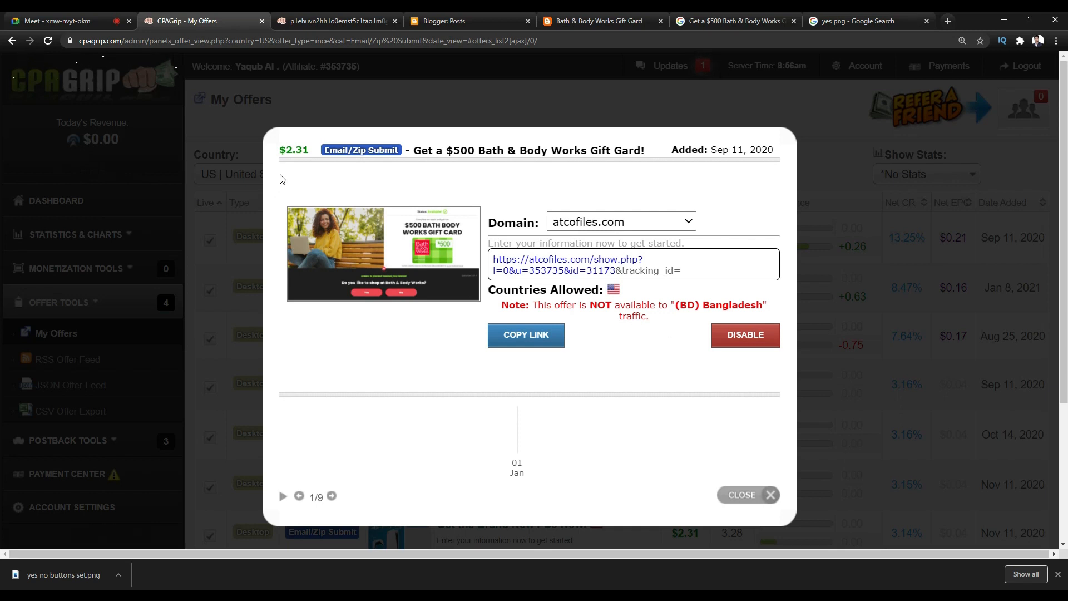
pyautogui.click(598, 16)
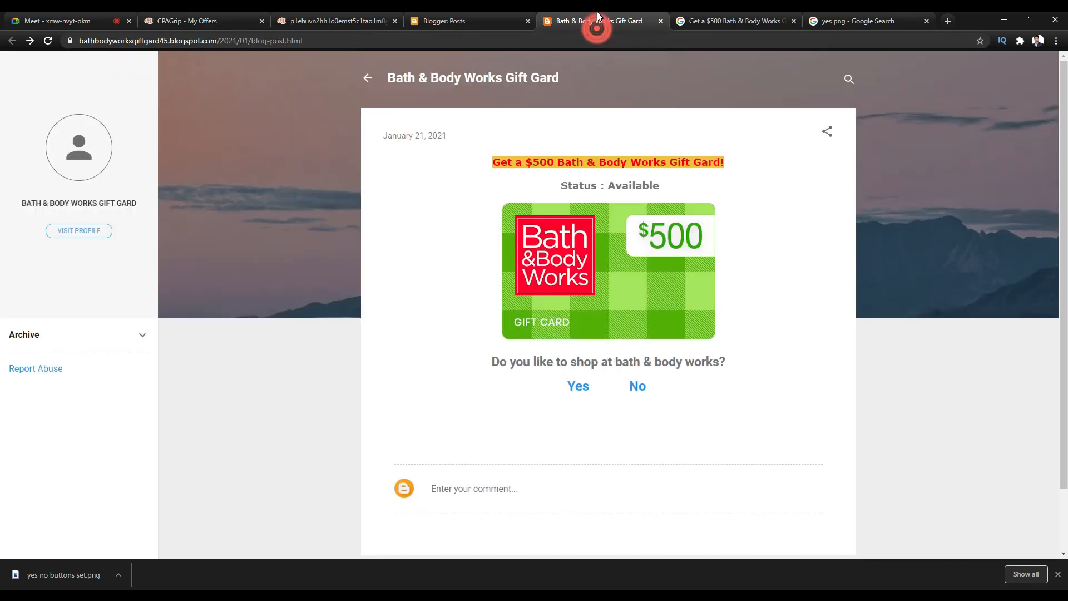
pyautogui.click(787, 184)
# Switch to the Google Meet call and dismiss the browser's downloads bar
pyautogui.click(89, 15)
pyautogui.moveTo(478, 259)
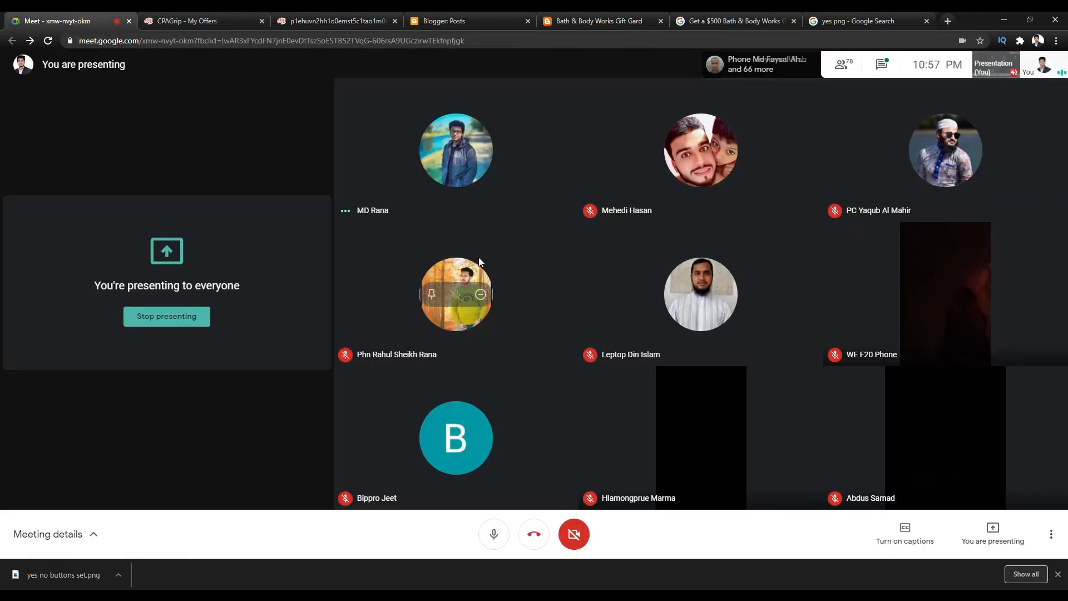
pyautogui.click(1054, 574)
pyautogui.moveTo(703, 429)
pyautogui.moveTo(547, 379)
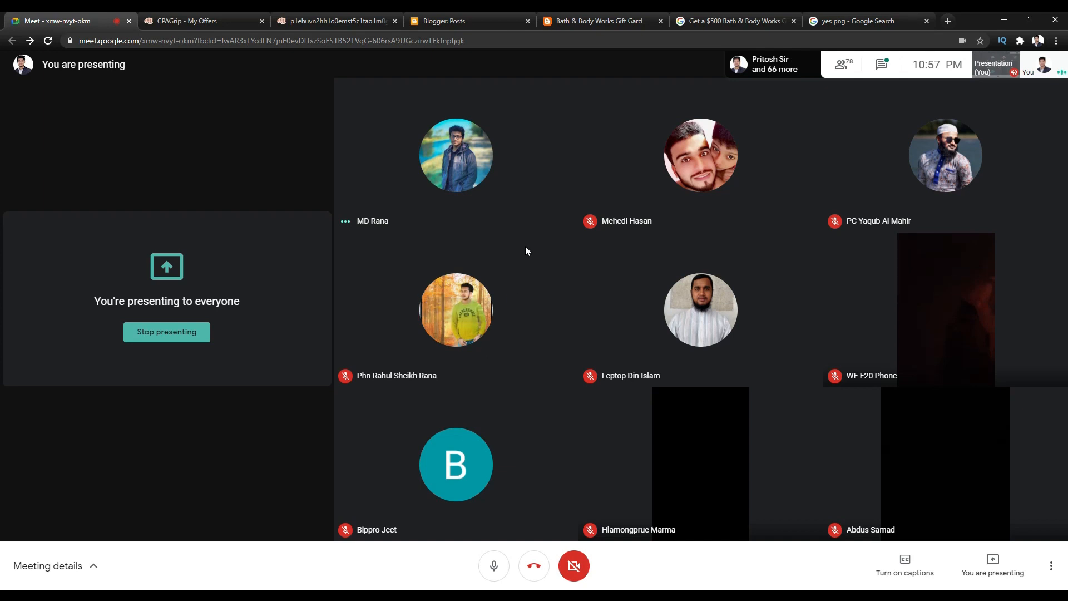
pyautogui.moveTo(556, 267)
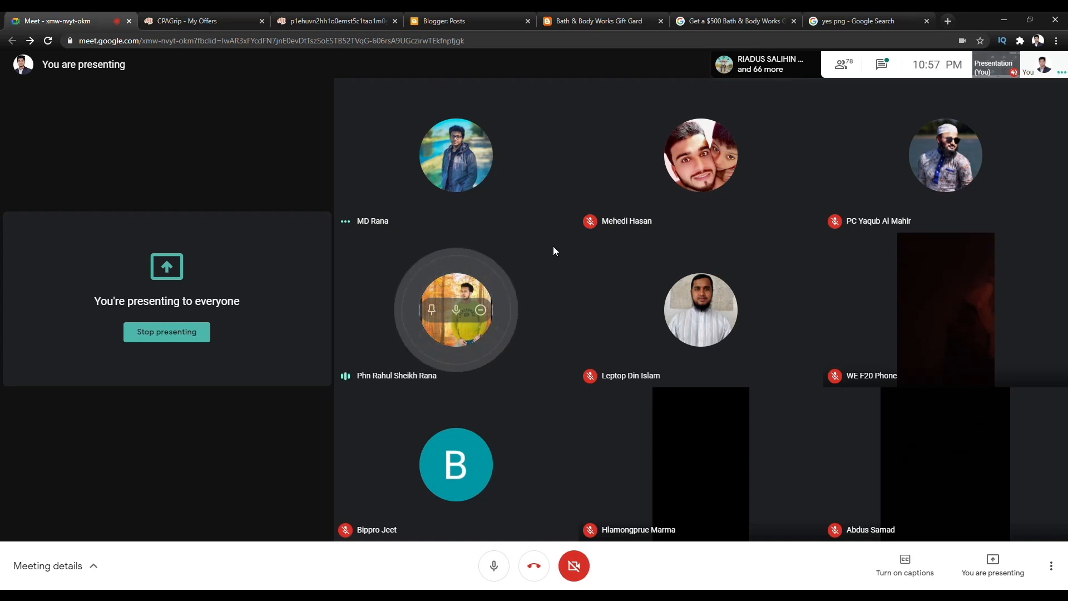
pyautogui.moveTo(477, 162)
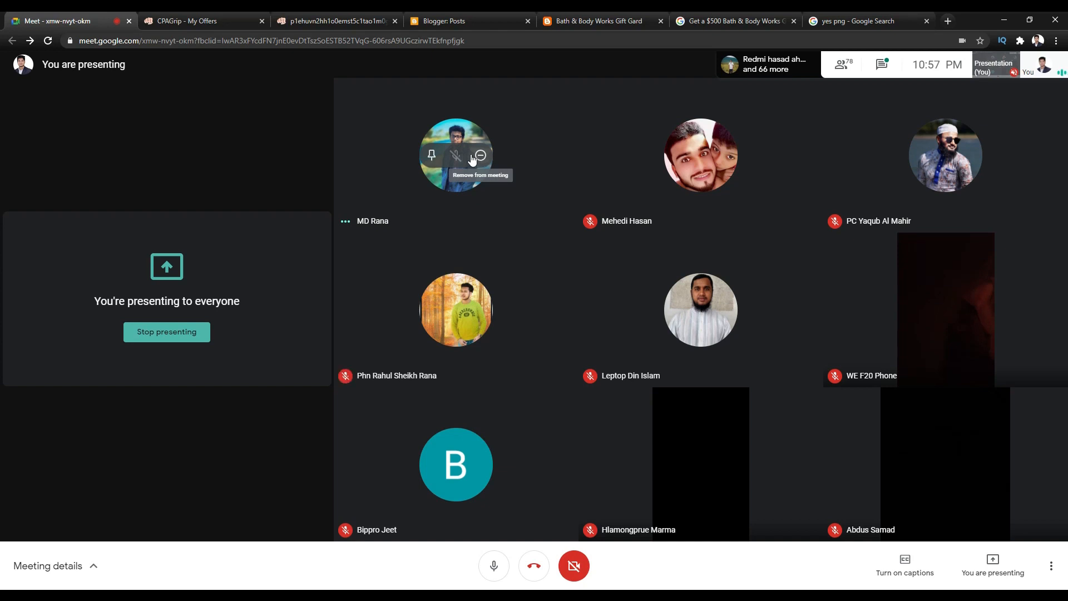
pyautogui.click(577, 21)
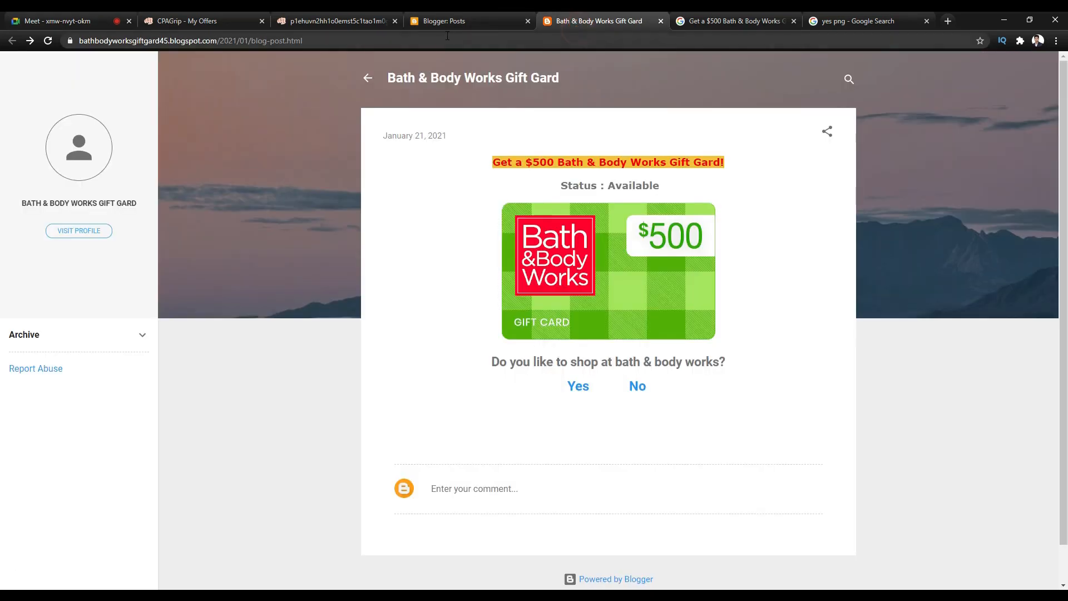
pyautogui.click(444, 20)
pyautogui.click(599, 20)
pyautogui.click(460, 21)
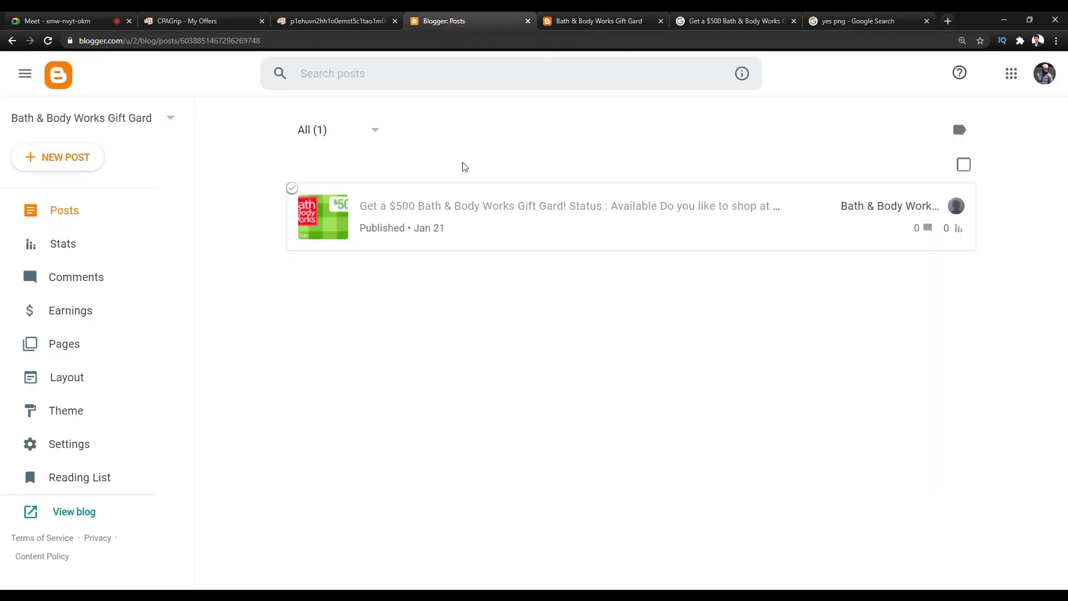
pyautogui.click(551, 21)
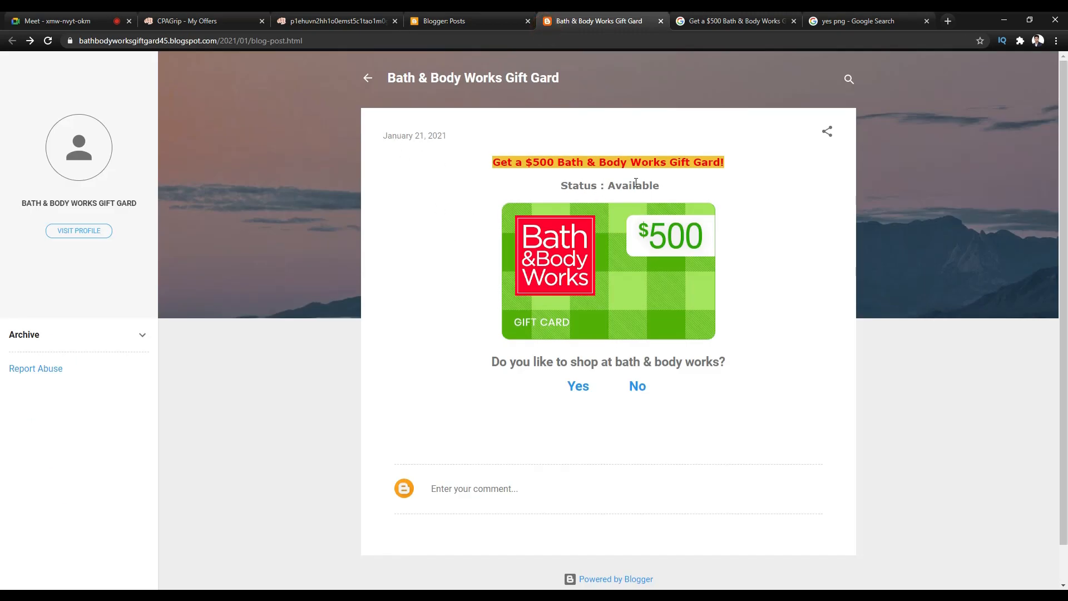
# Examine the published post on the live blog, including its status line, date and overall layout
pyautogui.tripleClick(669, 187)
pyautogui.click(767, 278)
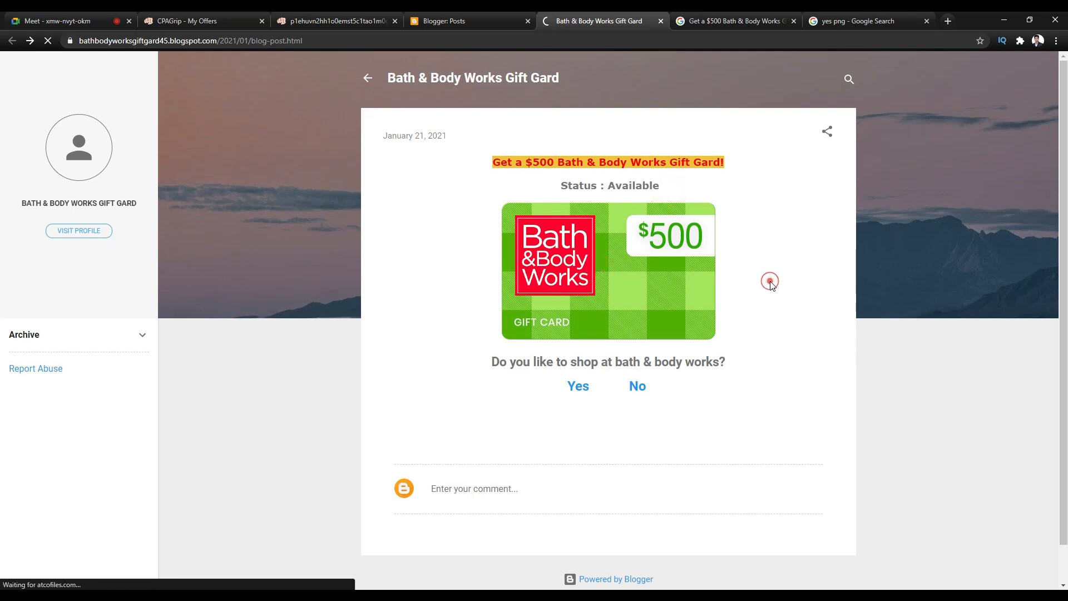
pyautogui.click(12, 41)
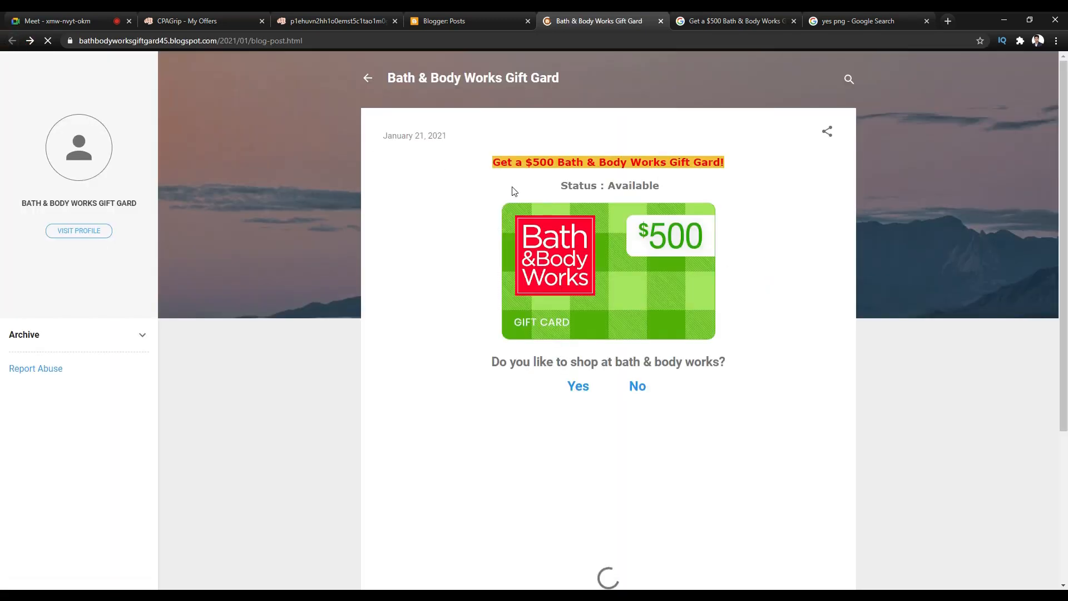
pyautogui.moveTo(448, 138); pyautogui.dragTo(392, 145)
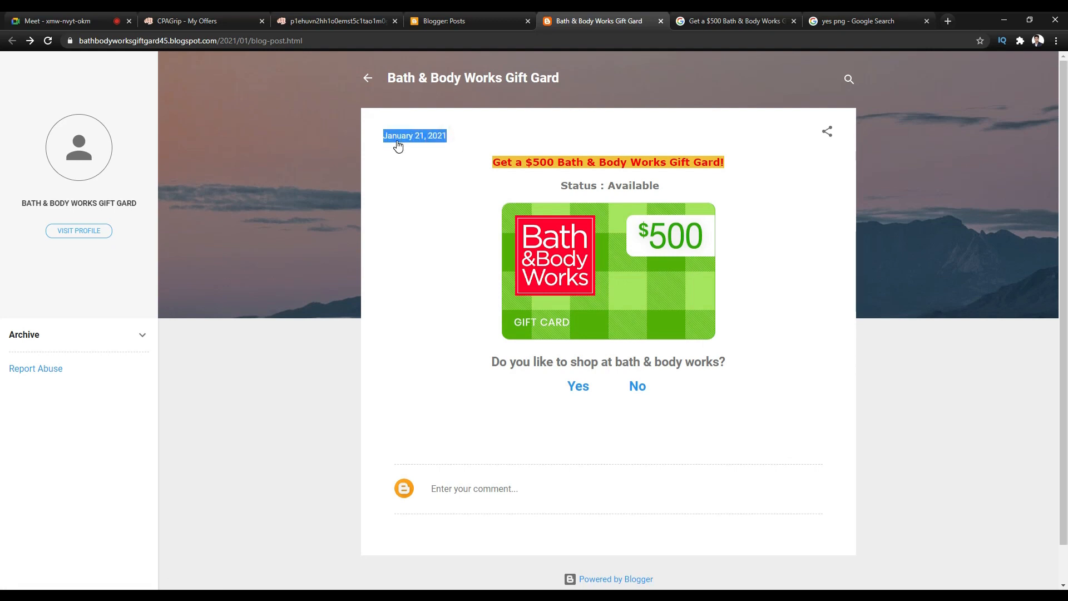
pyautogui.click(413, 173)
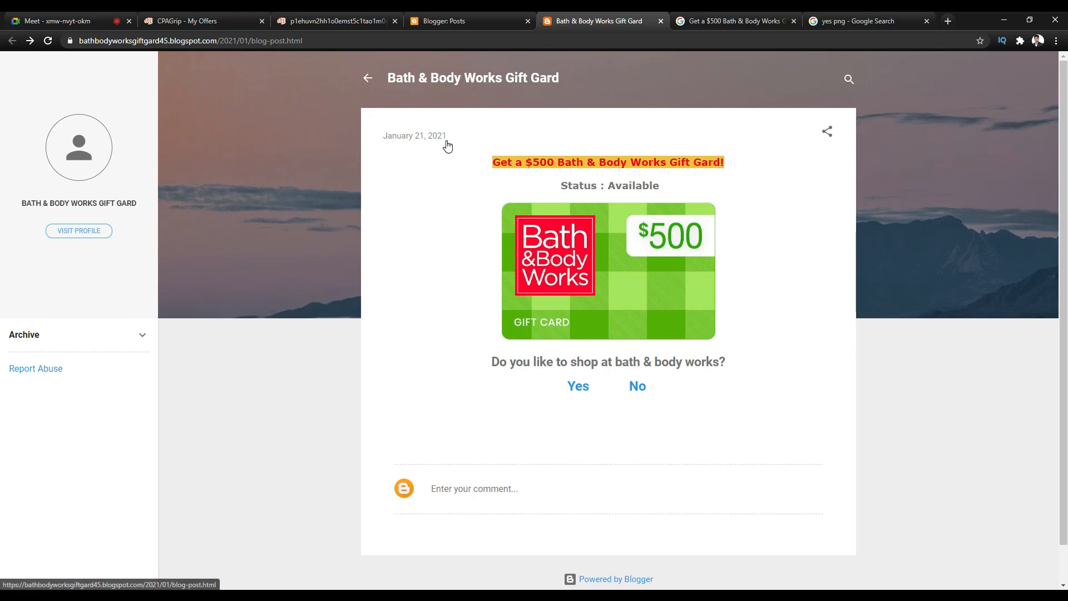
pyautogui.moveTo(460, 136); pyautogui.dragTo(384, 134)
pyautogui.click(416, 179)
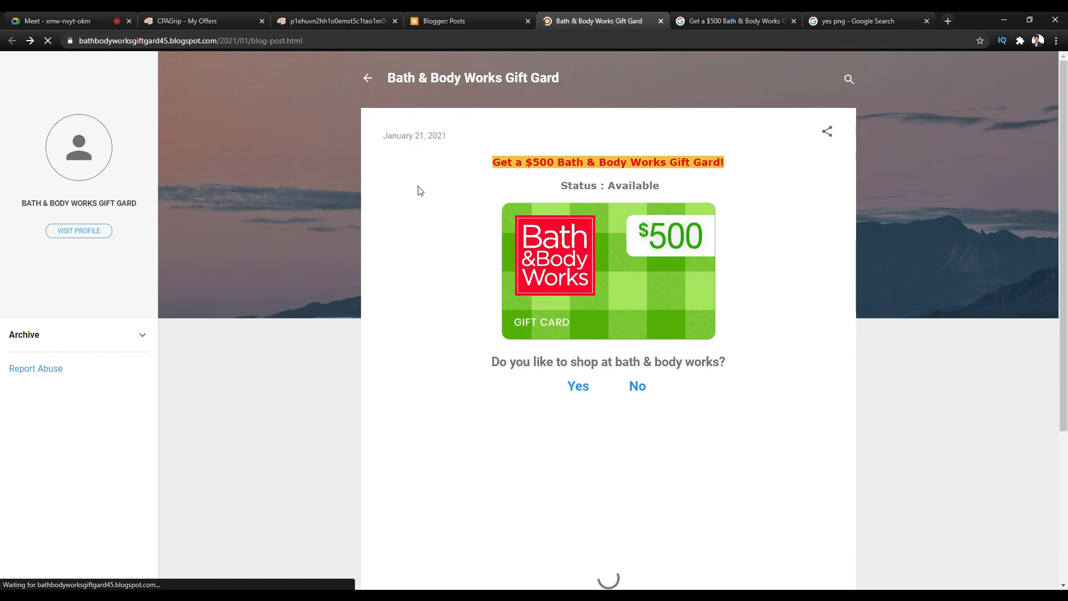
pyautogui.moveTo(456, 136); pyautogui.dragTo(381, 145)
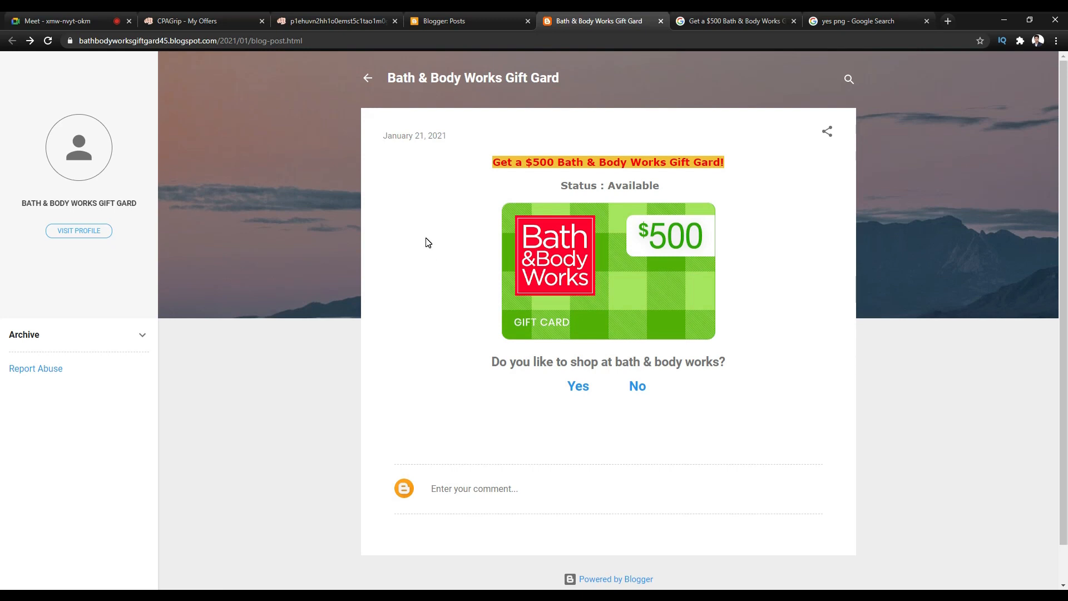
# Open the Blogger theme gallery and look through the available designs from Contempo to the Simple themes
pyautogui.click(453, 20)
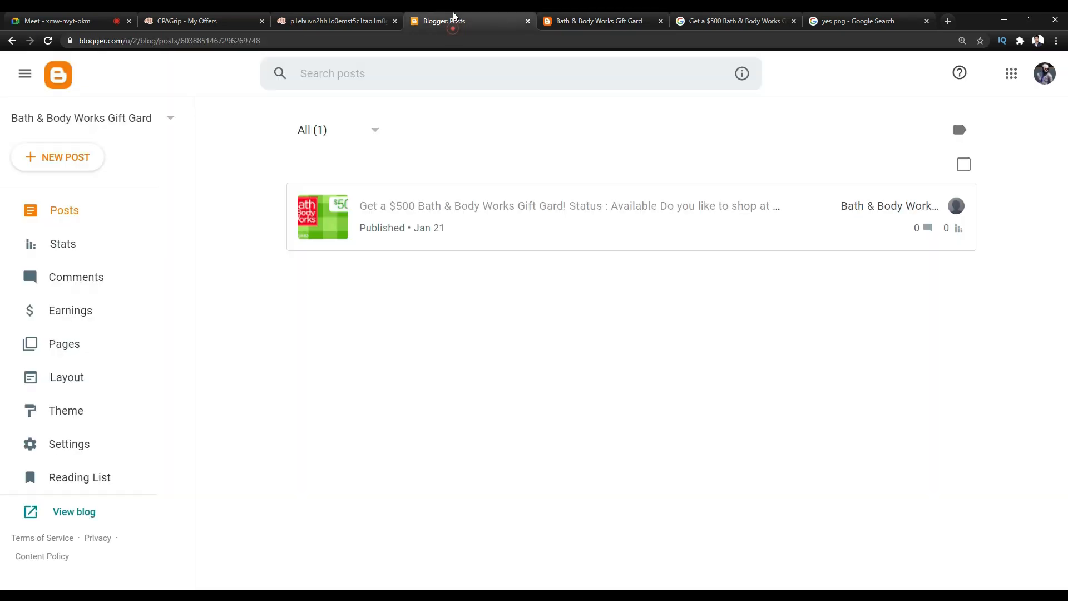
pyautogui.click(81, 437)
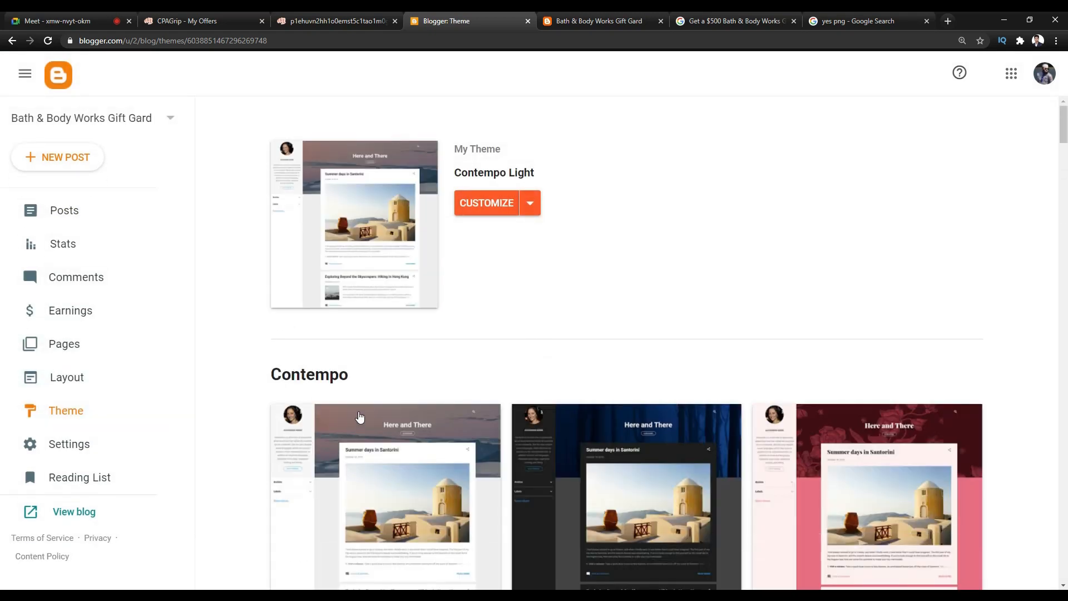
pyautogui.scroll(-12, 495, 426)
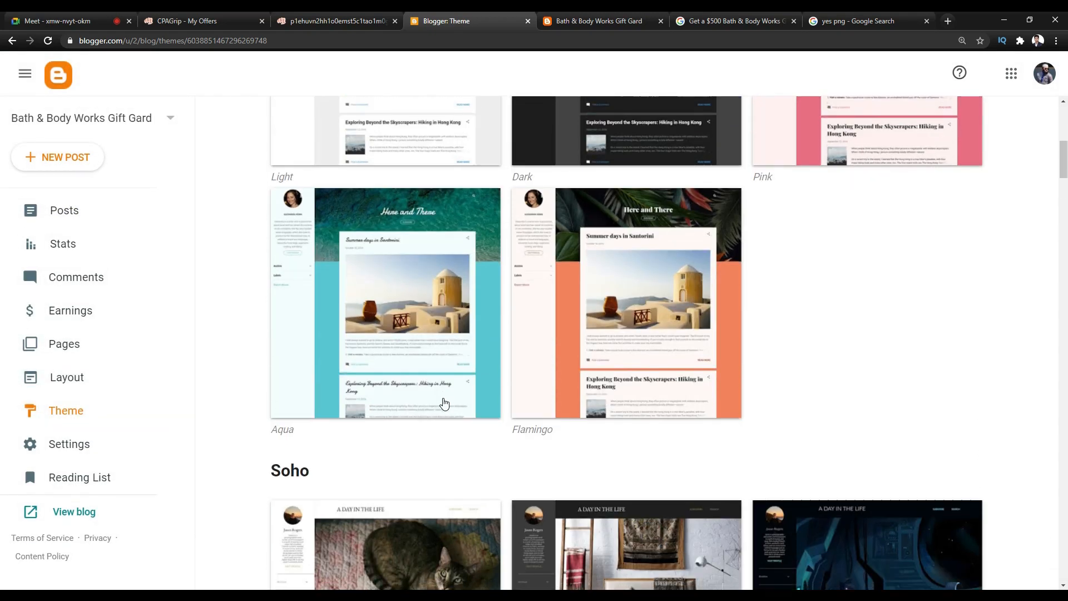
pyautogui.scroll(5, 436, 400)
pyautogui.scroll(-12, 470, 331)
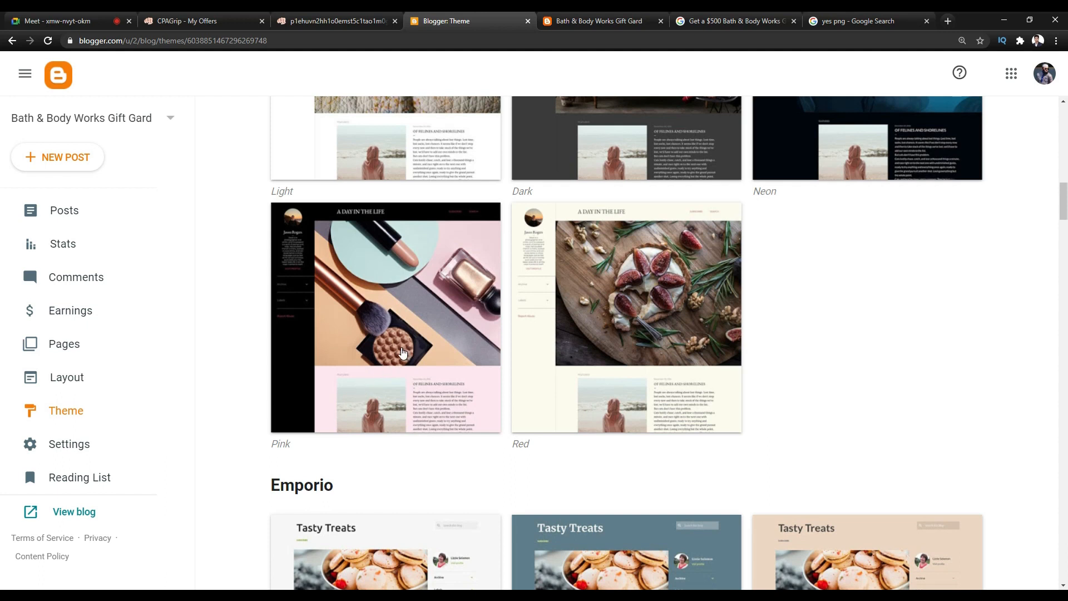
pyautogui.scroll(-5, 399, 354)
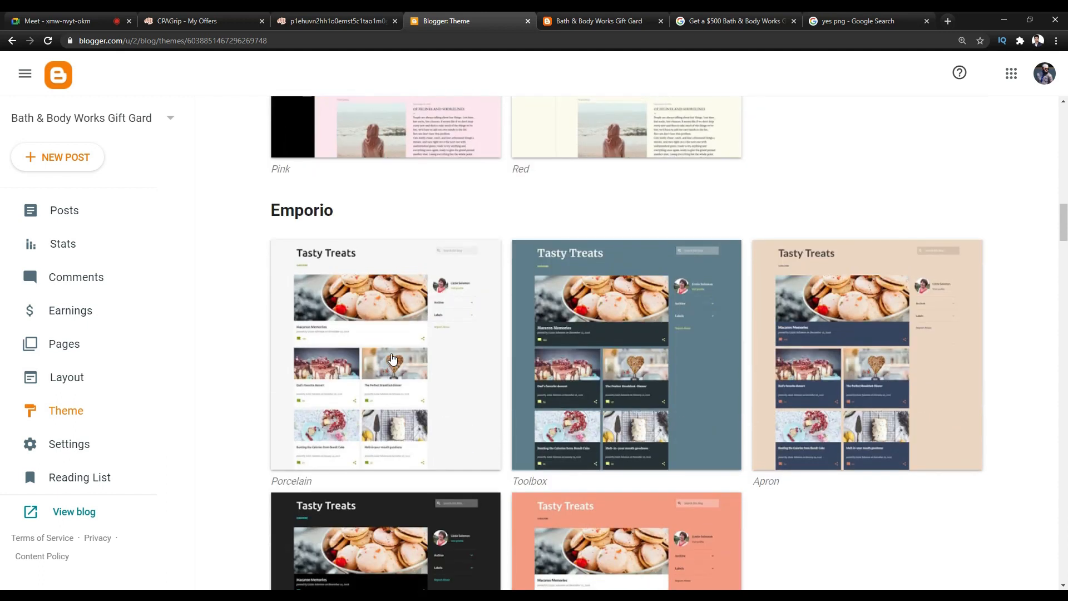
pyautogui.scroll(5, 392, 357)
pyautogui.scroll(-7, 389, 357)
pyautogui.scroll(2, 389, 359)
pyautogui.scroll(-18, 390, 359)
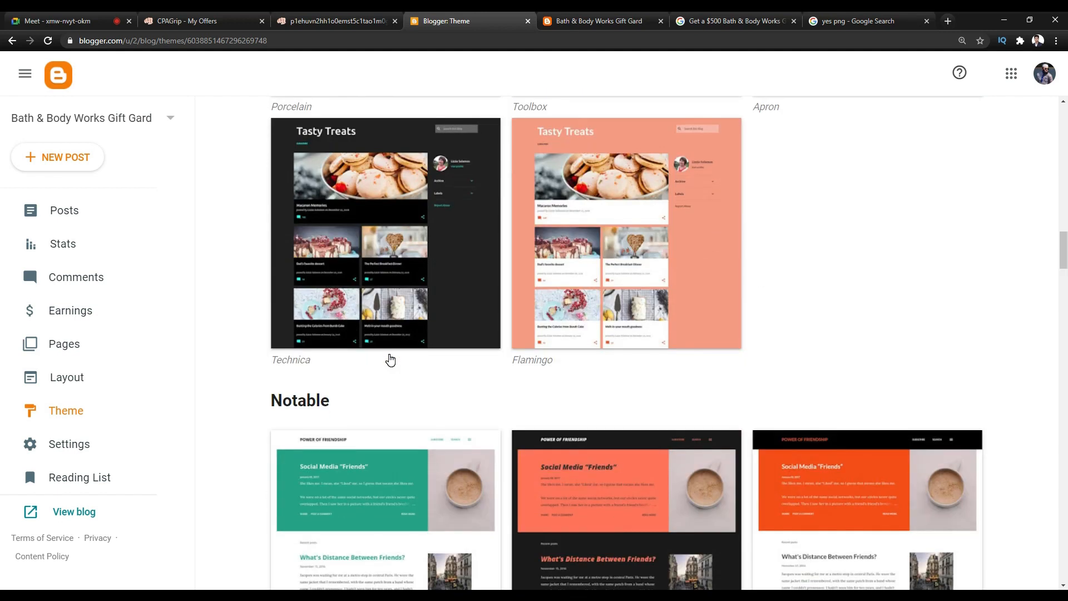
pyautogui.scroll(-1, 385, 367)
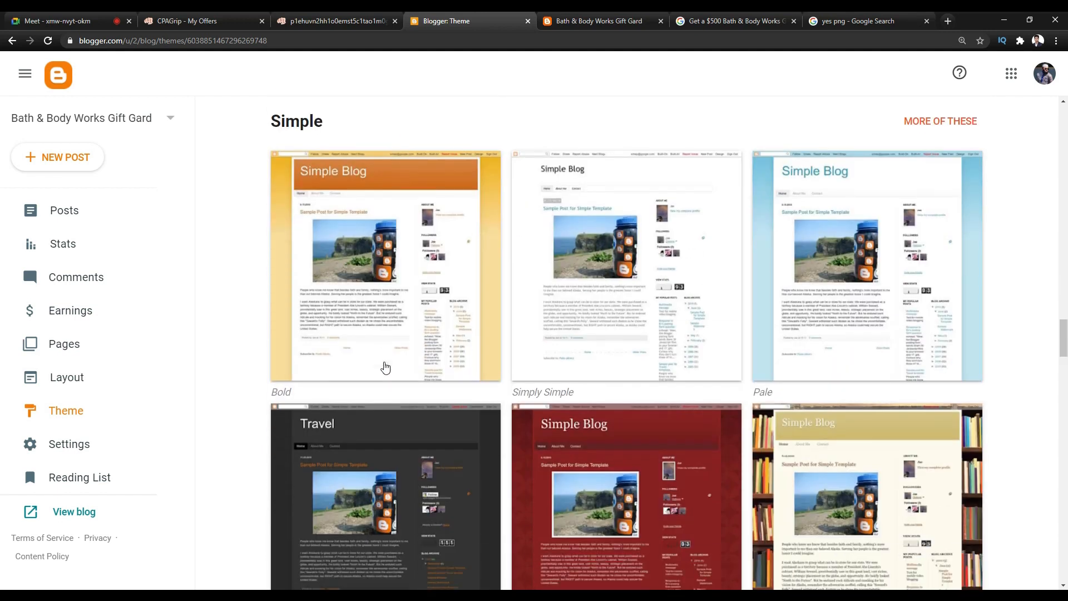
pyautogui.scroll(1, 384, 367)
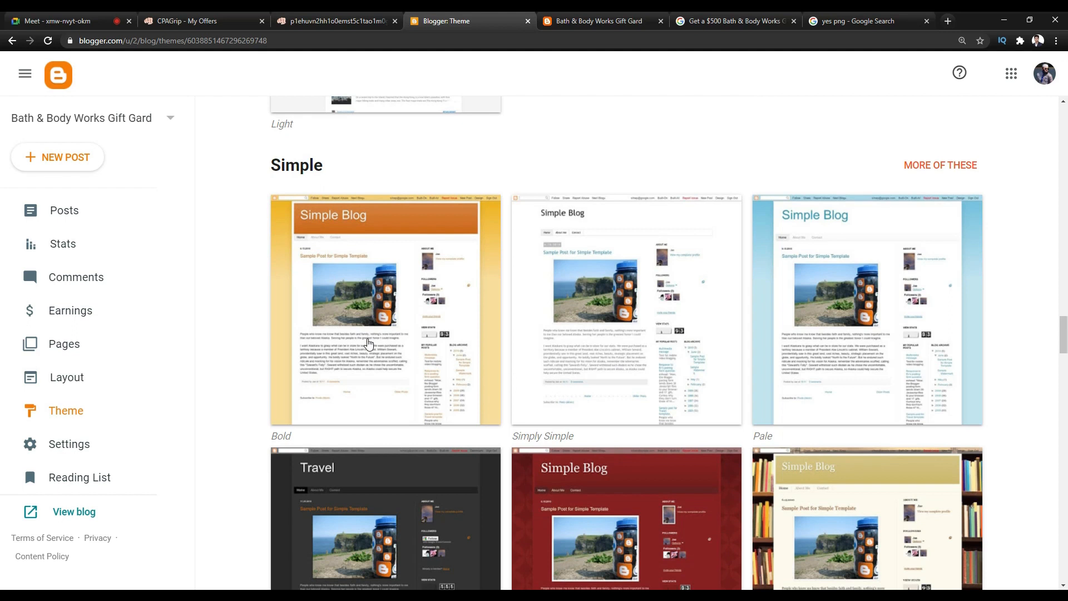
pyautogui.scroll(-3, 392, 309)
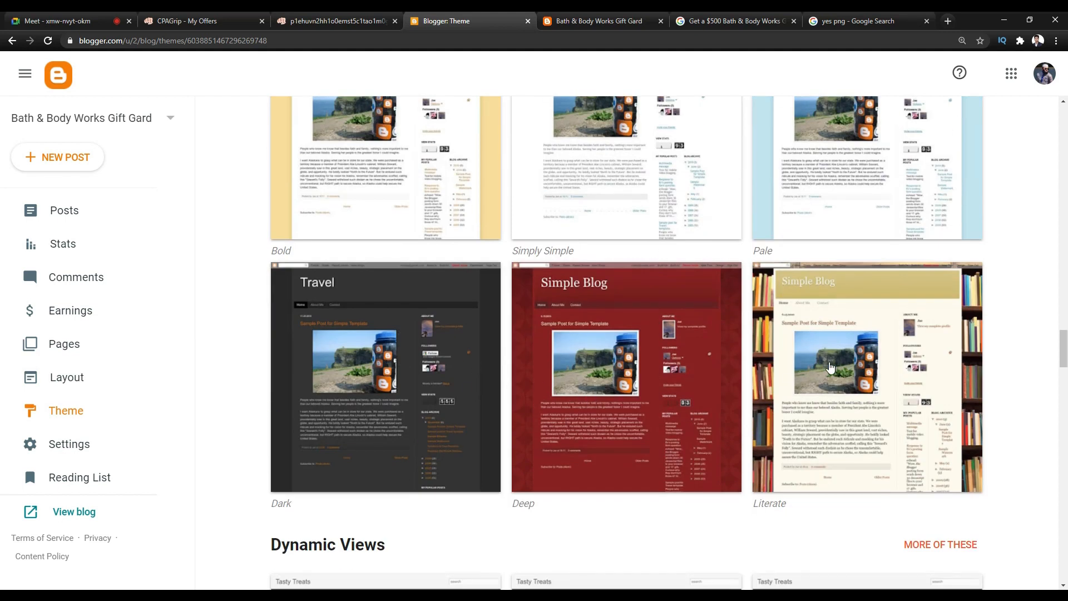
pyautogui.scroll(-7, 639, 389)
pyautogui.scroll(10, 723, 378)
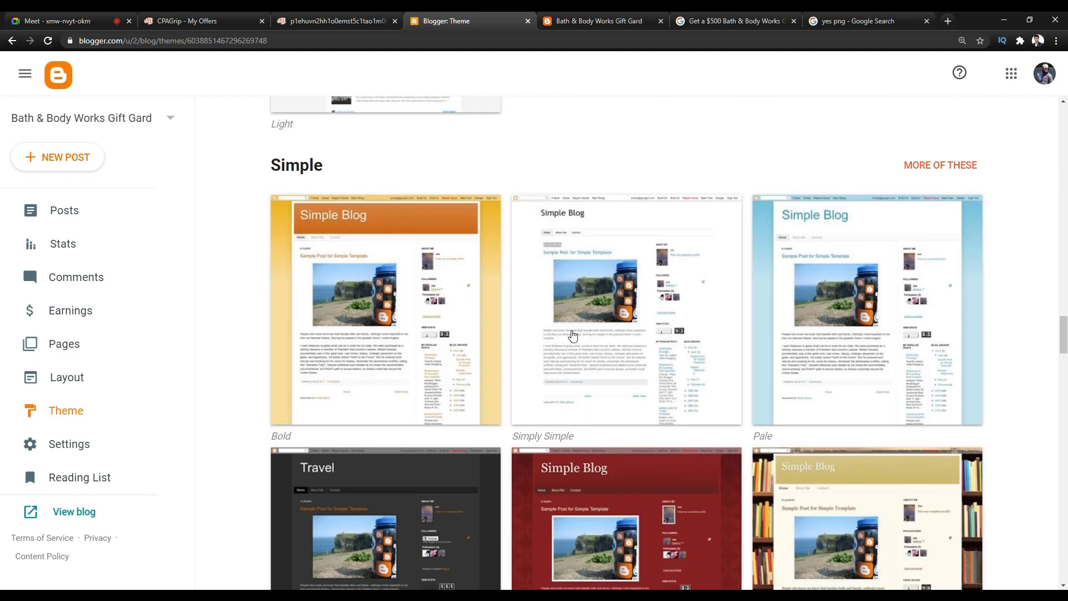
# Apply the Simple Bold theme to the blog and accept the notice about hidden gadgets
pyautogui.click(373, 304)
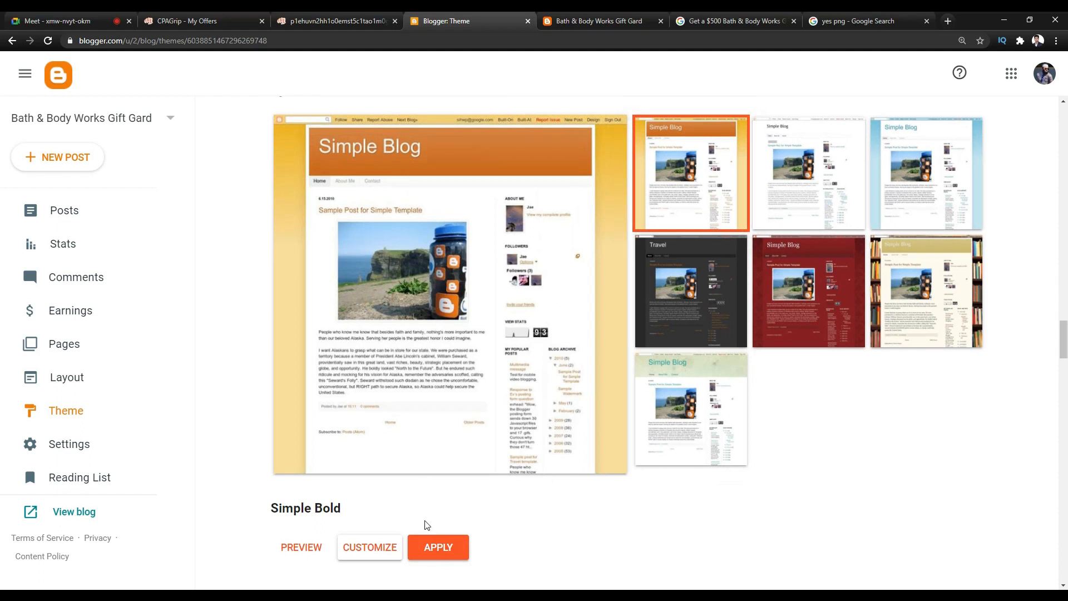
pyautogui.click(428, 554)
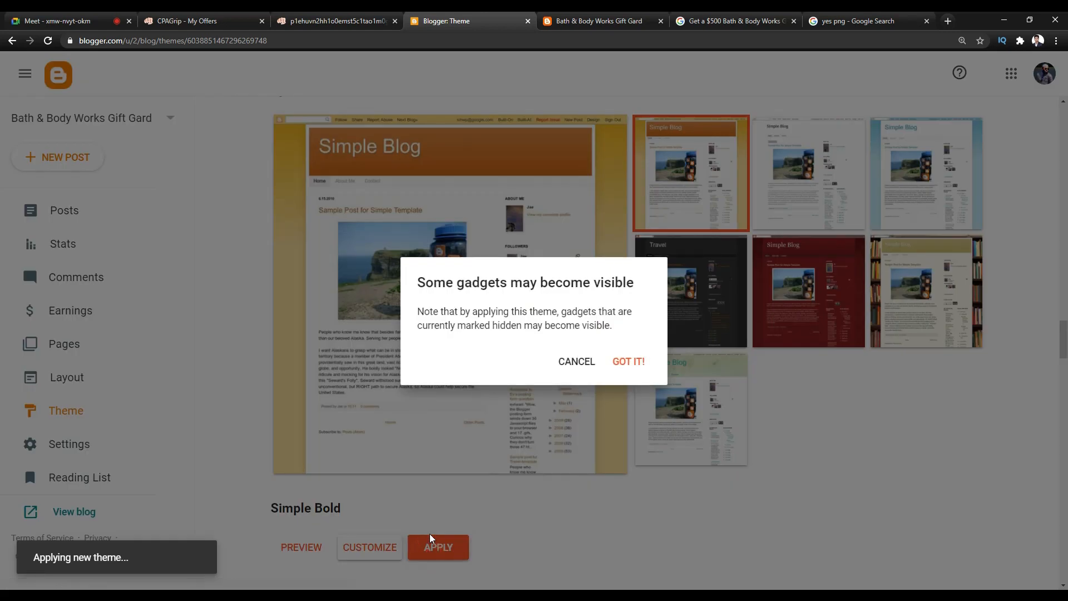
pyautogui.click(618, 371)
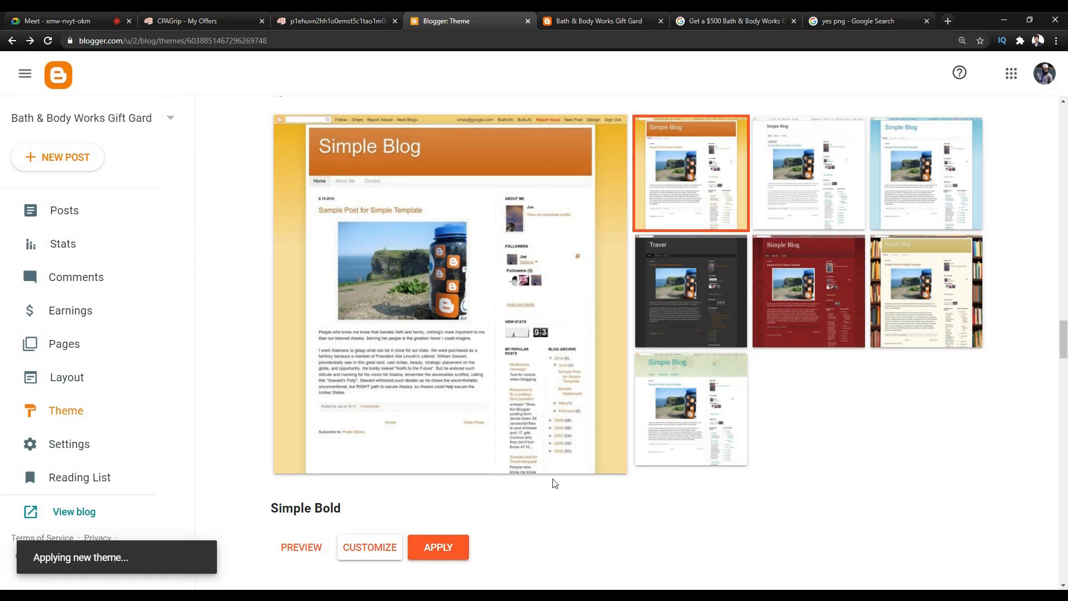
# Return to the live gift card post and reload it to check the new theme
pyautogui.click(584, 25)
pyautogui.click(48, 41)
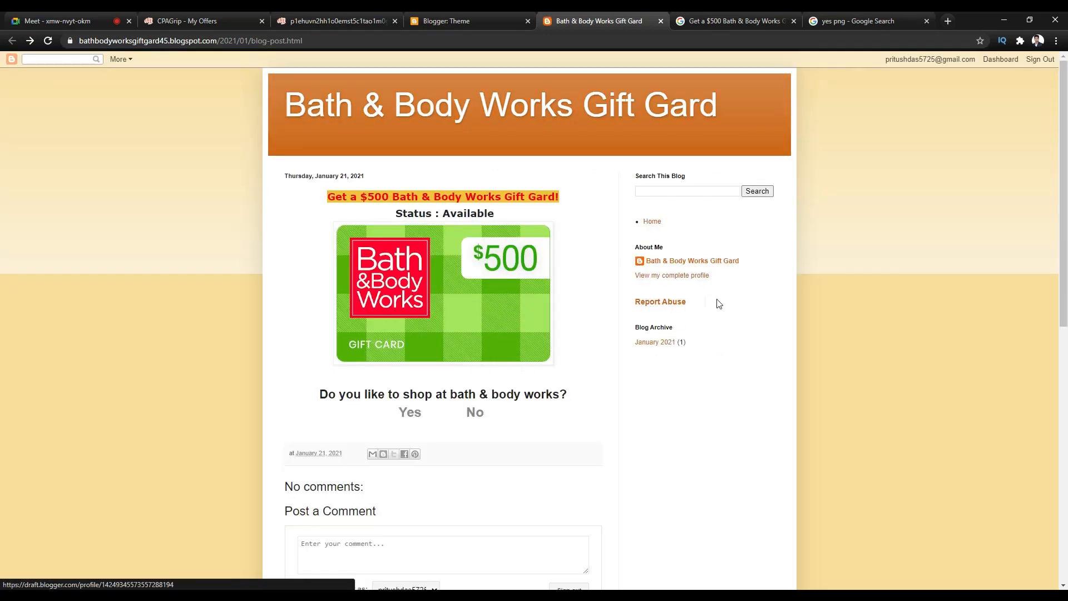
pyautogui.click(48, 41)
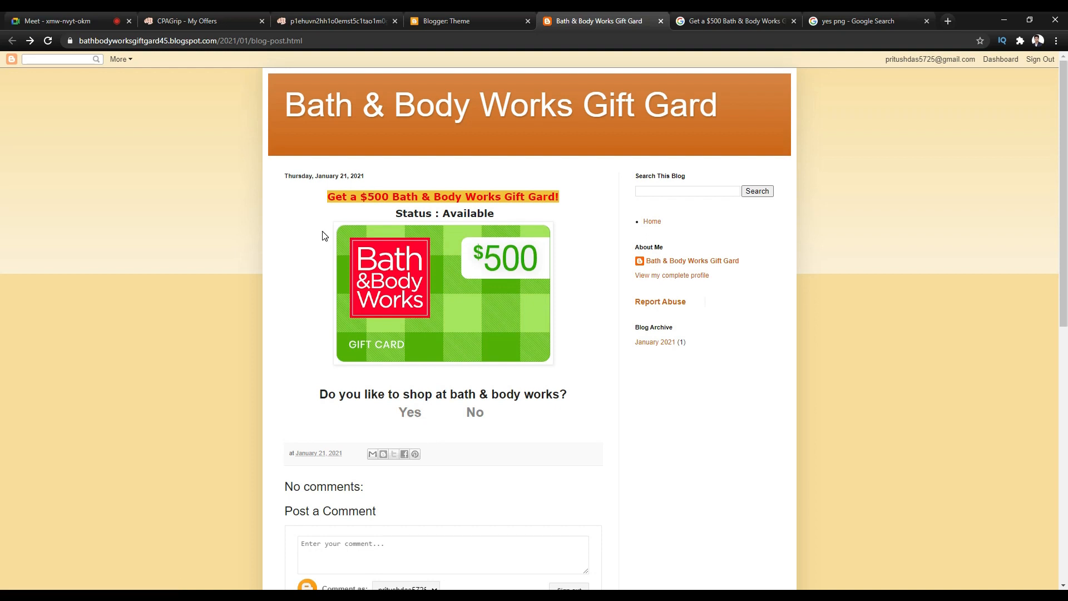
# Examine the live gift card post under the new theme, from header to related post area, and compare it with the theme preview
pyautogui.scroll(-4, 486, 348)
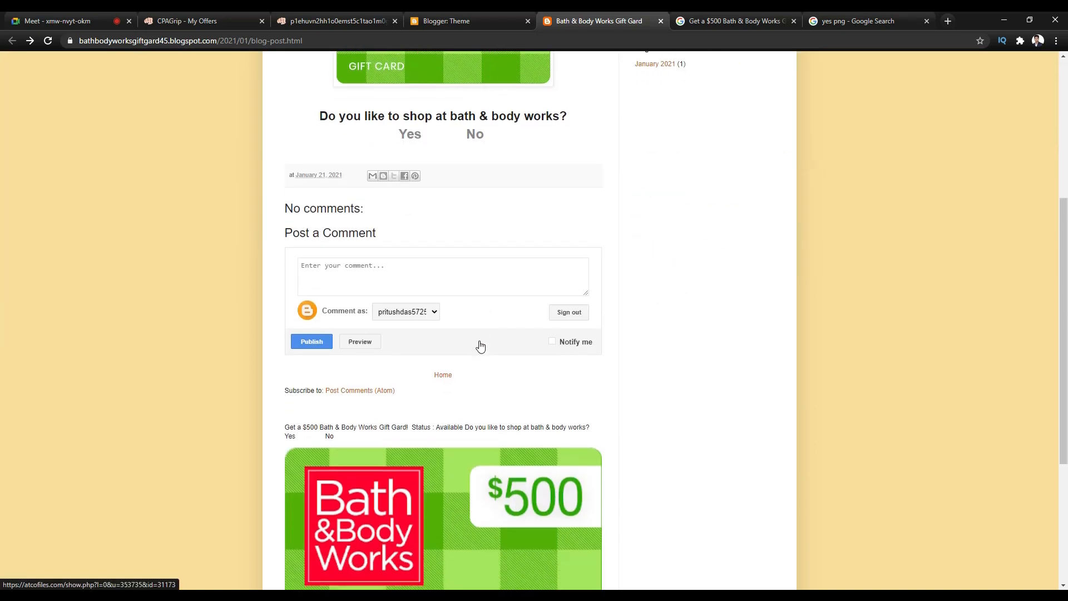
pyautogui.scroll(4, 479, 348)
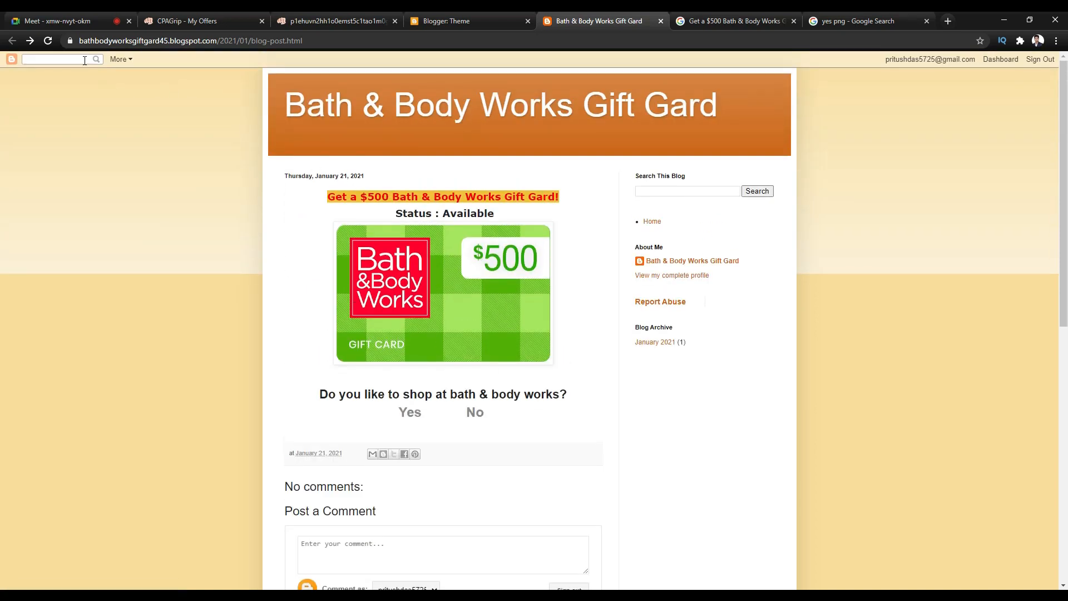
pyautogui.scroll(-3, 358, 307)
pyautogui.scroll(-5, 374, 405)
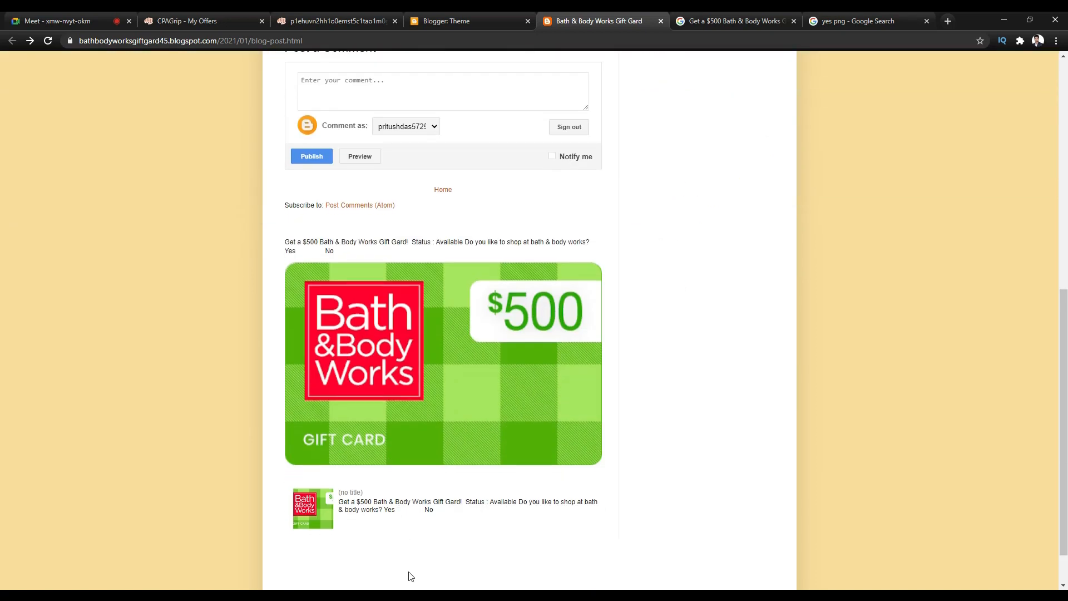
pyautogui.scroll(8, 424, 372)
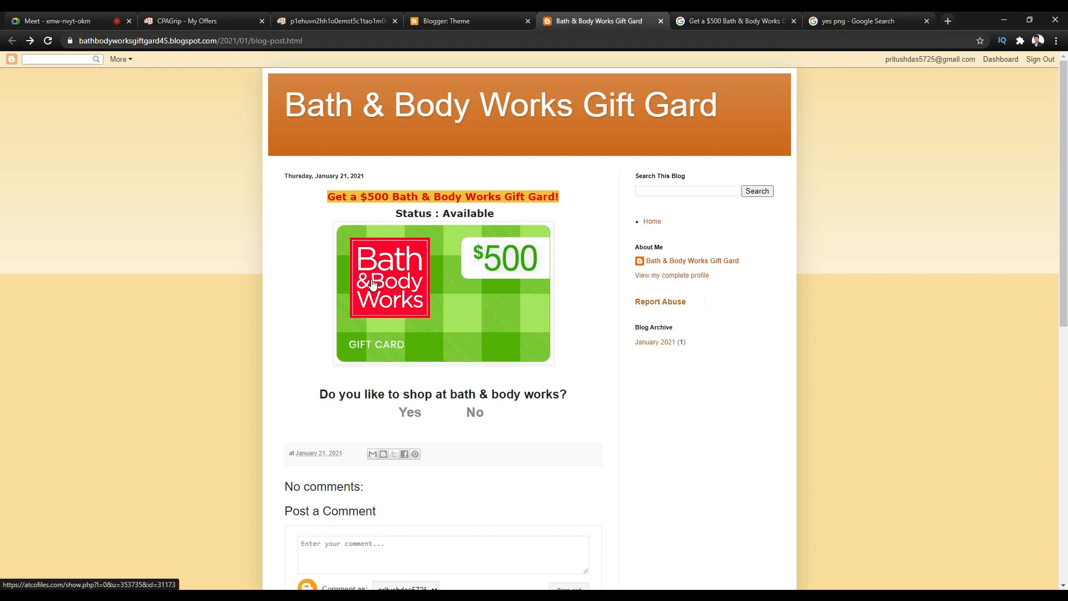
pyautogui.click(453, 20)
pyautogui.click(595, 16)
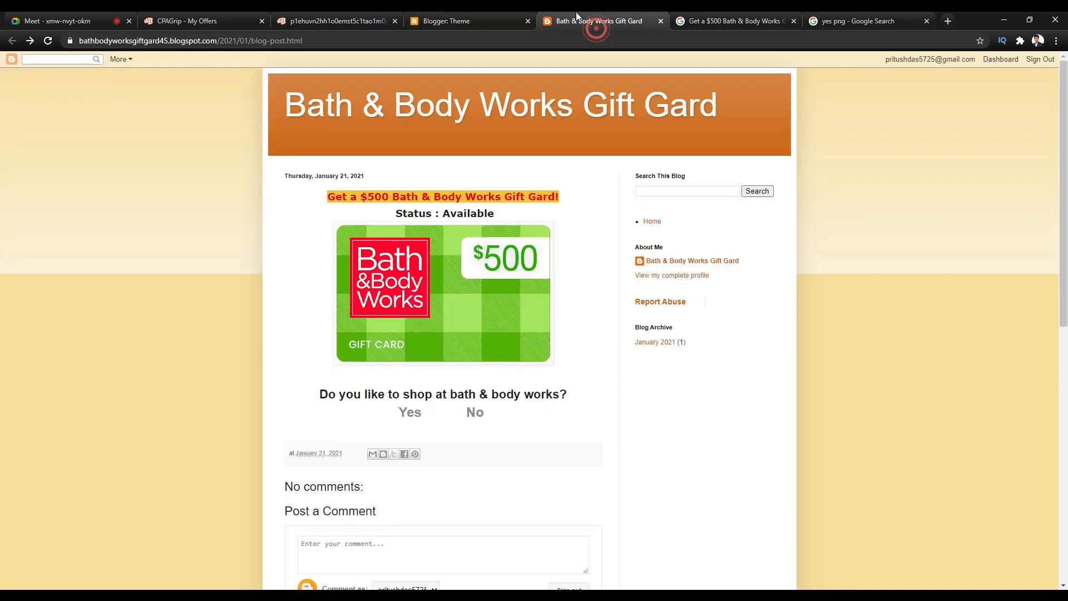
pyautogui.click(489, 14)
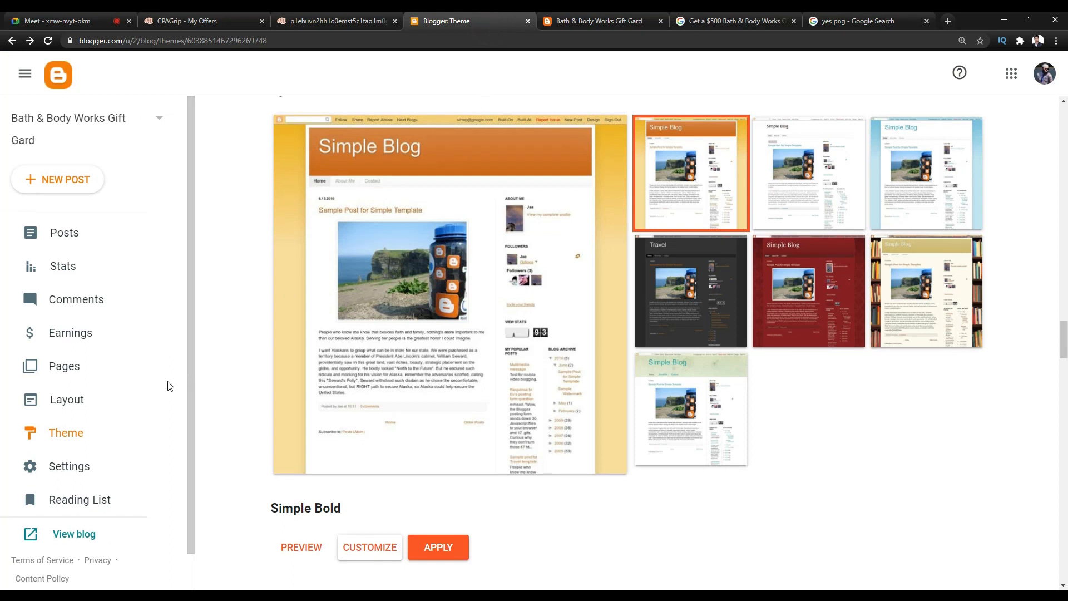
pyautogui.click(595, 20)
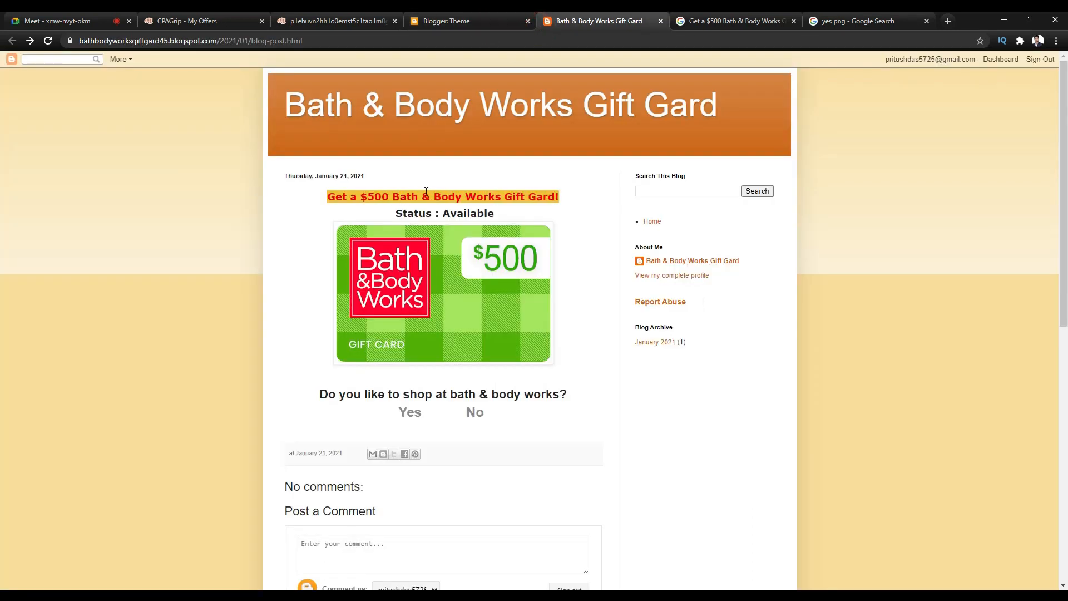
# Return to the blog's management pages and open the published gift card post for editing
pyautogui.click(481, 22)
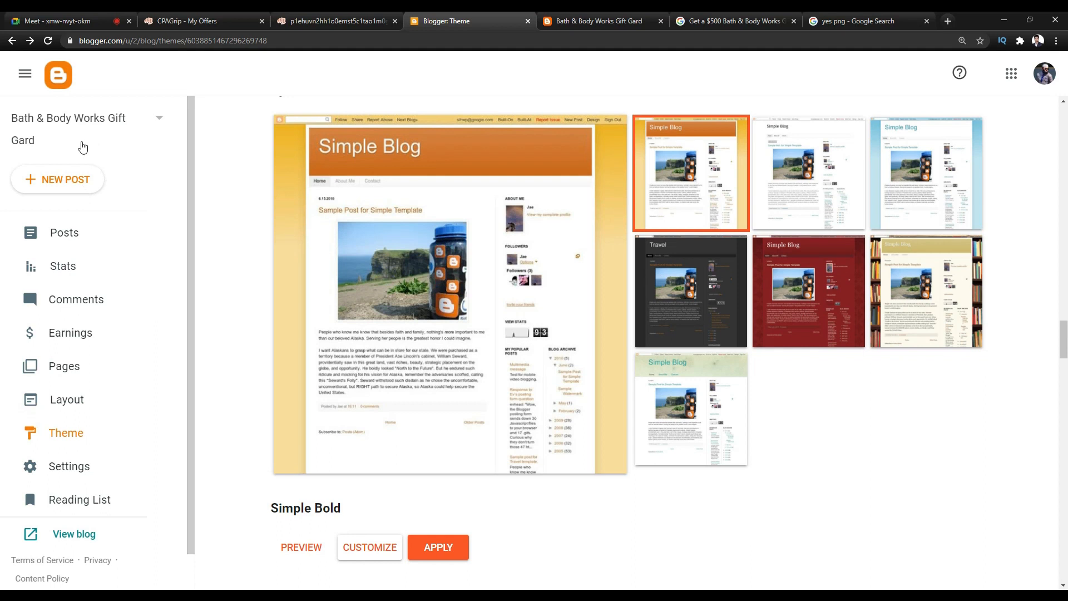
pyautogui.click(82, 145)
pyautogui.click(79, 171)
pyautogui.click(86, 234)
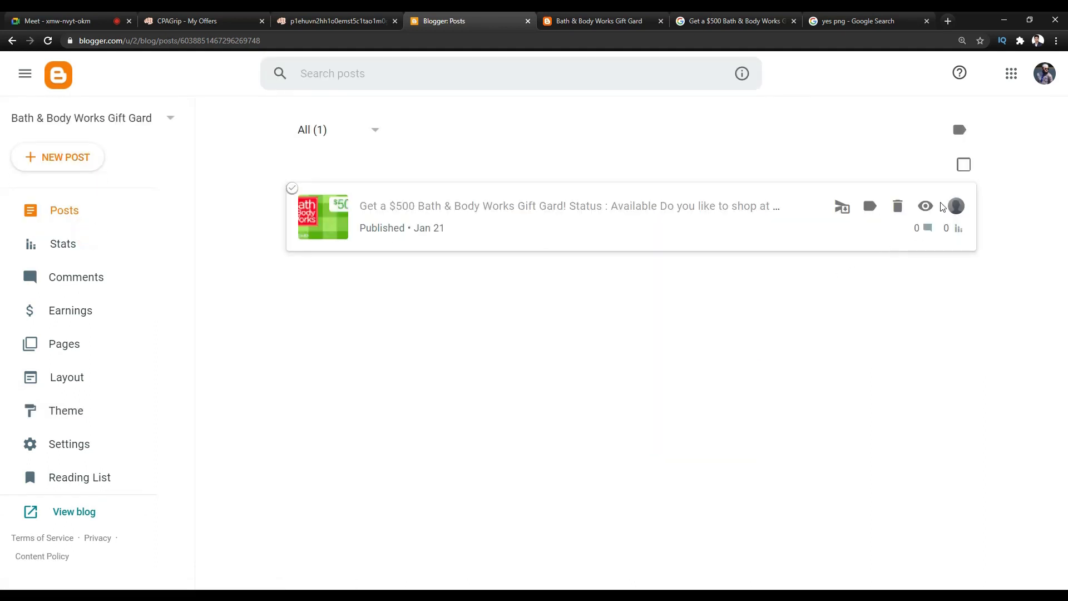
pyautogui.click(639, 225)
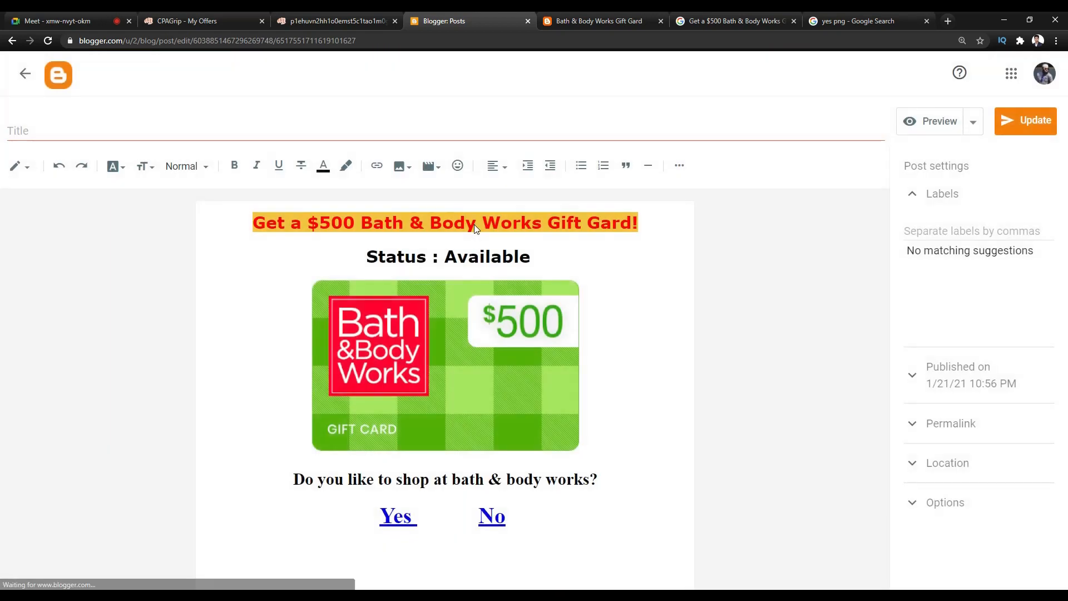
# Recolour the "Get a $500 Bath & Body Works Gift Gard!" headline with yellow text on a red highlight
pyautogui.tripleClick(521, 223)
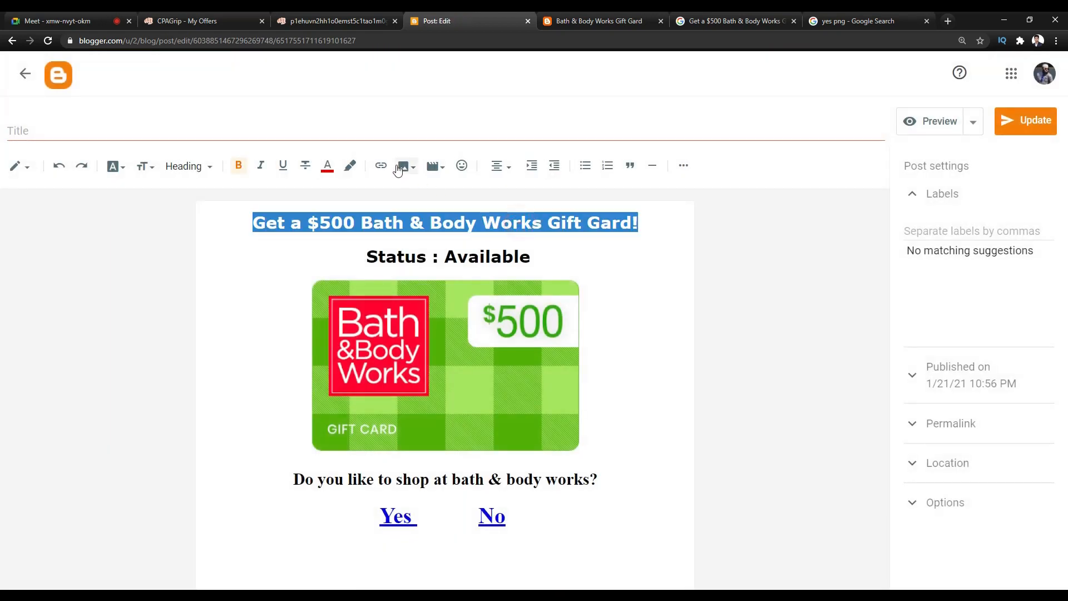
pyautogui.click(320, 167)
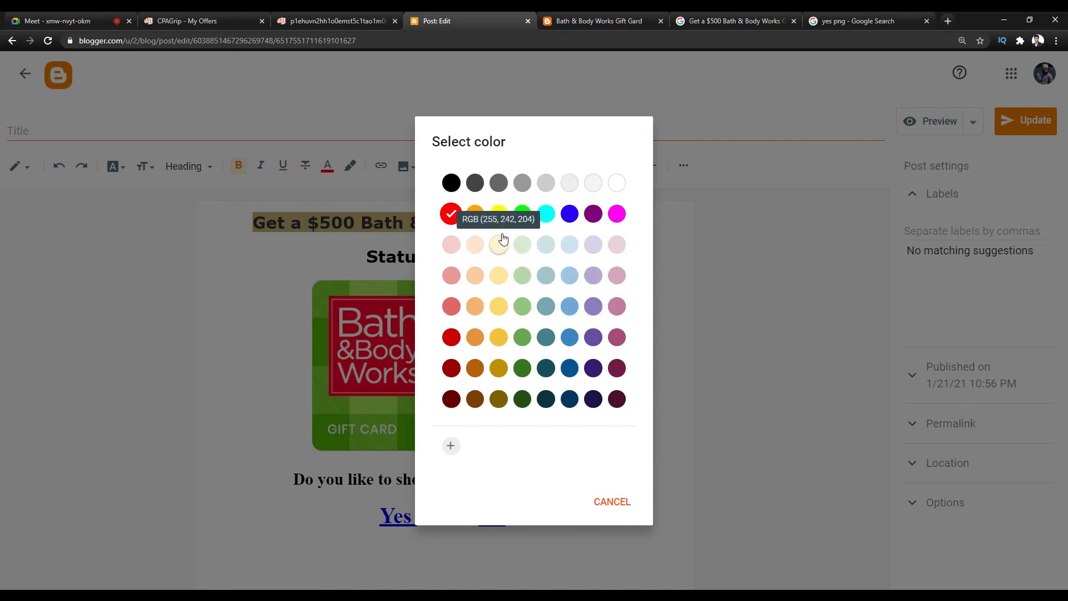
pyautogui.click(498, 214)
pyautogui.click(389, 219)
pyautogui.tripleClick(602, 222)
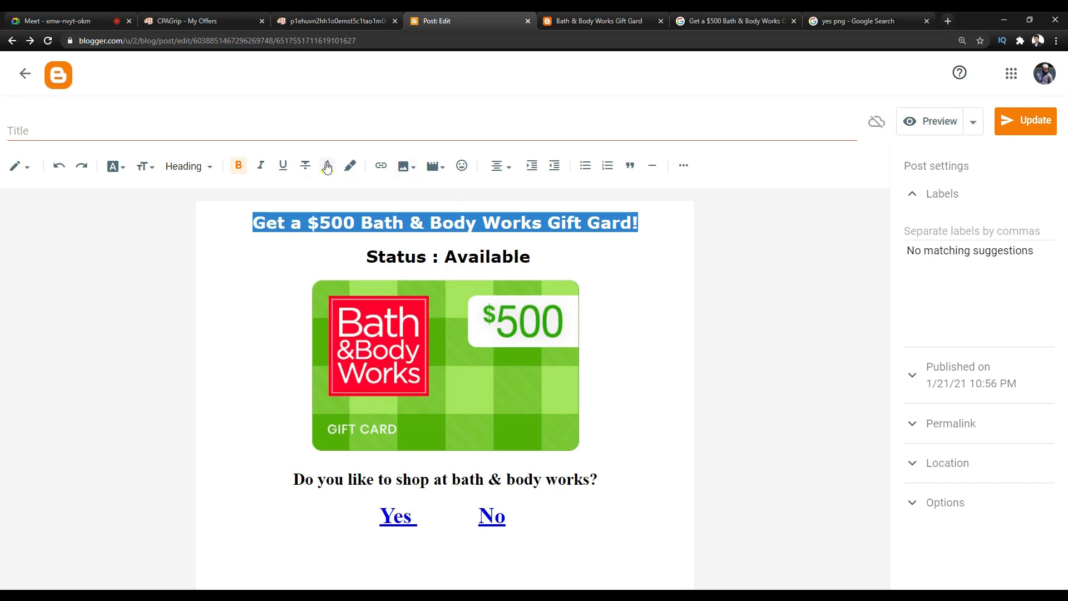
pyautogui.click(347, 169)
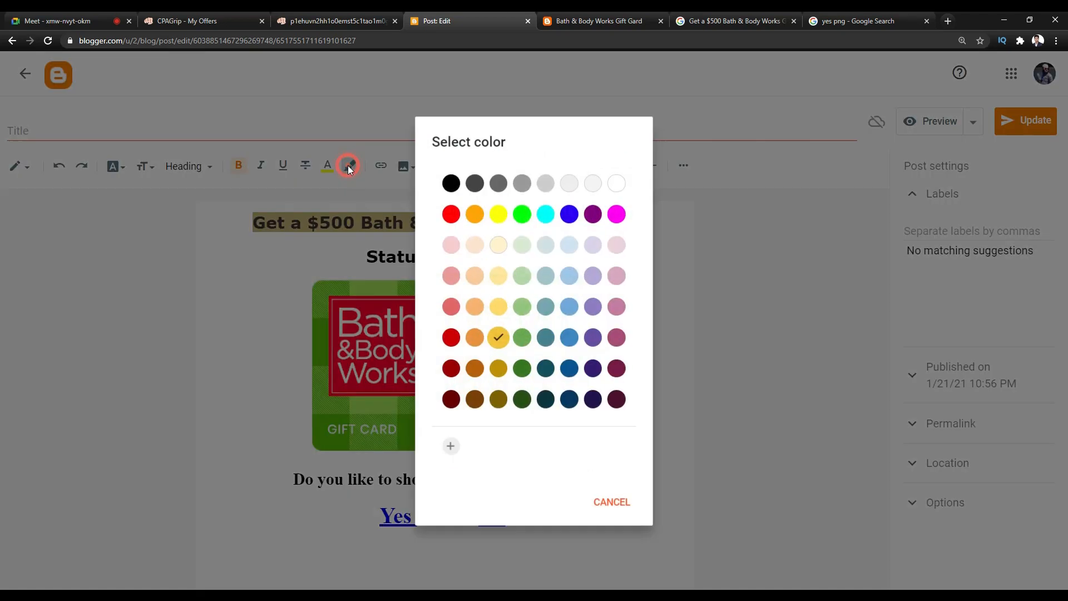
pyautogui.click(448, 213)
pyautogui.click(408, 216)
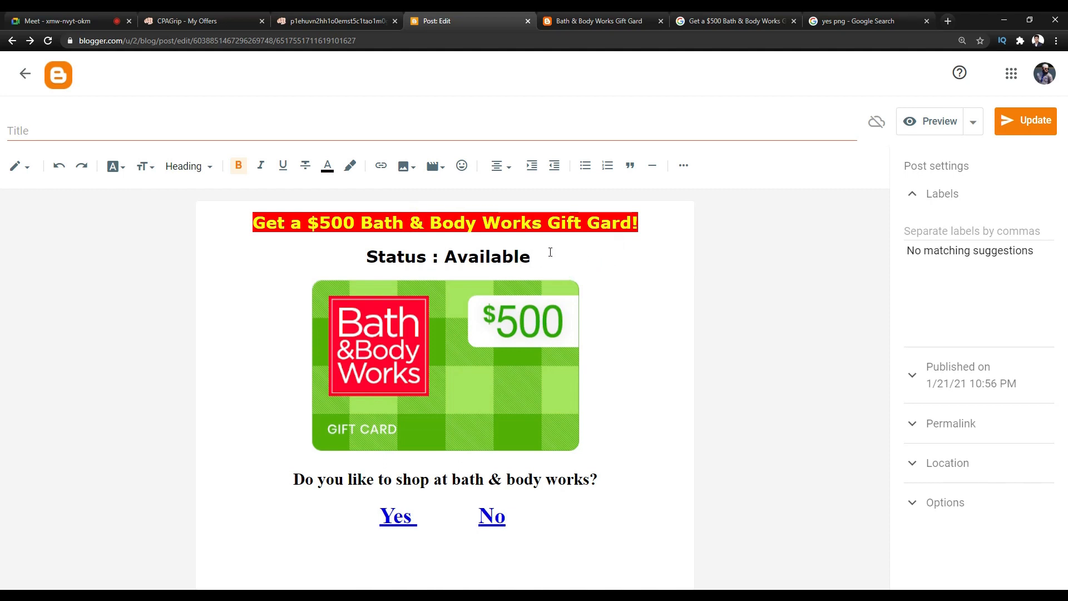
# Set the text colour of the "Status : Available" line to dark red
pyautogui.moveTo(550, 252); pyautogui.dragTo(364, 255)
pyautogui.click(327, 167)
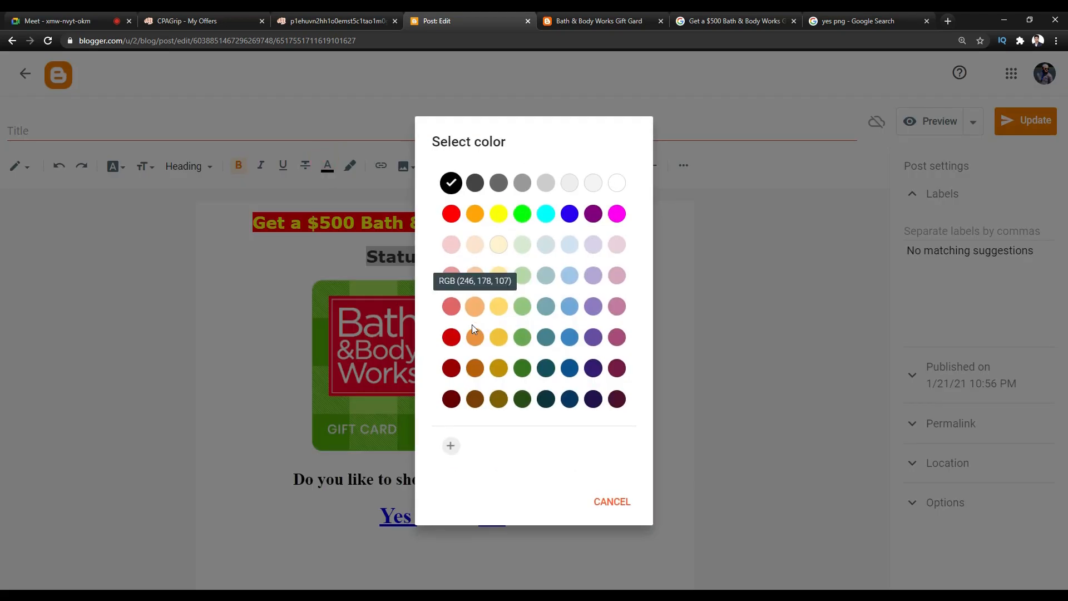
pyautogui.click(451, 337)
pyautogui.click(410, 247)
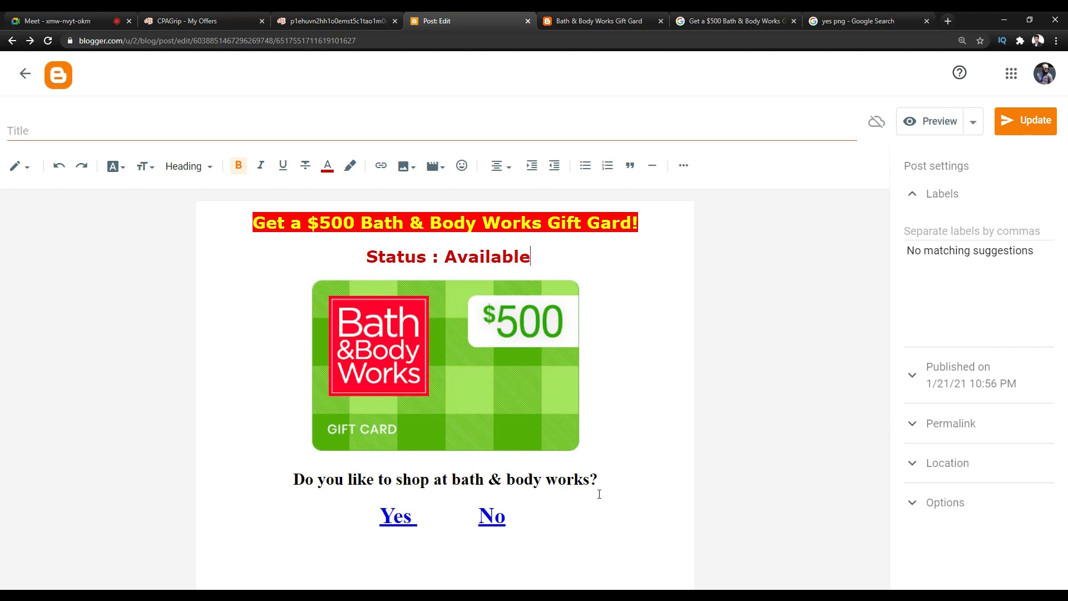
# Set the text colour of the question "Do you like to shop at bath & body works?" to dark blue
pyautogui.moveTo(608, 480); pyautogui.dragTo(292, 483)
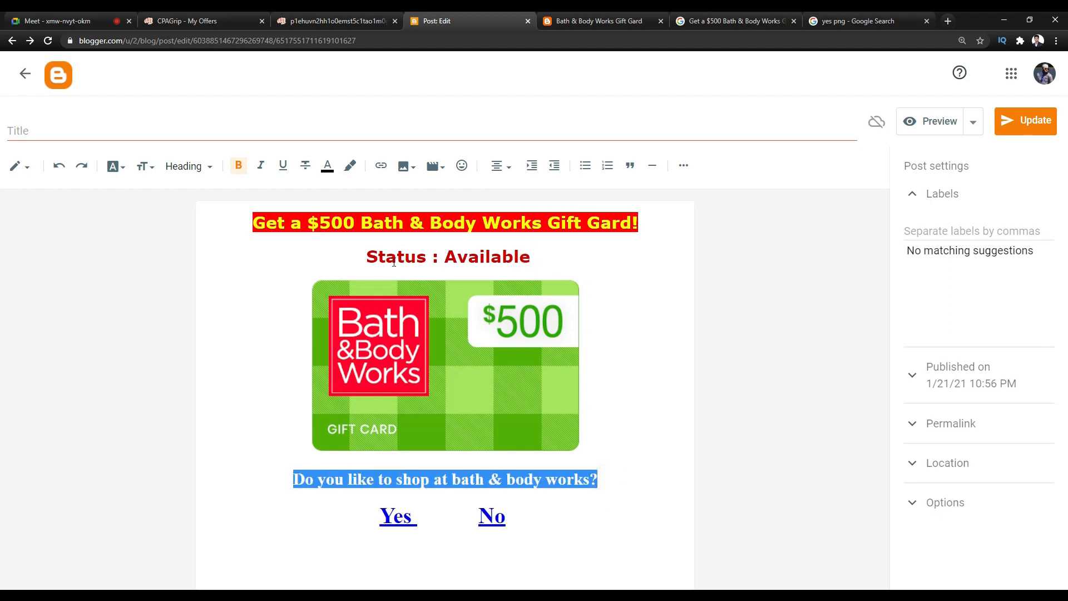
pyautogui.click(328, 165)
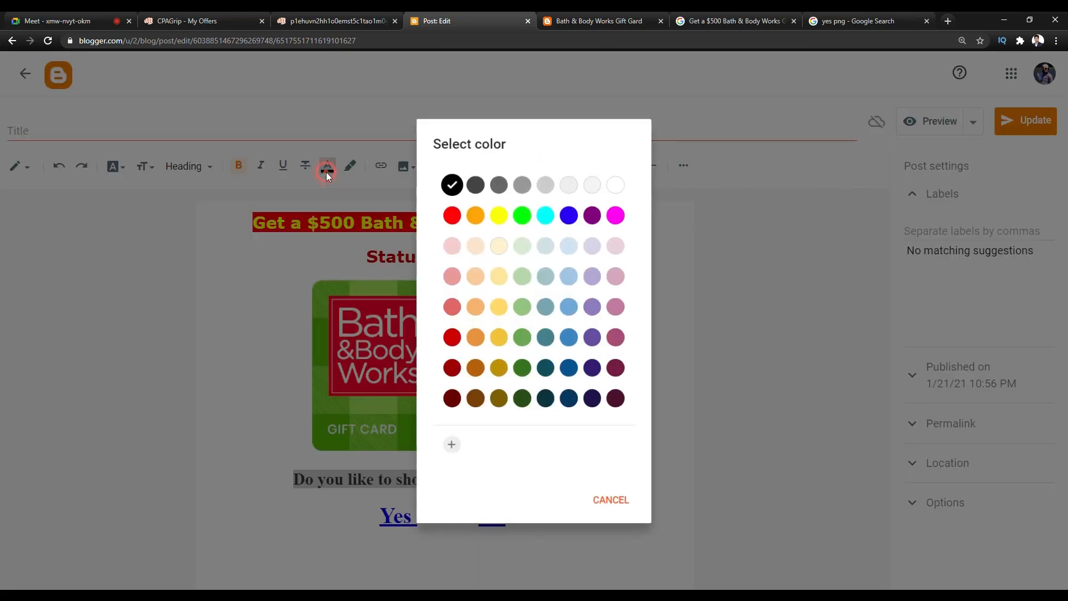
pyautogui.click(569, 367)
pyautogui.click(430, 477)
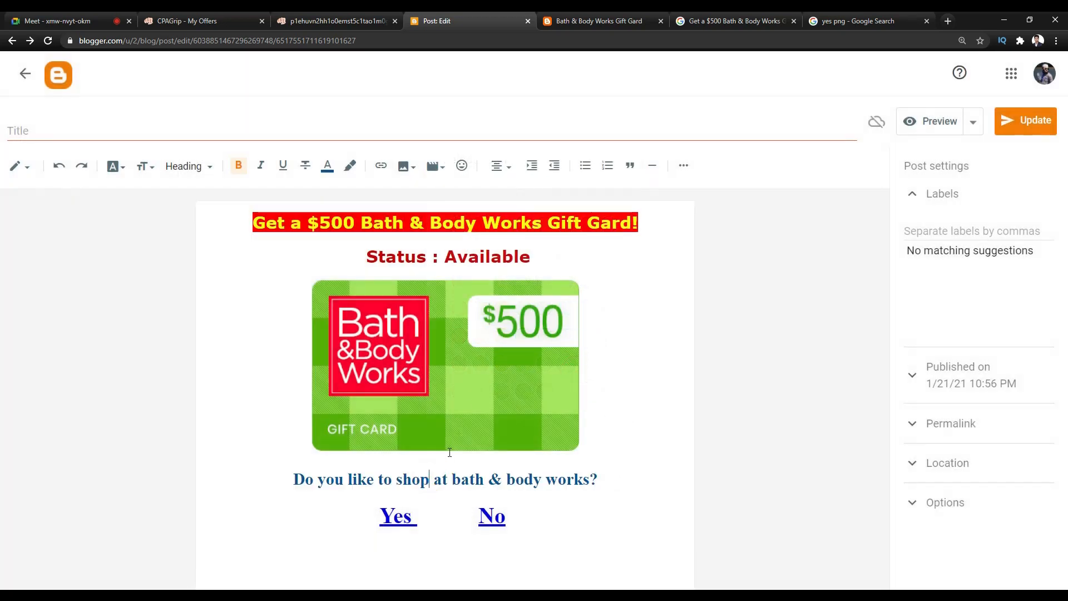
pyautogui.click(612, 453)
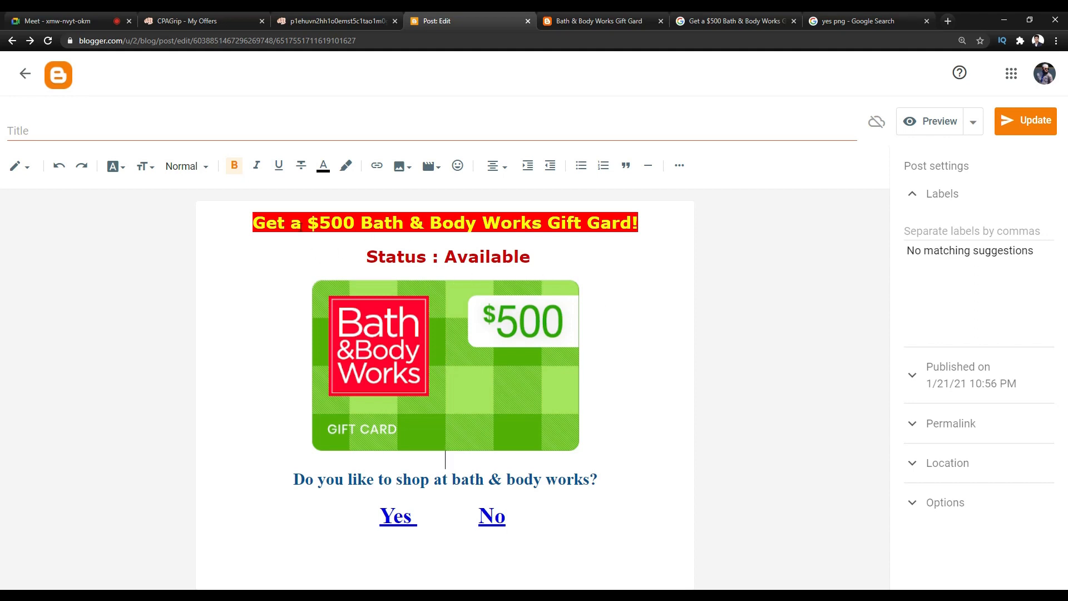
pyautogui.click(300, 225)
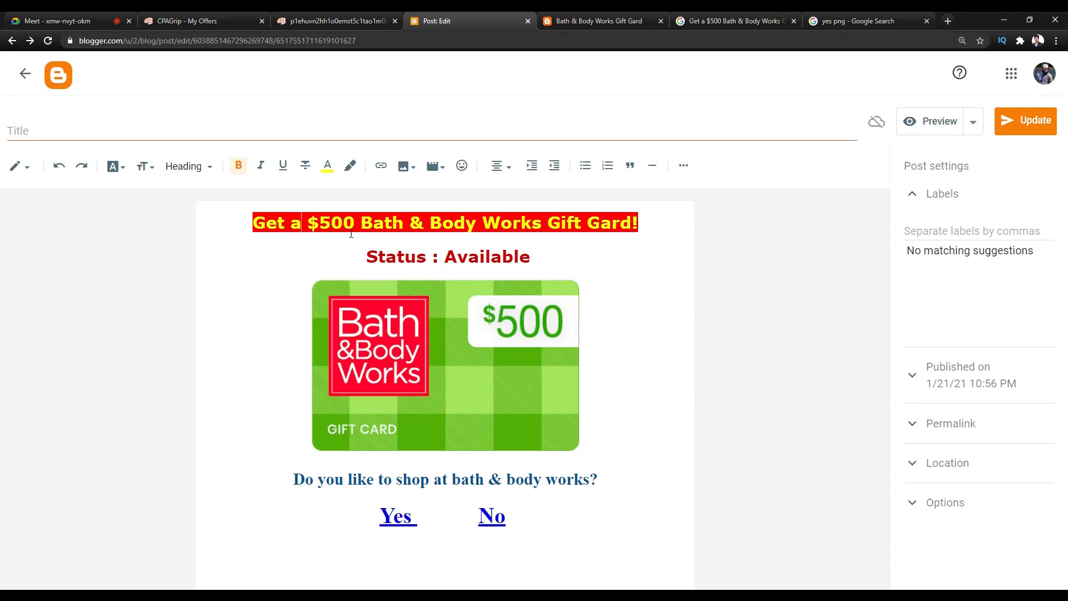
pyautogui.moveTo(557, 226); pyautogui.dragTo(651, 218)
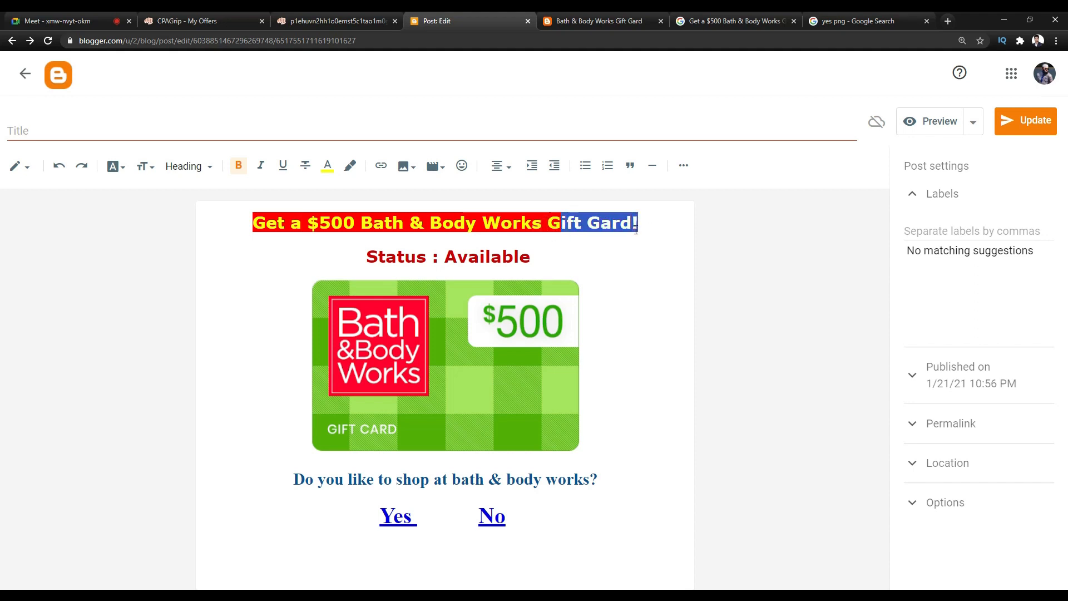
pyautogui.click(609, 232)
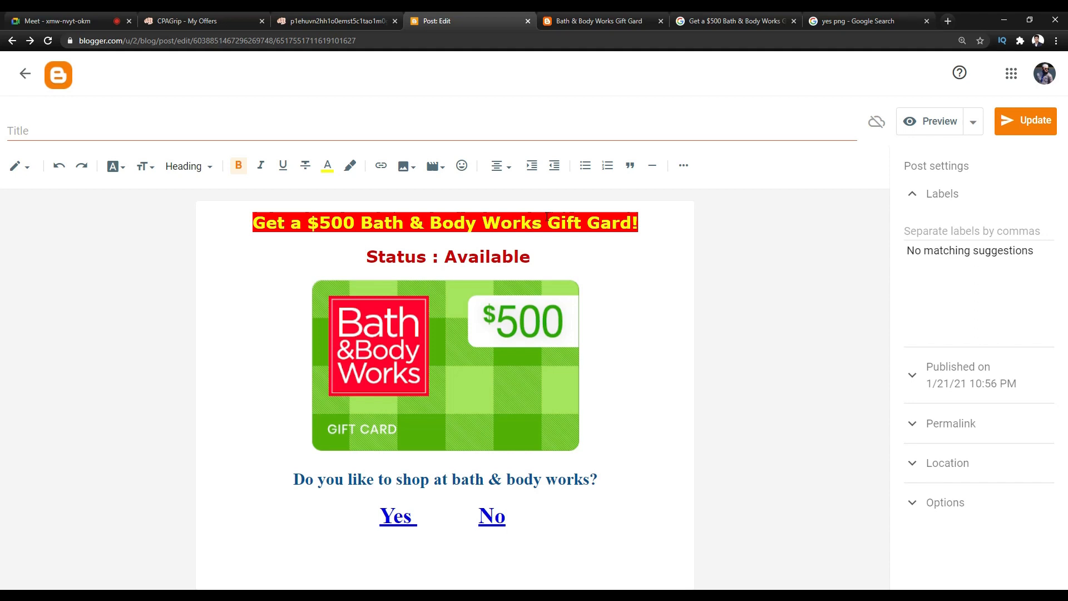
# Update the published post with the new colours and reload it on the live blog
pyautogui.click(1026, 123)
pyautogui.click(599, 21)
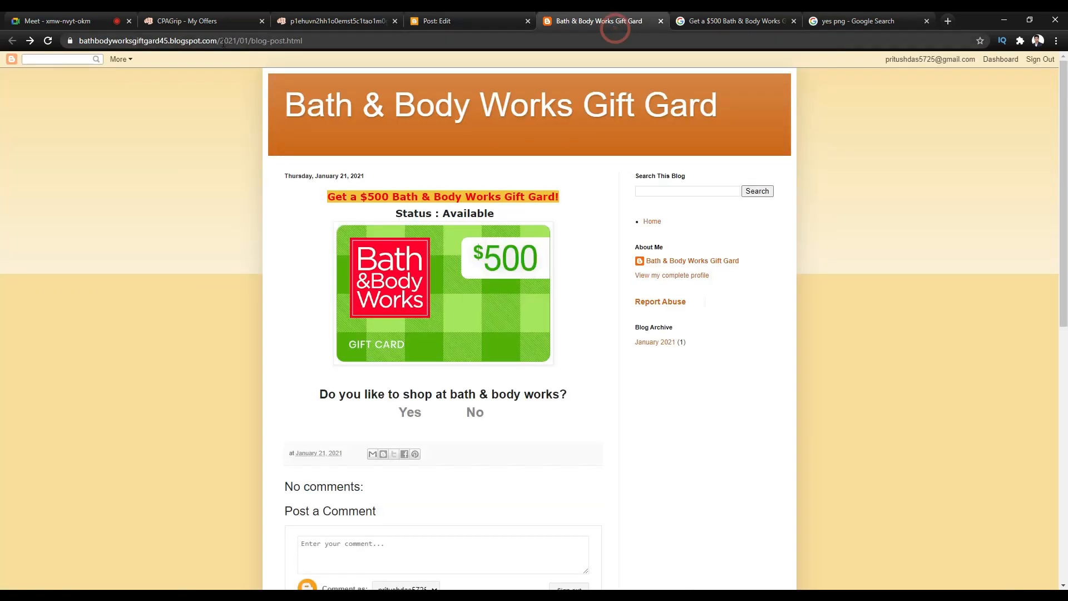
pyautogui.click(48, 40)
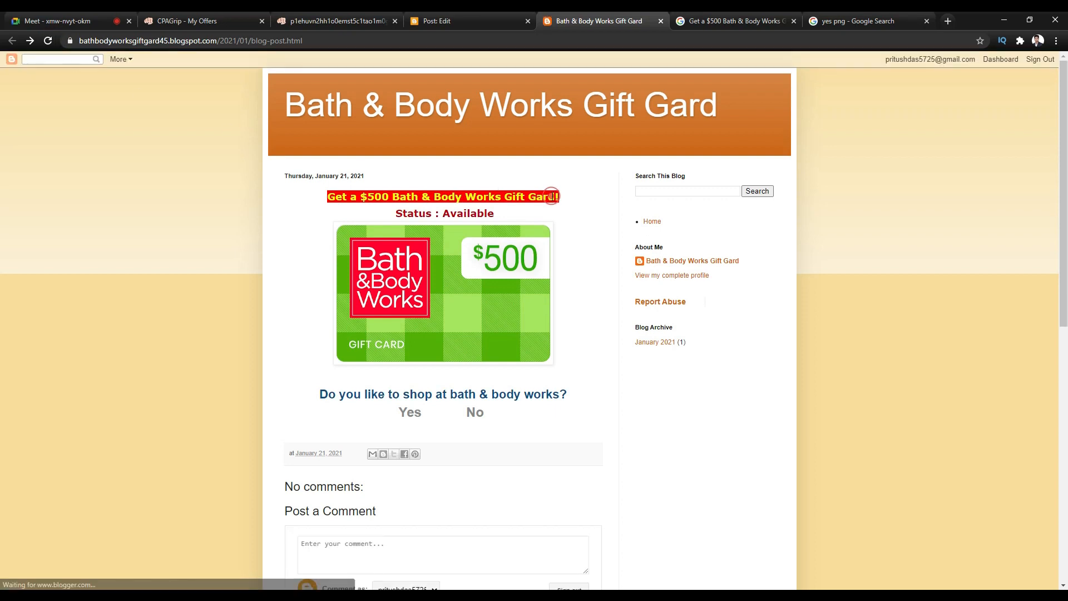
# Compare the recoloured post with the original CPAGrip offer image
pyautogui.click(465, 13)
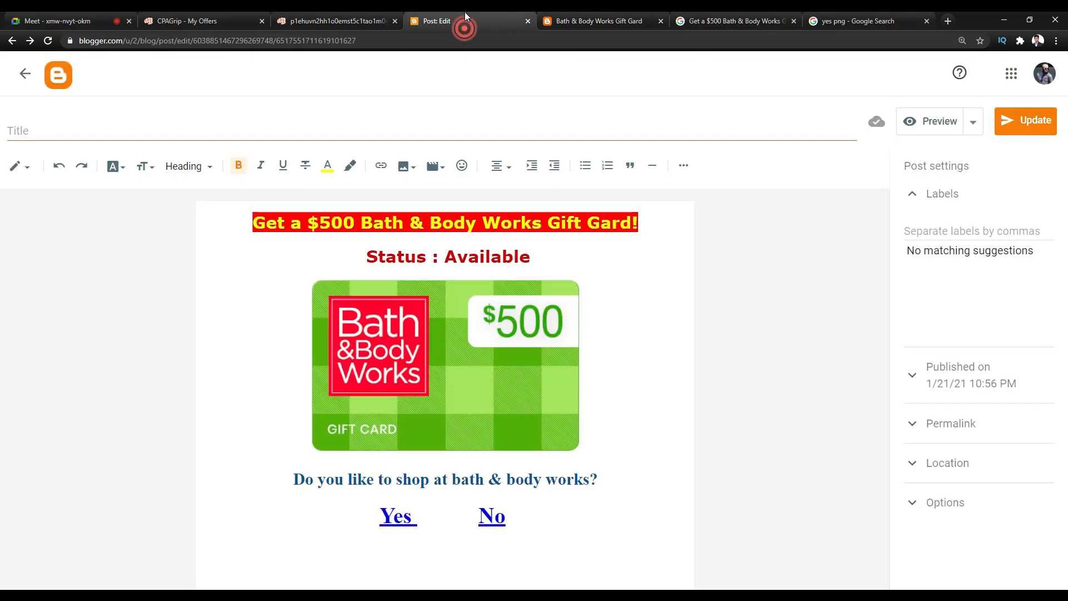
pyautogui.click(582, 13)
pyautogui.click(365, 13)
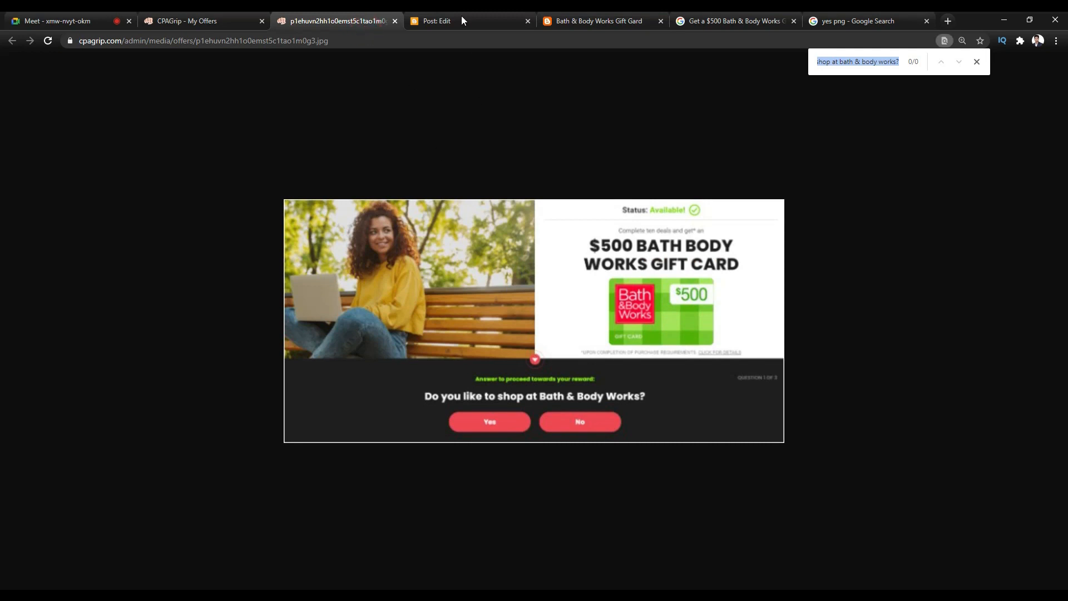
pyautogui.click(434, 14)
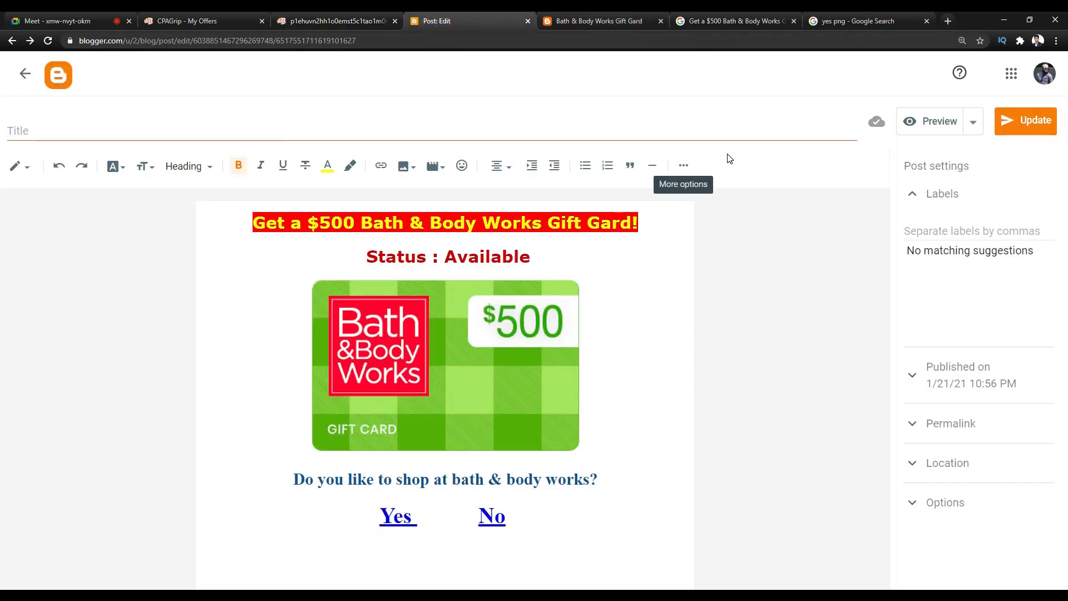
# Leave the post editor, open the blog's Layout page and check the live blog against it
pyautogui.click(25, 74)
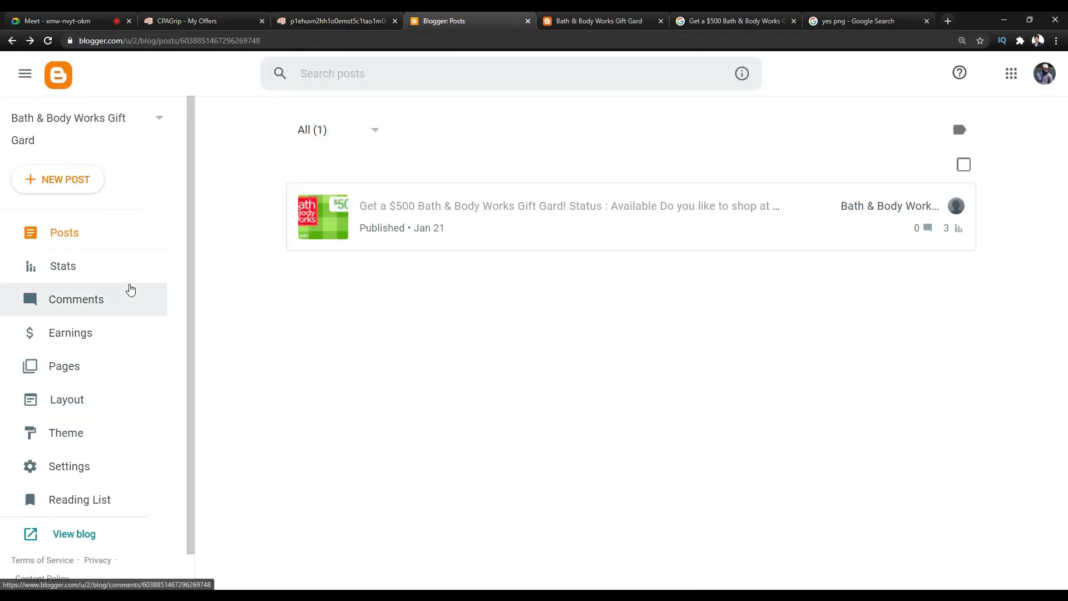
pyautogui.scroll(-1, 111, 356)
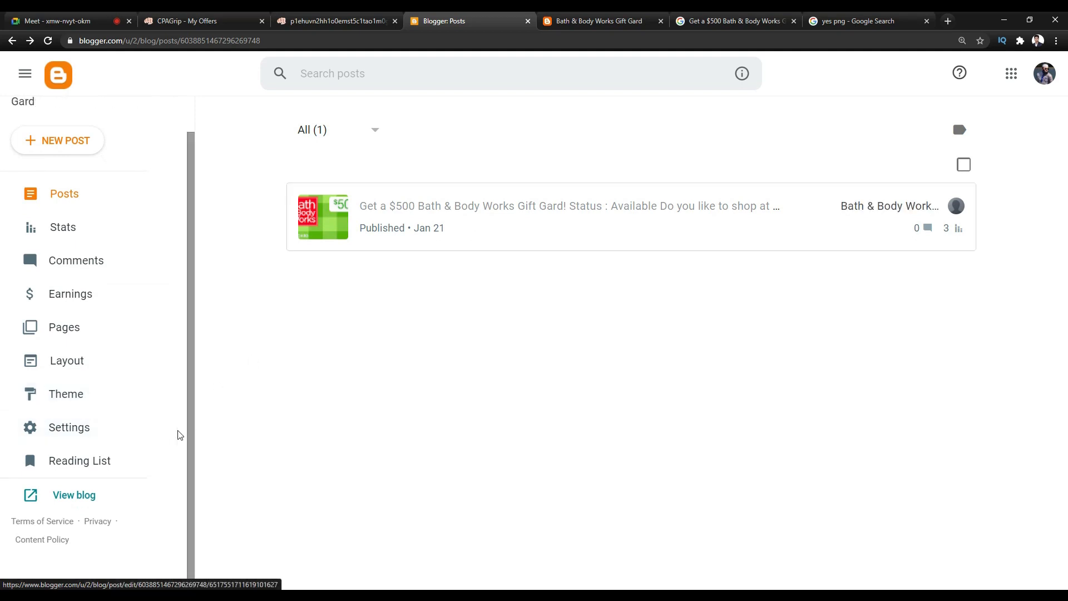
pyautogui.click(63, 358)
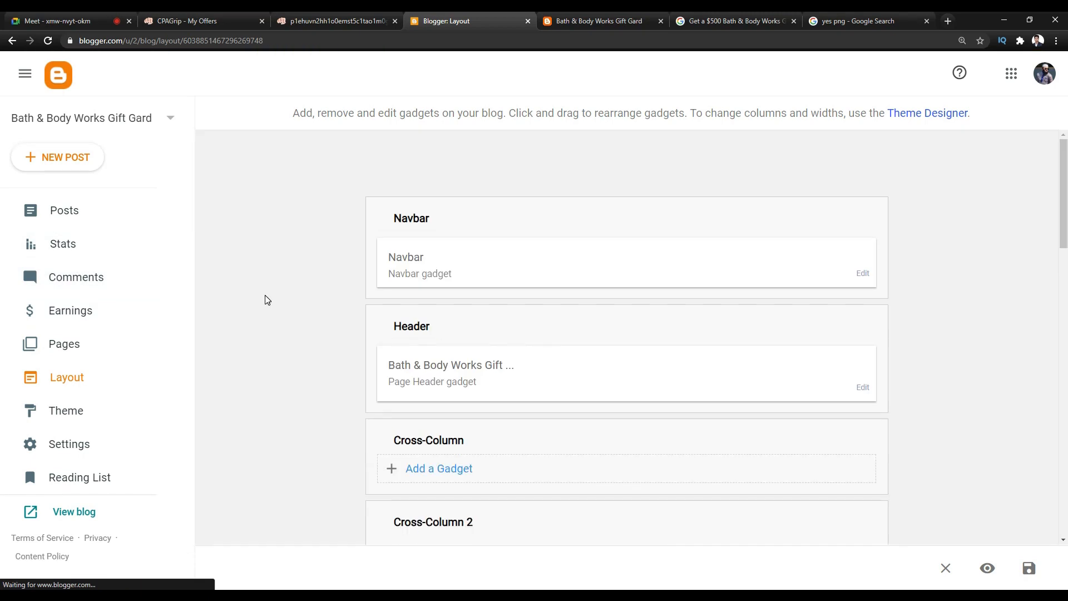
pyautogui.click(599, 21)
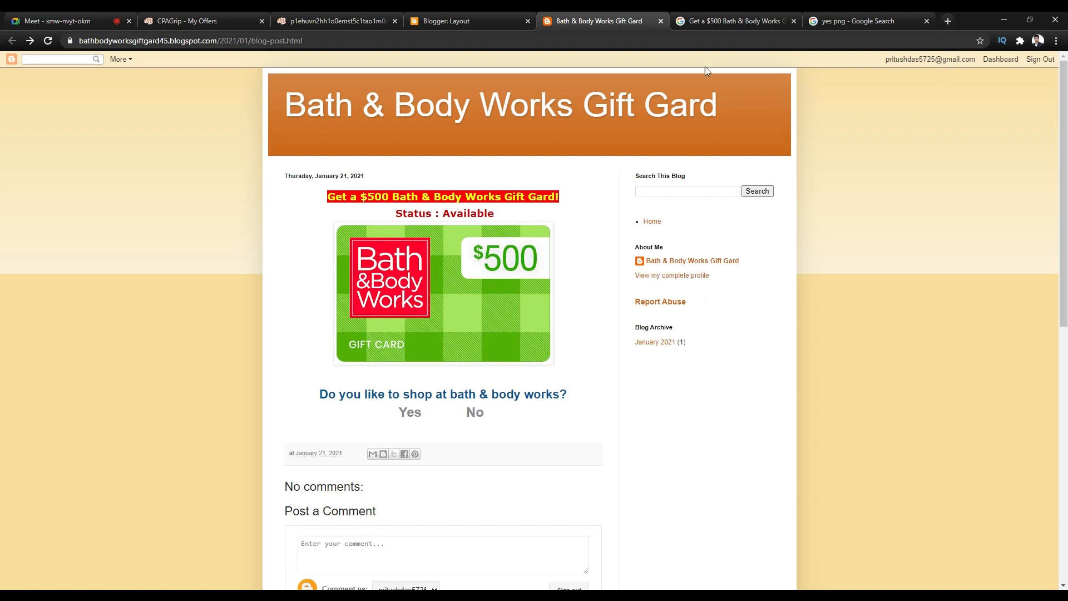
pyautogui.click(464, 21)
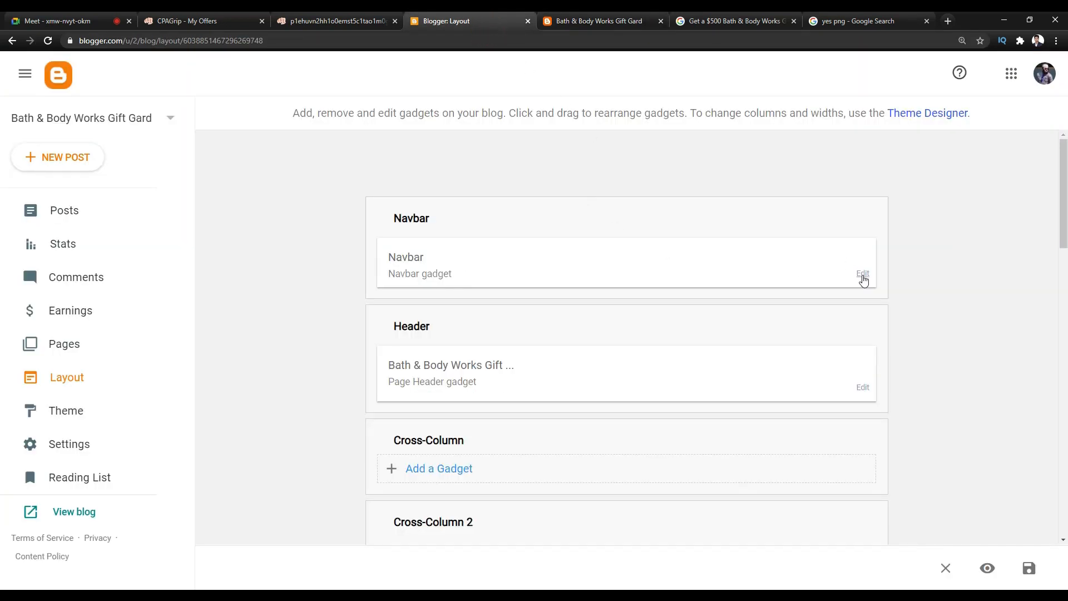
# Set the Navbar gadget to Off and save it
pyautogui.click(862, 274)
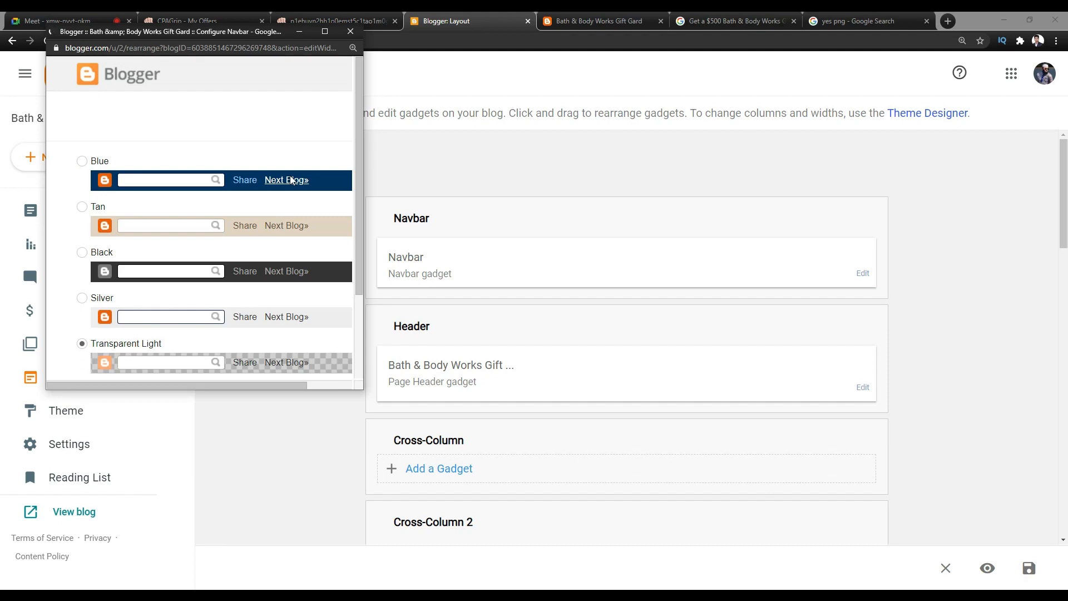
pyautogui.scroll(-2, 122, 208)
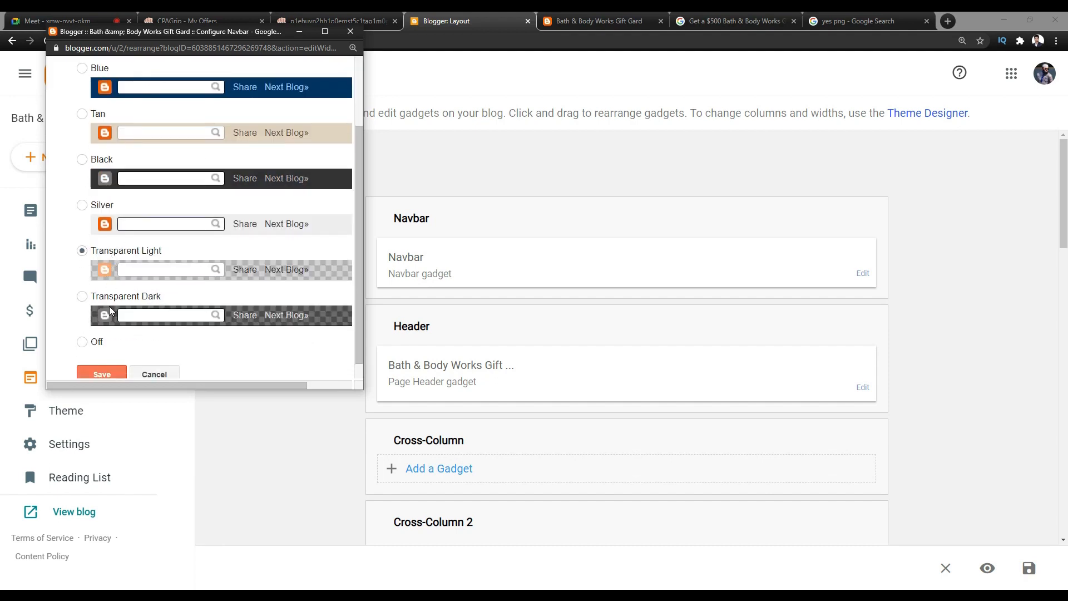
pyautogui.click(81, 341)
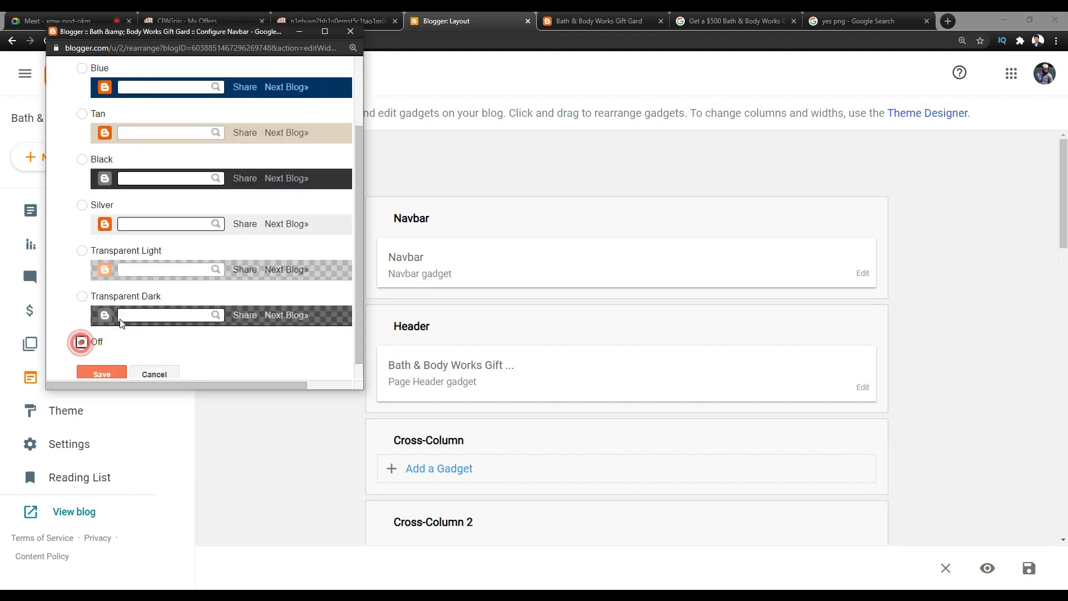
pyautogui.scroll(-1, 81, 355)
pyautogui.click(105, 356)
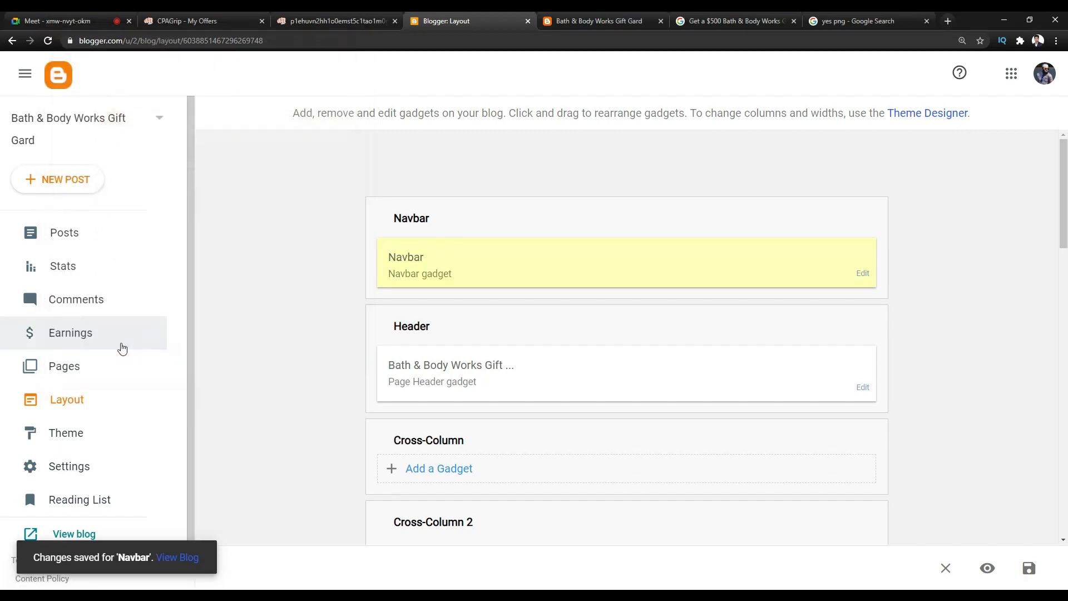
# Reload the live blog to check the page header after the navbar change, and return to the layout
pyautogui.click(598, 21)
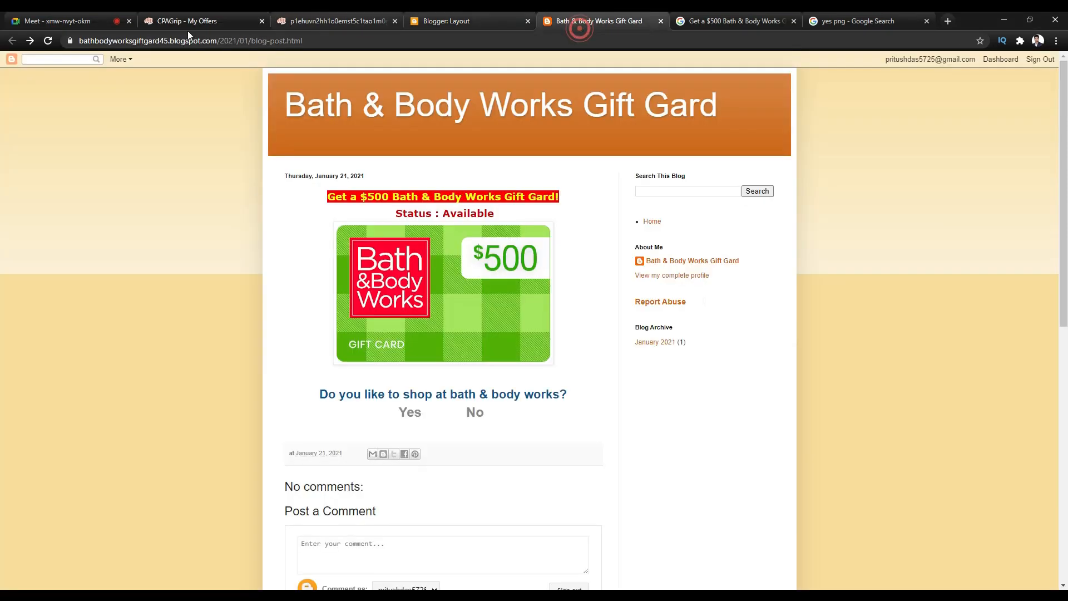
pyautogui.click(49, 41)
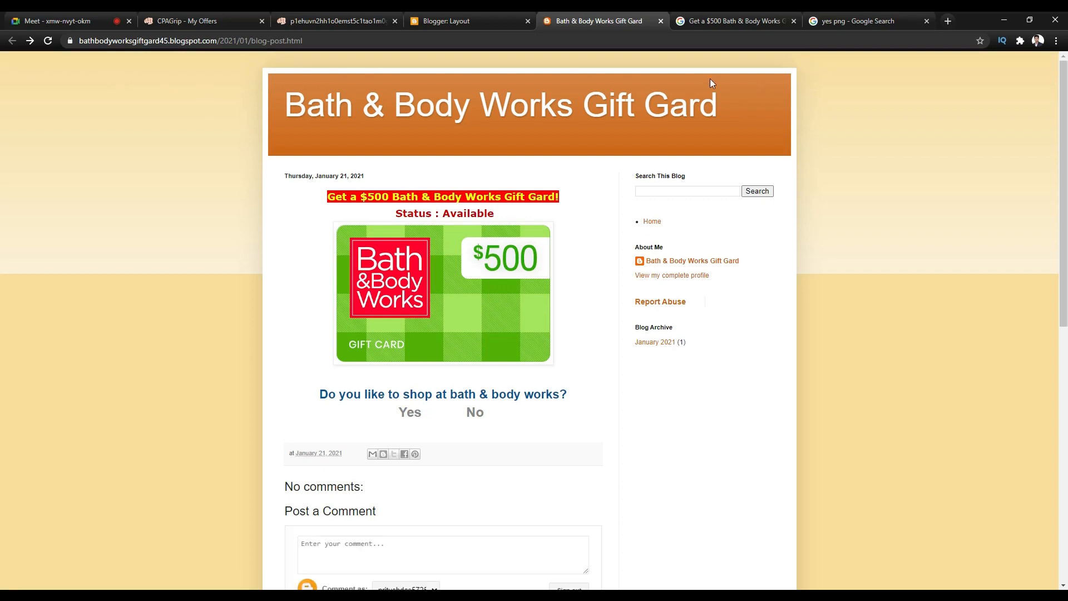
pyautogui.click(82, 15)
pyautogui.click(473, 21)
pyautogui.click(564, 21)
pyautogui.click(460, 22)
# Open the Blog Posts gadget's settings and turn off the post date and the "at" time stamp
pyautogui.scroll(-3, 495, 350)
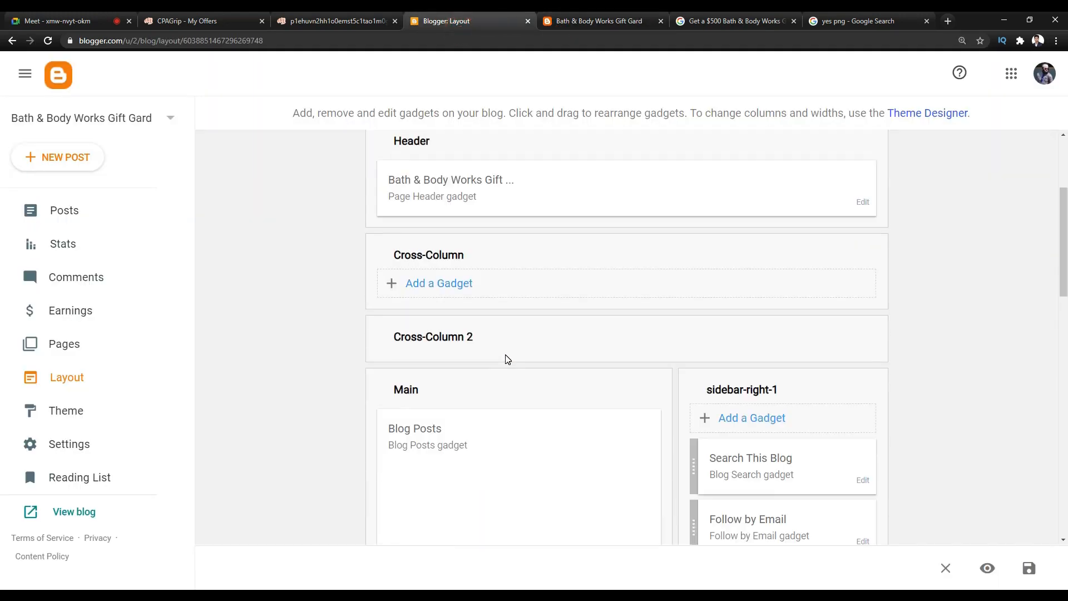
pyautogui.scroll(-2, 432, 434)
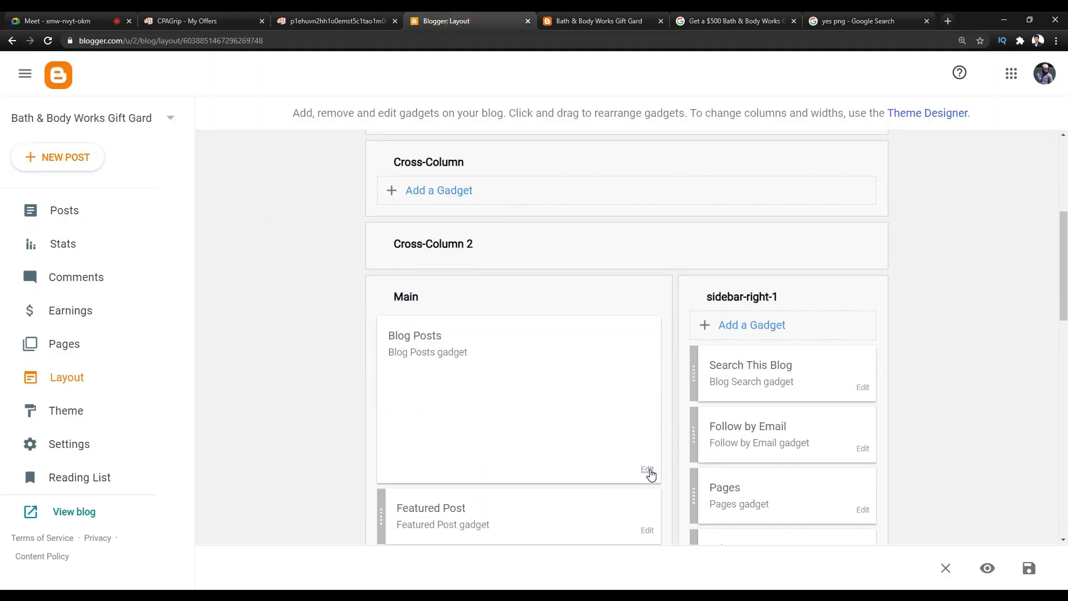
pyautogui.click(648, 470)
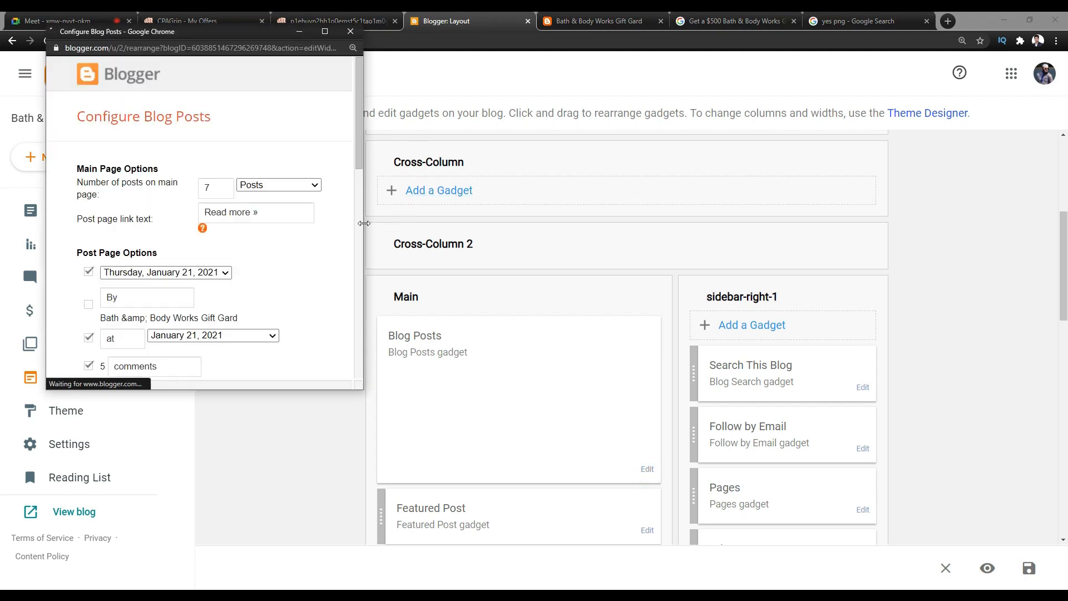
pyautogui.click(90, 339)
pyautogui.click(88, 269)
# Turn off Labels, Show Quick Editing and Location in the Blog Posts options
pyautogui.scroll(-3, 89, 262)
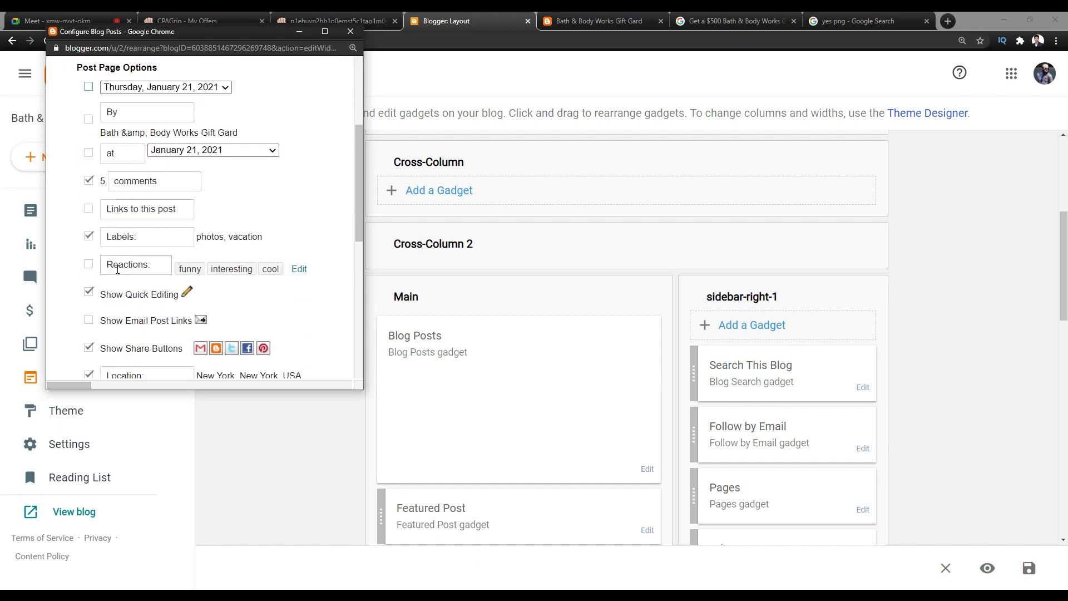
pyautogui.click(88, 241)
pyautogui.click(90, 294)
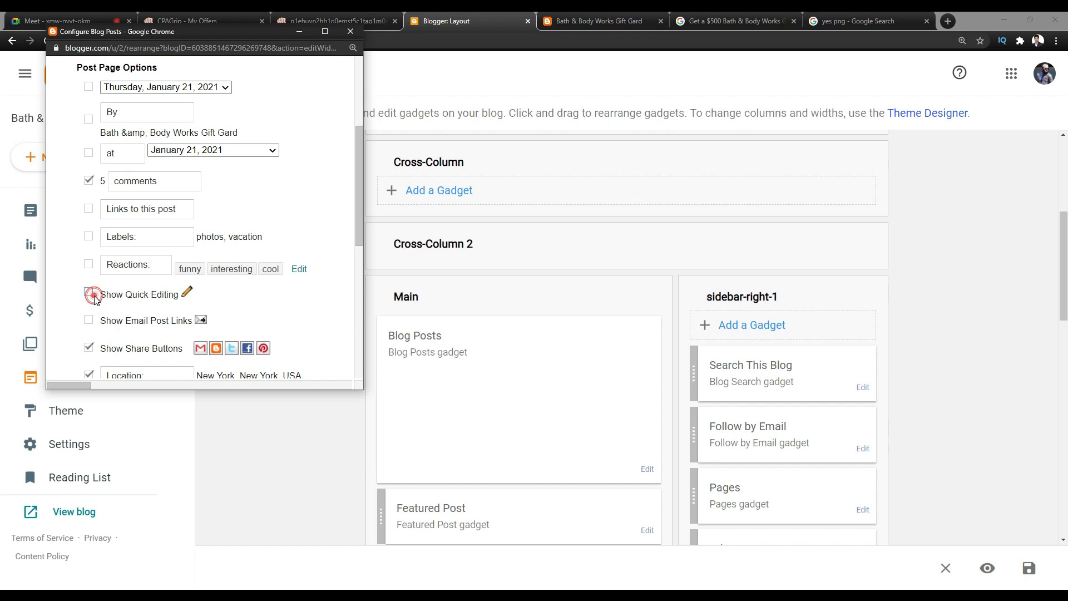
pyautogui.scroll(-2, 93, 306)
pyautogui.click(89, 282)
pyautogui.scroll(-4, 178, 295)
pyautogui.scroll(4, 178, 290)
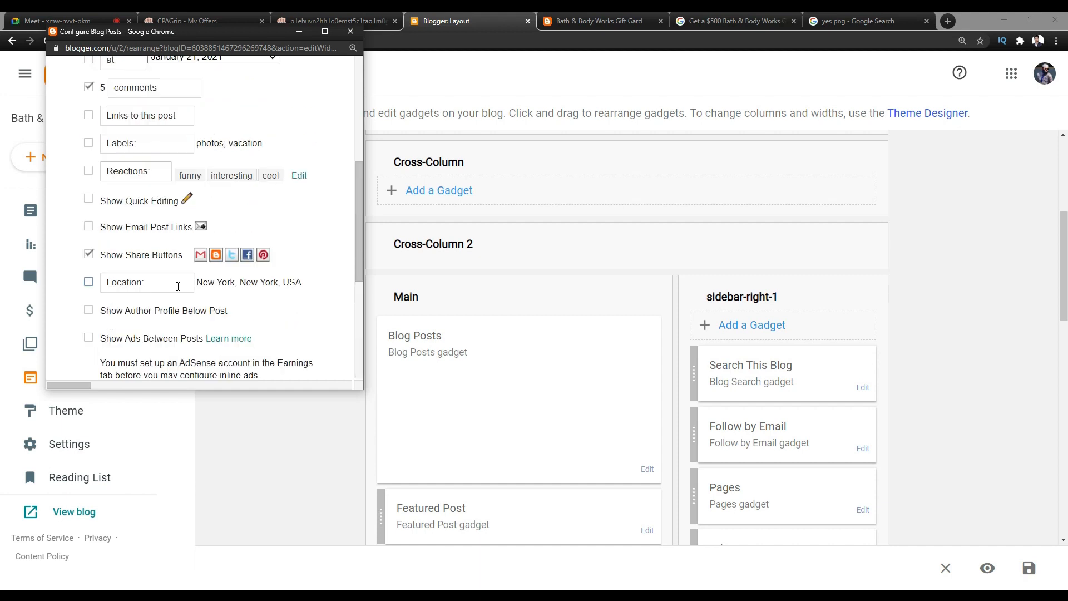
# Review the remaining Blog Posts options, save the gadget's settings and reload the live blog
pyautogui.scroll(5, 178, 287)
pyautogui.click(89, 273)
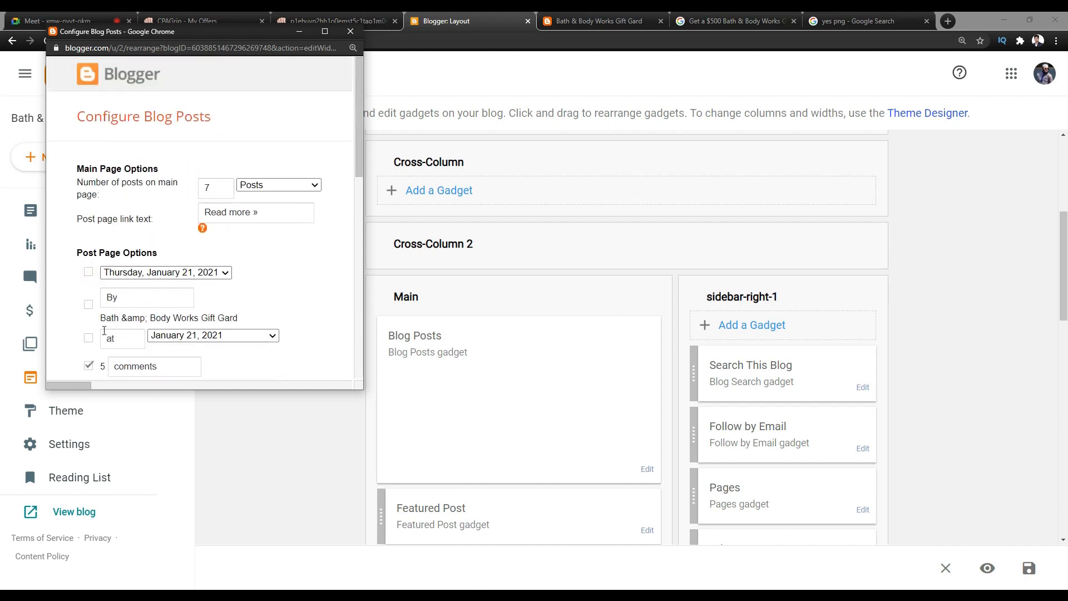
pyautogui.scroll(-2, 103, 330)
pyautogui.scroll(-2, 111, 245)
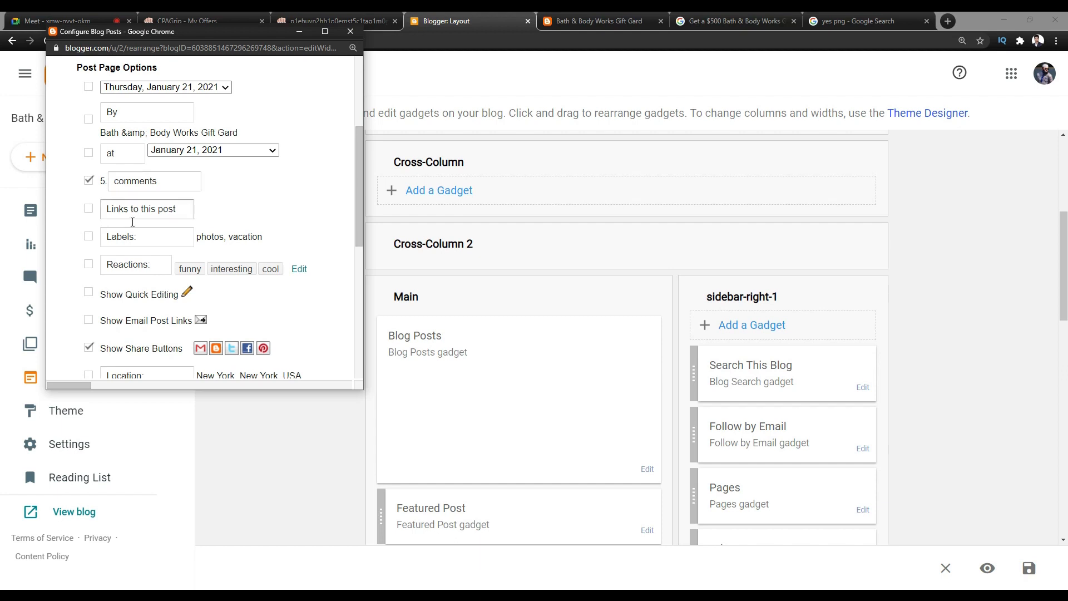
pyautogui.scroll(-2, 161, 289)
pyautogui.scroll(-2, 123, 272)
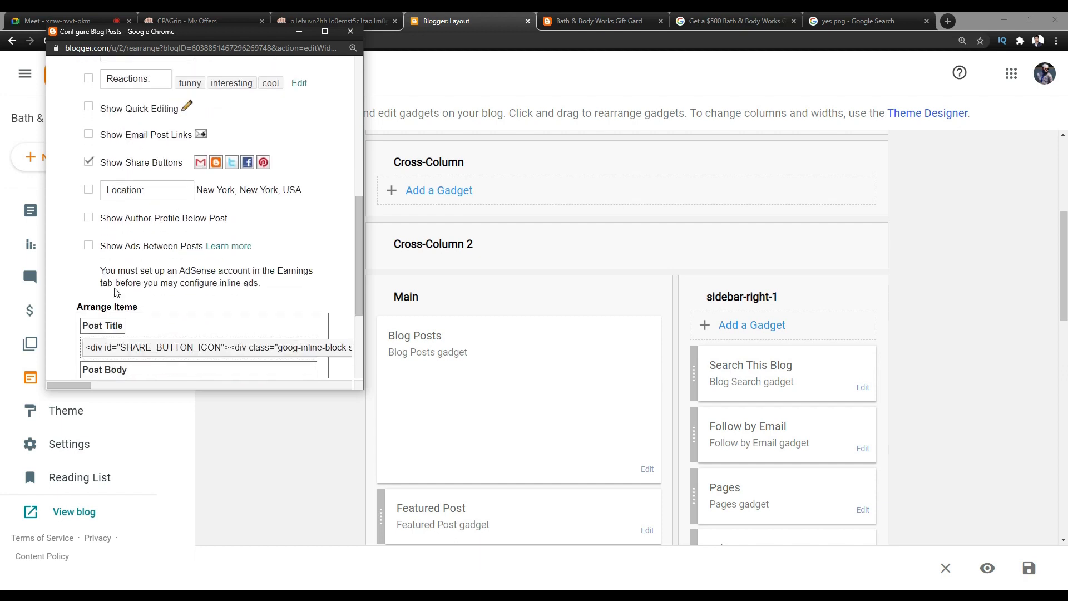
pyautogui.scroll(-4, 84, 304)
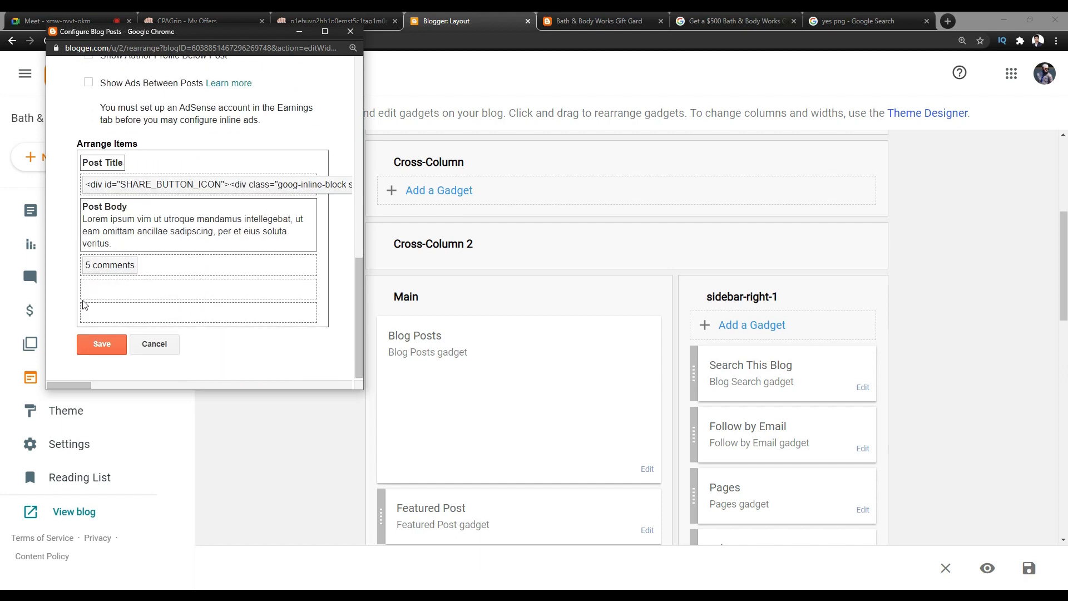
pyautogui.click(100, 344)
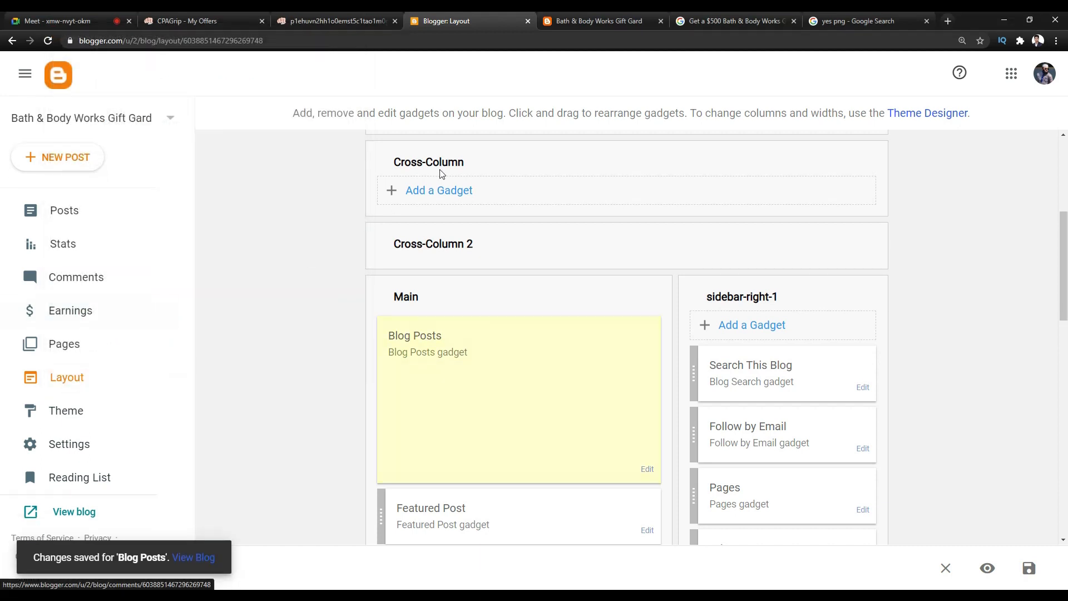
pyautogui.click(561, 26)
pyautogui.click(48, 40)
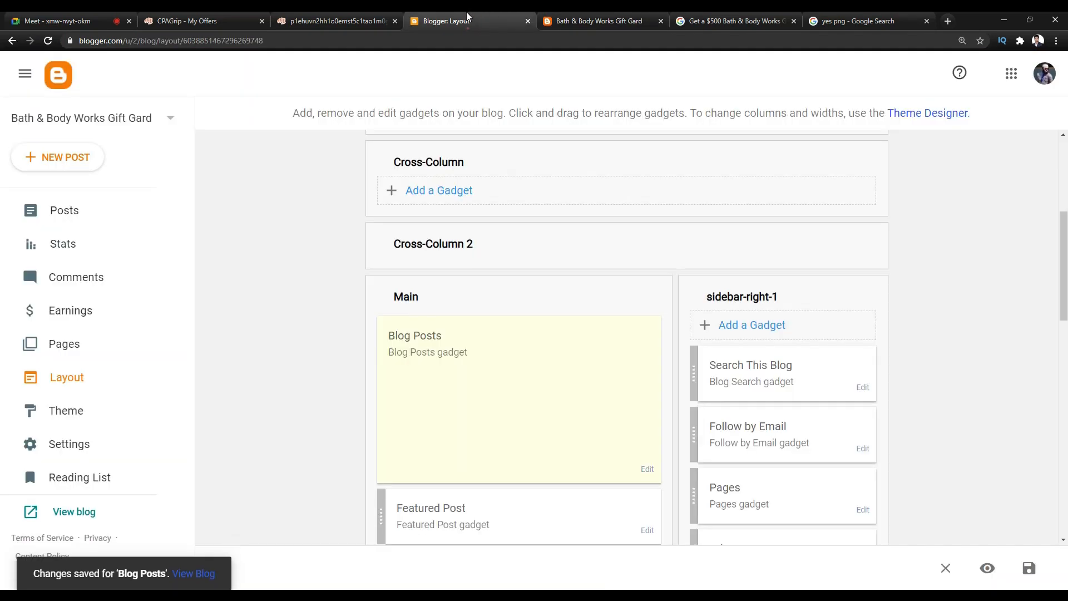
# Remove the Featured Post gadget from the Main section of the layout and confirm its deletion
pyautogui.click(445, 21)
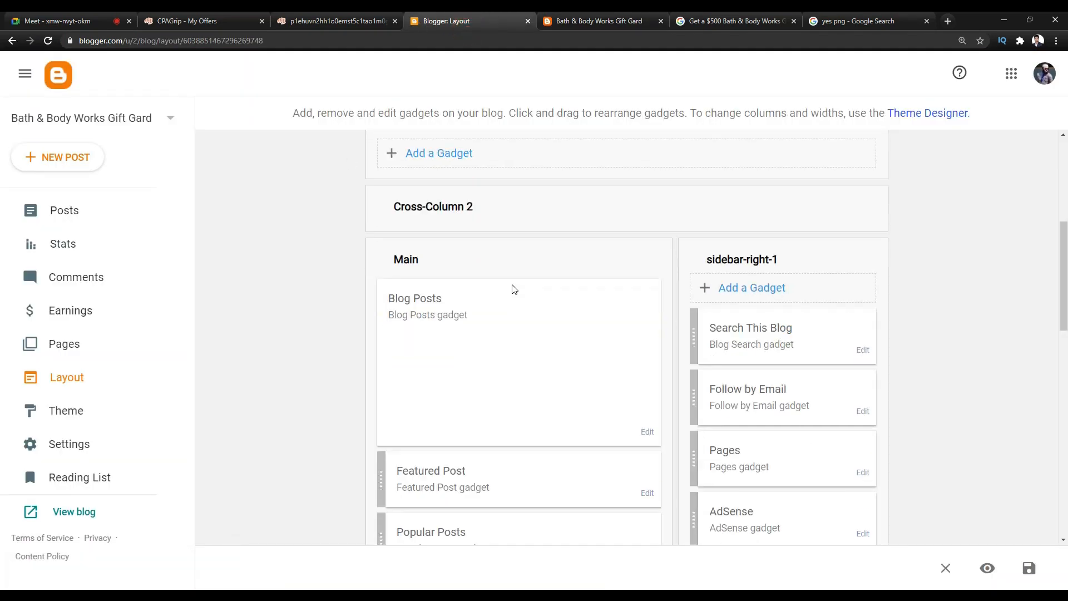
pyautogui.scroll(-1, 514, 288)
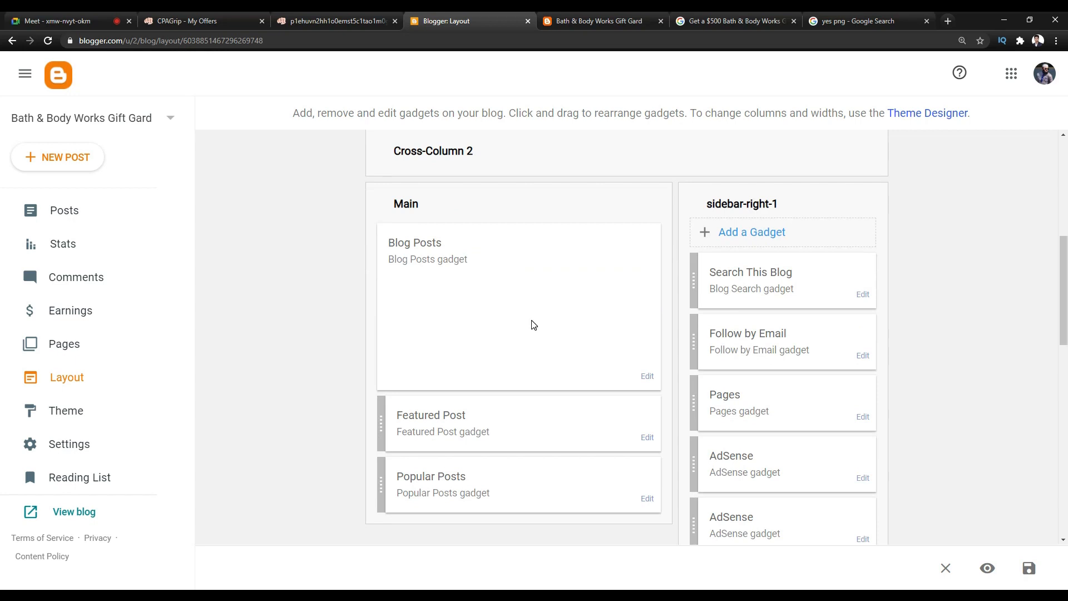
pyautogui.click(640, 436)
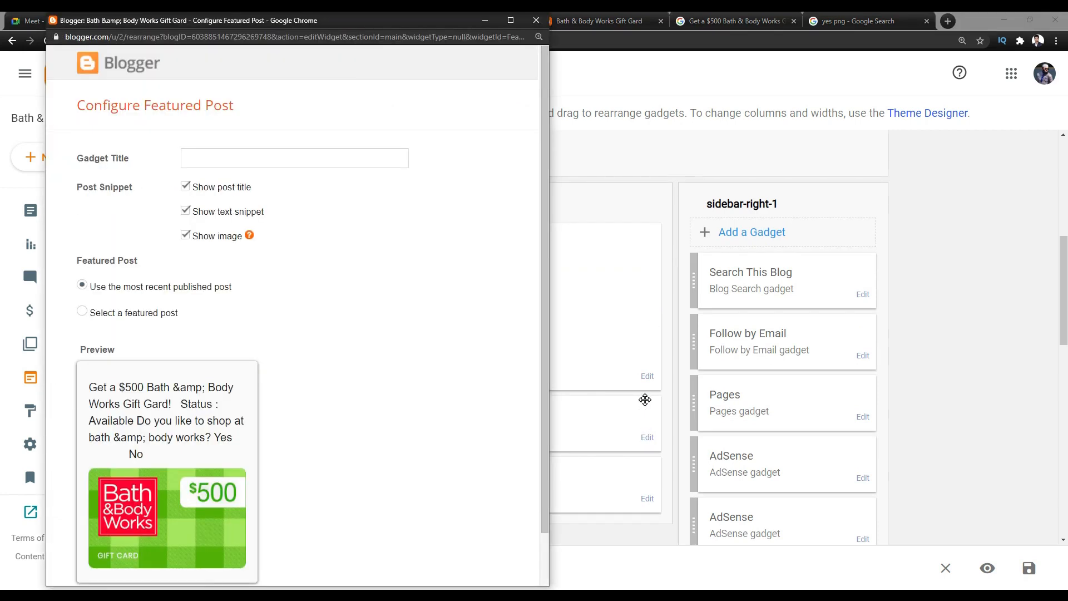
pyautogui.scroll(-1, 303, 253)
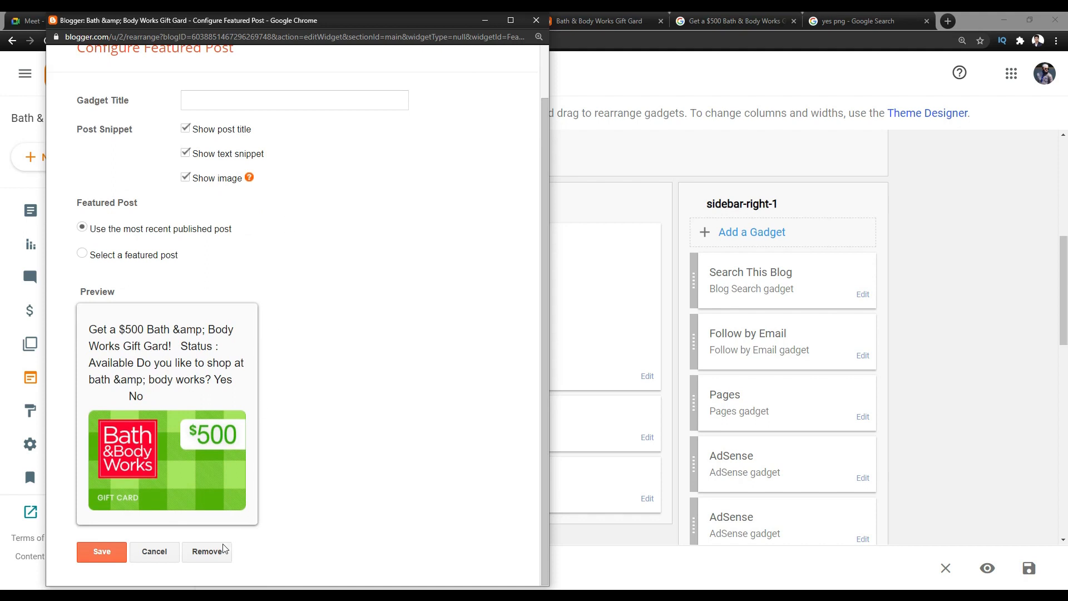
pyautogui.scroll(1, 272, 389)
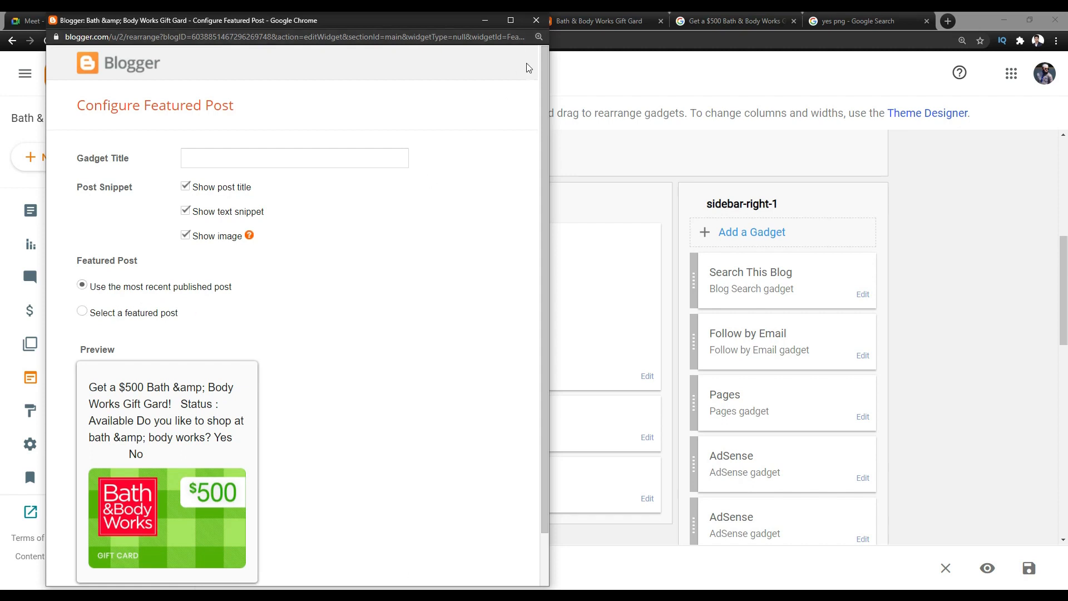
pyautogui.scroll(-1, 250, 388)
pyautogui.click(217, 556)
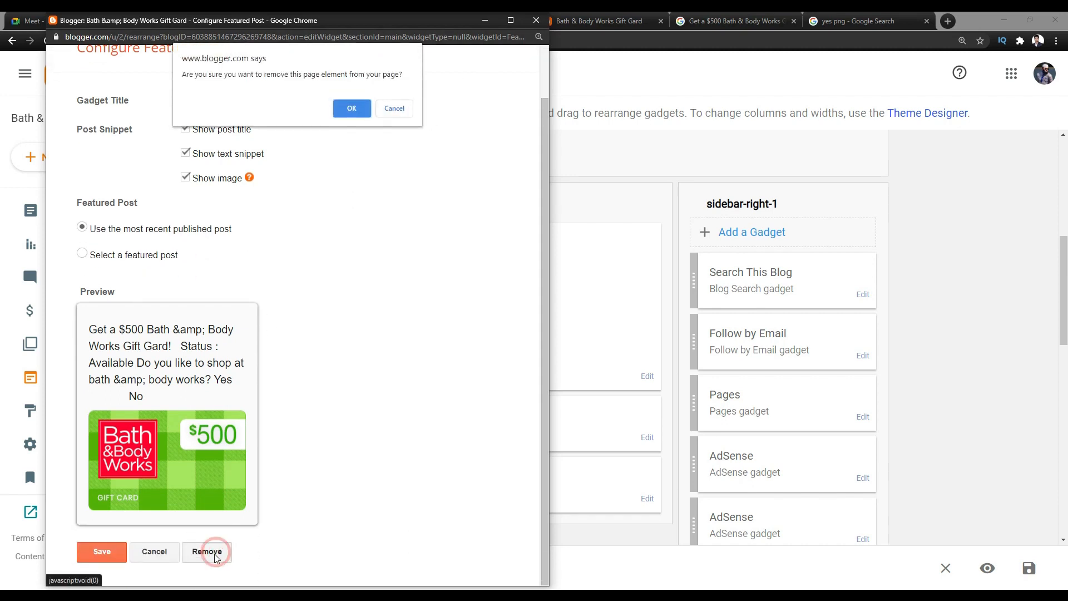
pyautogui.click(360, 113)
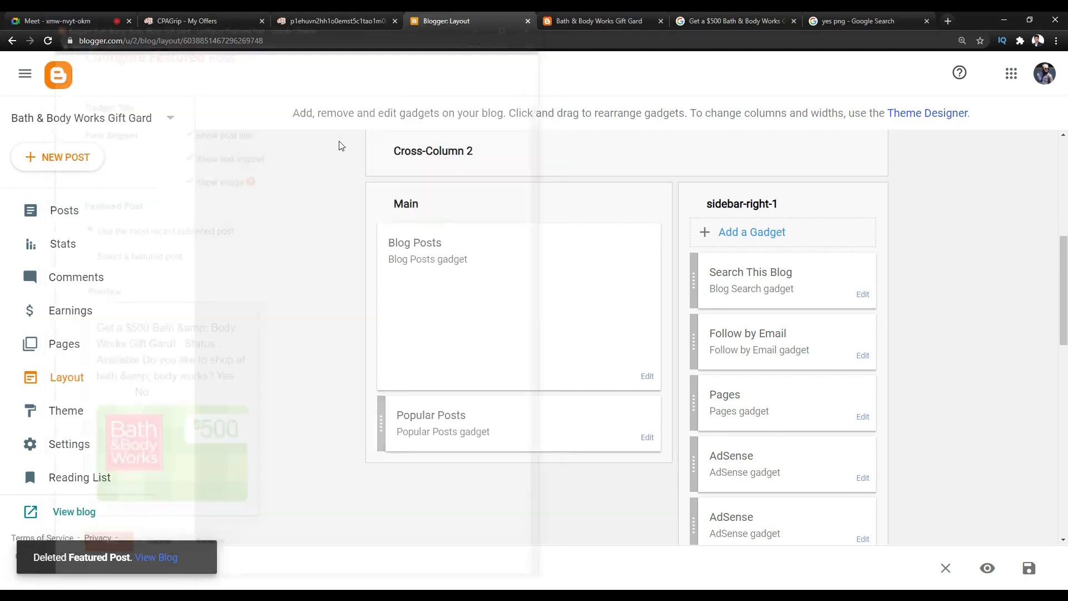
# Reload the live blog and examine the area around and below the post for leftover elements
pyautogui.click(550, 21)
pyautogui.click(48, 40)
pyautogui.scroll(-5, 331, 301)
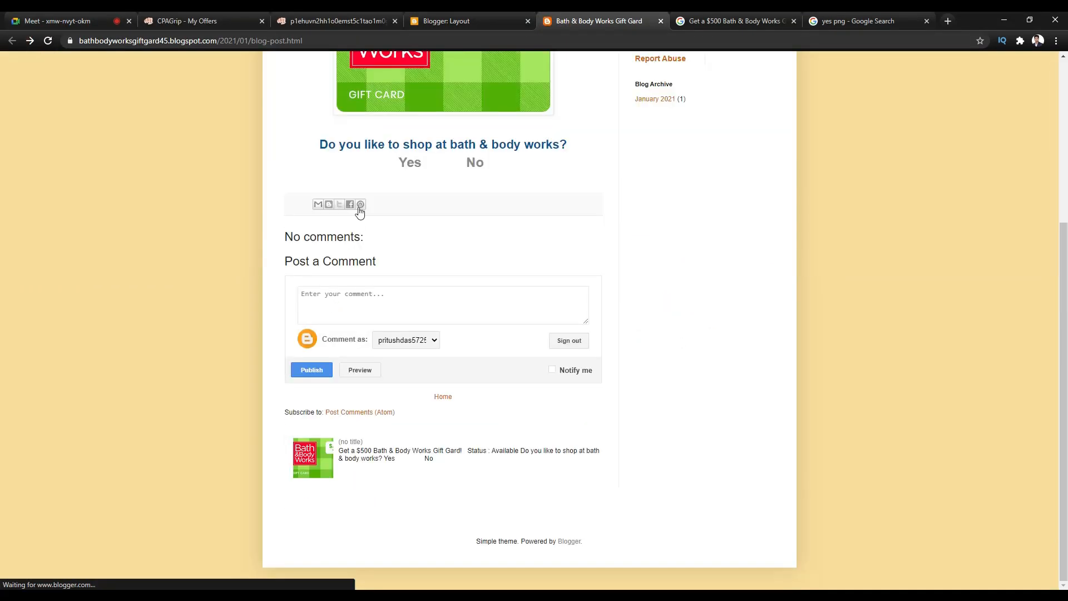
pyautogui.scroll(5, 483, 517)
pyautogui.scroll(-5, 453, 261)
# Remove the Popular Posts gadget from the Main section of the layout and confirm its deletion
pyautogui.click(496, 18)
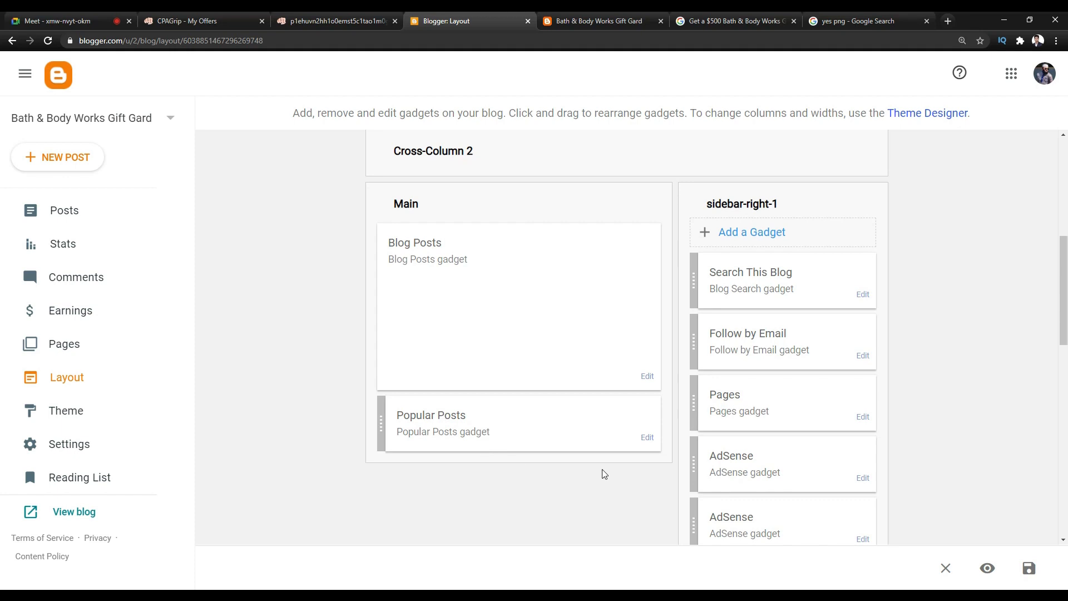
pyautogui.click(646, 438)
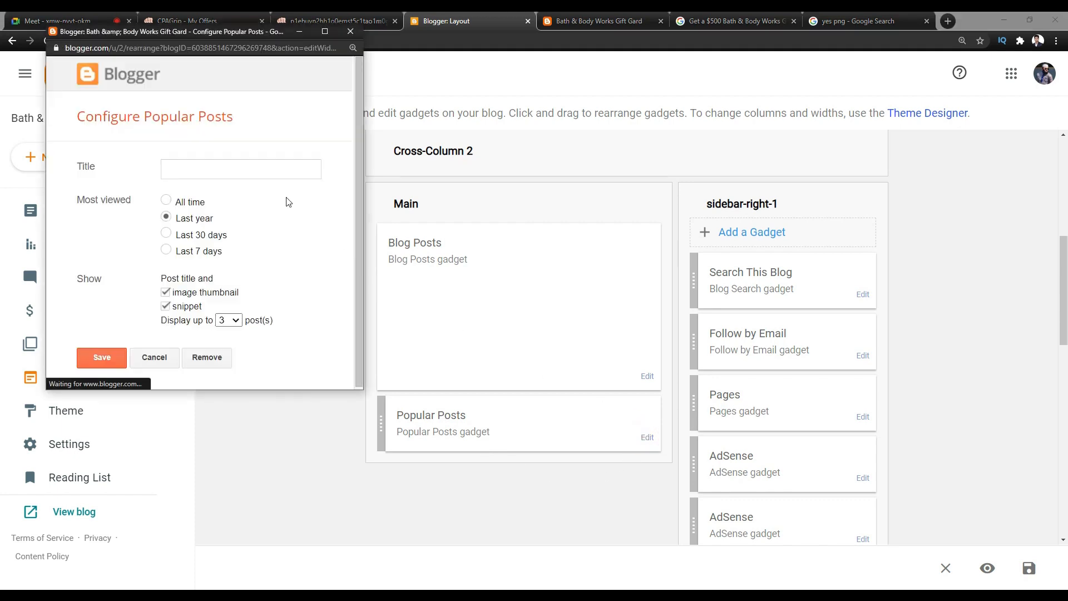
pyautogui.click(206, 360)
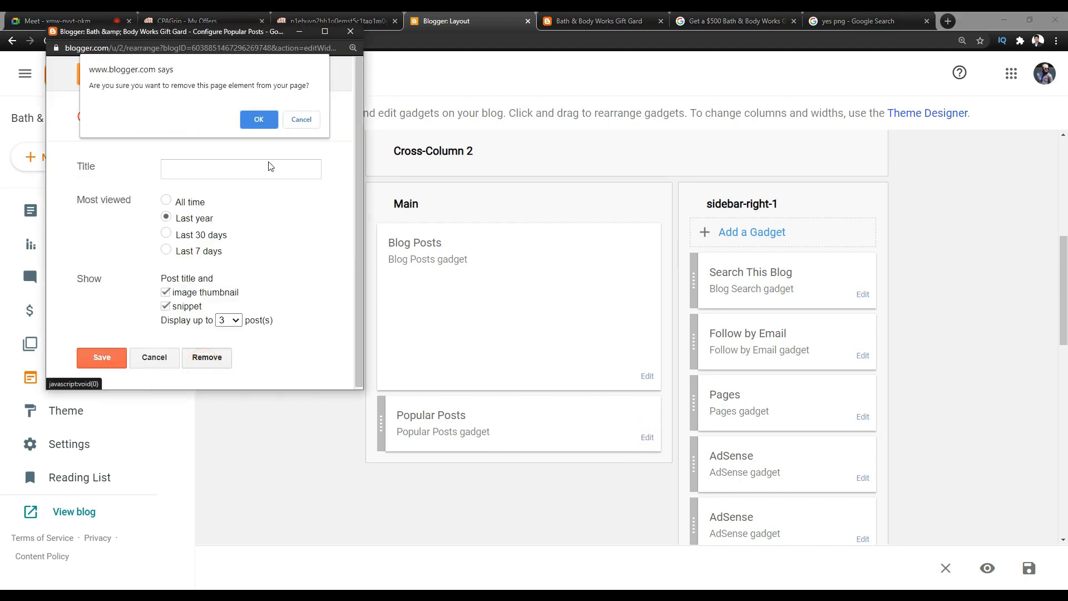
pyautogui.click(258, 118)
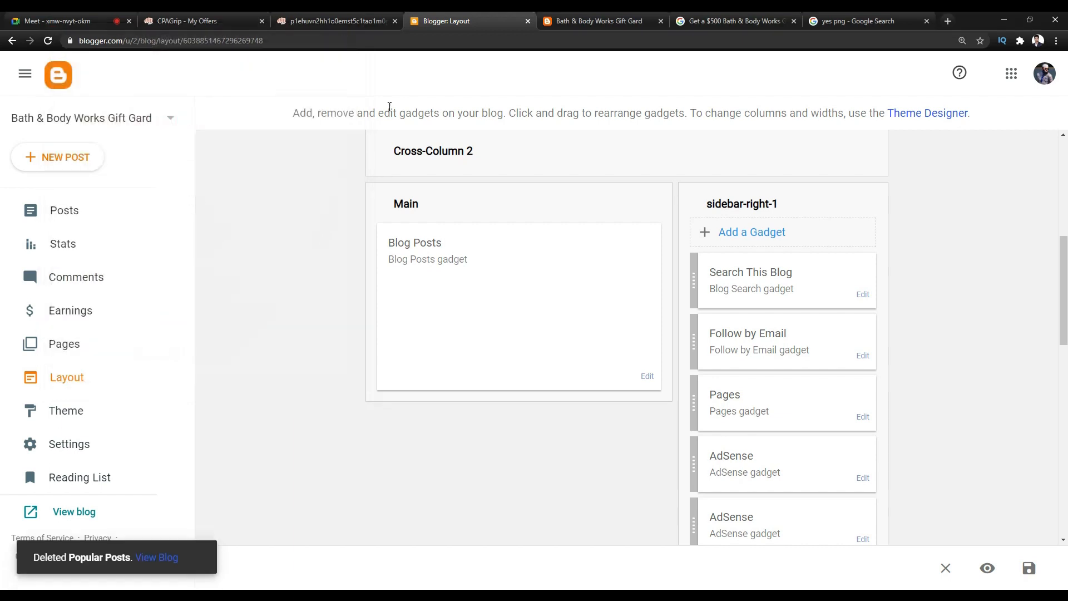
# Remove the Search This Blog gadget from the sidebar-right-1 section of the layout and confirm its deletion
pyautogui.click(581, 18)
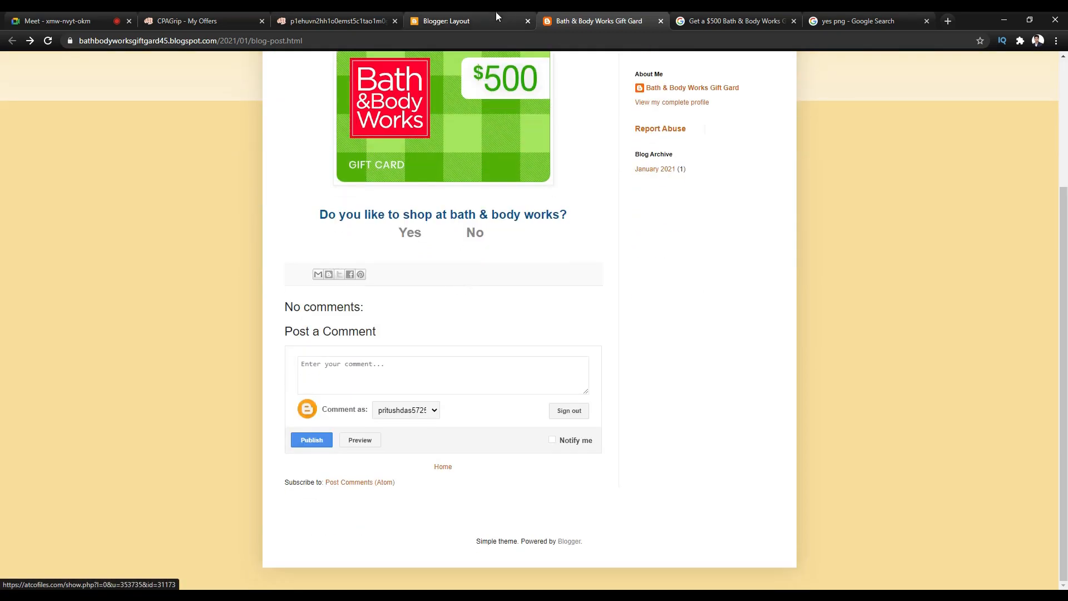
pyautogui.click(496, 12)
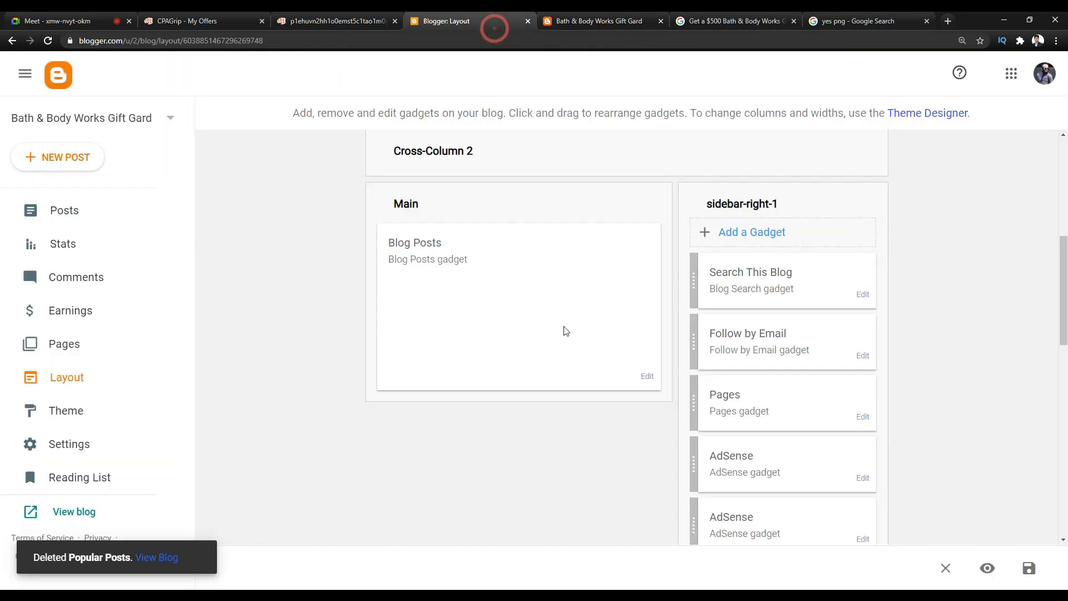
pyautogui.click(862, 296)
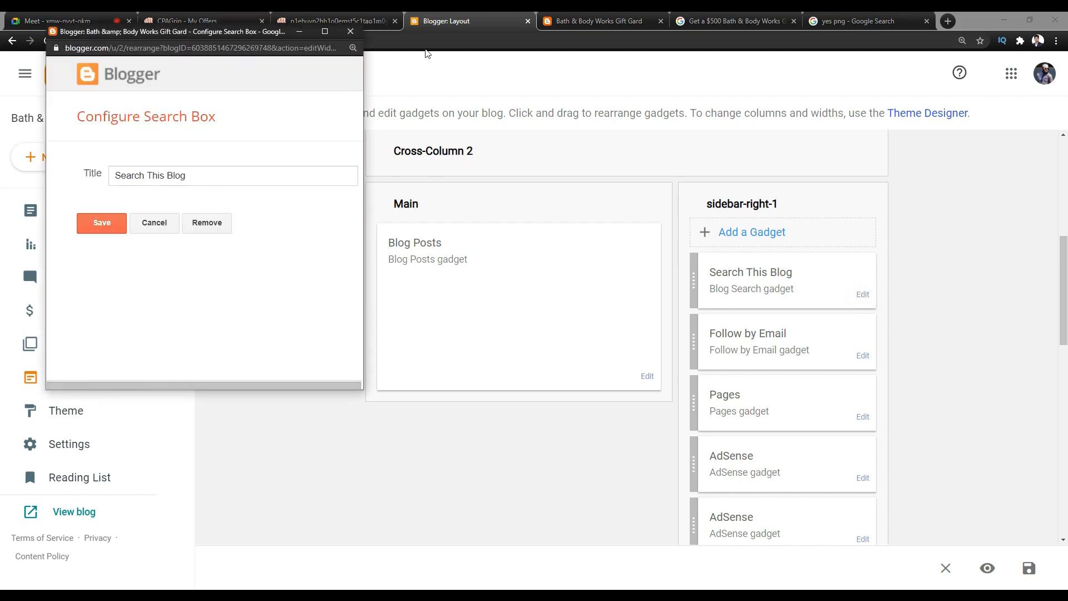
pyautogui.click(204, 223)
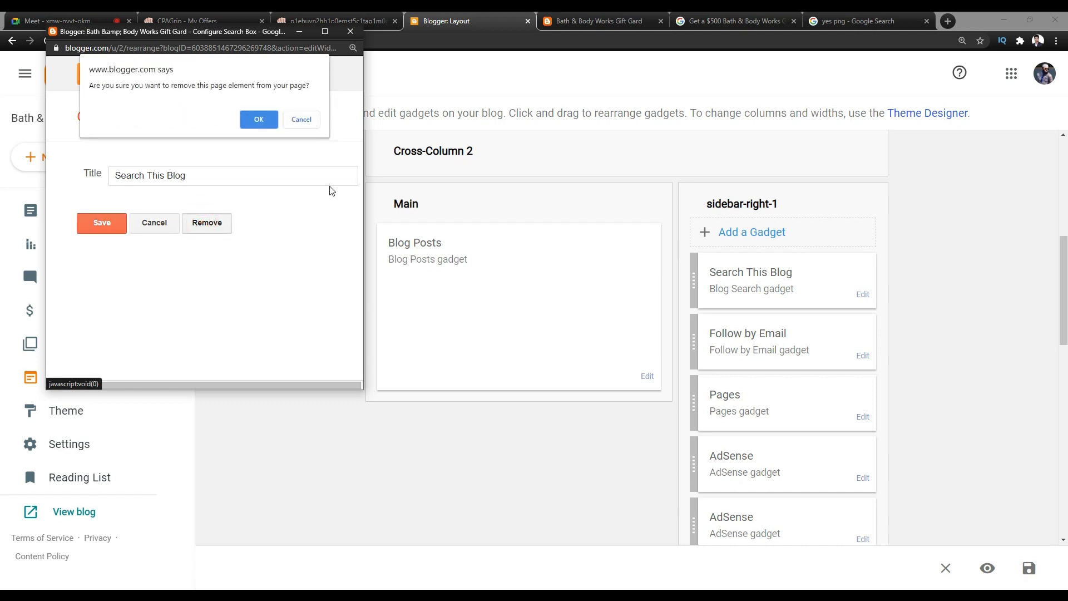
pyautogui.click(269, 118)
# Reload the live blog and examine the sidebar and the area below the post for leftover elements
pyautogui.click(546, 23)
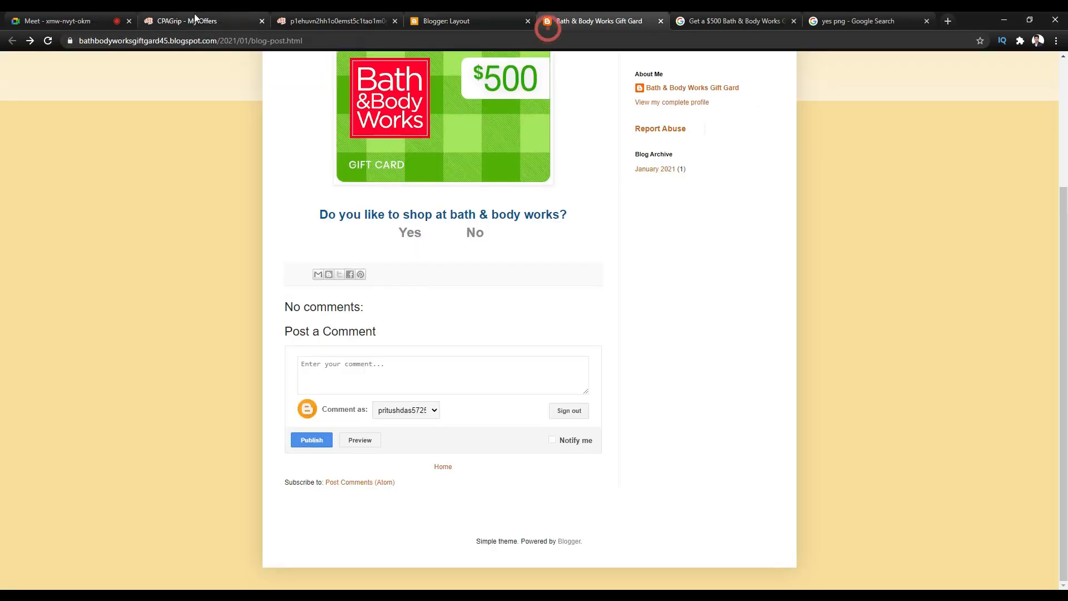
pyautogui.click(47, 41)
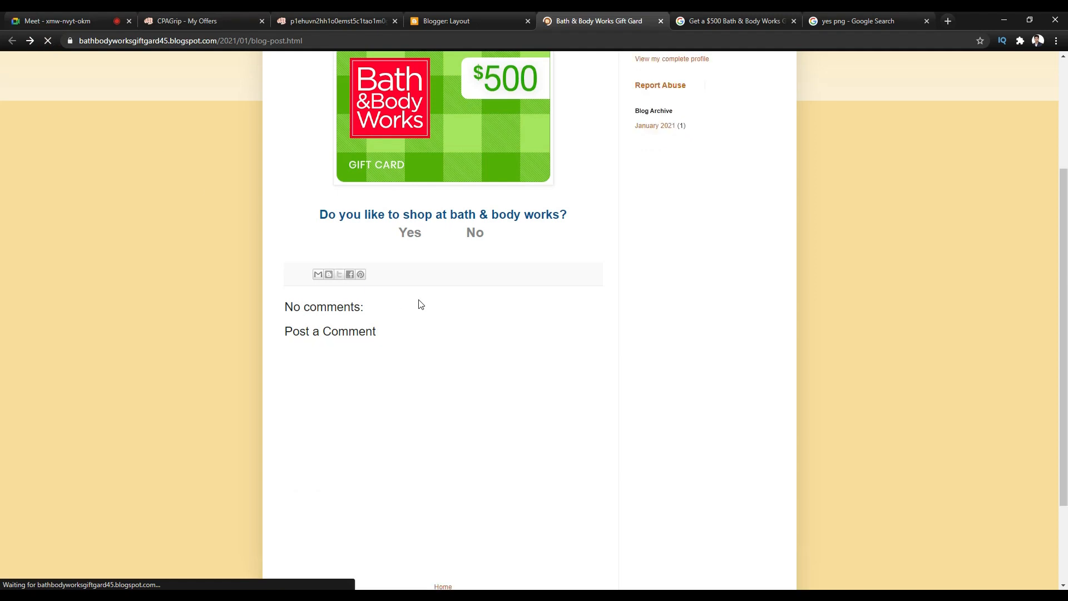
pyautogui.scroll(-4, 654, 226)
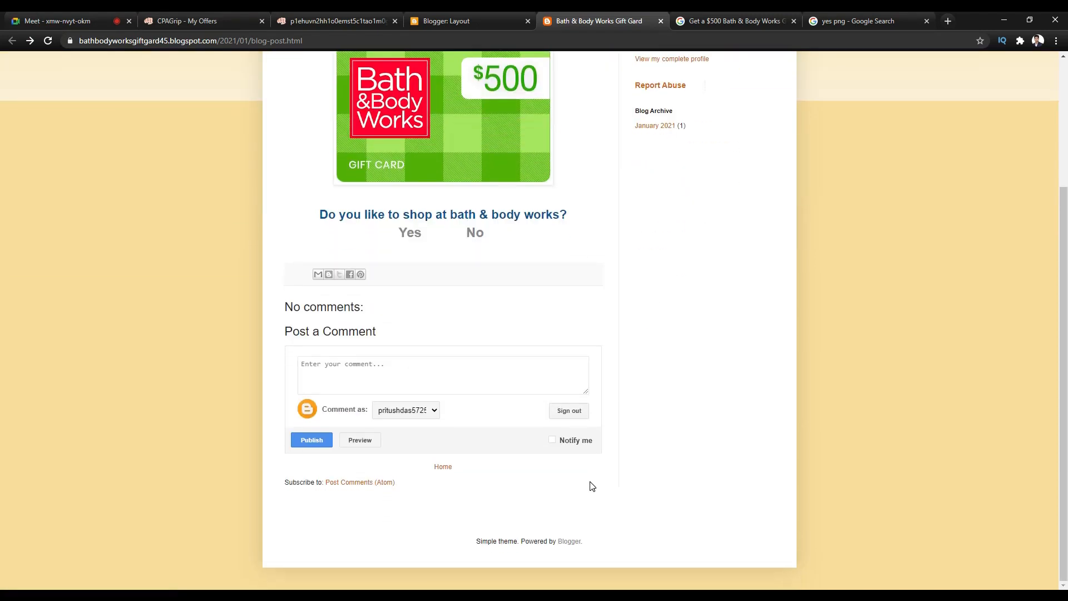
pyautogui.scroll(4, 568, 409)
# Open the Pages gadget's configuration from the layout, review its options and compare them with the live blog's sidebar
pyautogui.click(477, 18)
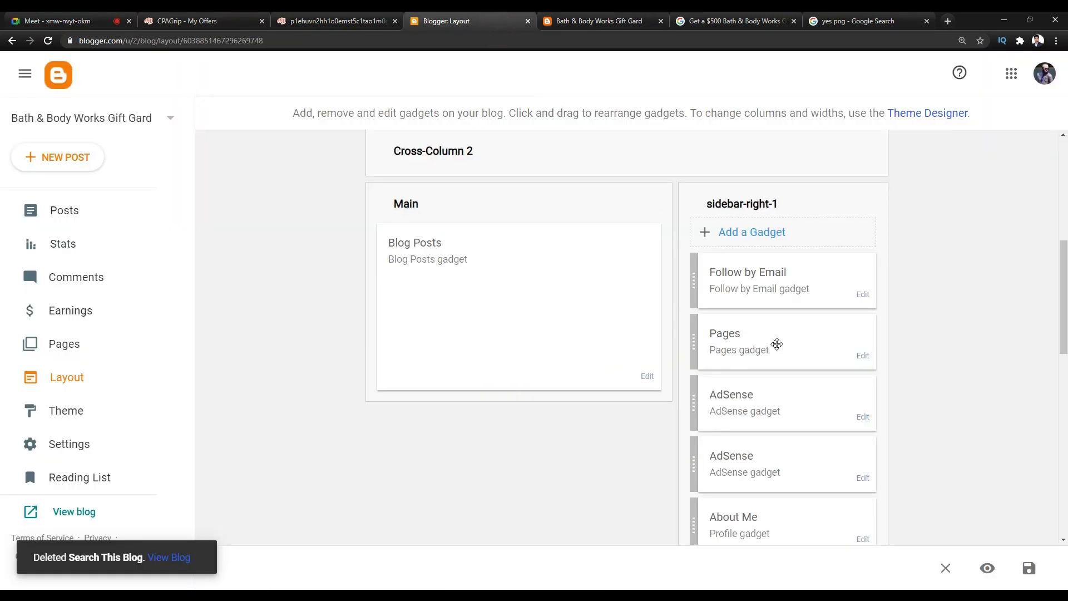
pyautogui.click(862, 357)
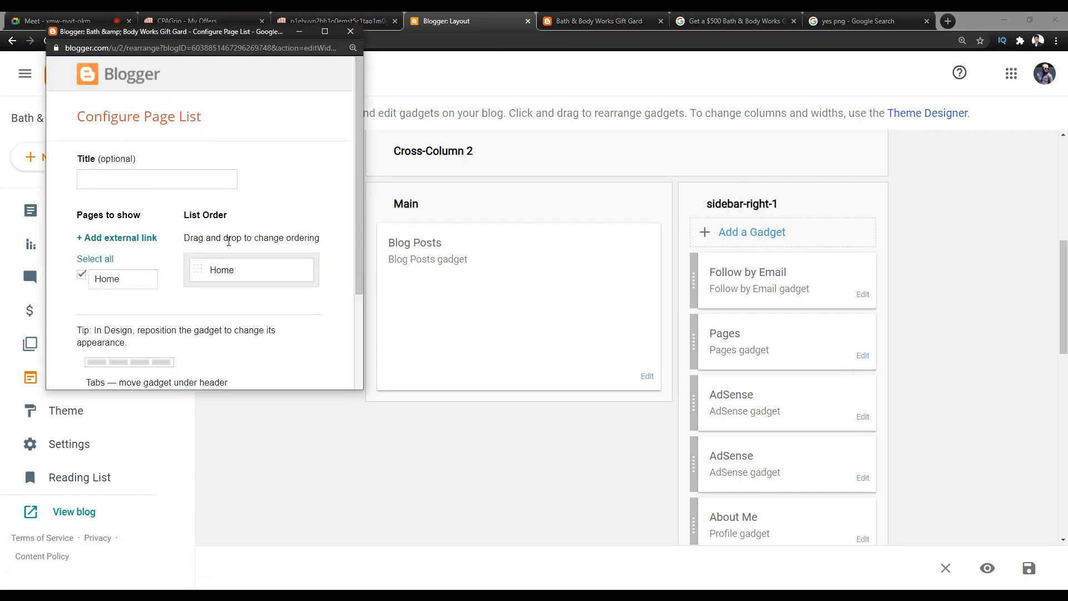
pyautogui.scroll(-2, 193, 329)
pyautogui.scroll(-1, 195, 291)
pyautogui.scroll(3, 195, 290)
pyautogui.click(549, 24)
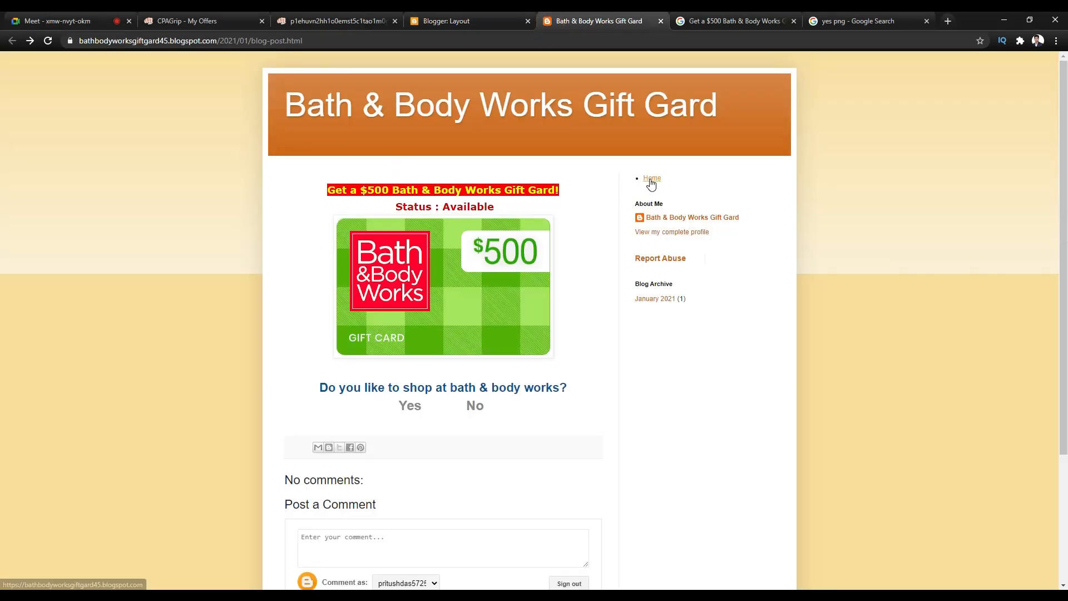
pyautogui.click(509, 22)
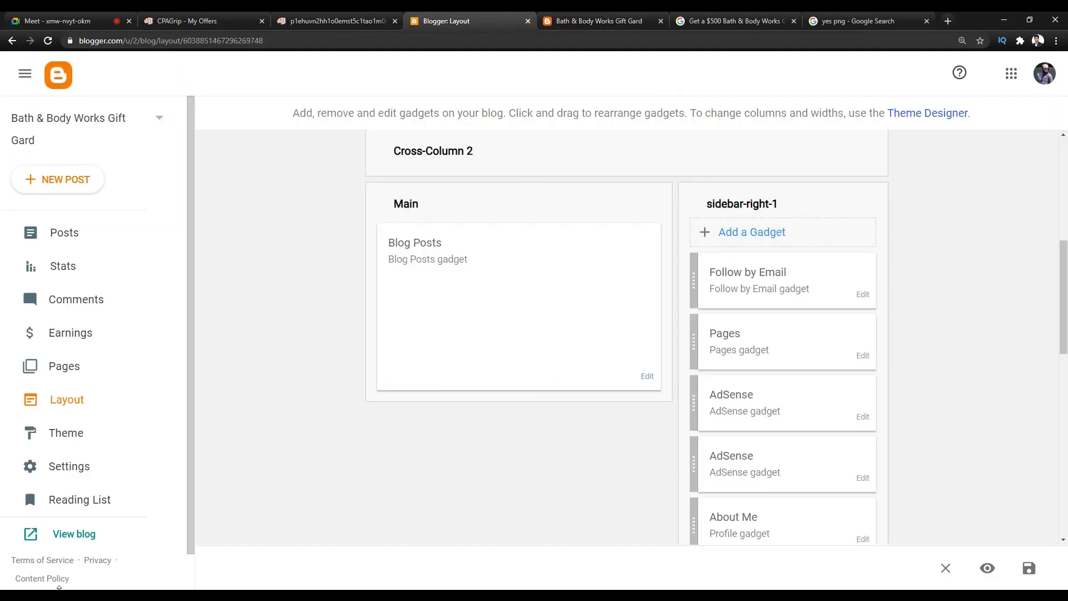
pyautogui.click(281, 531)
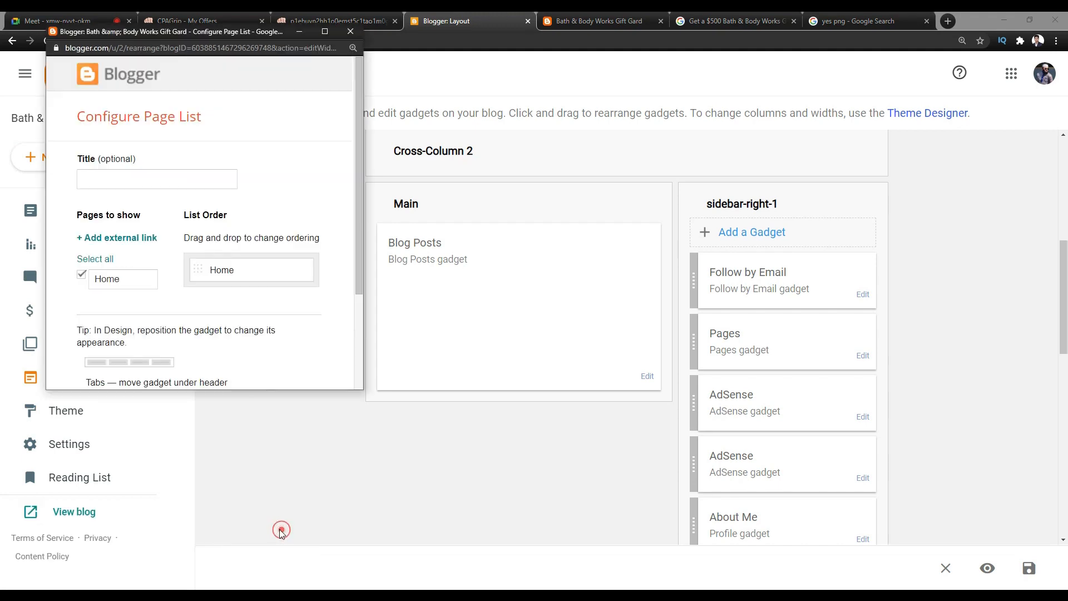
# Remove the Pages gadget from the sidebar-right-1 section and confirm its deletion
pyautogui.scroll(-3, 201, 369)
pyautogui.click(209, 355)
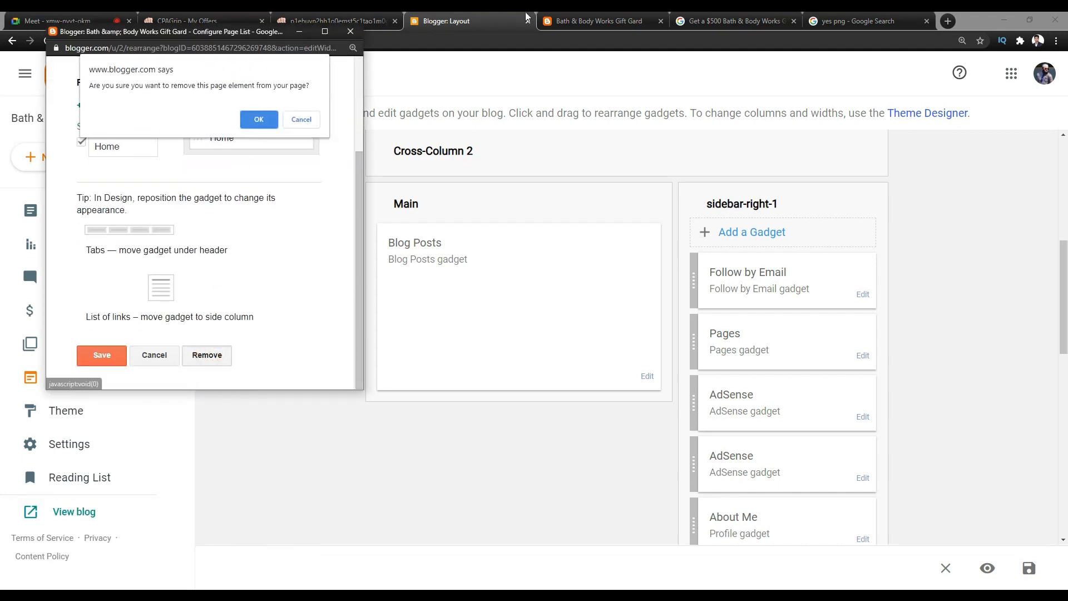
pyautogui.press('Return')
pyautogui.click(599, 21)
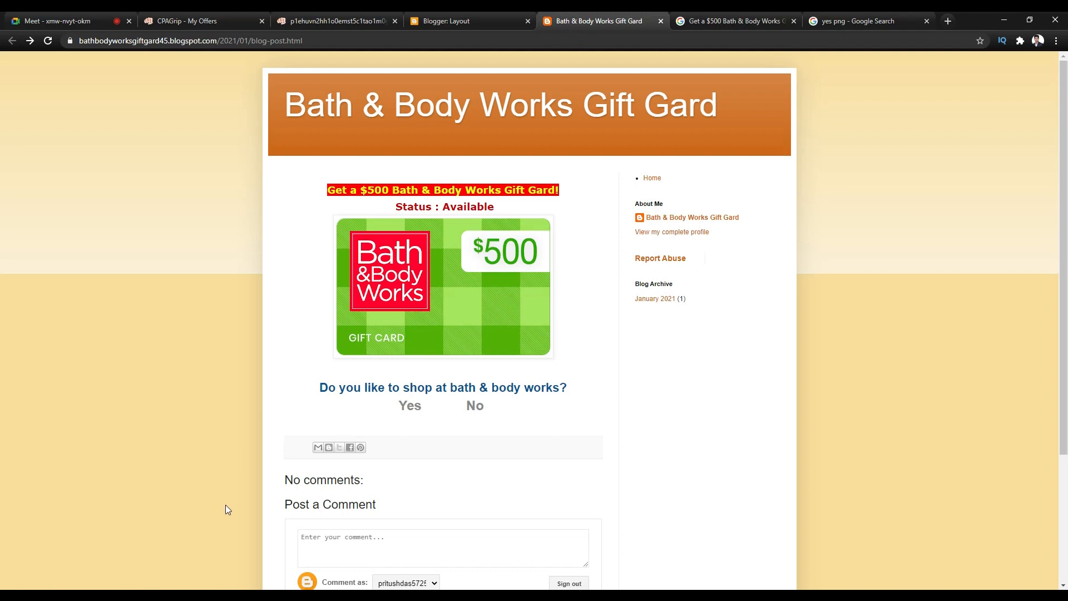
pyautogui.click(272, 534)
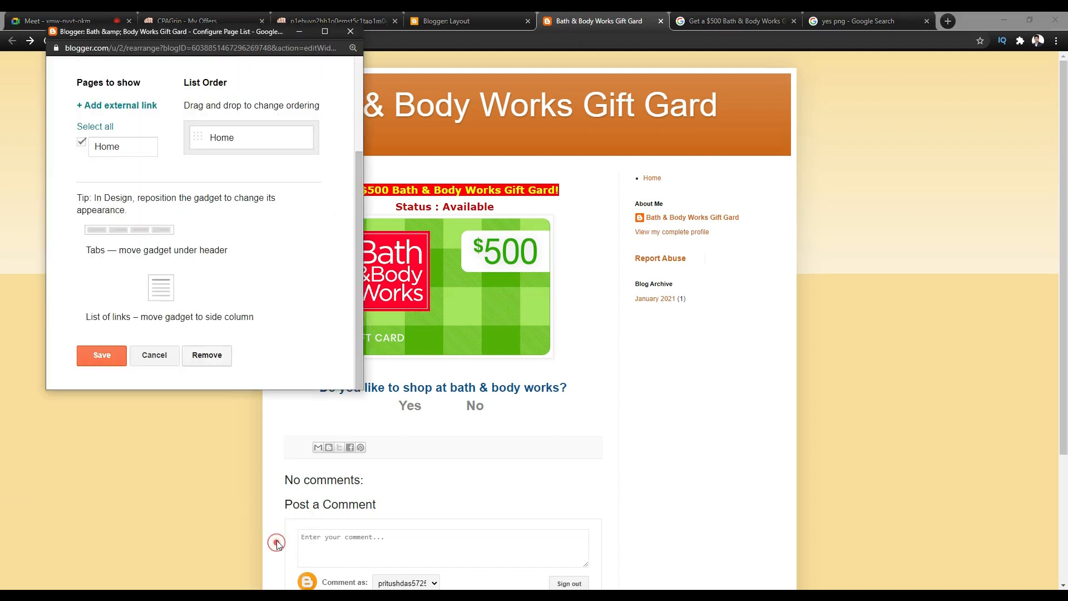
pyautogui.click(186, 351)
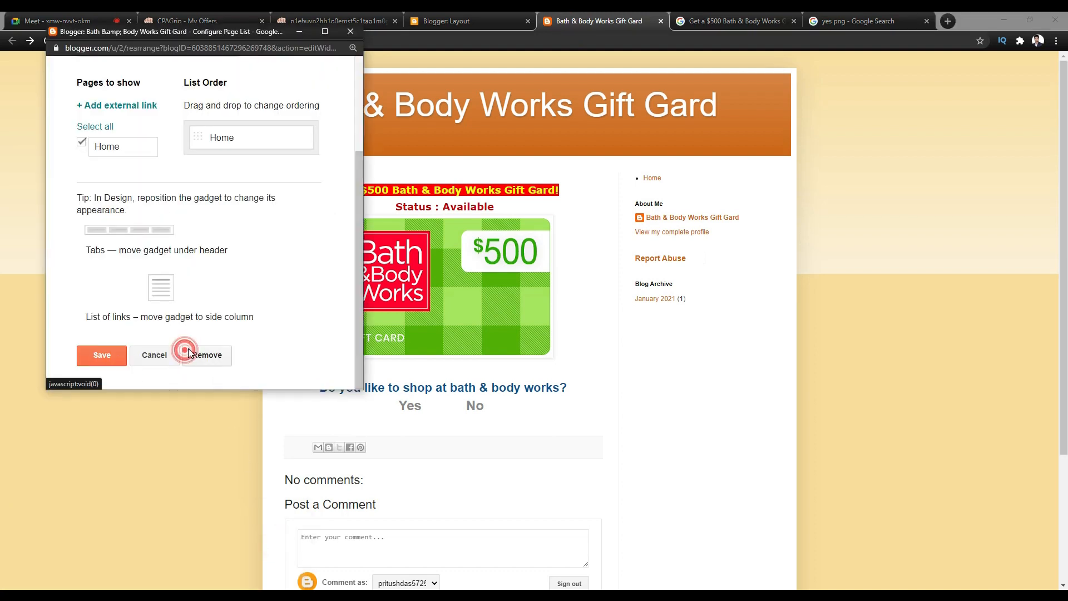
pyautogui.click(206, 358)
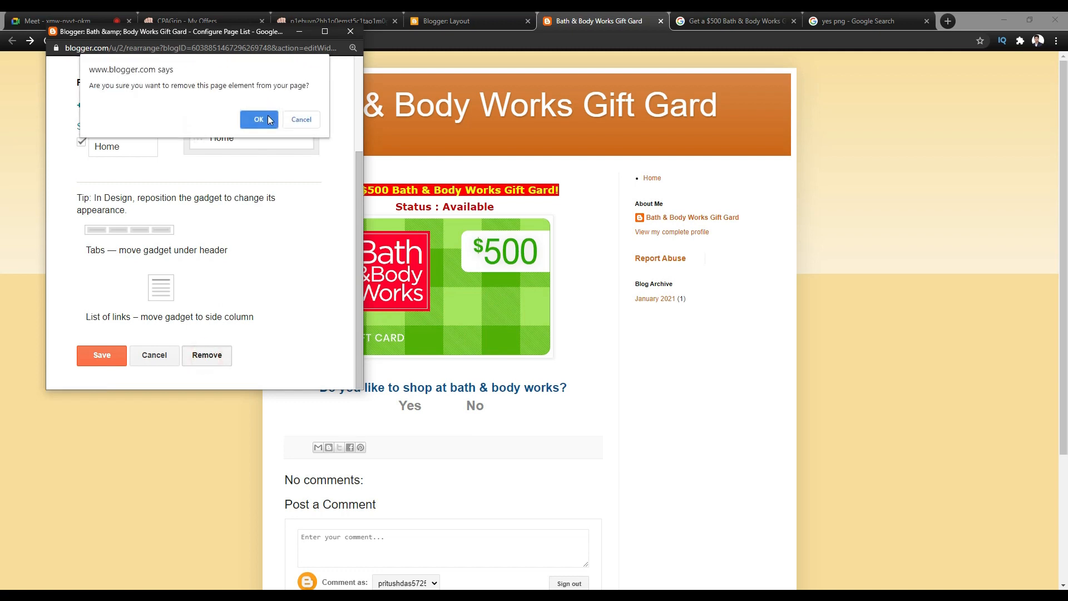
pyautogui.click(269, 111)
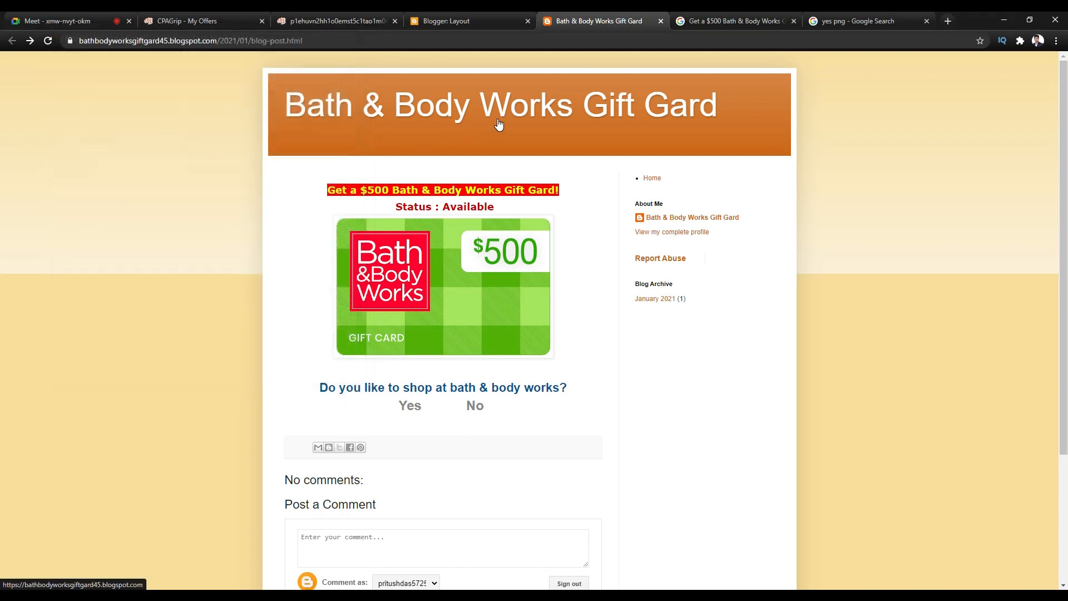
# Reload the live blog to check its sidebar without the Pages gadget, and return to the layout
pyautogui.click(574, 28)
pyautogui.click(48, 44)
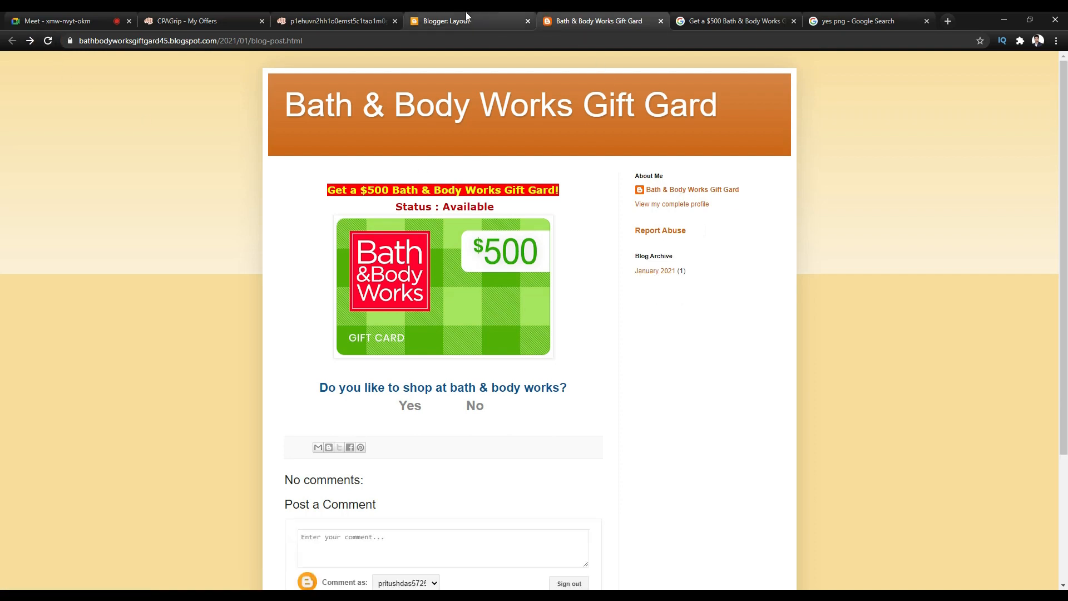
pyautogui.click(466, 13)
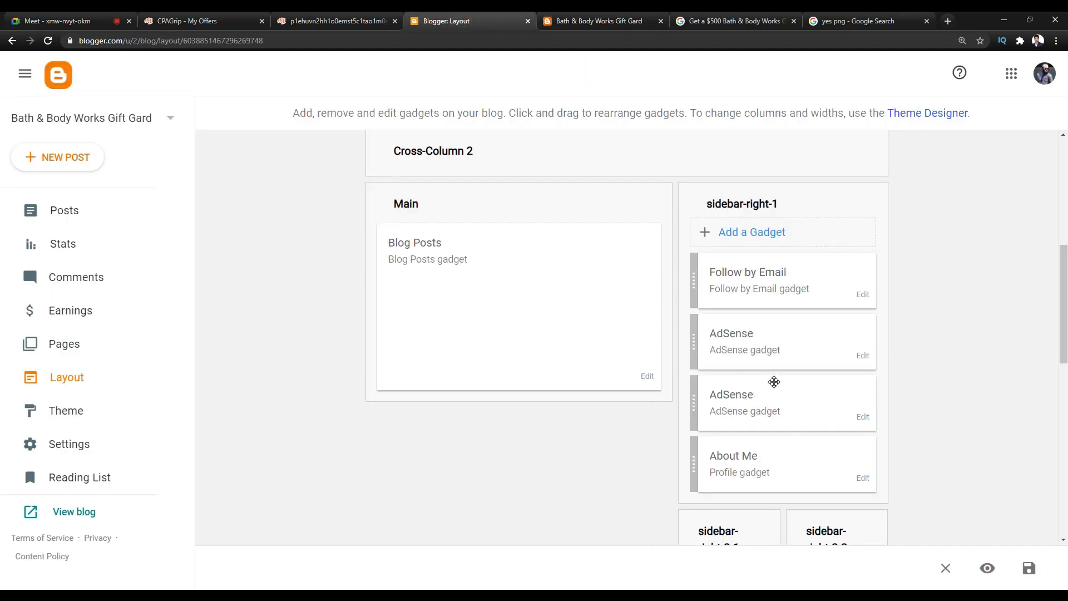
pyautogui.click(862, 479)
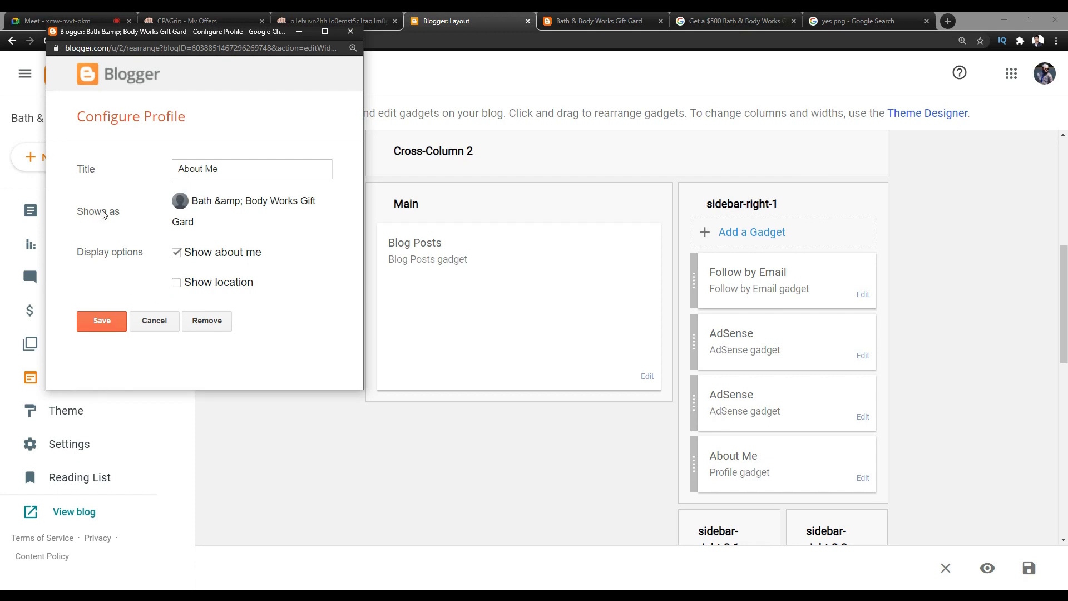
pyautogui.click(56, 20)
pyautogui.moveTo(485, 422)
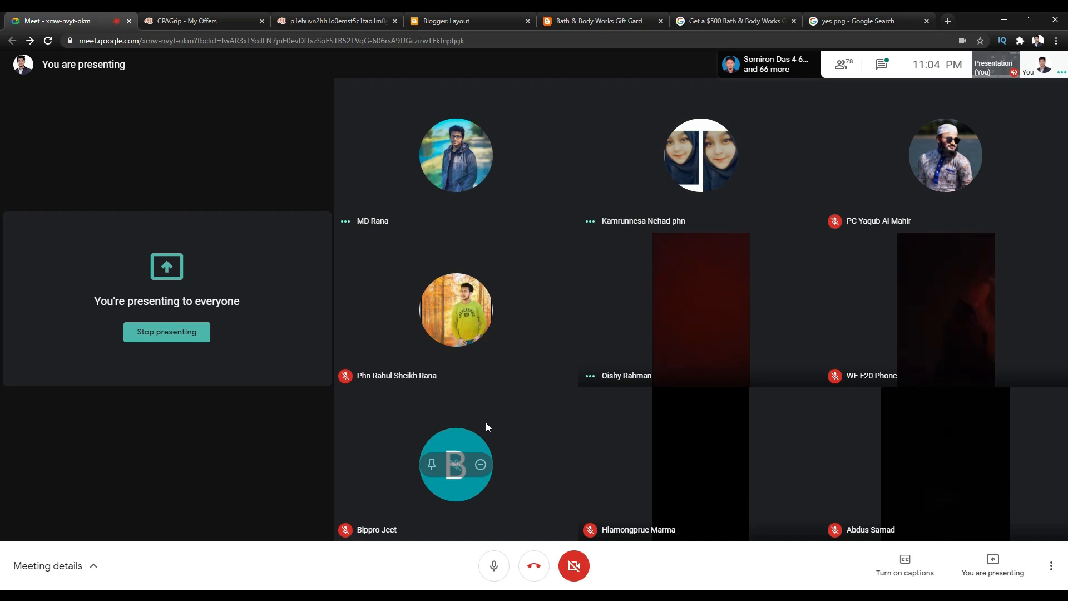
pyautogui.click(598, 21)
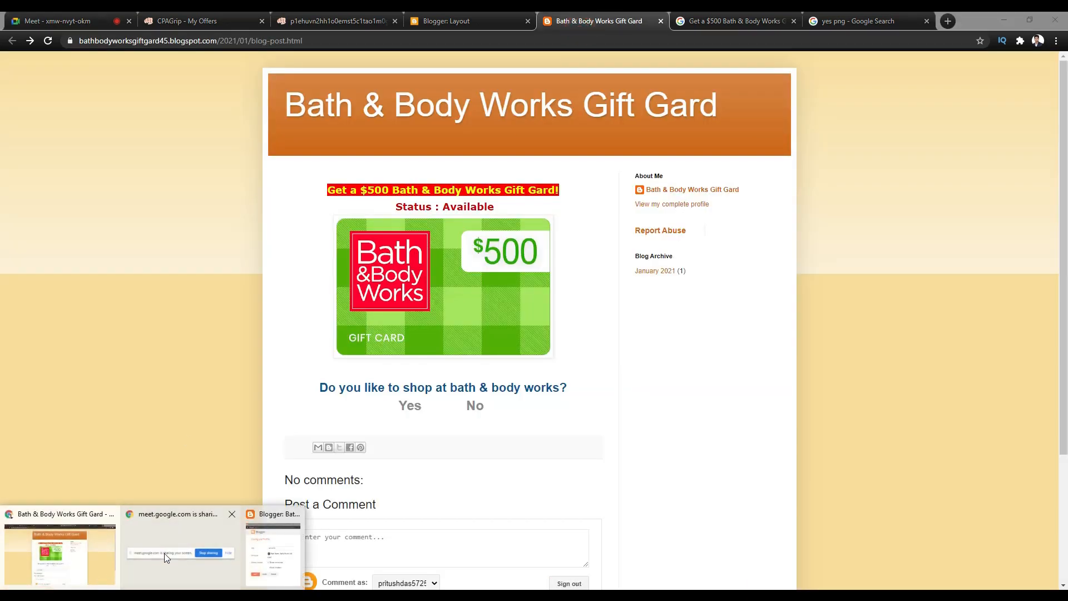
pyautogui.click(255, 555)
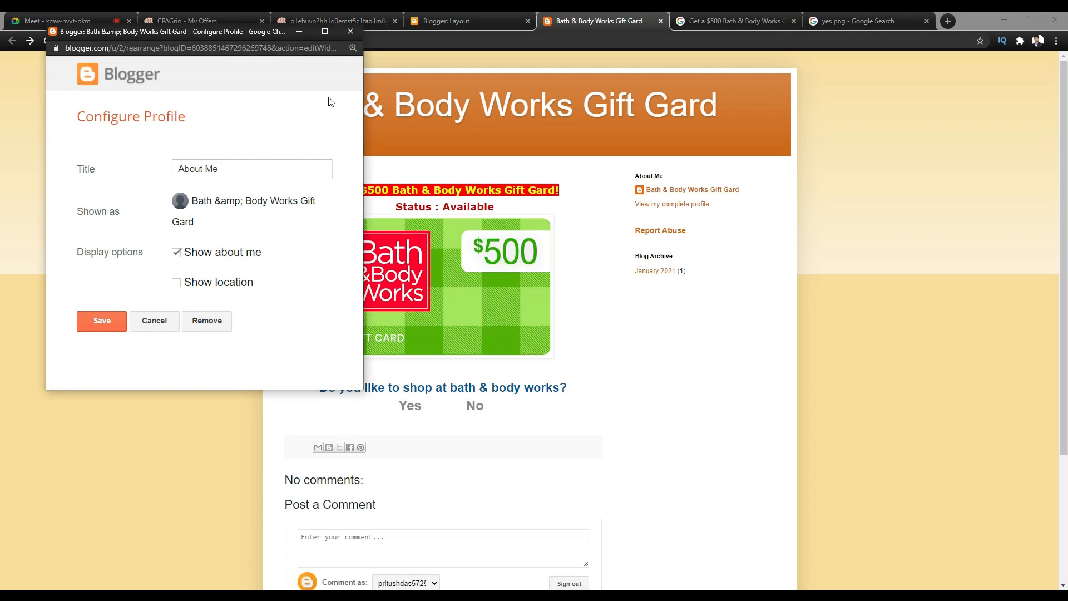
pyautogui.click(352, 31)
pyautogui.click(495, 23)
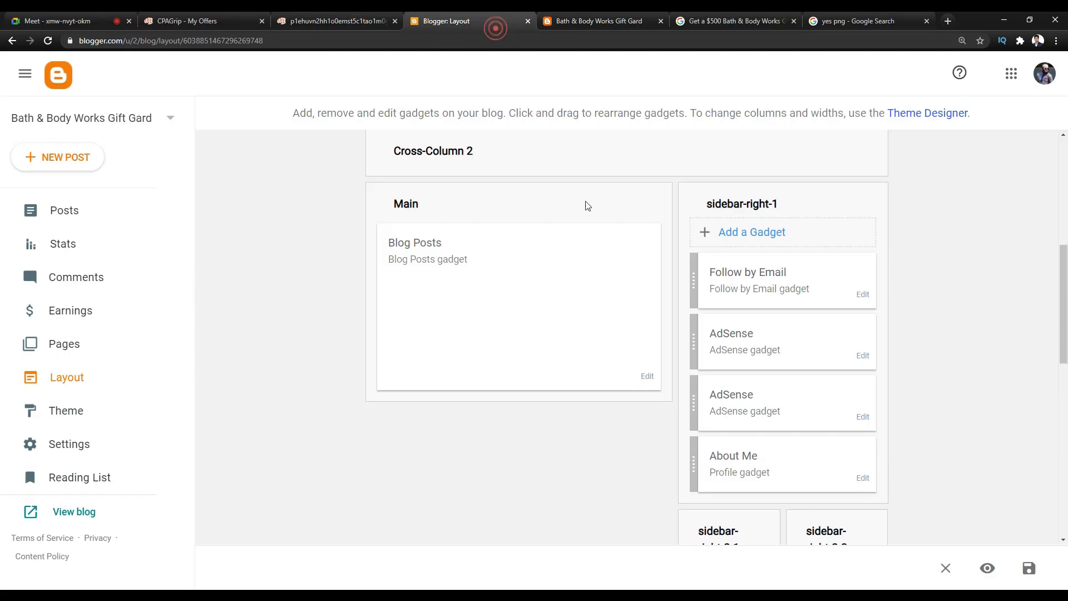
# Open the About Me gadget's configuration, check it against the live blog, and remove the gadget with confirmation
pyautogui.click(862, 478)
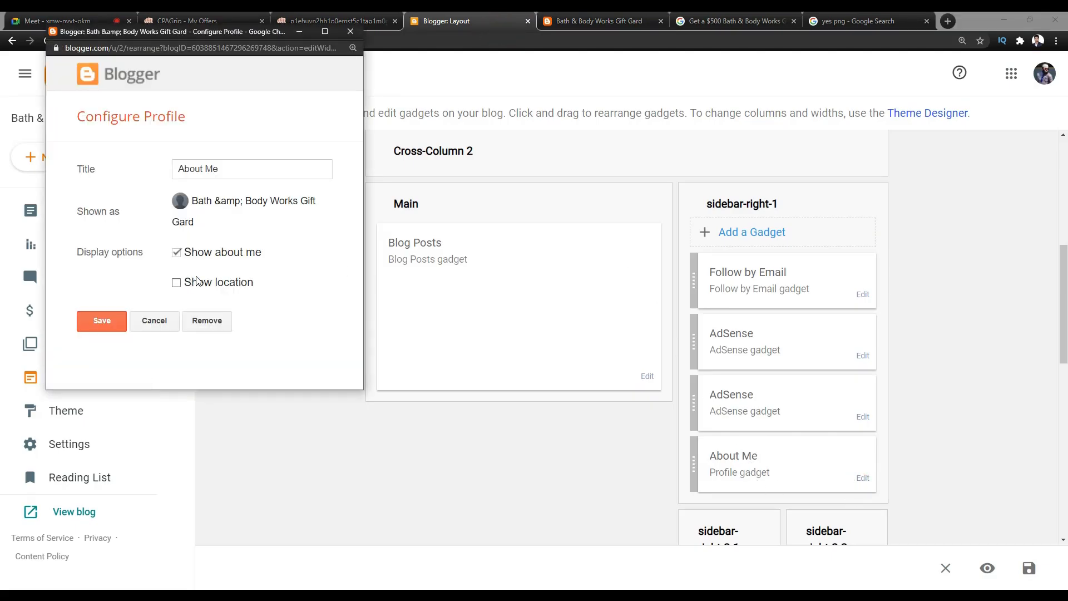
pyautogui.click(597, 21)
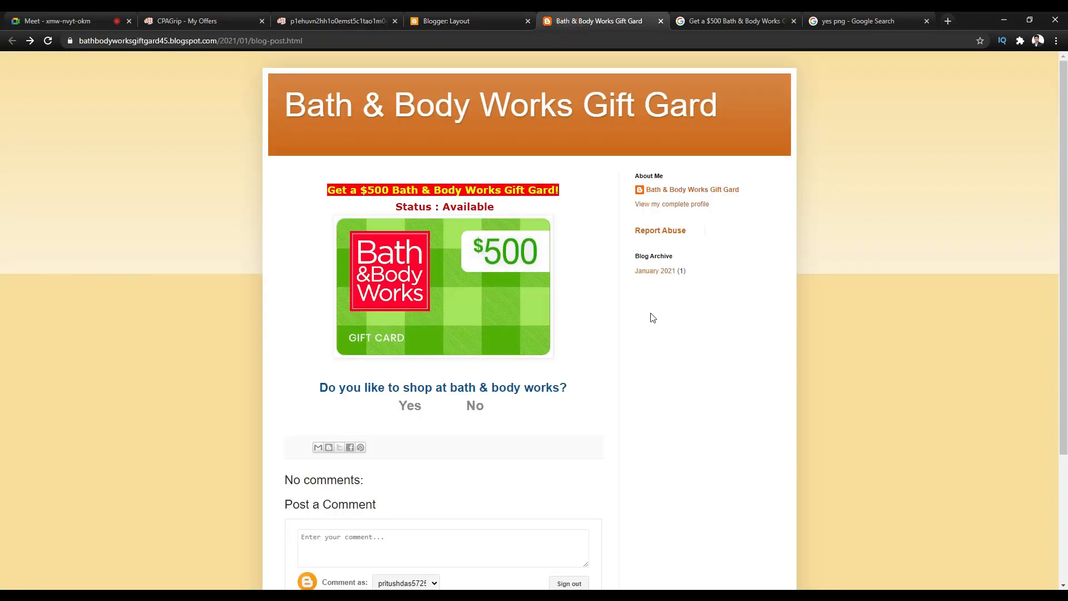
pyautogui.scroll(-3, 674, 258)
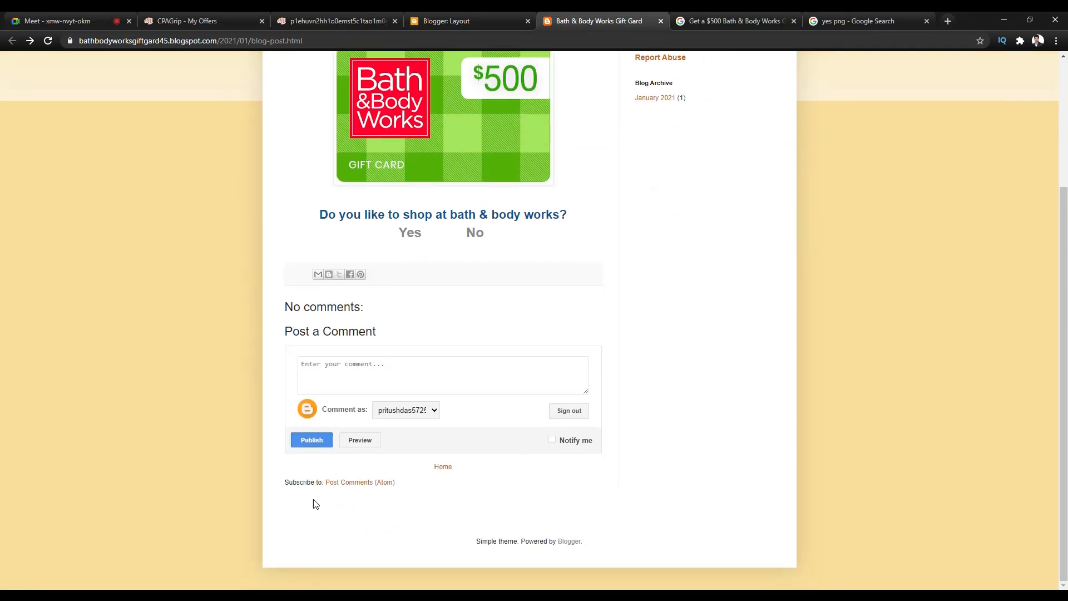
pyautogui.scroll(3, 558, 248)
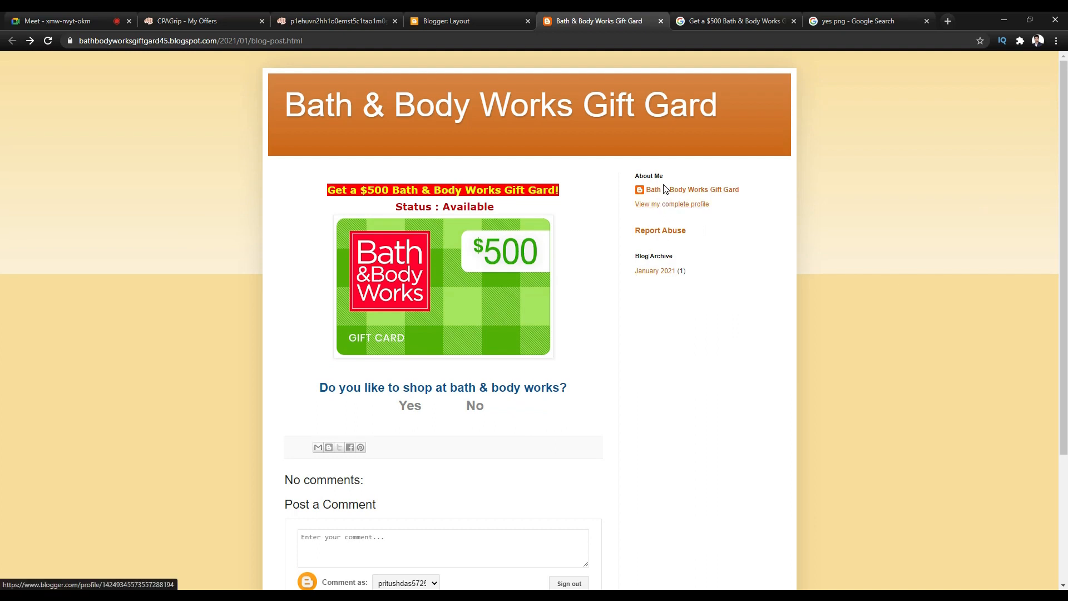
pyautogui.click(455, 21)
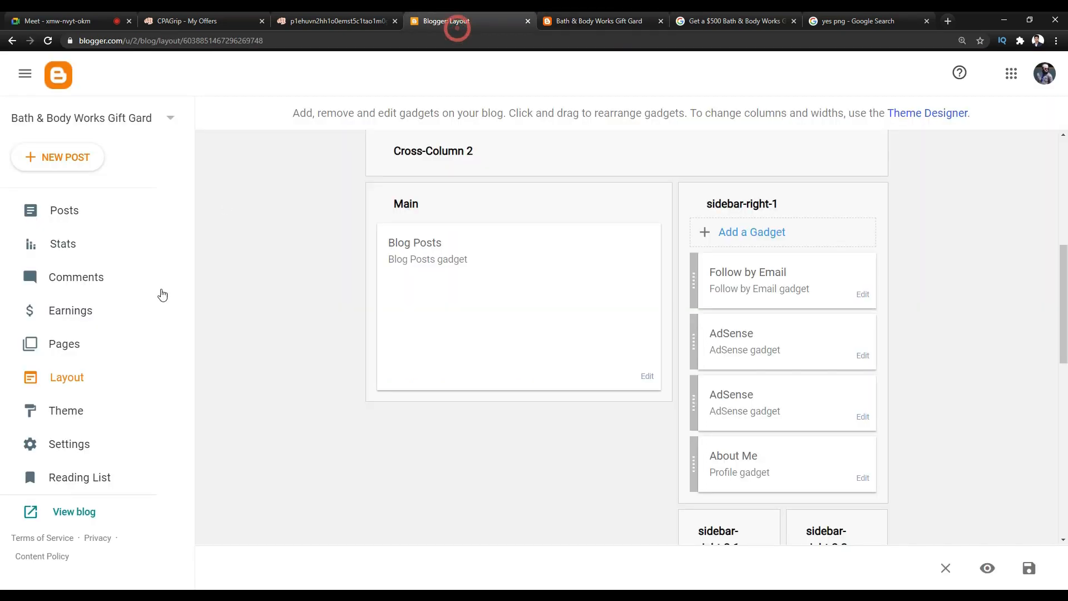
pyautogui.click(272, 556)
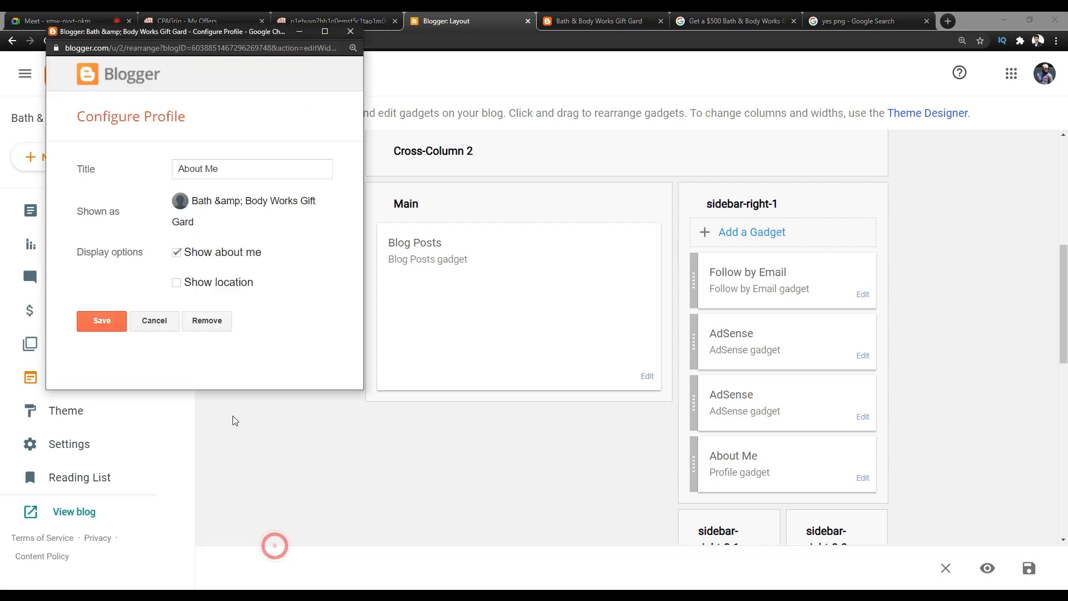
pyautogui.click(207, 321)
pyautogui.click(259, 120)
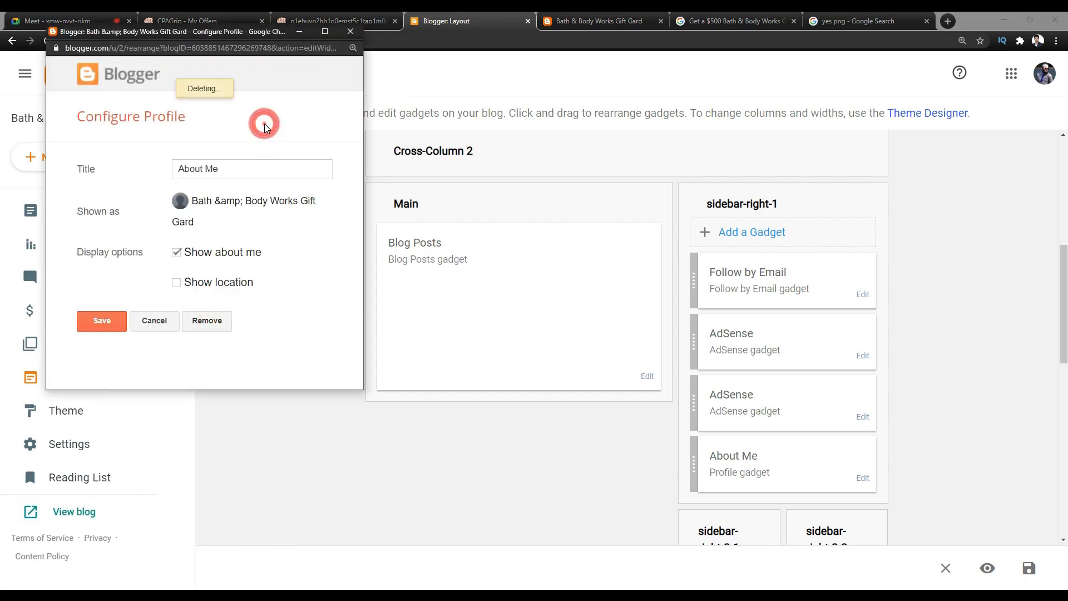
# Reload the live blog to check its sidebar without the About Me gadget, and return to the layout
pyautogui.click(576, 25)
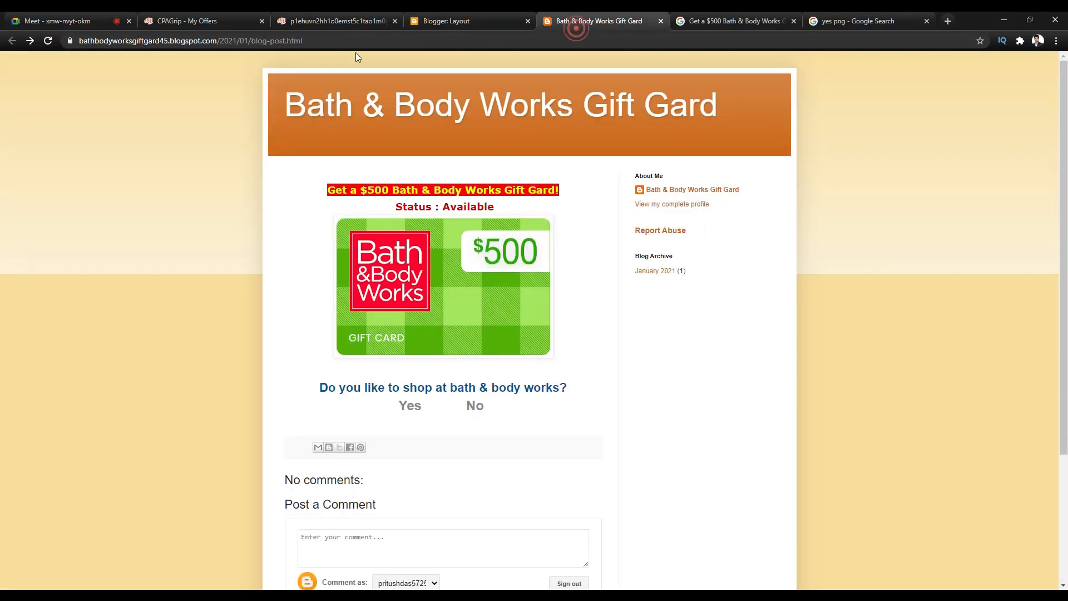
pyautogui.click(49, 37)
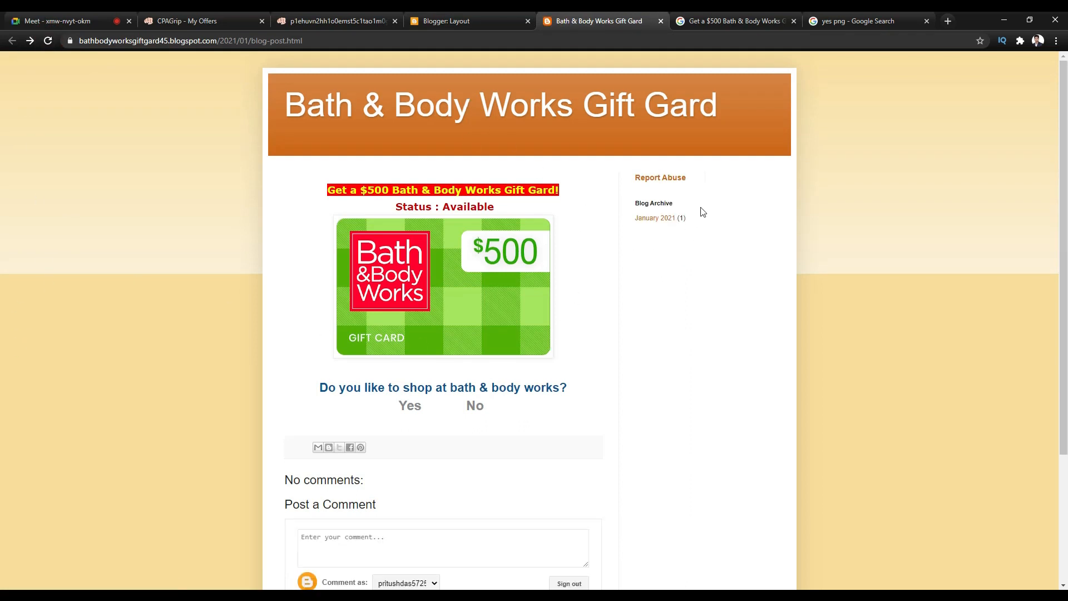
pyautogui.click(479, 13)
# Remove the Report Abuse gadget from the sidebar-right-2-1 section, confirm its deletion, and reload the live blog
pyautogui.scroll(-4, 778, 428)
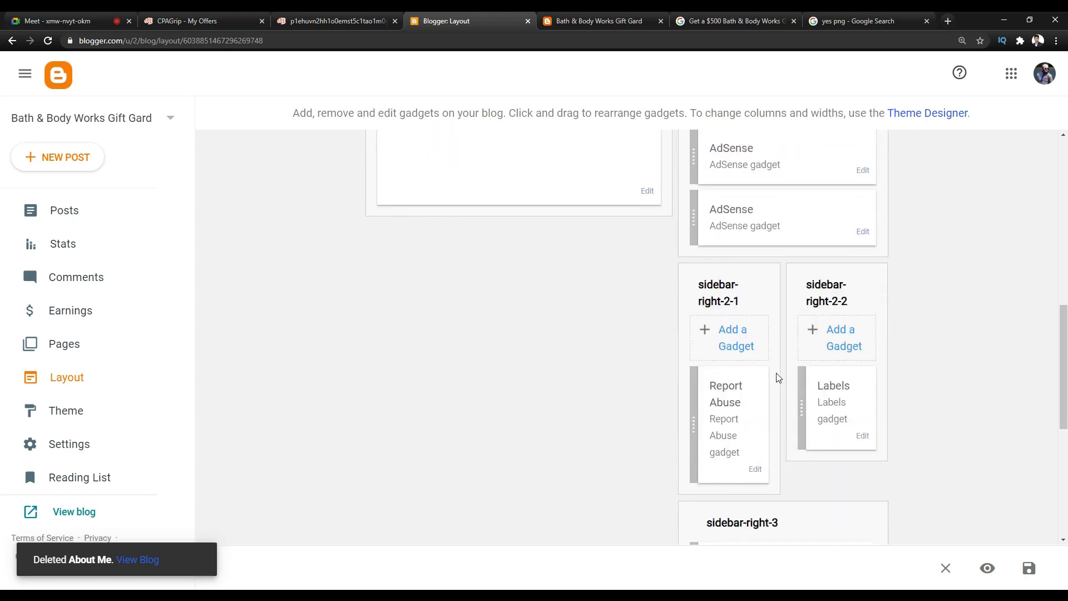
pyautogui.click(753, 470)
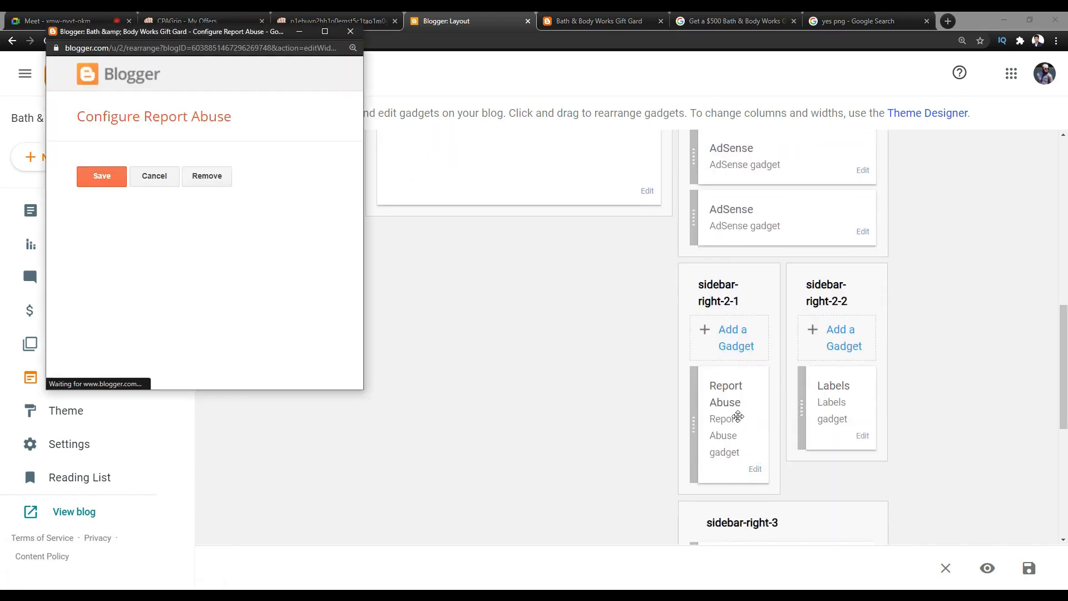
pyautogui.click(564, 23)
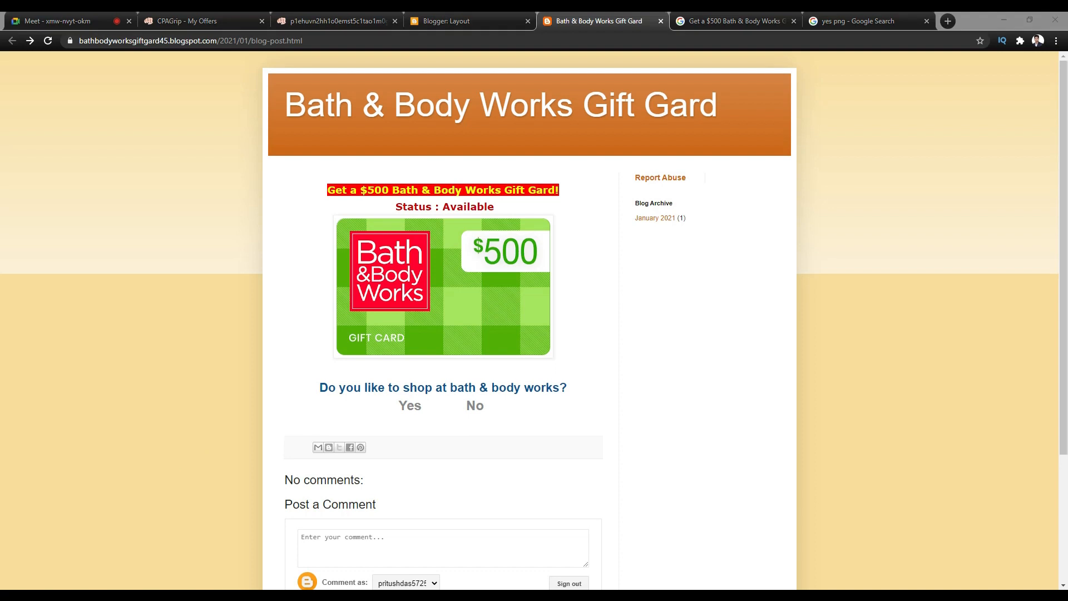
pyautogui.click(262, 556)
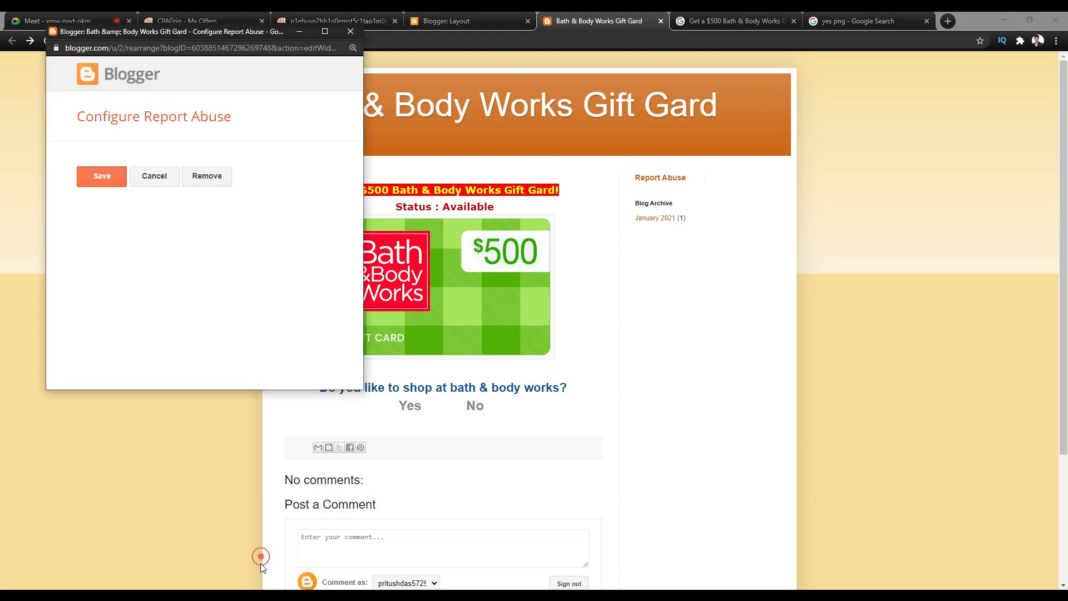
pyautogui.click(210, 185)
pyautogui.click(259, 115)
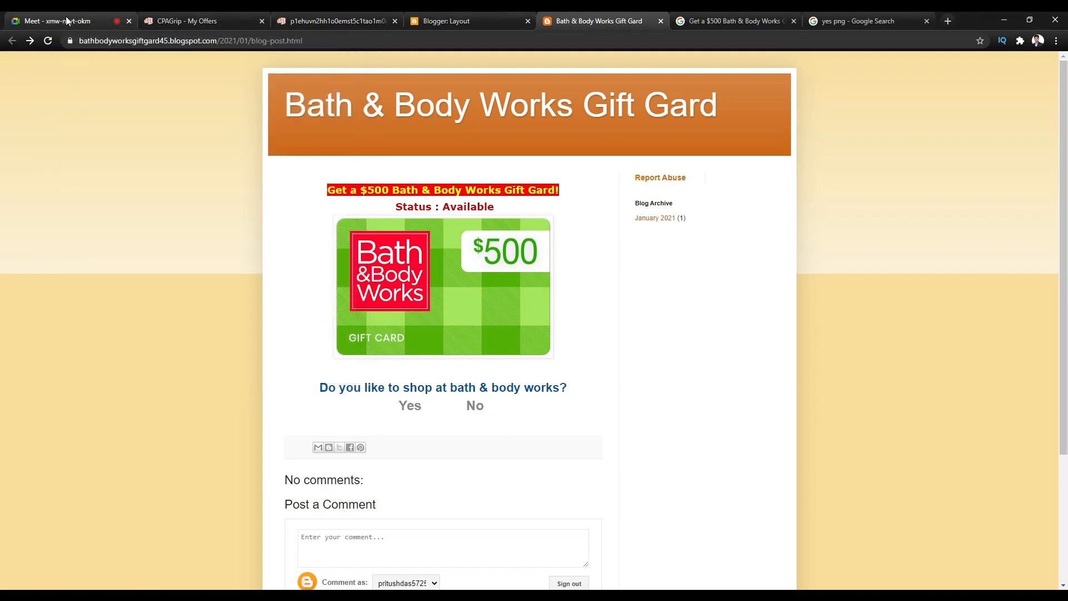
pyautogui.click(40, 44)
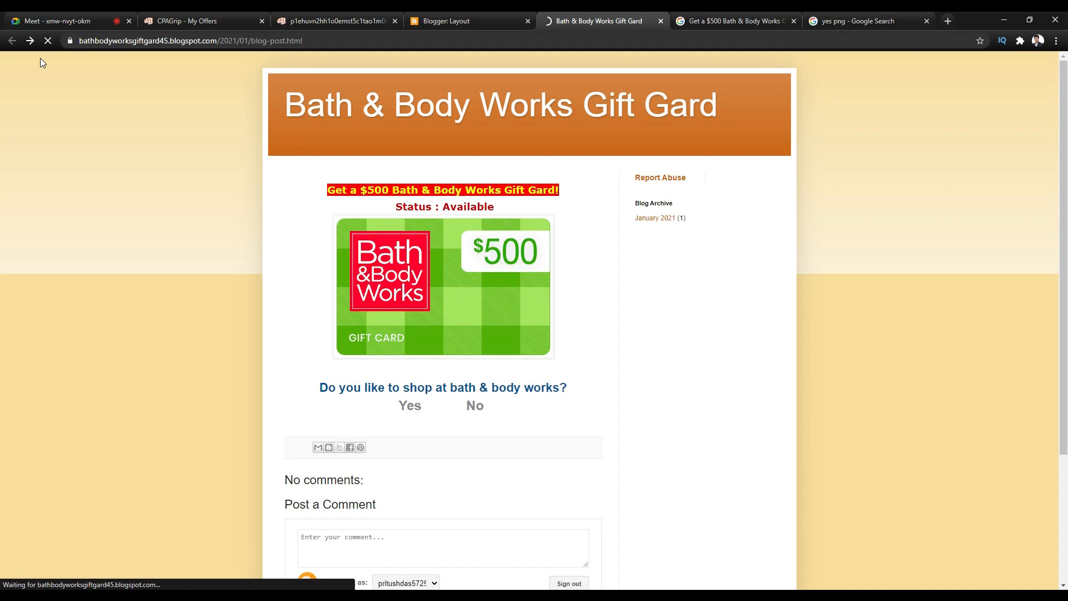
# Remove the Labels gadget from the layout's sidebar-right-2-2 section and confirm its deletion
pyautogui.click(463, 17)
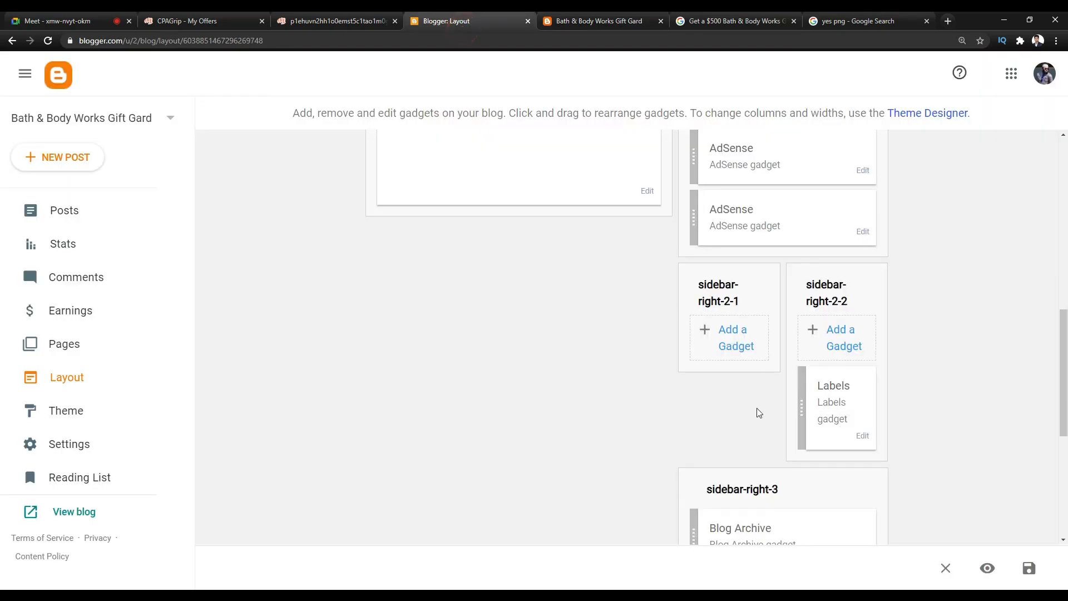
pyautogui.click(856, 435)
pyautogui.click(864, 436)
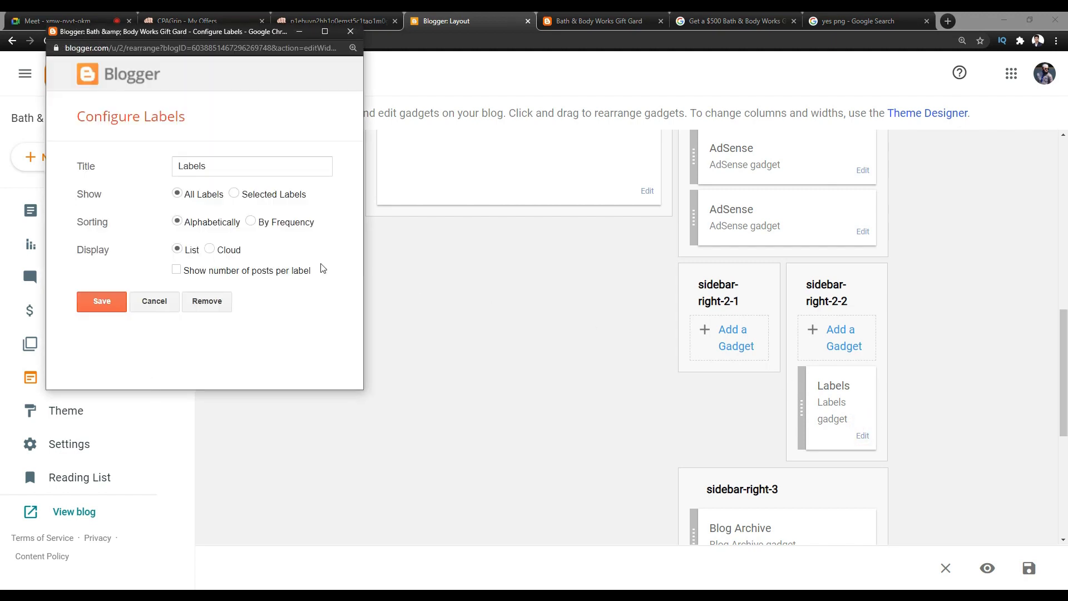
pyautogui.click(206, 306)
pyautogui.click(262, 114)
# Reload the live blog and look over the whole page for remaining sidebar gadgets
pyautogui.click(599, 20)
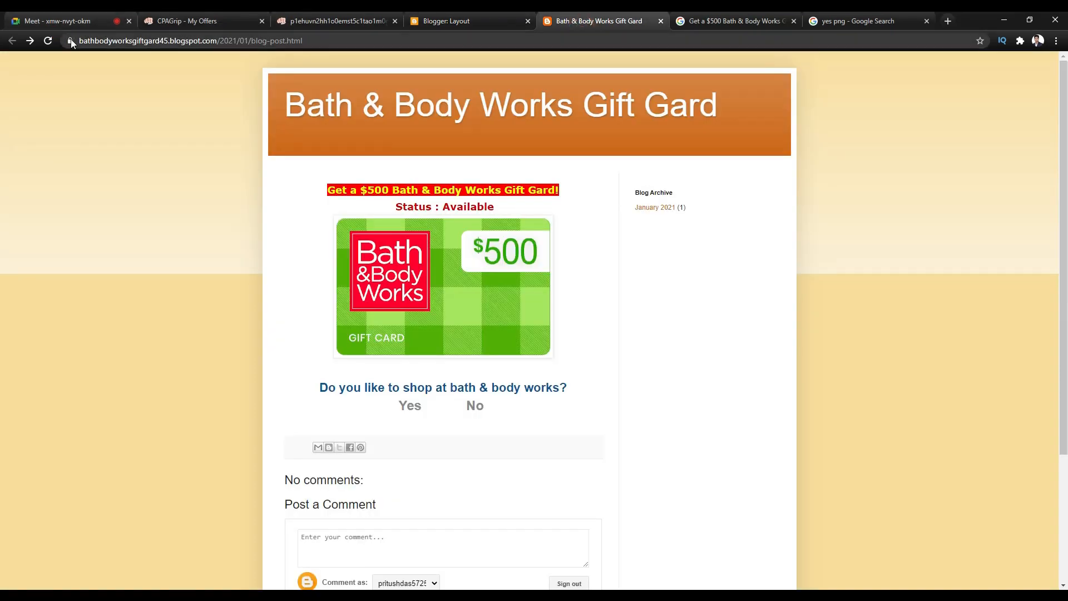
pyautogui.click(49, 40)
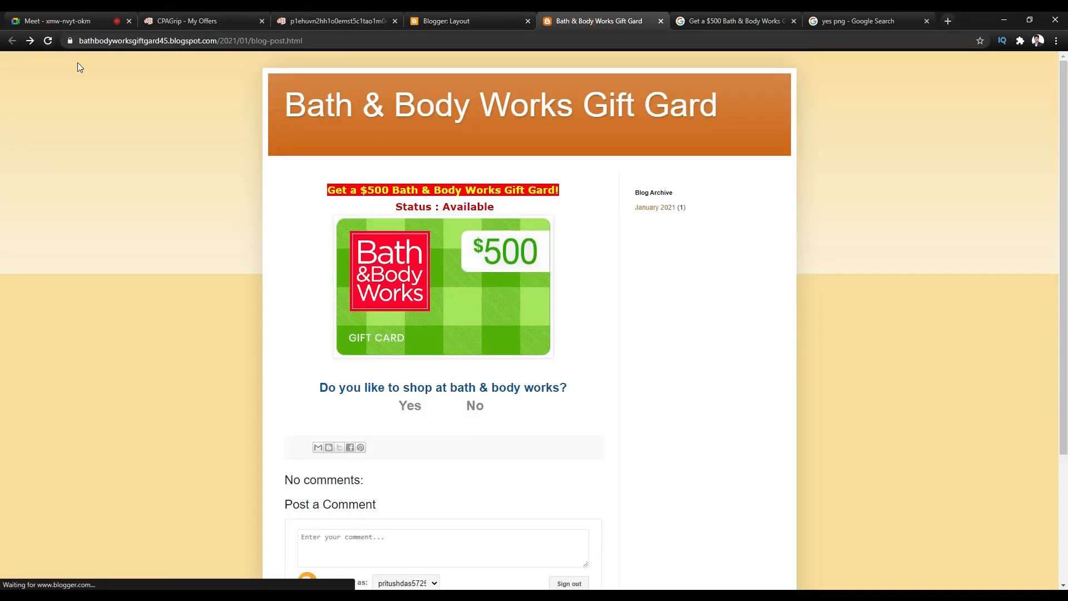
pyautogui.scroll(-3, 304, 456)
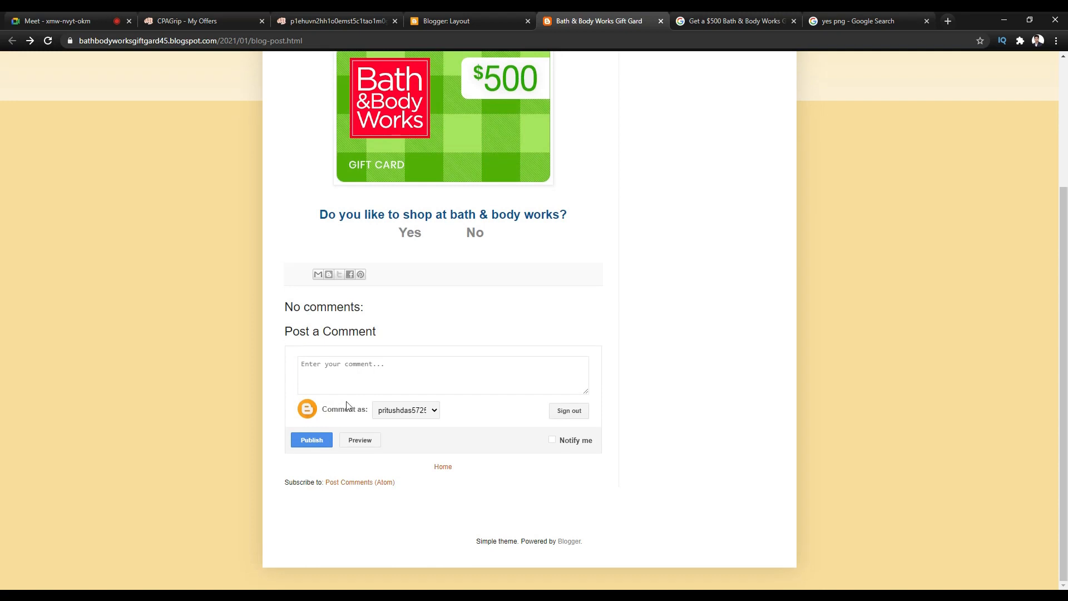
pyautogui.scroll(3, 347, 406)
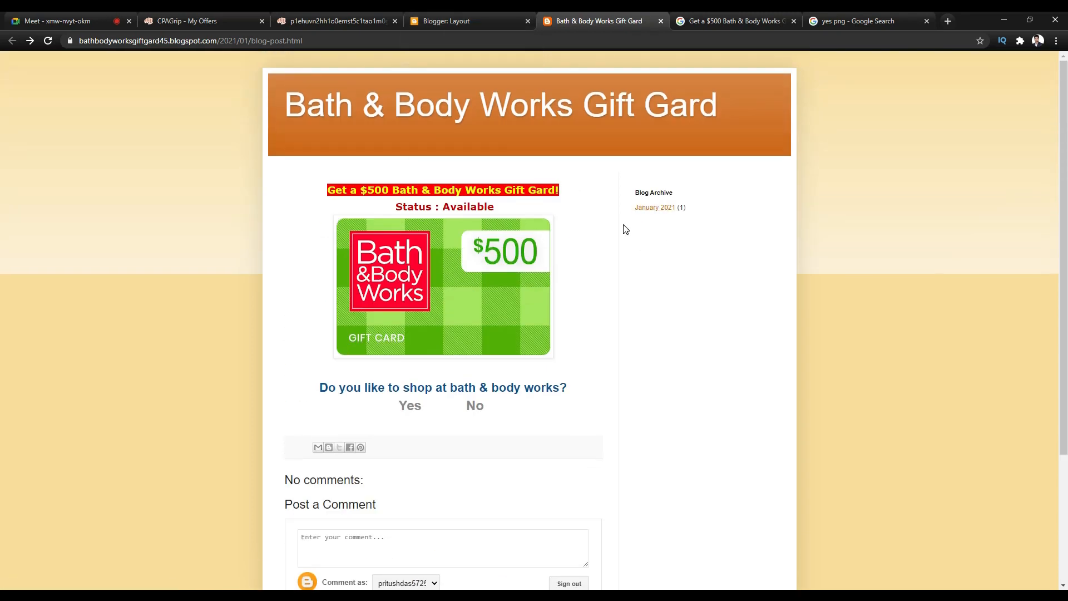
pyautogui.scroll(2, 624, 226)
# Remove the Blog Archive gadget from the layout's sidebar-right-3 section and confirm its deletion
pyautogui.click(446, 21)
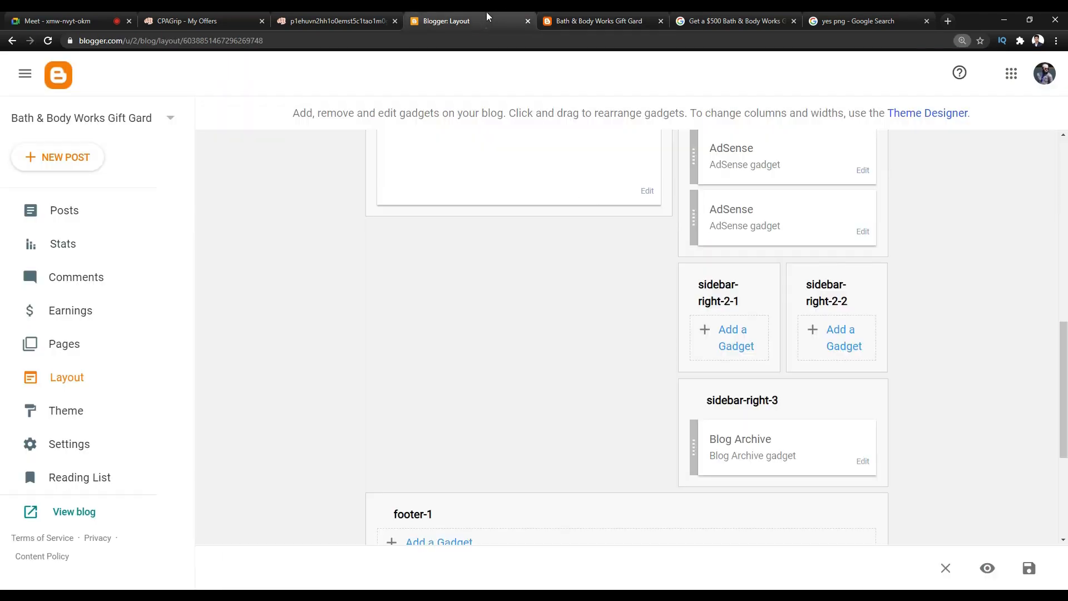
pyautogui.scroll(-3, 694, 349)
pyautogui.scroll(-1, 708, 372)
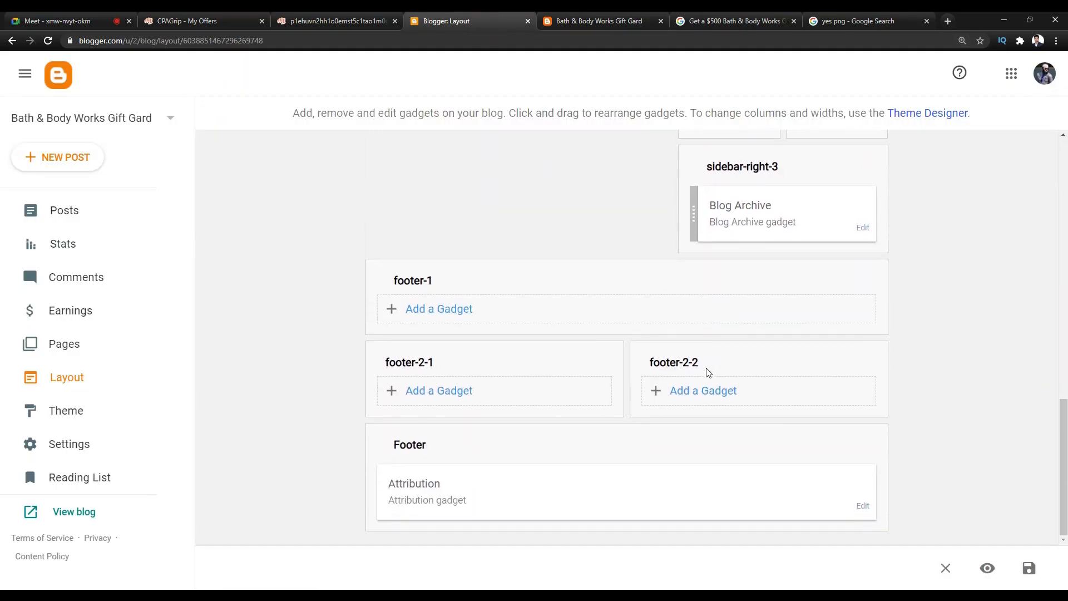
pyautogui.click(862, 227)
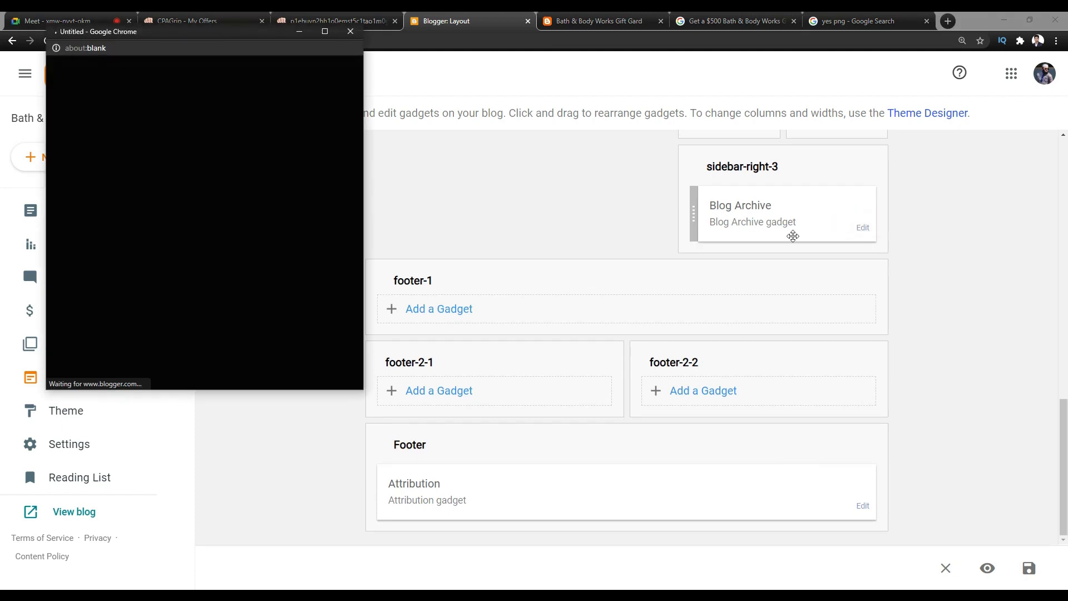
pyautogui.scroll(-1, 224, 291)
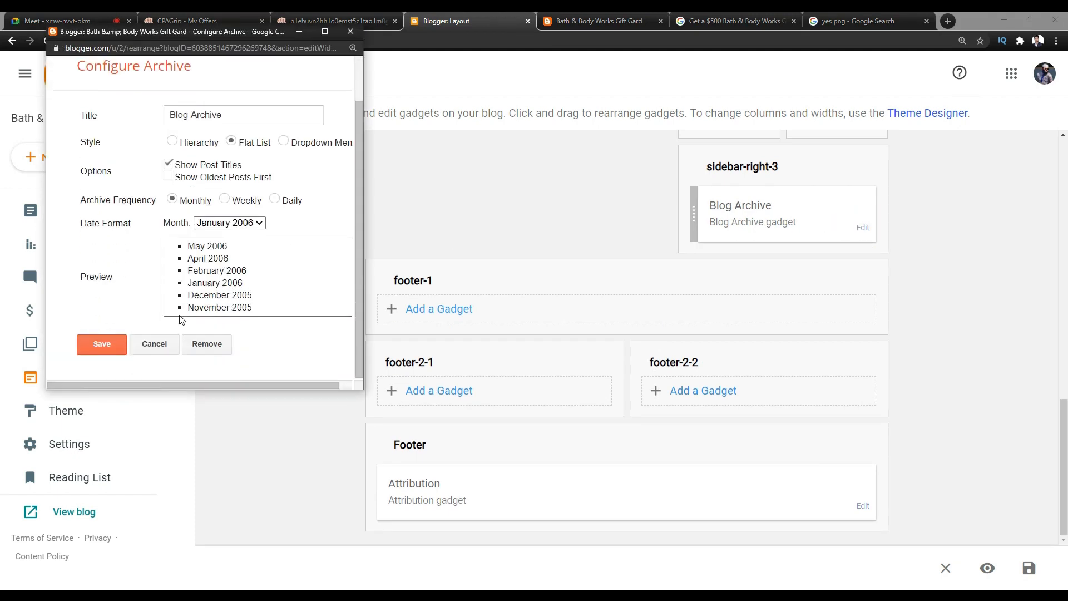
pyautogui.click(206, 343)
pyautogui.click(243, 125)
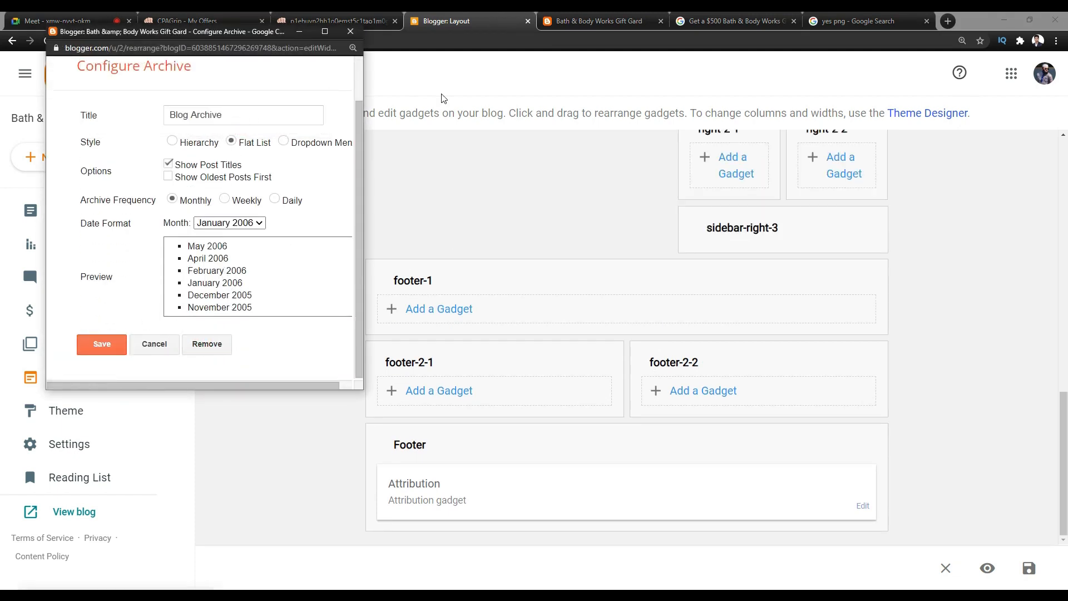
# Reload the live blog and examine the full landing page, from the header to the footer, at 110% zoom
pyautogui.click(595, 22)
pyautogui.click(47, 40)
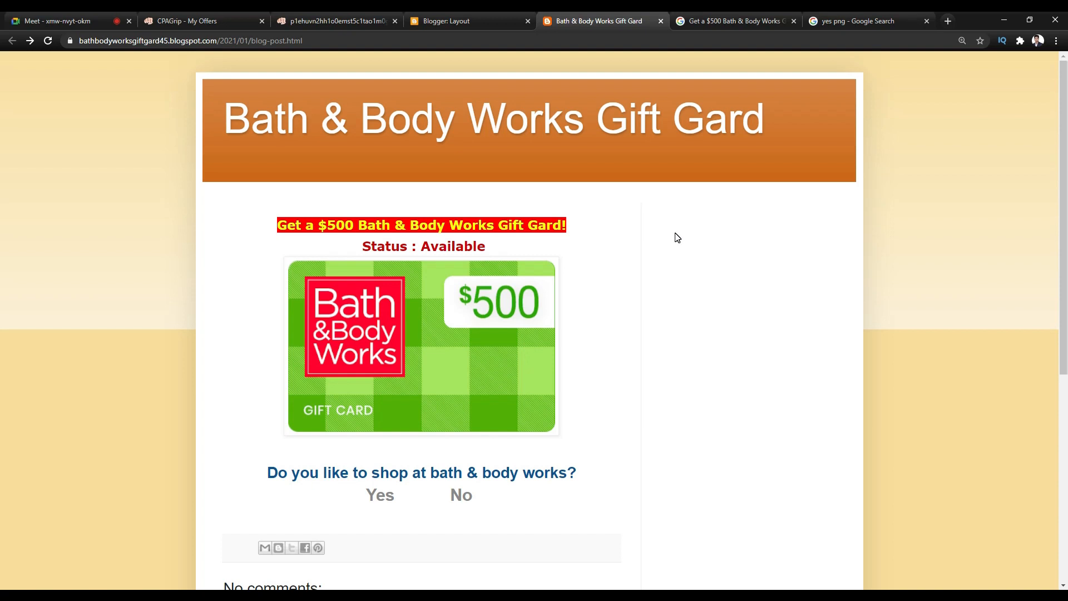
pyautogui.scroll(-5, 532, 167)
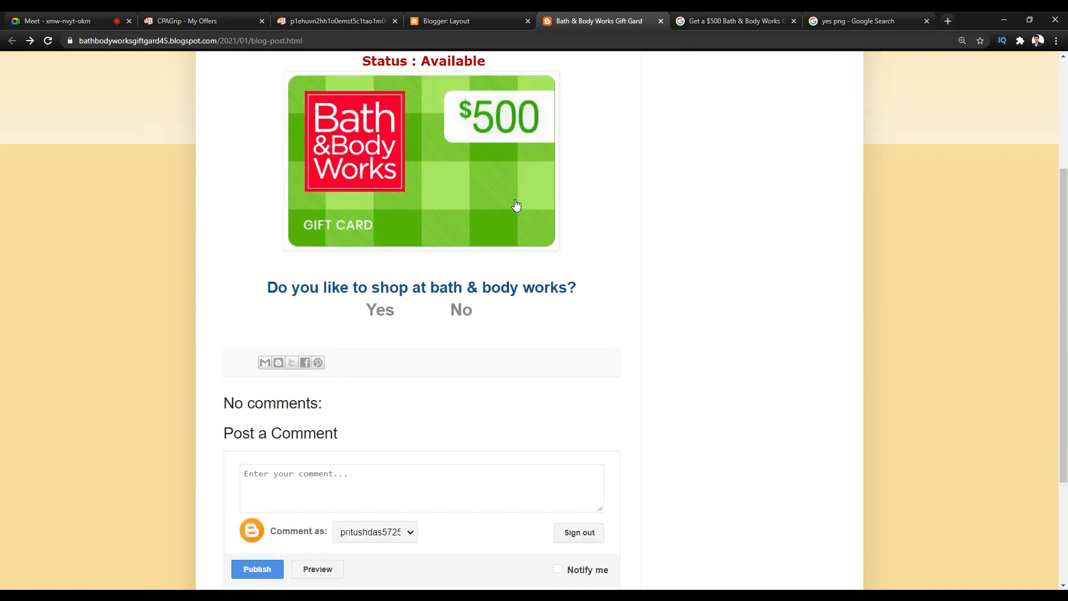
pyautogui.scroll(5, 409, 456)
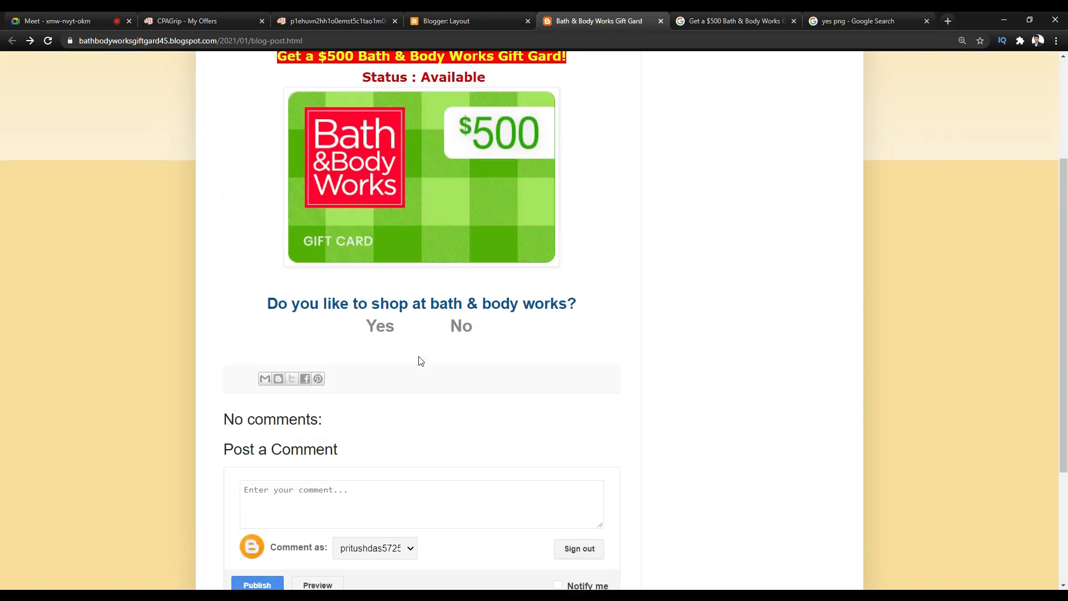
pyautogui.scroll(-5, 515, 347)
pyautogui.scroll(5, 503, 296)
pyautogui.hotkey('ctrl', '-')
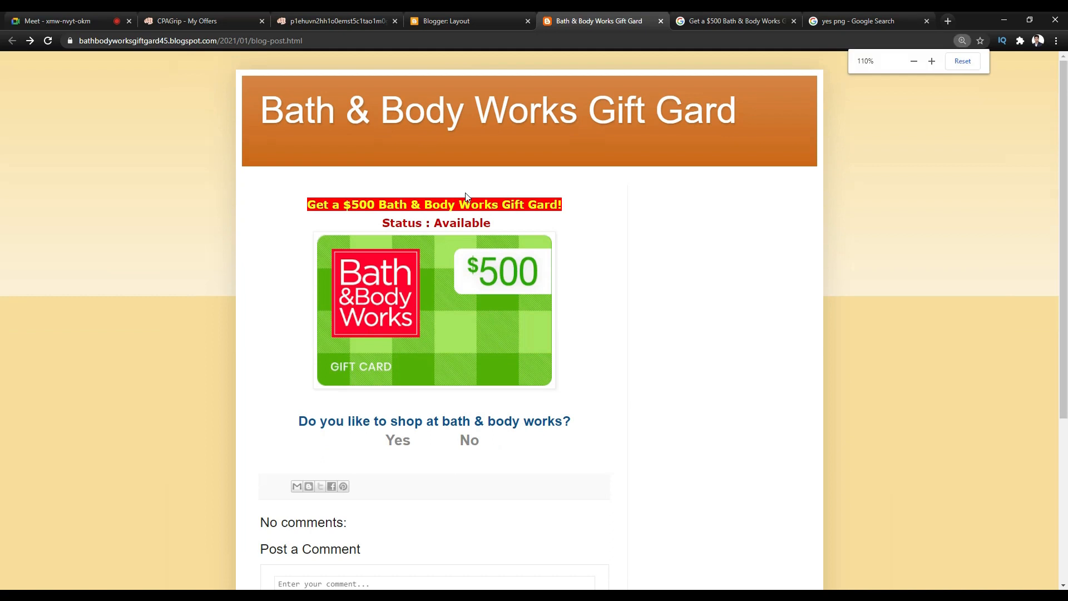
pyautogui.scroll(-5, 616, 507)
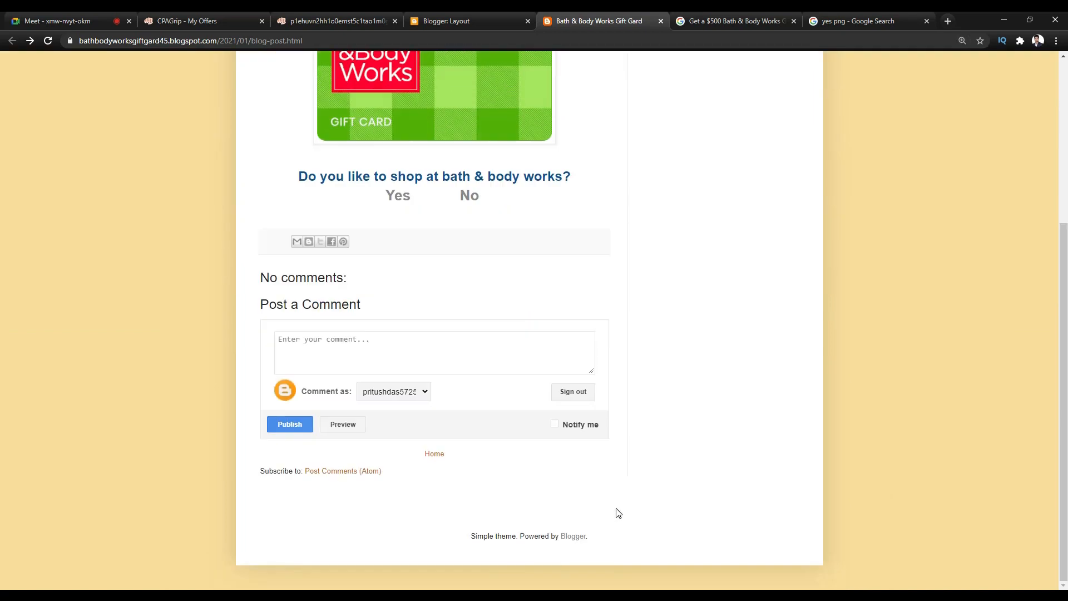
pyautogui.scroll(5, 660, 189)
pyautogui.scroll(-5, 643, 310)
pyautogui.scroll(5, 439, 370)
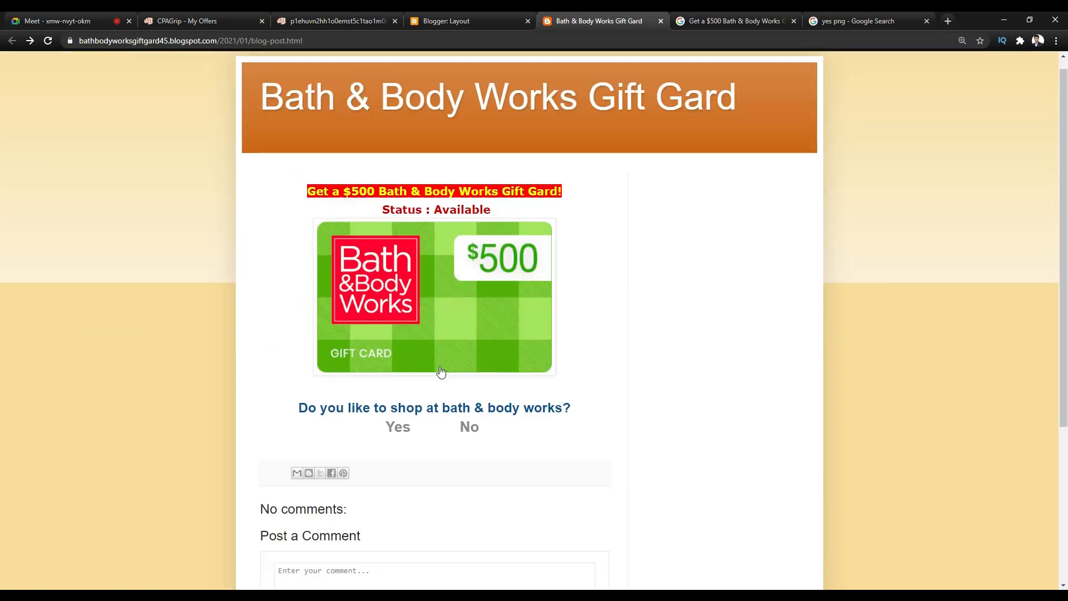
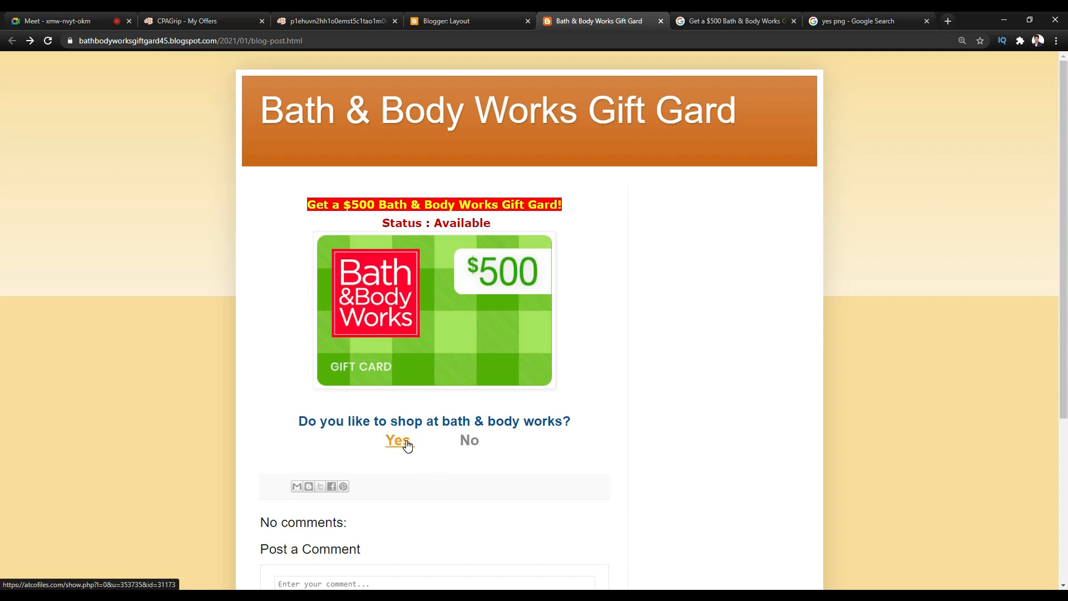
# Open the customizer for the blog's Simple Bold theme and compare its background settings with the live blog
pyautogui.click(487, 21)
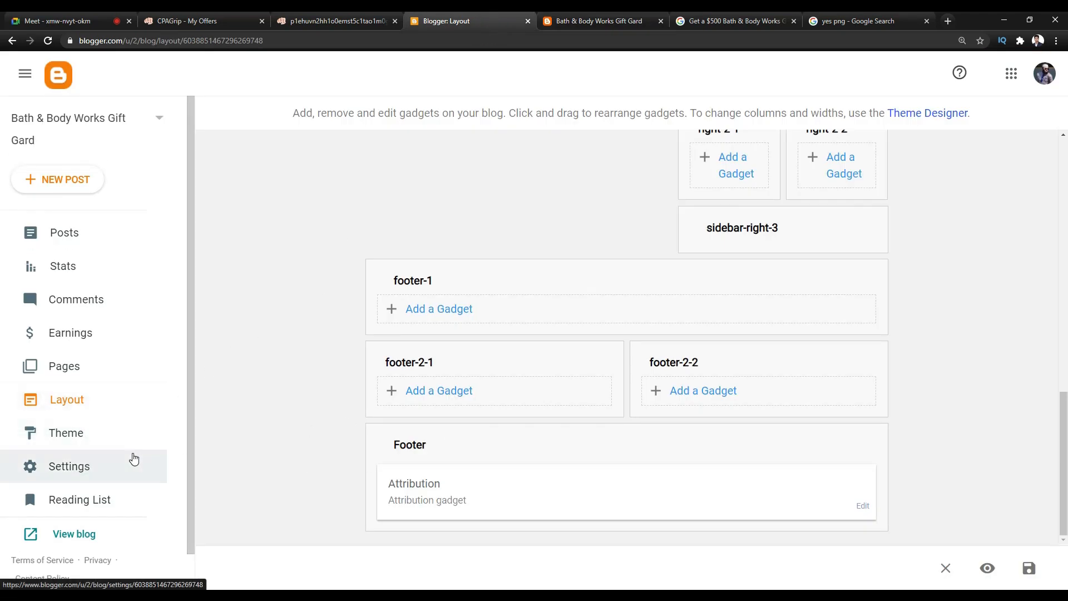
pyautogui.click(125, 435)
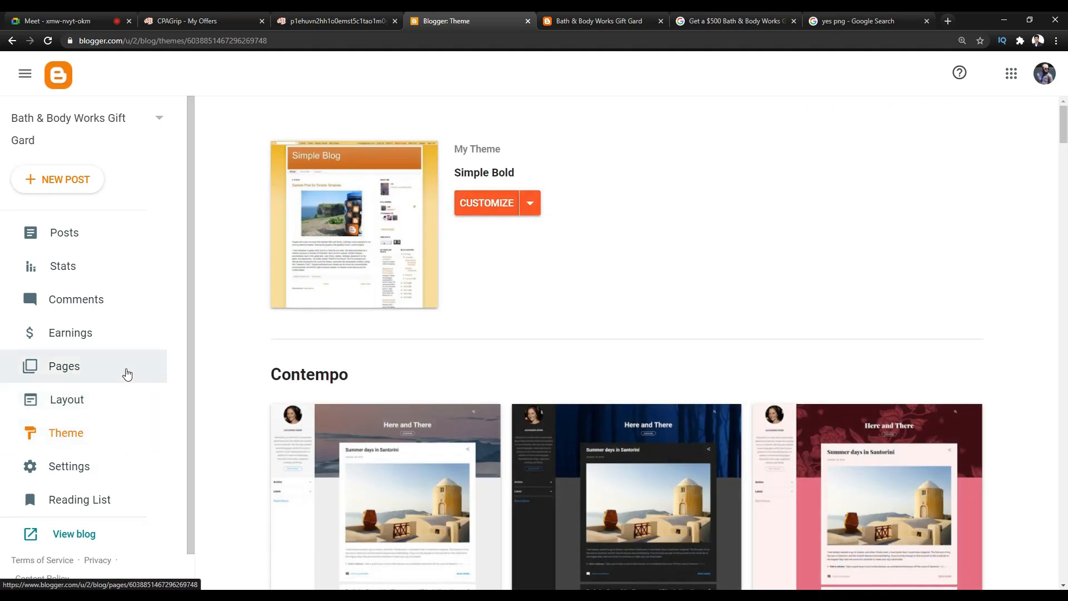
pyautogui.click(469, 217)
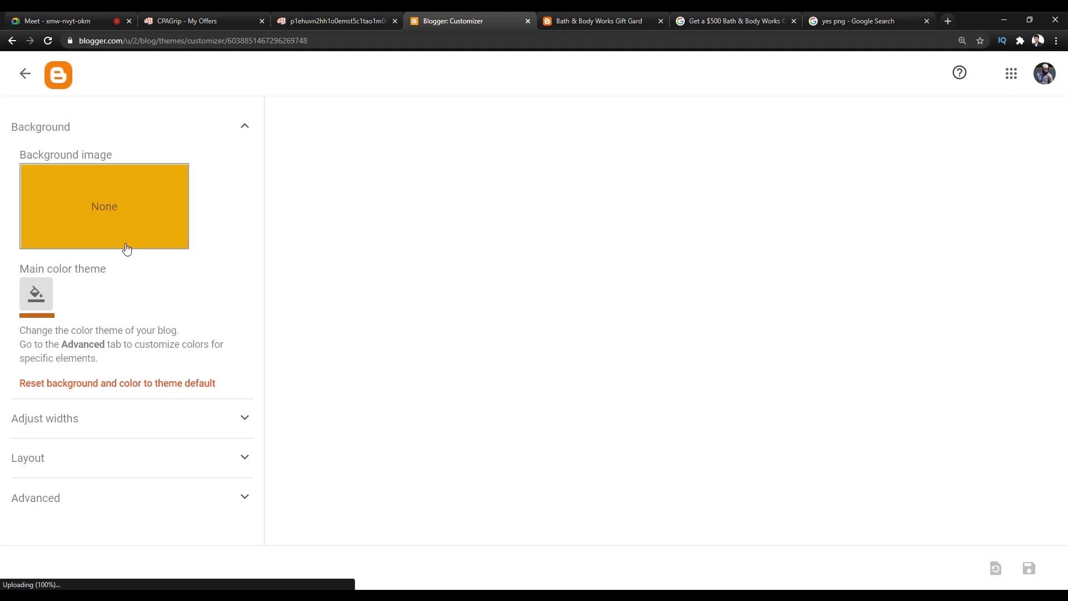
pyautogui.click(569, 17)
pyautogui.scroll(-5, 94, 269)
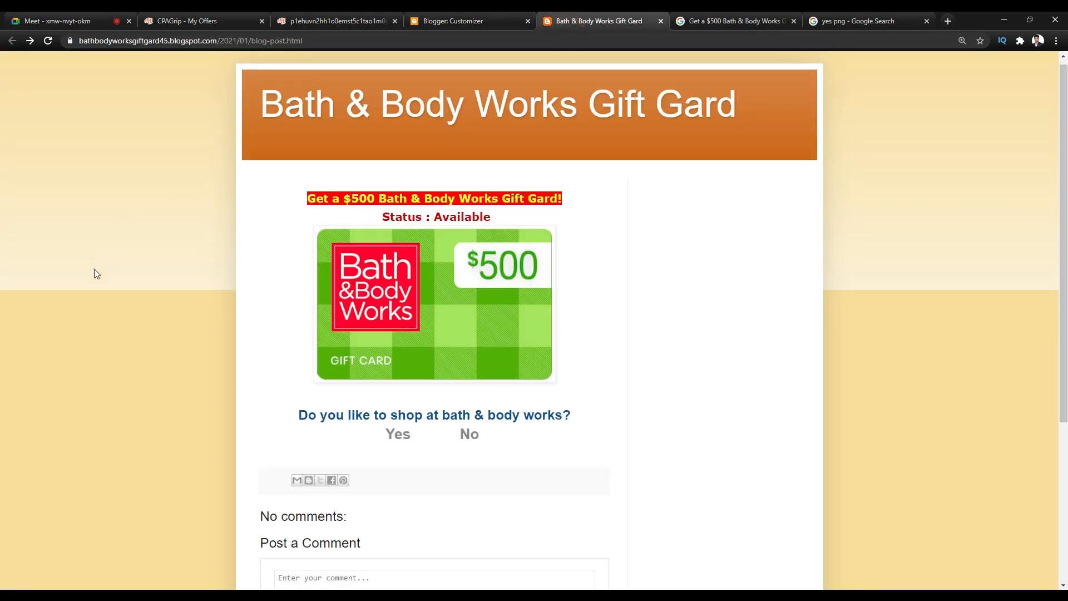
pyautogui.click(453, 19)
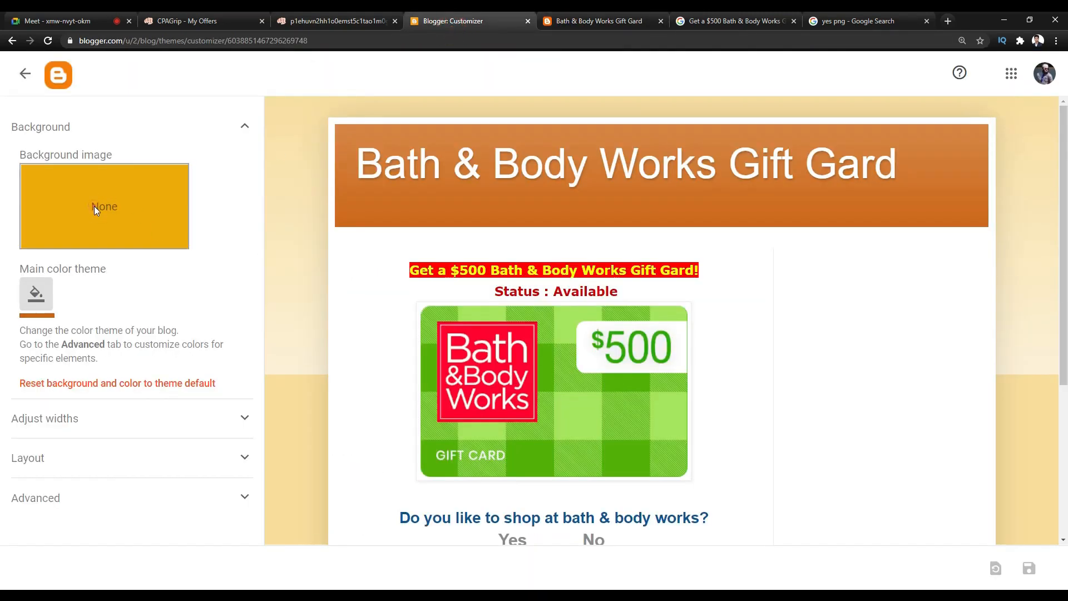
# Browse the background image categories and try the white snow image from the Nature category
pyautogui.click(100, 207)
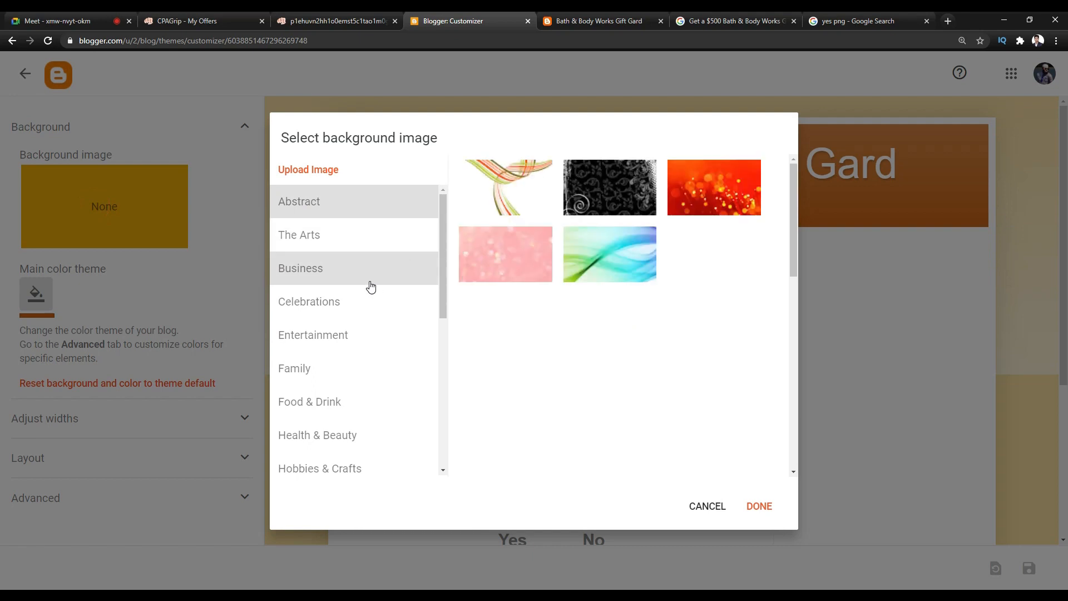
pyautogui.click(343, 281)
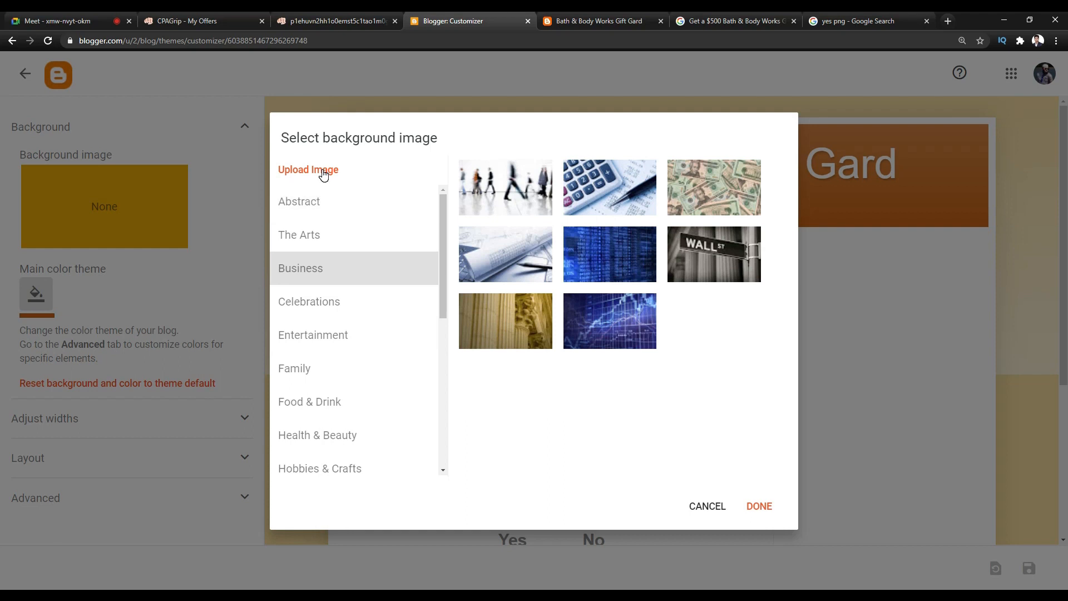
pyautogui.scroll(-3, 331, 212)
pyautogui.click(315, 337)
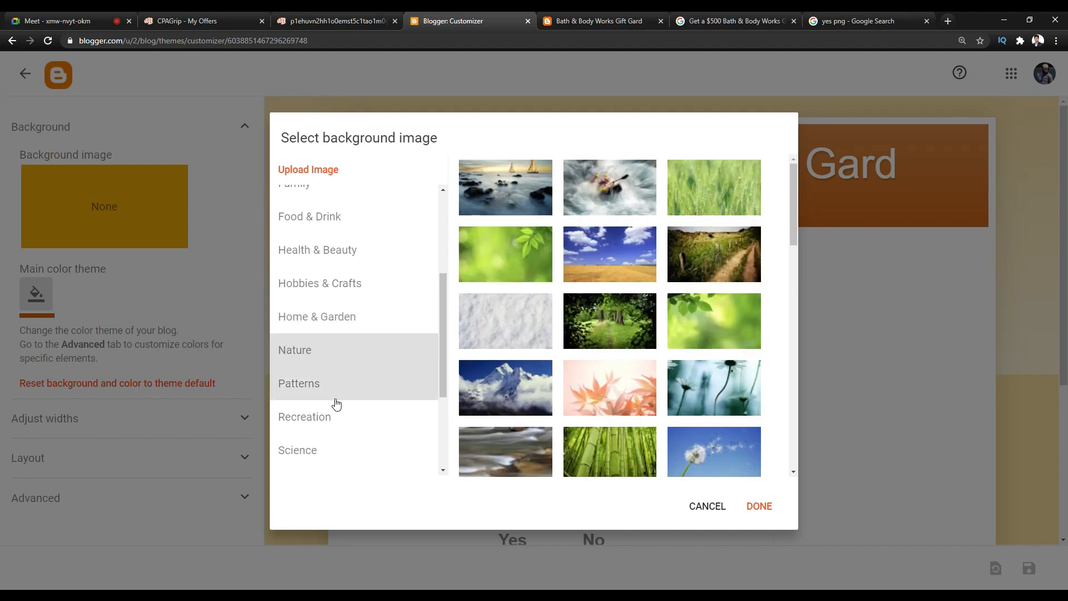
pyautogui.scroll(-3, 339, 401)
pyautogui.click(505, 310)
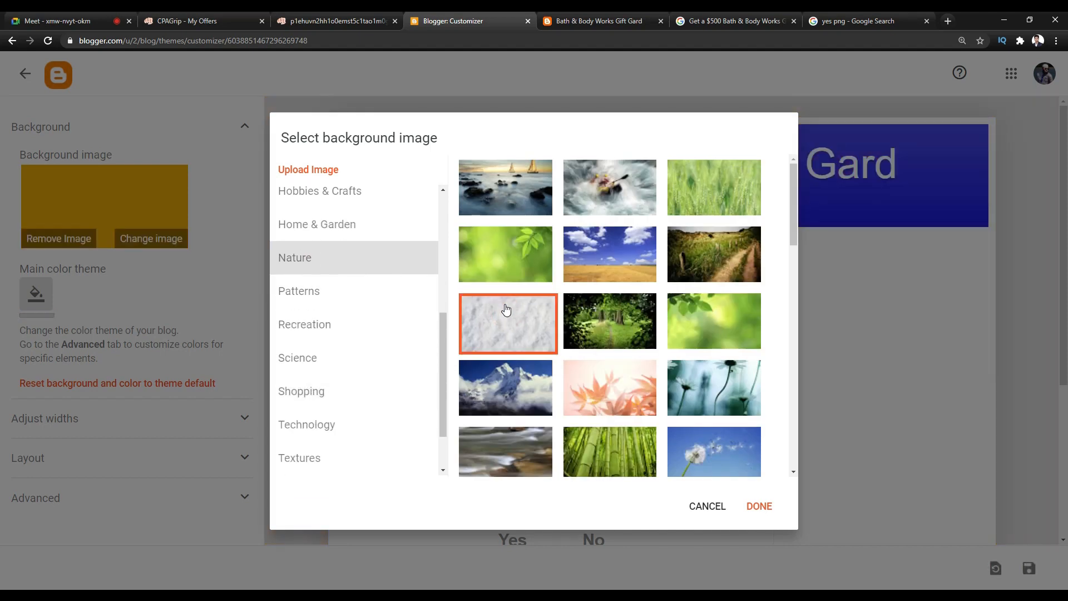
pyautogui.scroll(-1, 464, 373)
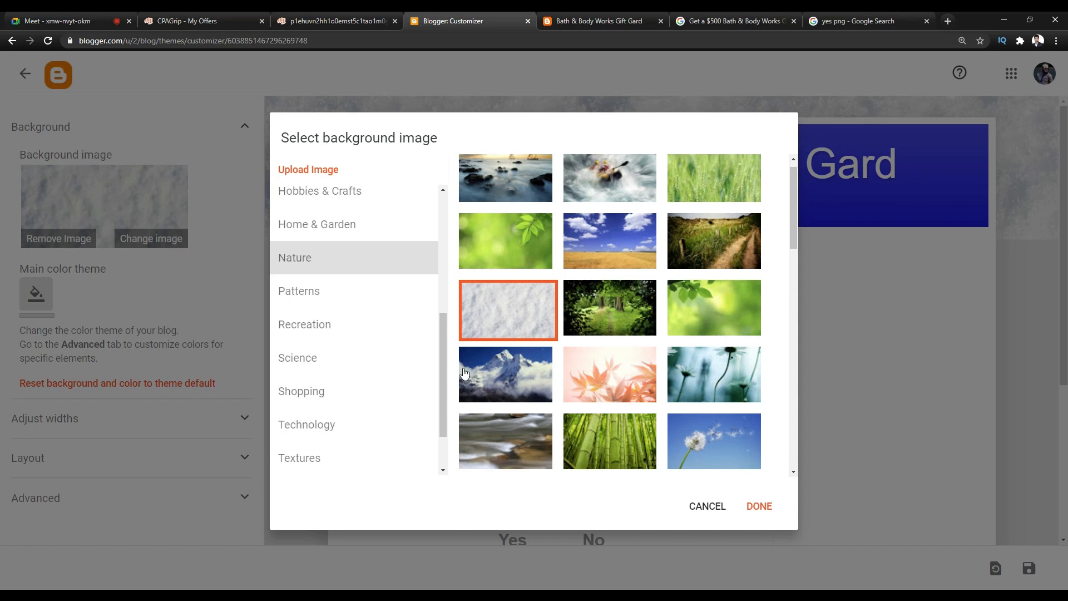
pyautogui.scroll(-1, 464, 373)
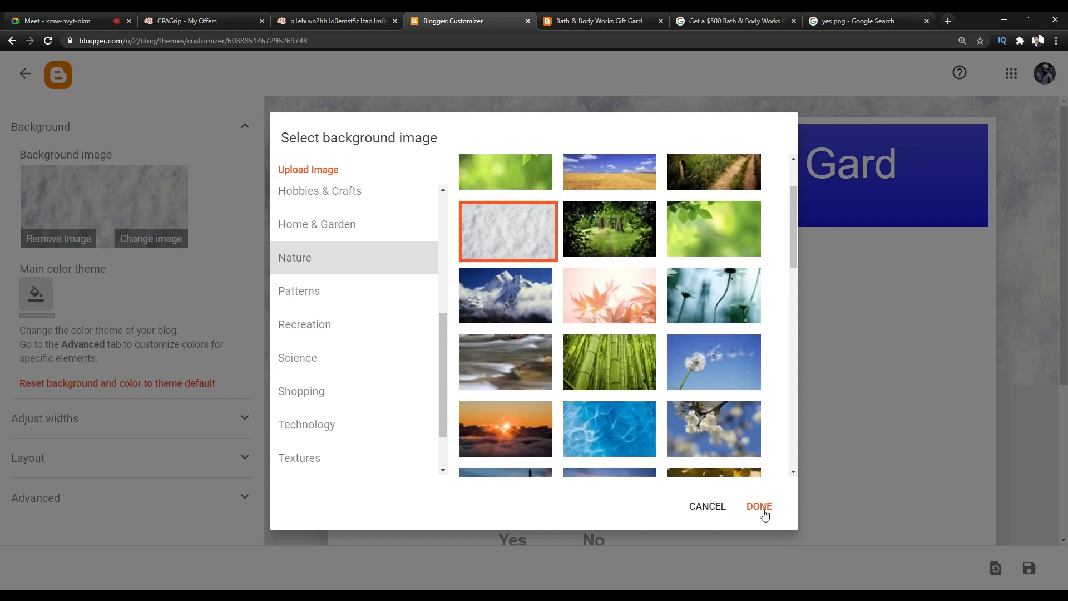
# Apply the pale green image from the Textures category as the blog's background
pyautogui.scroll(-2, 381, 303)
pyautogui.click(357, 392)
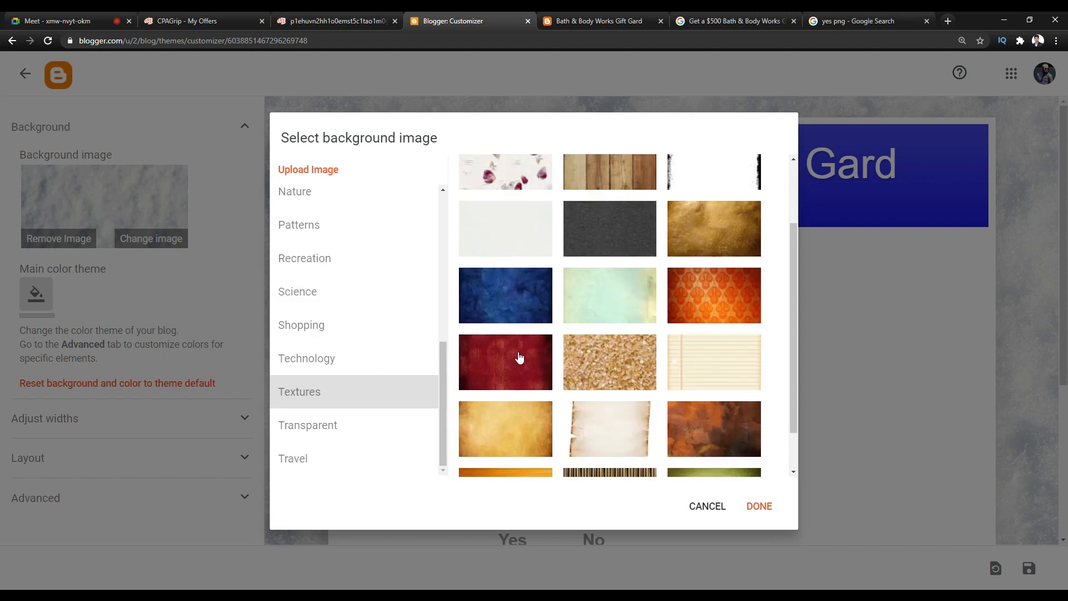
pyautogui.click(641, 290)
pyautogui.click(753, 505)
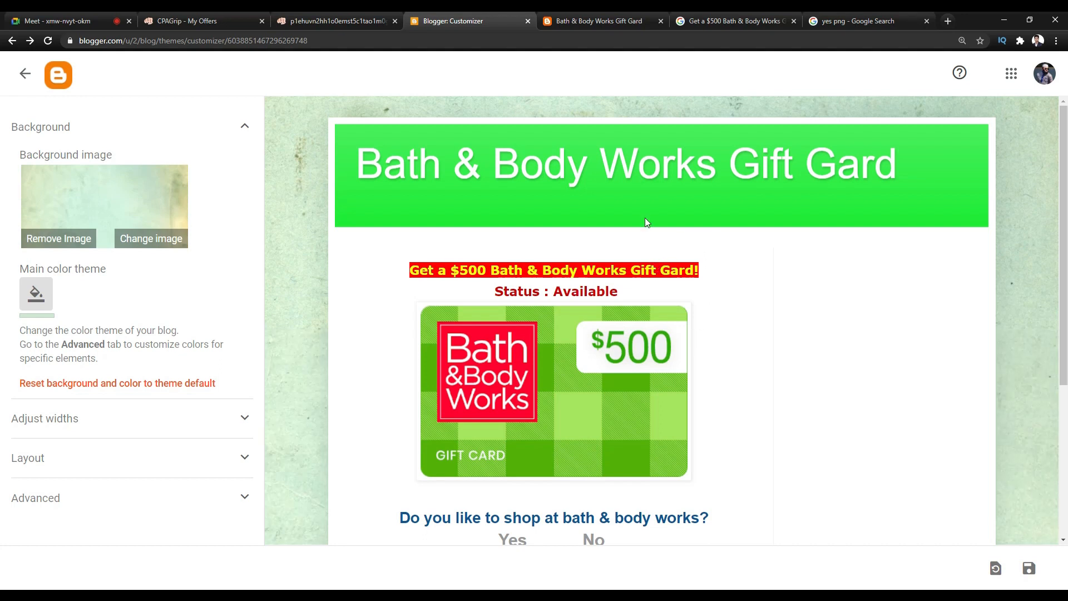
# Reload the live blog and compare it with the full page preview in the theme customizer
pyautogui.click(600, 20)
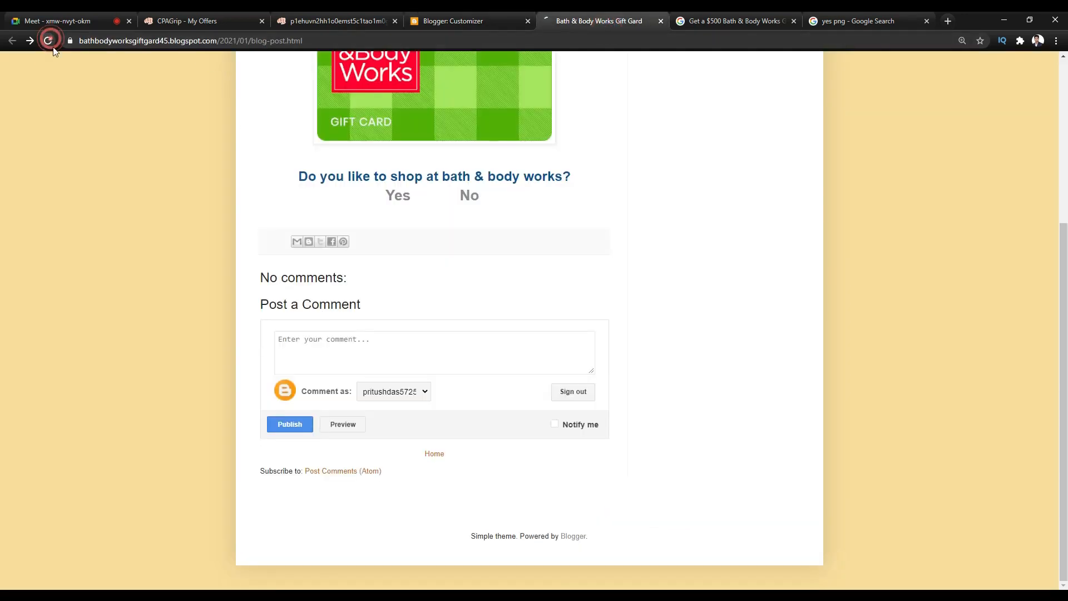
pyautogui.click(47, 41)
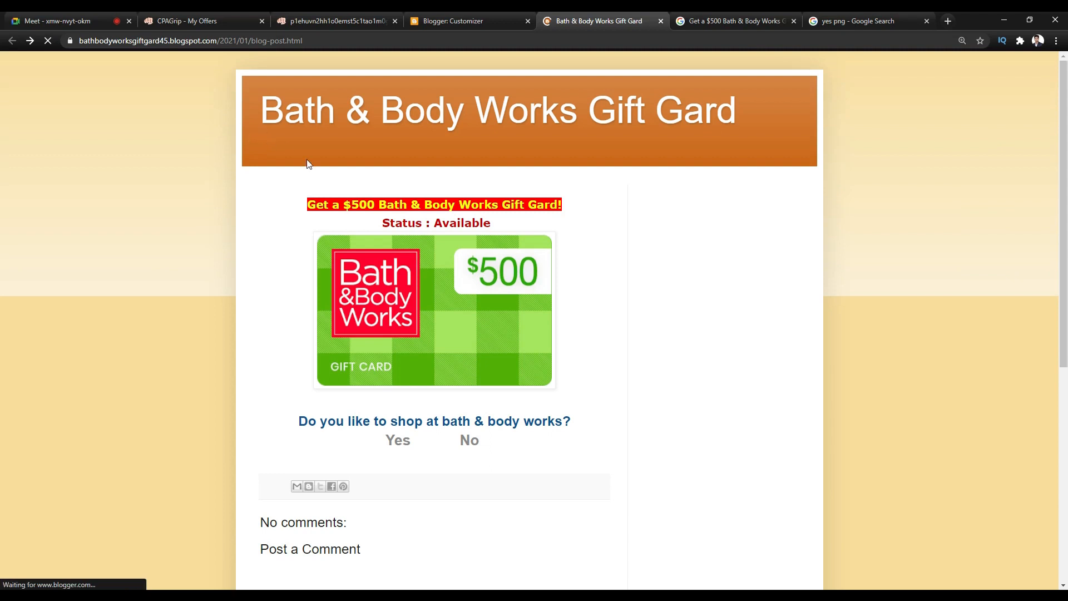
pyautogui.click(474, 23)
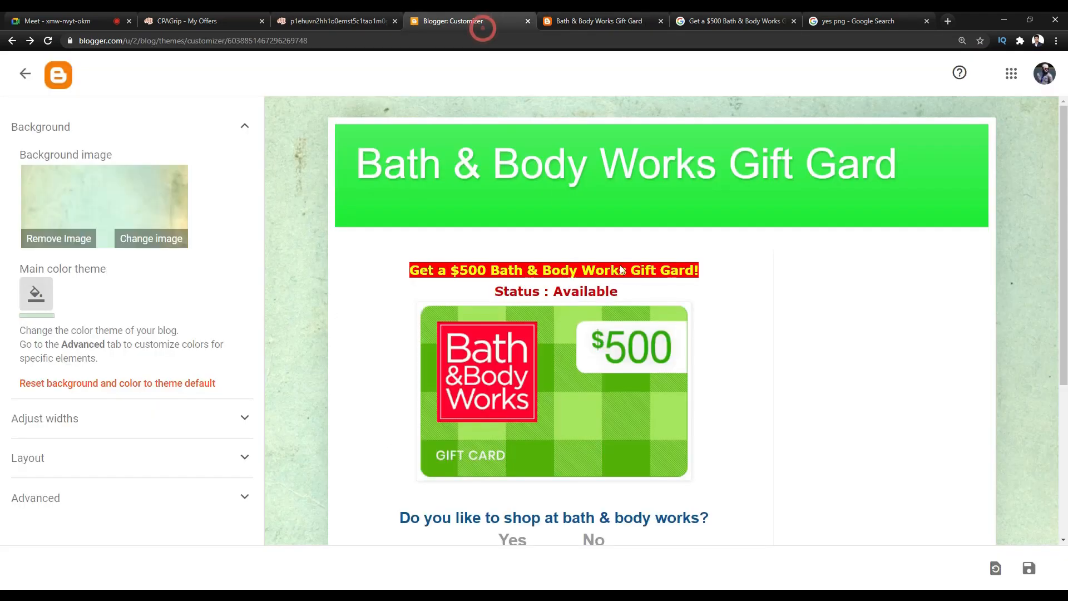
pyautogui.scroll(-2, 690, 329)
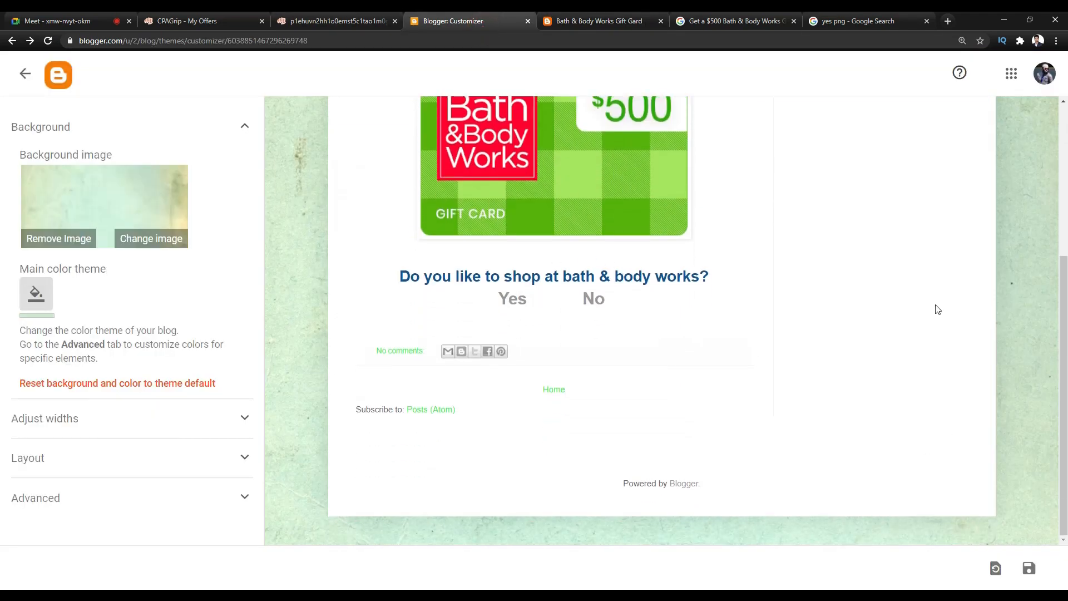
pyautogui.scroll(5, 290, 283)
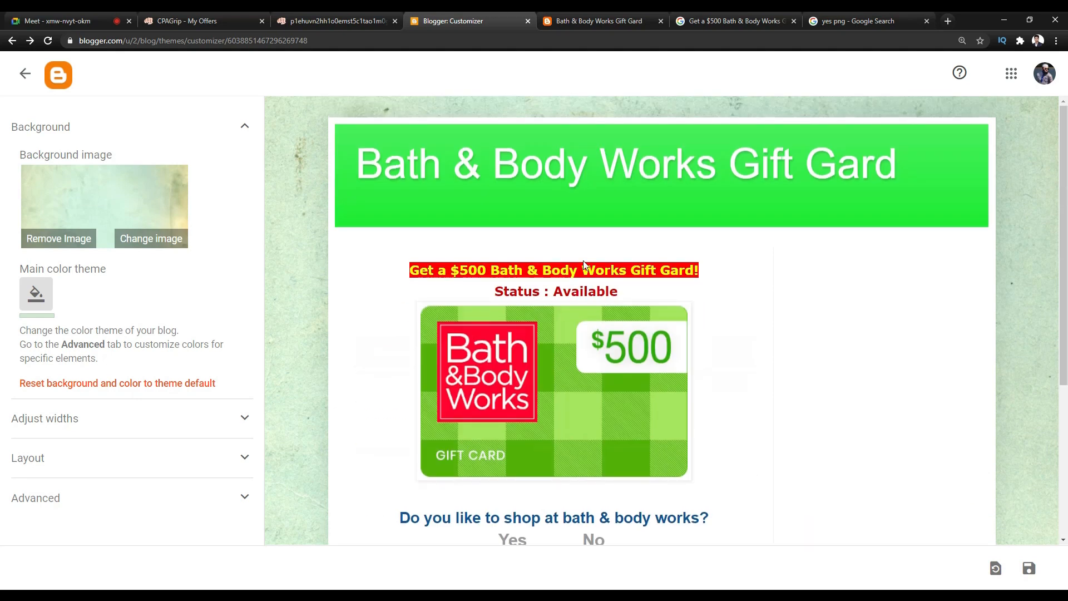
# Replace the background image with the pink sparkle image from the Abstract category and save the theme
pyautogui.click(118, 201)
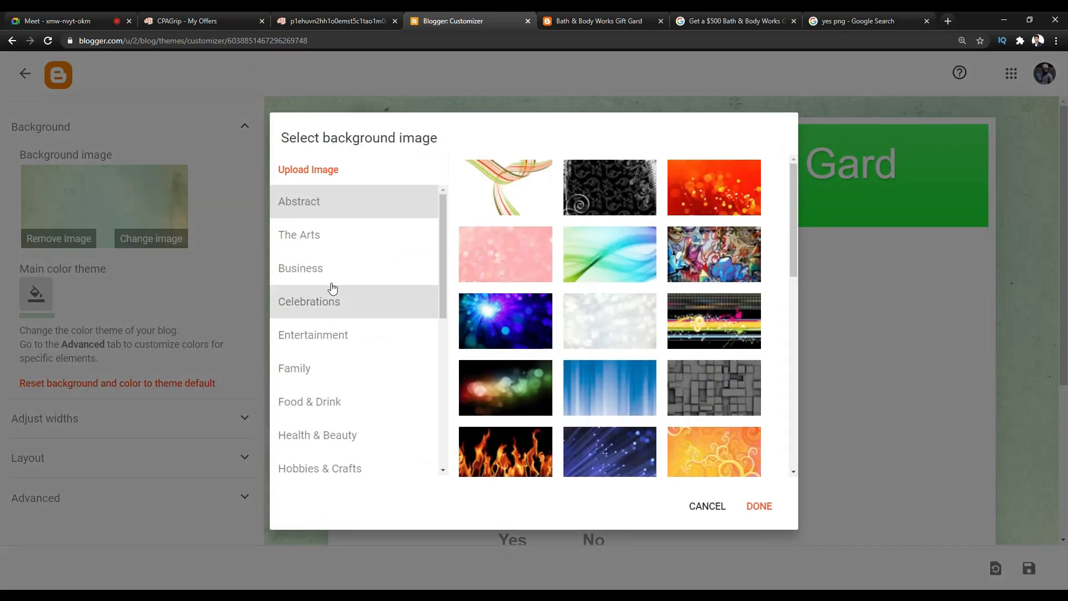
pyautogui.click(511, 275)
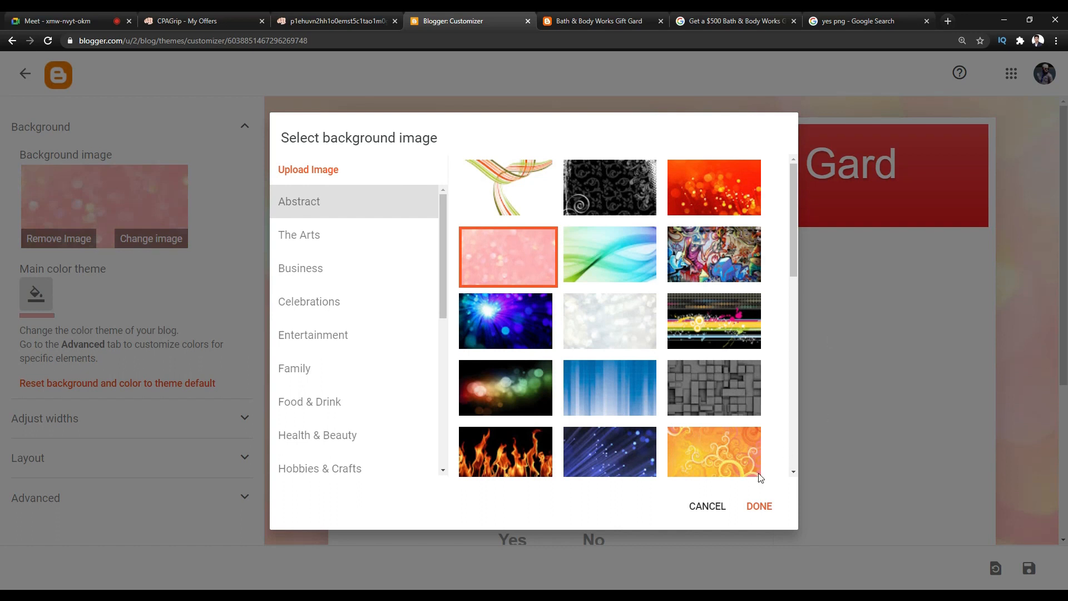
pyautogui.click(771, 513)
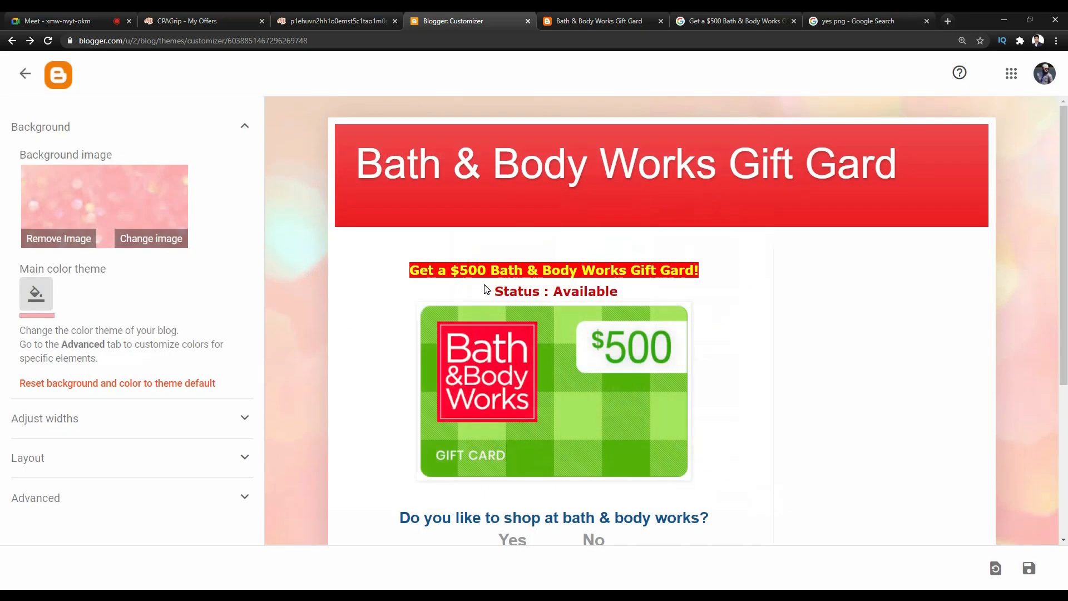
pyautogui.scroll(-5, 877, 313)
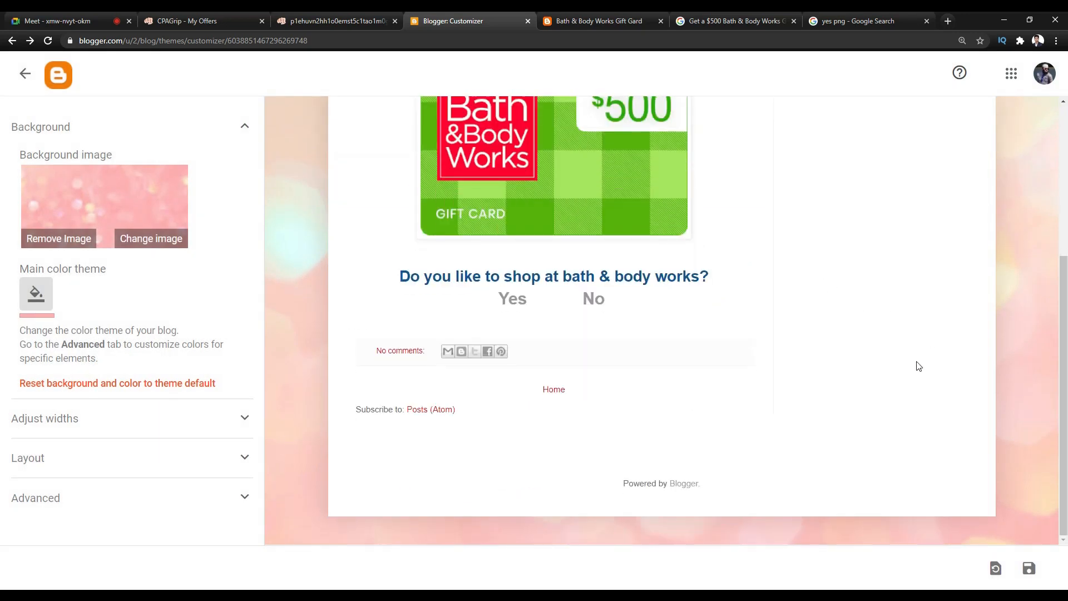
pyautogui.click(1028, 570)
# Reload the live blog to check its background, and return to the theme customizer
pyautogui.click(621, 25)
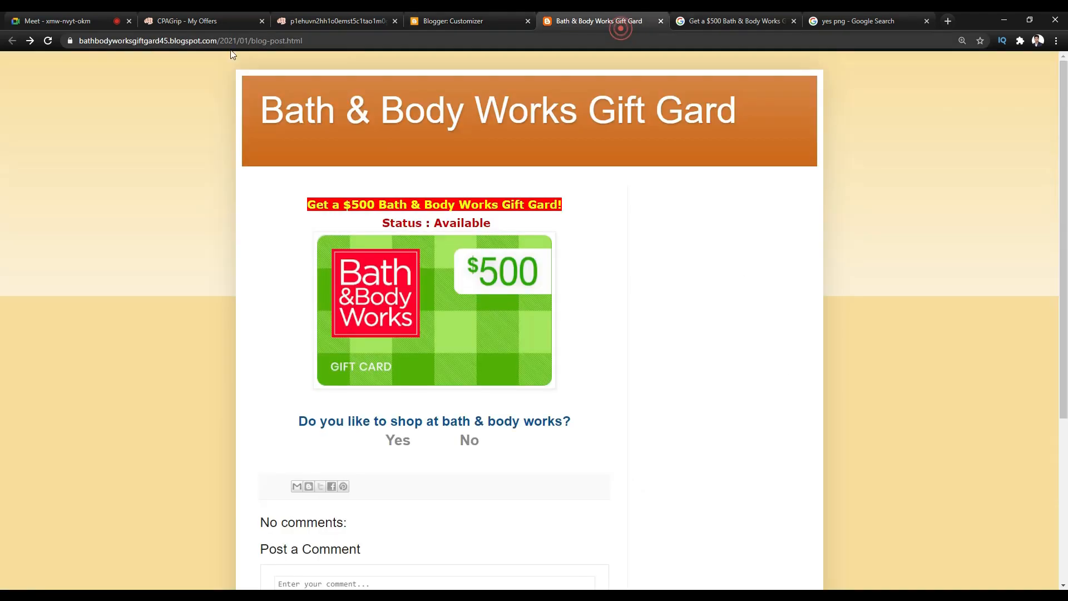
pyautogui.click(49, 42)
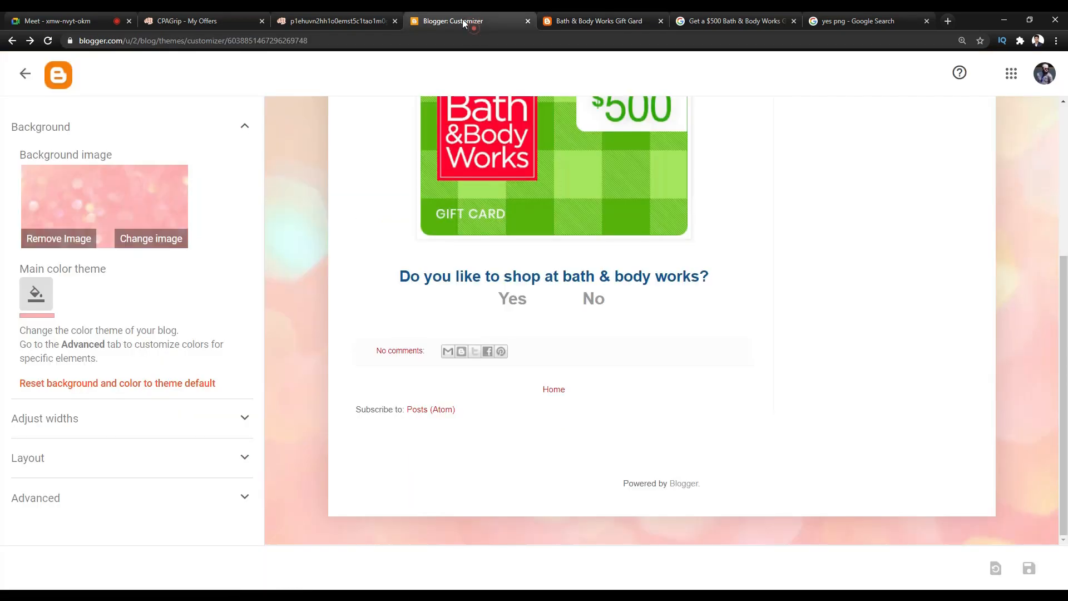
pyautogui.click(453, 21)
# Set the entire blog width to 877 px and the right sidebar width to 100 px, and save the changes
pyautogui.click(53, 423)
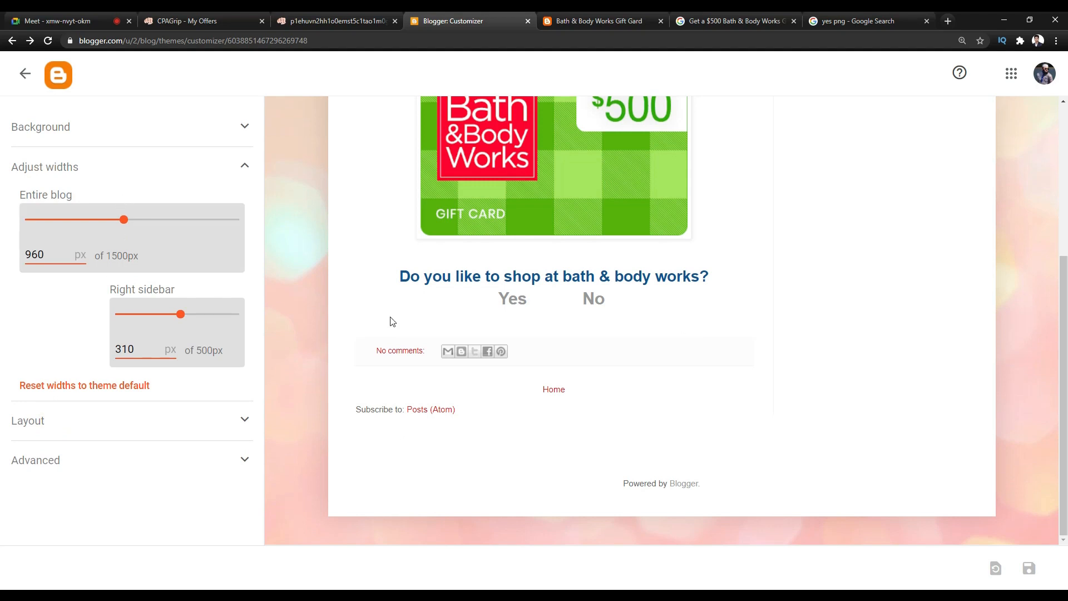
pyautogui.scroll(5, 393, 321)
pyautogui.moveTo(123, 220)
pyautogui.mouseDown()
pyautogui.moveTo(40, 222)
pyautogui.moveTo(131, 222)
pyautogui.moveTo(107, 220)
pyautogui.mouseUp()
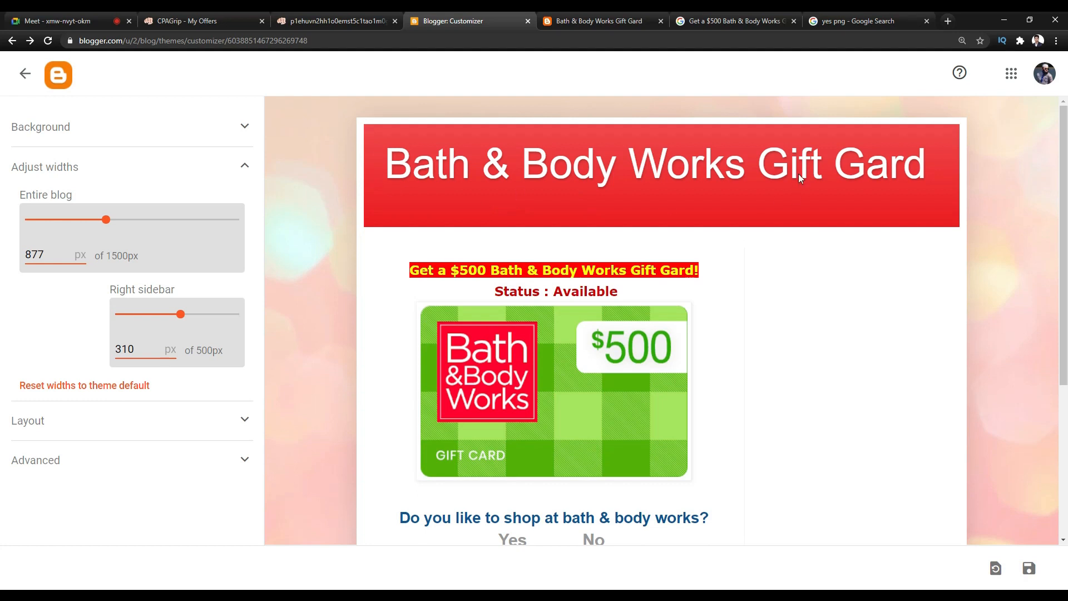
pyautogui.moveTo(106, 219); pyautogui.dragTo(107, 226)
pyautogui.moveTo(179, 314); pyautogui.dragTo(73, 321)
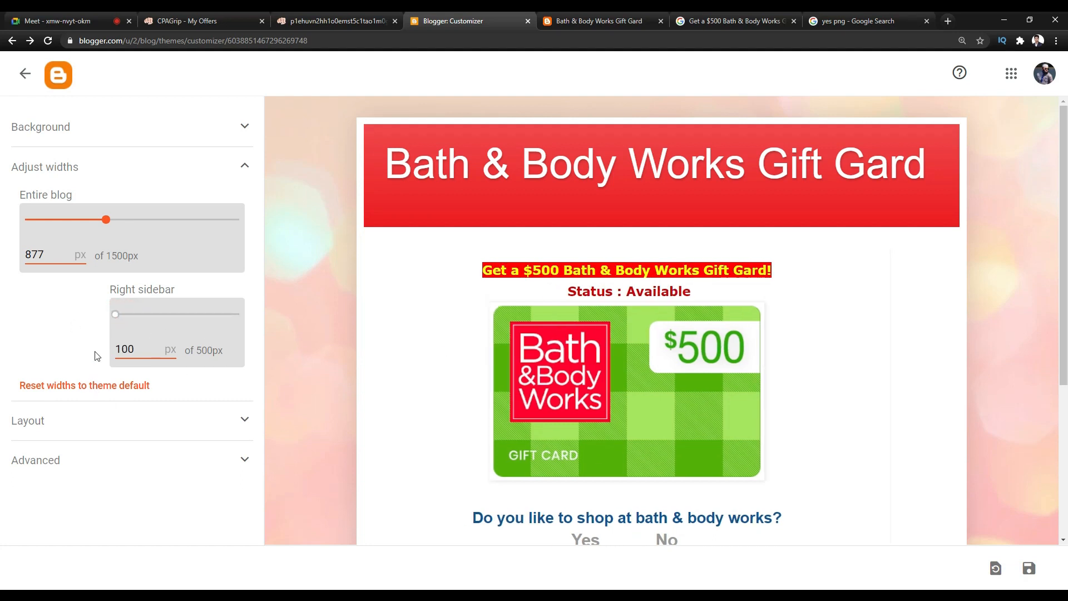
pyautogui.click(1029, 568)
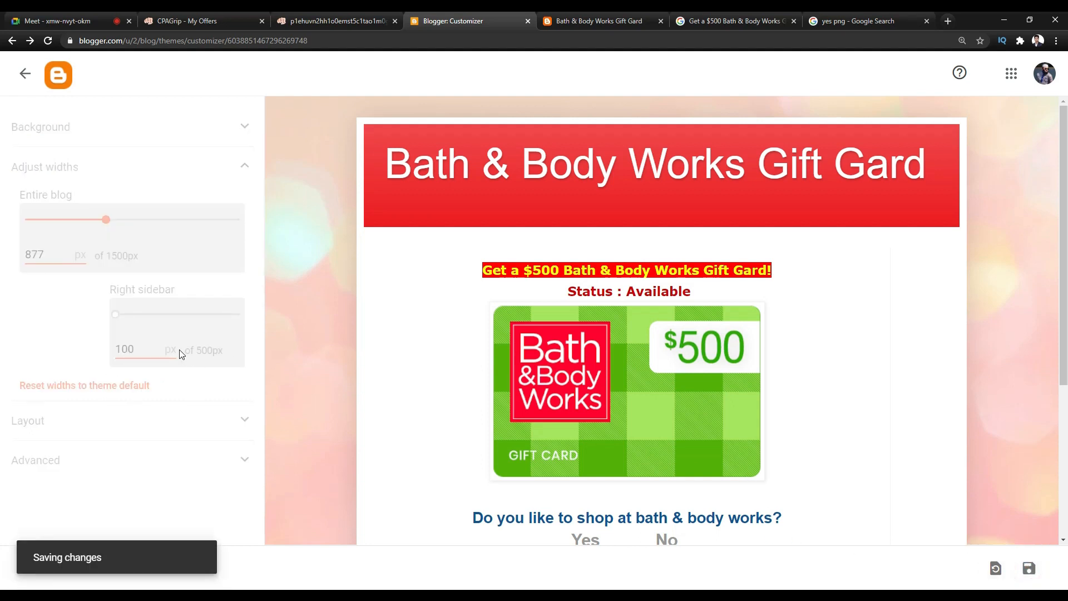
# Change the body layout to a single column without sidebars, set the entire blog width to 890 px, and save
pyautogui.click(76, 427)
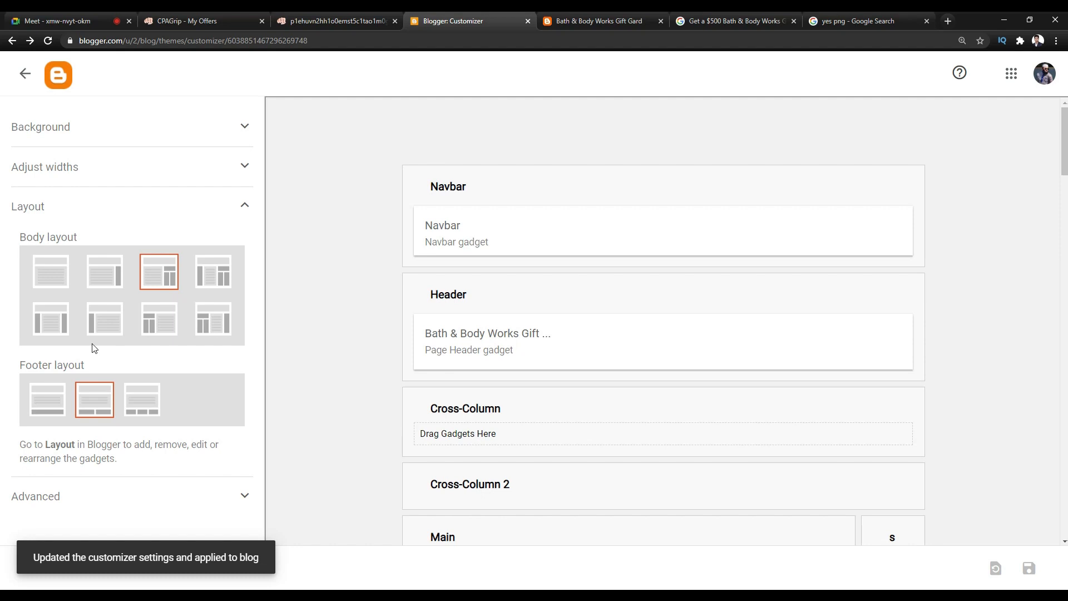
pyautogui.click(62, 280)
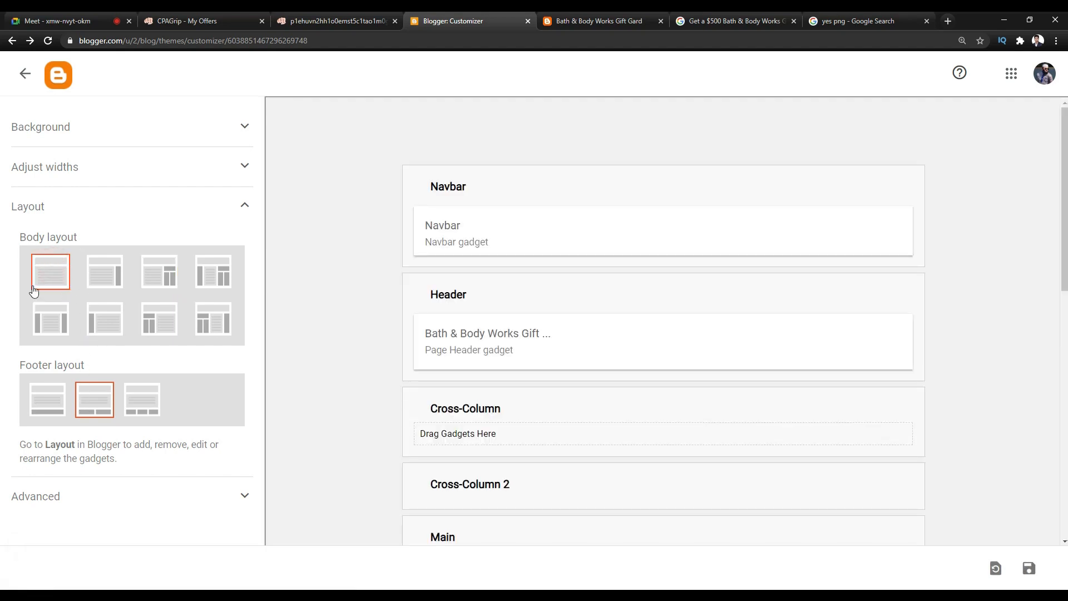
pyautogui.click(79, 170)
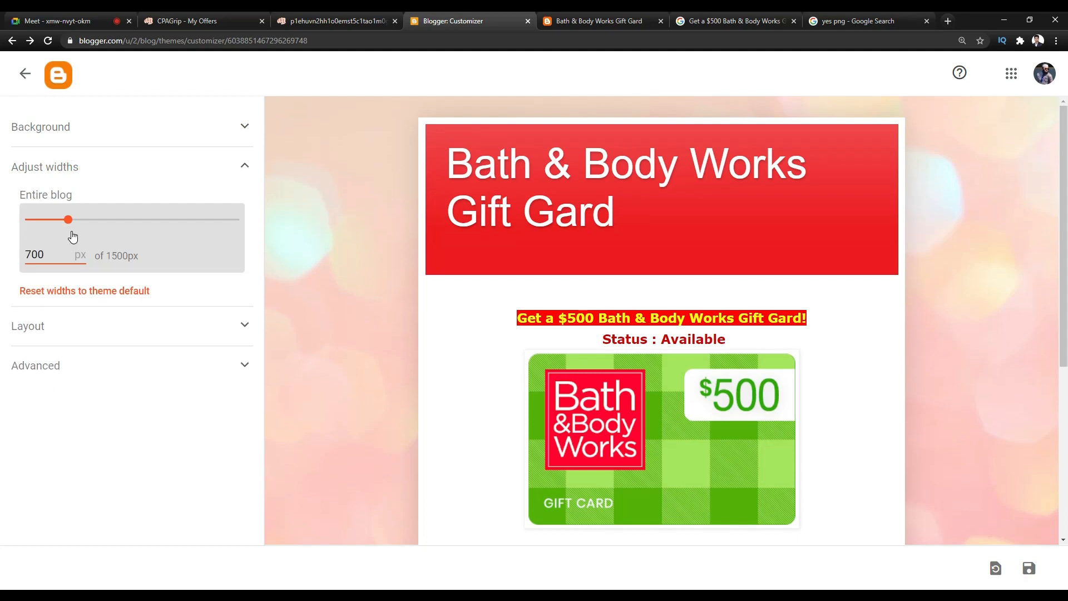
pyautogui.moveTo(73, 227); pyautogui.dragTo(109, 221)
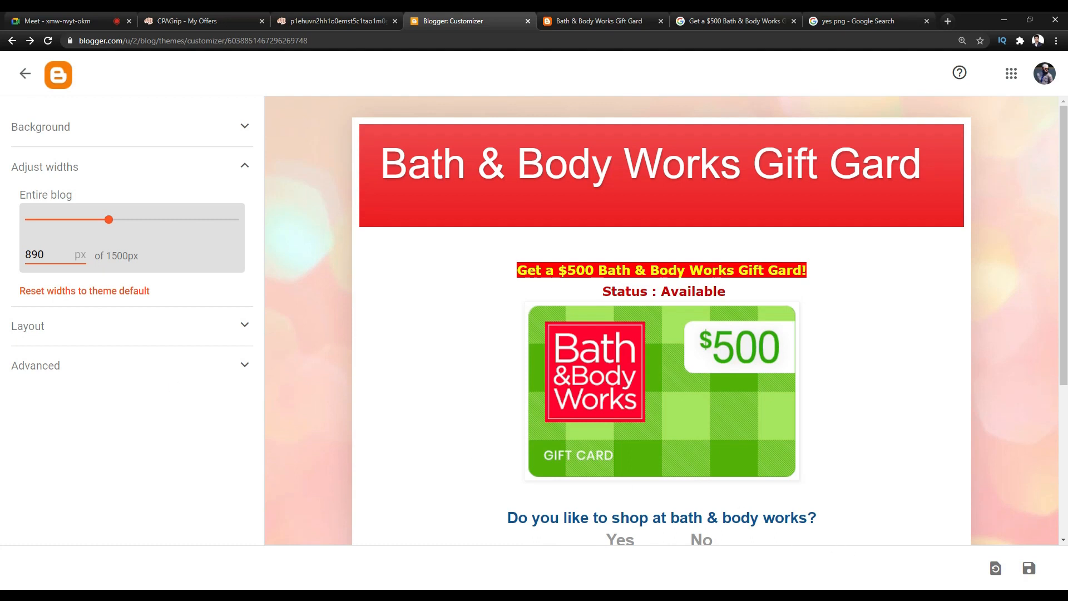
pyautogui.click(1028, 568)
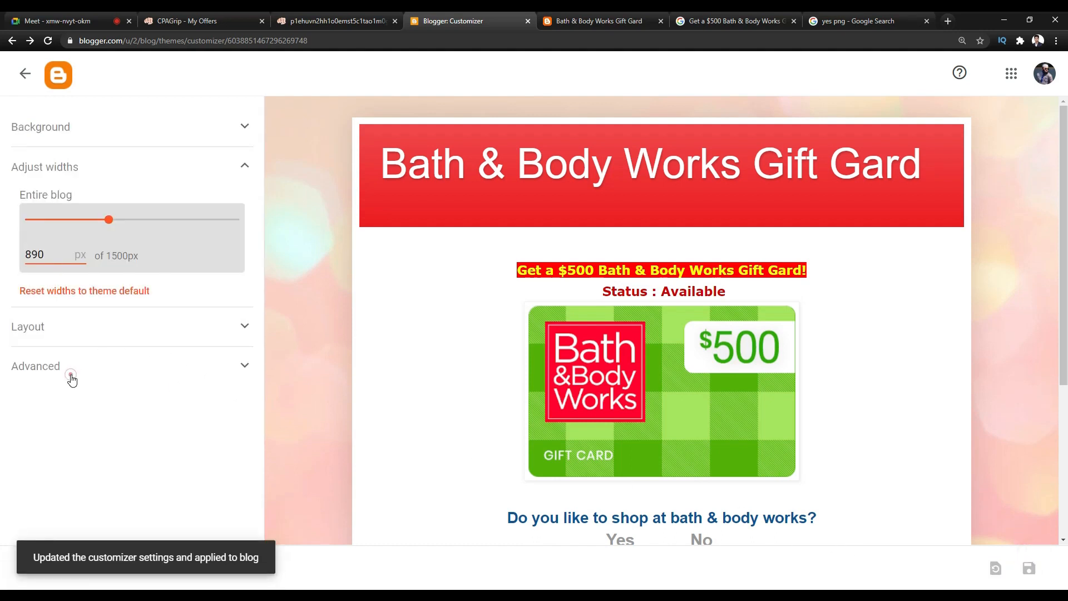
# Try the custom color #d97171 for the page text, and restore the near-black theme color
pyautogui.click(71, 378)
pyautogui.scroll(-1, 145, 245)
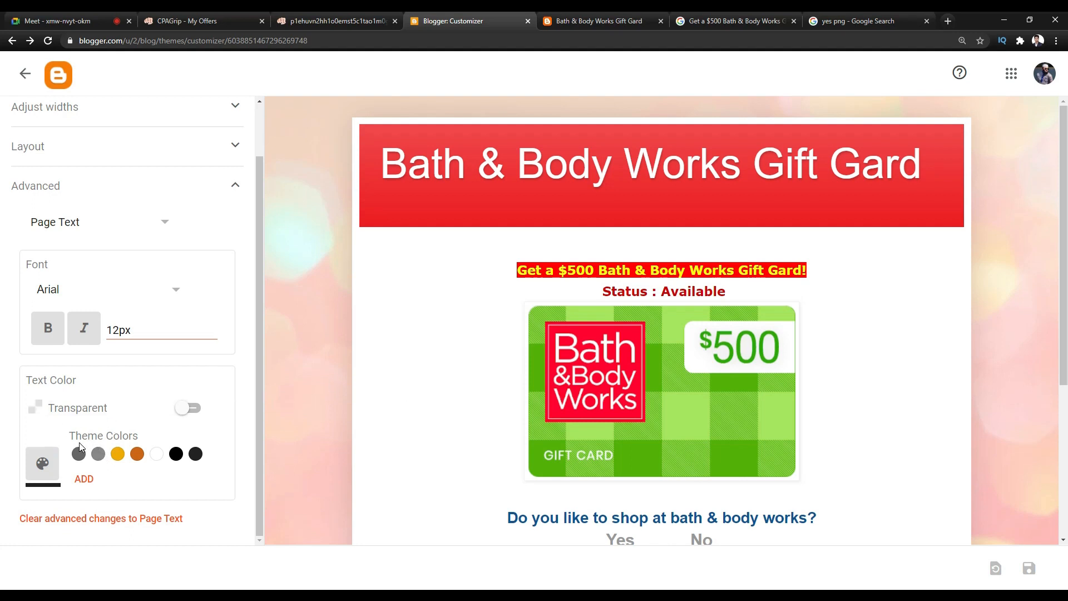
pyautogui.click(84, 479)
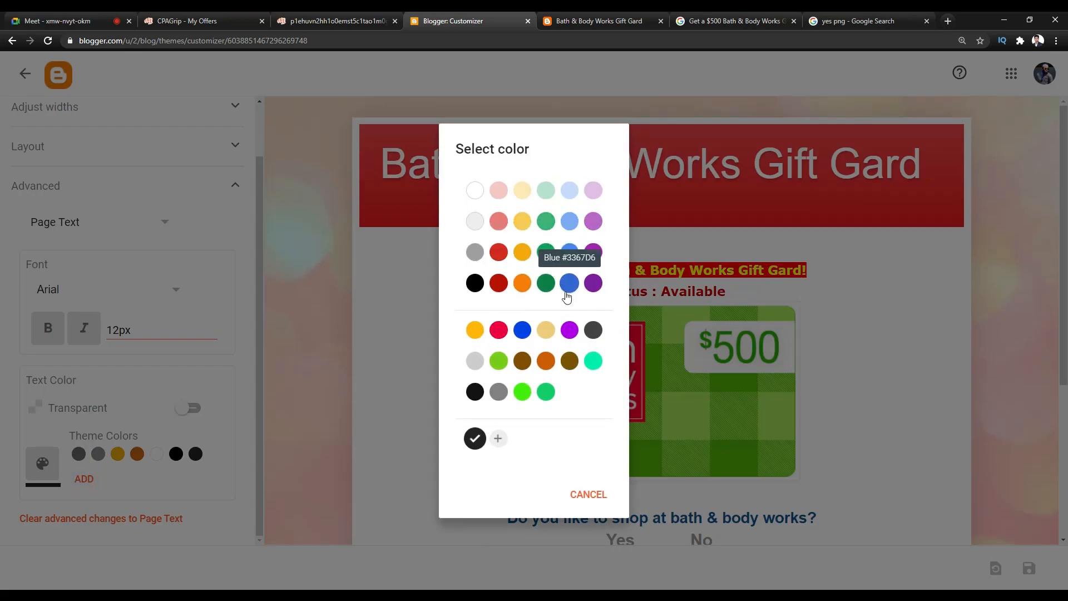
pyautogui.click(496, 440)
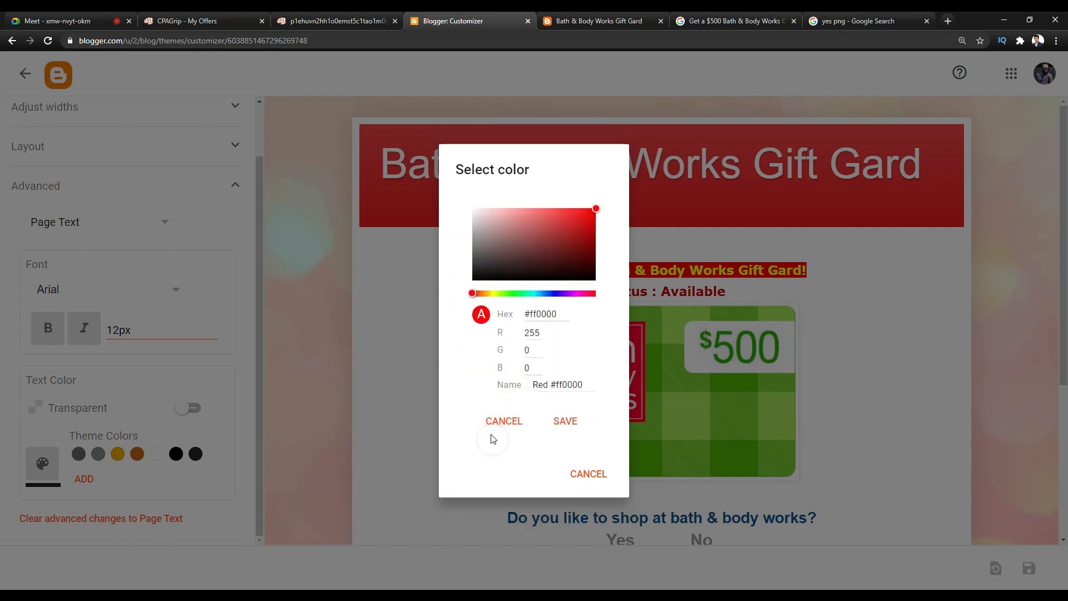
pyautogui.click(531, 219)
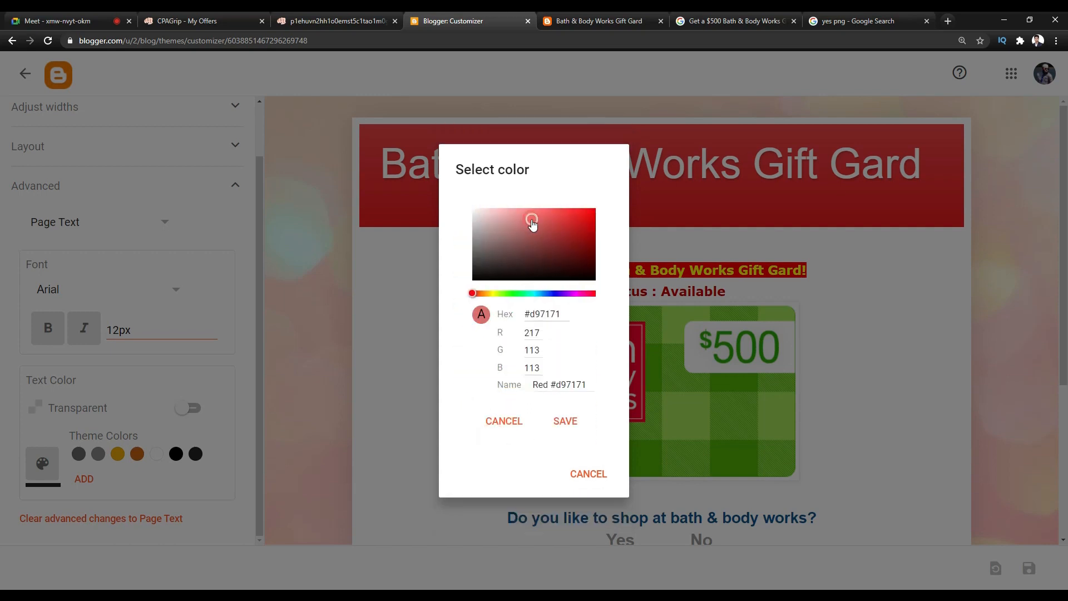
pyautogui.click(564, 421)
pyautogui.scroll(-4, 507, 283)
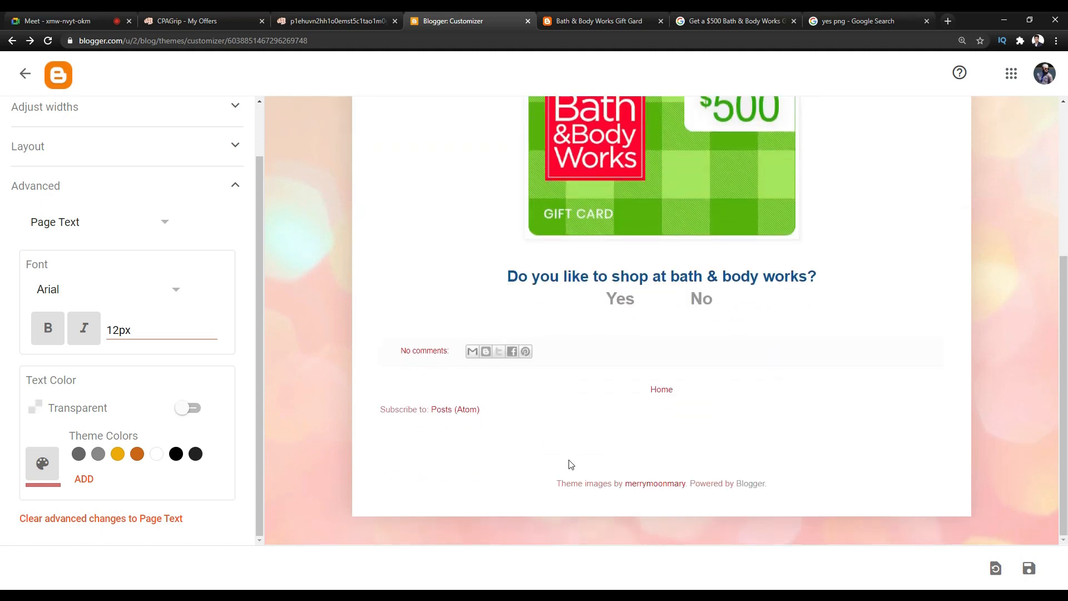
pyautogui.click(195, 455)
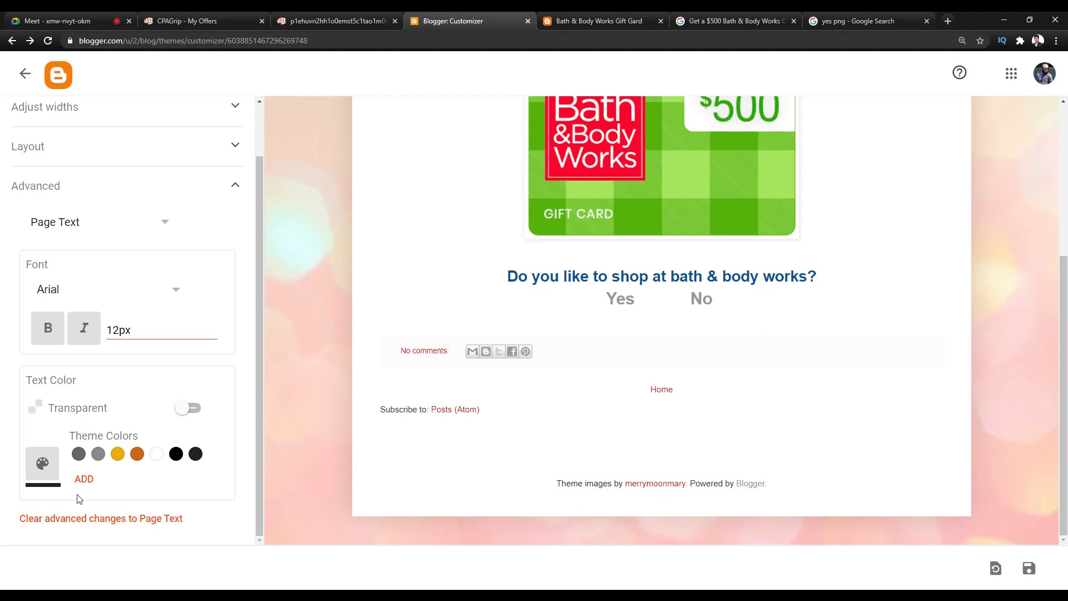
pyautogui.scroll(1, 174, 490)
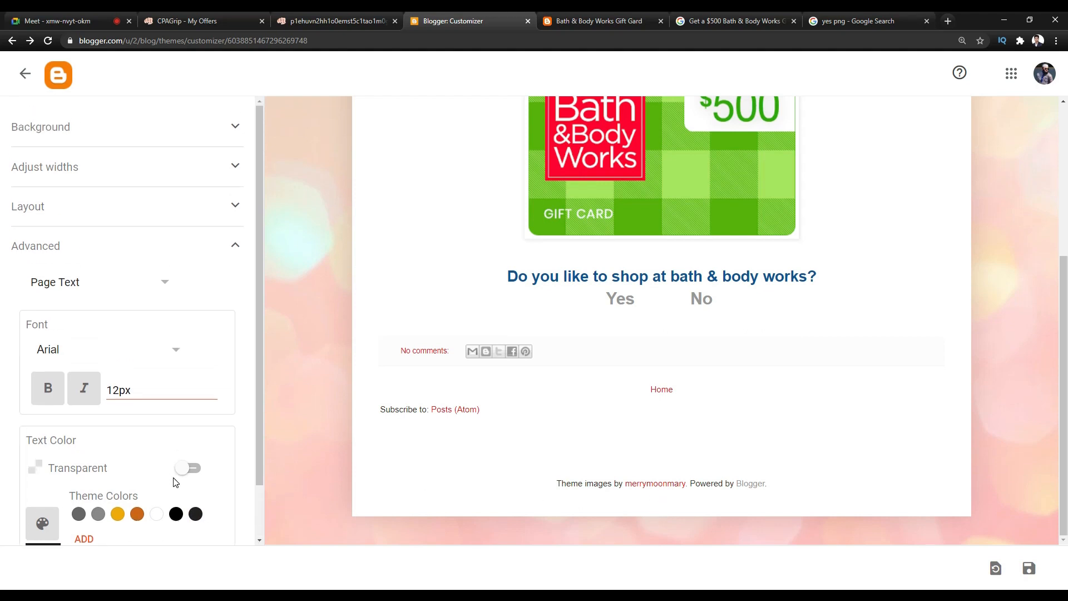
# Try the Impact font for the page text, and restore Arial
pyautogui.click(123, 362)
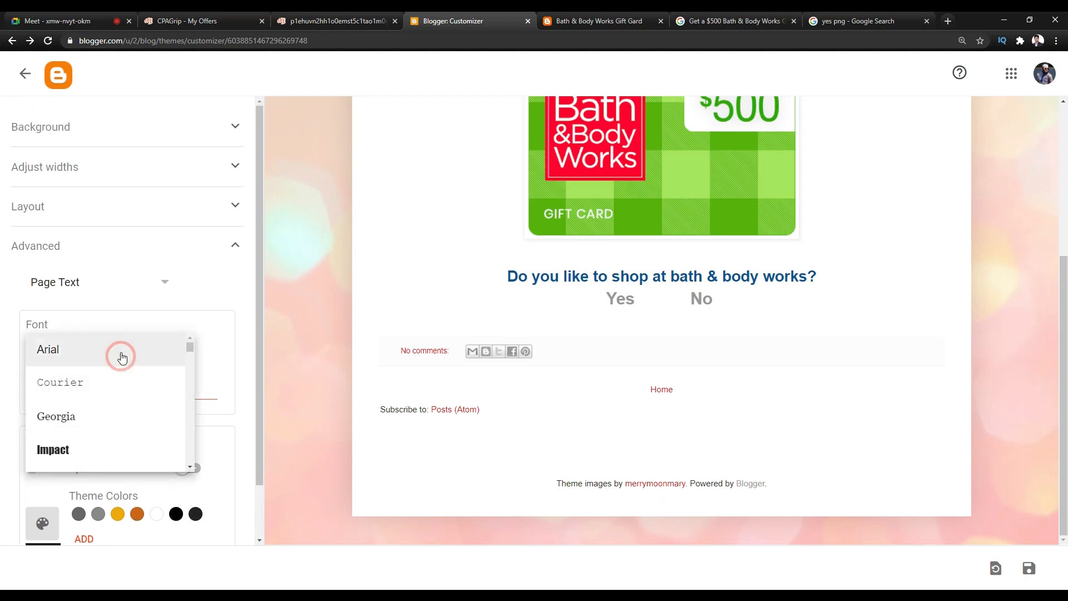
pyautogui.click(65, 453)
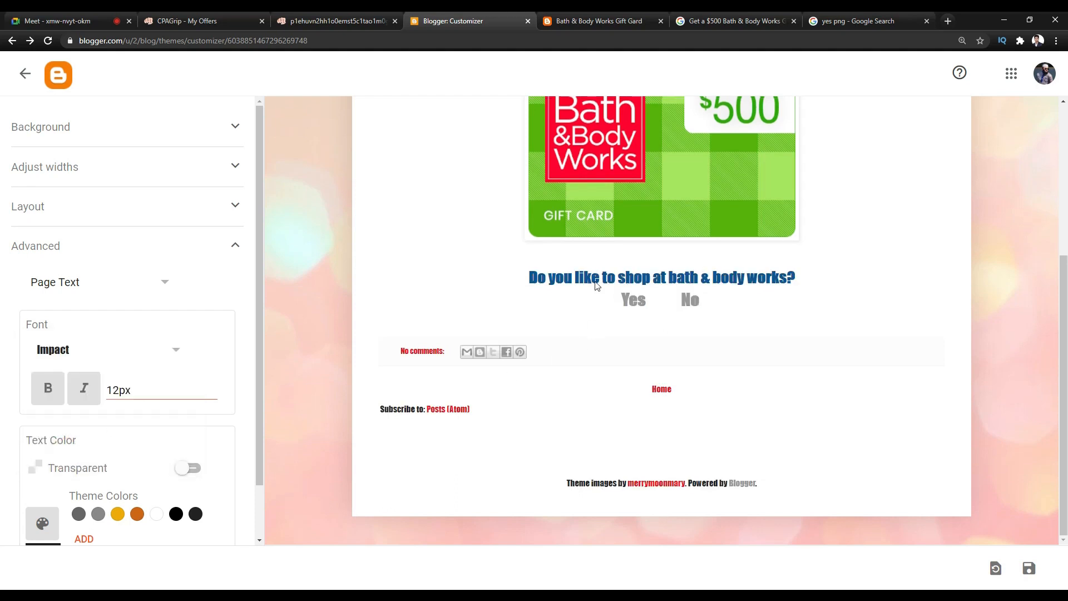
pyautogui.scroll(5, 595, 285)
pyautogui.scroll(-5, 477, 279)
pyautogui.click(69, 361)
pyautogui.click(67, 351)
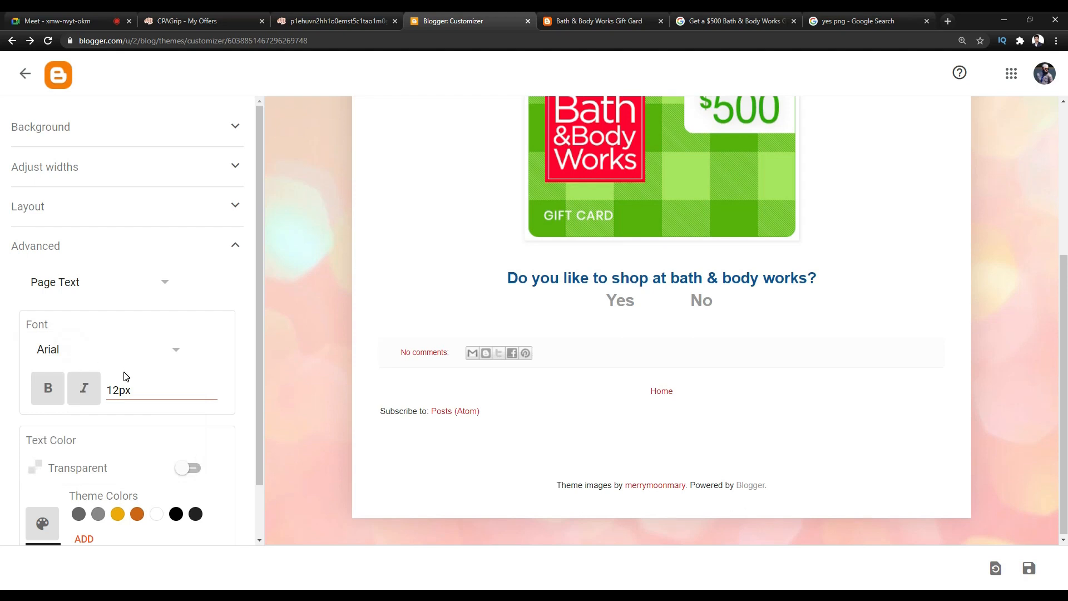
# Save the customizer settings to the blog, and reload the live post to review its layout
pyautogui.click(997, 569)
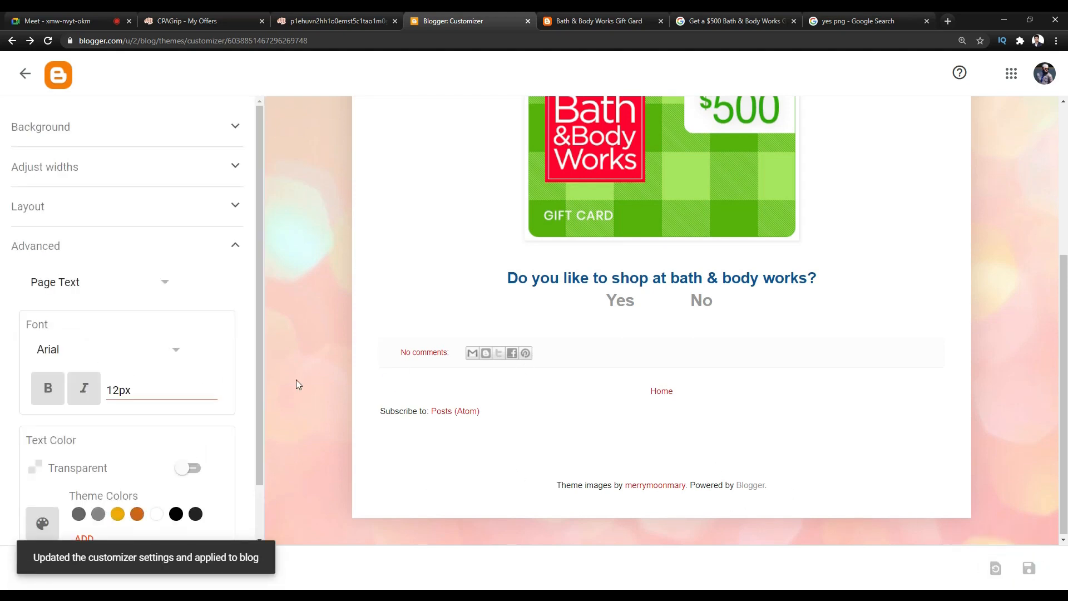
pyautogui.click(599, 22)
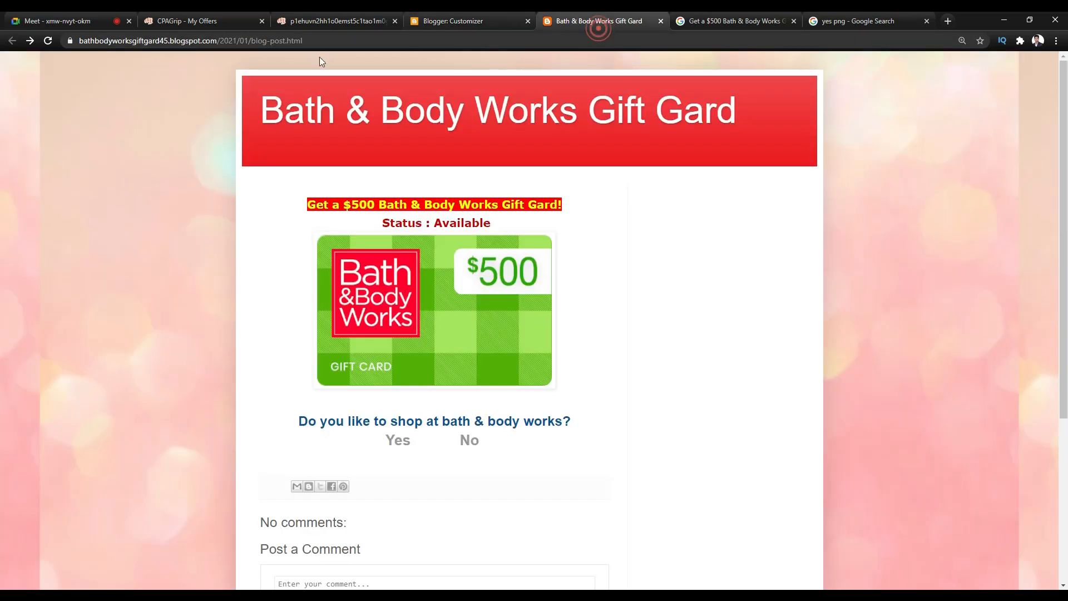
pyautogui.click(45, 44)
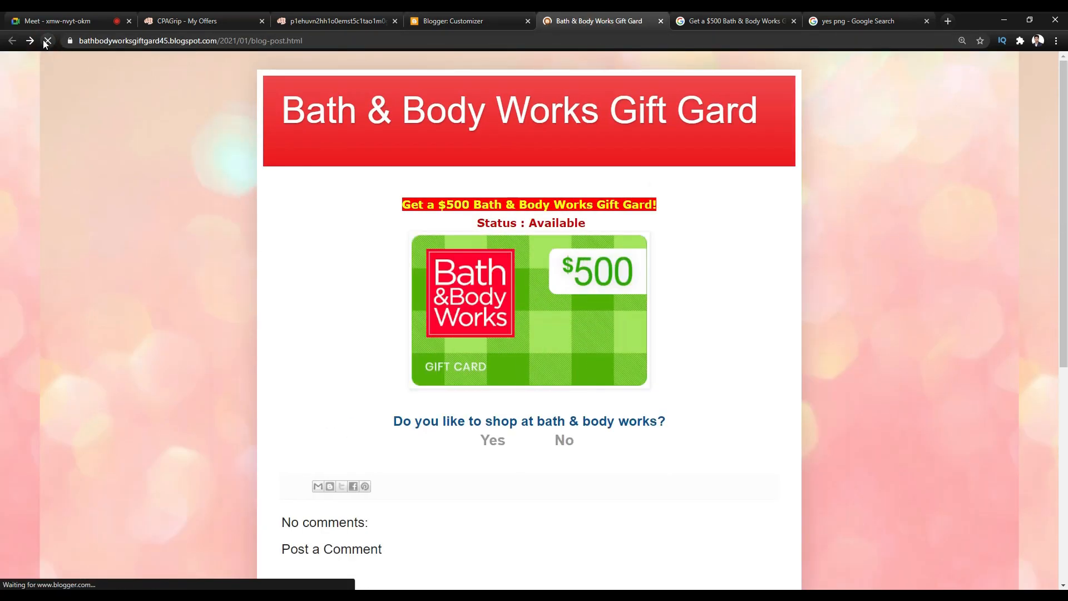
pyautogui.scroll(-5, 675, 389)
pyautogui.scroll(5, 662, 334)
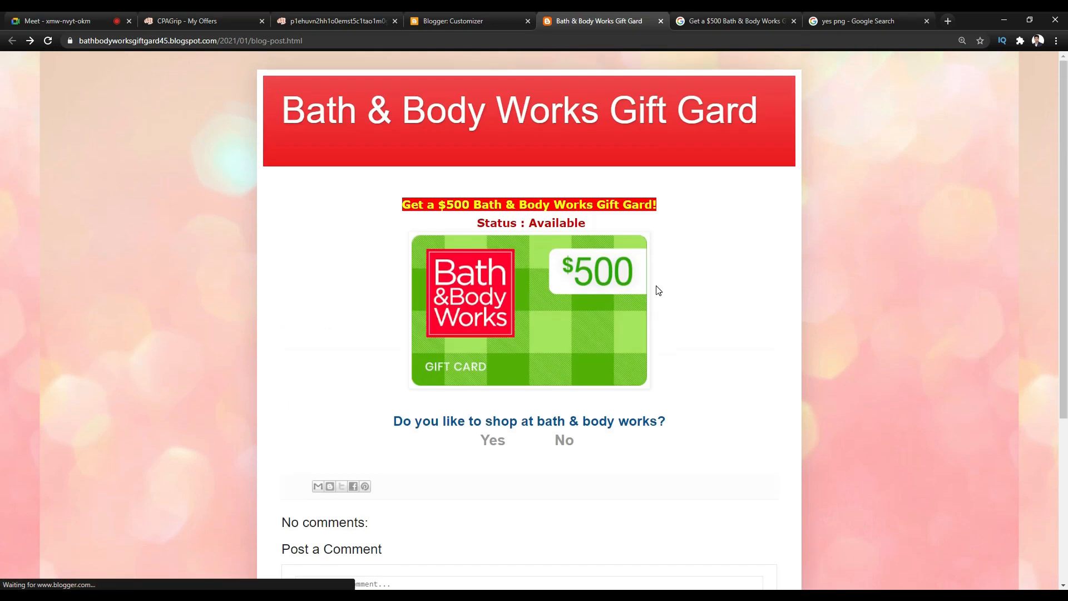
pyautogui.scroll(-5, 659, 288)
pyautogui.scroll(4, 662, 277)
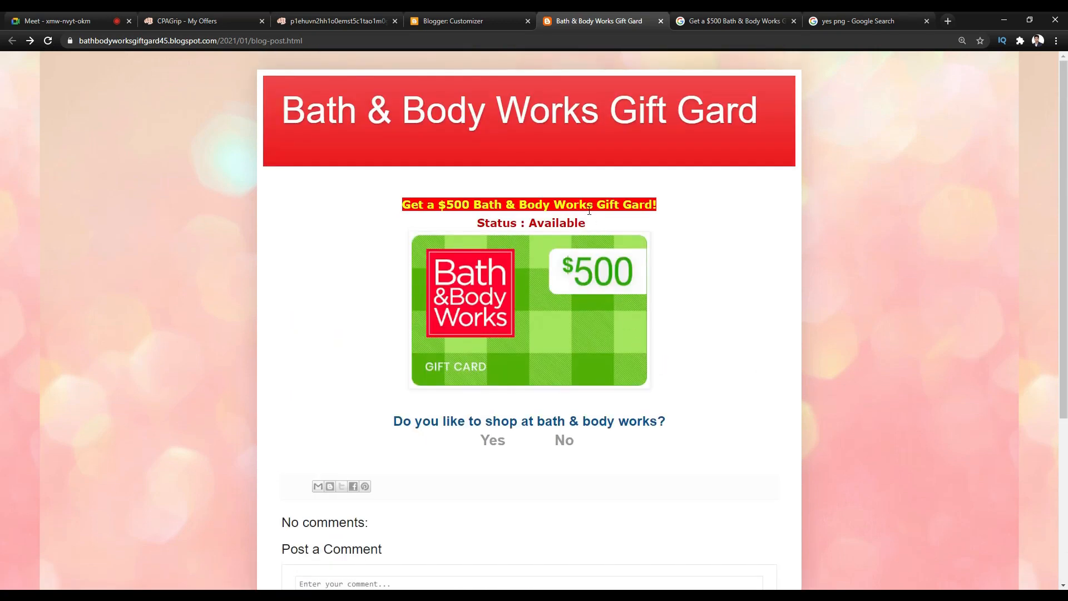
pyautogui.scroll(-5, 562, 234)
pyautogui.scroll(5, 569, 324)
# Leave the theme customizer and open the published Bath & Body Works gift card post for editing
pyautogui.click(512, 13)
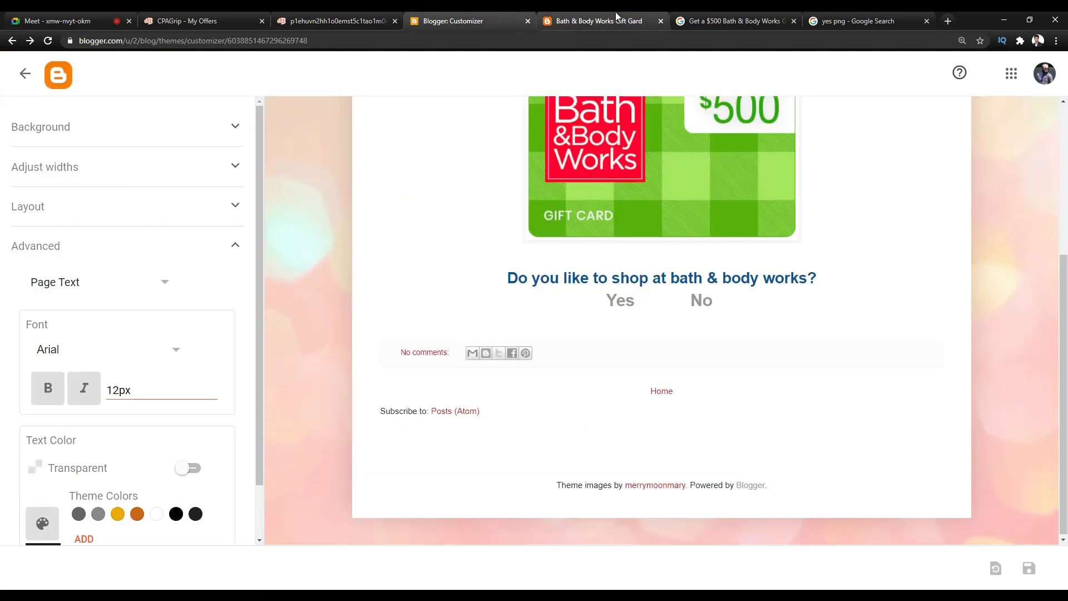
pyautogui.click(615, 17)
pyautogui.click(511, 12)
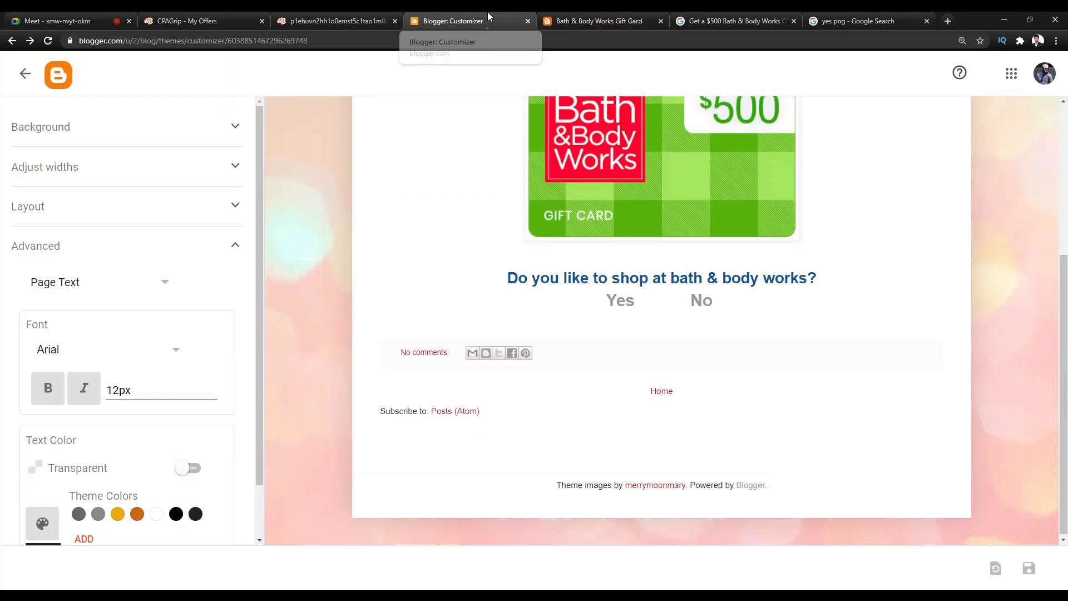
pyautogui.click(357, 14)
pyautogui.click(450, 13)
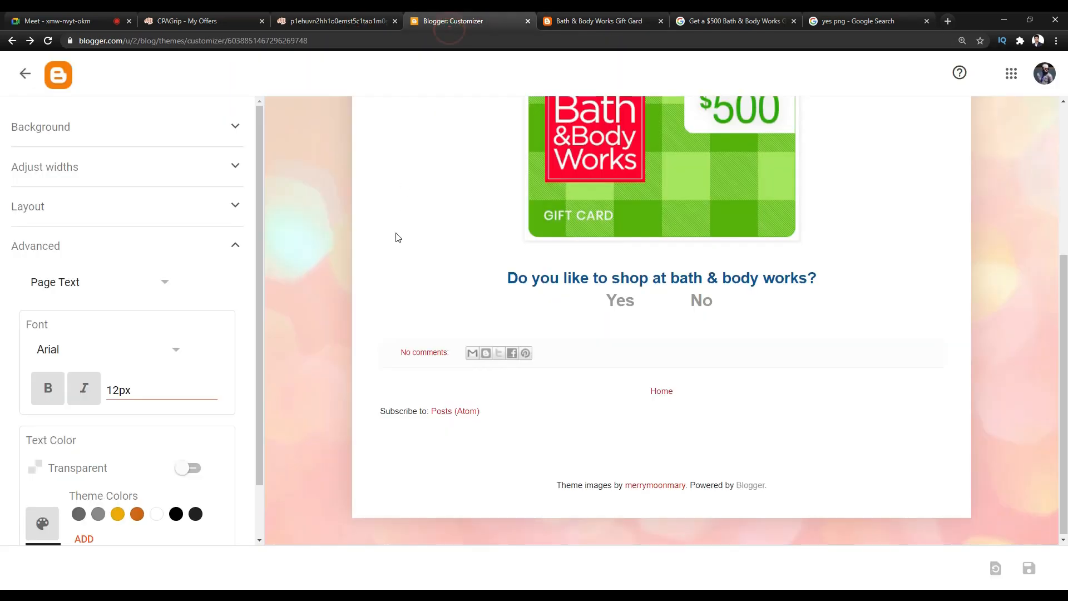
pyautogui.click(25, 73)
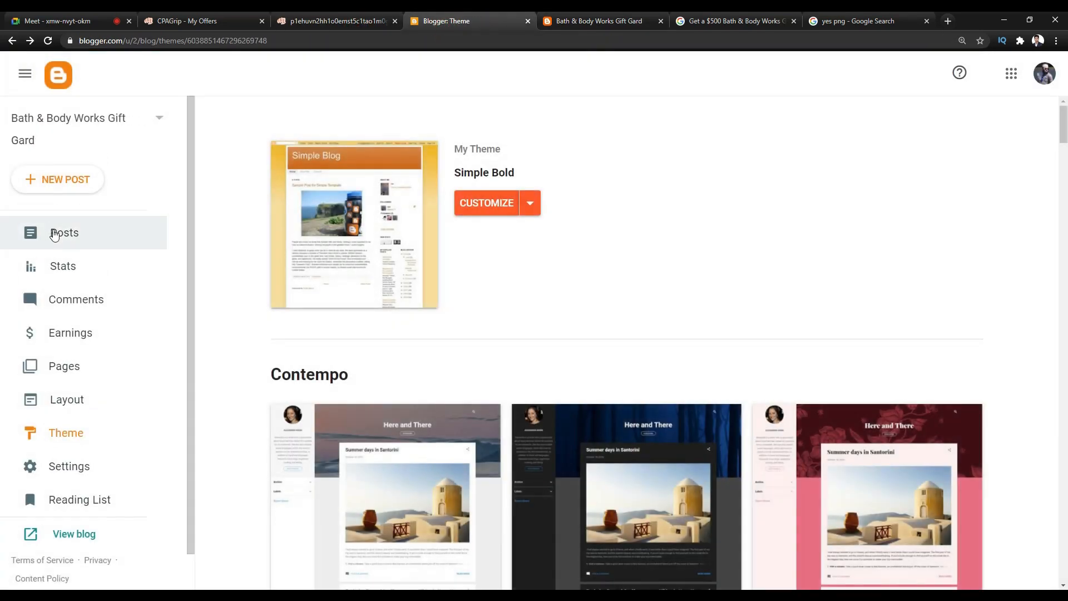
pyautogui.click(63, 221)
pyautogui.click(608, 21)
pyautogui.click(477, 21)
pyautogui.click(472, 217)
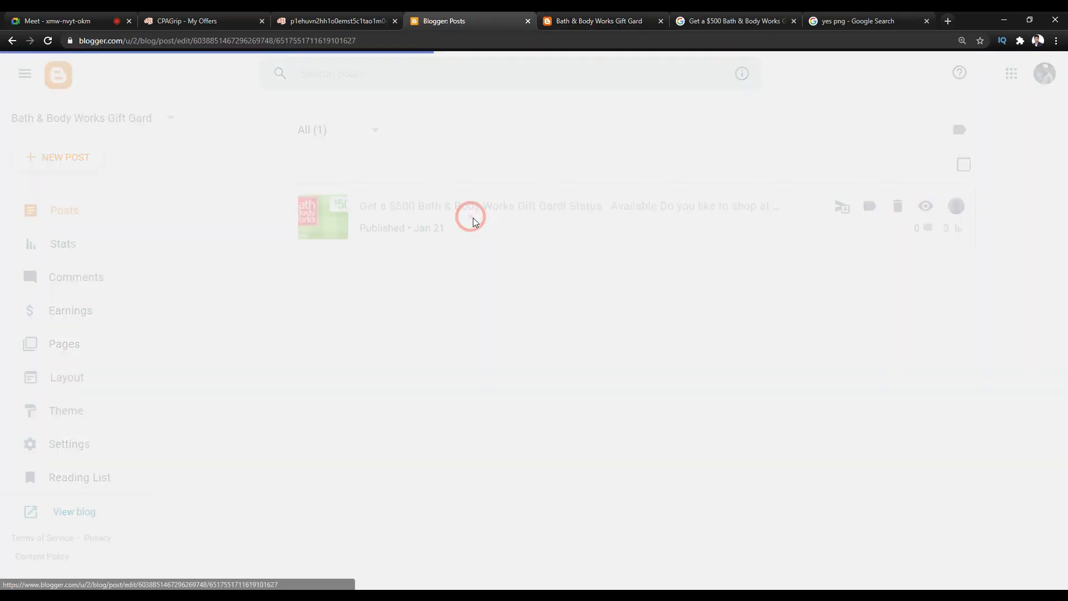
# Enlarge the headline "Get a $500 Bath & Body Works Gift Gard!" in Heading style, and update the post
pyautogui.tripleClick(451, 222)
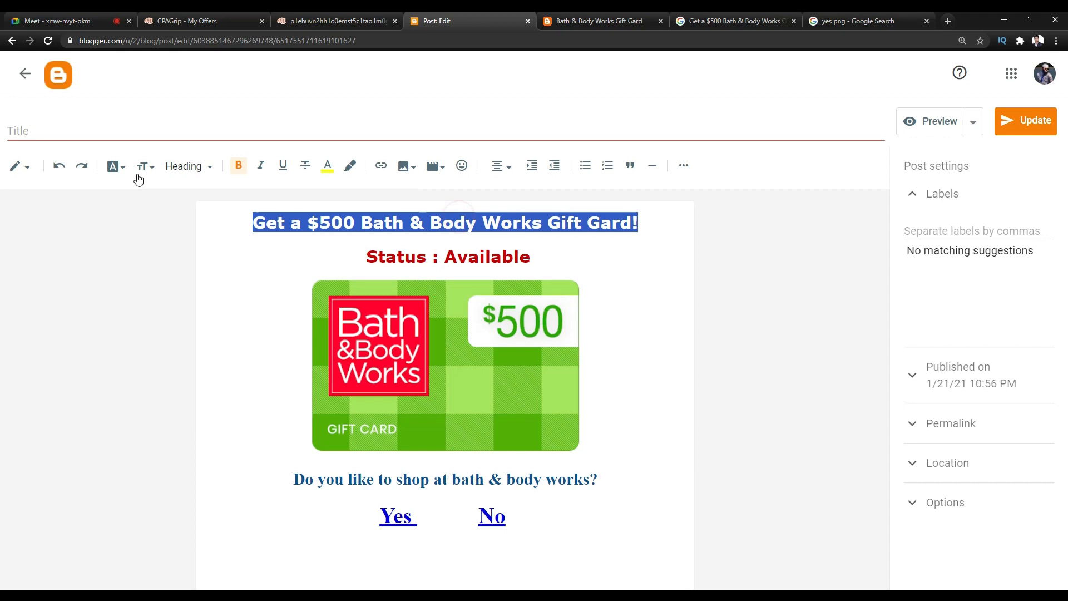
pyautogui.click(180, 167)
pyautogui.click(178, 223)
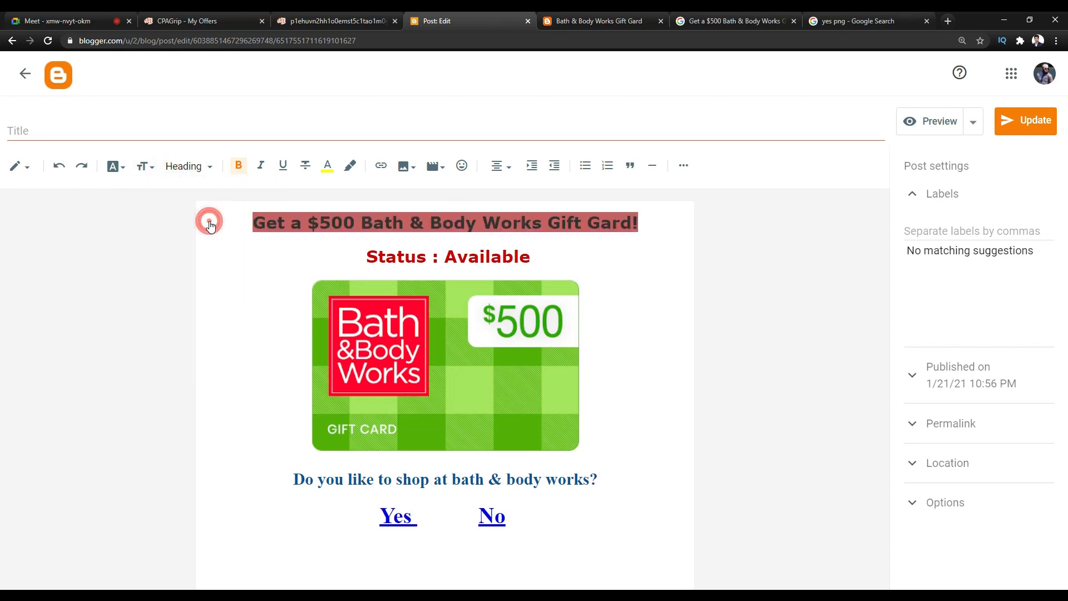
pyautogui.click(146, 170)
pyautogui.click(157, 337)
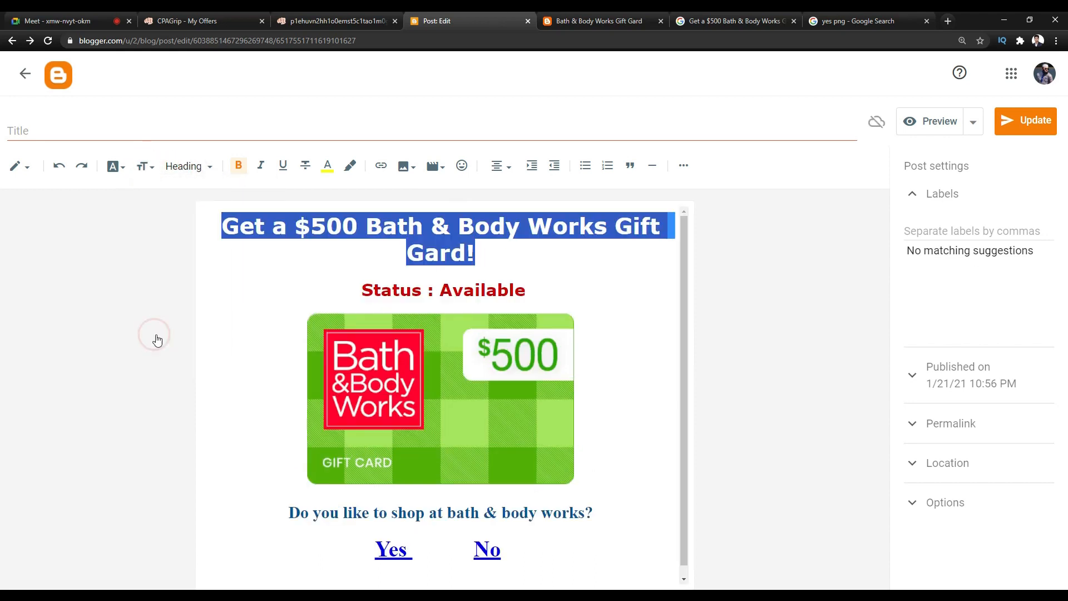
pyautogui.click(1025, 121)
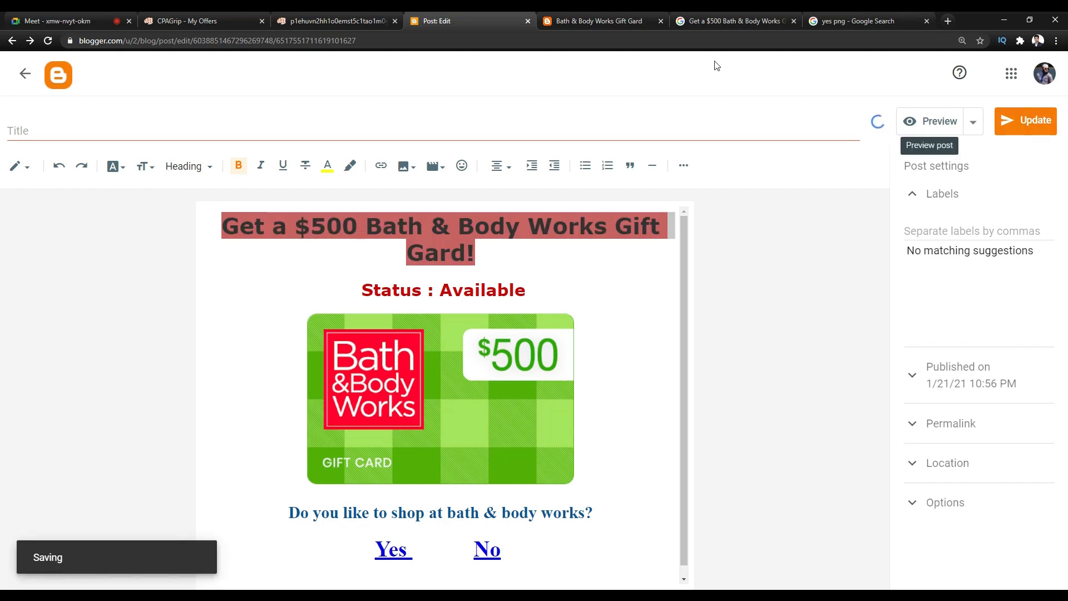
# Reload the live post to check the headline size, and test the offer link on the gift card image
pyautogui.click(609, 22)
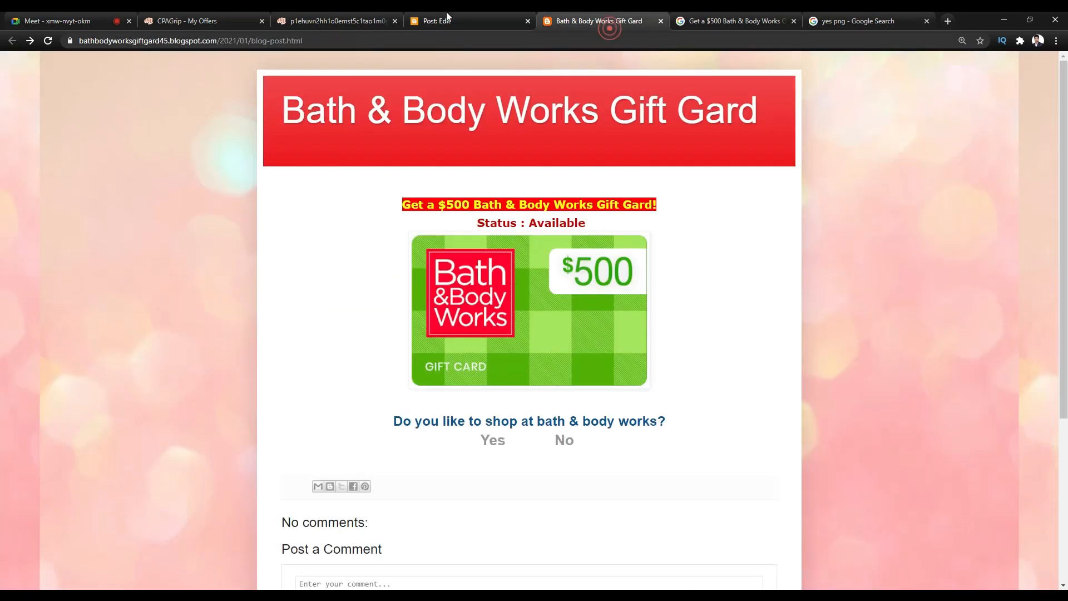
pyautogui.click(47, 46)
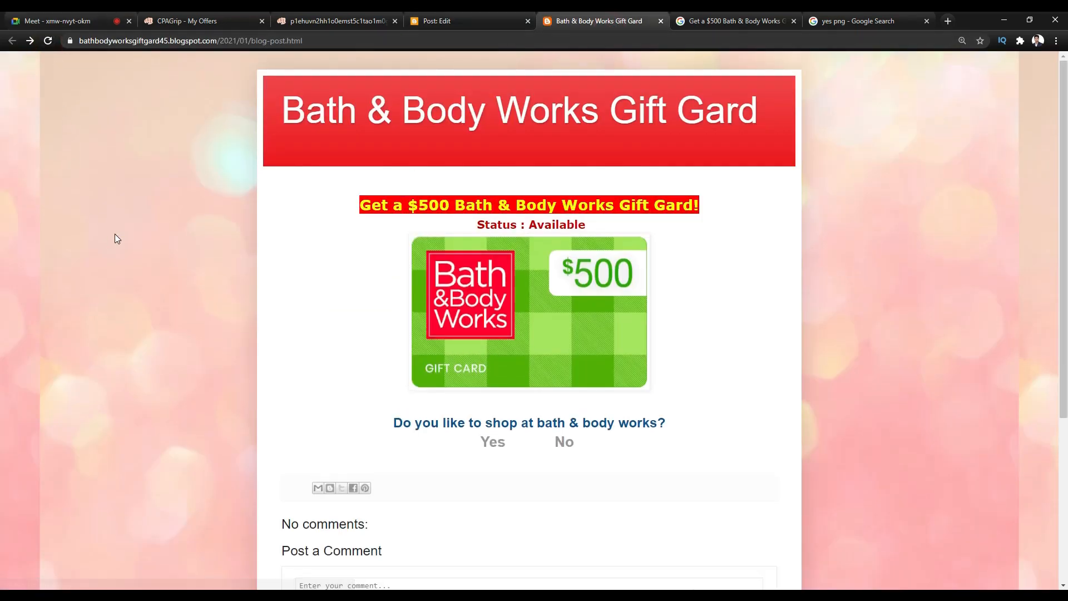
pyautogui.click(689, 241)
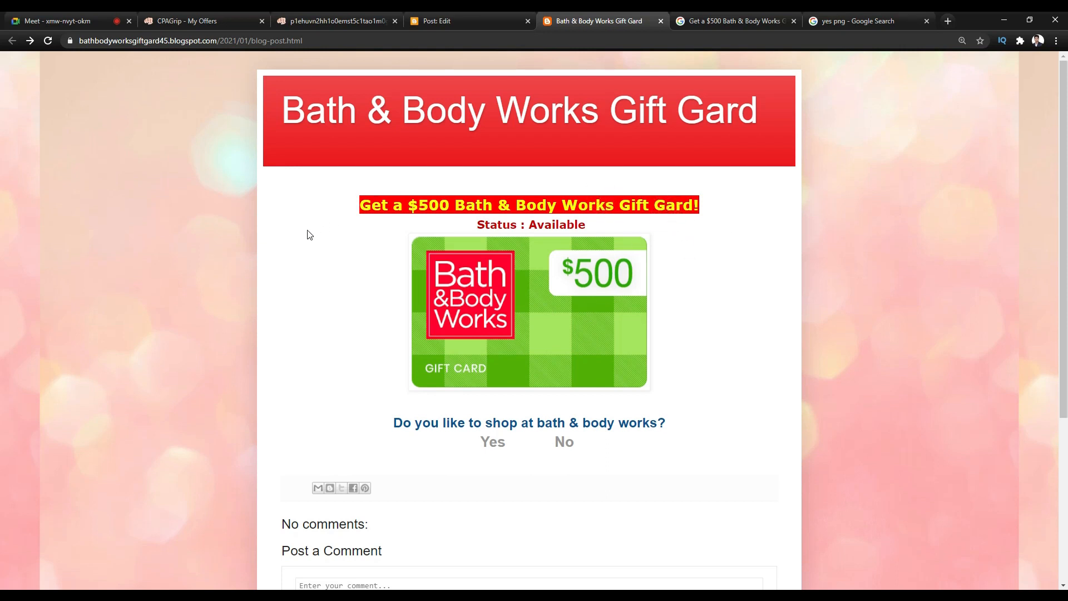
pyautogui.click(550, 207)
pyautogui.scroll(-3, 695, 199)
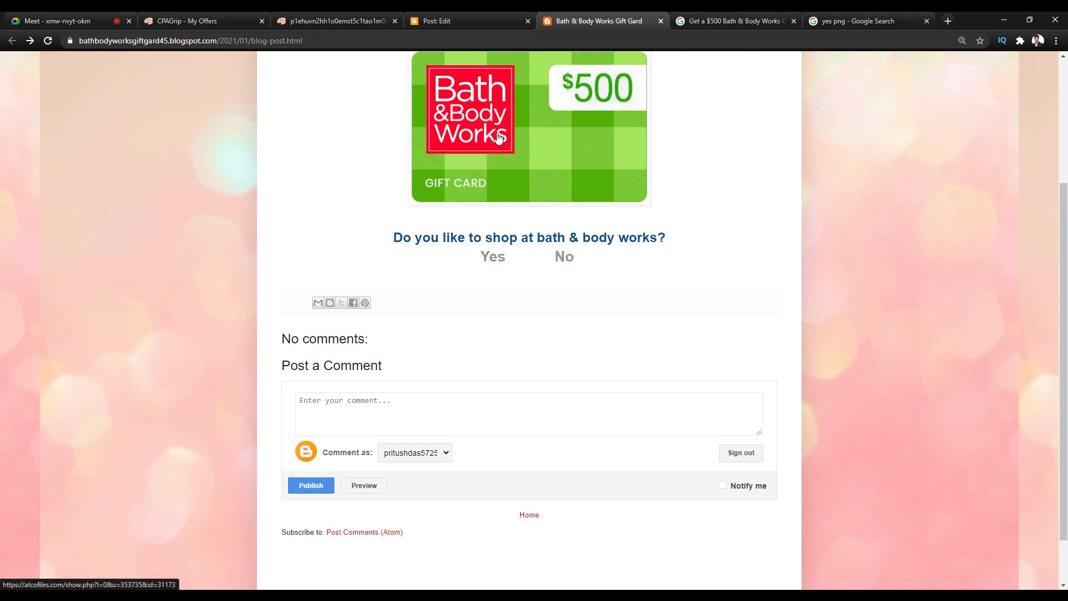
pyautogui.click(505, 111)
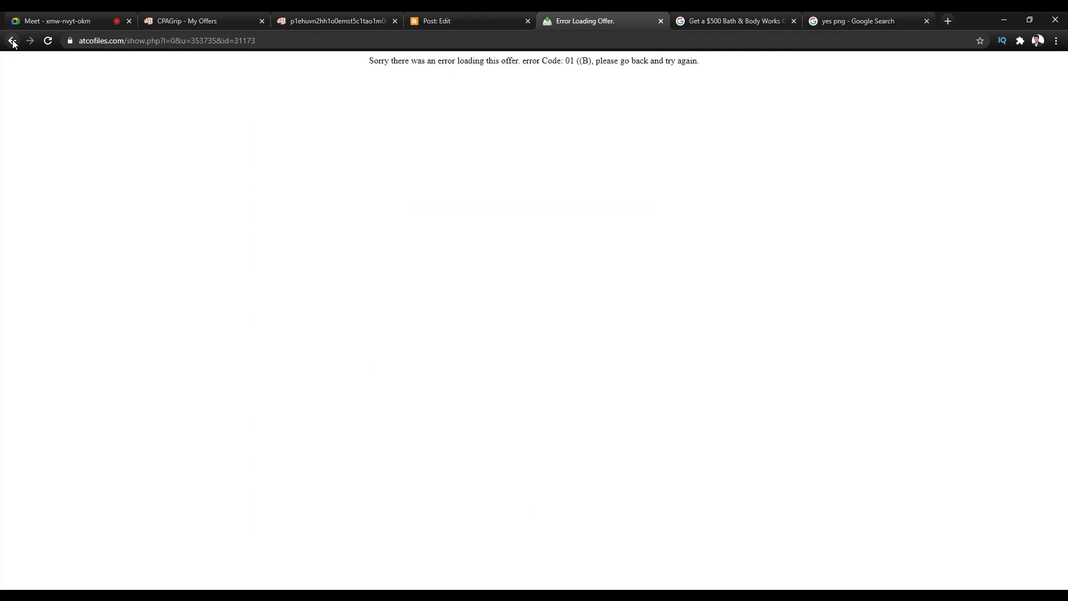
pyautogui.click(11, 40)
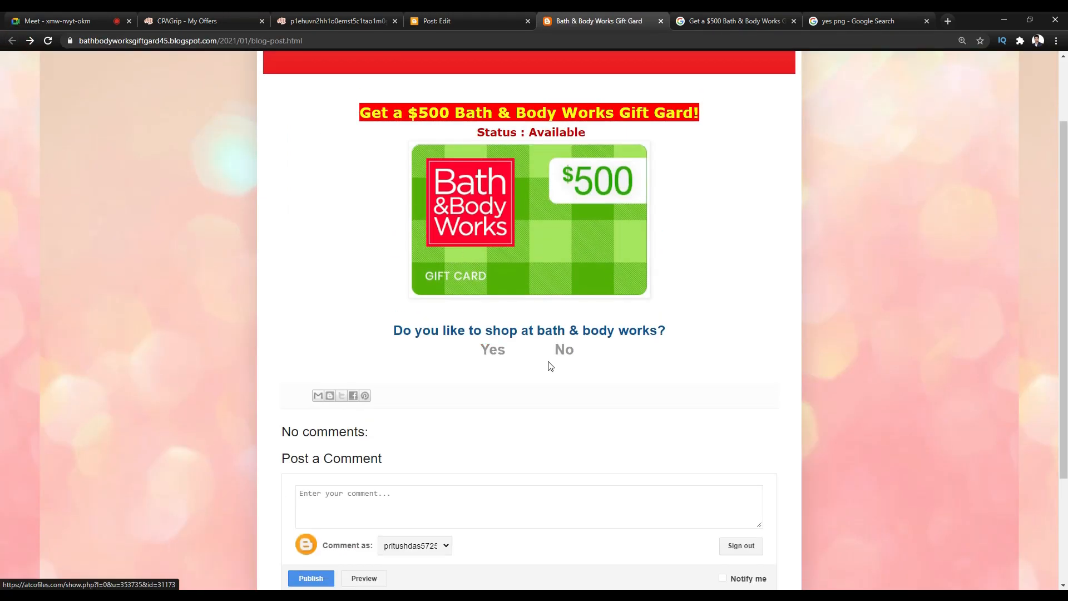
# In the post editor, try to add a link to the question "Do you like to shop at bath & body works?"
pyautogui.click(437, 21)
pyautogui.click(594, 291)
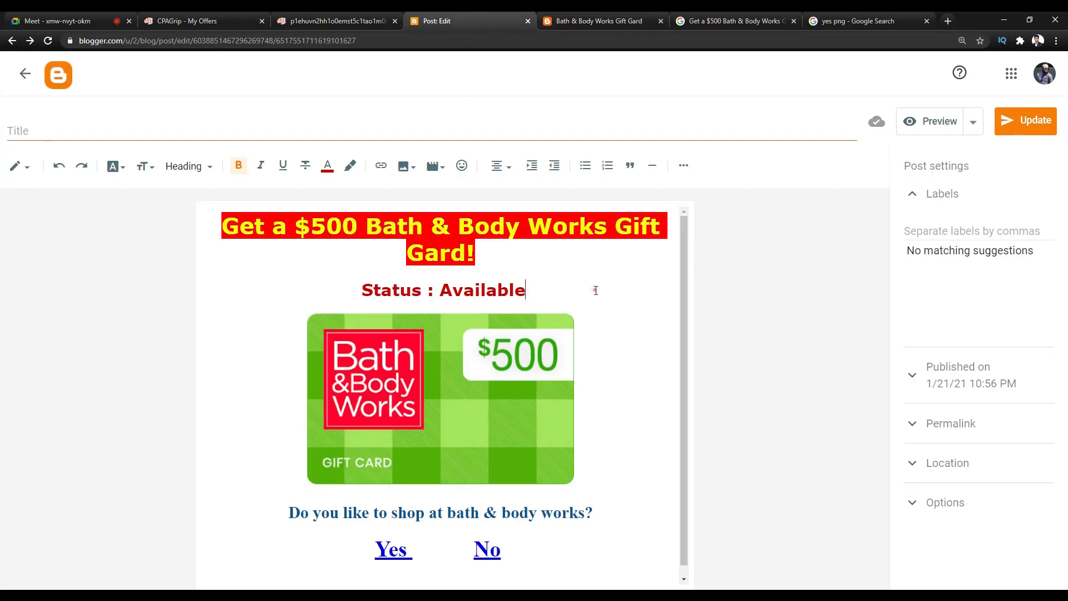
pyautogui.scroll(-1, 409, 547)
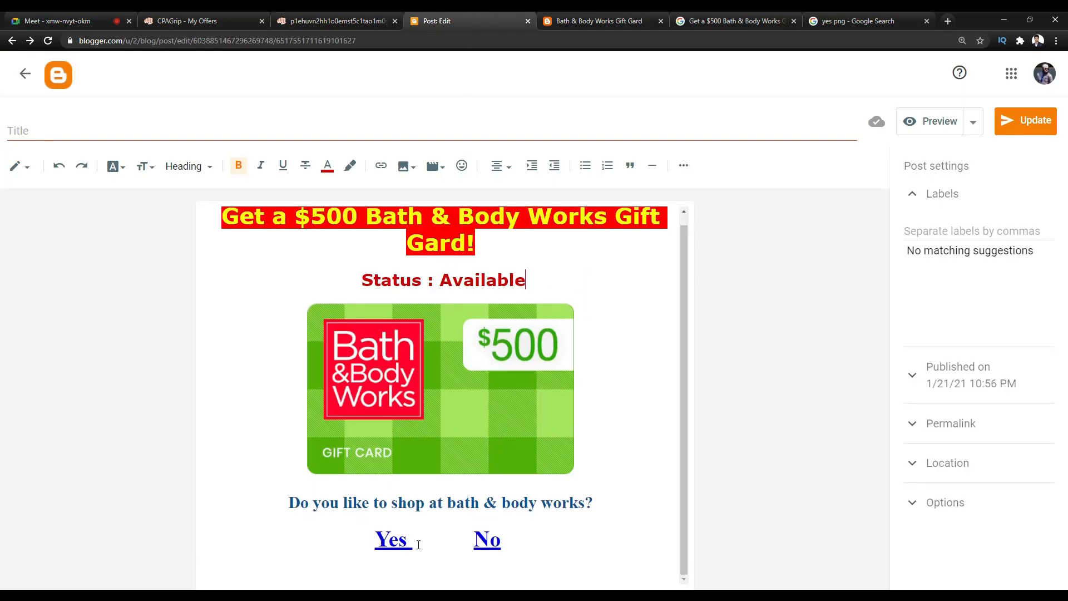
pyautogui.doubleClick(406, 541)
pyautogui.doubleClick(478, 538)
pyautogui.click(497, 535)
pyautogui.click(407, 537)
pyautogui.moveTo(615, 502); pyautogui.dragTo(542, 488)
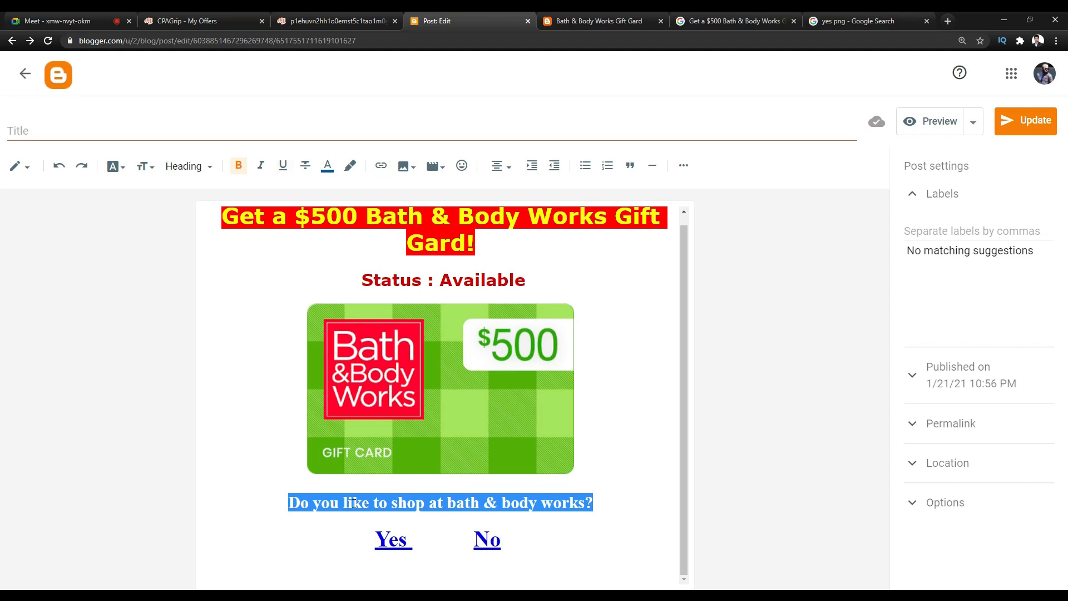
pyautogui.click(381, 169)
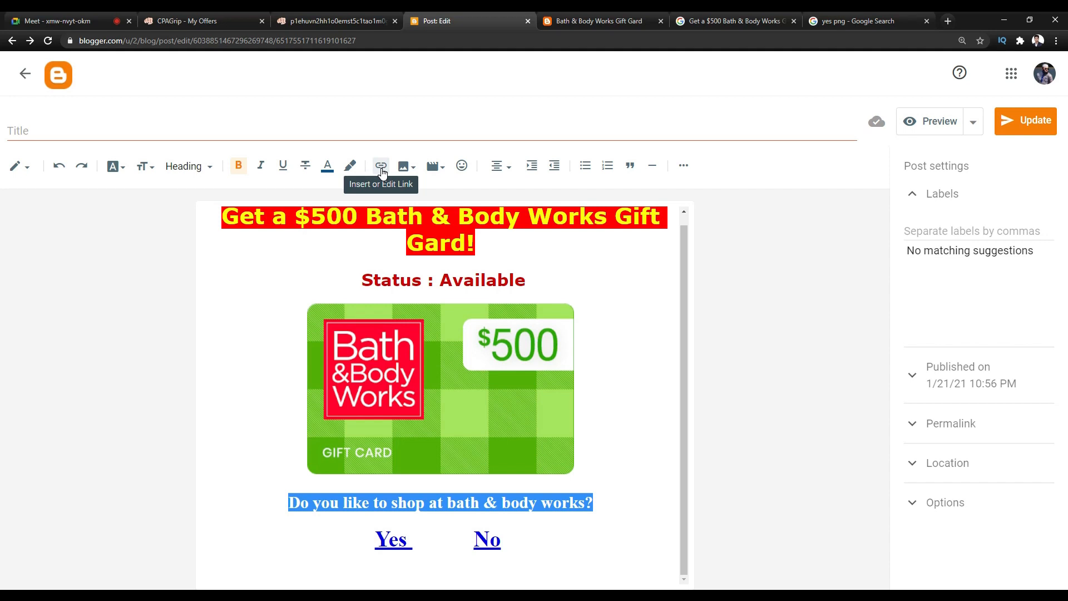
pyautogui.click(381, 169)
pyautogui.click(464, 288)
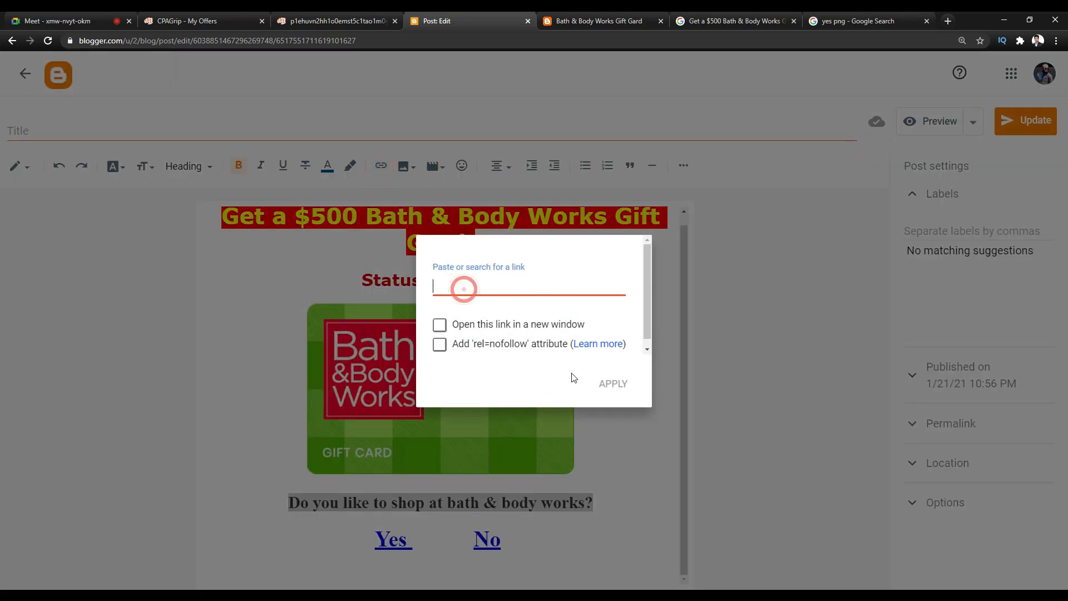
# Copy the atcofiles.com link of the $500 Bath & Body Works offer from CPAGrip, and return to the post editor
pyautogui.click(230, 29)
pyautogui.click(522, 317)
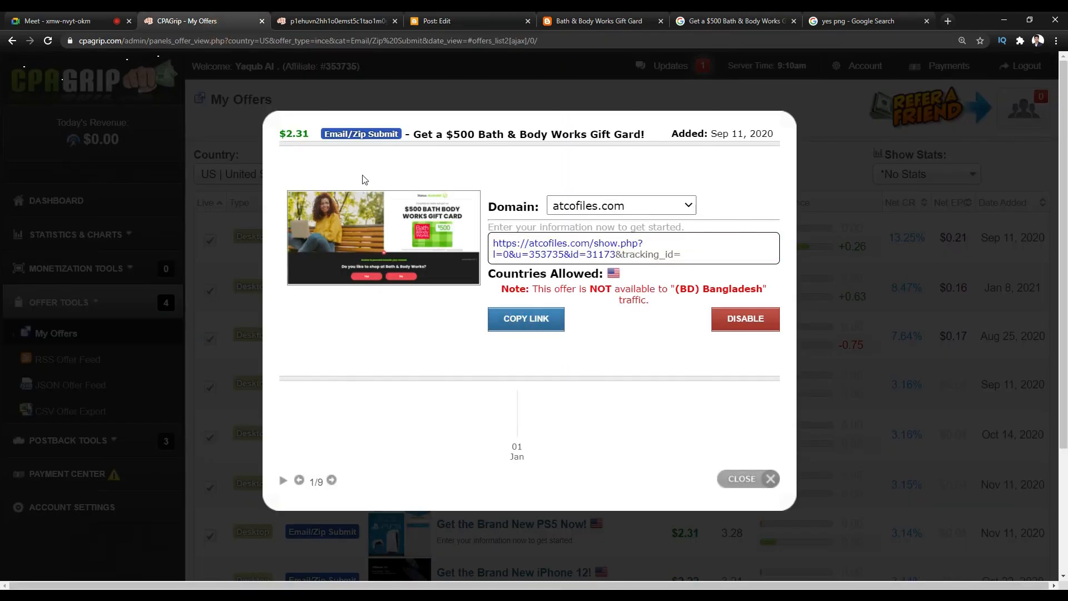
pyautogui.click(531, 322)
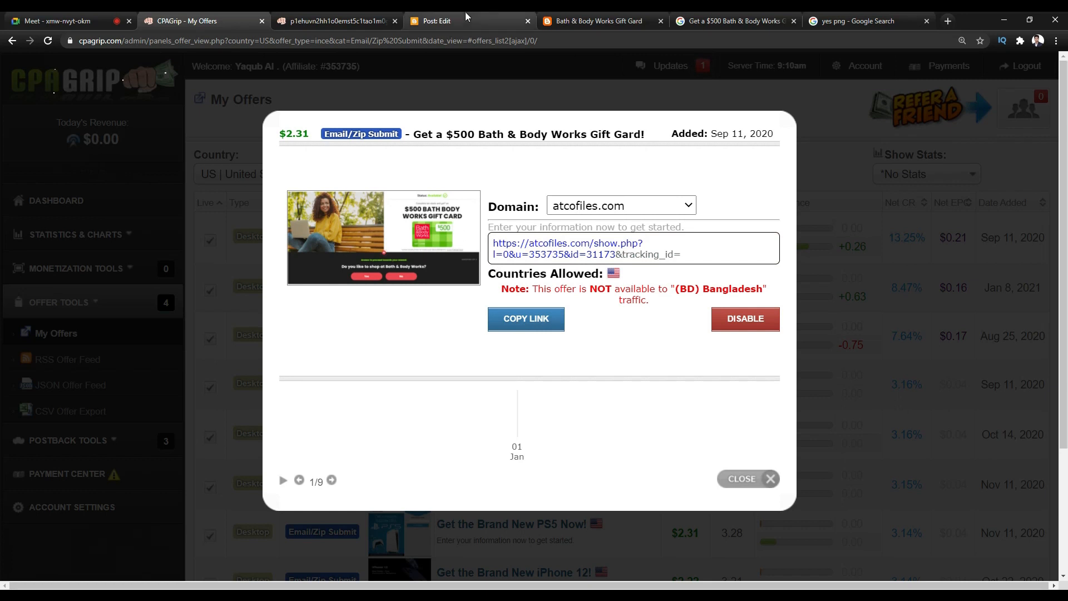
pyautogui.click(465, 17)
# Look over the live post's header, headline and gift card image
pyautogui.click(126, 22)
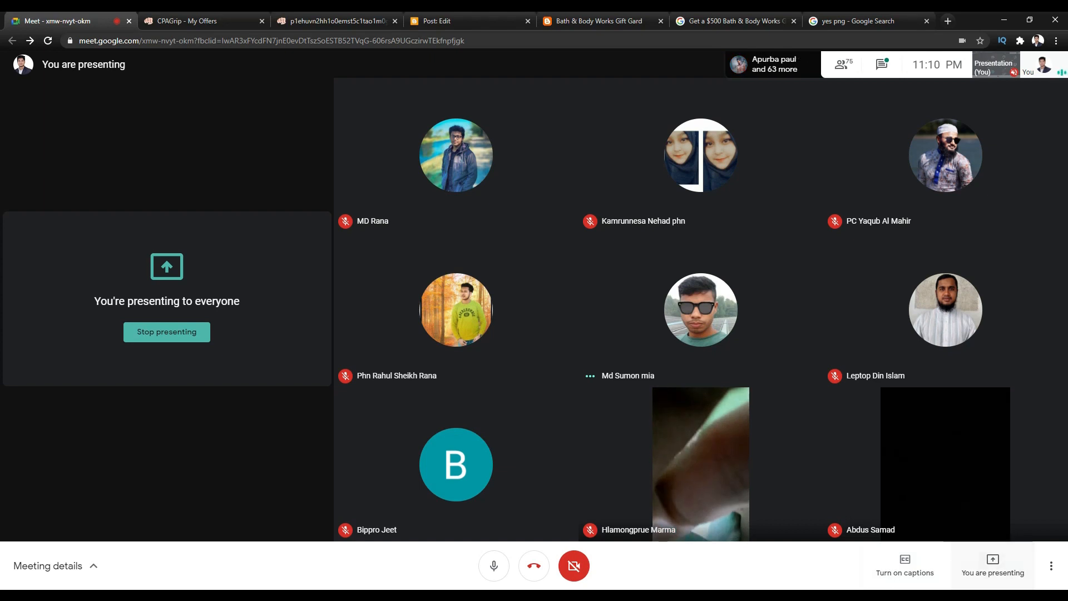
pyautogui.click(588, 19)
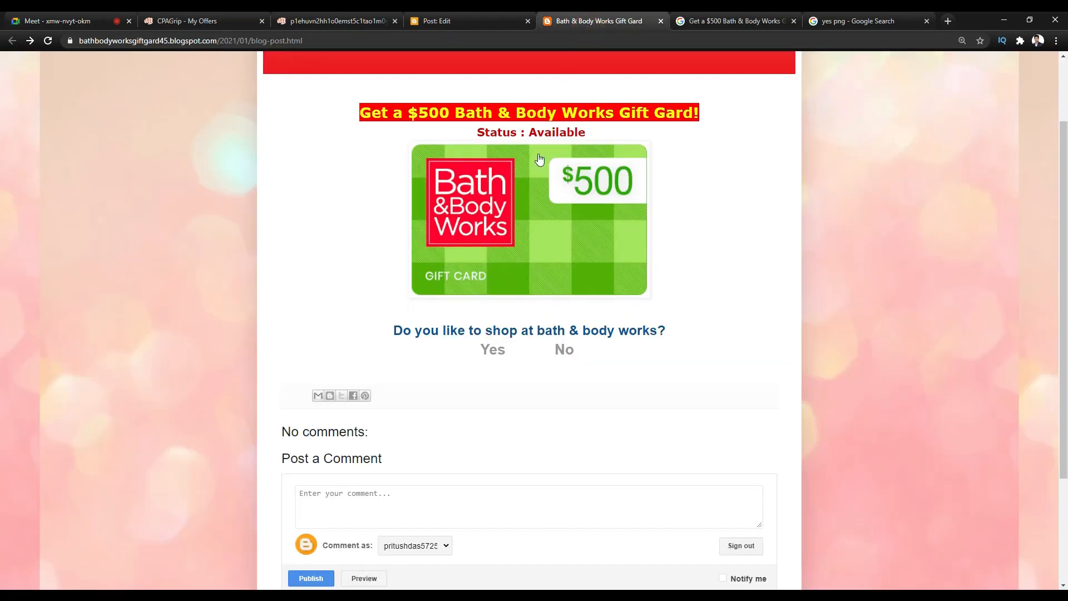
pyautogui.scroll(2, 384, 420)
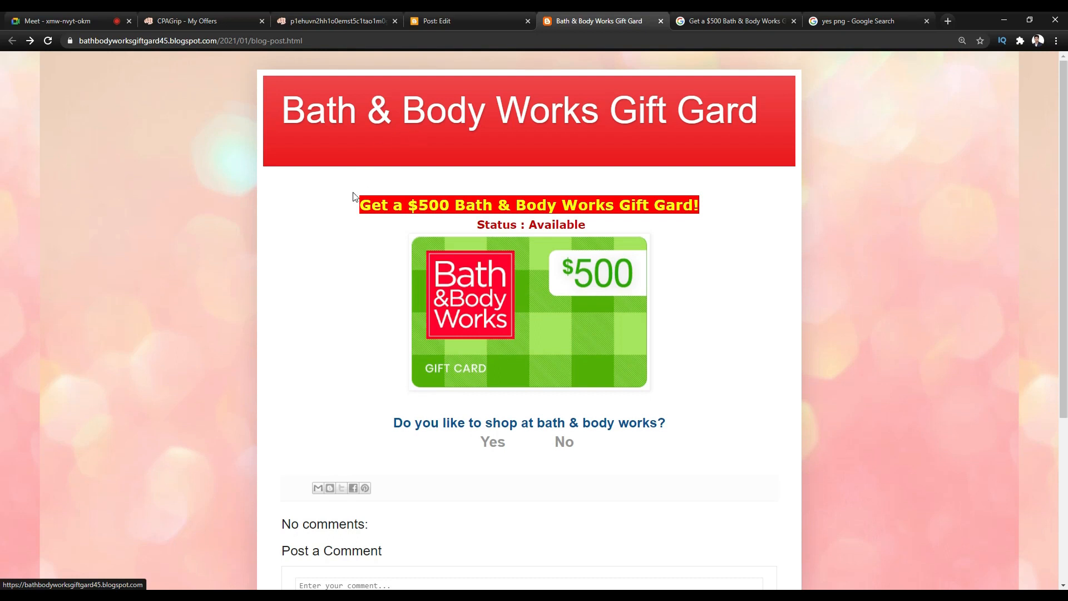
# In the post editor, dismiss the link dialog and give the headline "Get a $500 Bath & Body Works Gift Gard!" a custom light green text color
pyautogui.click(509, 21)
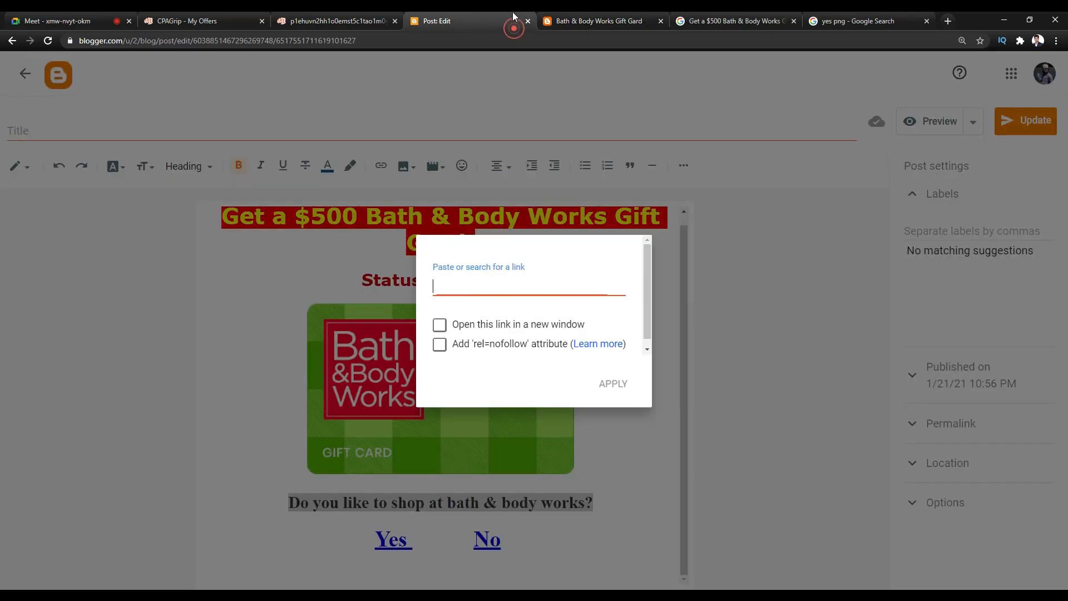
pyautogui.click(690, 398)
pyautogui.moveTo(500, 250); pyautogui.dragTo(222, 201)
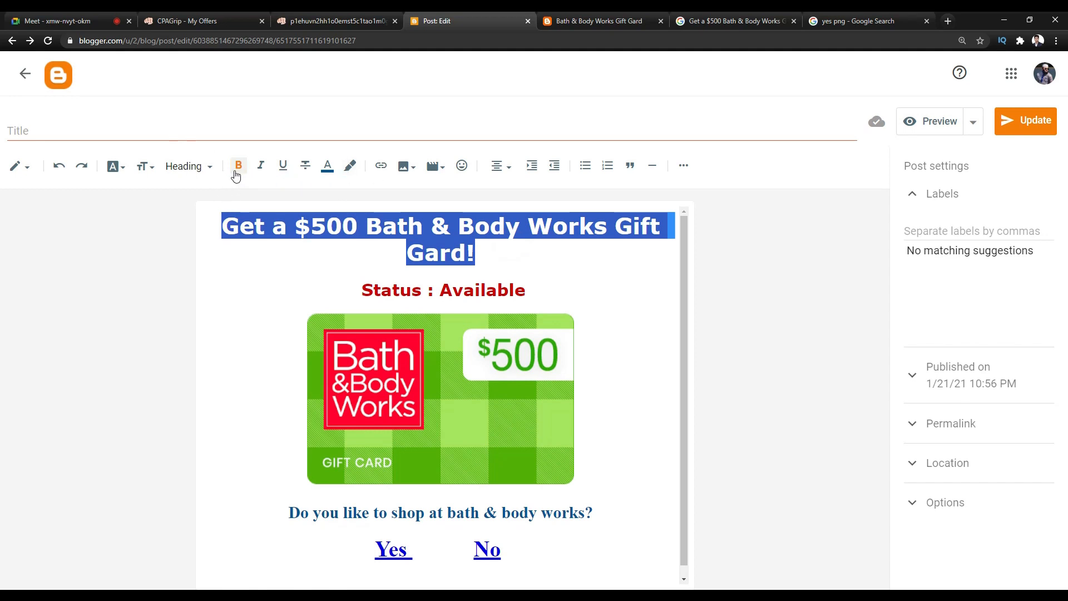
pyautogui.click(328, 164)
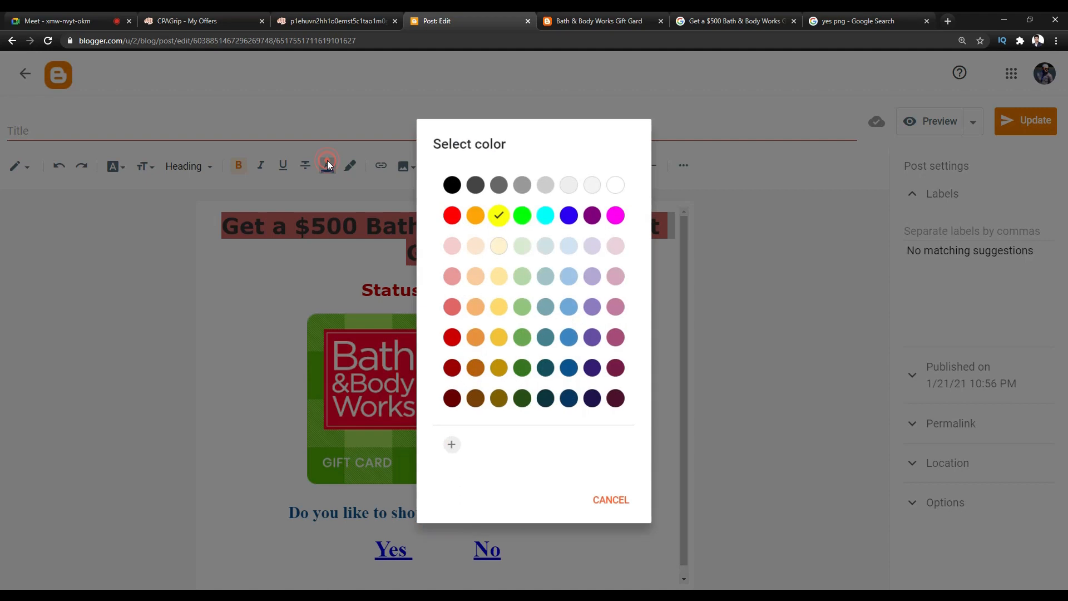
pyautogui.click(450, 444)
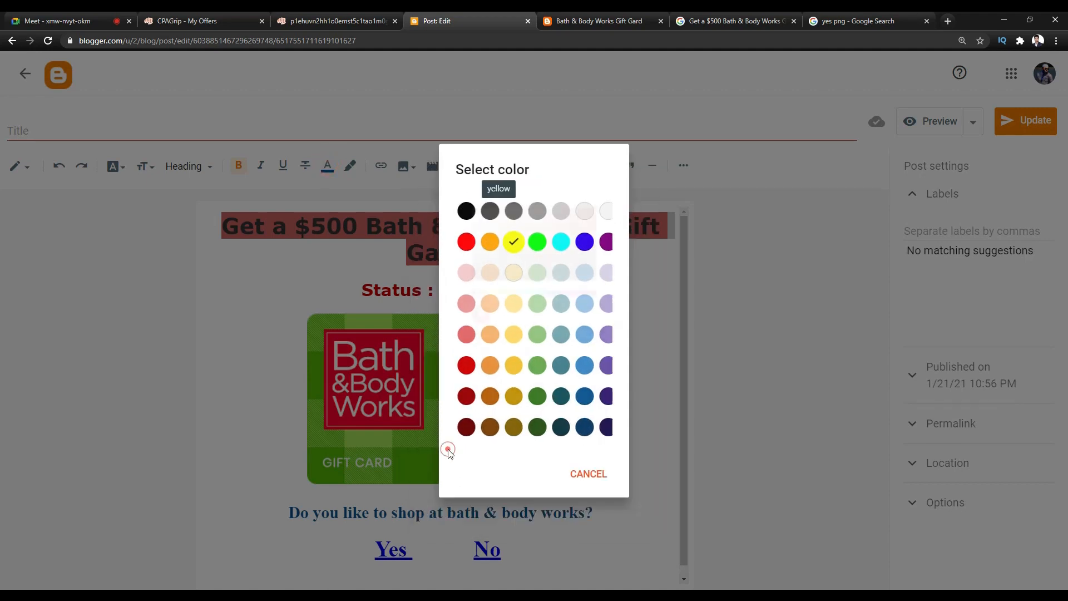
pyautogui.click(503, 294)
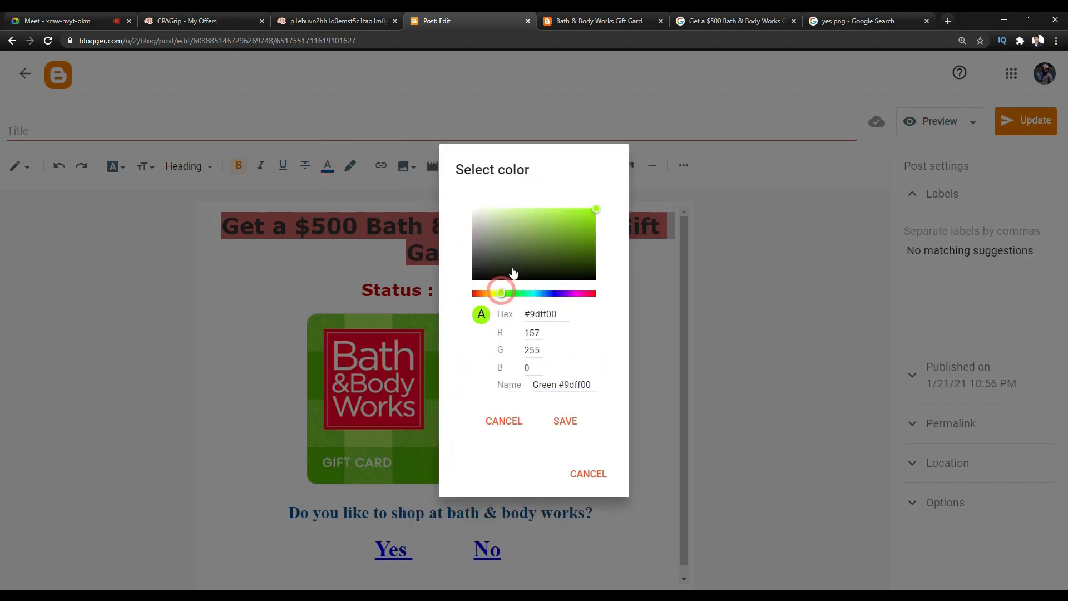
pyautogui.moveTo(539, 225); pyautogui.dragTo(561, 216)
pyautogui.click(563, 421)
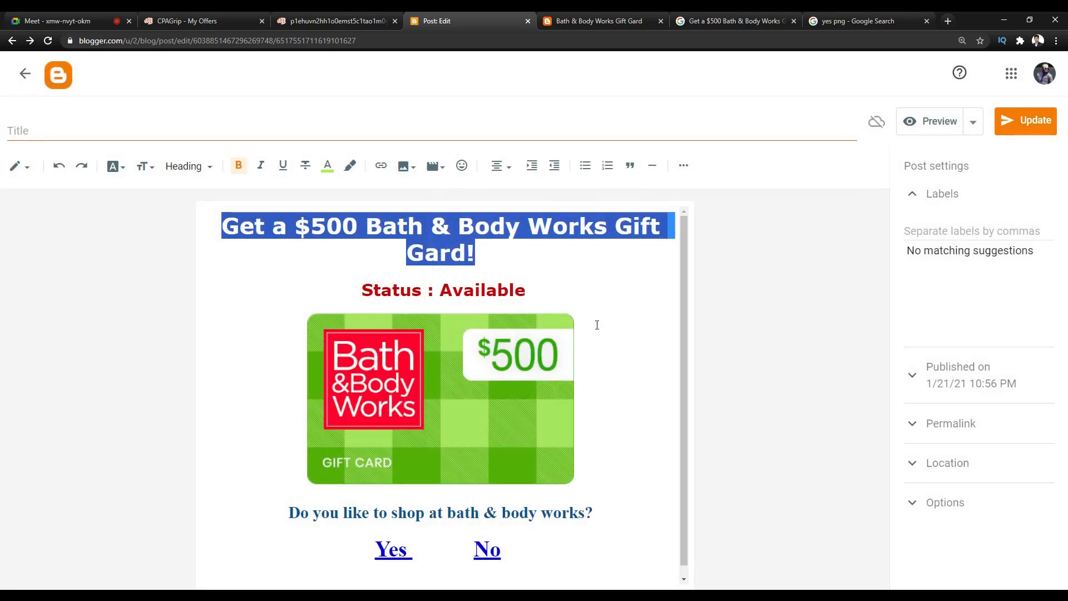
pyautogui.click(618, 282)
# Set the text color of the headline "Get a $500 Bath & Body Works Gift Gard!" to white
pyautogui.moveTo(518, 257); pyautogui.dragTo(232, 208)
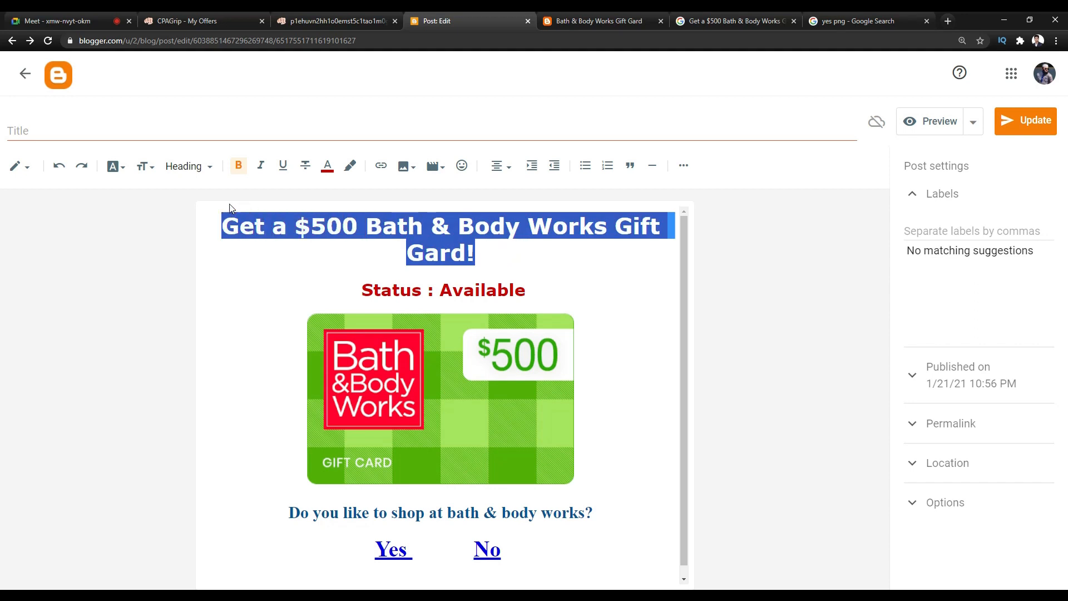
pyautogui.click(328, 166)
pyautogui.click(617, 184)
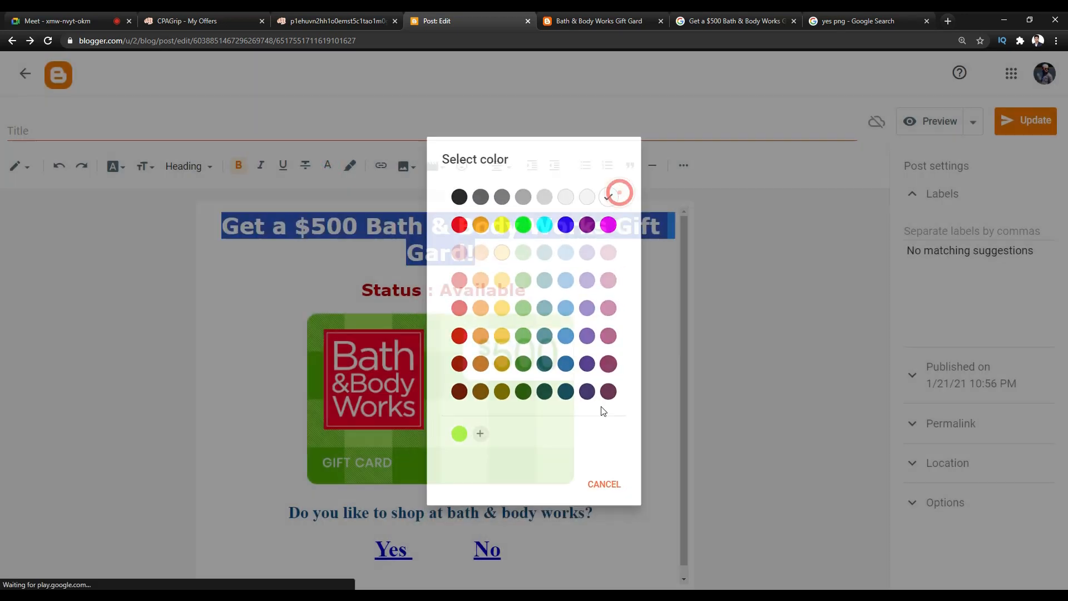
pyautogui.click(602, 294)
pyautogui.click(540, 260)
# Change the headline's highlight color to white
pyautogui.moveTo(505, 256); pyautogui.dragTo(222, 226)
pyautogui.click(349, 165)
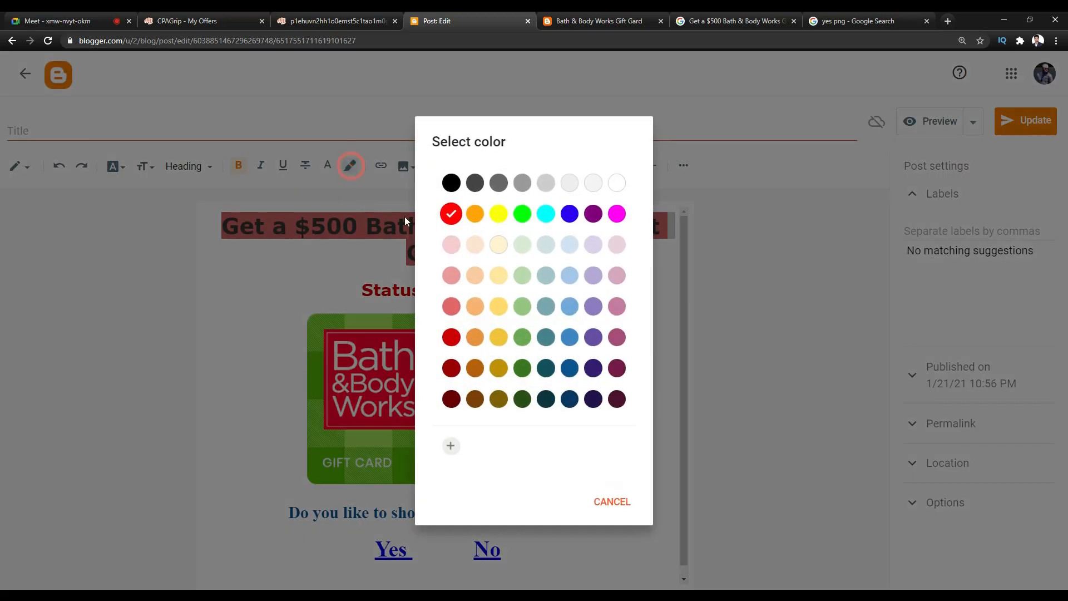
pyautogui.click(616, 183)
pyautogui.click(461, 268)
# Give the headline a medium green text color from the preset palette
pyautogui.moveTo(497, 254); pyautogui.dragTo(219, 216)
pyautogui.click(355, 166)
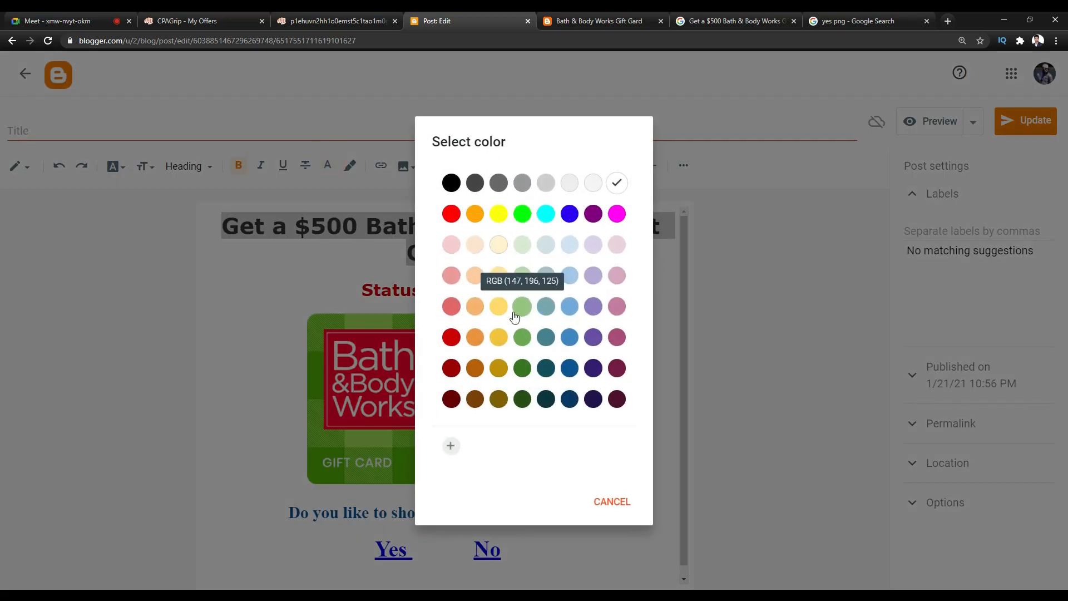
pyautogui.click(522, 336)
pyautogui.click(534, 297)
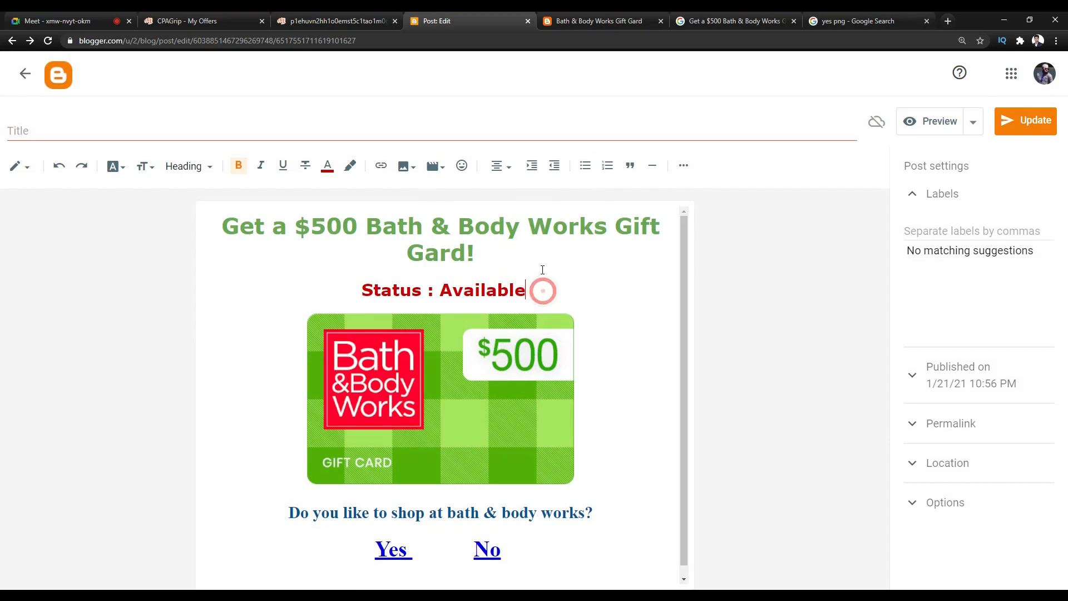
# Set the headline's text color to the custom green #52c84c
pyautogui.moveTo(508, 245); pyautogui.dragTo(220, 222)
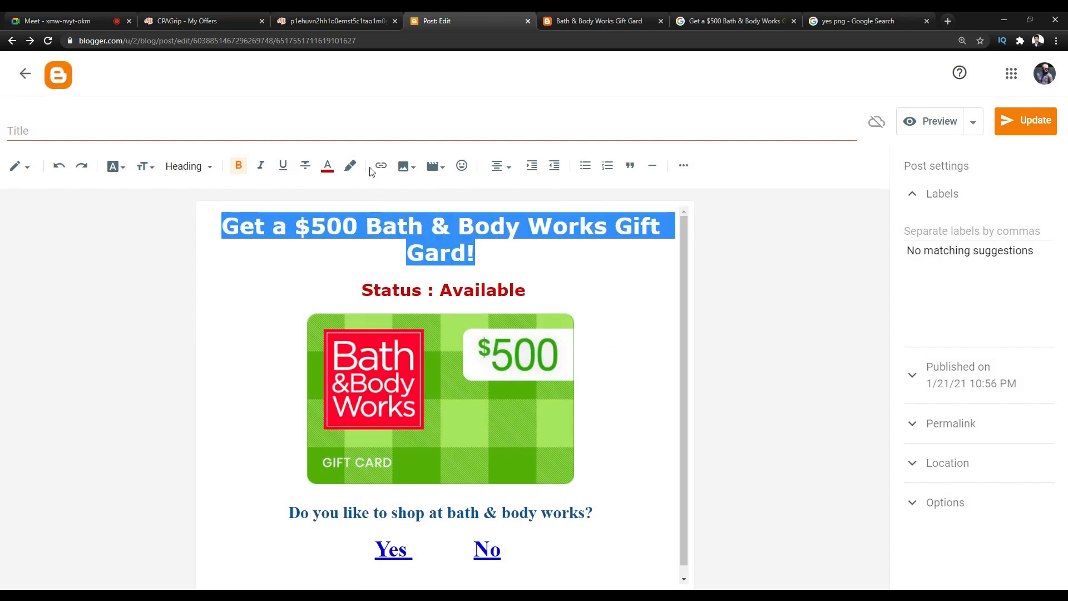
pyautogui.click(327, 166)
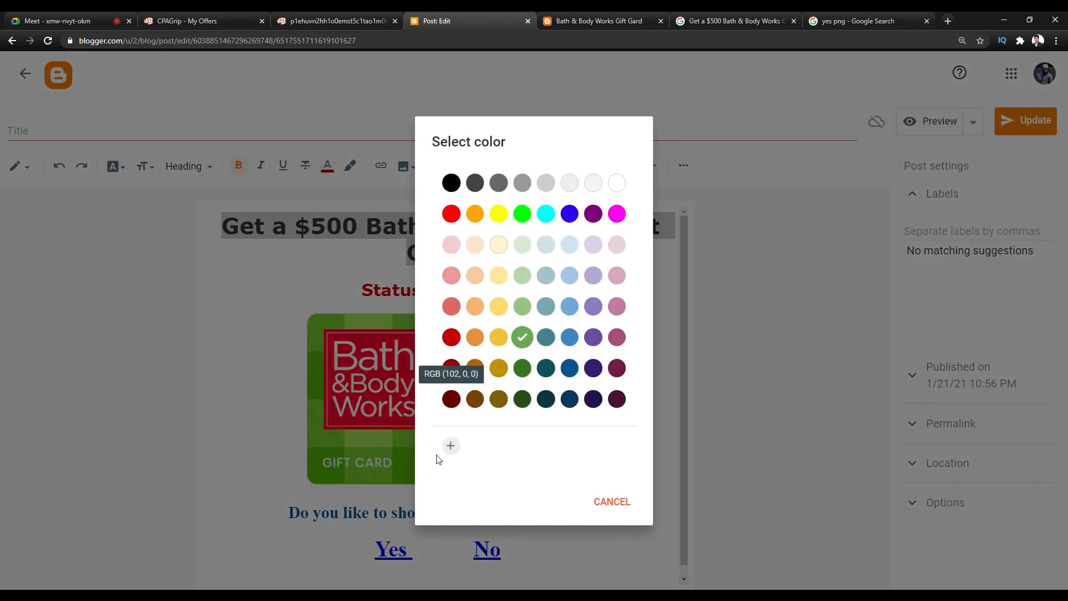
pyautogui.click(459, 443)
pyautogui.click(512, 293)
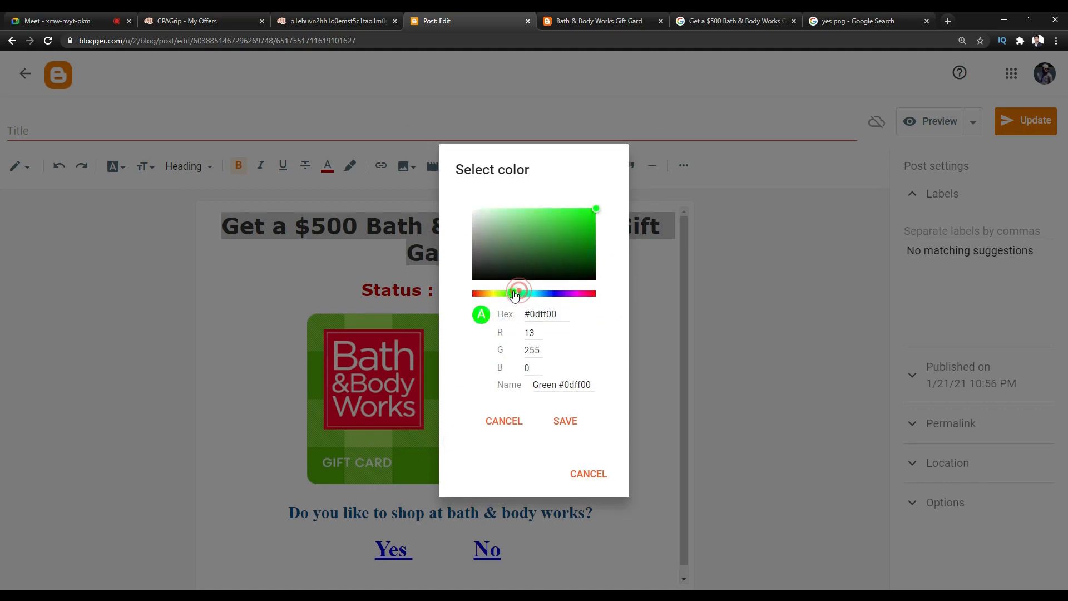
pyautogui.moveTo(552, 235); pyautogui.dragTo(549, 222)
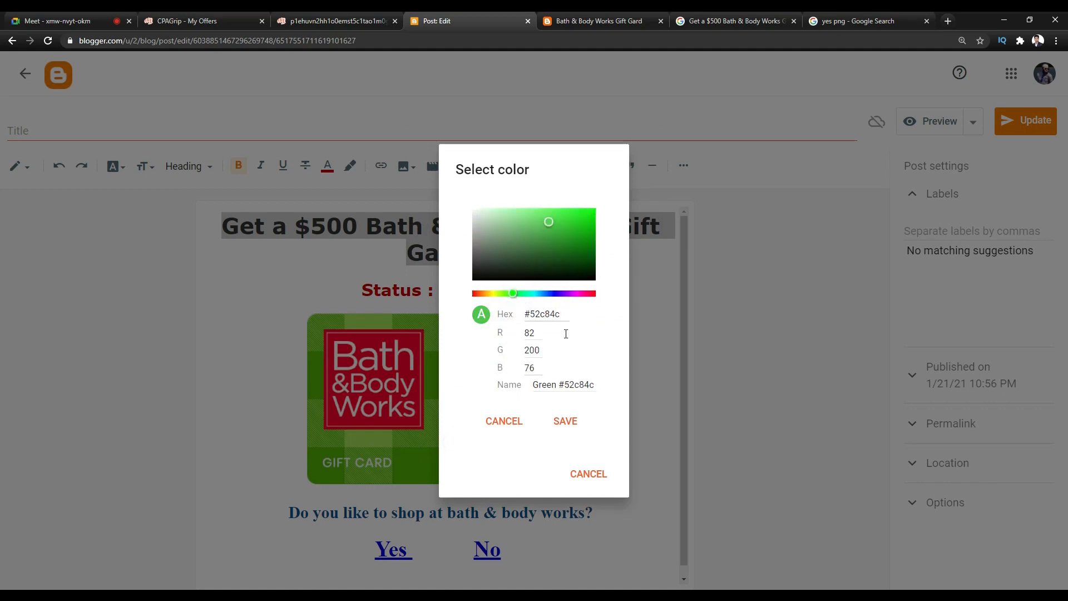
pyautogui.click(575, 423)
pyautogui.click(537, 294)
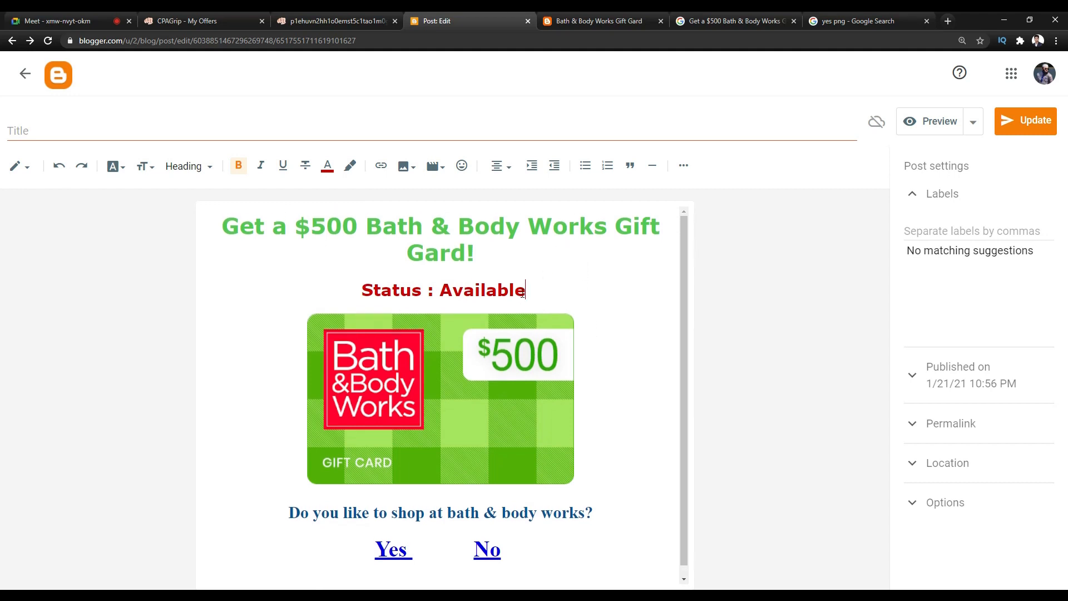
# Set the text color of the "Status : Available" line to the custom blue #1989f9
pyautogui.moveTo(565, 293); pyautogui.dragTo(363, 250)
pyautogui.moveTo(445, 280); pyautogui.dragTo(438, 287)
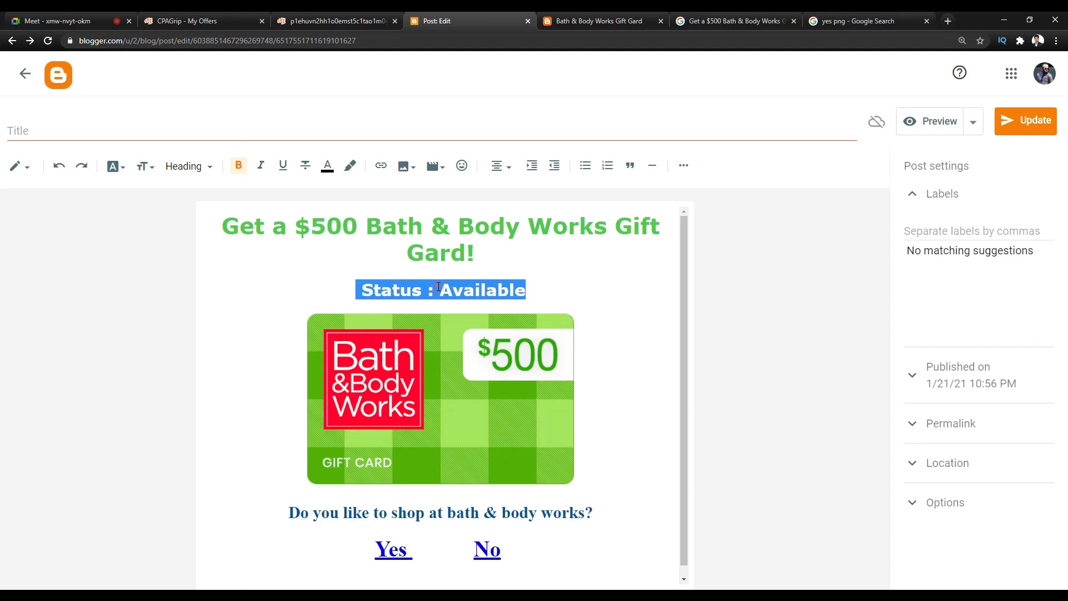
pyautogui.click(328, 166)
pyautogui.click(450, 445)
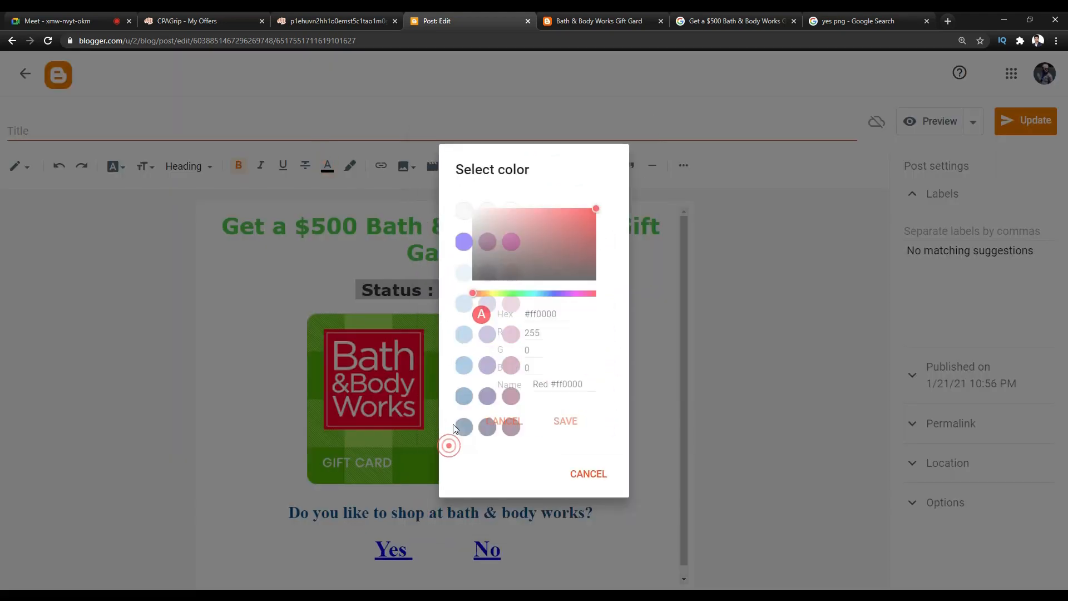
pyautogui.click(545, 295)
pyautogui.moveTo(555, 238); pyautogui.dragTo(584, 210)
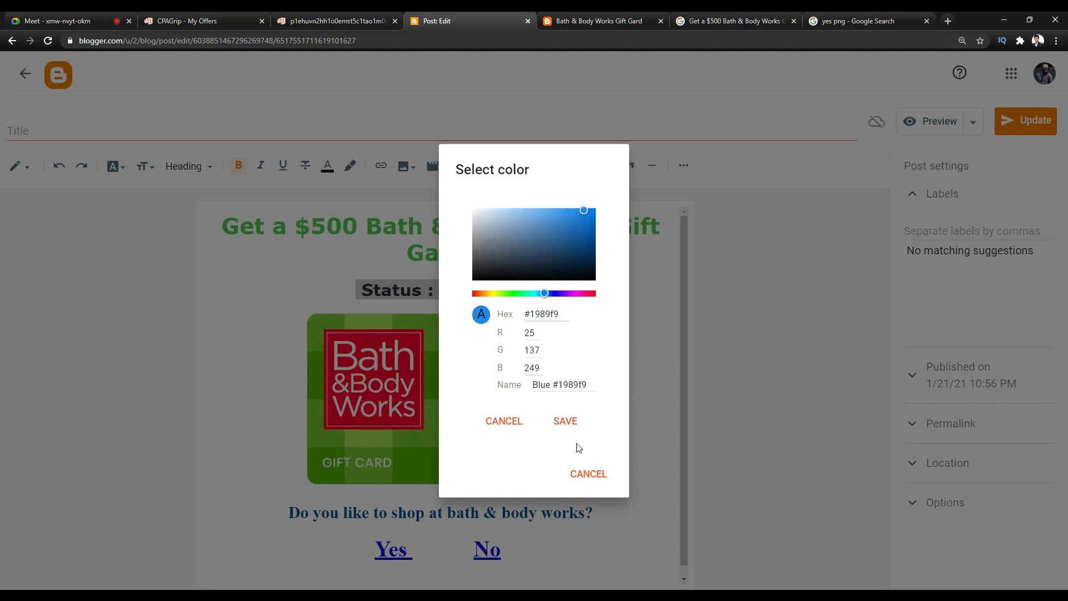
pyautogui.click(565, 421)
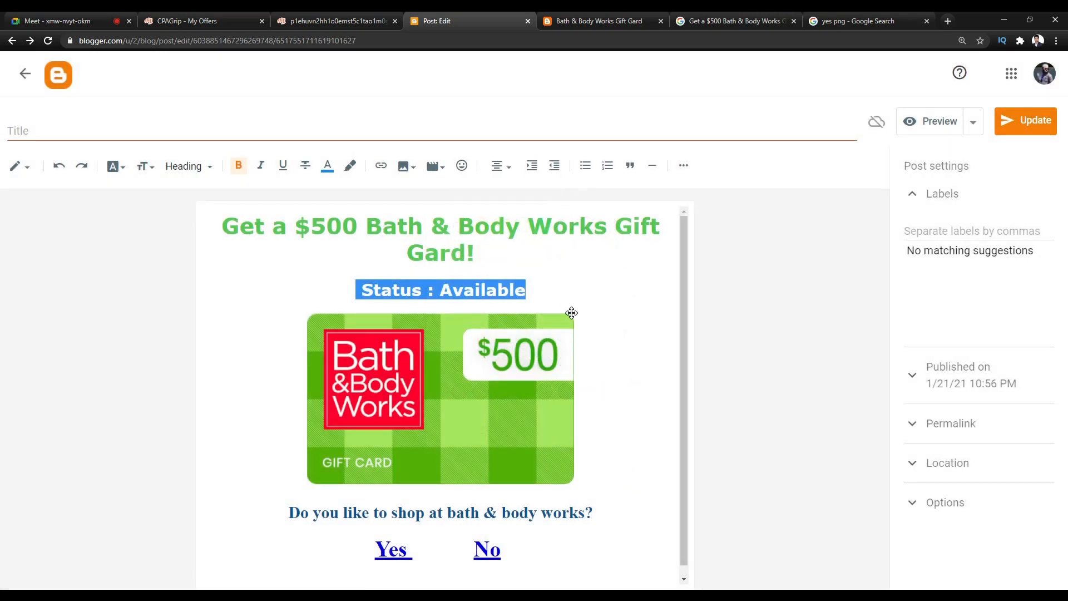
pyautogui.click(568, 316)
pyautogui.click(539, 290)
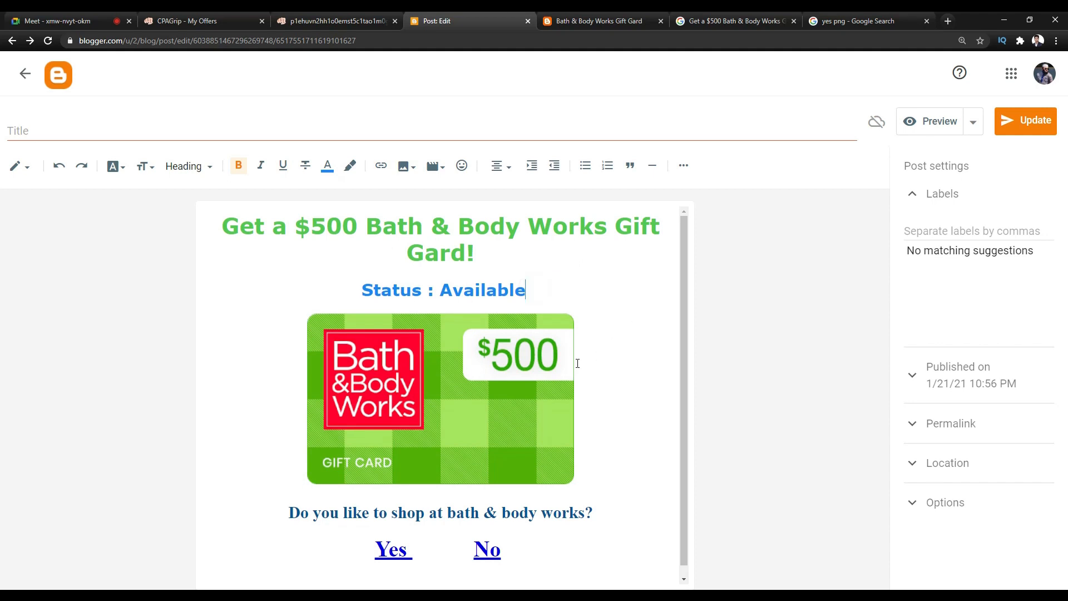
# Update the published post and reload its live page
pyautogui.click(1010, 134)
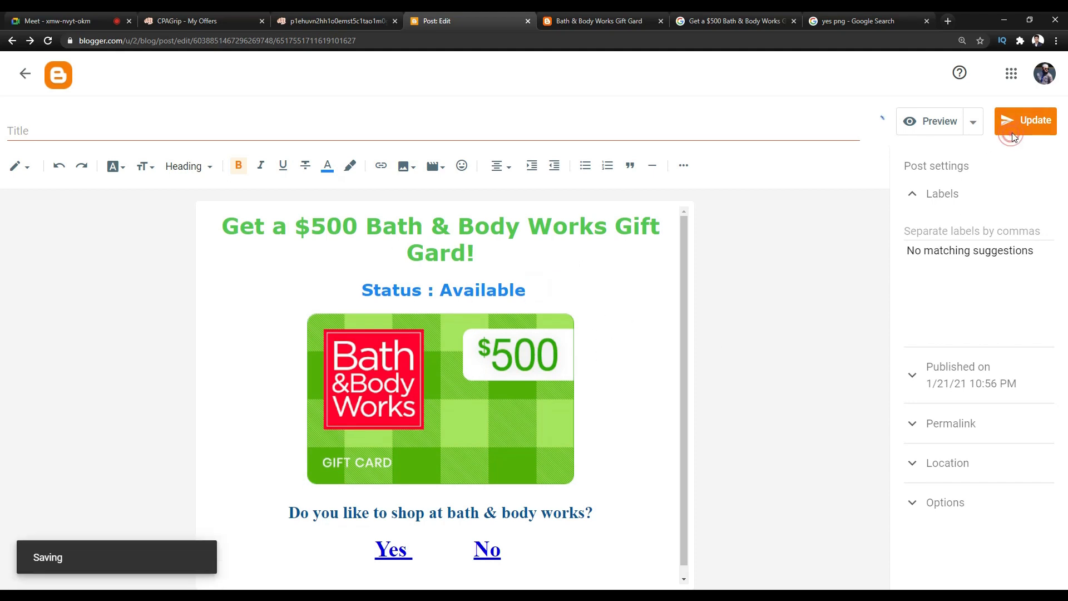
pyautogui.click(612, 22)
pyautogui.click(48, 43)
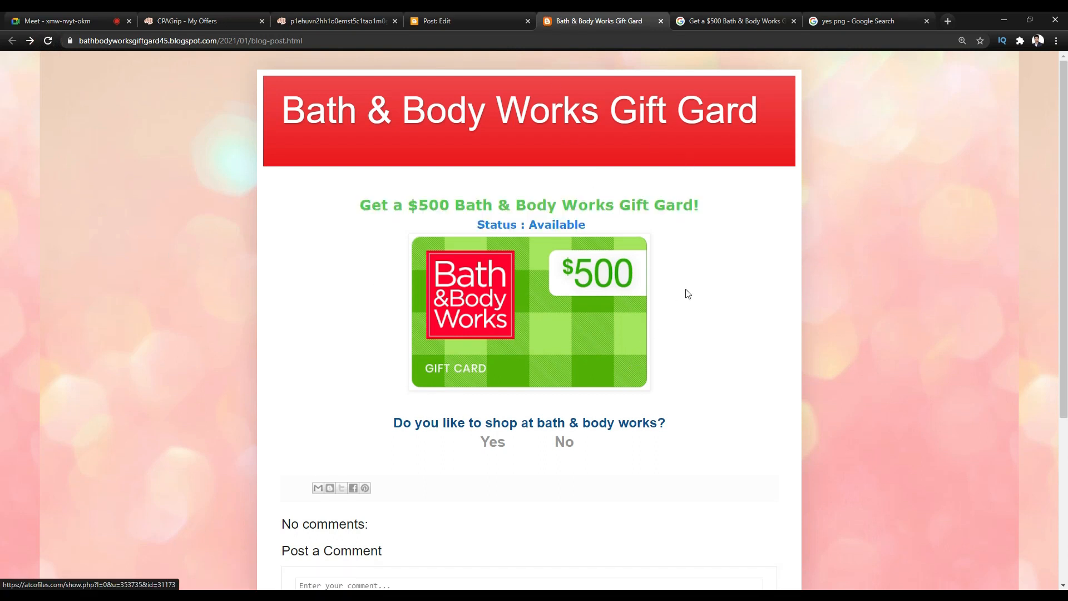
# Look over the live post's question, share links and comment form
pyautogui.scroll(-5, 590, 239)
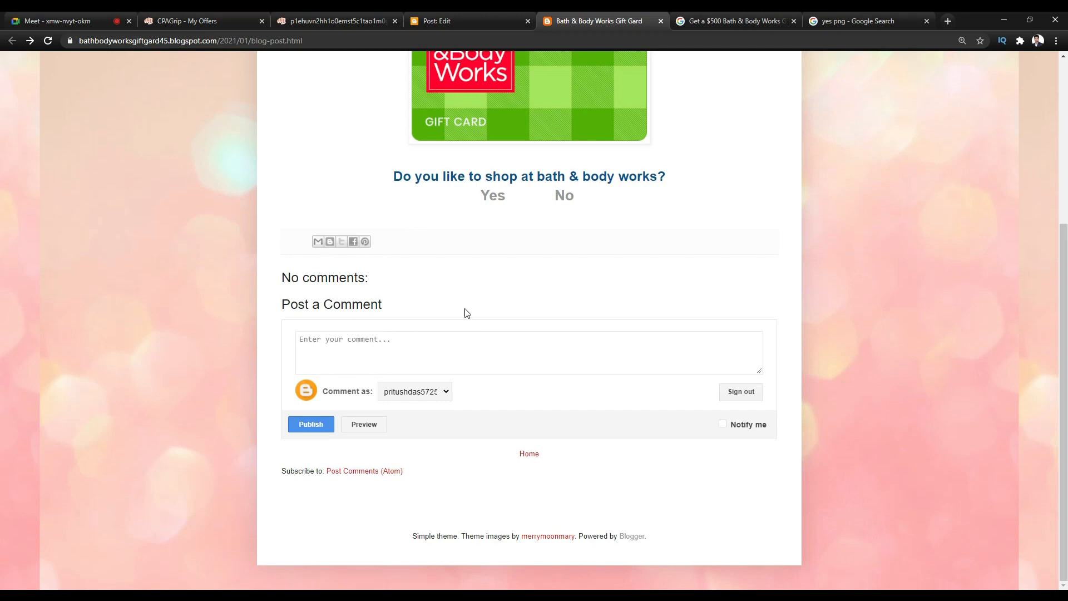
pyautogui.click(329, 336)
pyautogui.scroll(2, 436, 309)
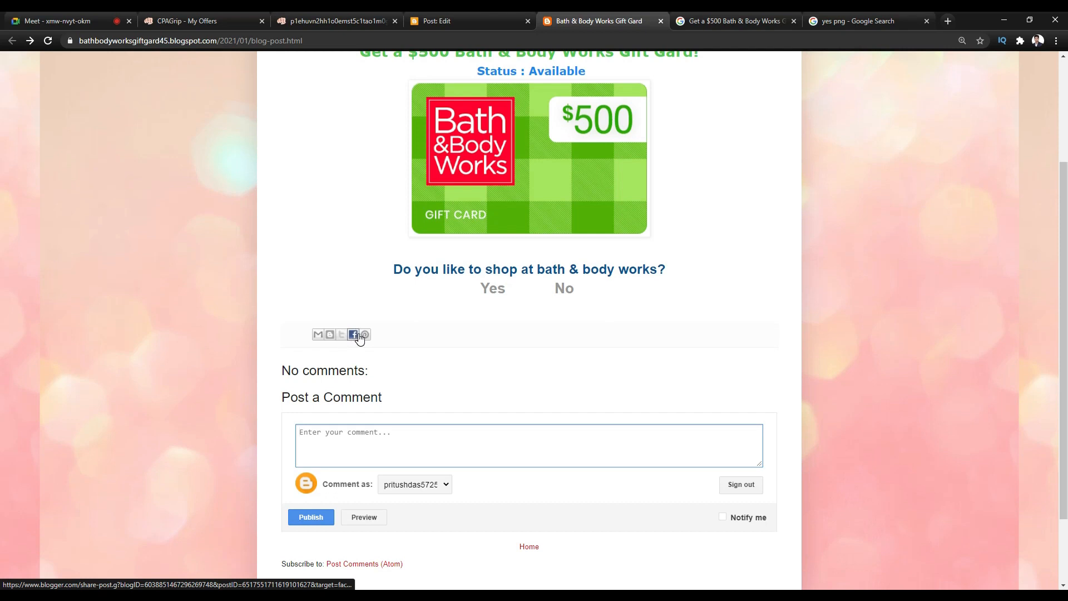
pyautogui.scroll(3, 489, 338)
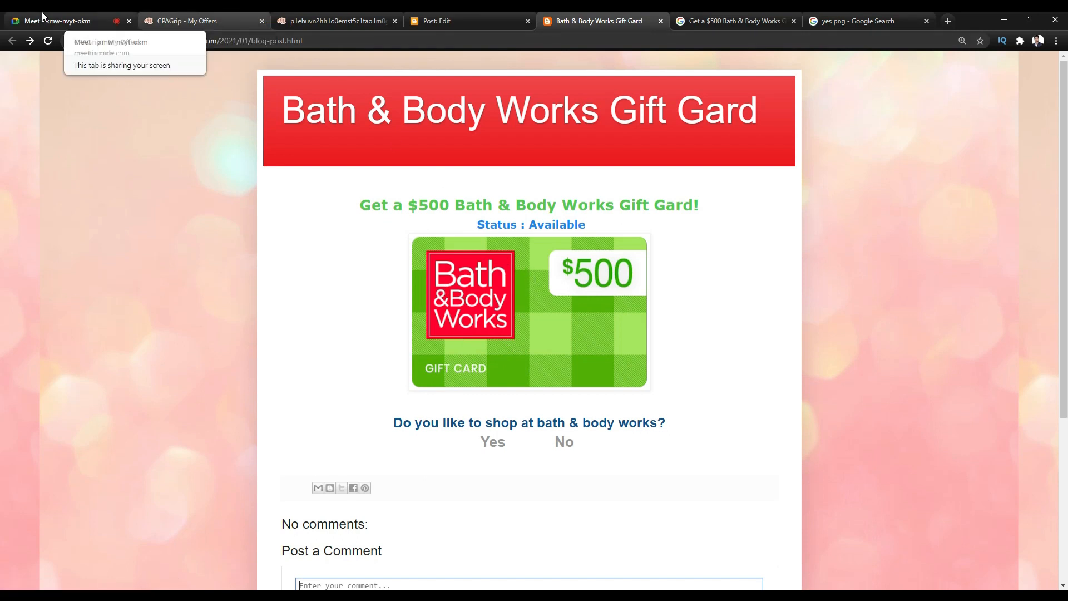
# Switch to CPAGrip's My Offers page and close the details of the $500 Bath & Body Works offer
pyautogui.click(89, 13)
pyautogui.click(194, 15)
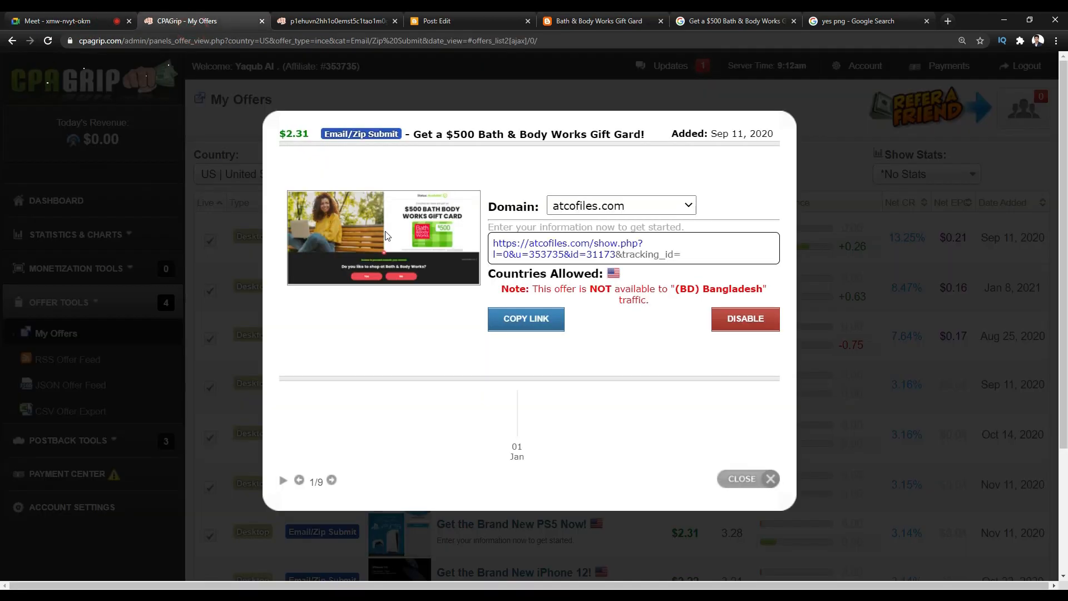
pyautogui.click(757, 478)
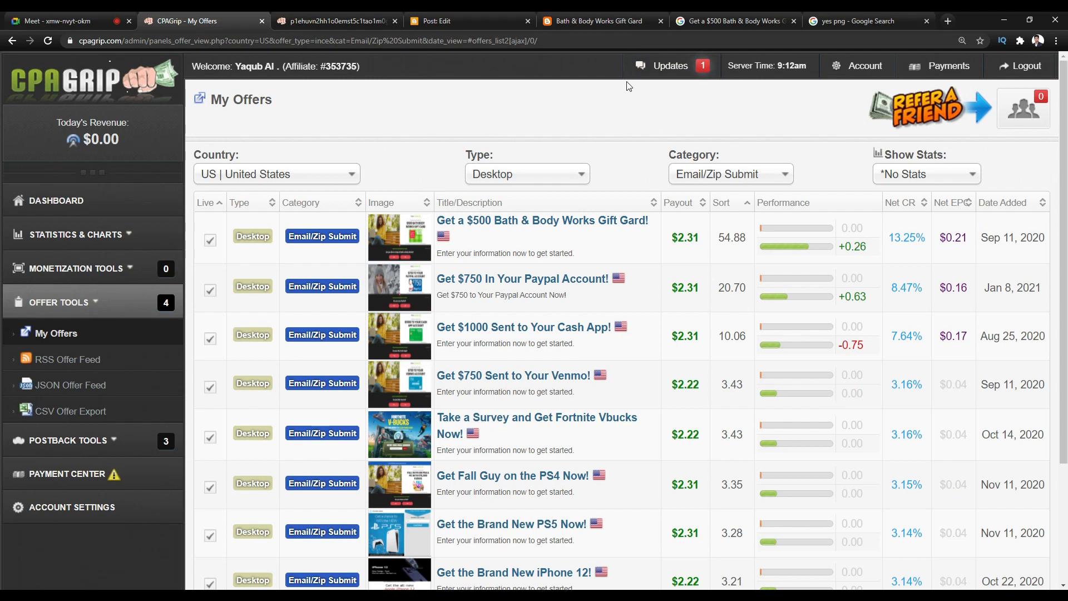
# Switch to the Google Meet call and open its chat to read the participants' messages
pyautogui.click(598, 21)
pyautogui.click(56, 20)
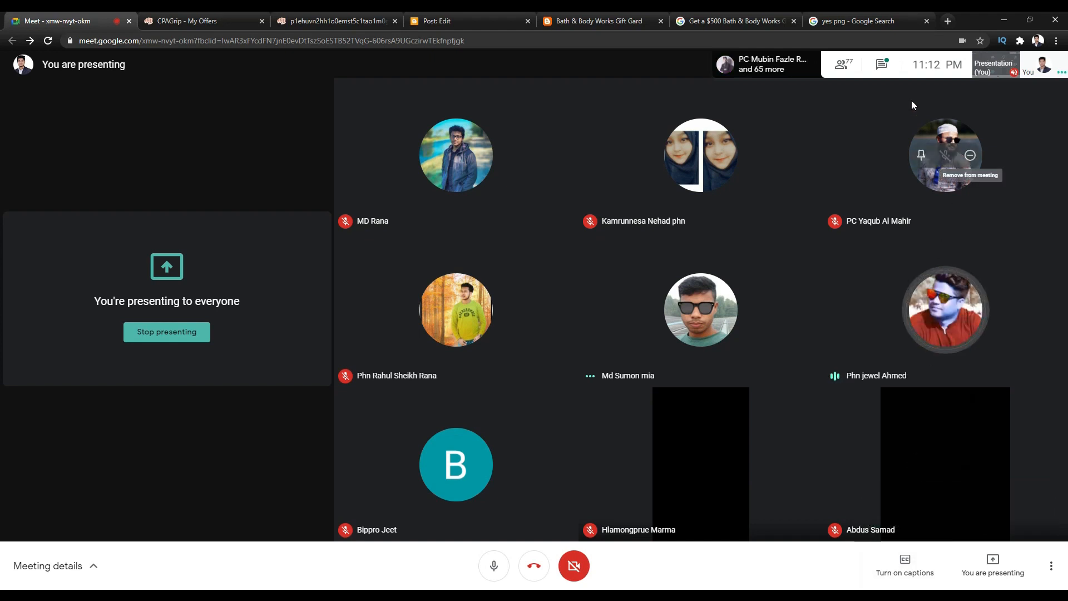
pyautogui.click(885, 66)
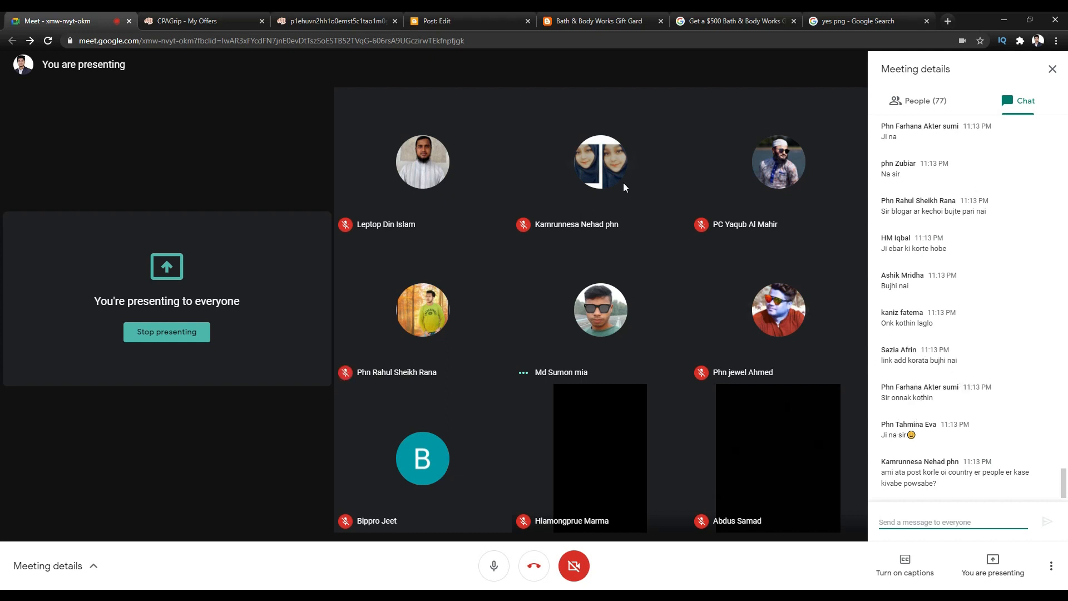
# Review the headline in the post editor and compare it with the original CPAGrip offer image
pyautogui.click(453, 22)
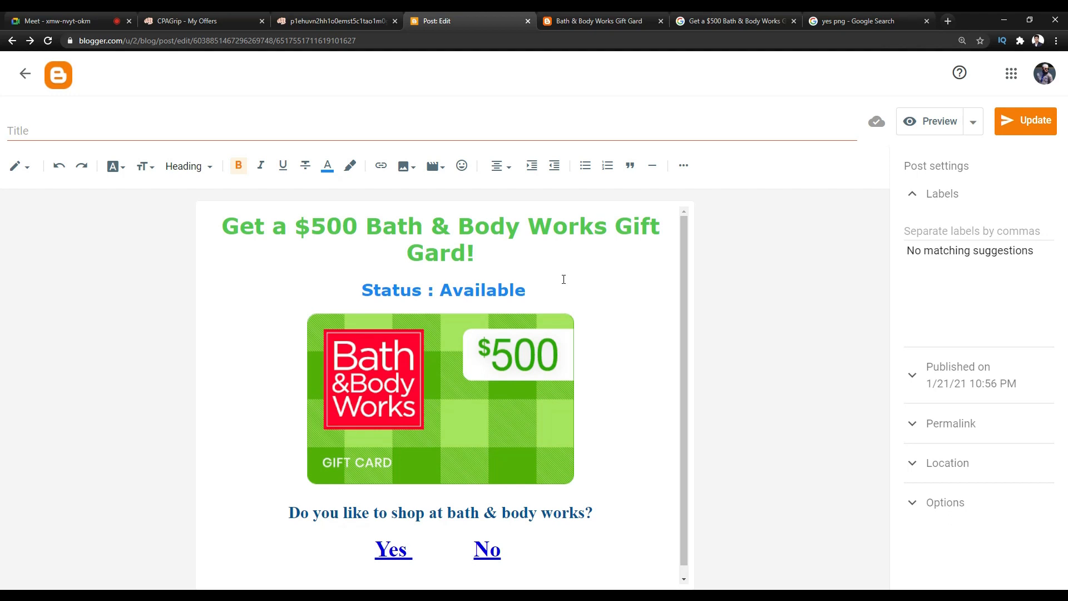
pyautogui.moveTo(487, 255); pyautogui.dragTo(405, 258)
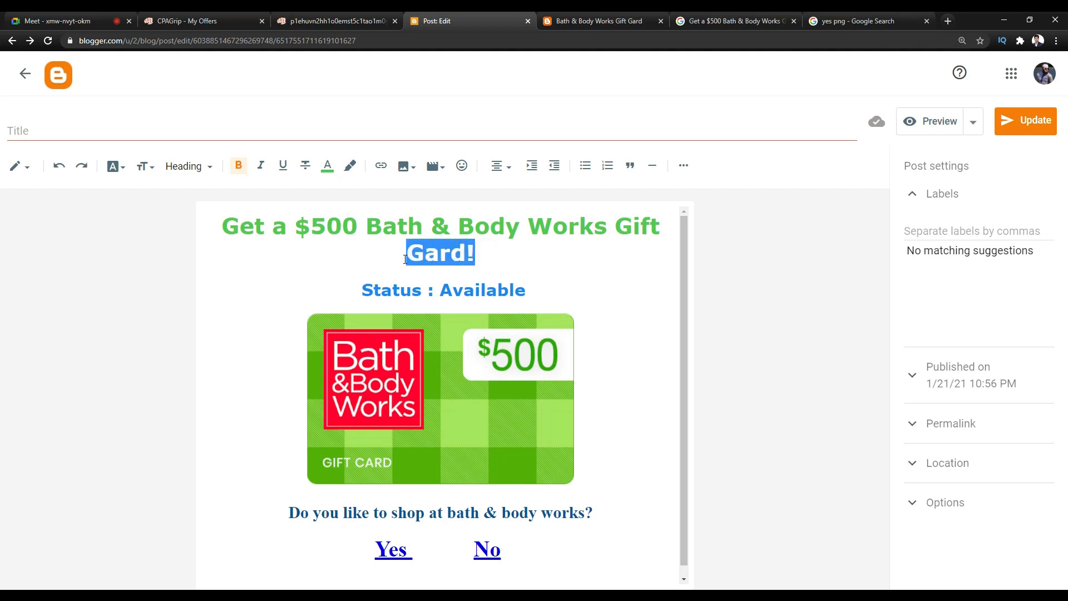
pyautogui.click(424, 251)
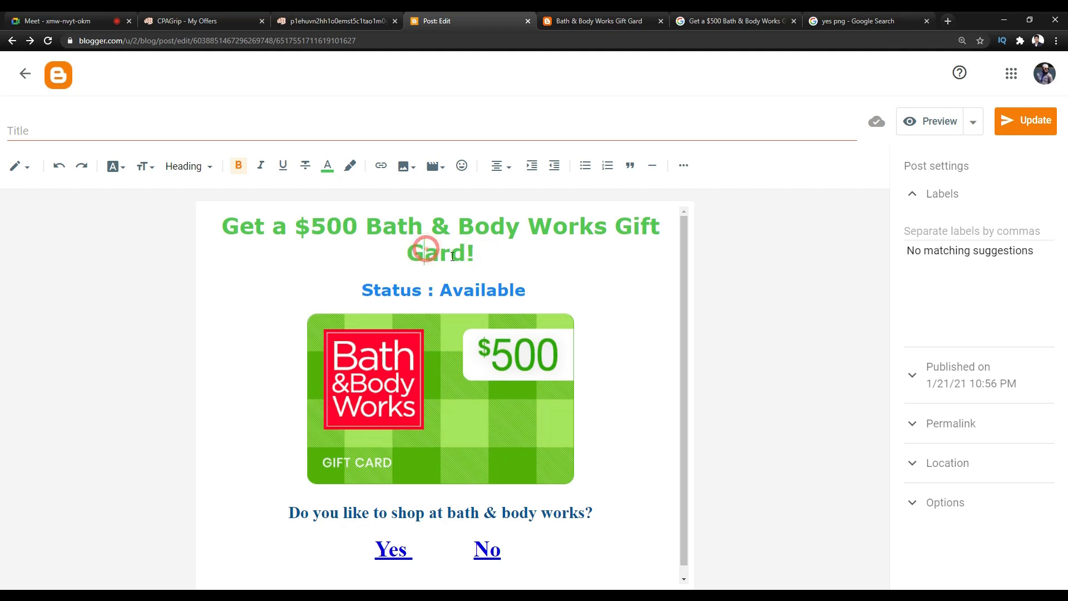
pyautogui.click(215, 21)
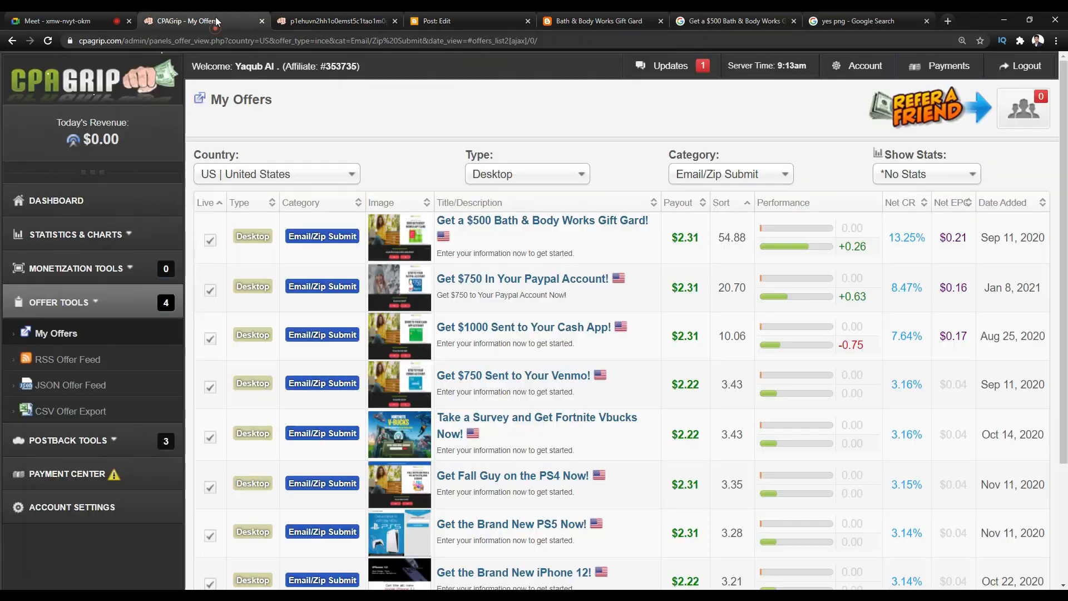
pyautogui.click(305, 23)
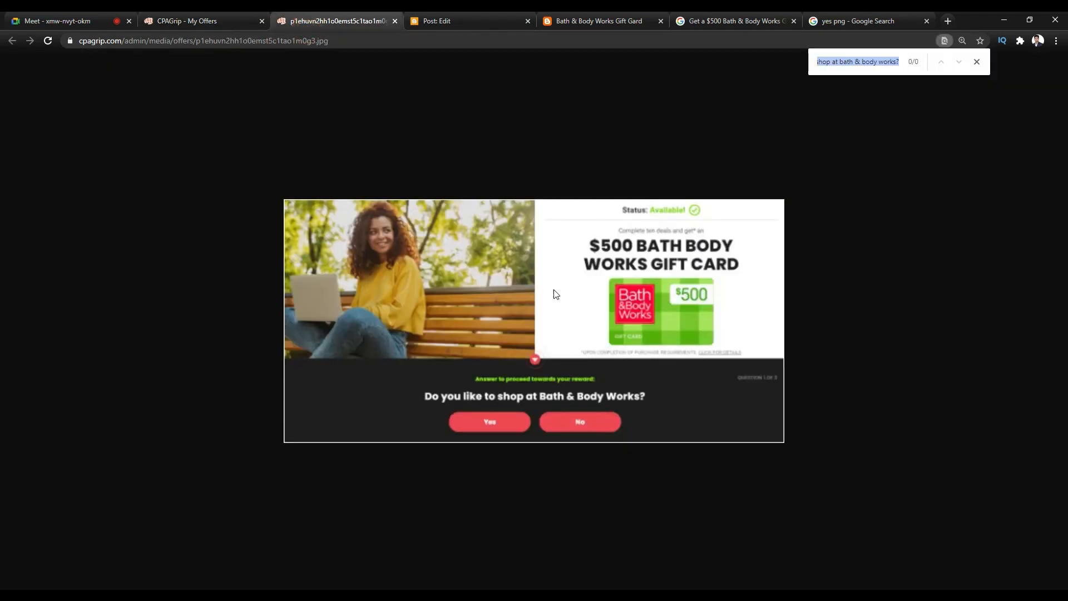
# Correct the last word of the post's headline to "Card!" in the Blogger editor and update the published post
pyautogui.click(564, 22)
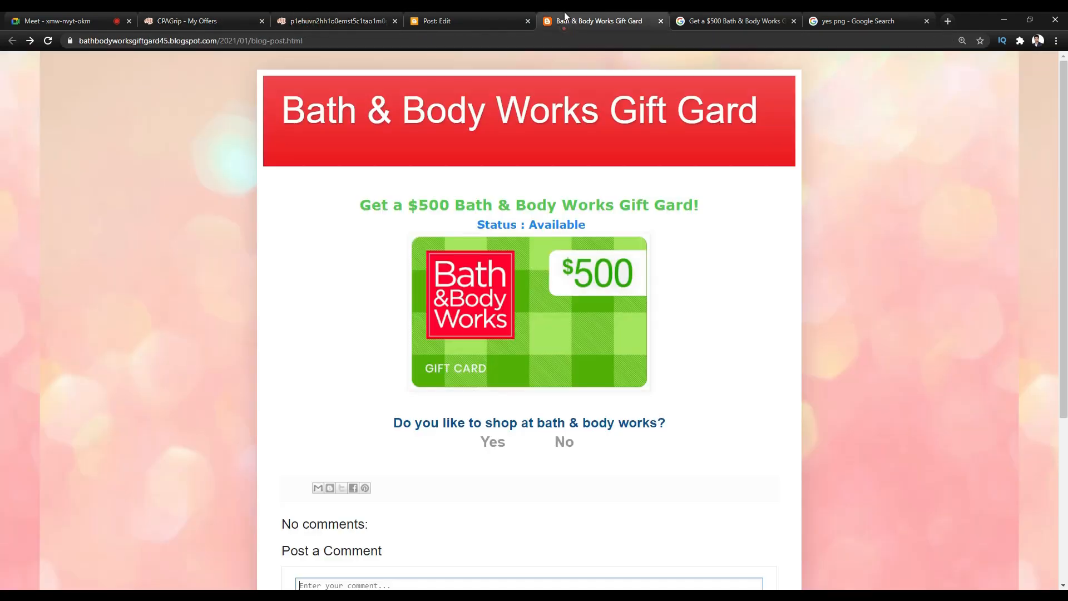
pyautogui.click(494, 21)
pyautogui.moveTo(423, 259); pyautogui.dragTo(411, 268)
pyautogui.write('Card!')
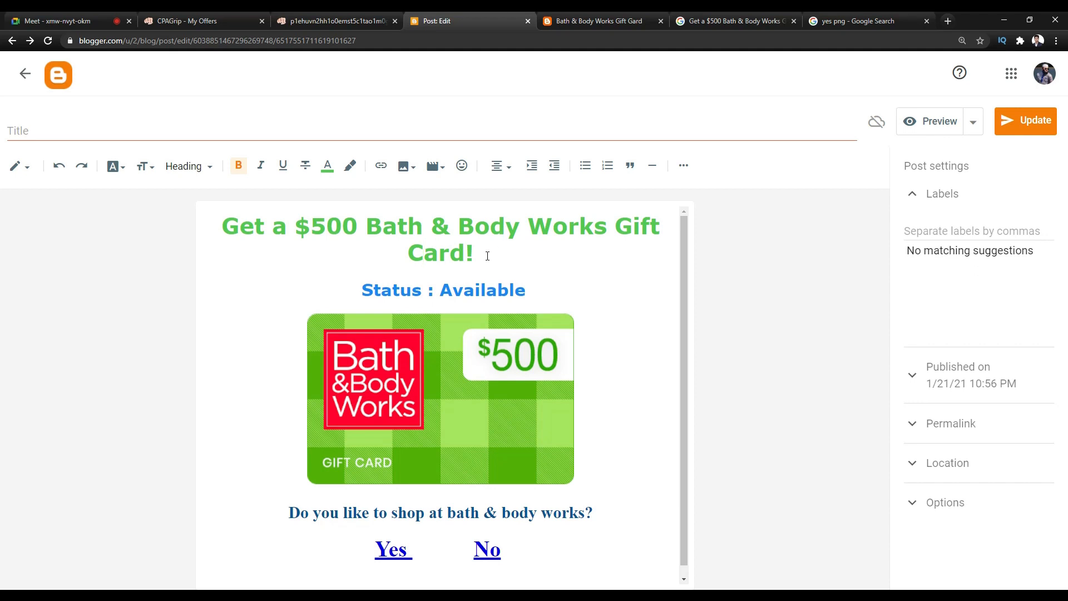
pyautogui.click(1026, 112)
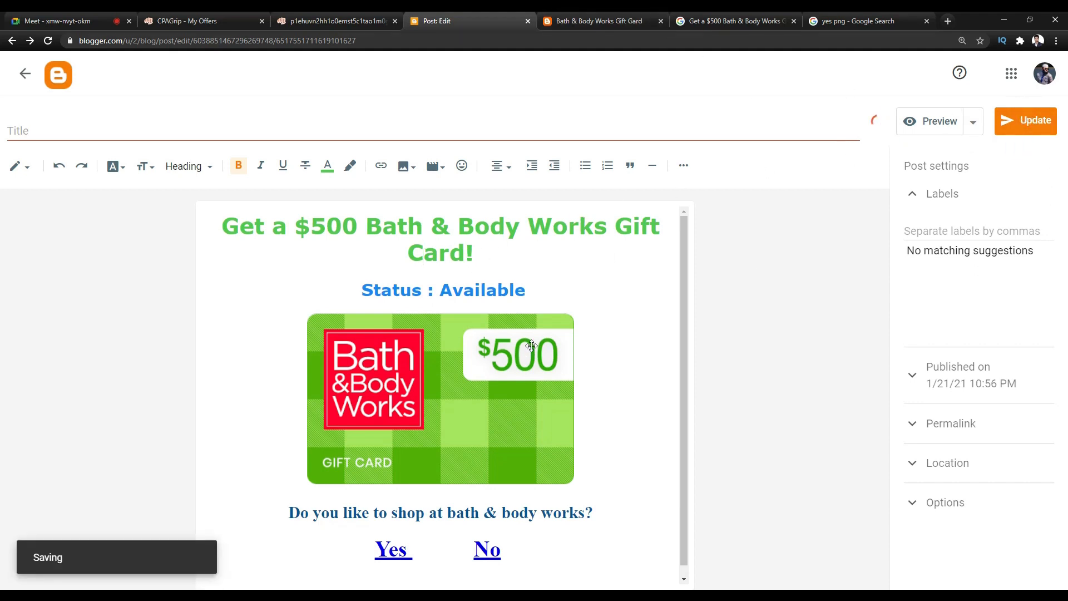
# Reload the live post and compare its headline with the text in the post editor
pyautogui.click(578, 21)
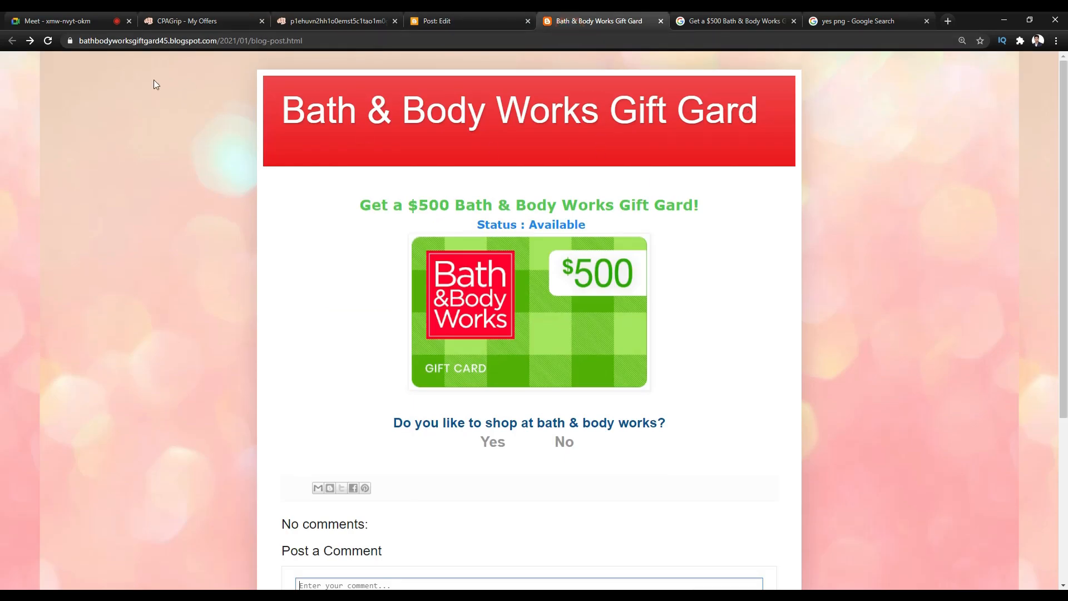
pyautogui.click(48, 41)
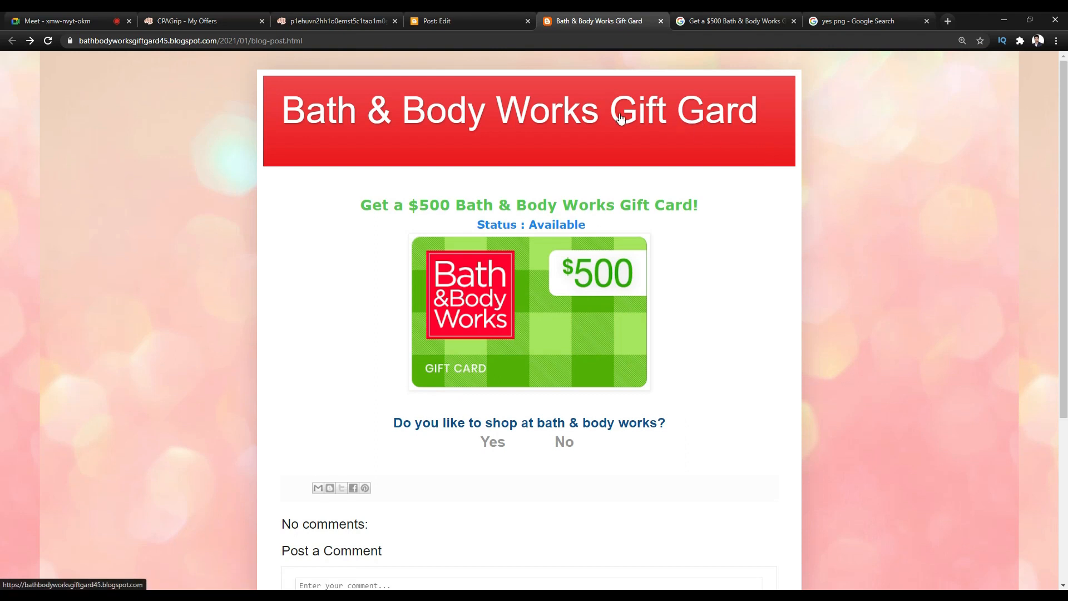
pyautogui.click(486, 13)
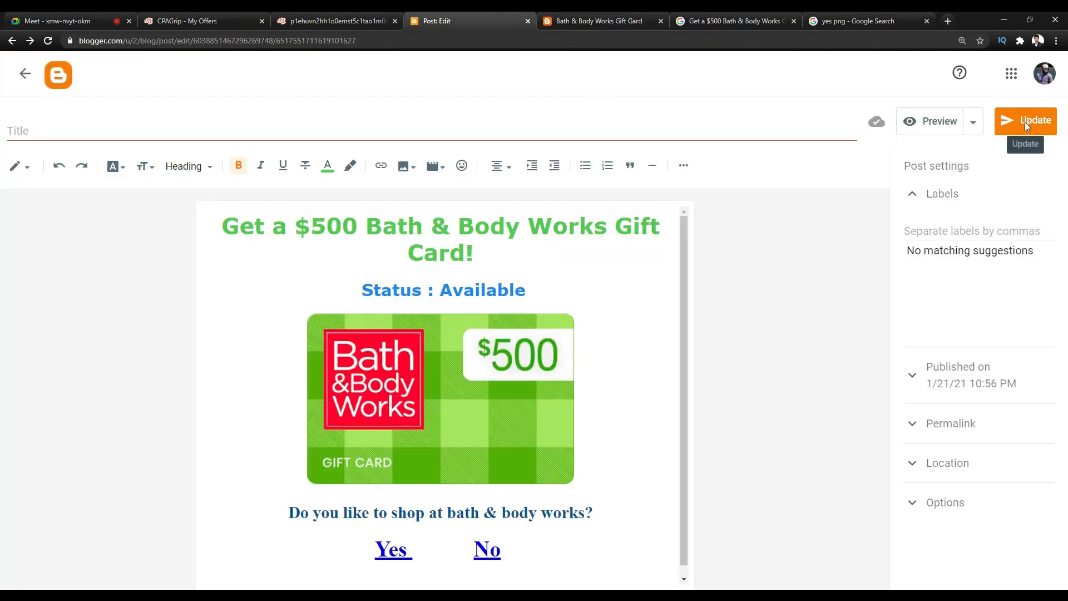
pyautogui.click(599, 21)
pyautogui.click(48, 40)
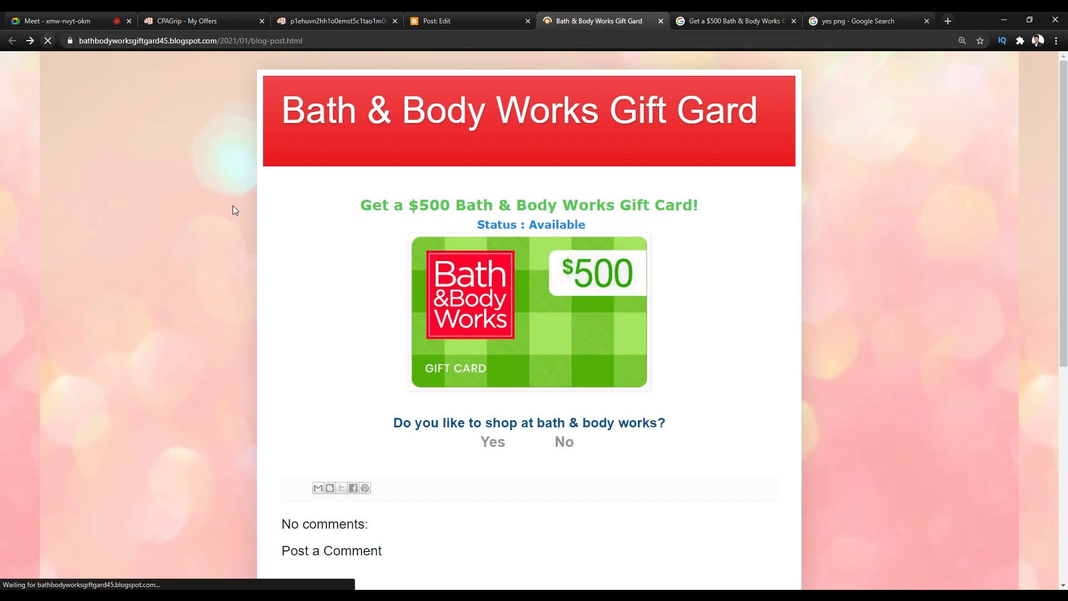
# Remove the trailing space after "Card!" in the post editor's headline and update the post again
pyautogui.click(449, 23)
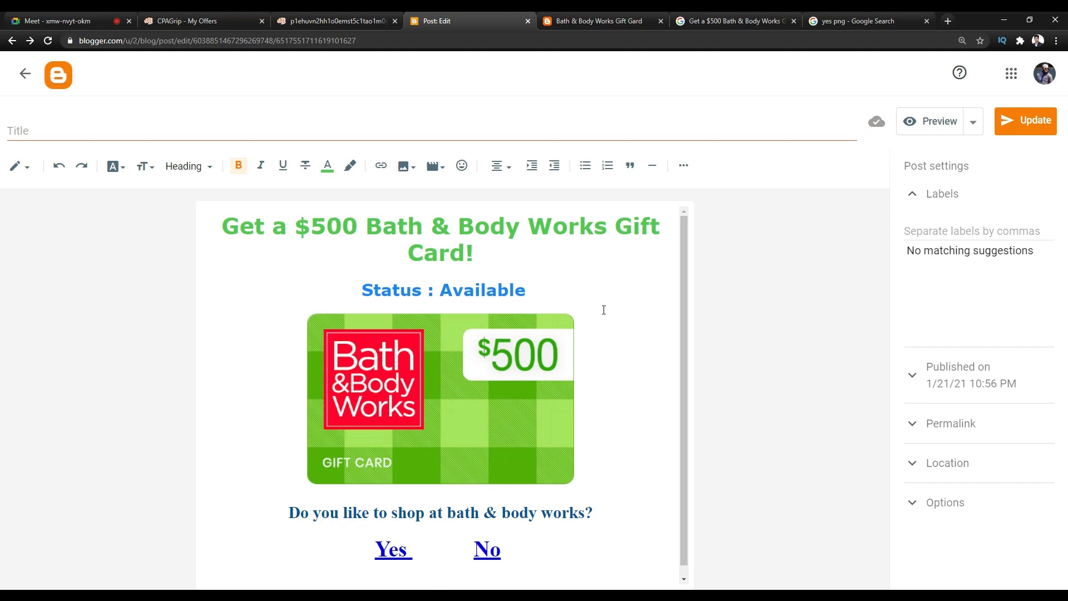
pyautogui.moveTo(405, 247); pyautogui.dragTo(394, 262)
pyautogui.click(421, 258)
pyautogui.click(562, 253)
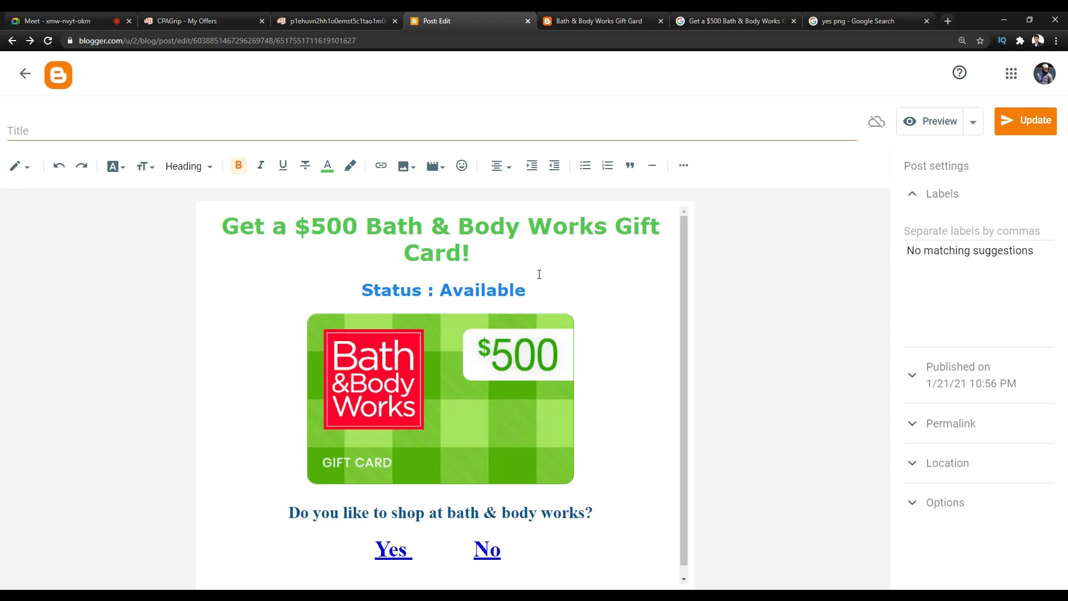
pyautogui.press('BackSpace')
pyautogui.click(1016, 126)
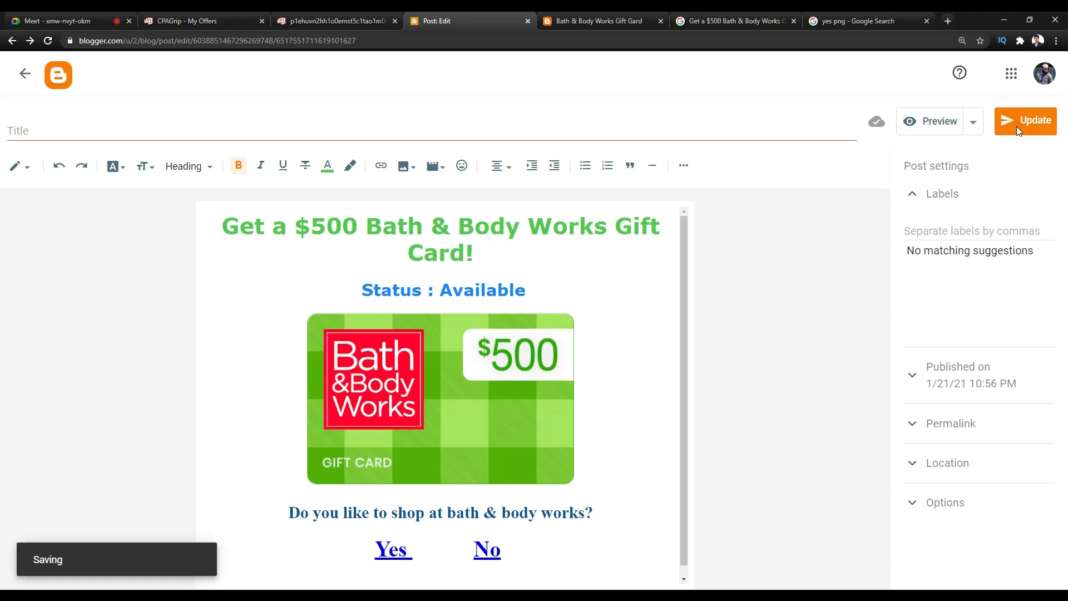
# Reload the live post and check the headline on the blog's home page as well
pyautogui.click(590, 21)
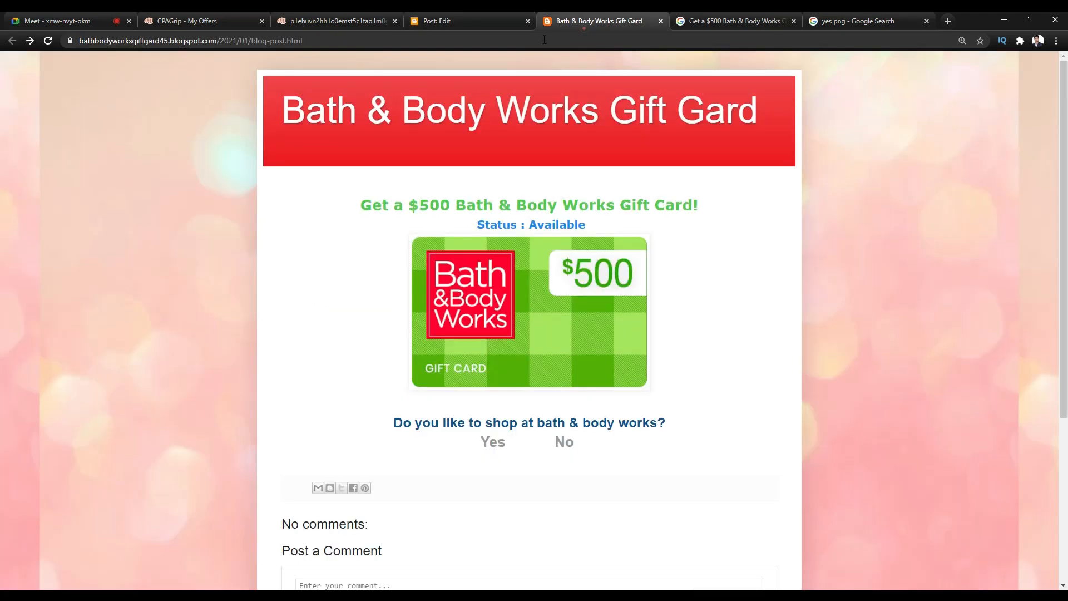
pyautogui.click(48, 42)
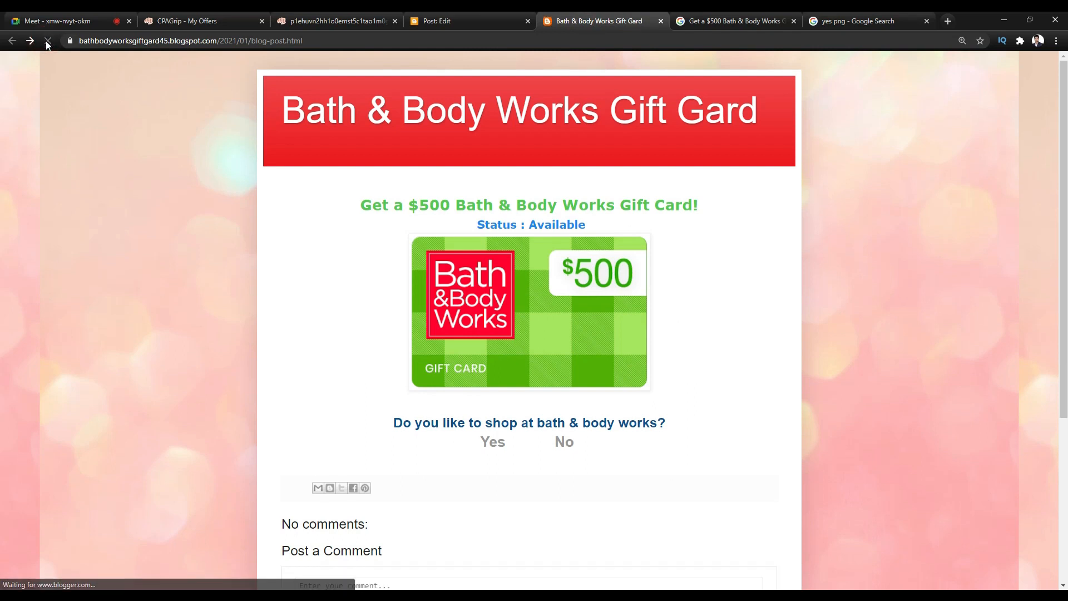
pyautogui.click(696, 109)
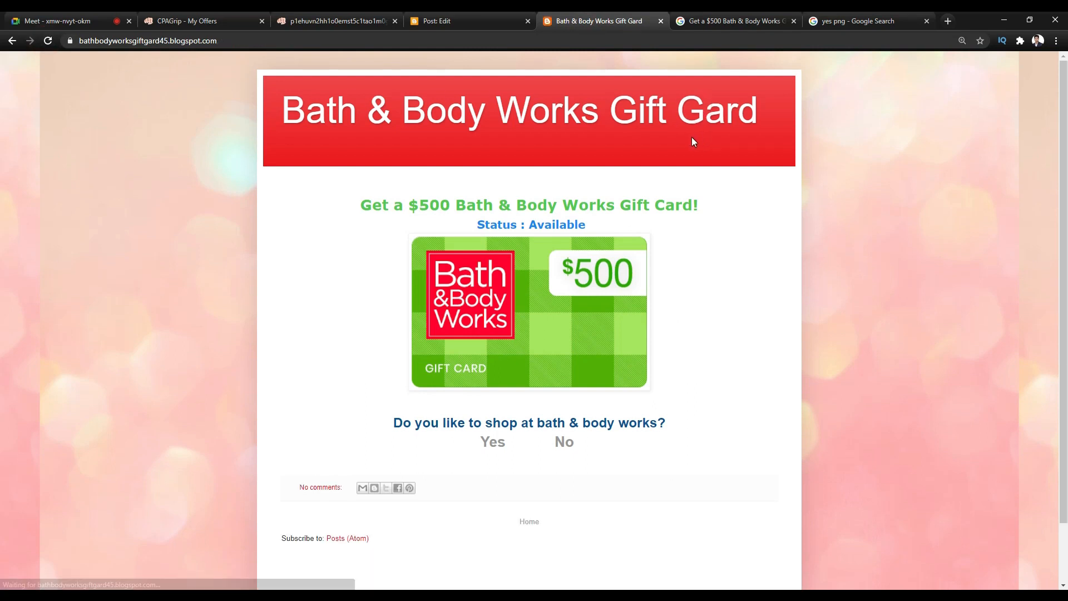
pyautogui.click(51, 40)
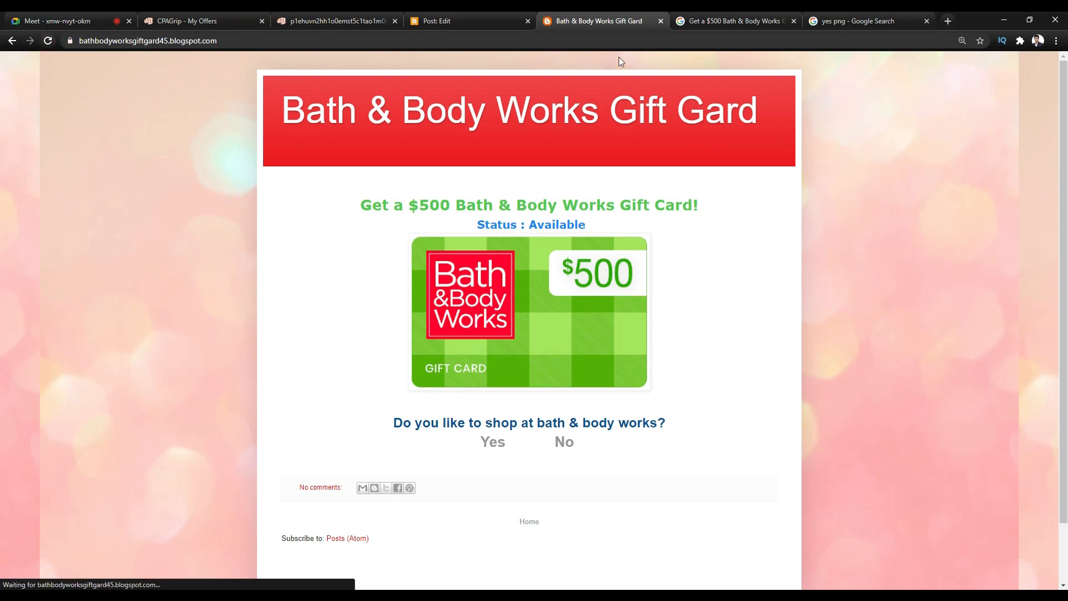
# Close the blog's browser tab and reopen the published post from Blogger's posts list
pyautogui.click(660, 21)
pyautogui.click(460, 20)
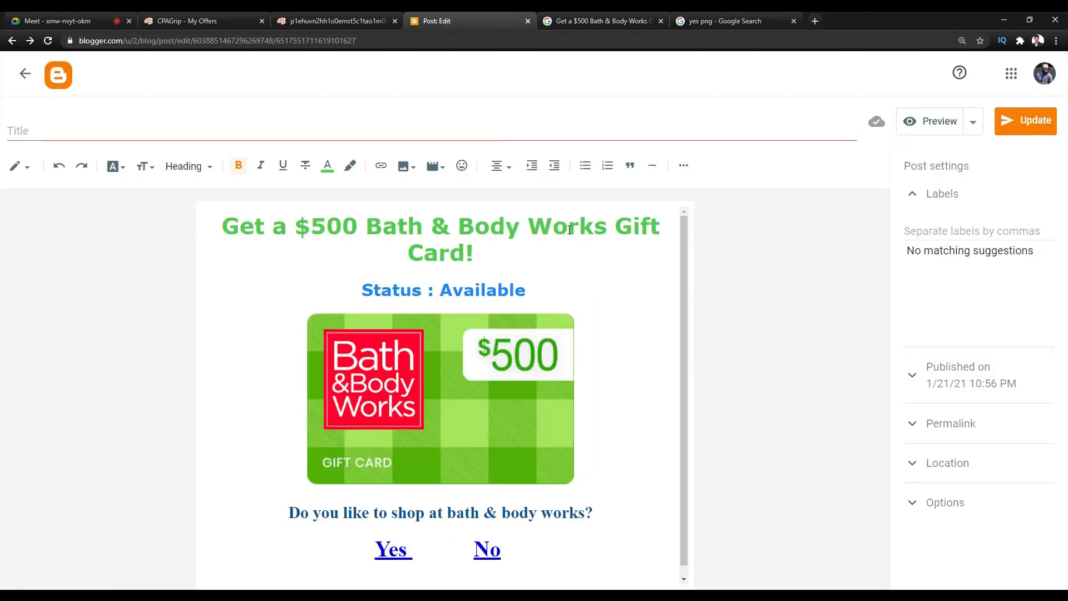
pyautogui.click(36, 75)
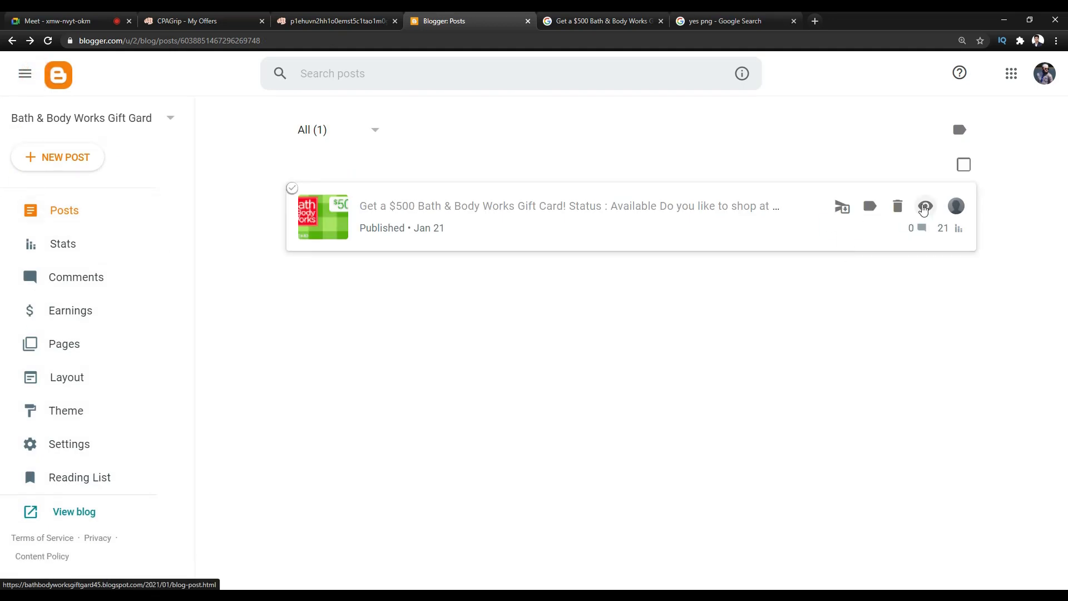
pyautogui.click(923, 205)
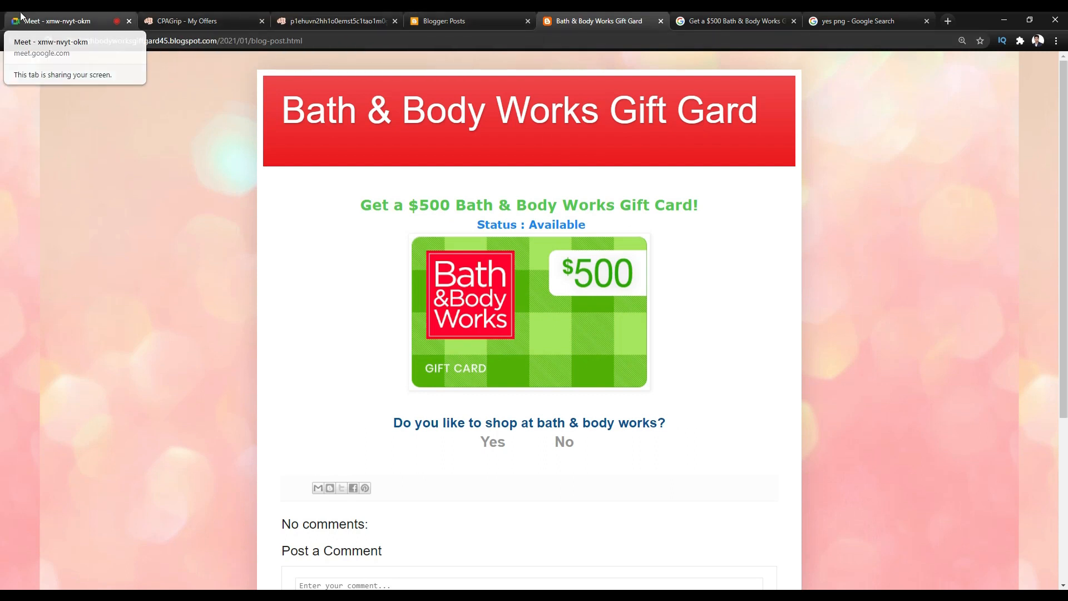
# Examine the published post's all-time view statistics in Blogger and return to the posts list
pyautogui.click(66, 20)
pyautogui.click(452, 17)
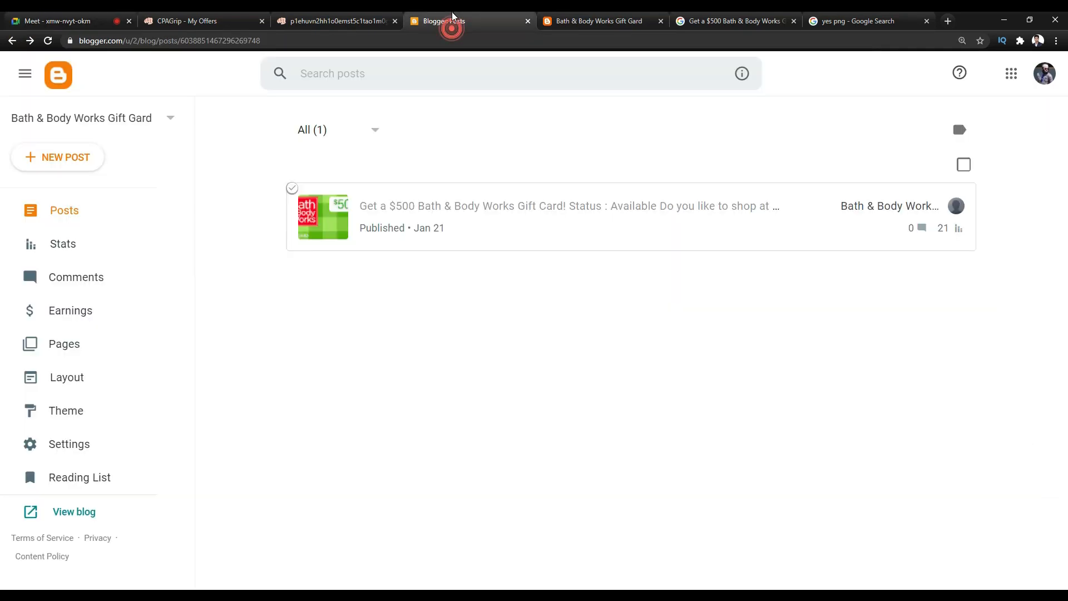
pyautogui.click(579, 17)
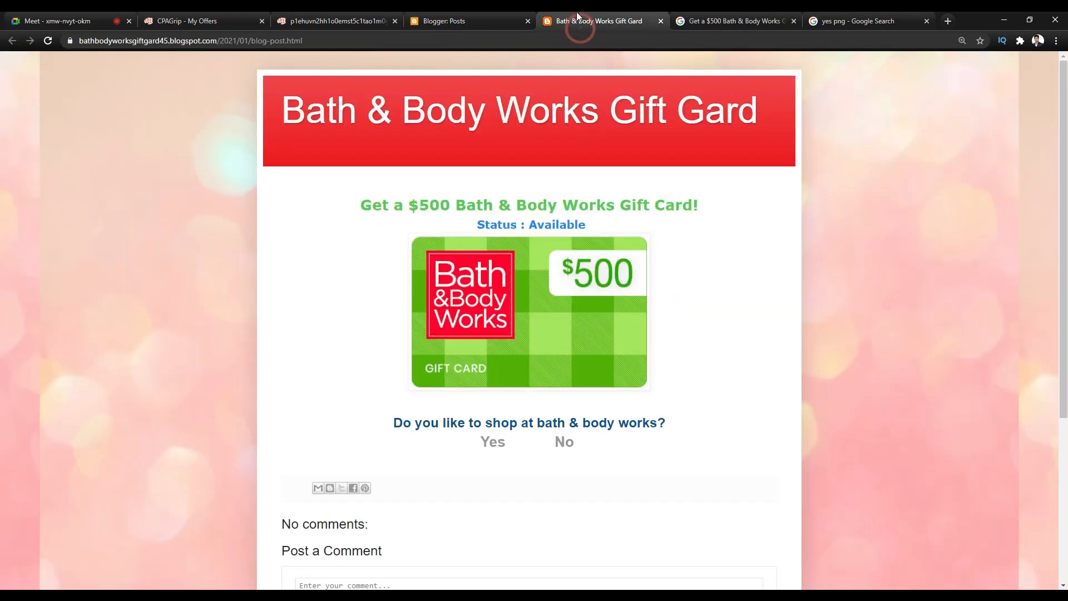
pyautogui.click(475, 12)
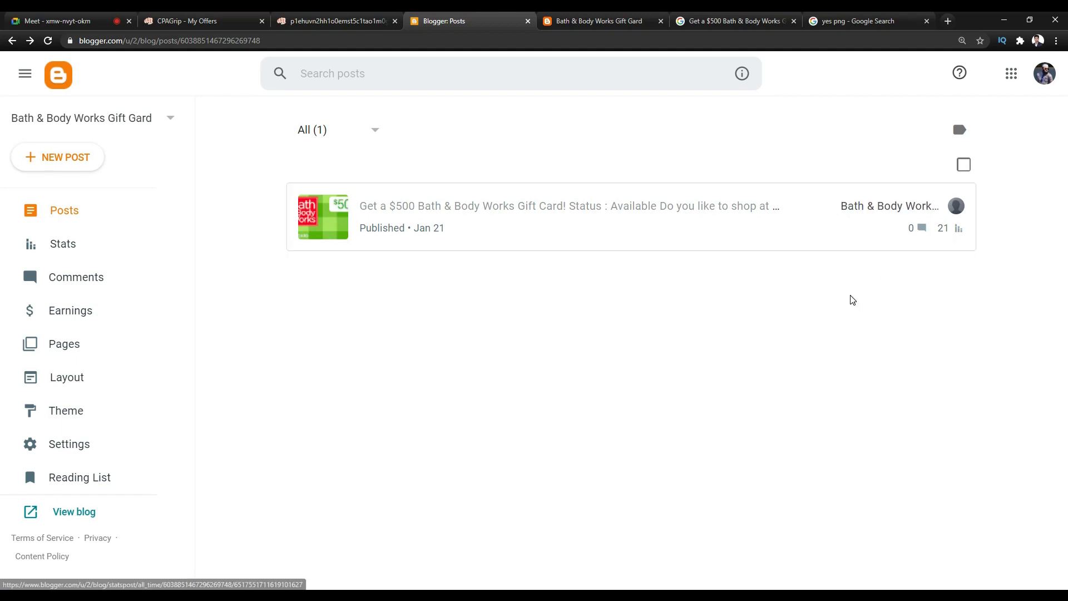
pyautogui.click(944, 233)
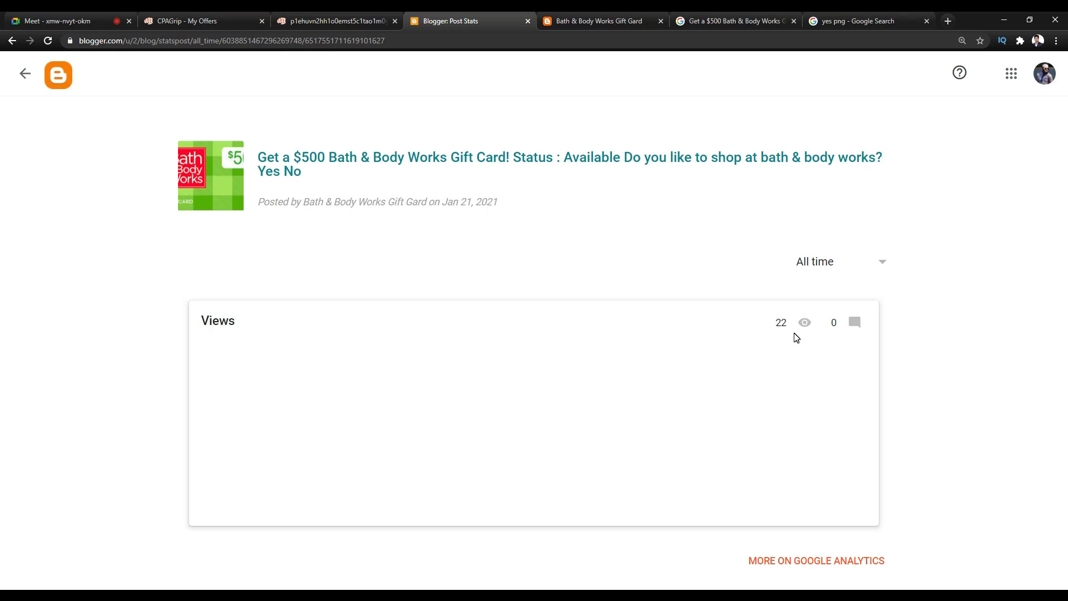
pyautogui.click(28, 77)
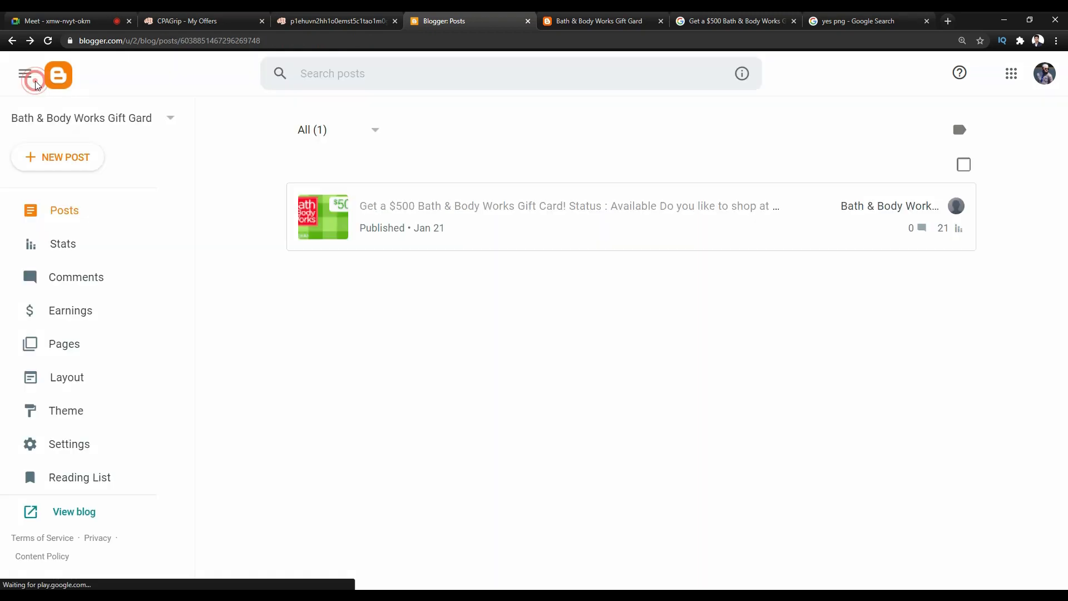
pyautogui.click(925, 207)
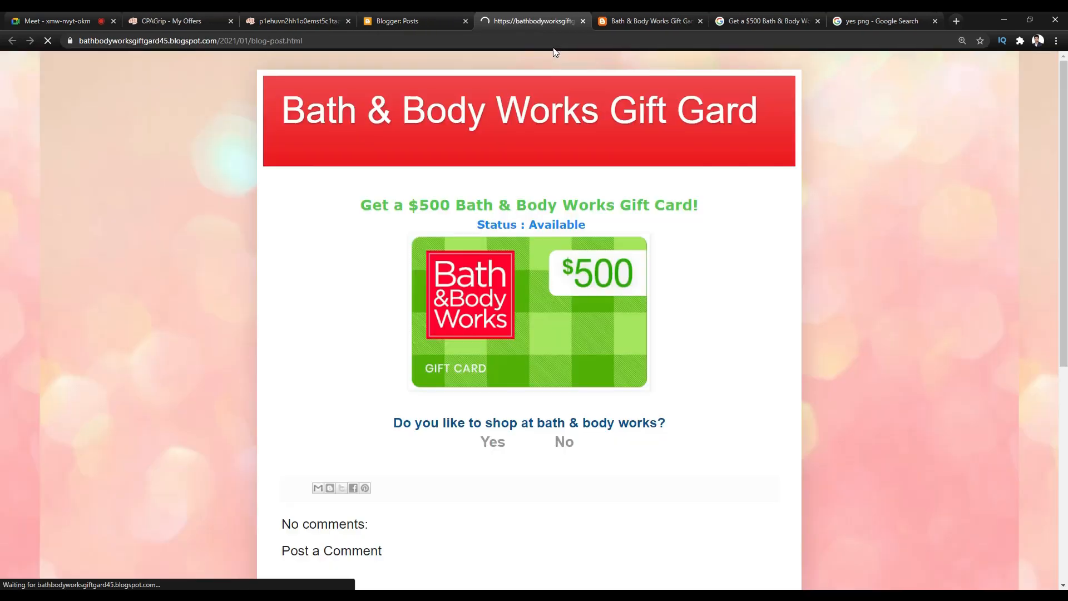
pyautogui.click(492, 40)
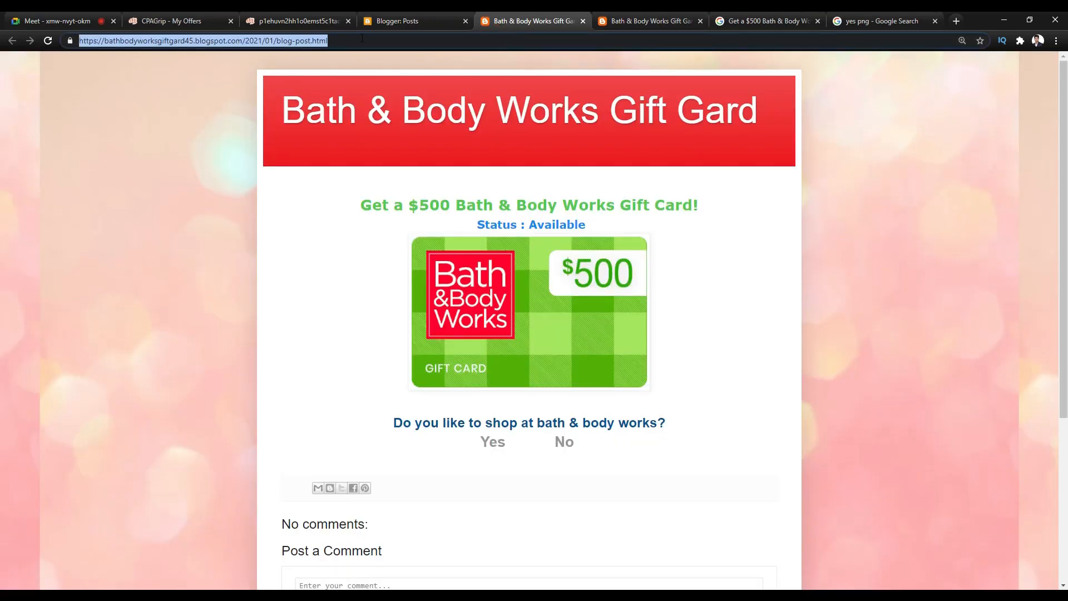
pyautogui.click(189, 50)
pyautogui.click(216, 35)
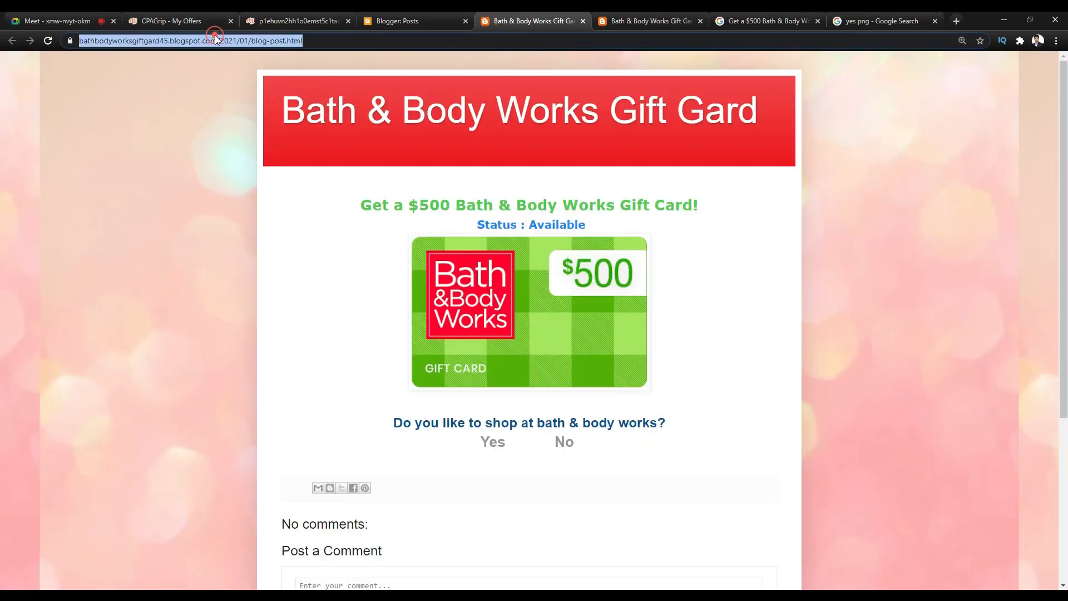
pyautogui.click(237, 41)
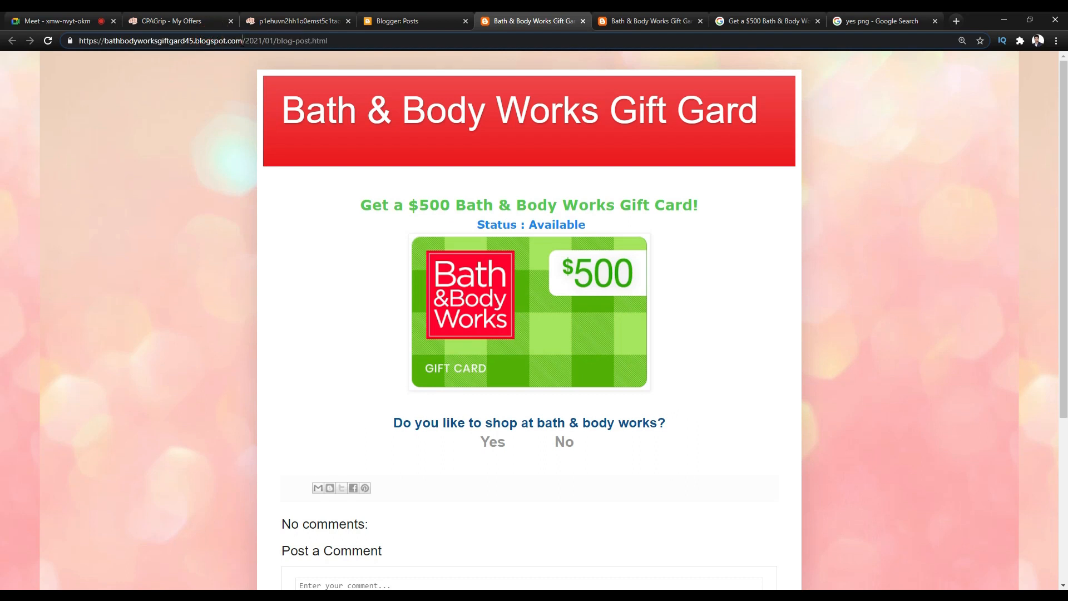
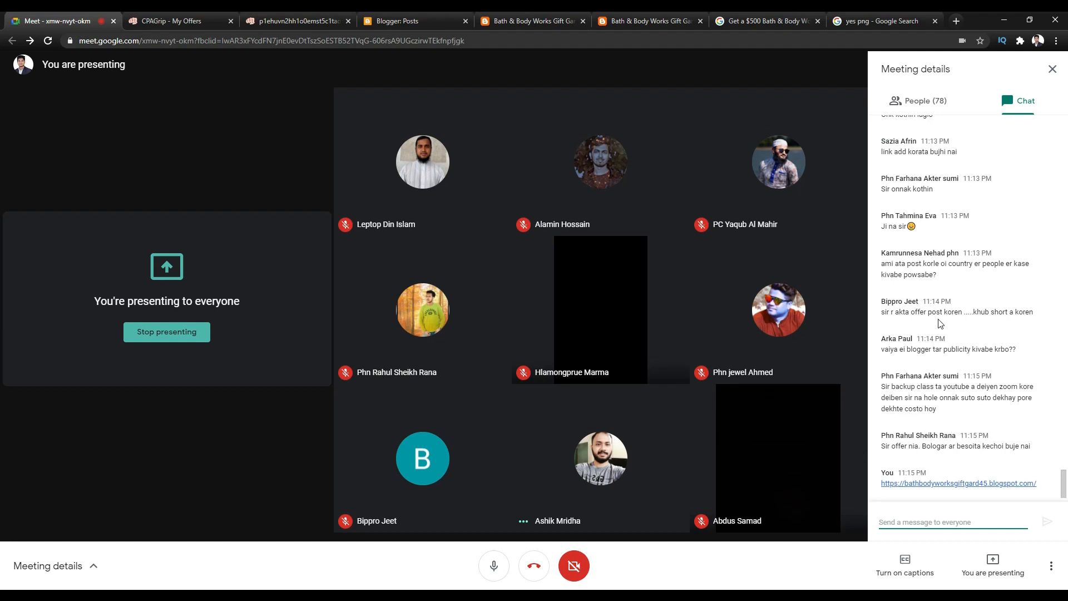
pyautogui.scroll(3, 945, 360)
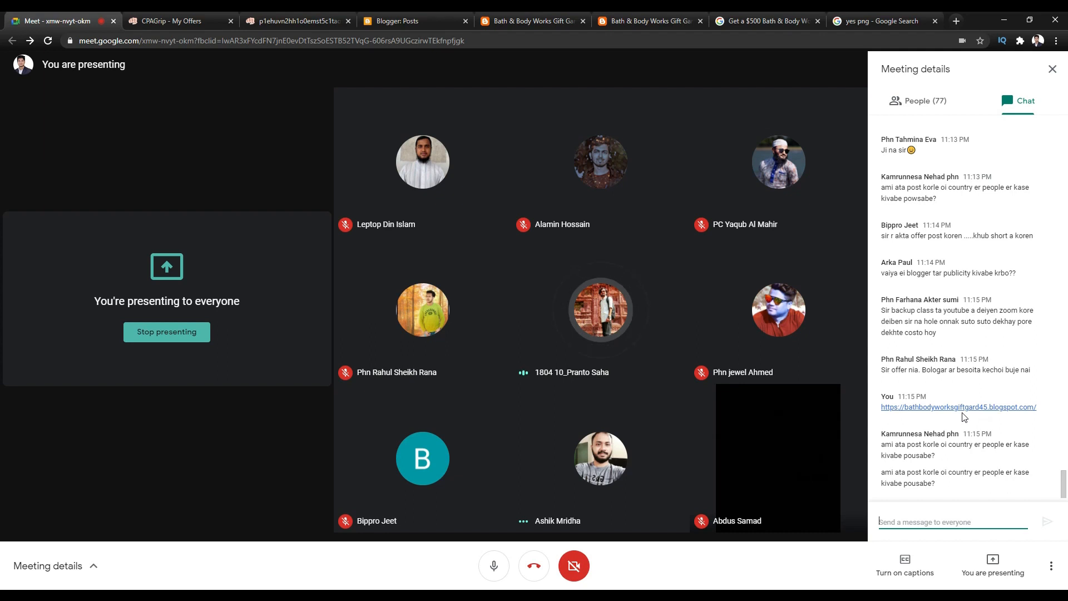
# Switch to the live post and open its email sharing link to look at the Blogger profile confirmation form
pyautogui.click(572, 25)
pyautogui.click(625, 25)
pyautogui.click(536, 25)
pyautogui.click(318, 488)
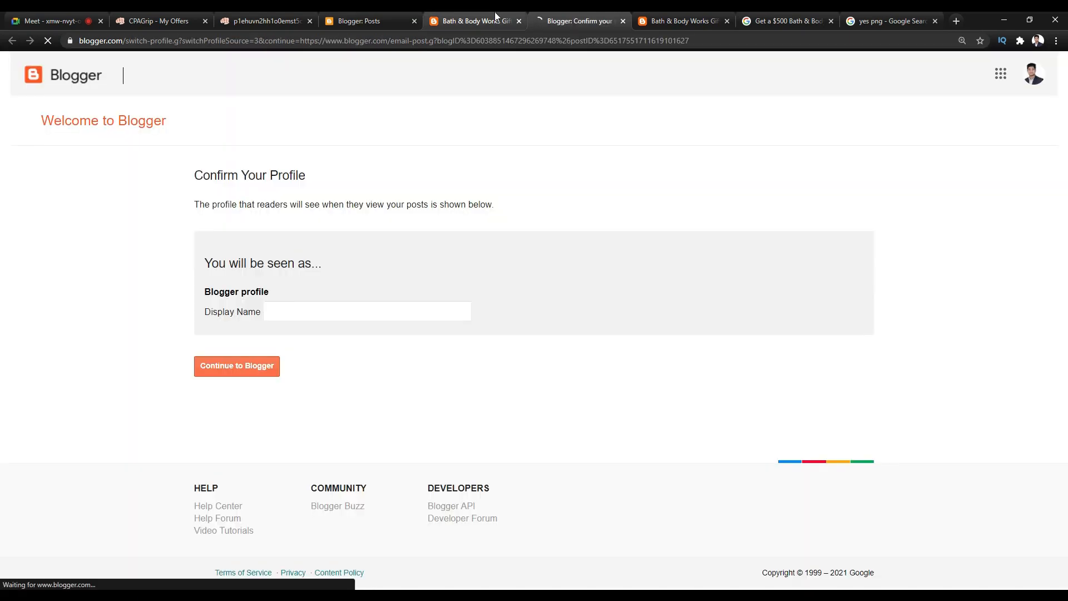
pyautogui.click(495, 16)
pyautogui.click(575, 25)
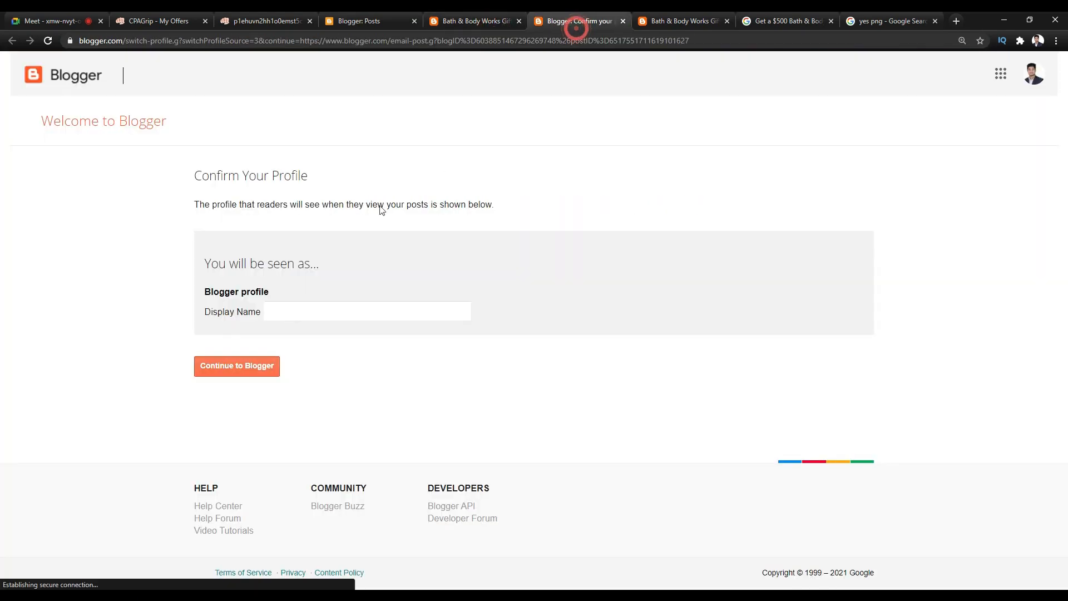
pyautogui.click(277, 310)
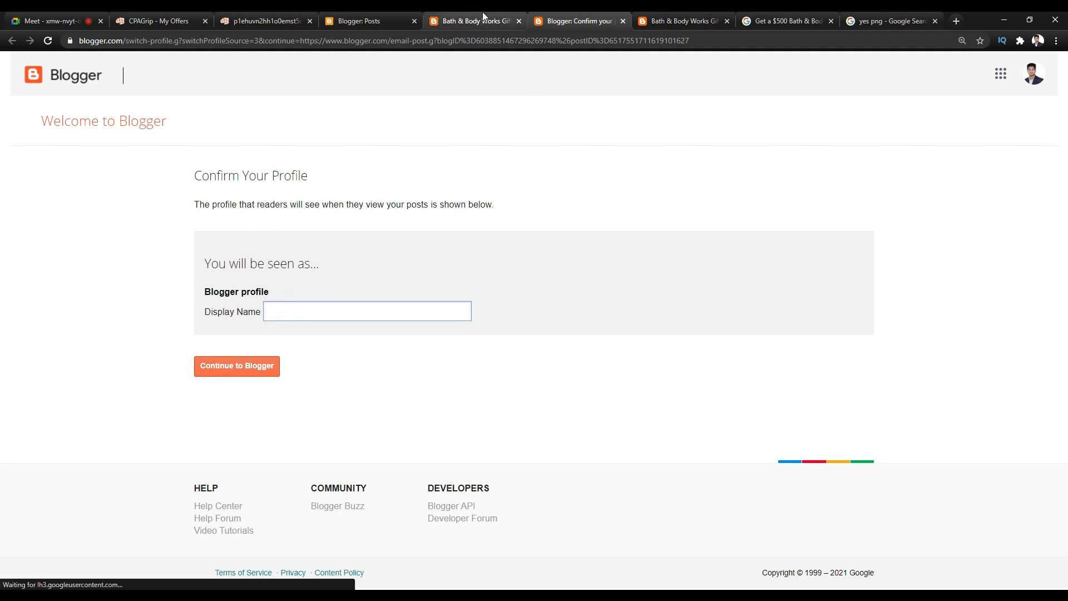
# Open the live post's Facebook sharing window to examine the News Feed and Your Story options, and leave it without posting
pyautogui.click(478, 20)
pyautogui.click(353, 487)
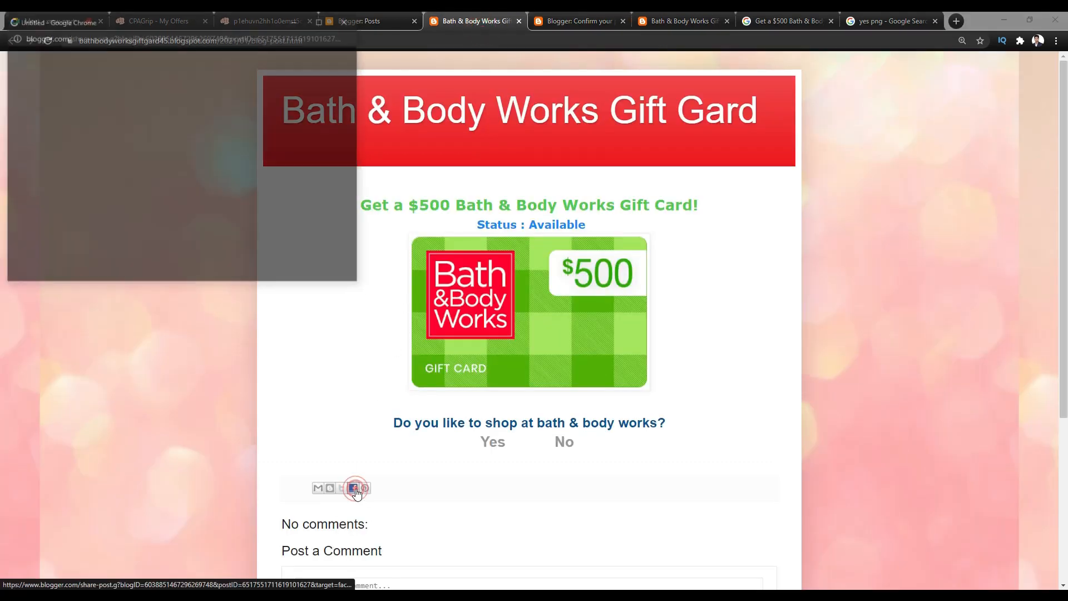
pyautogui.moveTo(357, 285); pyautogui.dragTo(692, 454)
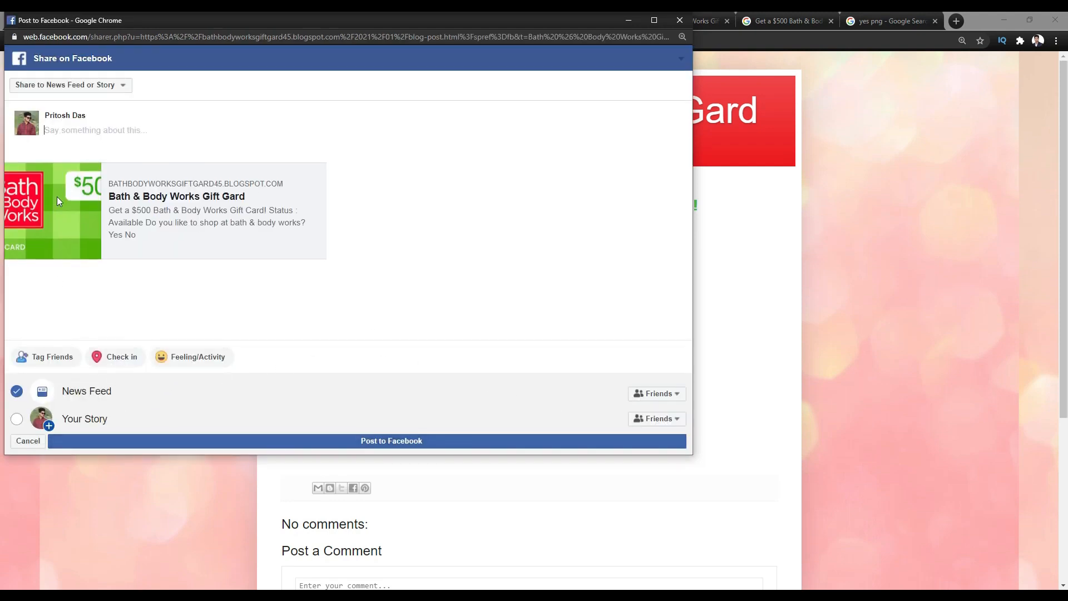
pyautogui.click(16, 419)
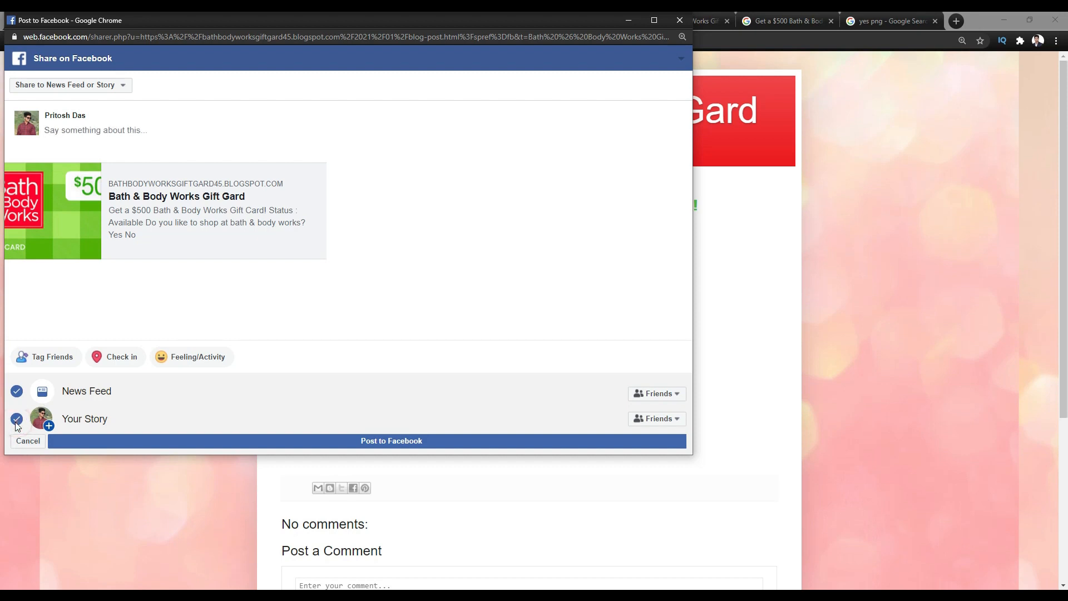
pyautogui.click(18, 421)
pyautogui.click(673, 22)
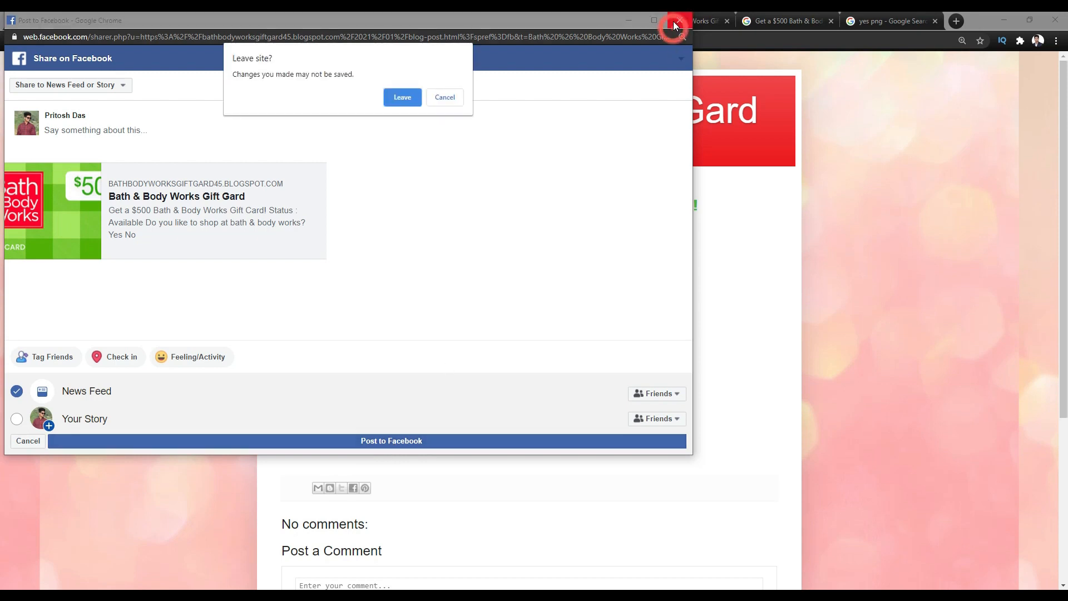
pyautogui.click(410, 105)
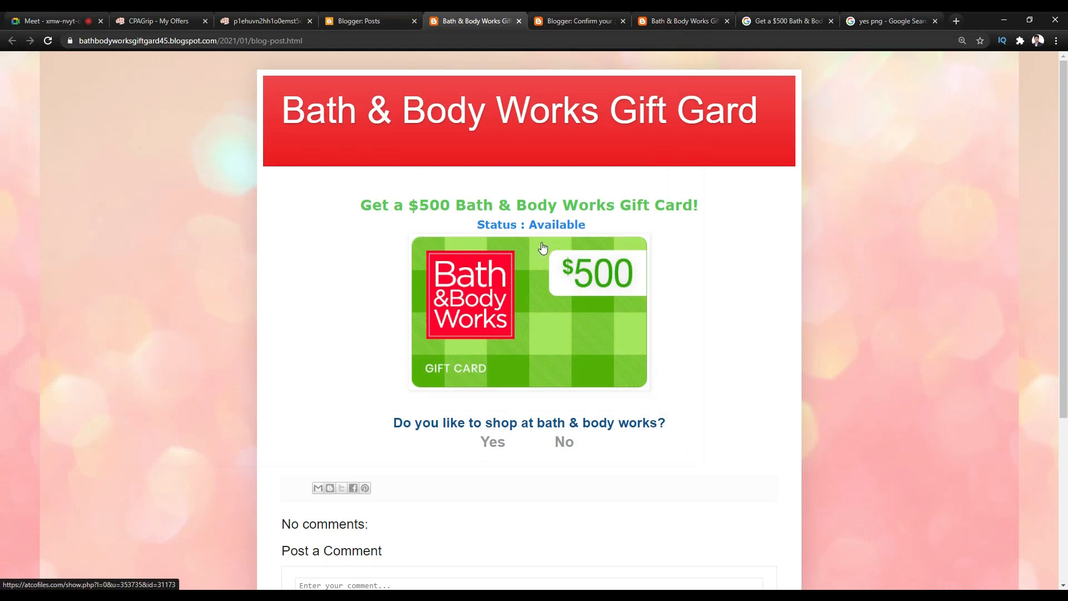
# Check the Google Meet call between looks at the live post, and close the Blogger profile confirmation page
pyautogui.click(51, 18)
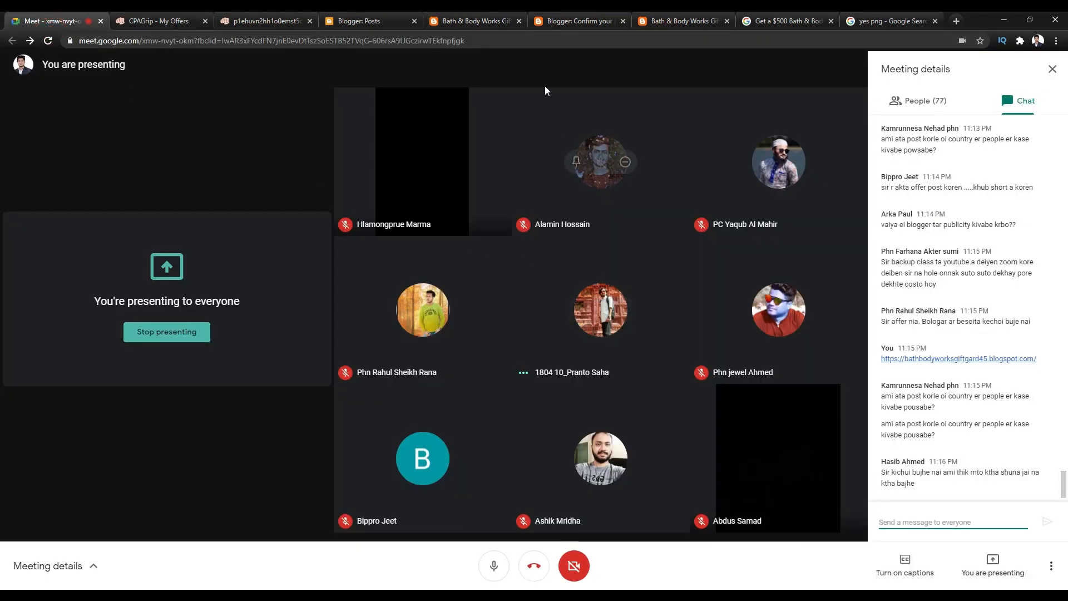
pyautogui.click(485, 17)
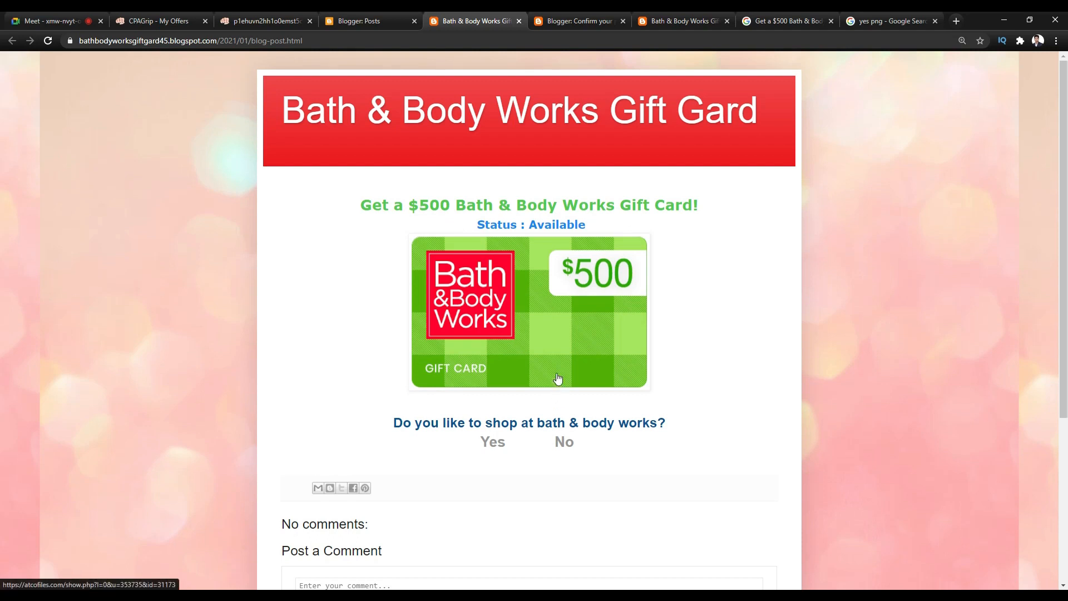
pyautogui.click(587, 17)
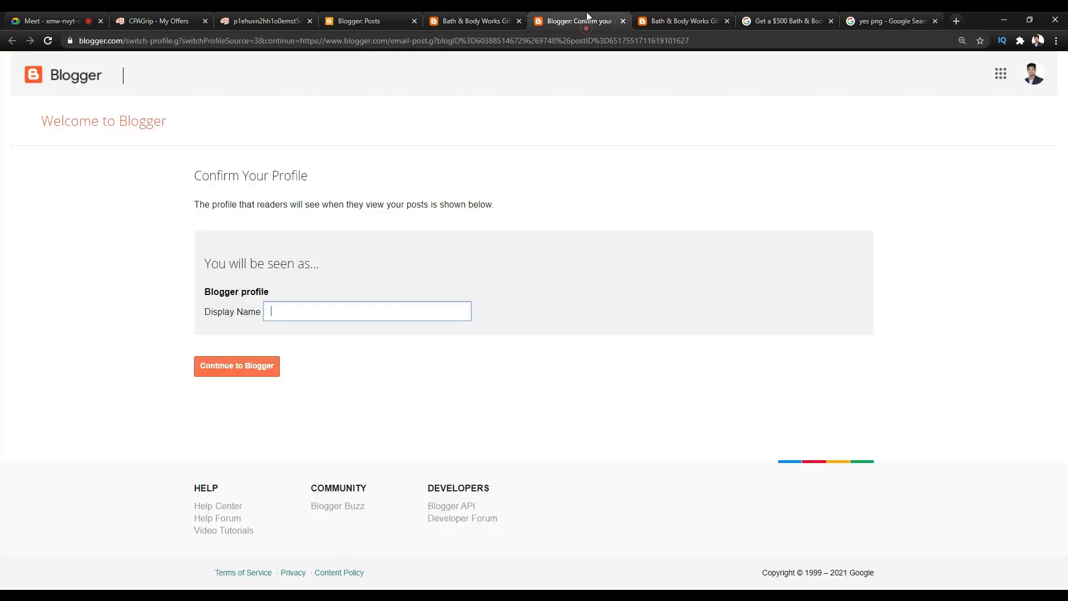
pyautogui.click(53, 21)
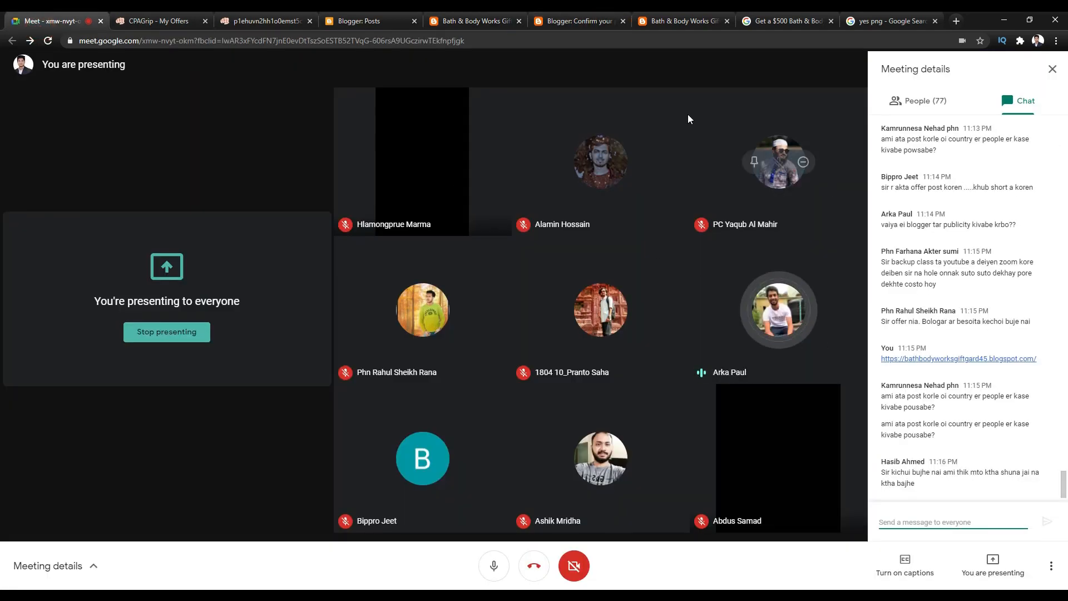
pyautogui.click(595, 14)
pyautogui.click(500, 21)
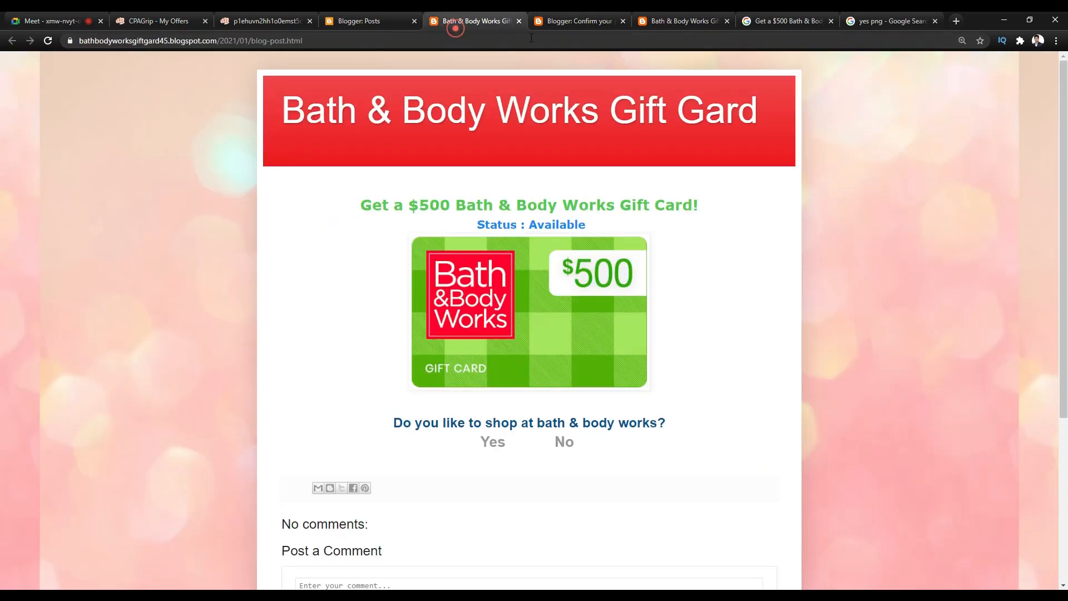
pyautogui.click(617, 21)
pyautogui.click(623, 21)
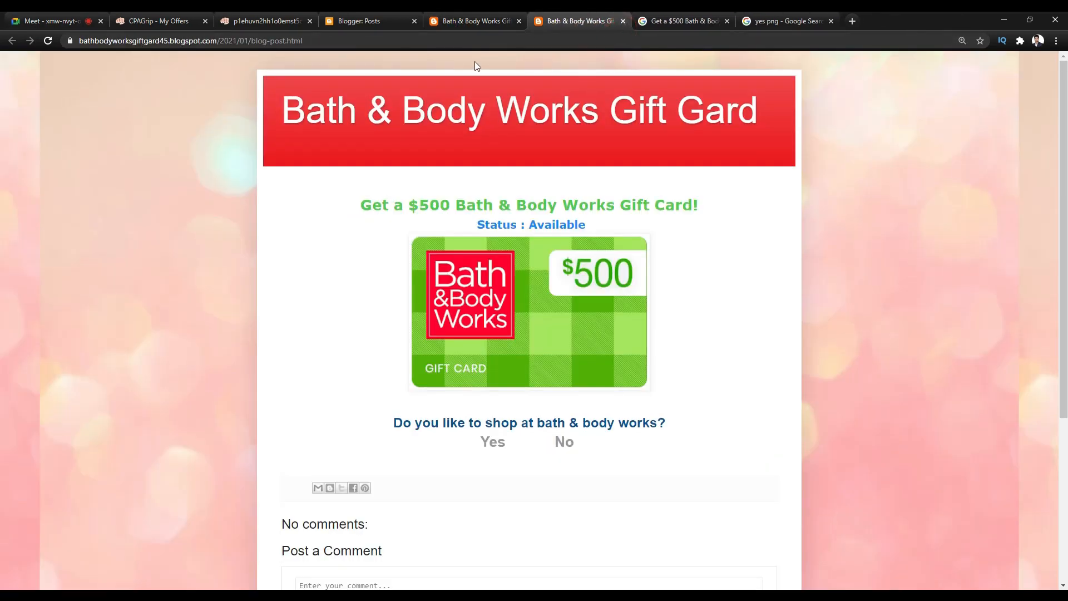
# Check Google Meet again, then view the published post from Blogger's posts list and highlight "Card" in its headline
pyautogui.click(53, 21)
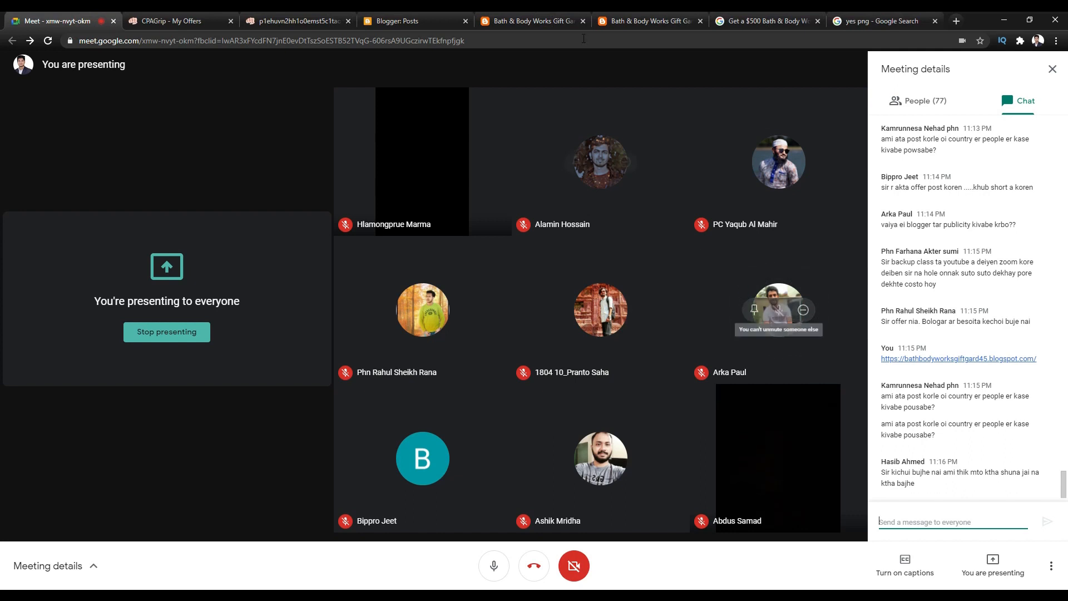
pyautogui.click(528, 20)
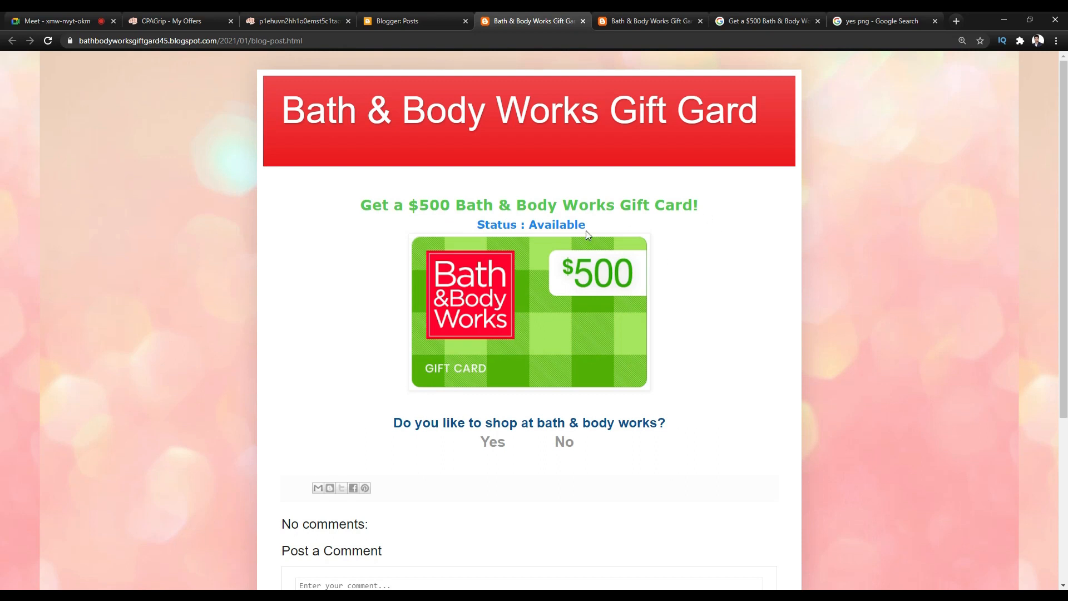
pyautogui.doubleClick(706, 209)
pyautogui.click(395, 25)
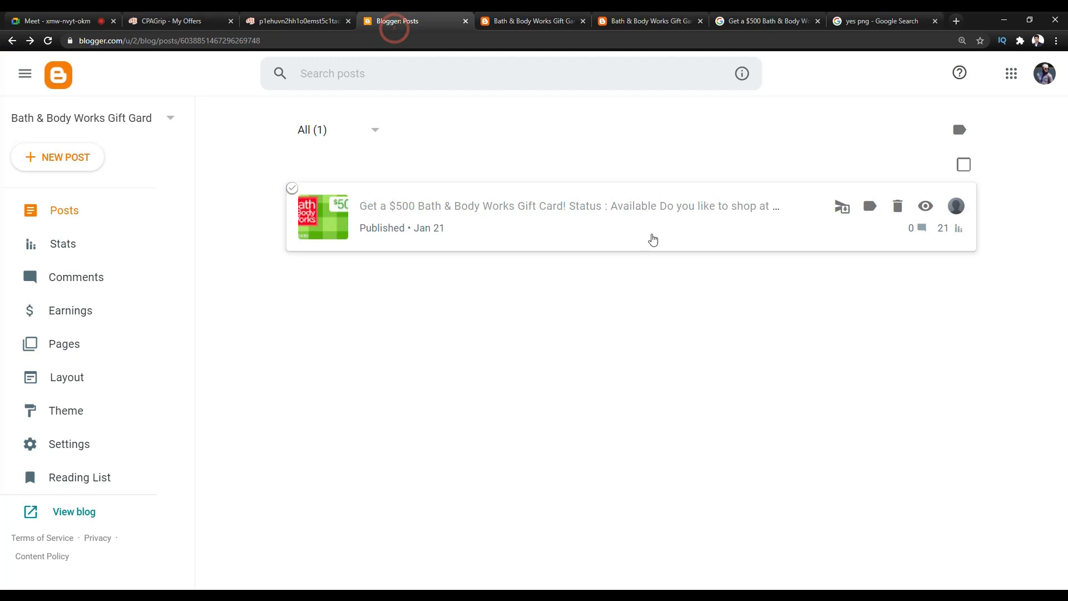
pyautogui.click(926, 206)
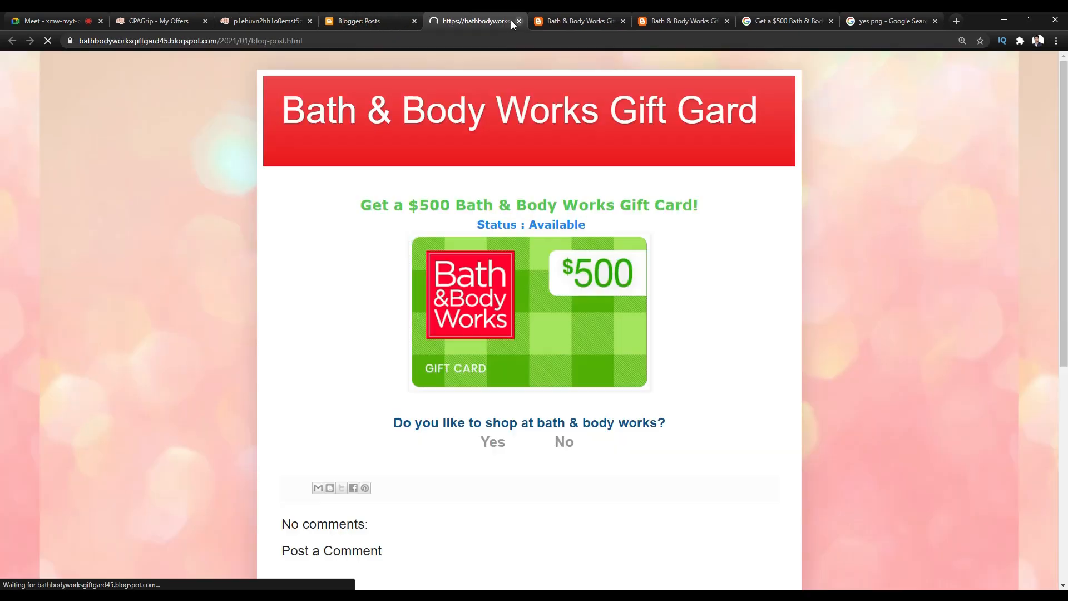
pyautogui.moveTo(654, 205); pyautogui.dragTo(693, 206)
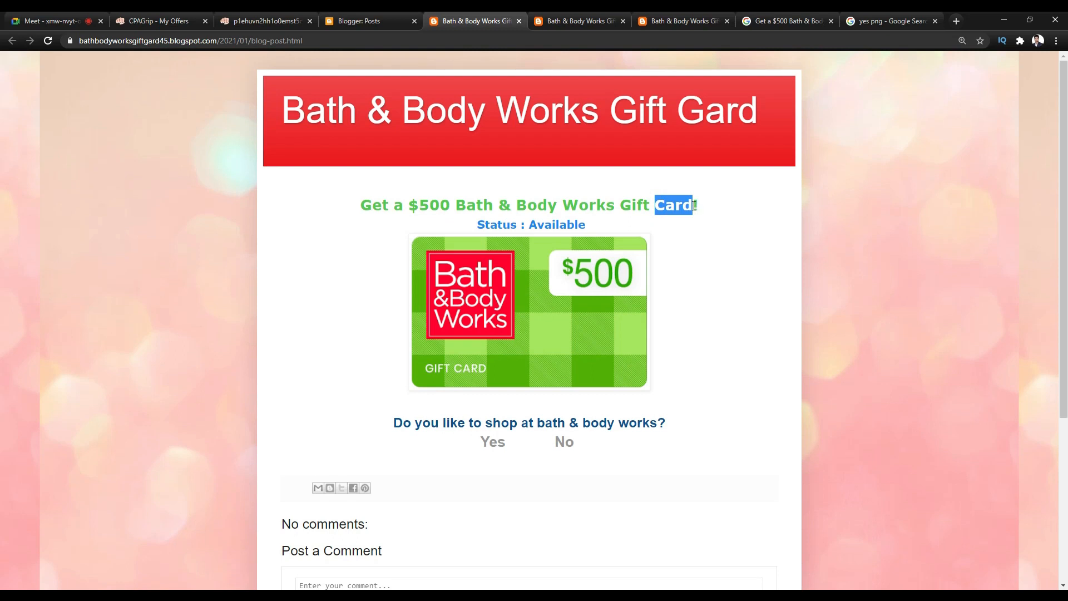
# Open the published post for editing in Blogger and select the word "Card" in the headline
pyautogui.click(356, 21)
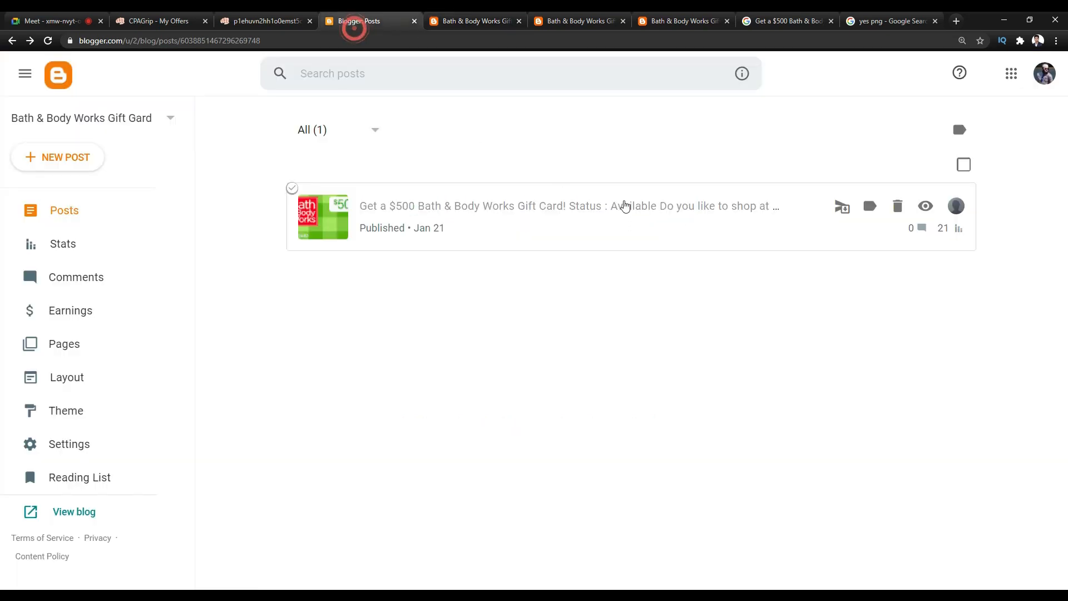
pyautogui.click(651, 217)
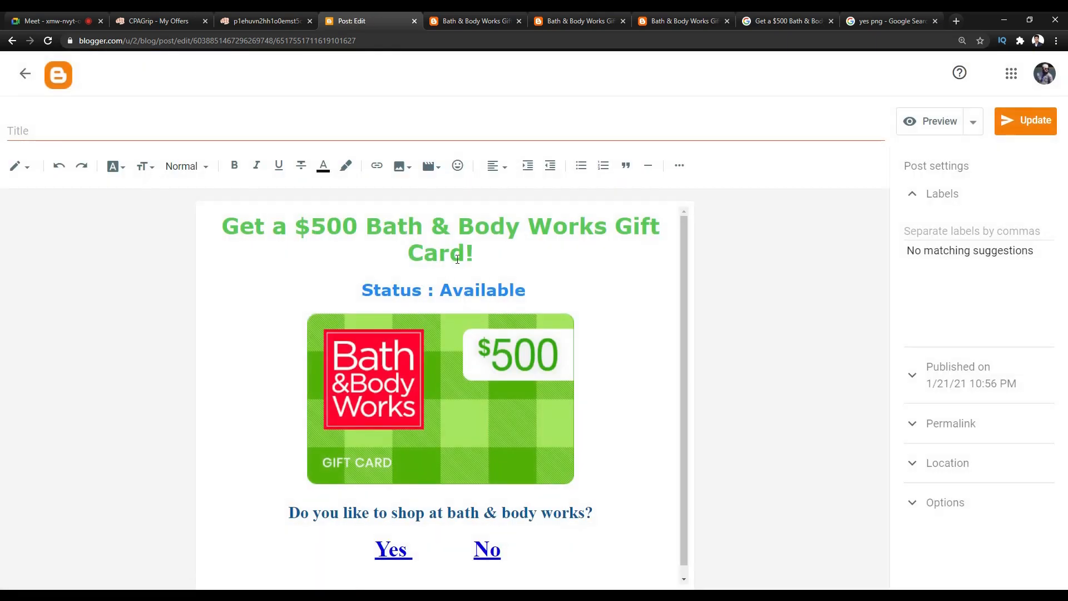
pyautogui.moveTo(457, 259); pyautogui.dragTo(406, 244)
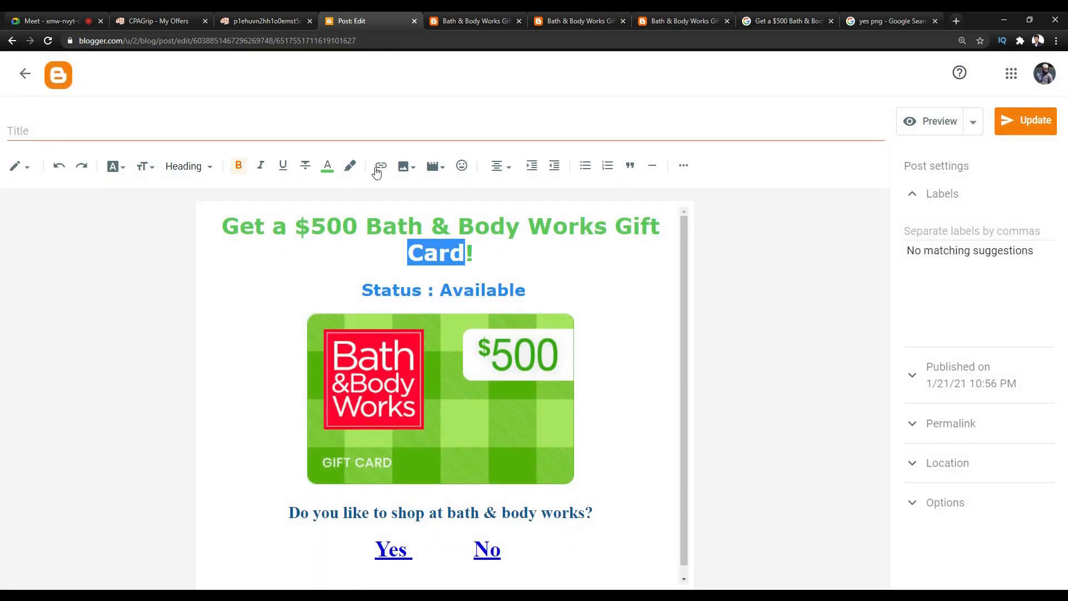
pyautogui.moveTo(404, 251); pyautogui.dragTo(465, 254)
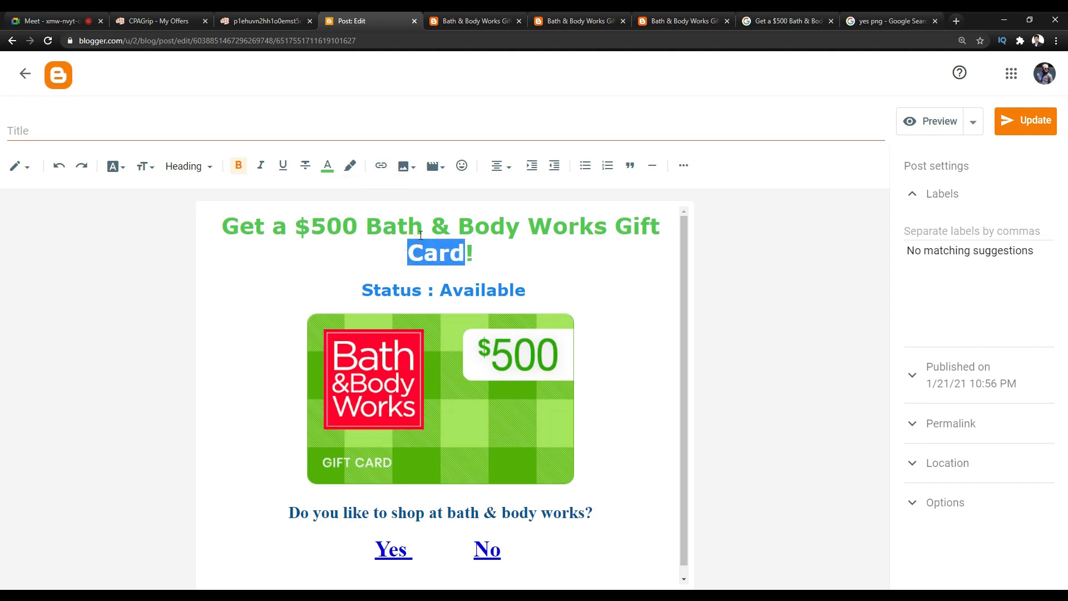
# Start a link on "Card" and copy the tracking link of the $500 Bath & Body Works offer from CPAGrip's My Offers
pyautogui.click(382, 167)
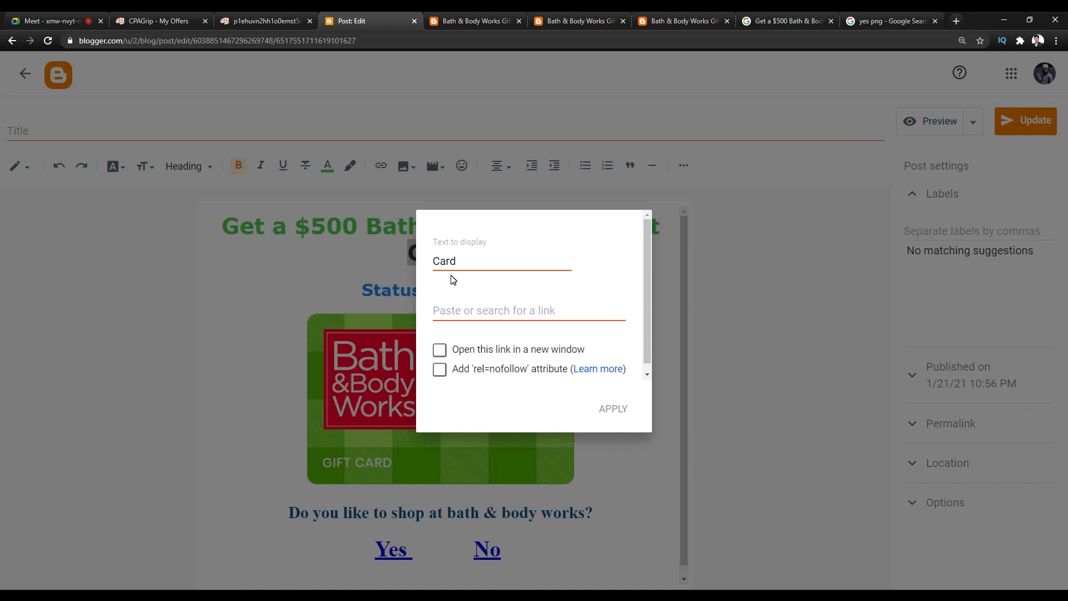
pyautogui.click(445, 306)
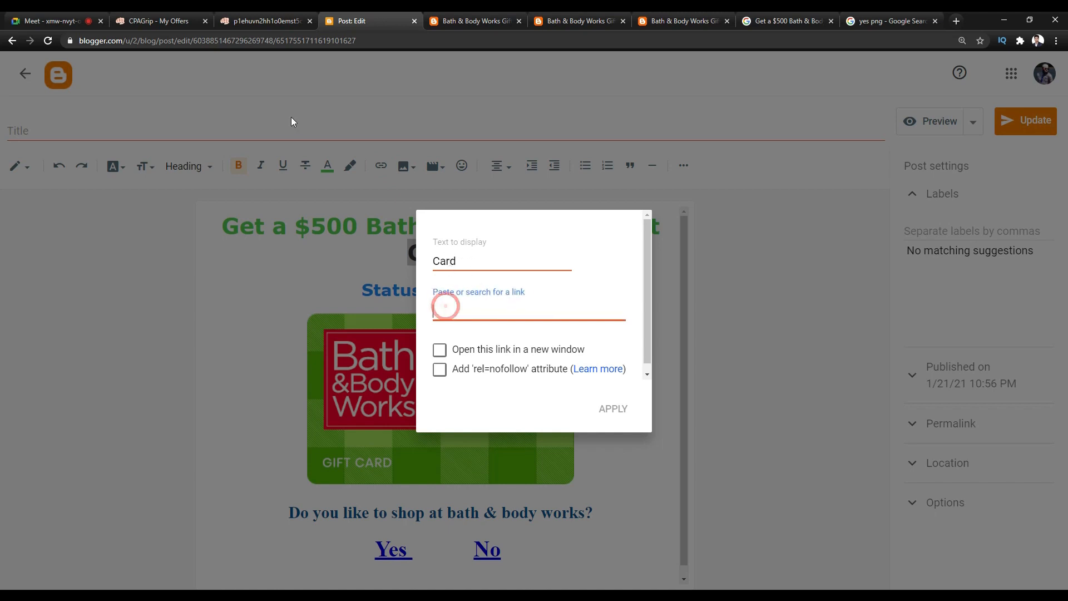
pyautogui.click(242, 23)
pyautogui.click(194, 19)
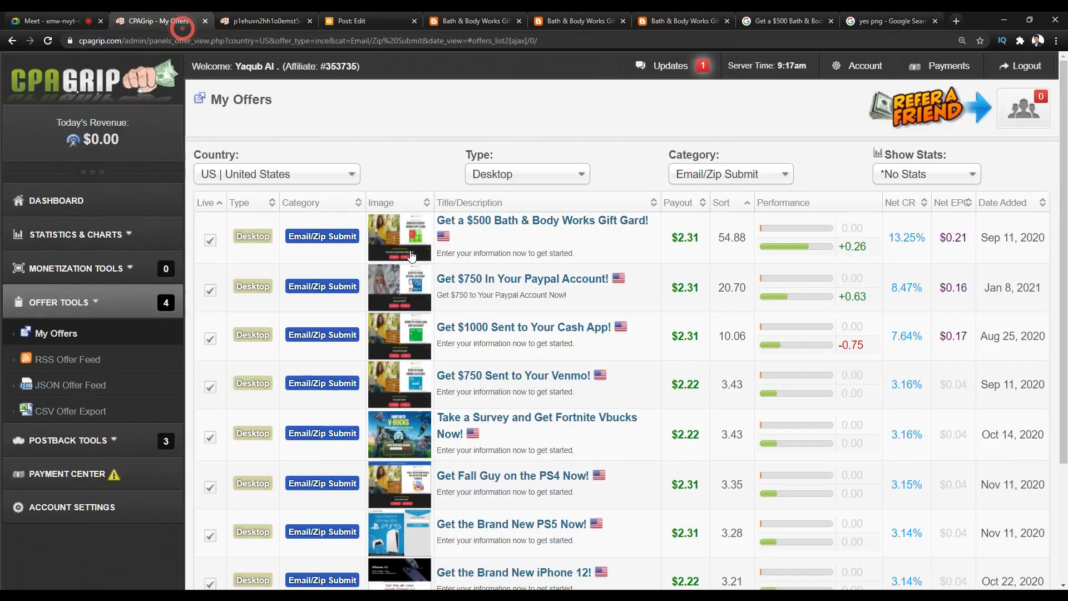
pyautogui.click(260, 23)
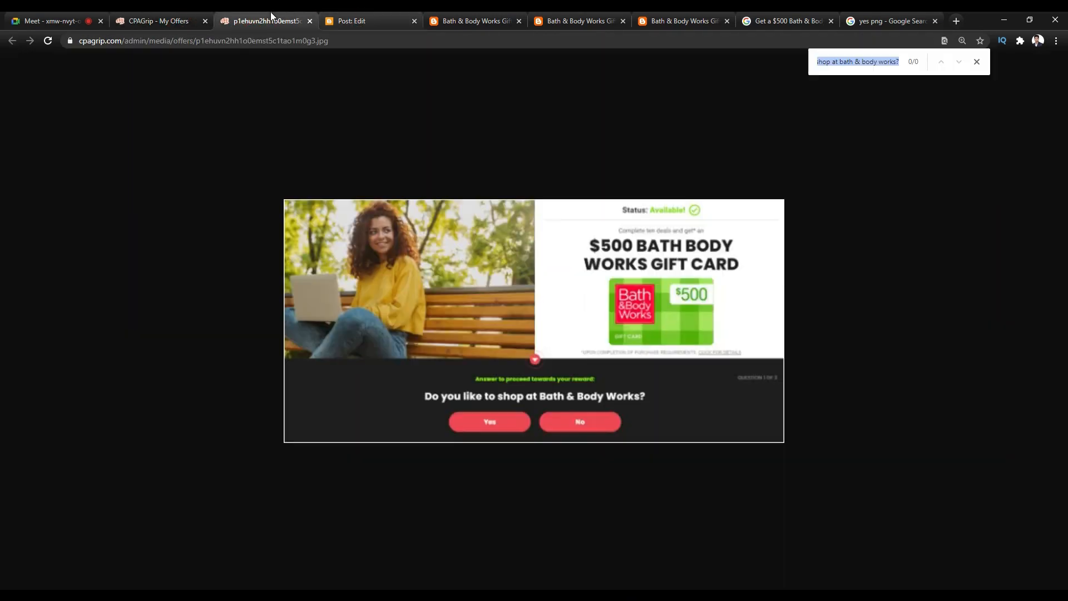
pyautogui.click(158, 20)
pyautogui.moveTo(418, 280)
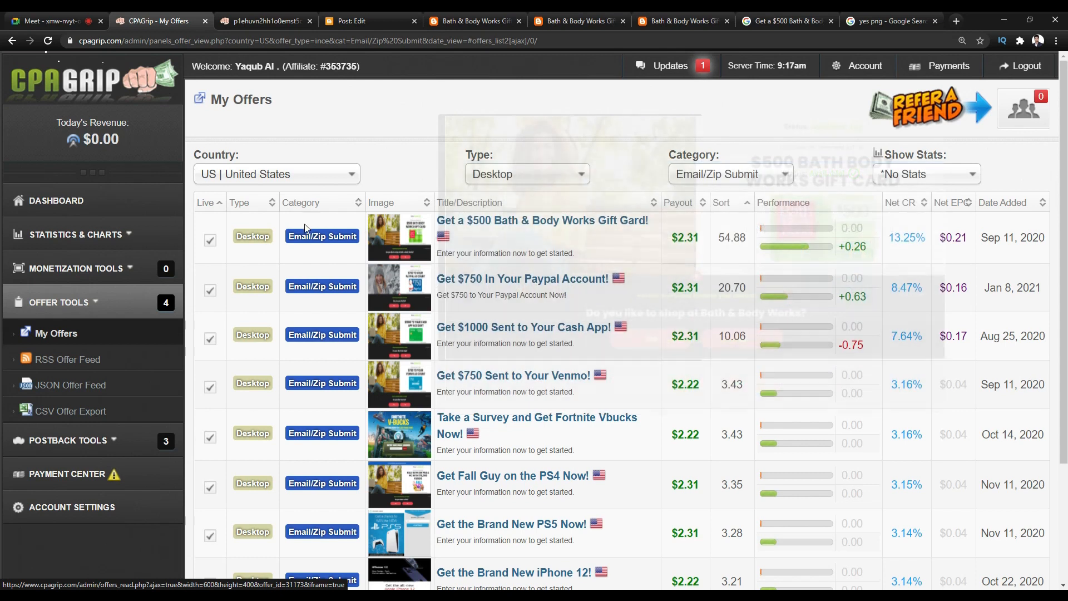
pyautogui.click(398, 233)
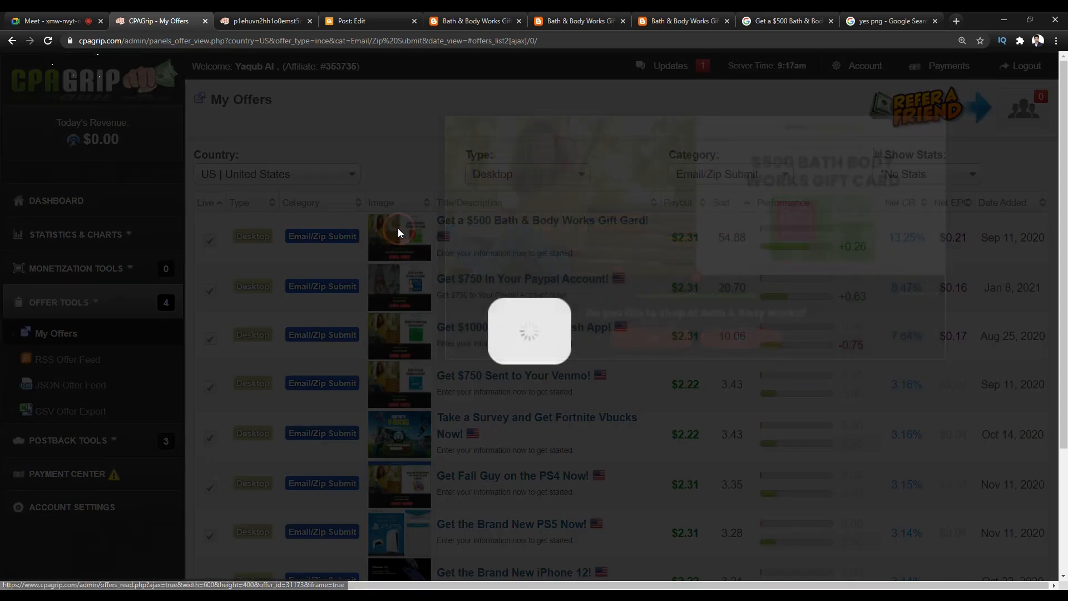
pyautogui.click(506, 342)
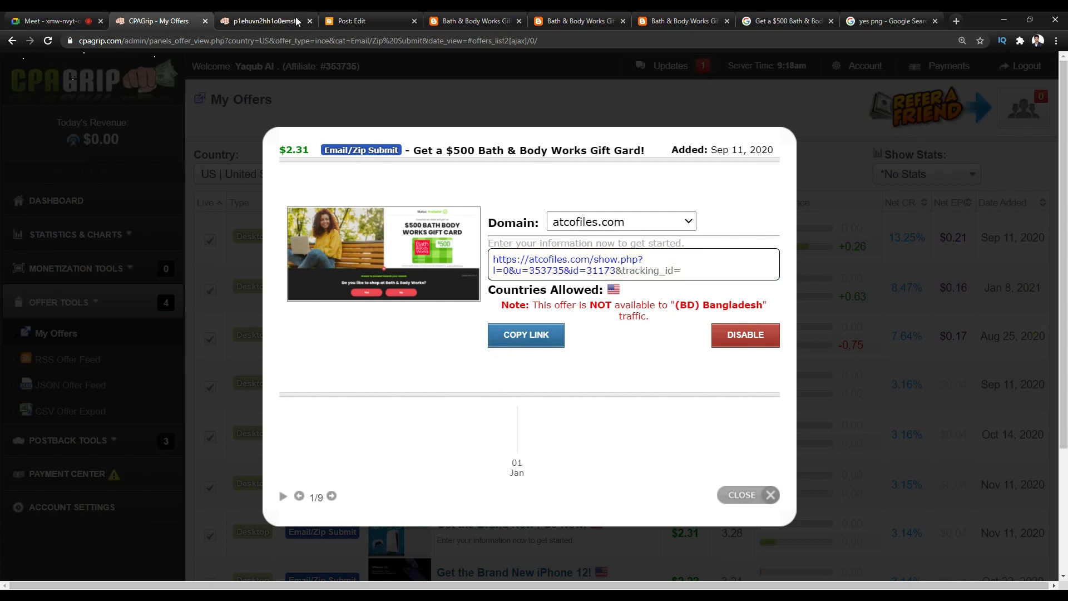
# Paste the CPAGrip offer link as the target for "Card", dismiss the link dialog without applying it, and reload the post editor
pyautogui.click(343, 22)
pyautogui.rightClick(467, 313)
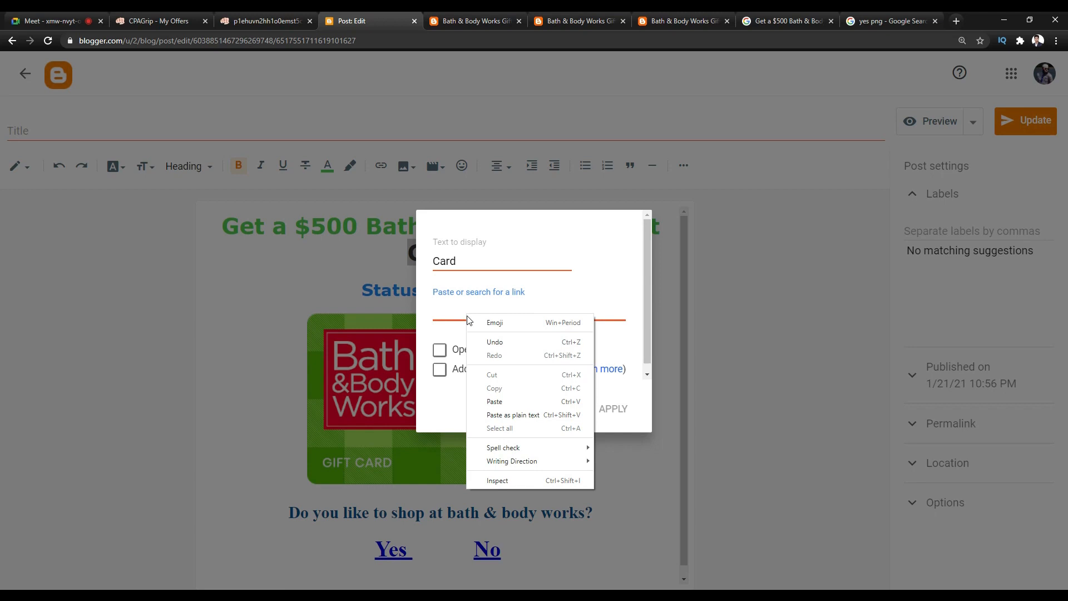
pyautogui.click(496, 405)
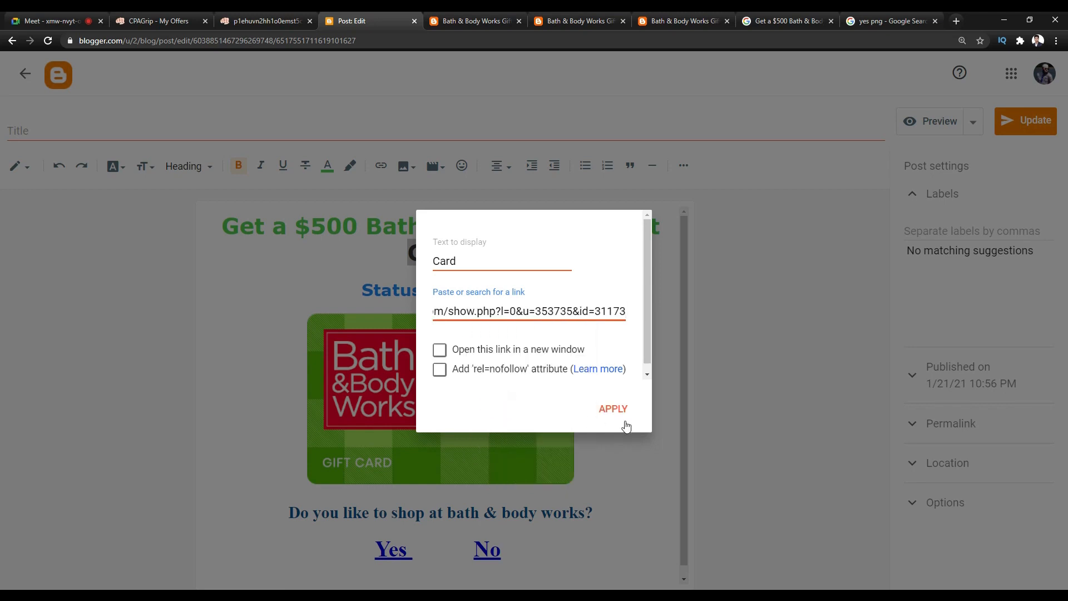
pyautogui.click(762, 351)
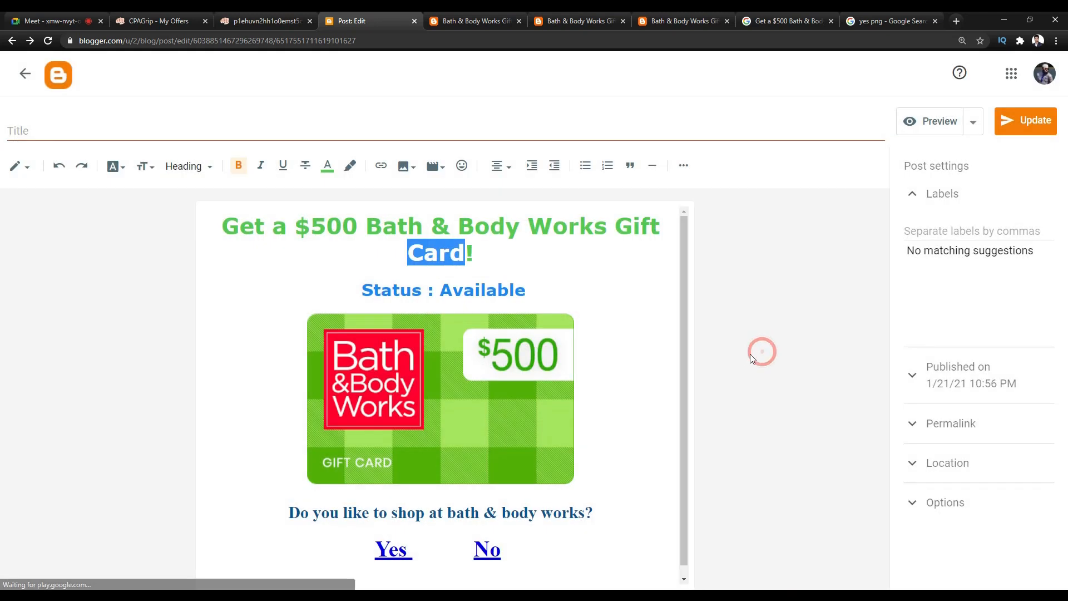
pyautogui.click(49, 41)
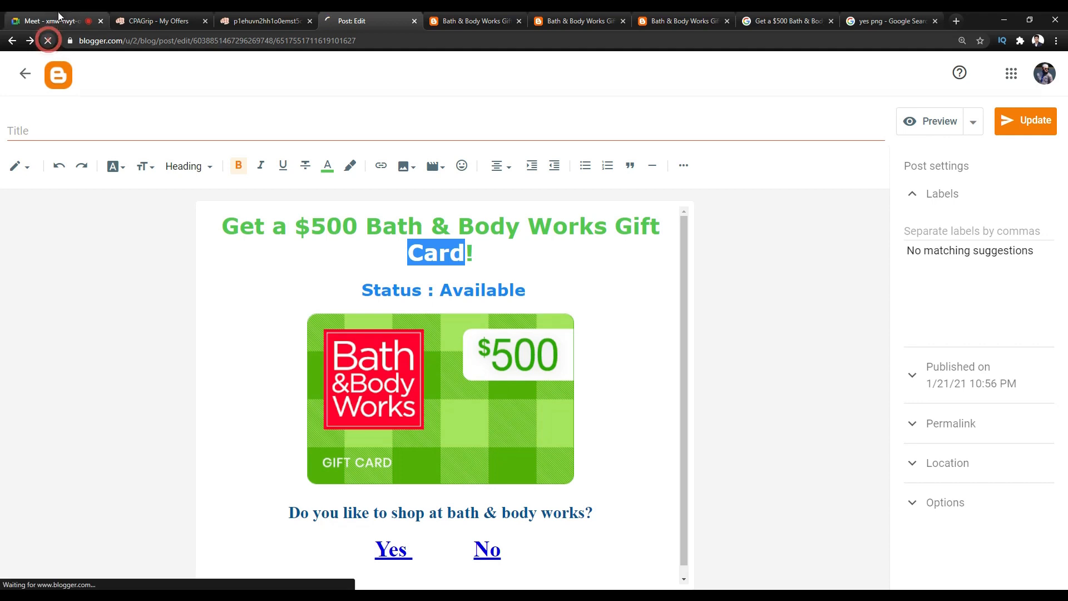
# Switch to Google Meet to look at the participants and the latest chat messages
pyautogui.click(50, 21)
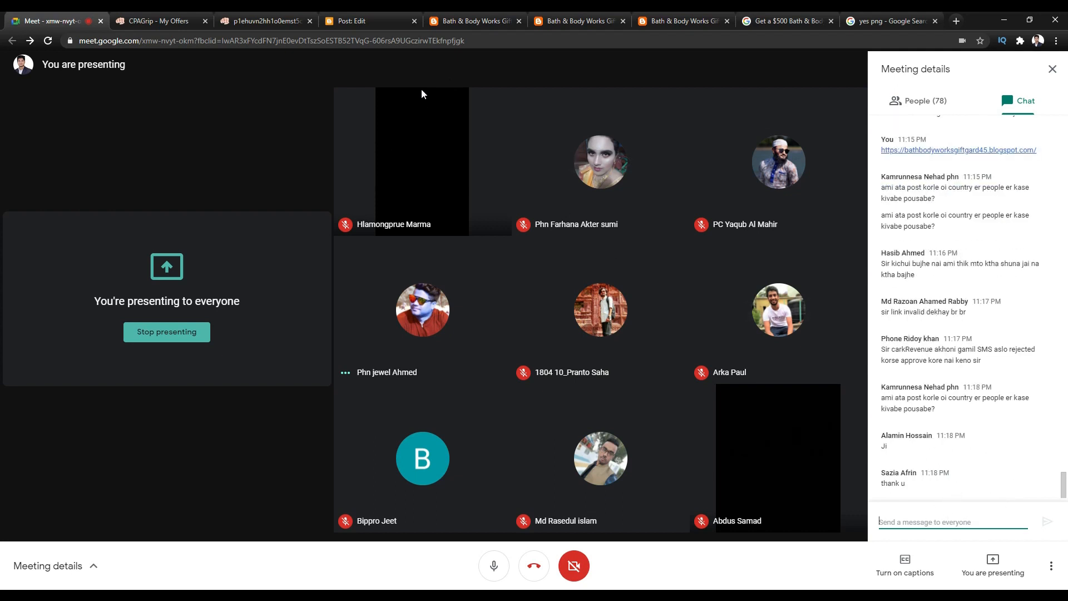
pyautogui.moveTo(422, 98)
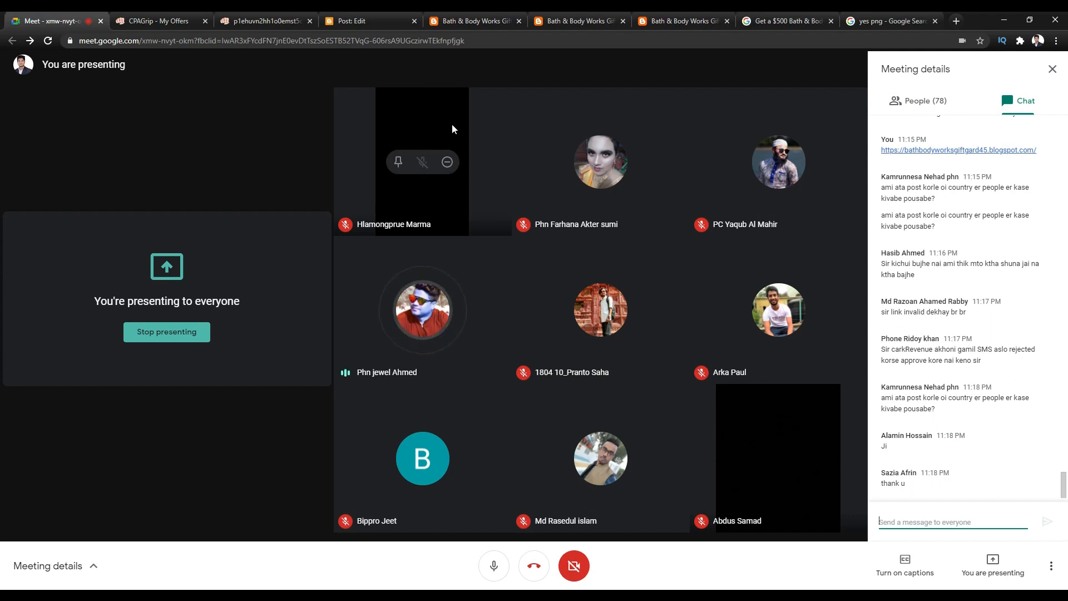